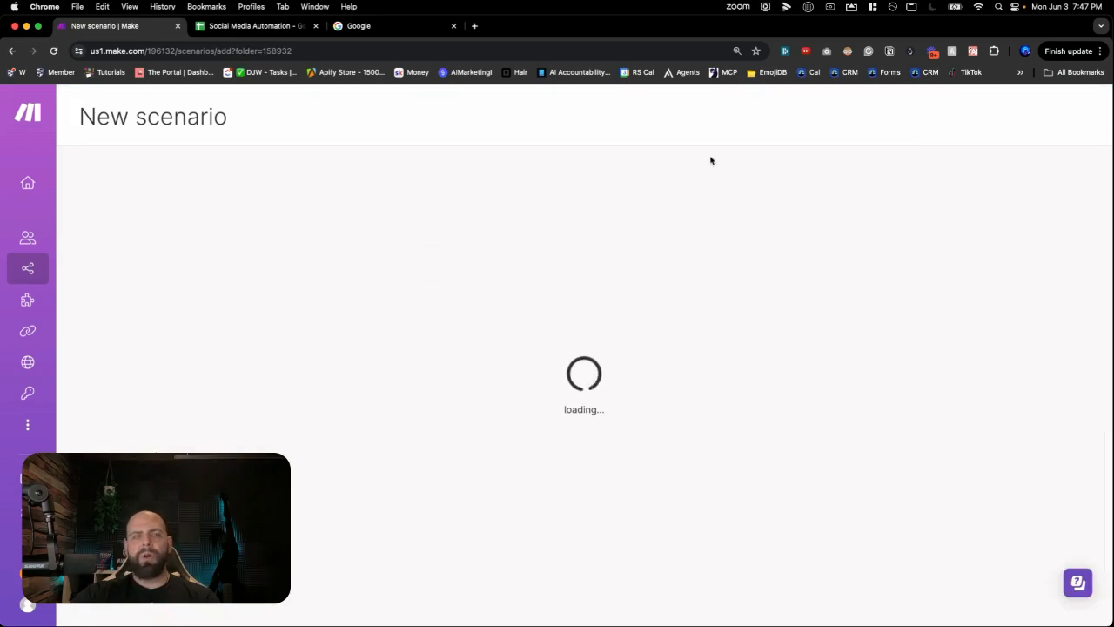
- Rename the new scenario to 'Day 14a - News To Social Media Creation' and save it
click(175, 117)
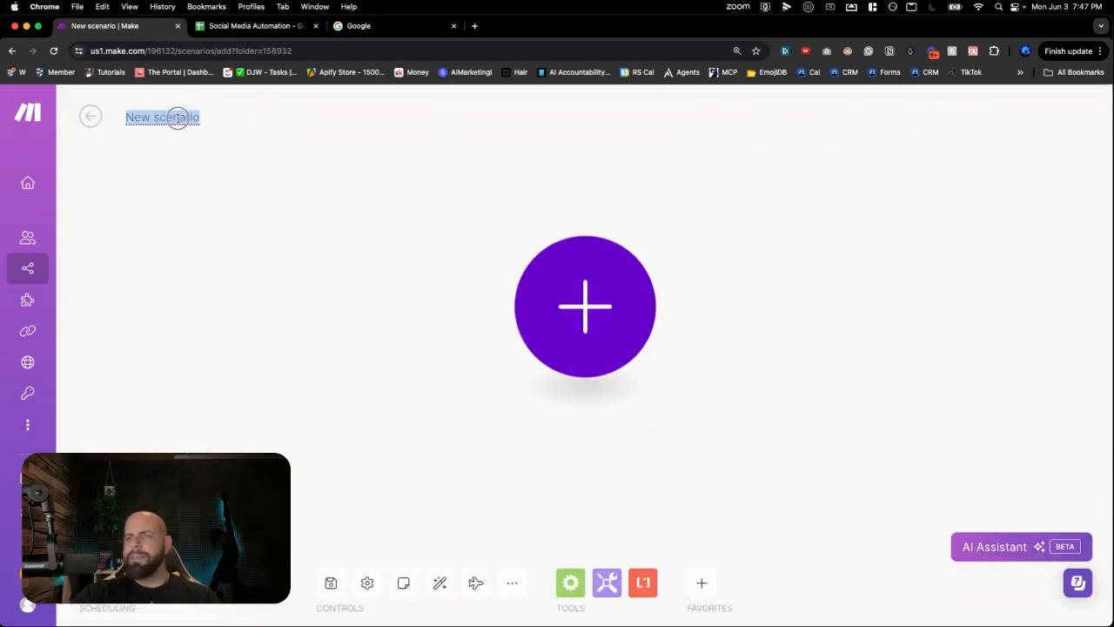
text(Day)
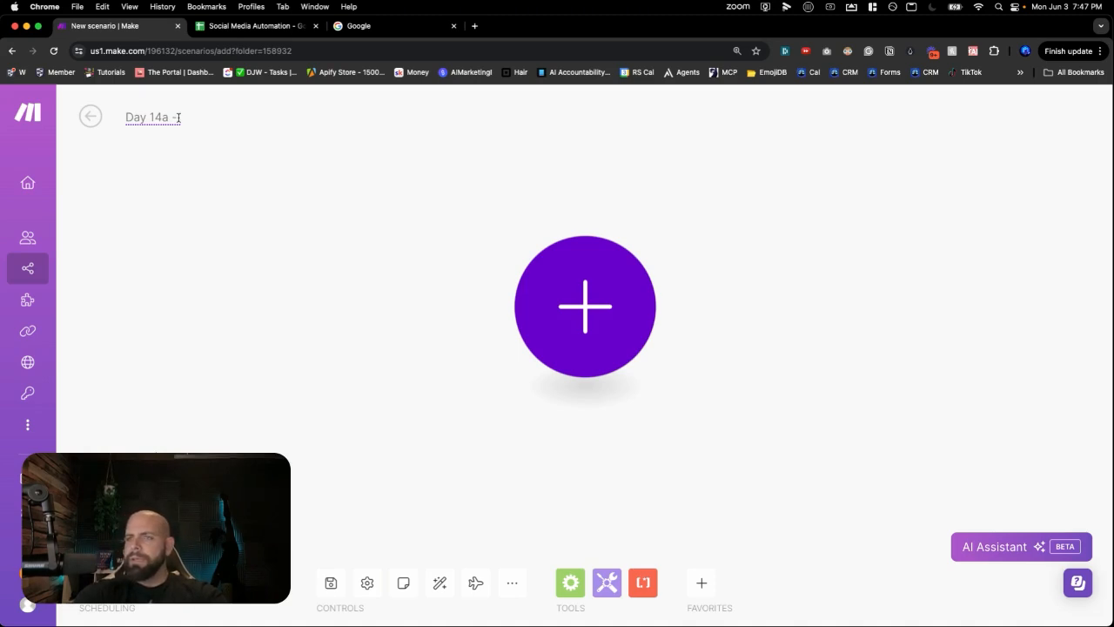
text(14a - New)
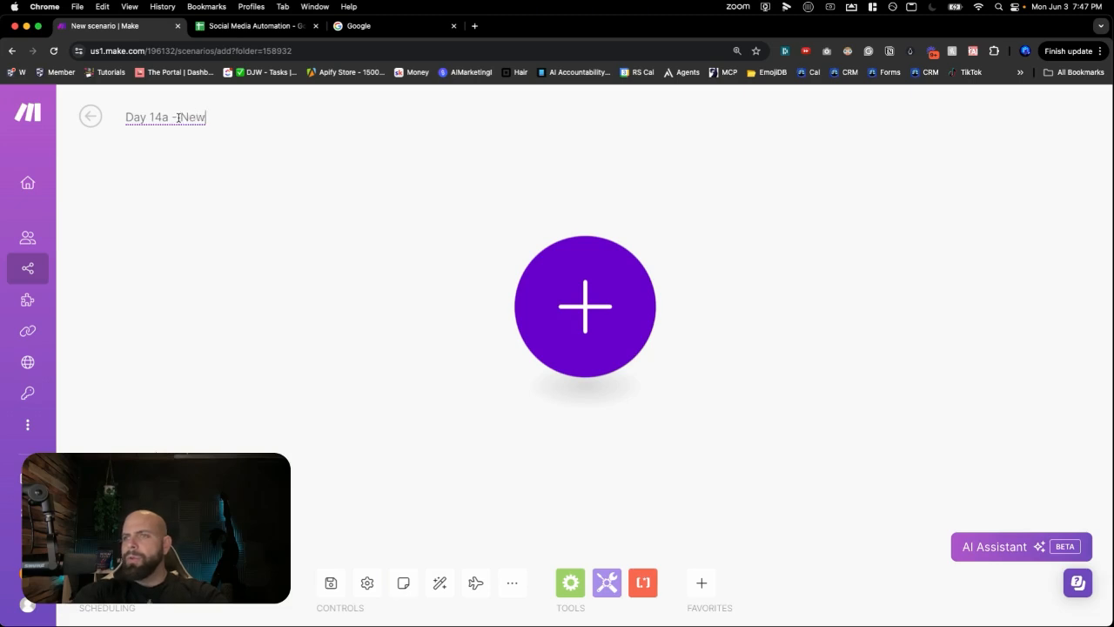
text(s To)
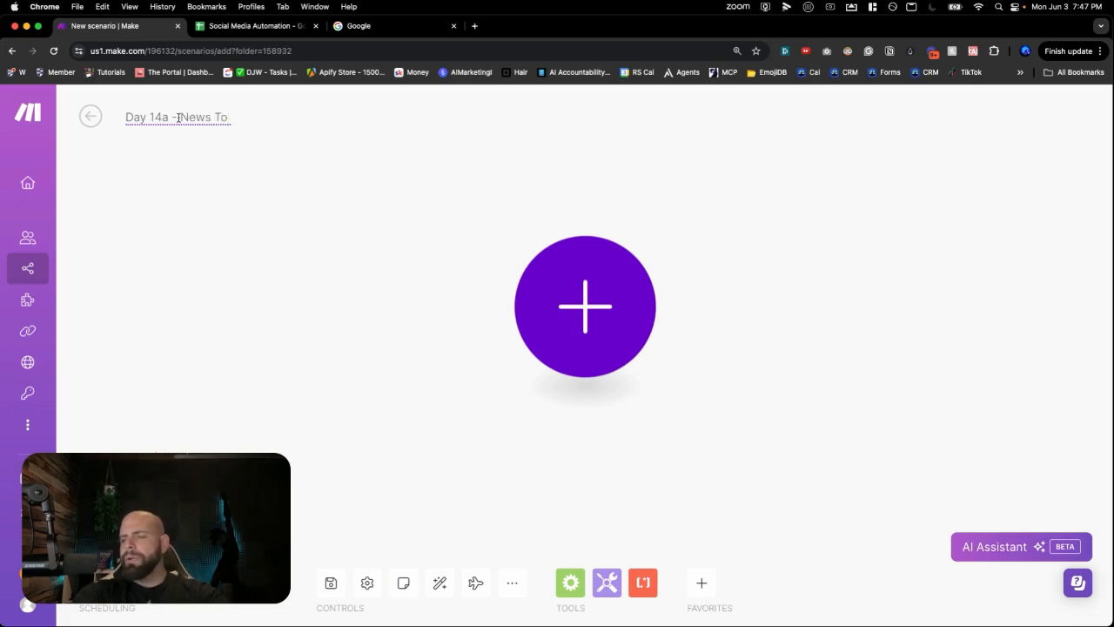
text( Social Med)
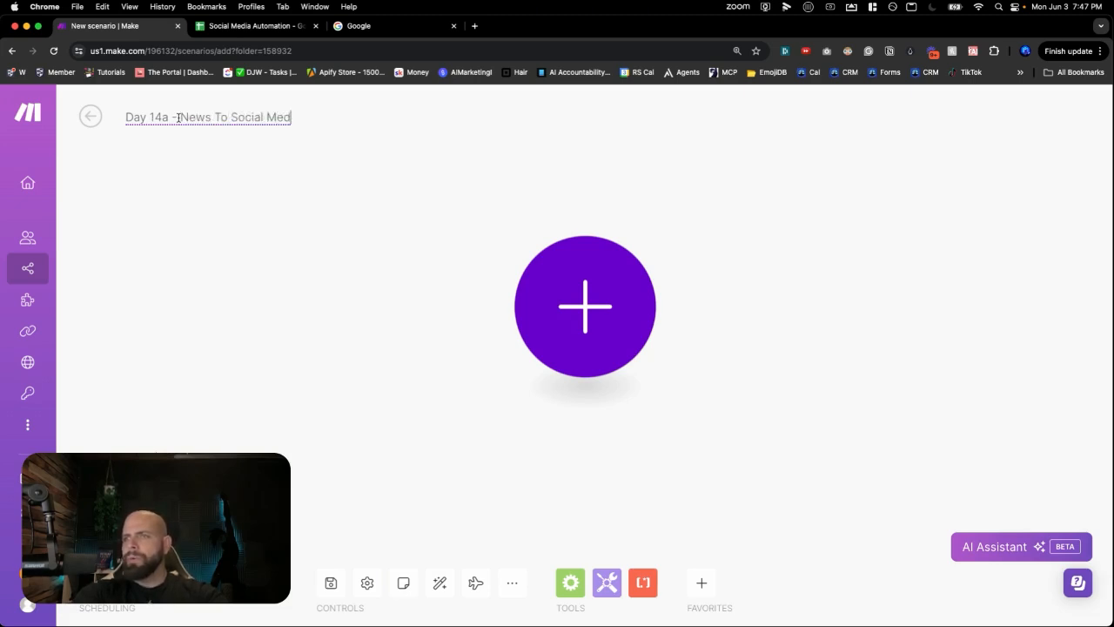
text(ia Creation)
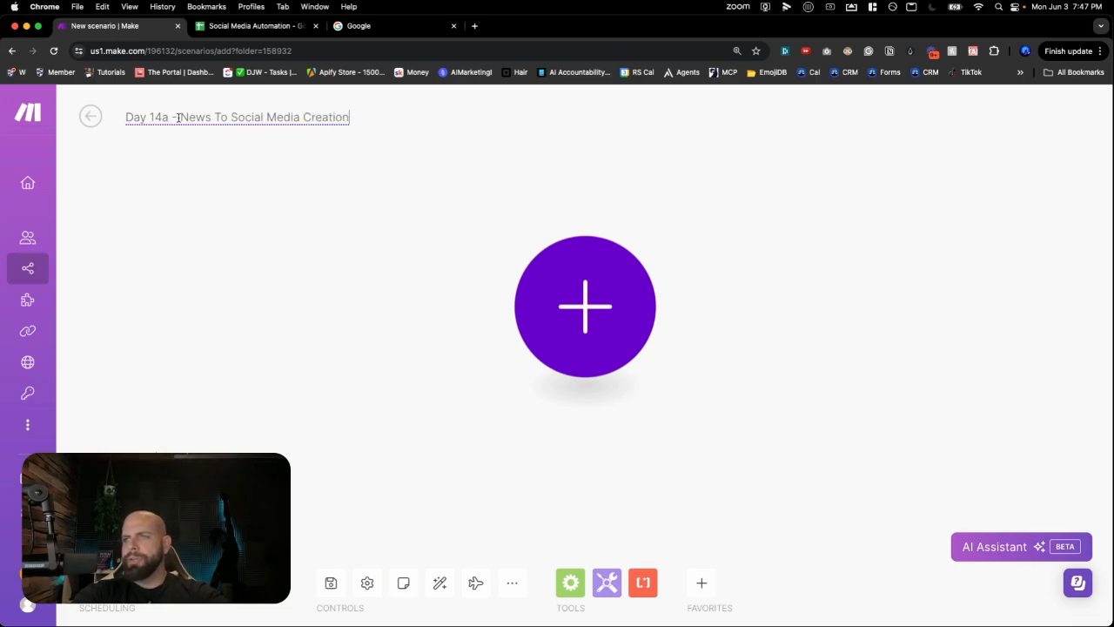
click(331, 583)
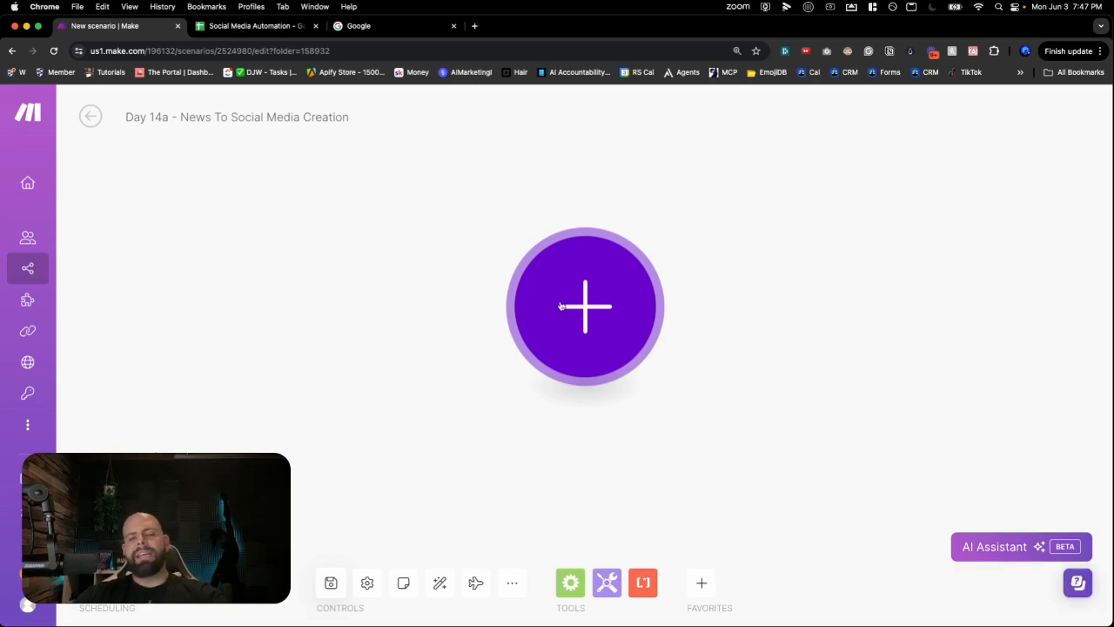
- Add an RSS 'Watch RSS feed items' trigger as the scenario's first module
click(562, 306)
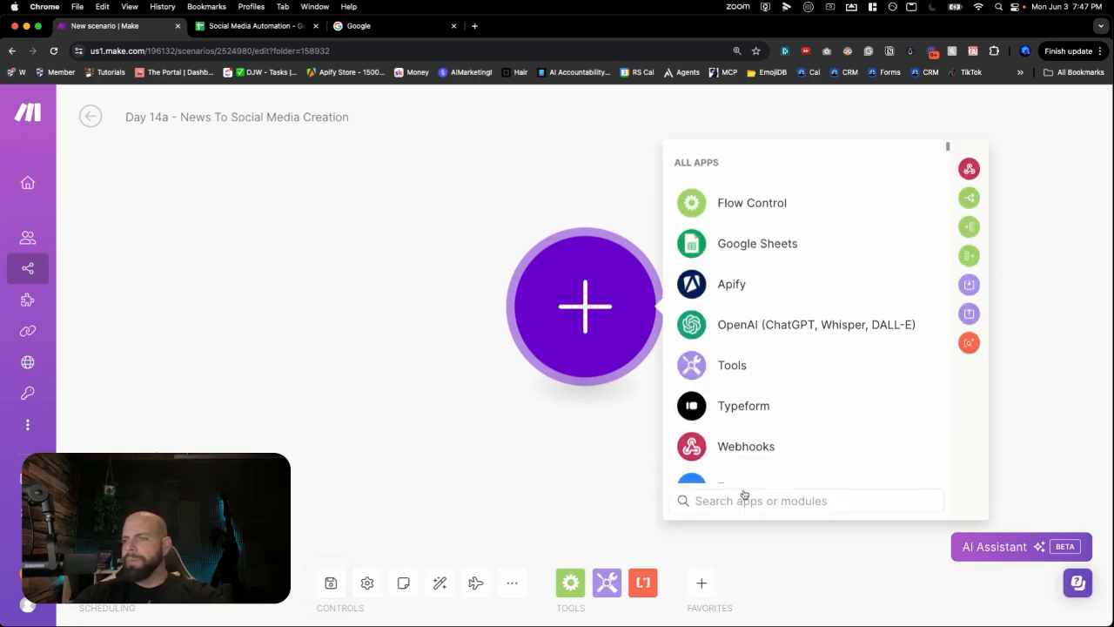
text(rss)
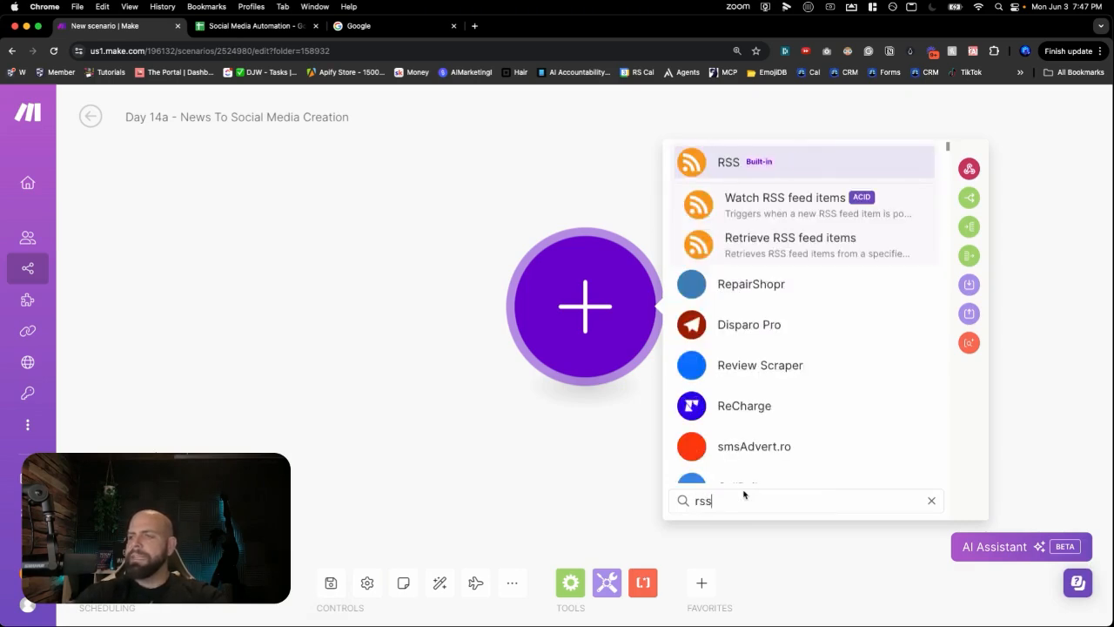
click(756, 203)
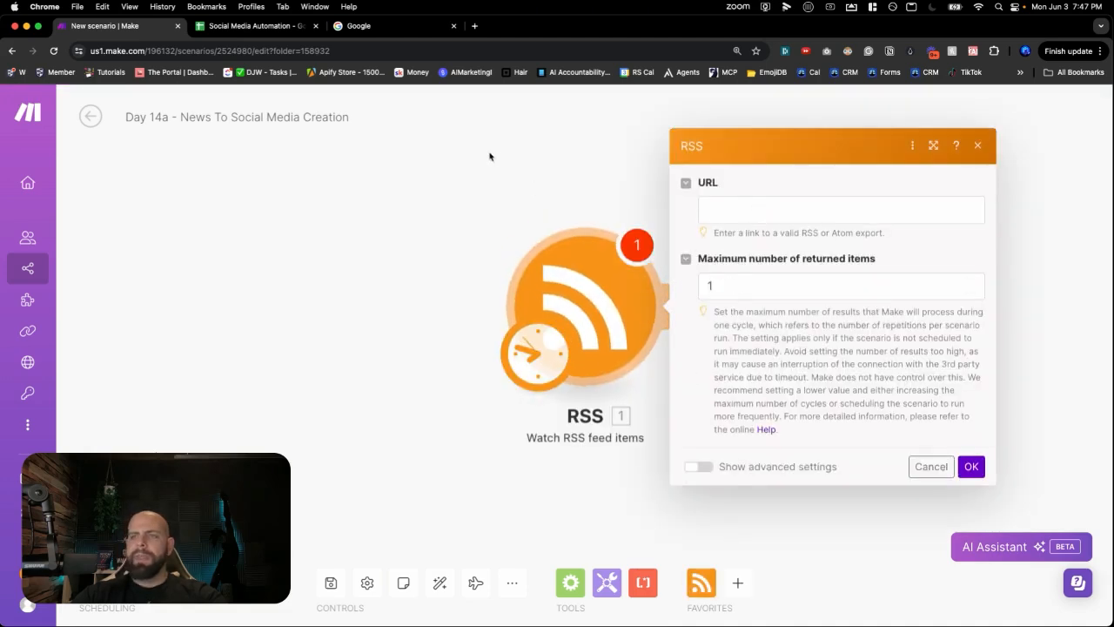
- Search Google for 'google alerts' and open the Google Alerts site
click(399, 35)
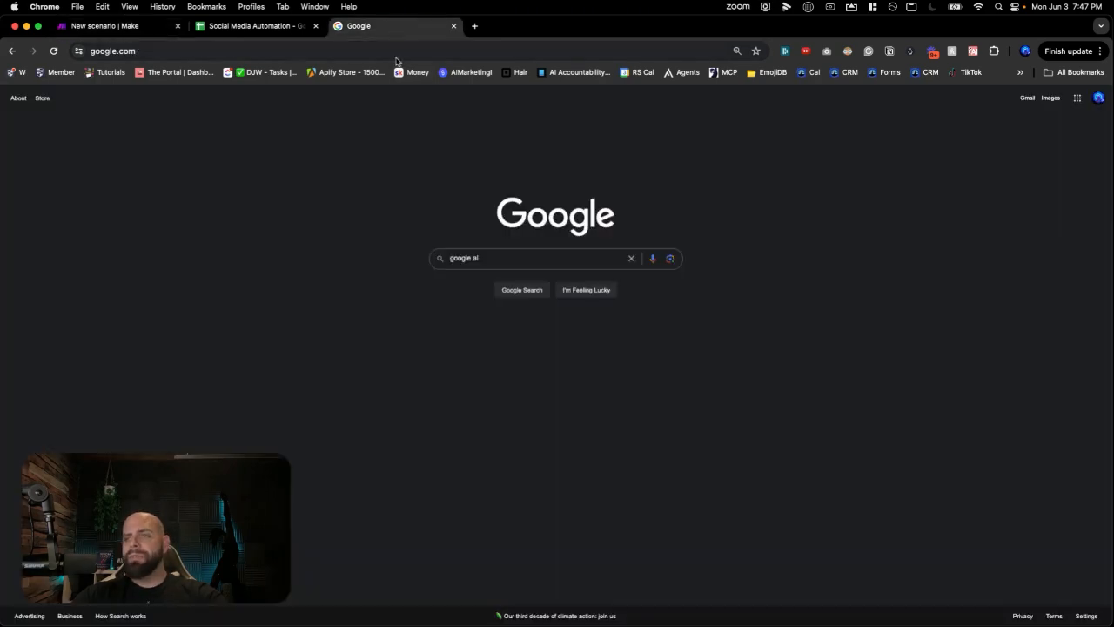
click(489, 255)
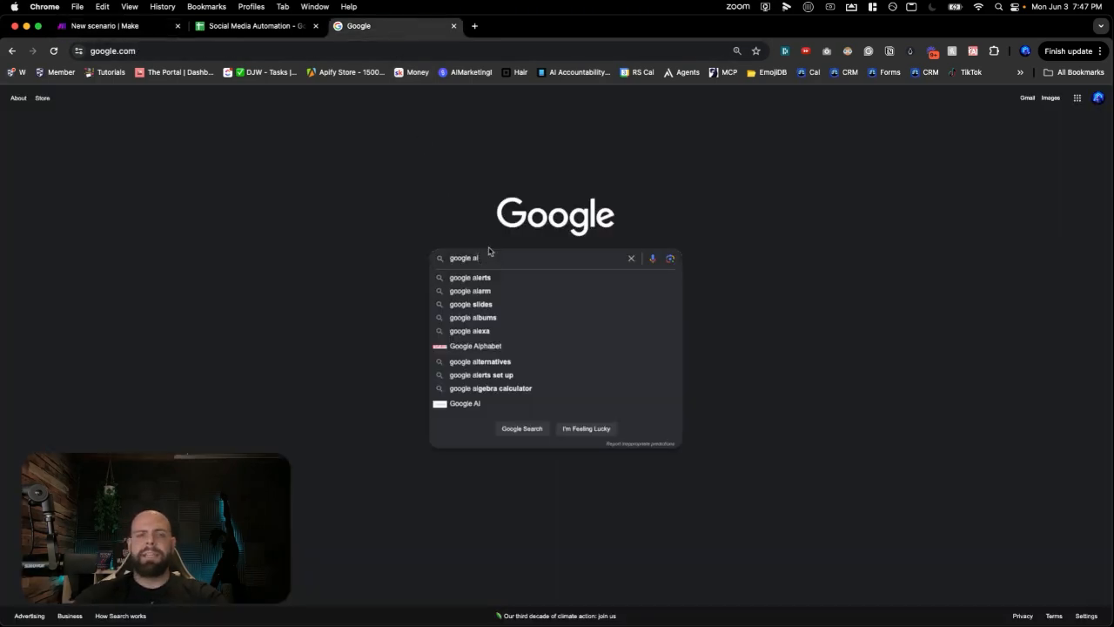
text(erts)
key(Return)
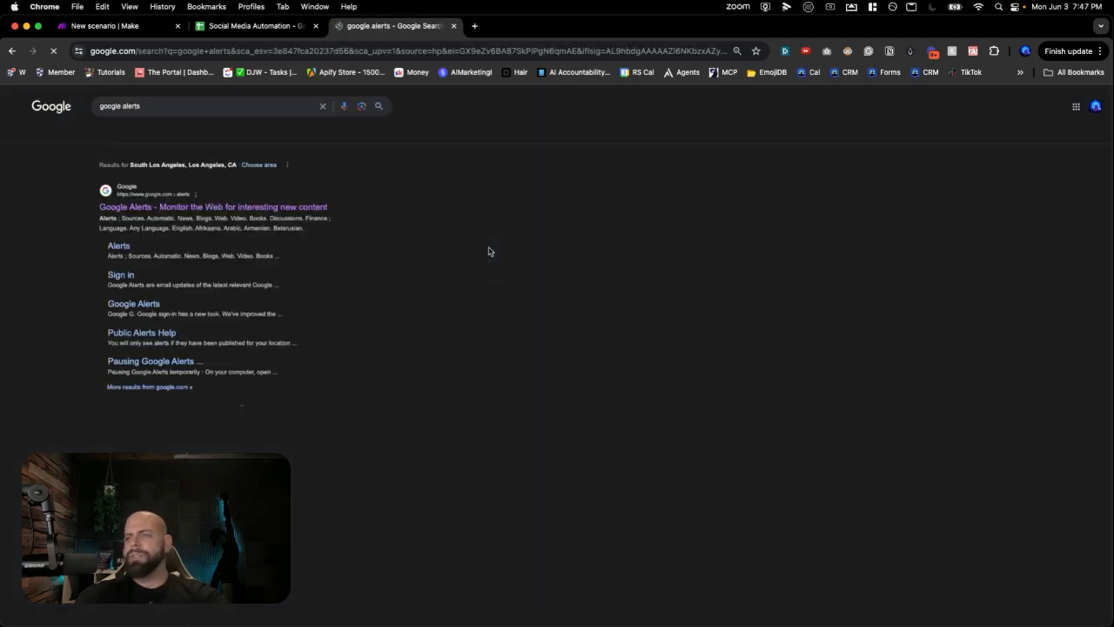
click(256, 210)
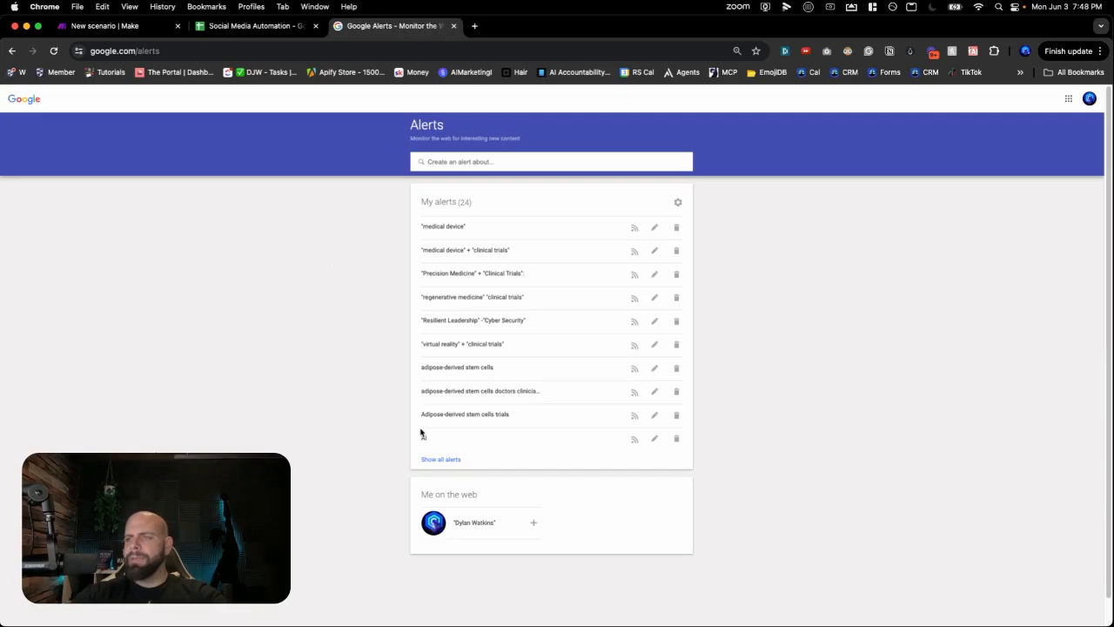
- Create an 'AI Nes' alert with delivery set to RSS feed
click(473, 161)
text(AI Ne)
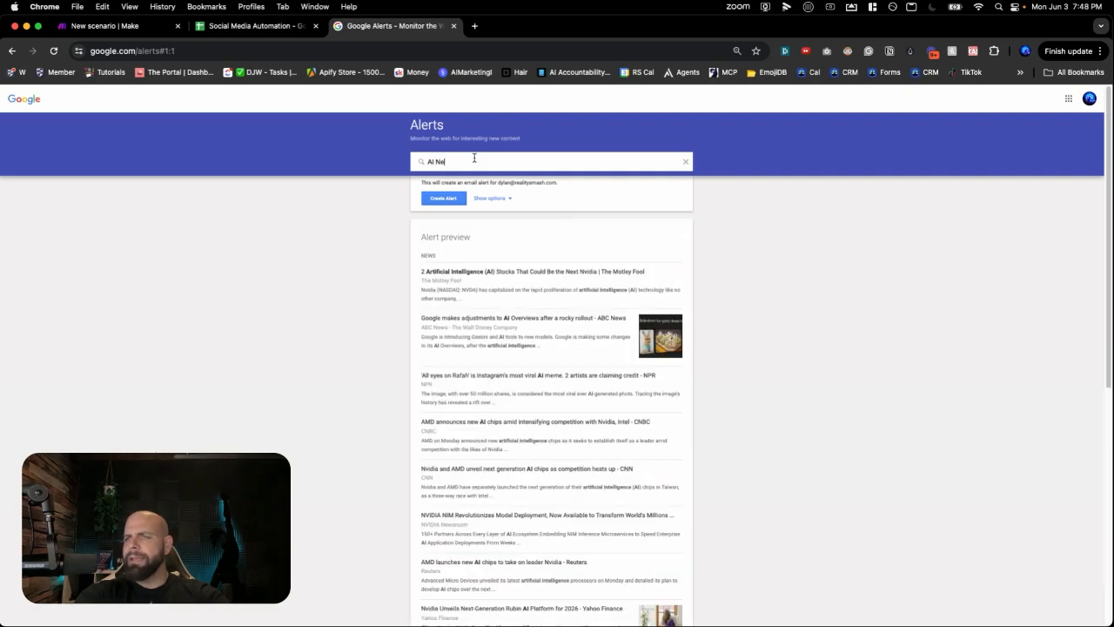
text(s)
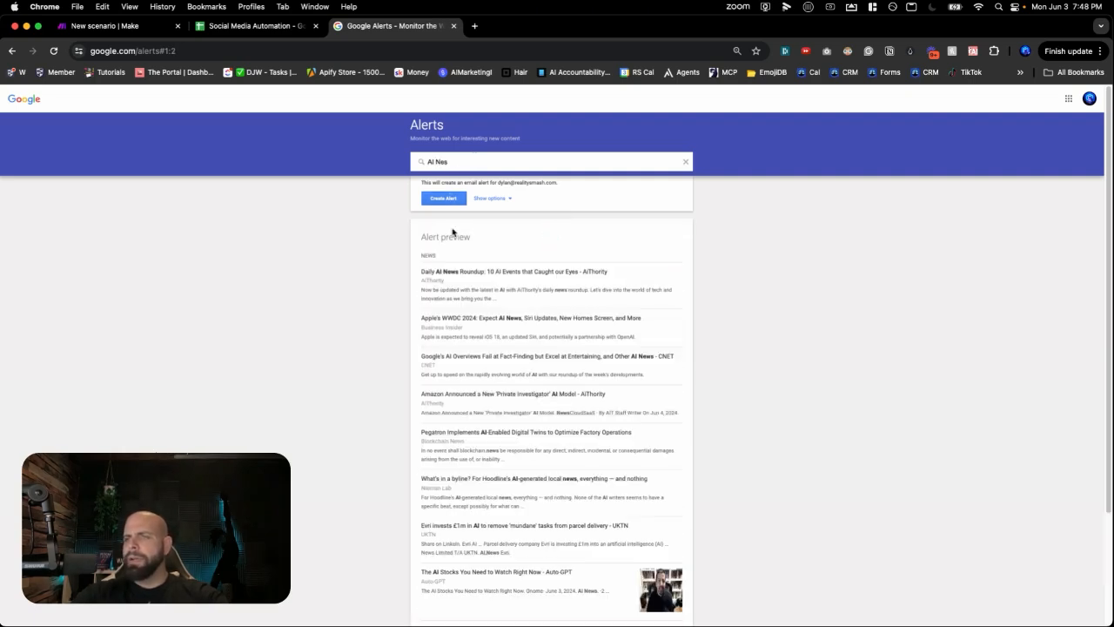
click(490, 199)
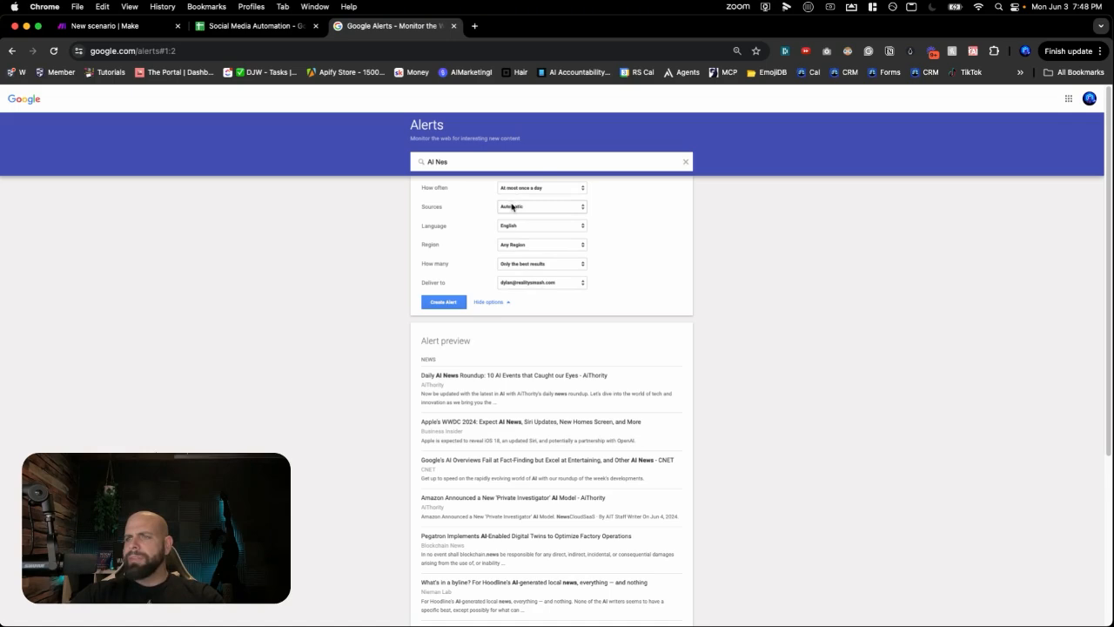
click(517, 282)
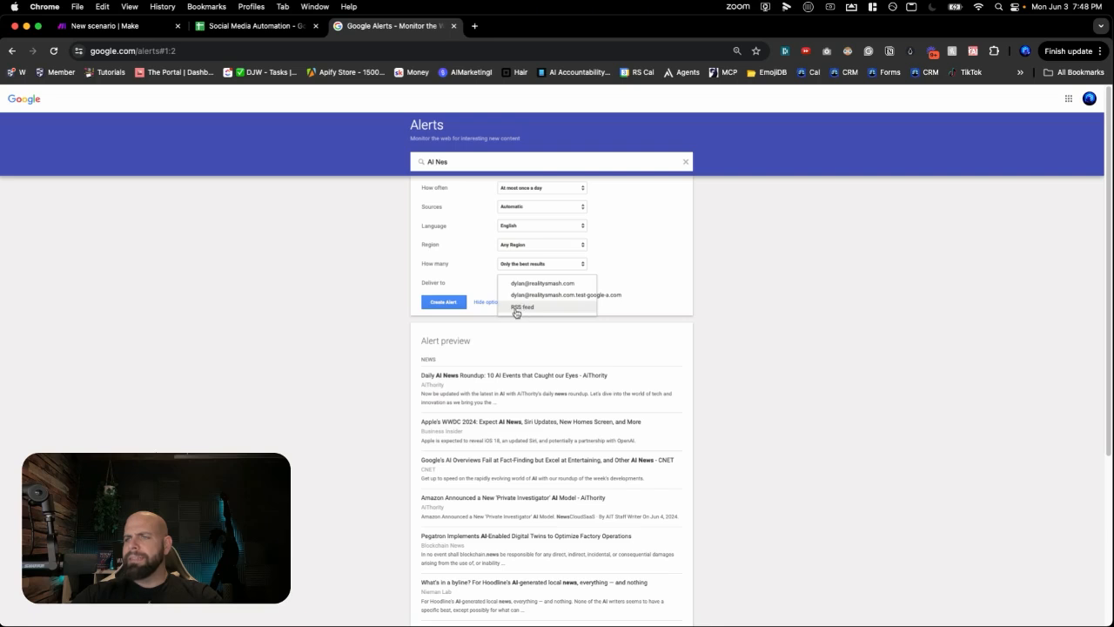
click(520, 308)
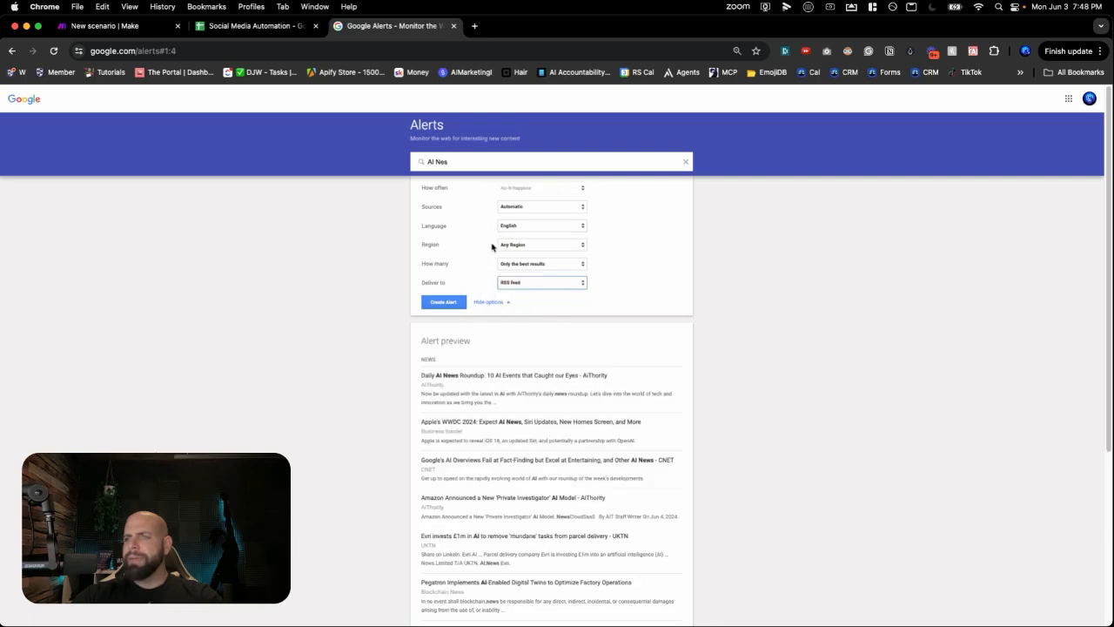
click(459, 306)
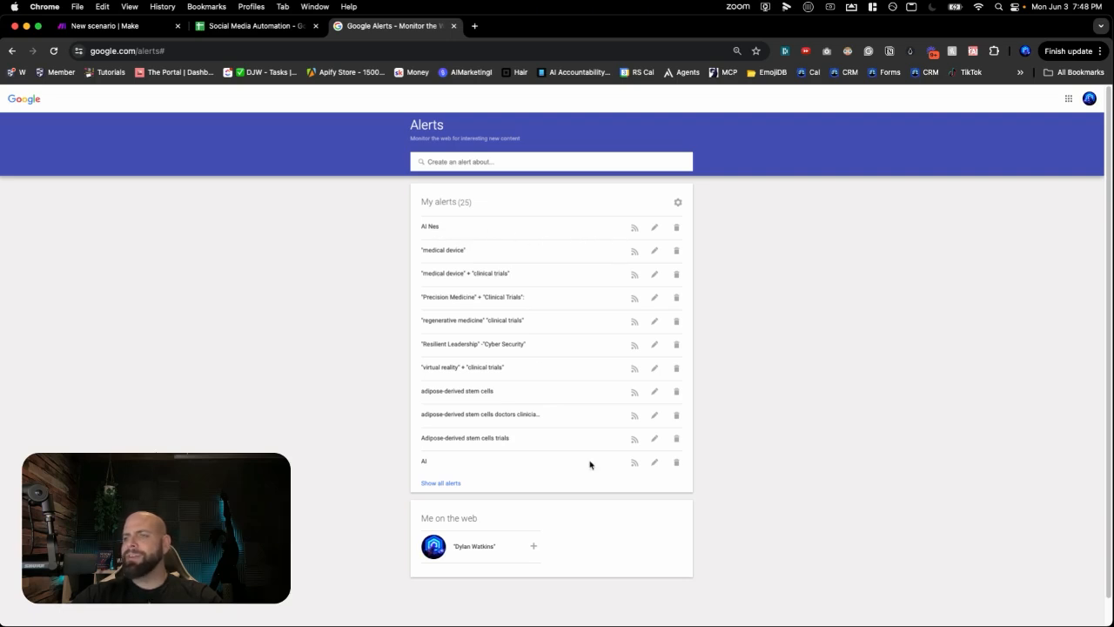
- Open the AI alert's RSS feed, copy its URL, and return to Make
click(634, 464)
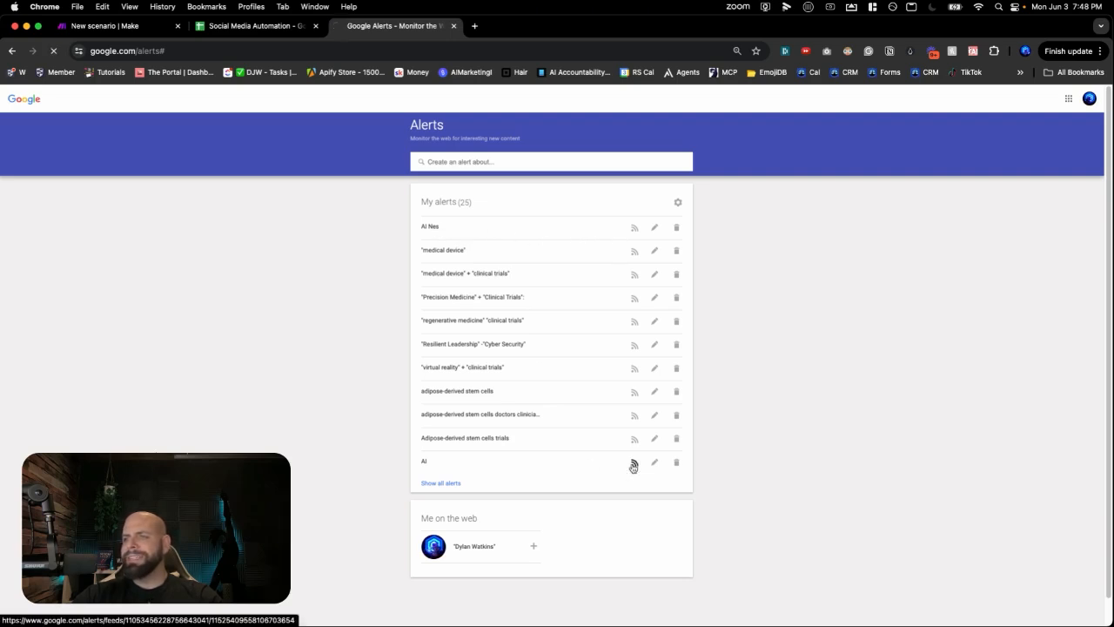
click(258, 54)
key(super+c)
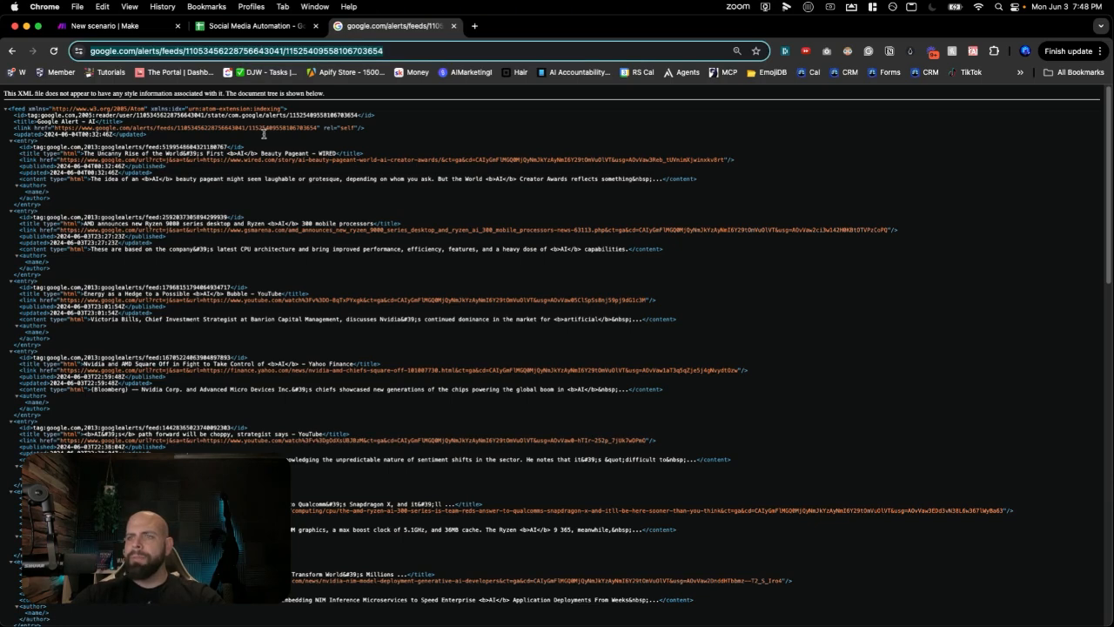
click(126, 31)
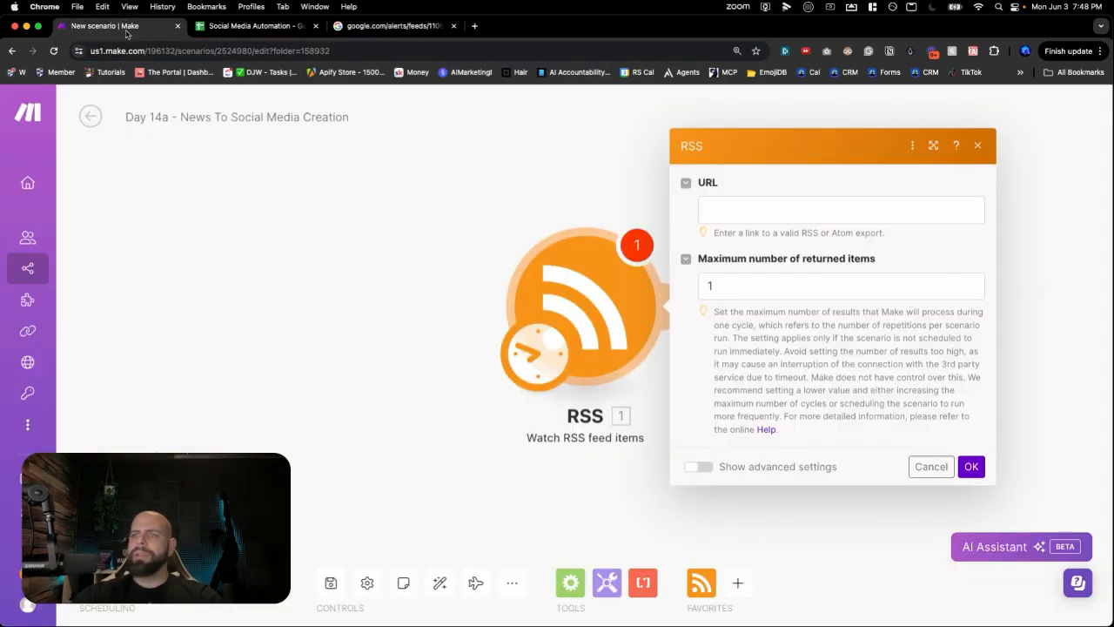
- Paste the Google Alerts feed address into the RSS URL field and confirm
click(722, 215)
key(super+v)
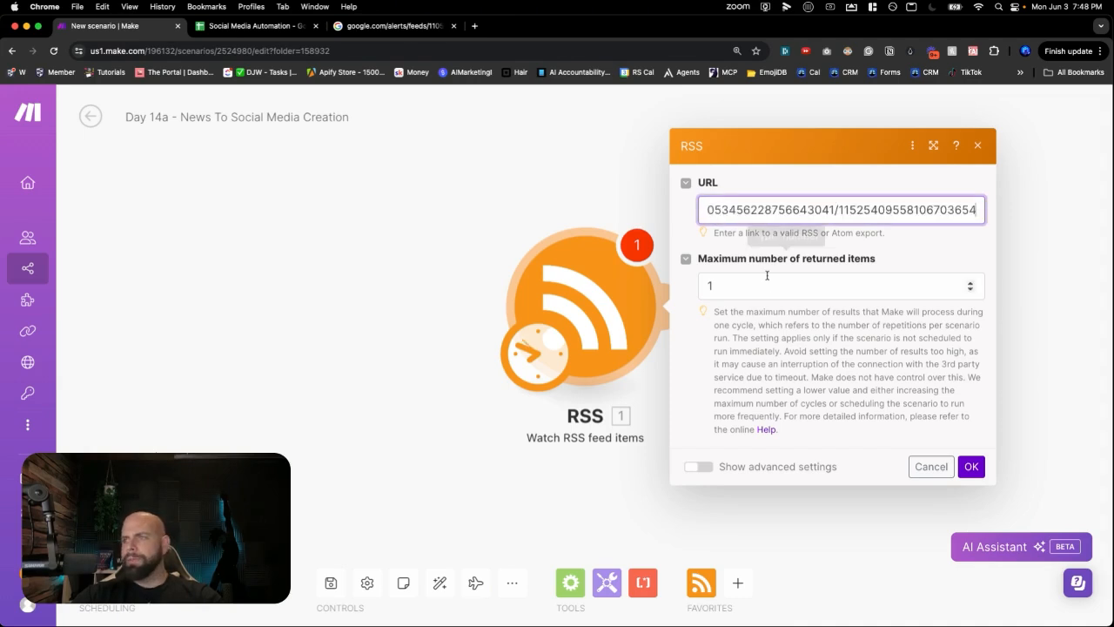
click(981, 474)
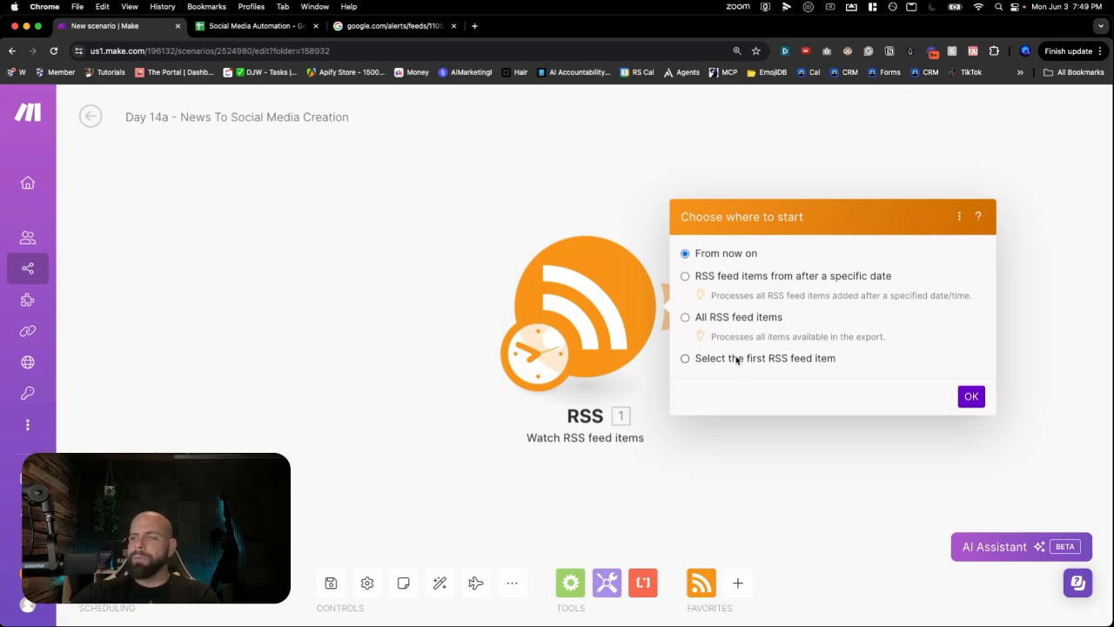
- Start the trigger from the first feed item, the AI beauty pageant article
click(705, 359)
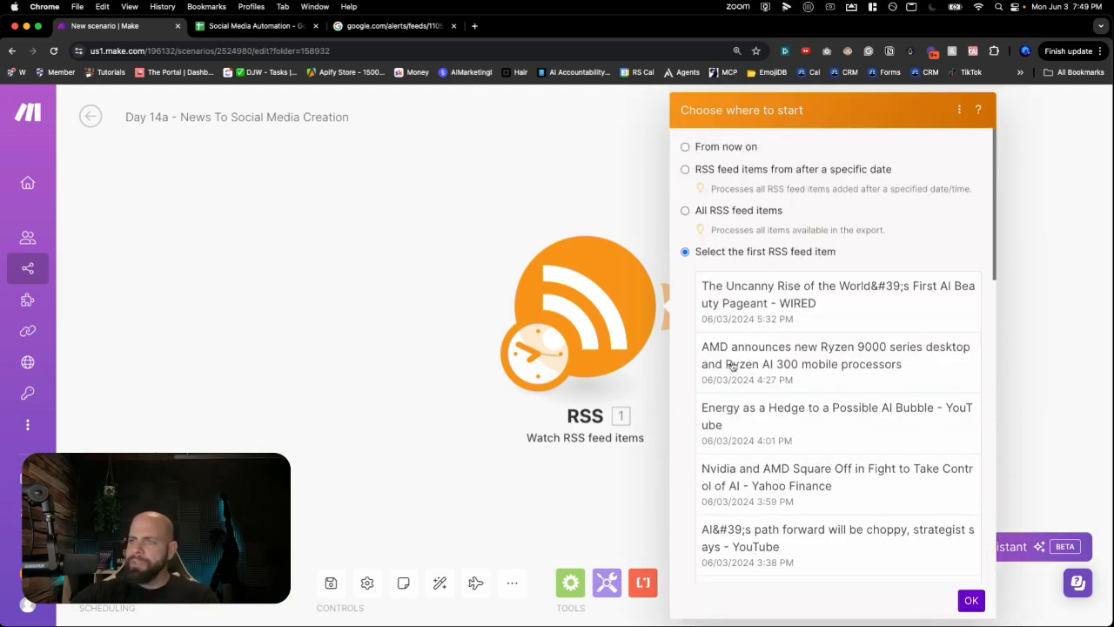
click(750, 308)
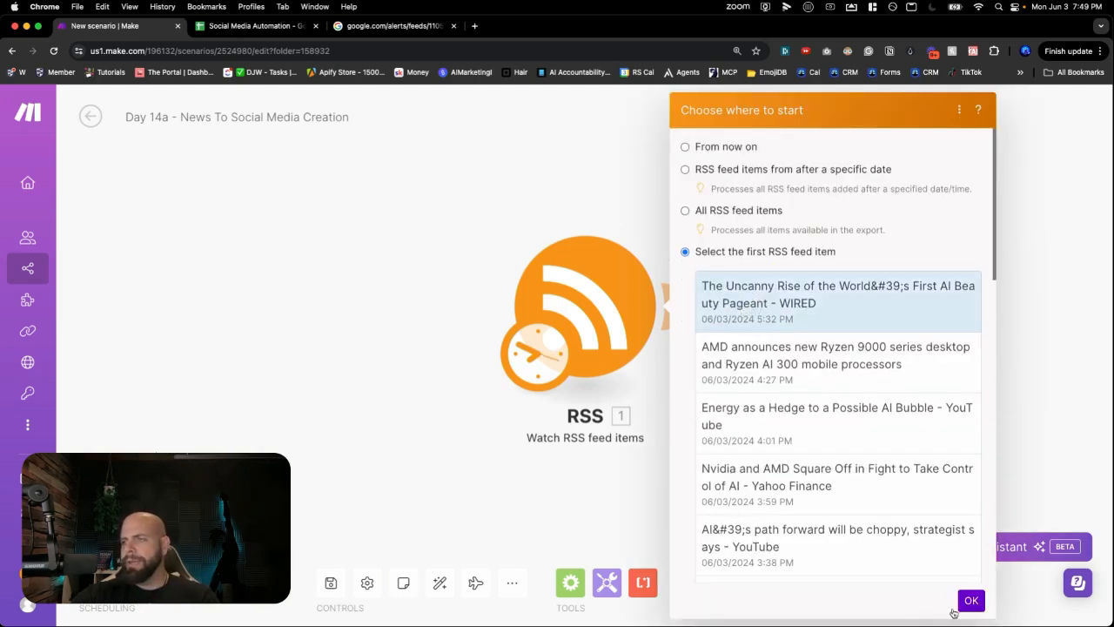
click(964, 604)
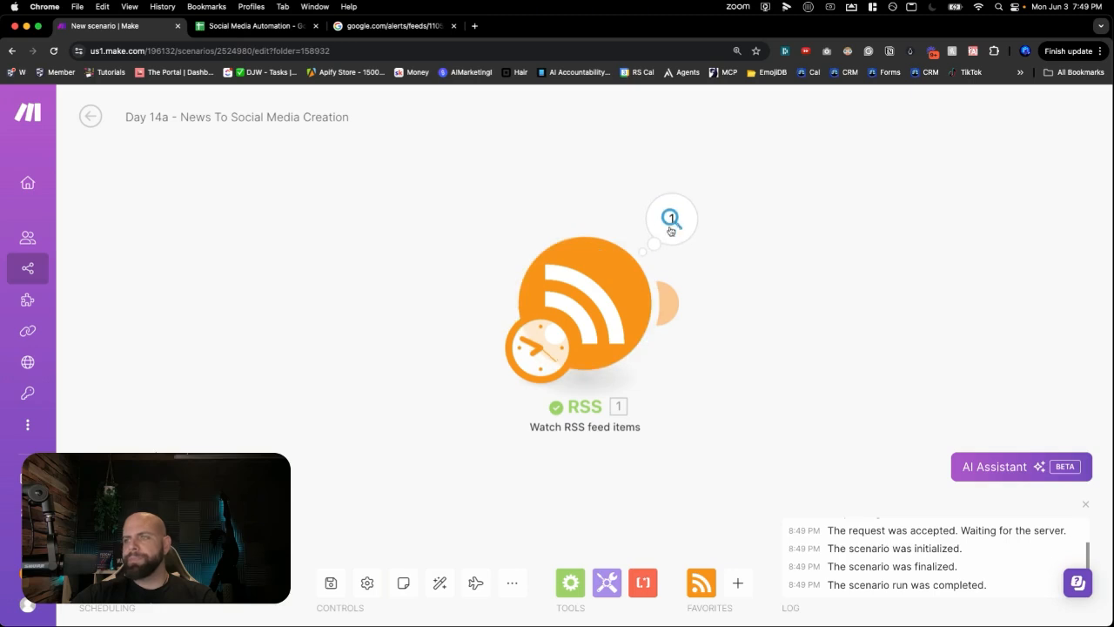
- Review the RSS output bundle with the WIRED AI beauty pageant article, then close it
click(670, 222)
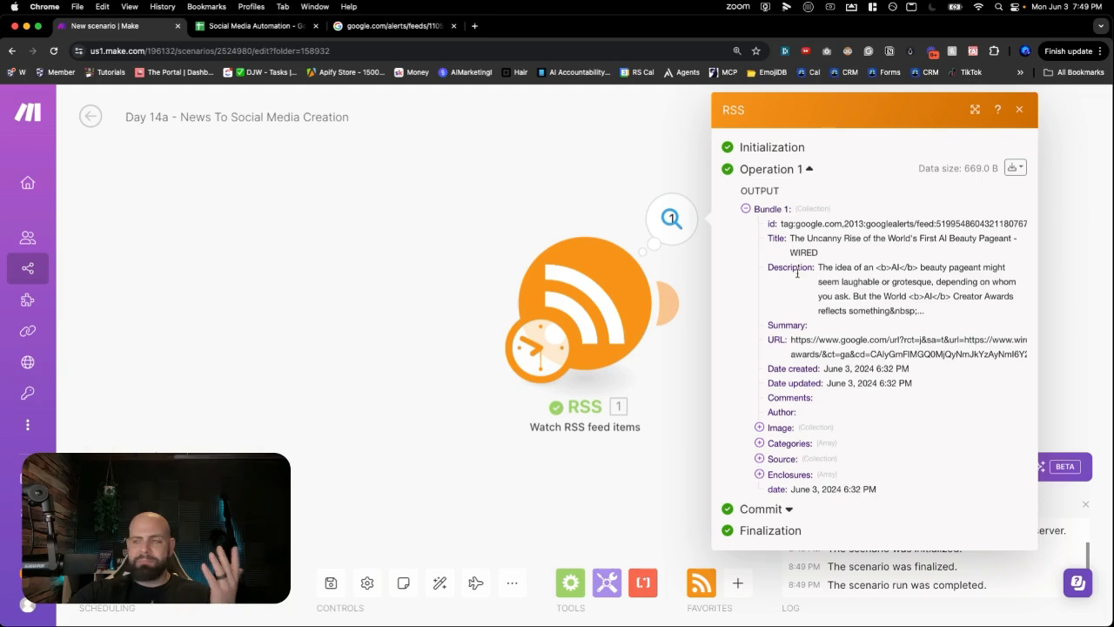
drag(818, 267, 842, 370)
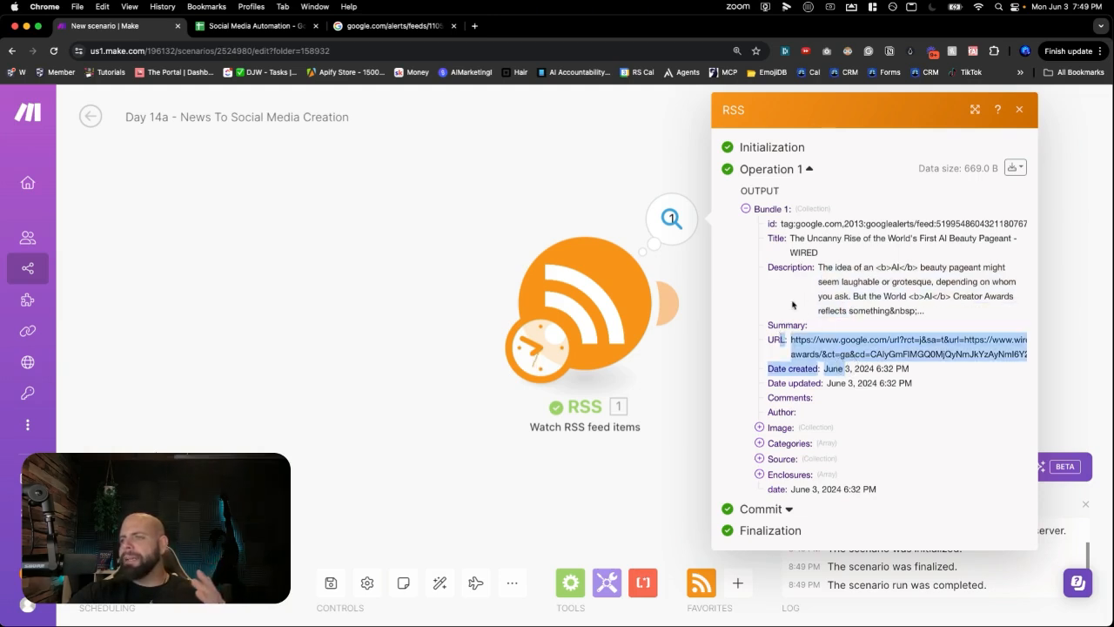
click(648, 483)
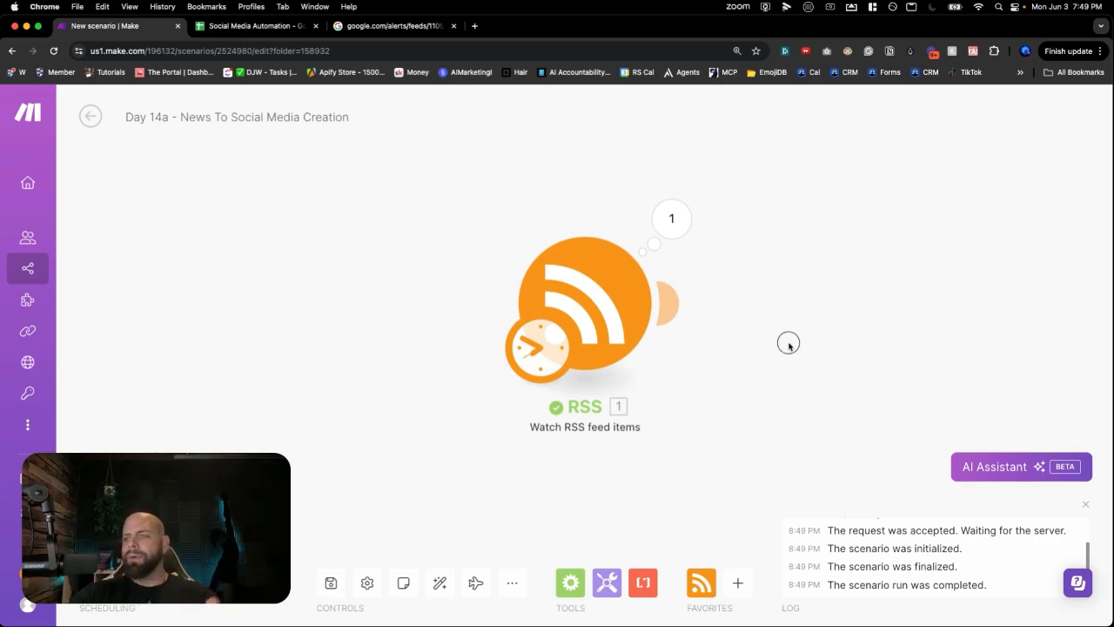
drag(788, 346, 590, 340)
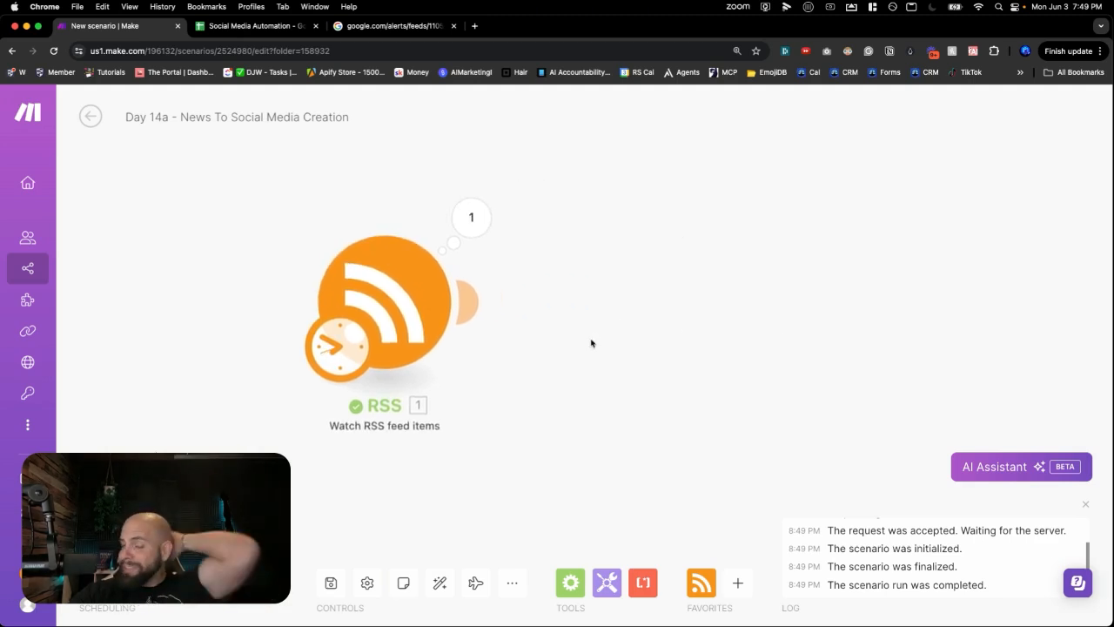
- Add a Perplexity AI 'Create a Chat Completion' module after the RSS trigger
double_click(616, 295)
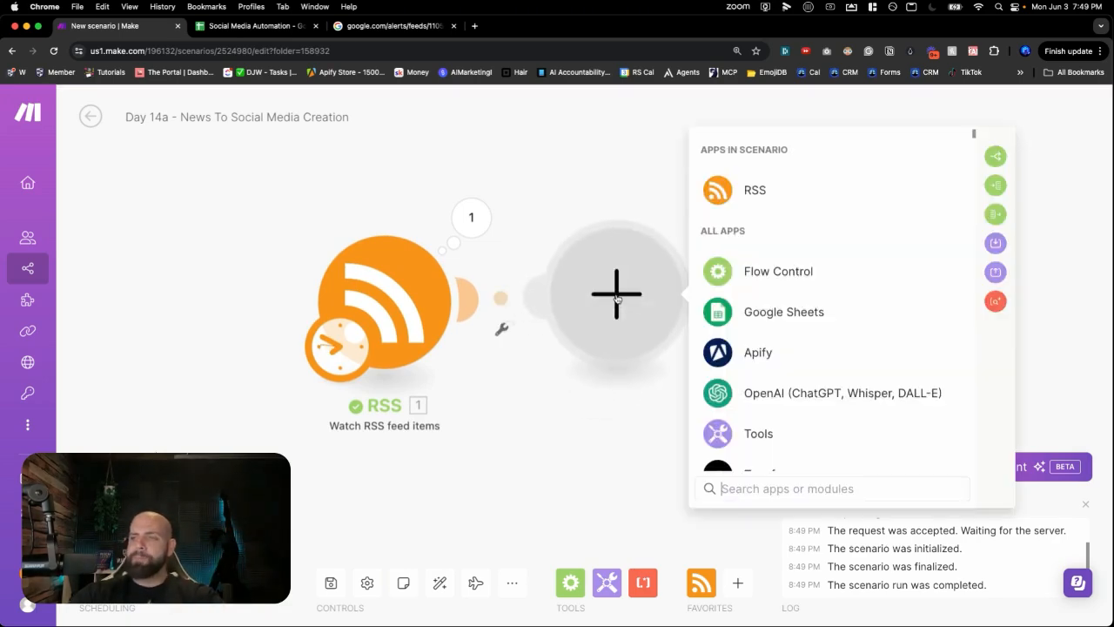
text(per)
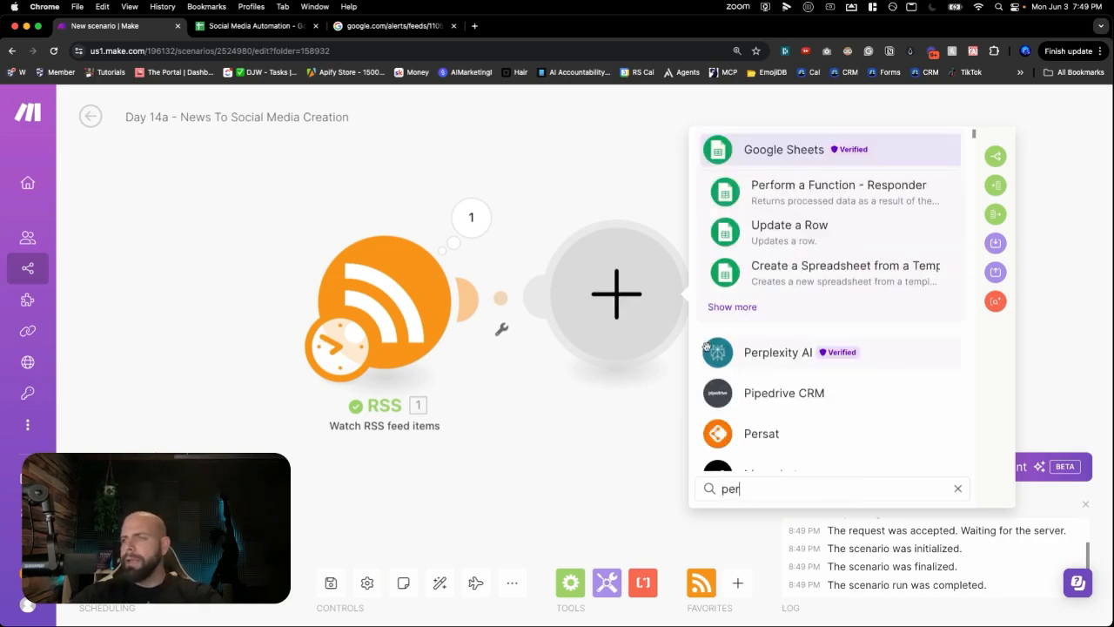
click(769, 354)
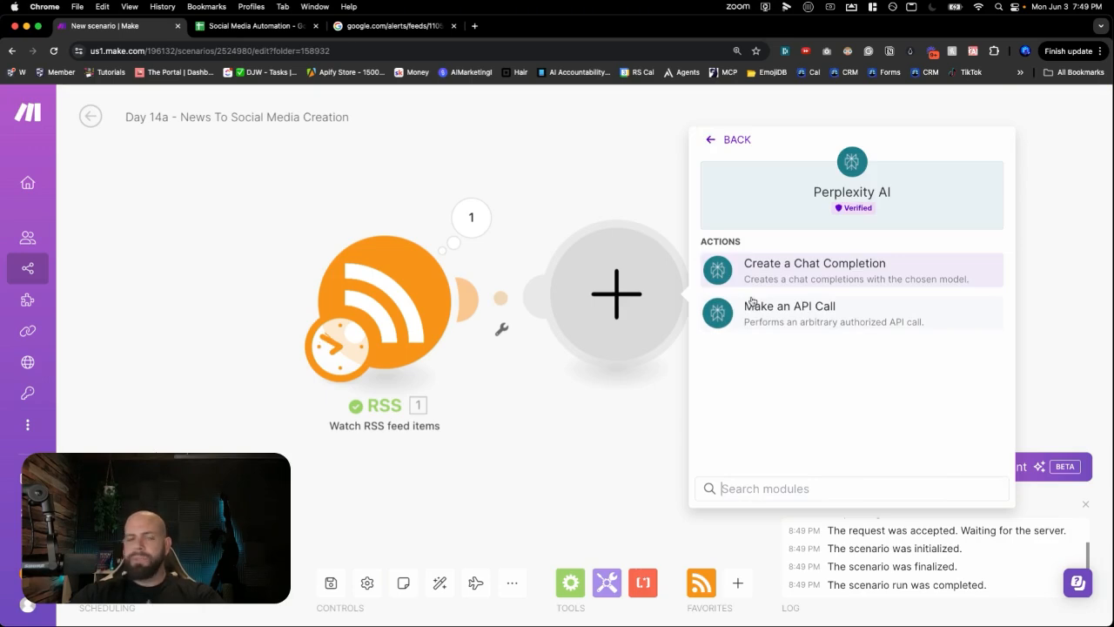
click(797, 283)
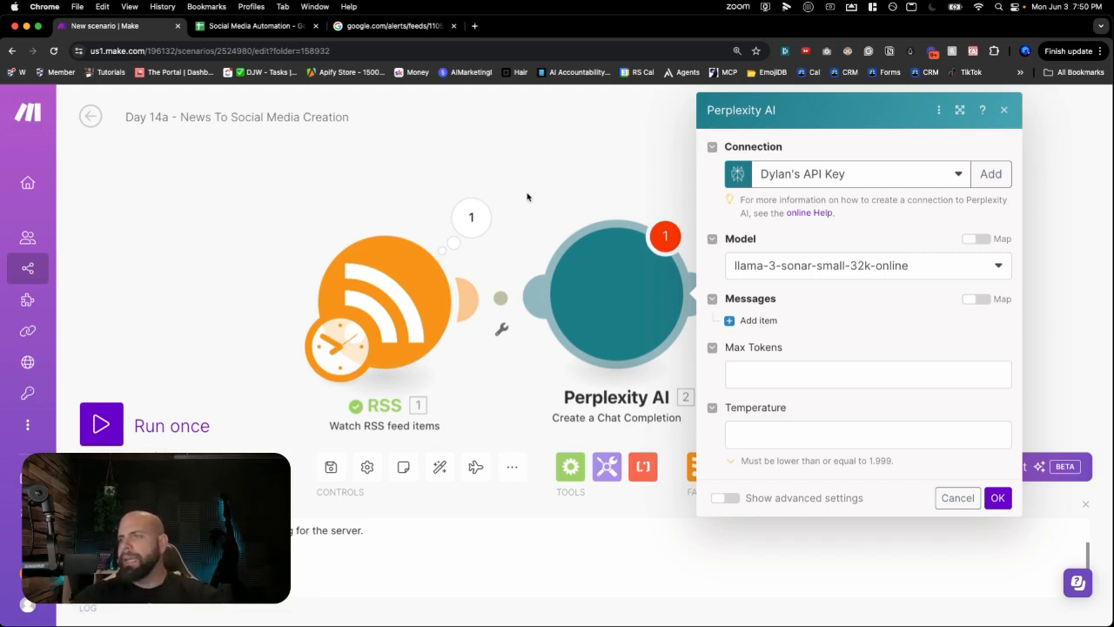
- Add a System message: 'You are a helpful social media manager'
click(757, 321)
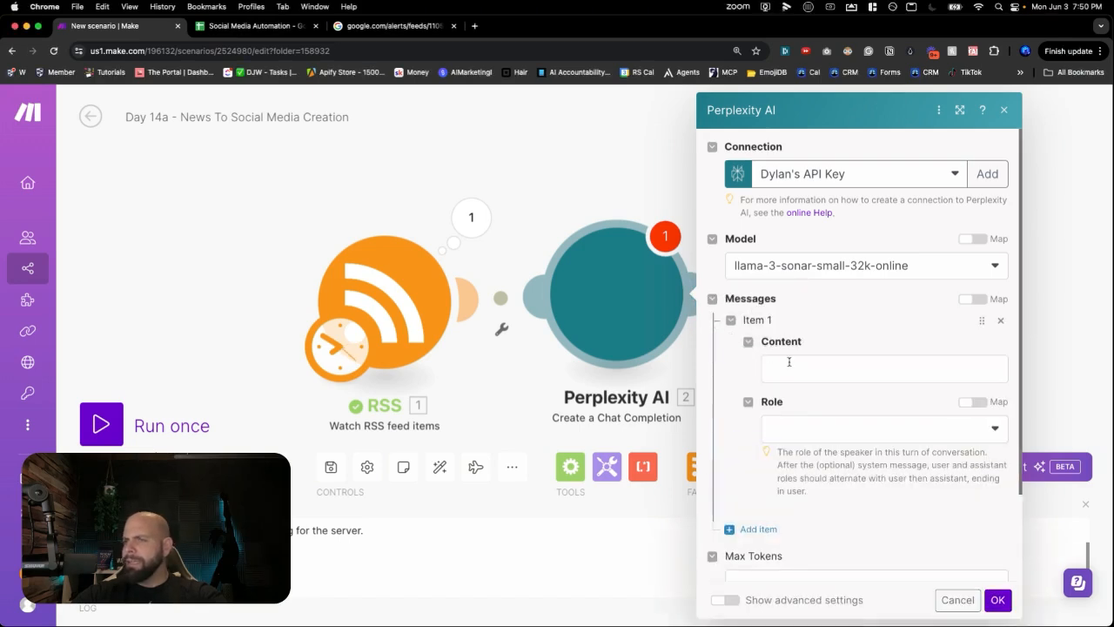
click(798, 424)
click(788, 503)
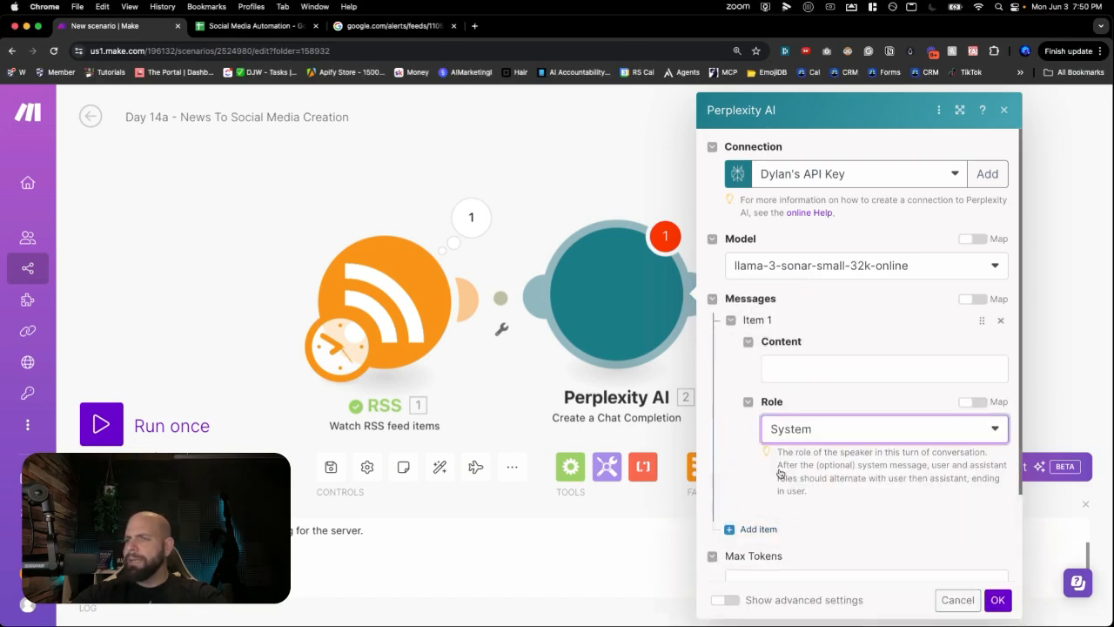
click(779, 370)
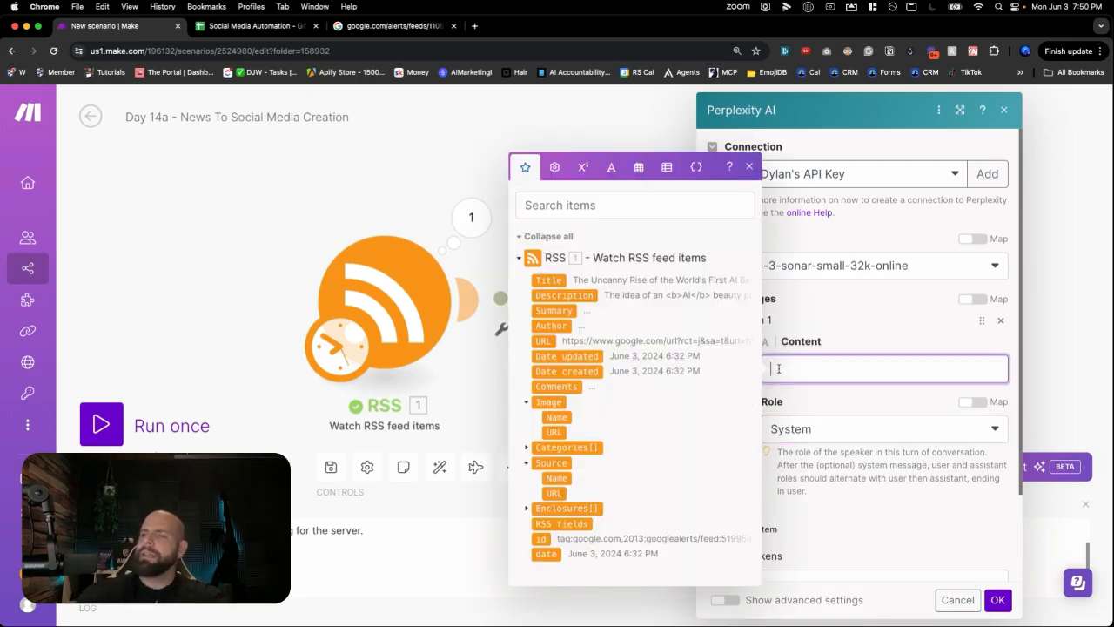
text(You are a help)
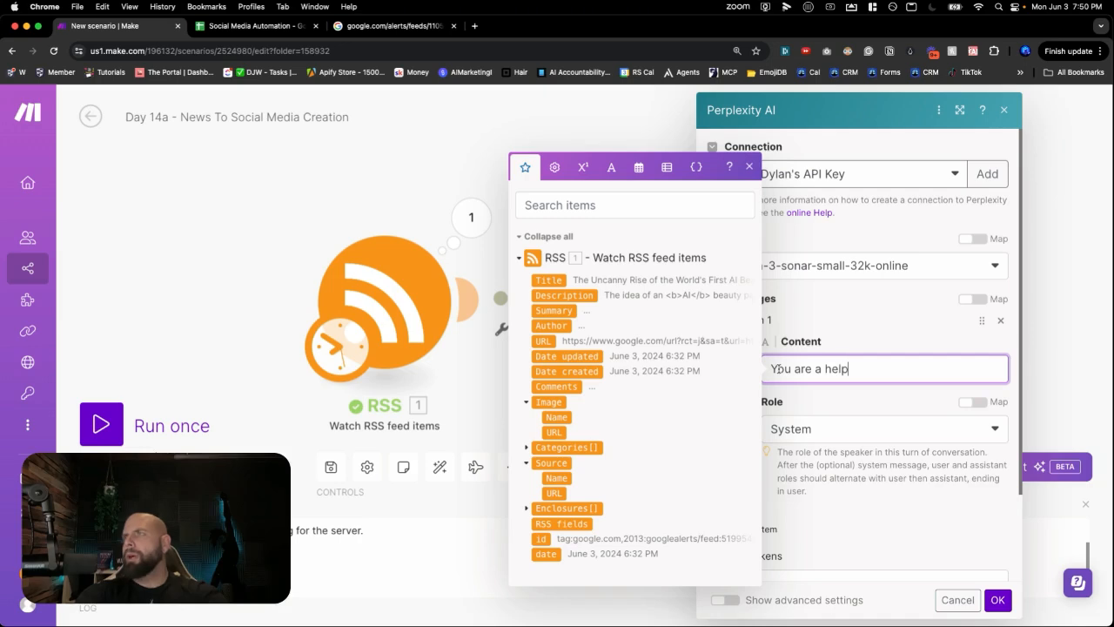
text(ful social. )
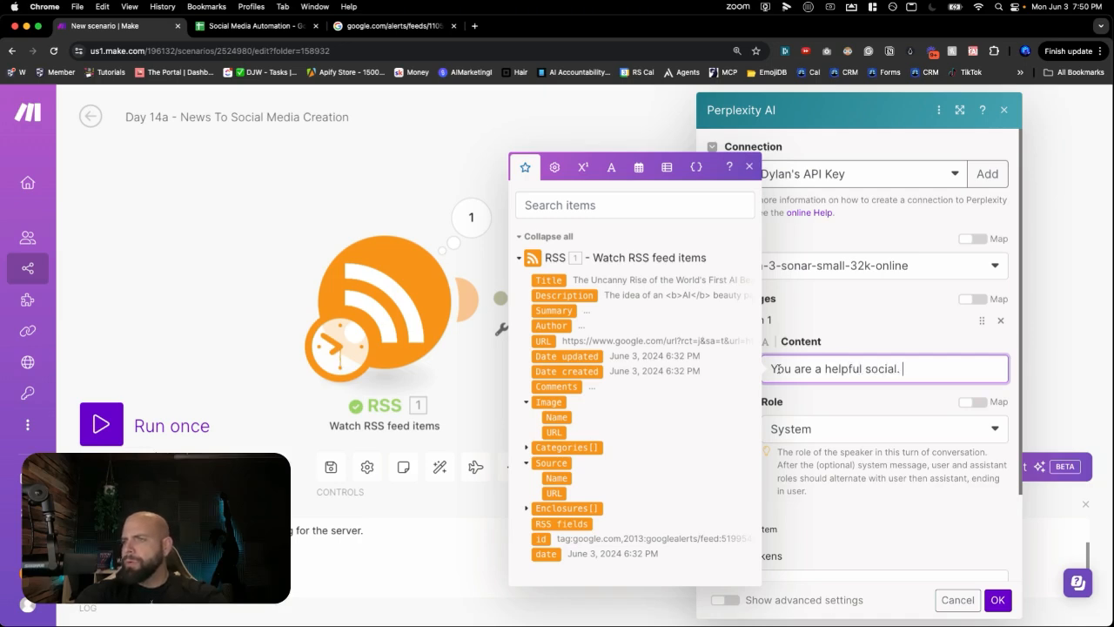
text(med)
key(BackSpace)
key(BackSpace)
key(BackSpace)
key(BackSpace)
key(BackSpace)
text(media manager)
click(920, 401)
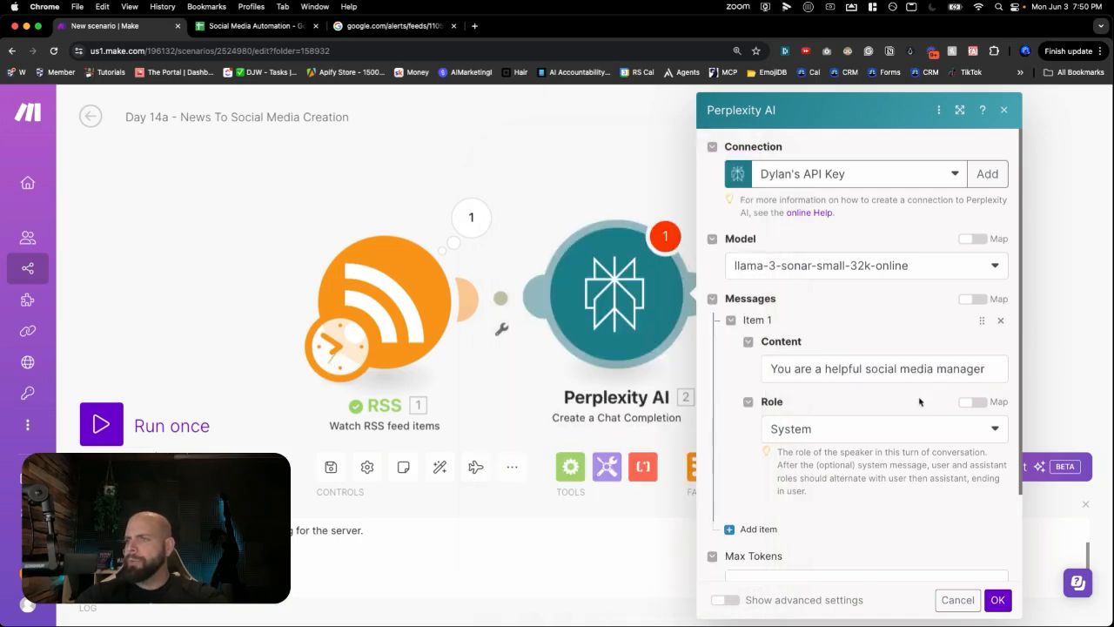
- Add a User message: 'I want you to summarize this article'
click(758, 528)
scroll(880, 459, down, 2)
click(868, 534)
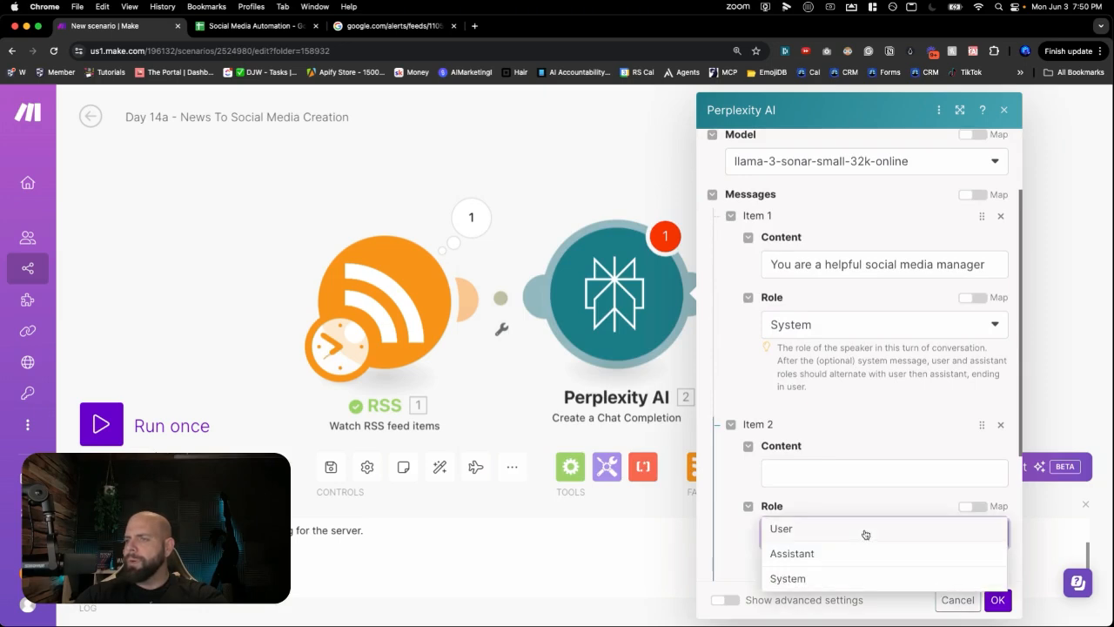
click(810, 527)
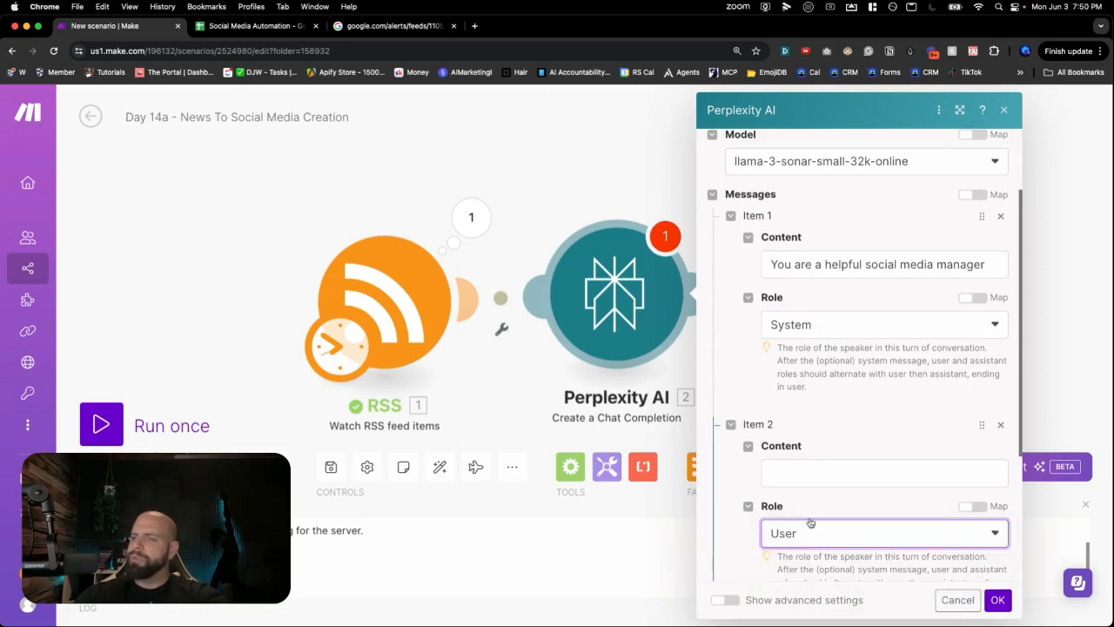
click(811, 472)
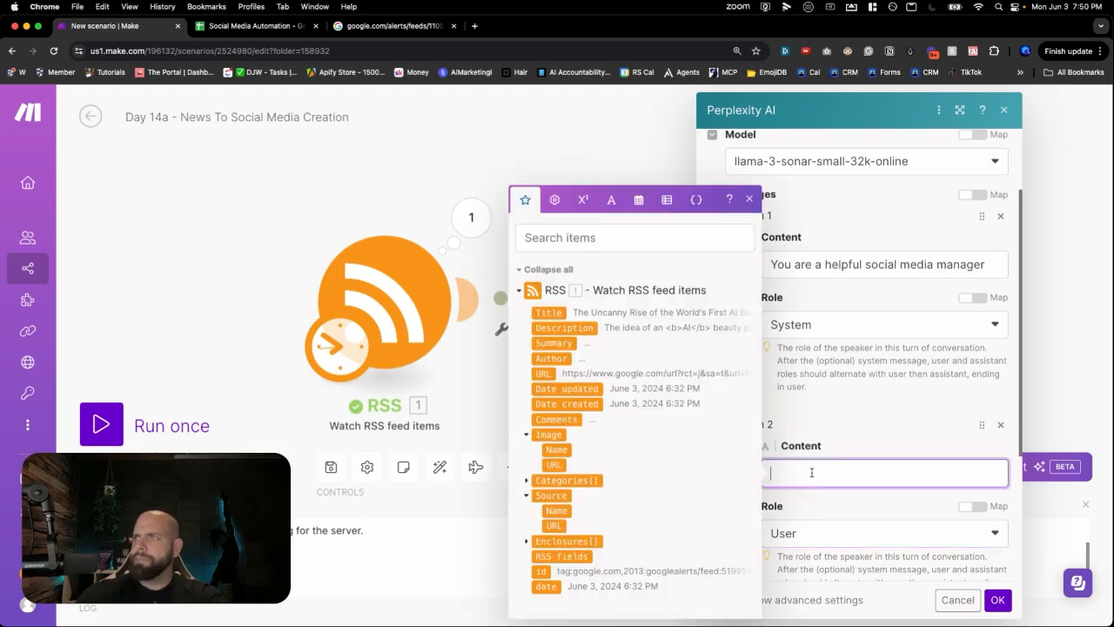
text(I want you to )
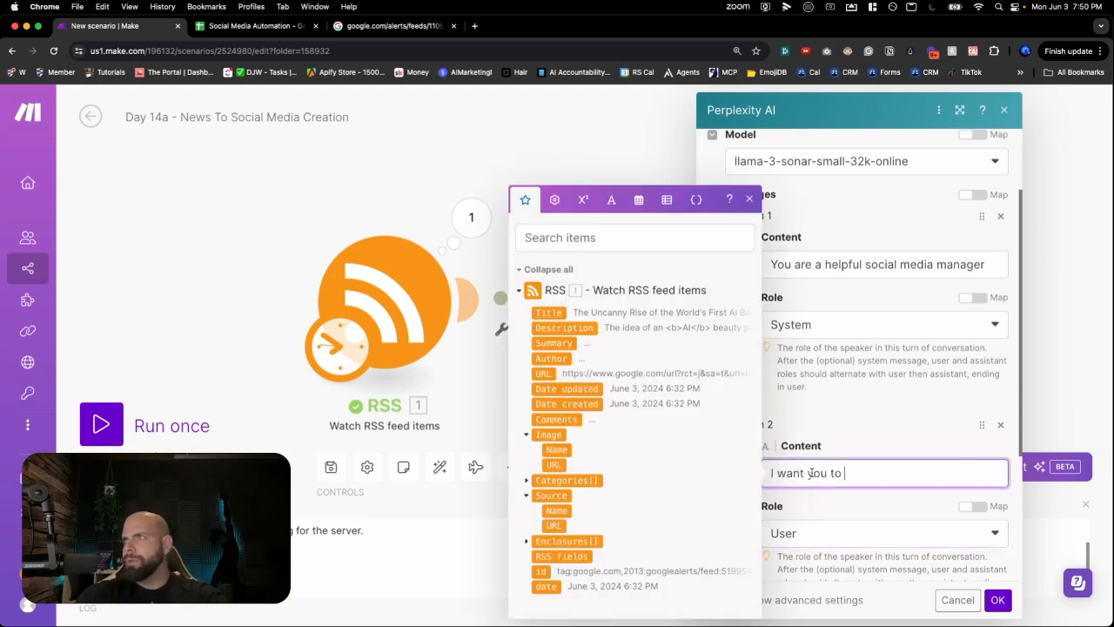
text(summarize )
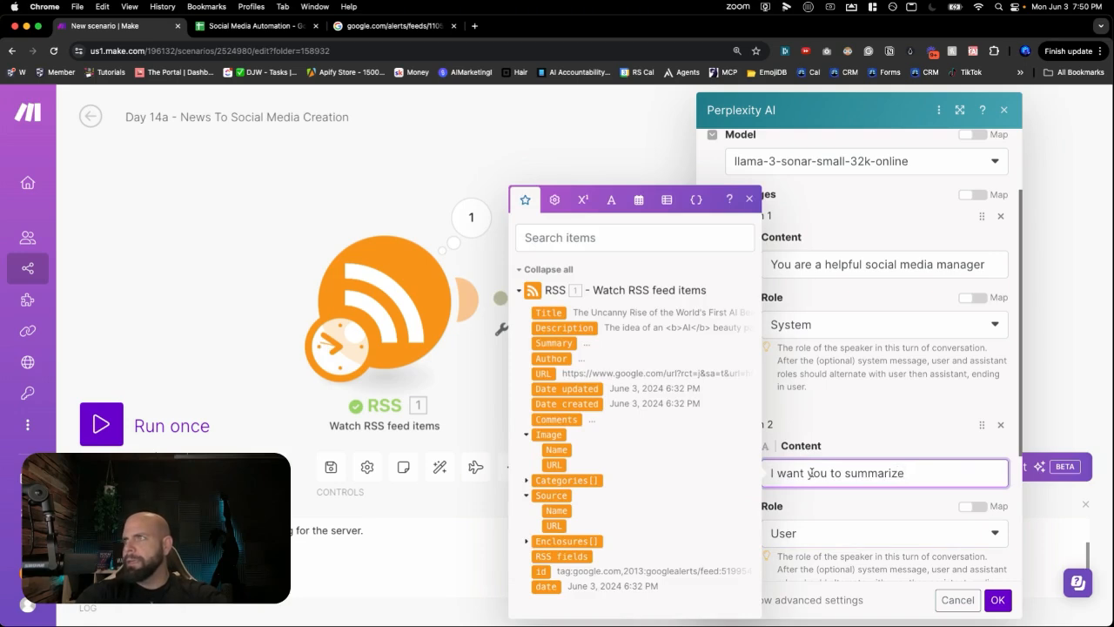
text(this arti)
text(cle)
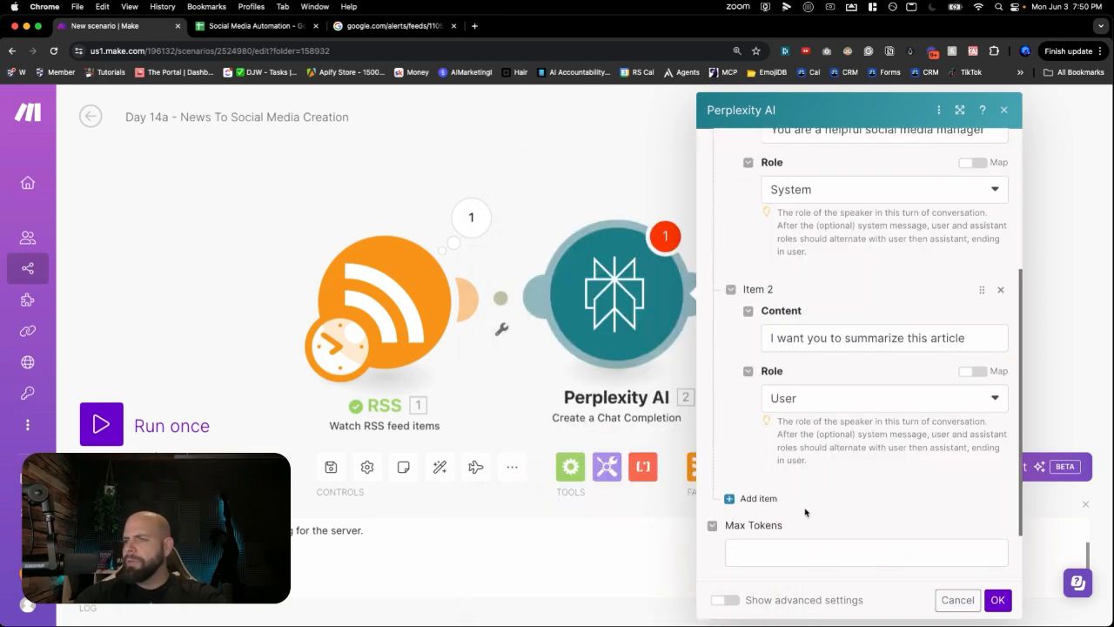
- Set Max Tokens to 1000
click(778, 551)
text(1000)
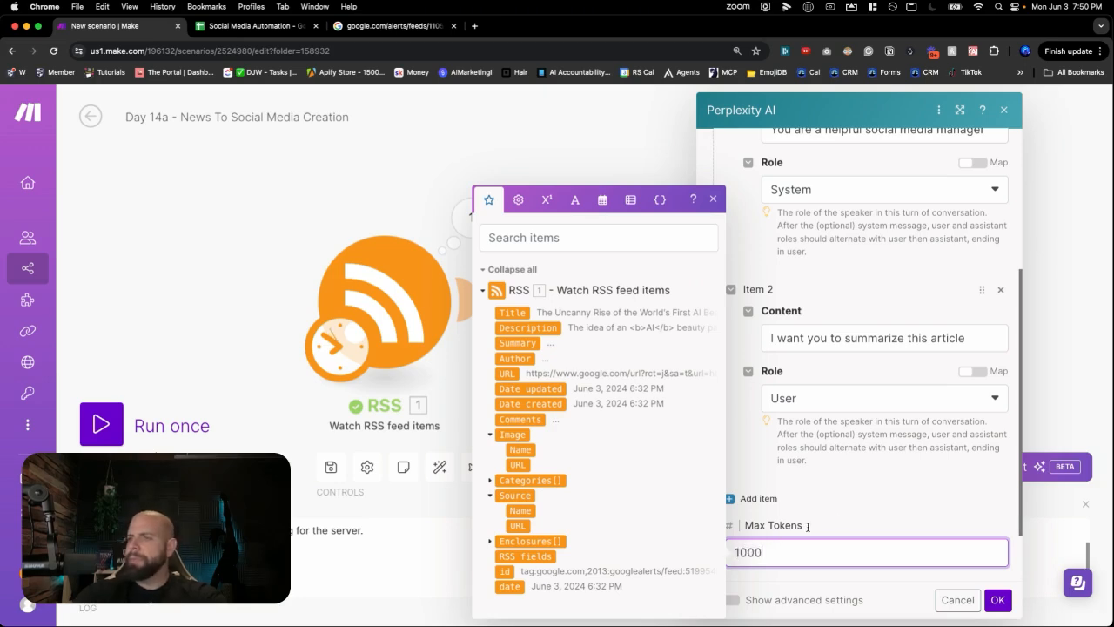
click(851, 510)
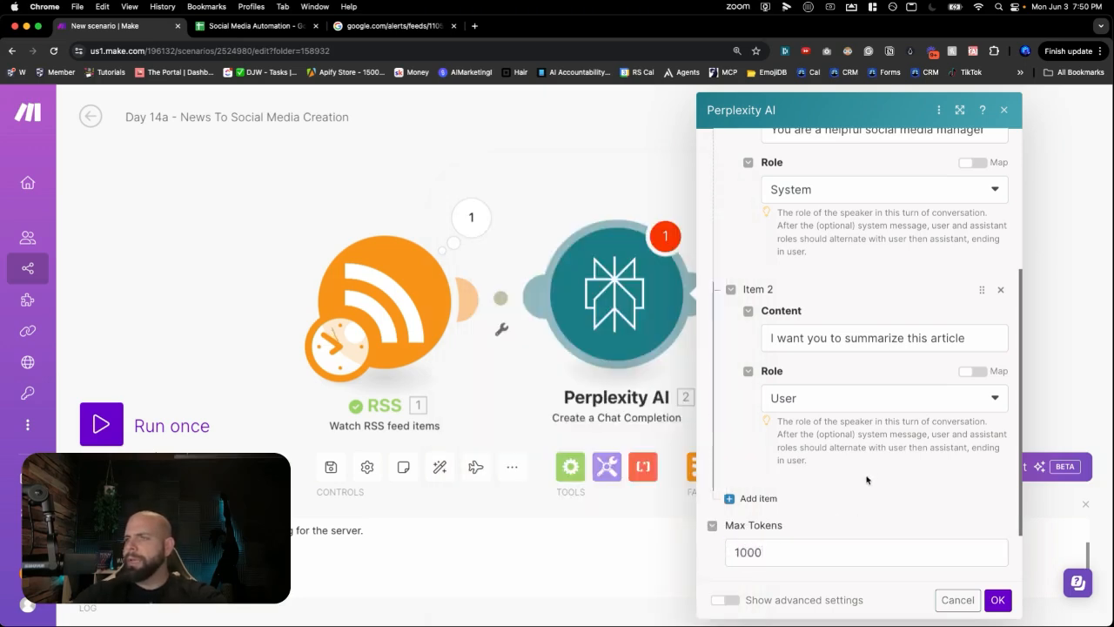
- Map the RSS Title, Description and URL into the summarize prompt and save the module
scroll(893, 467, up, 2)
click(881, 397)
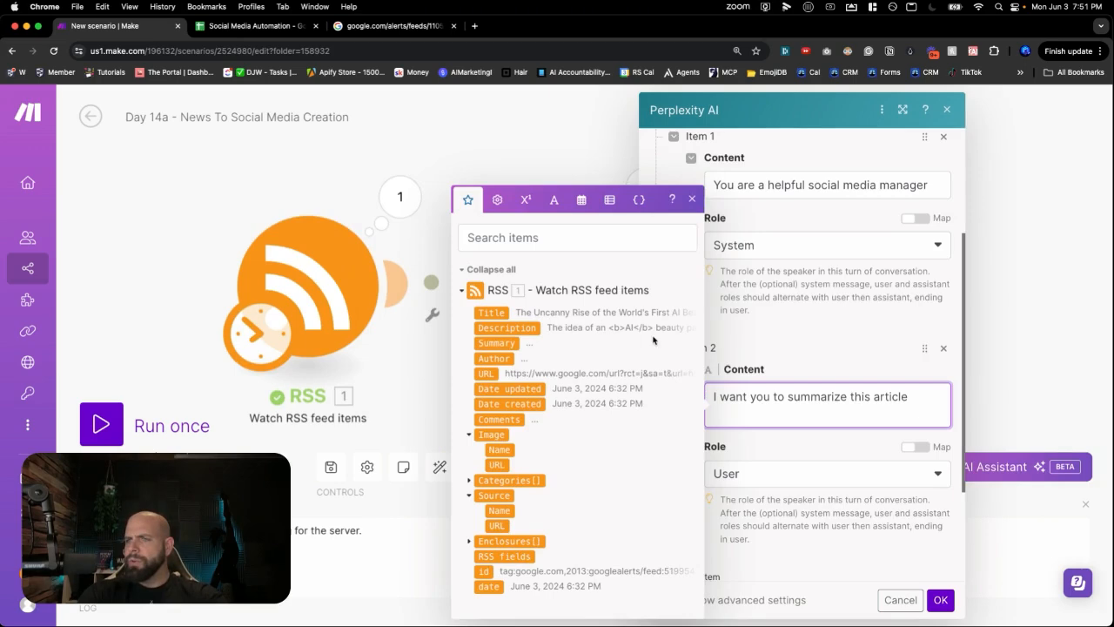
click(493, 315)
click(498, 329)
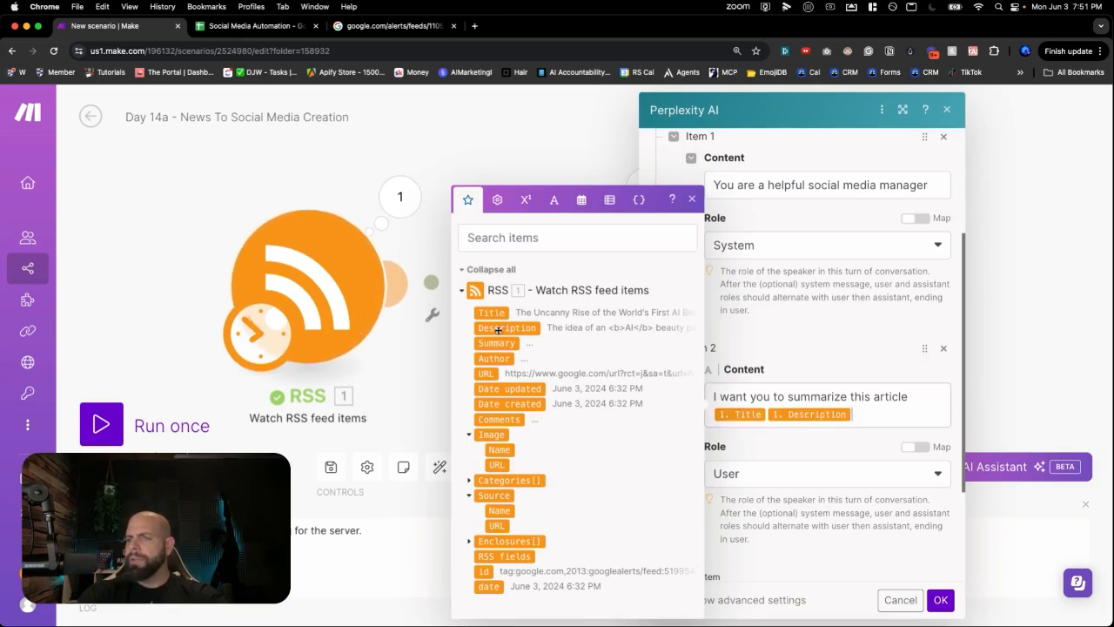
click(486, 374)
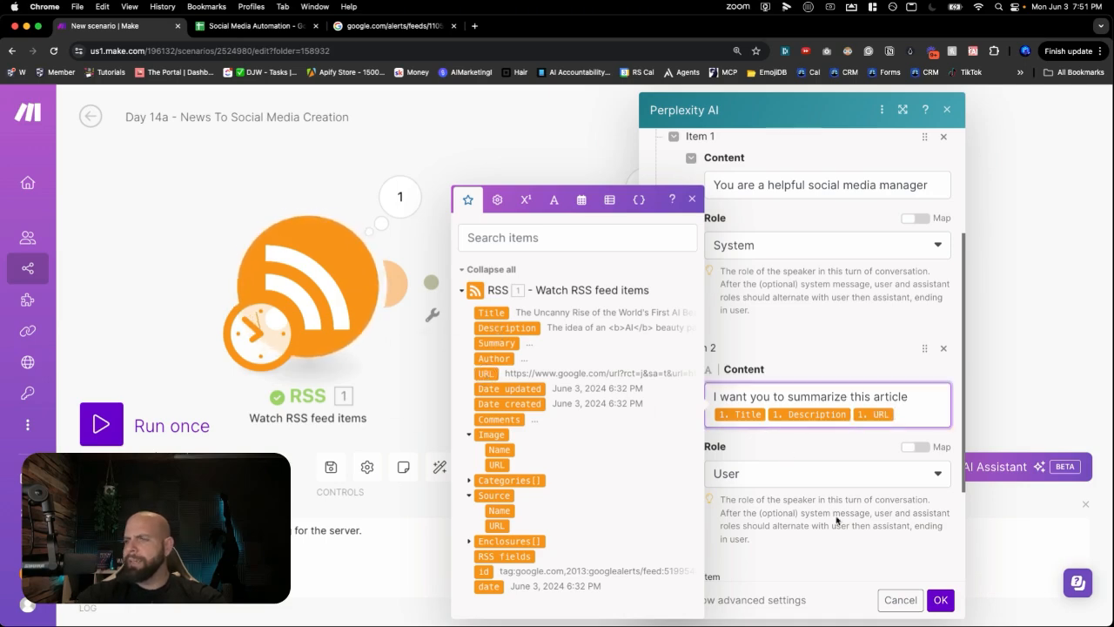
click(937, 599)
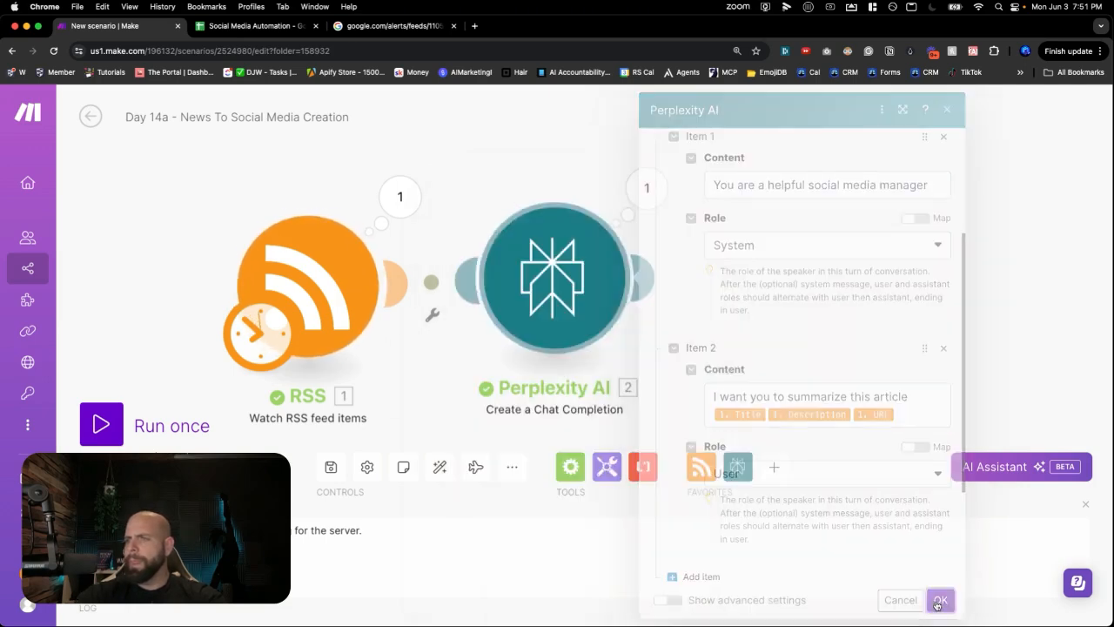
- Reset the RSS start point to the AI Beauty Pageant article and run the scenario once
right_click(362, 315)
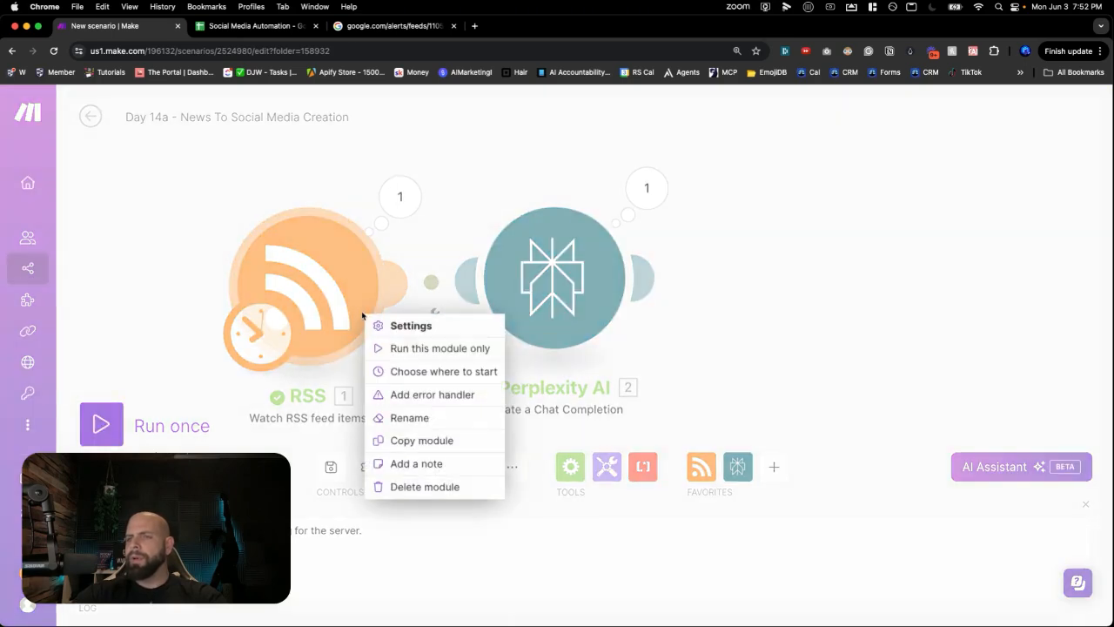
click(409, 373)
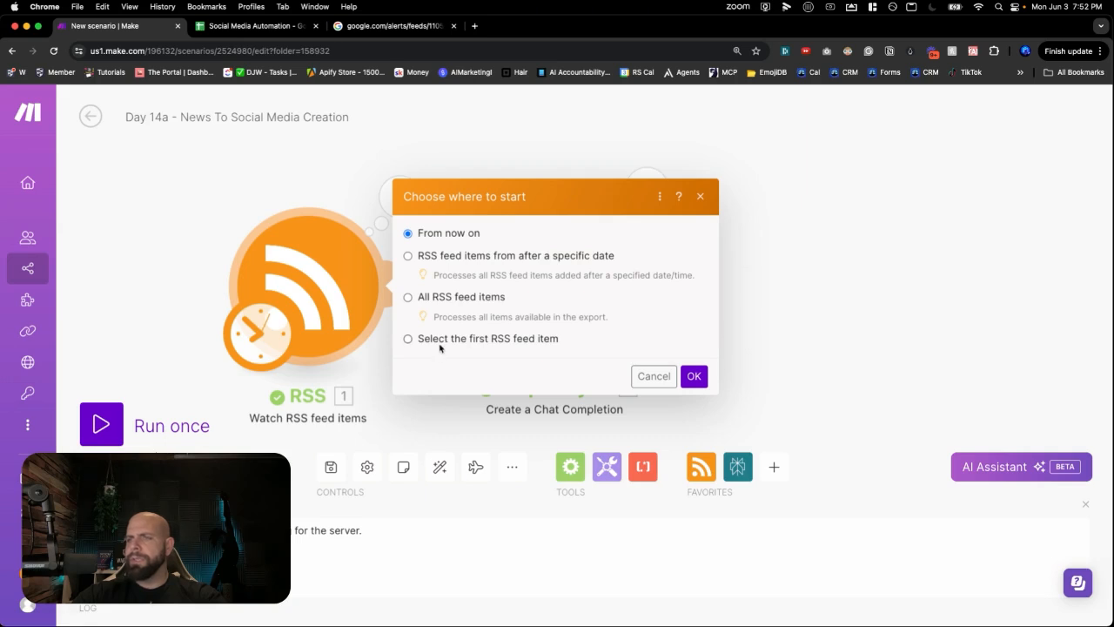
click(439, 345)
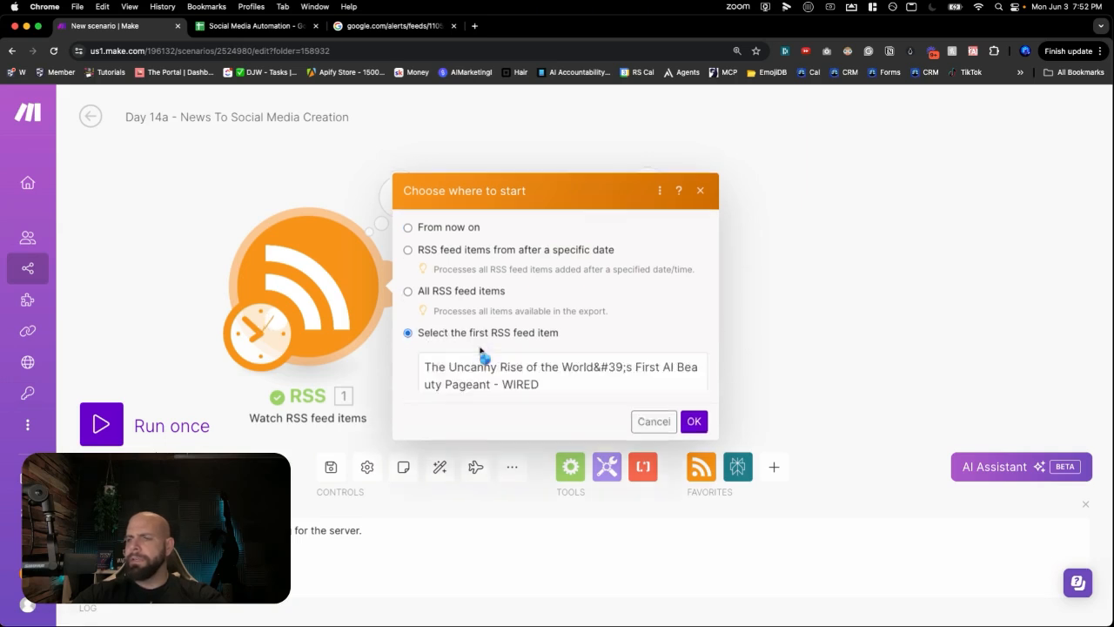
click(480, 321)
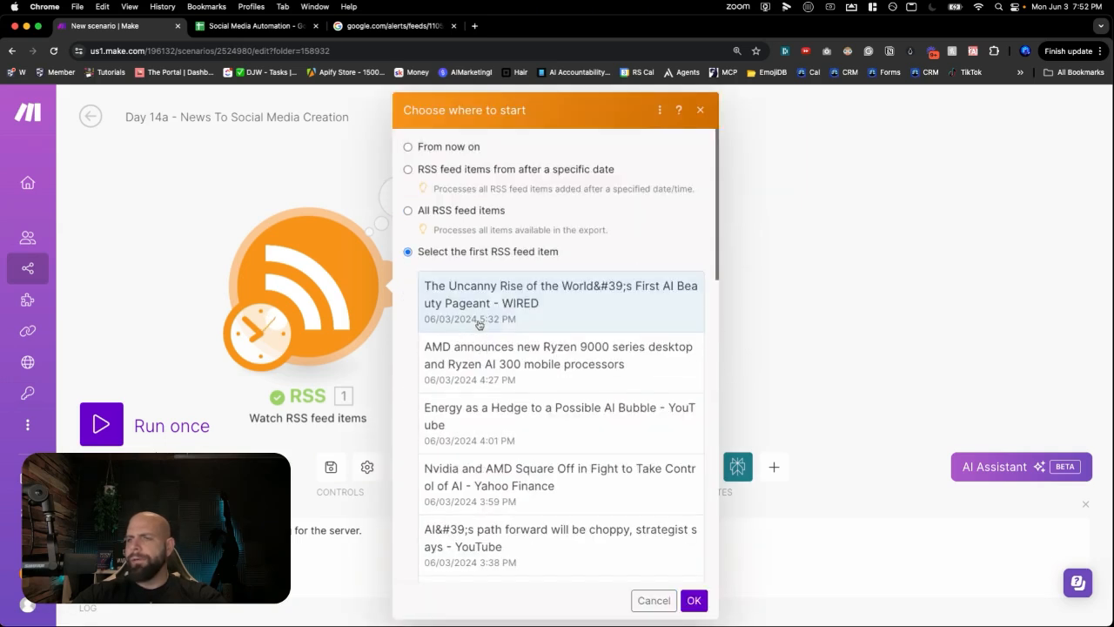
click(693, 600)
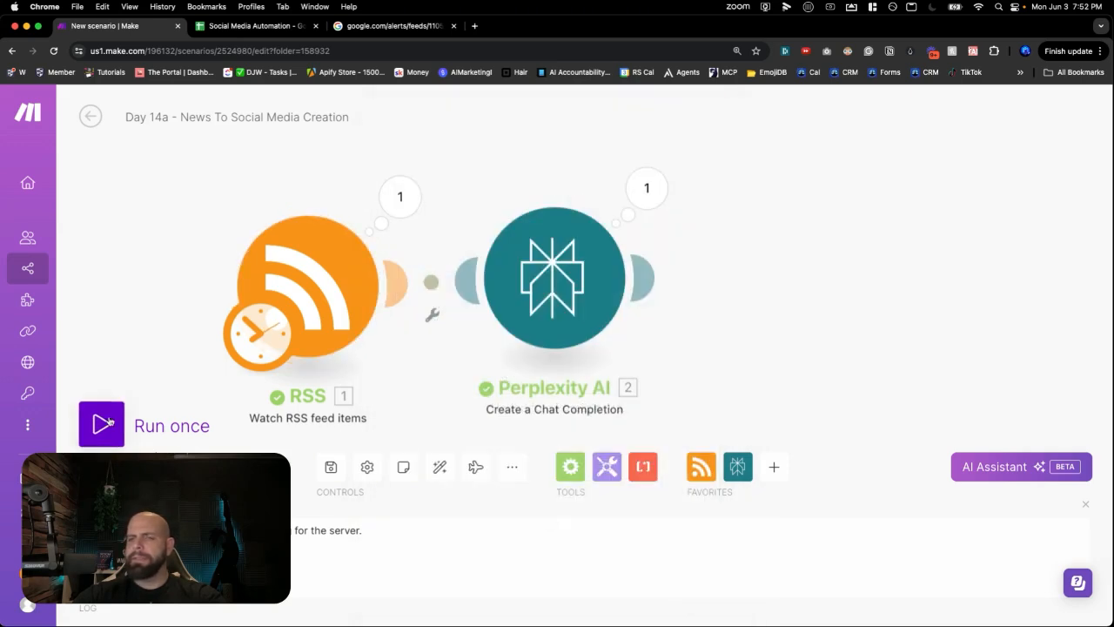
click(119, 421)
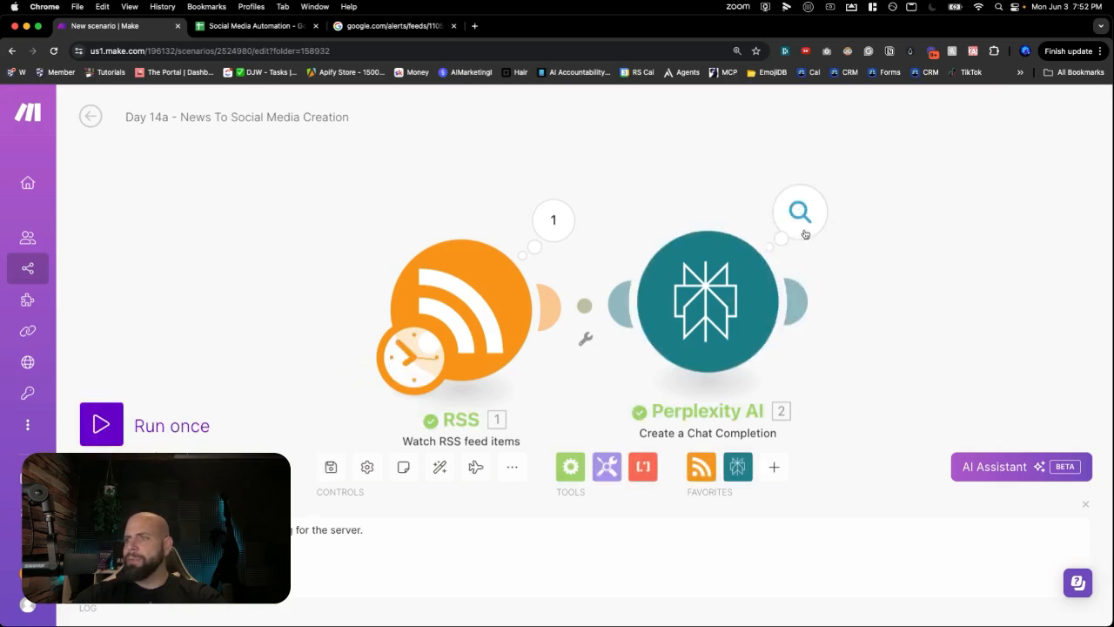
click(801, 240)
click(478, 381)
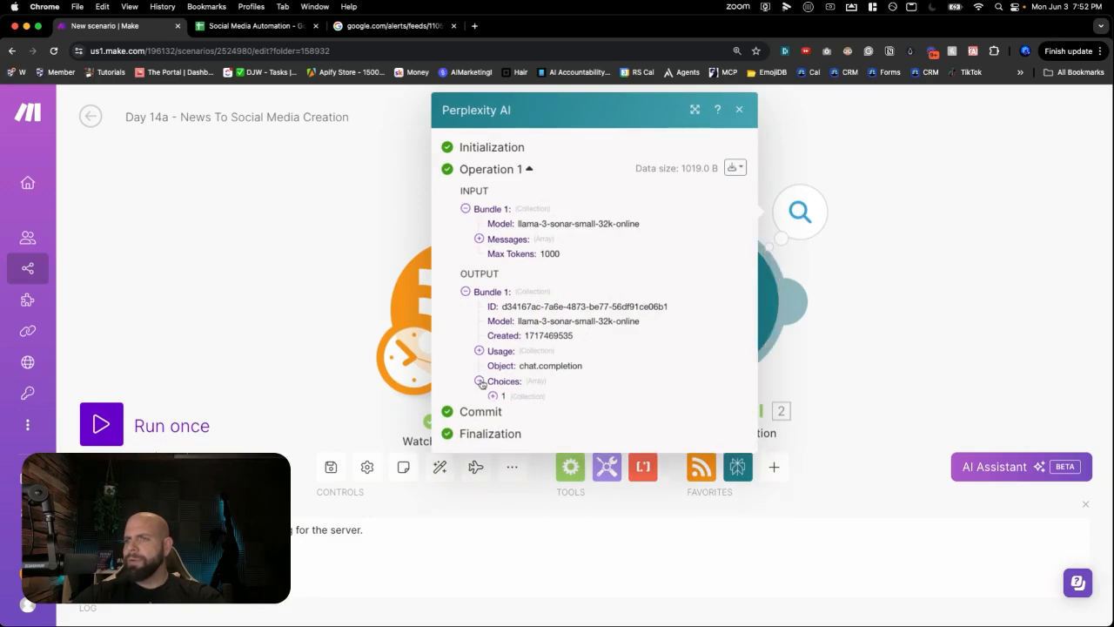
click(493, 398)
click(505, 441)
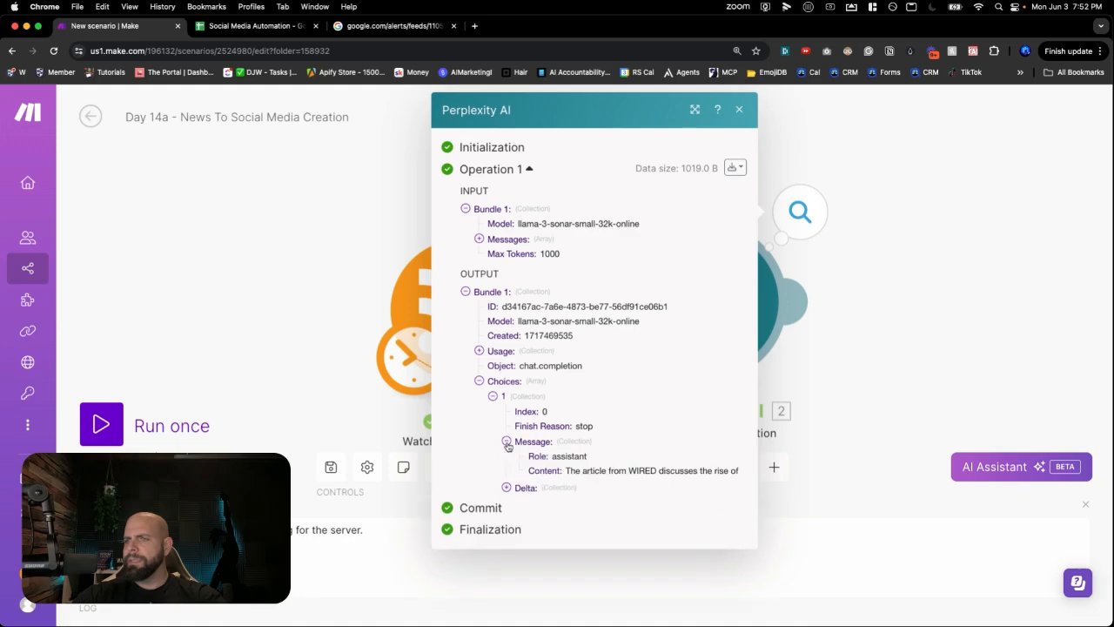
scroll(563, 463, down, 3)
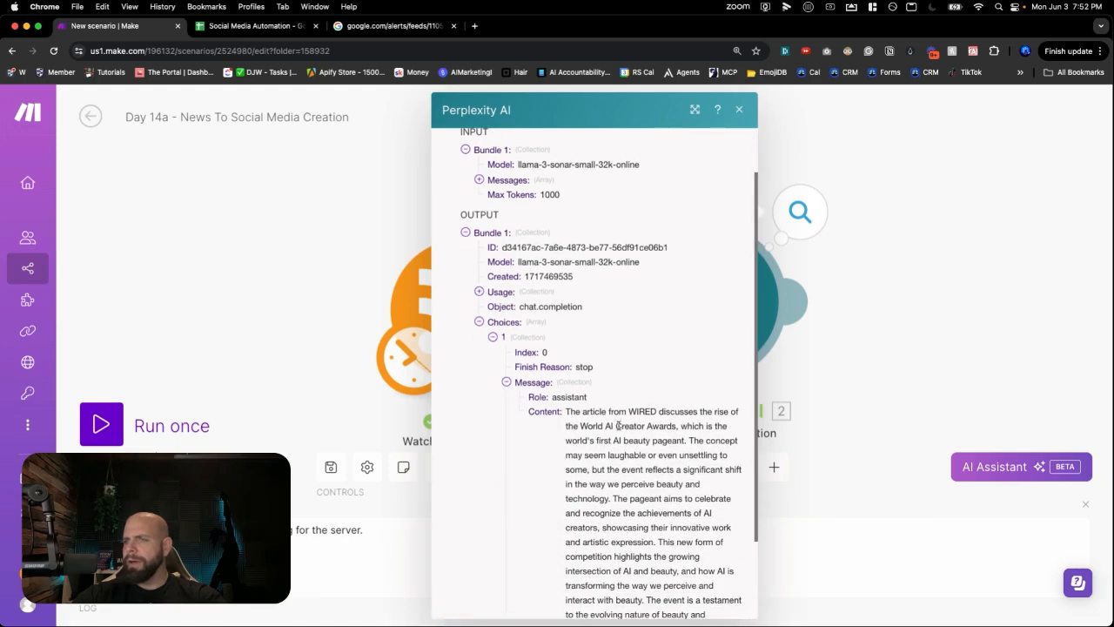
scroll(618, 425, down, 2)
scroll(618, 423, down, 2)
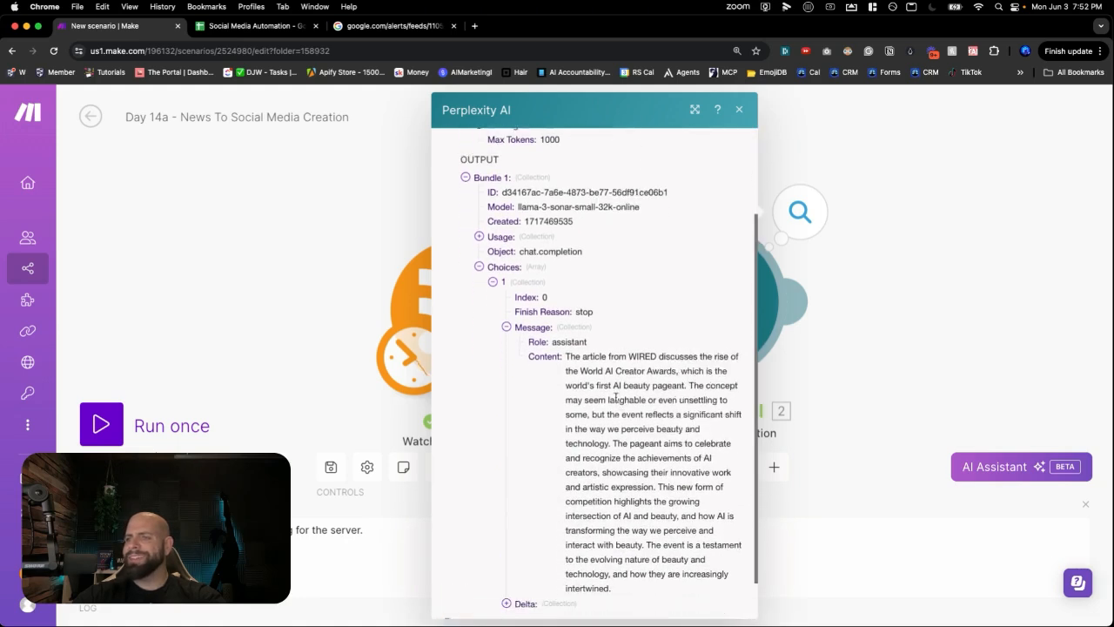
scroll(616, 384, down, 3)
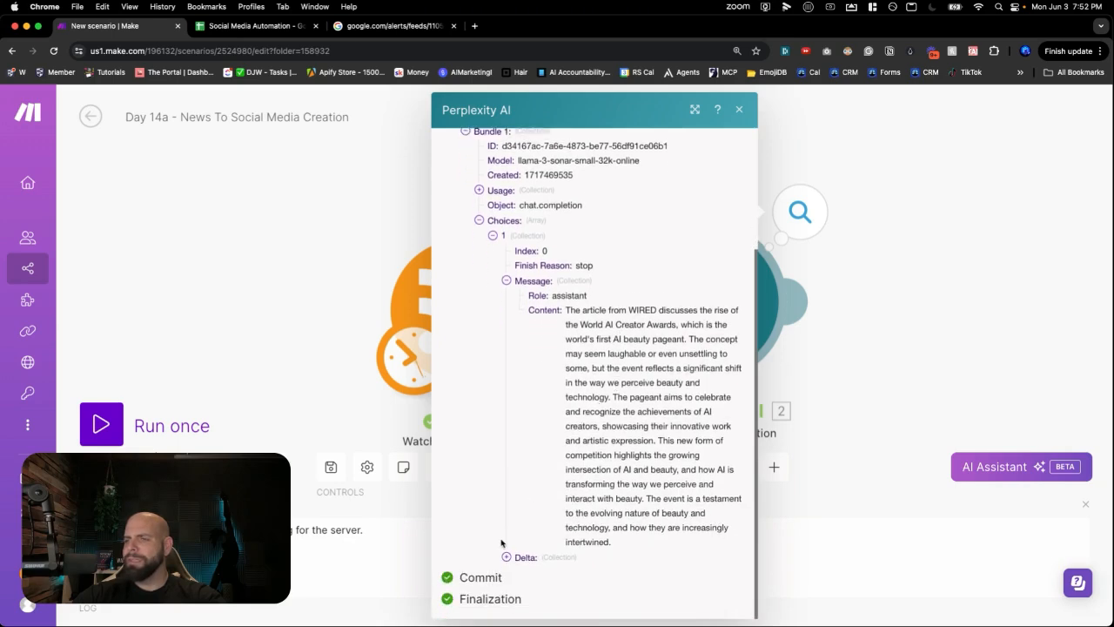
click(835, 380)
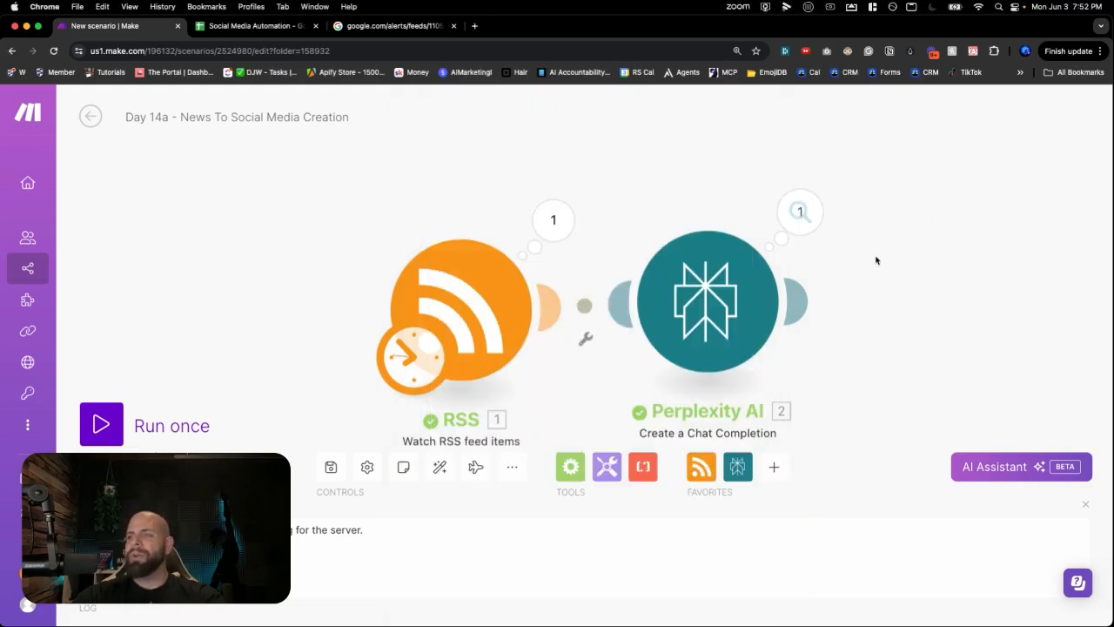
scroll(803, 259, down, 3)
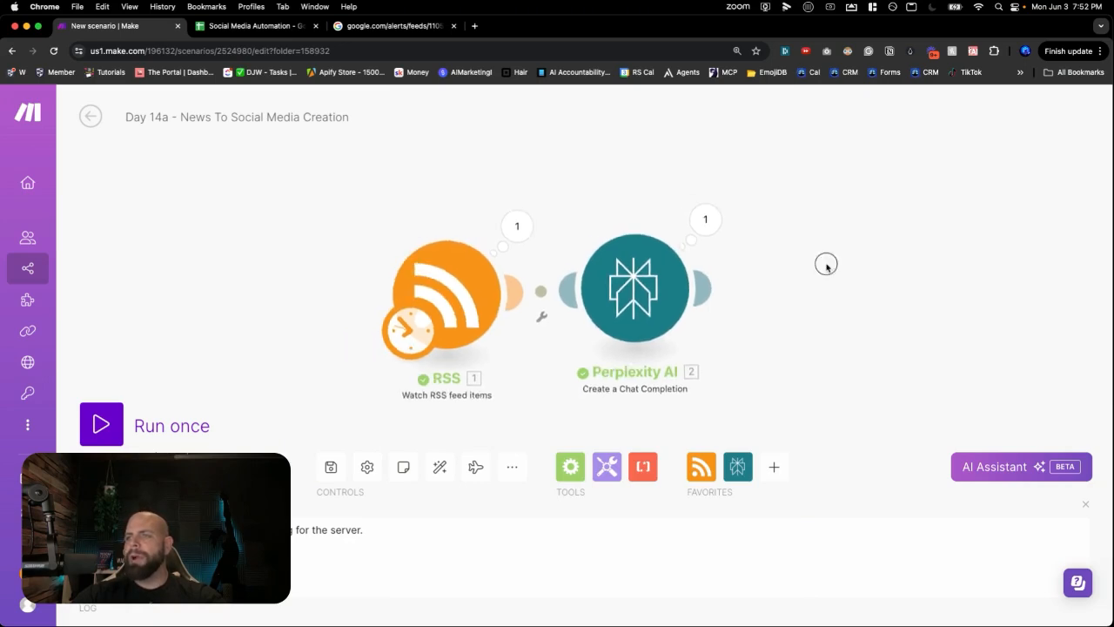
drag(826, 265, 657, 257)
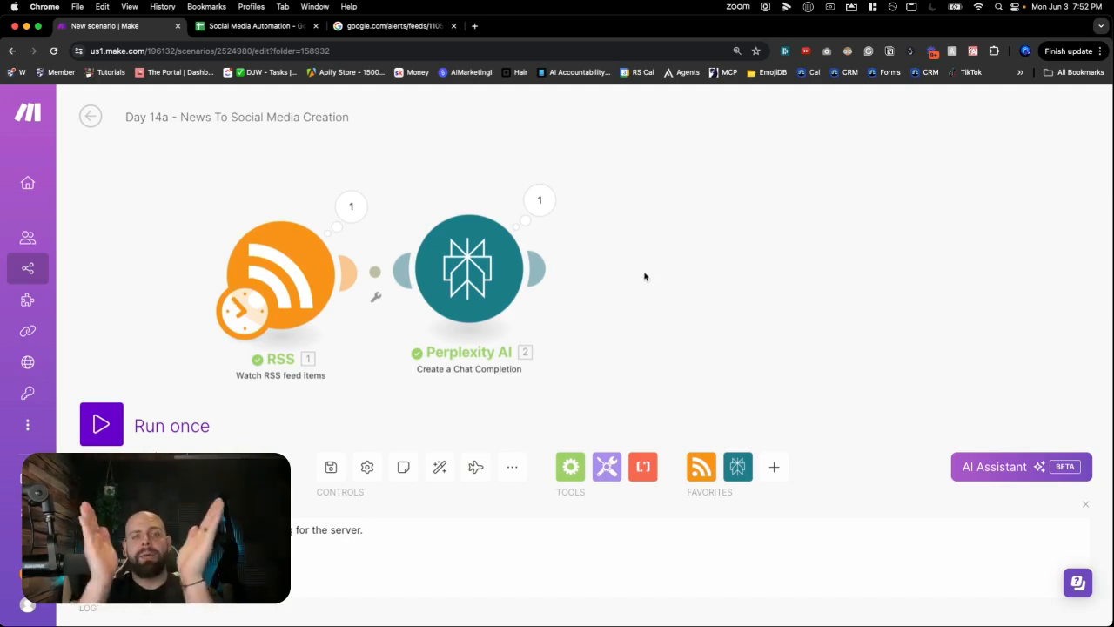
- Insert a Flow Control Router module after Perplexity AI
click(644, 275)
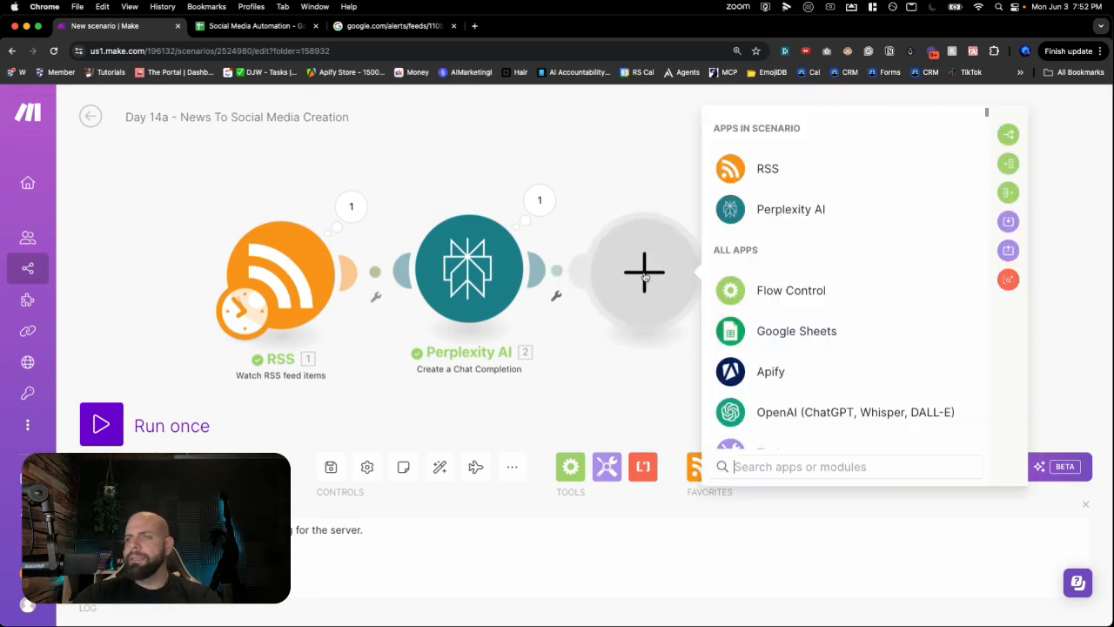
text(router)
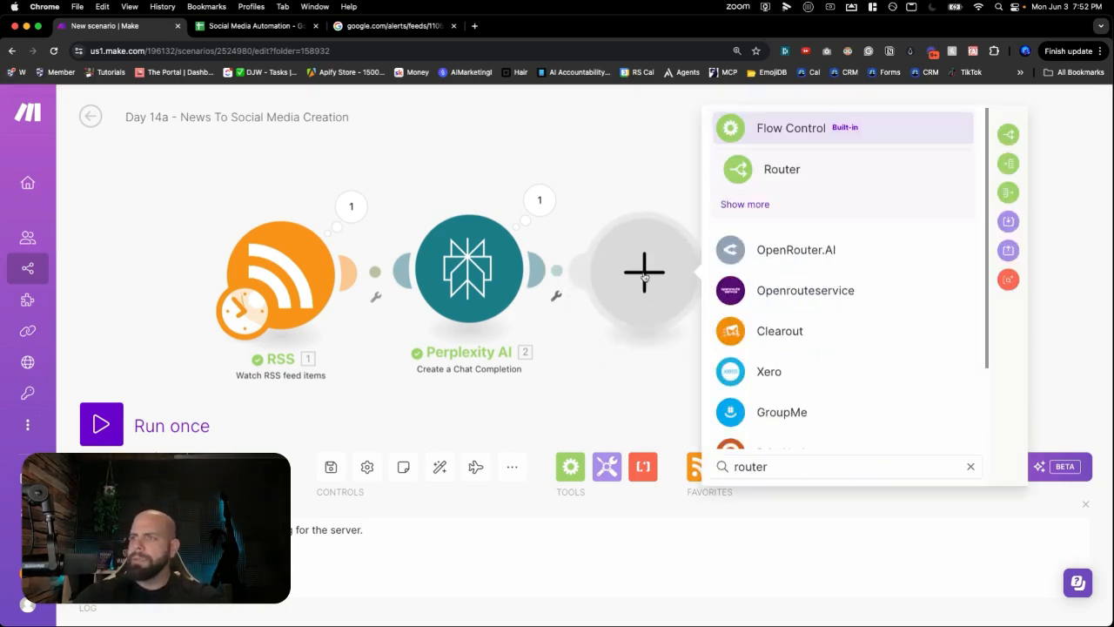
click(759, 173)
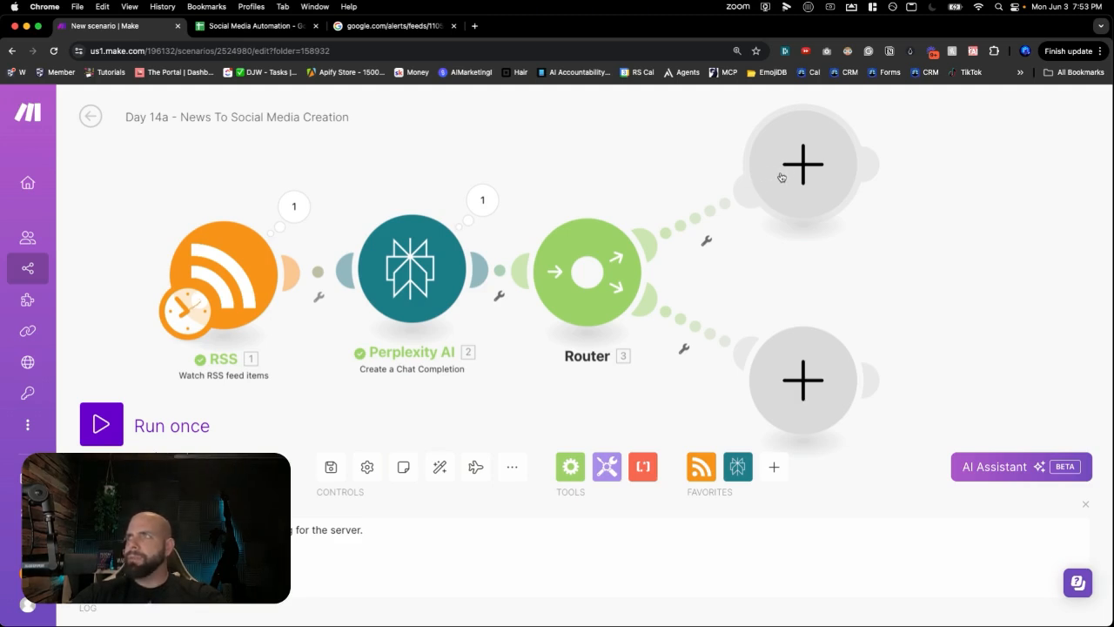
click(781, 177)
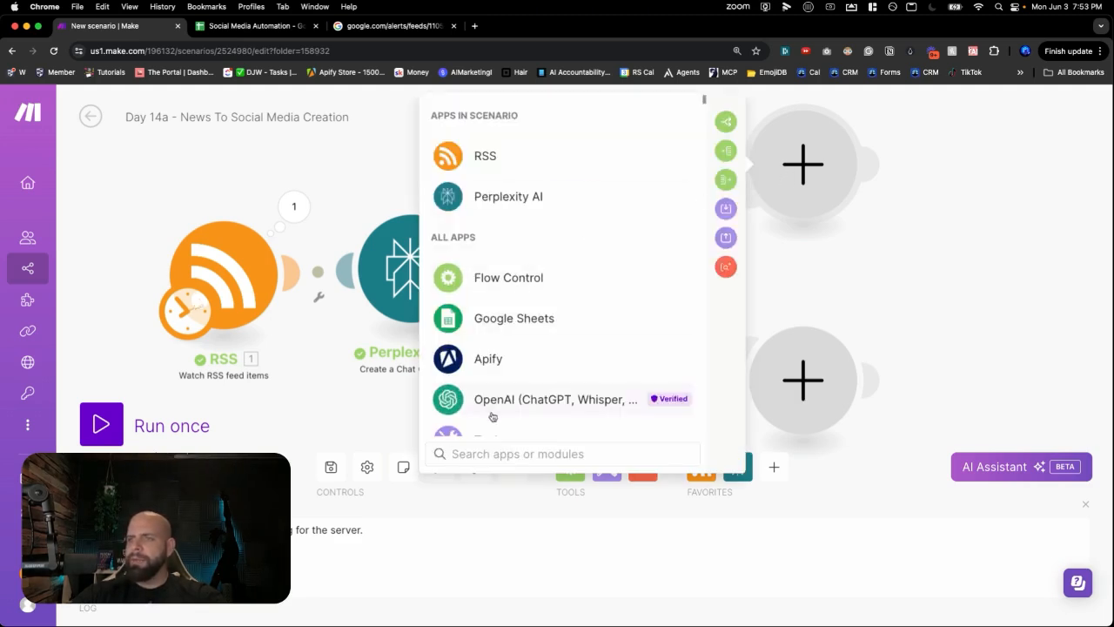
- Add an OpenAI Create a Chat Completion module with Max Tokens 1000 and model gpt-4o
click(510, 394)
click(503, 281)
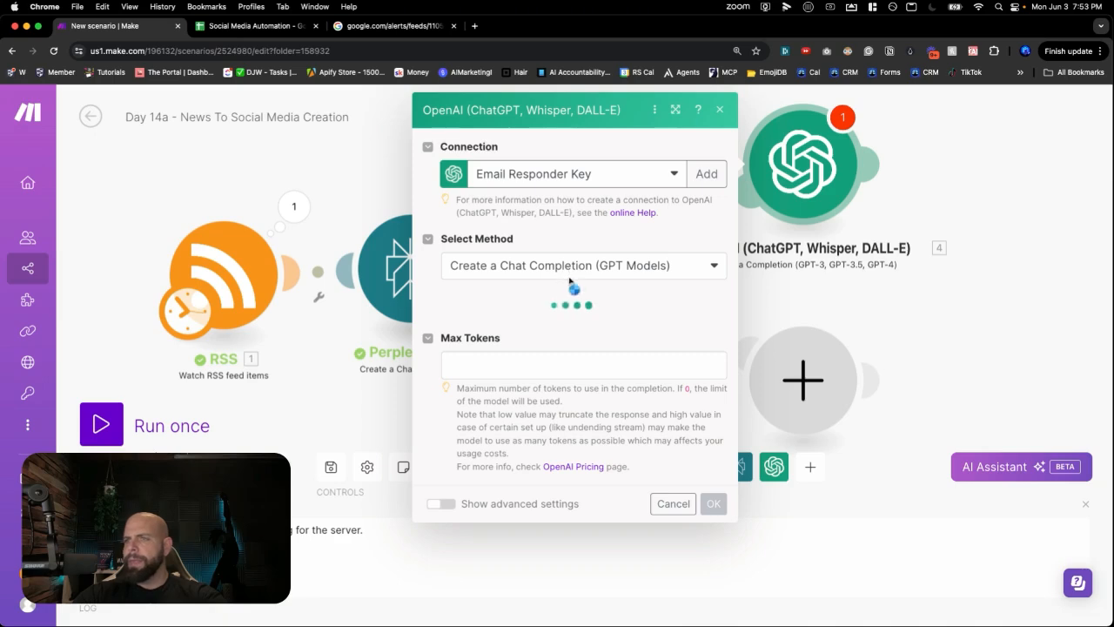
click(479, 445)
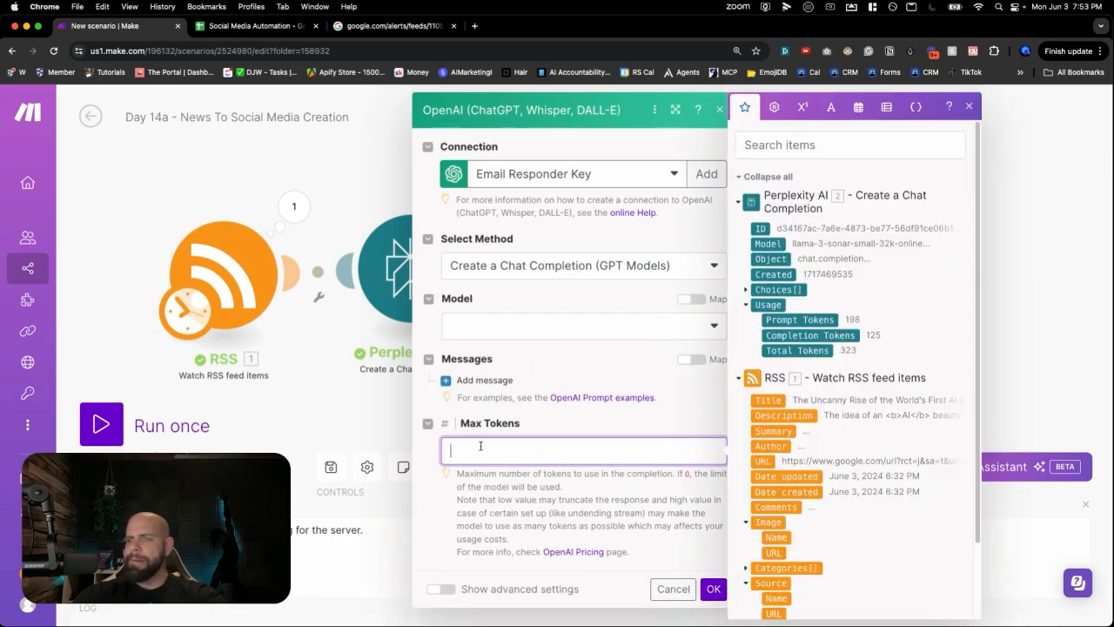
text(1000)
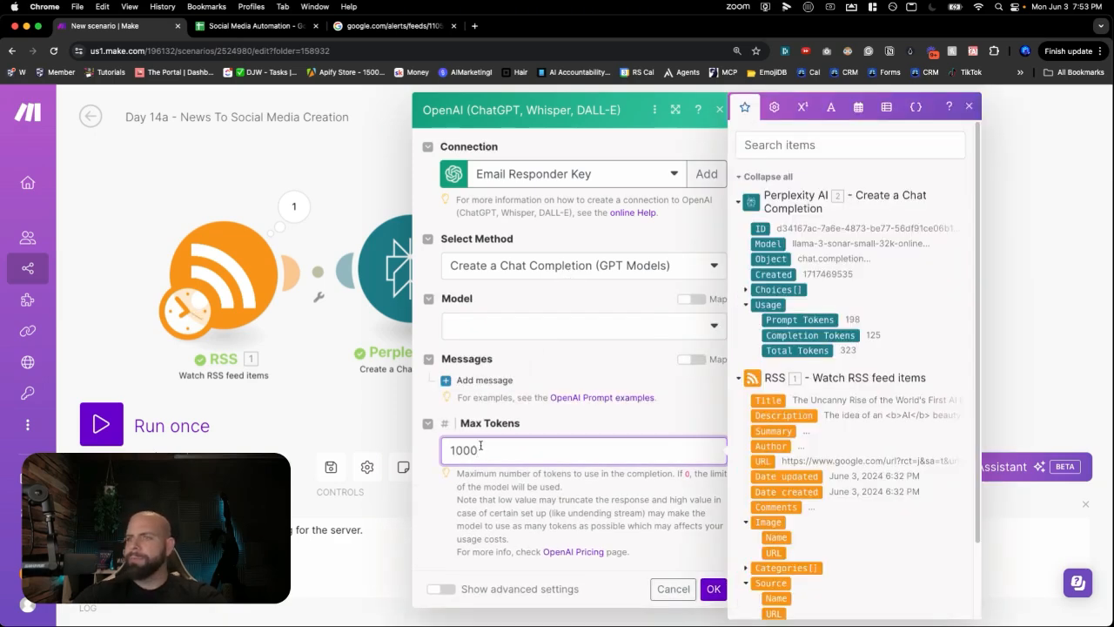
click(514, 327)
scroll(479, 522, down, 2)
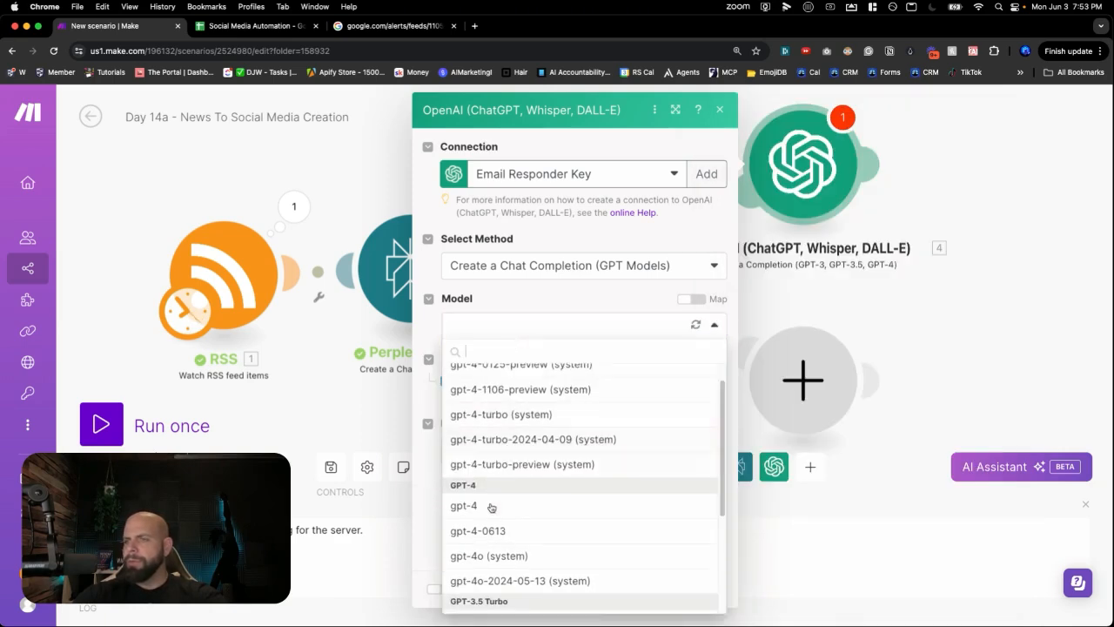
click(479, 556)
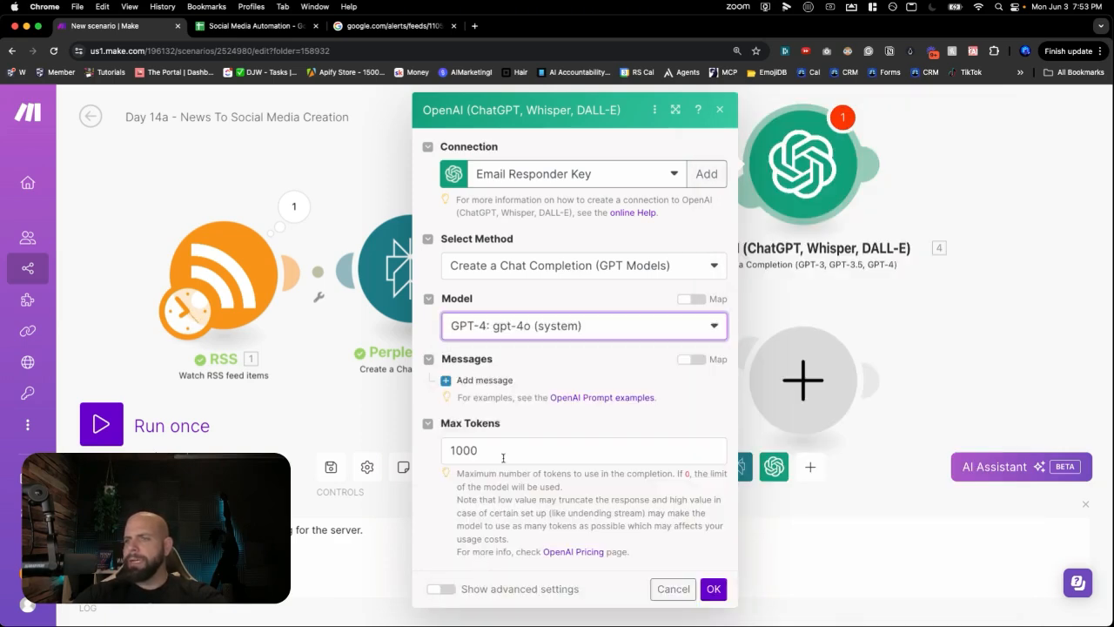
- Add a System message reading 'You are a social media manager'
click(484, 380)
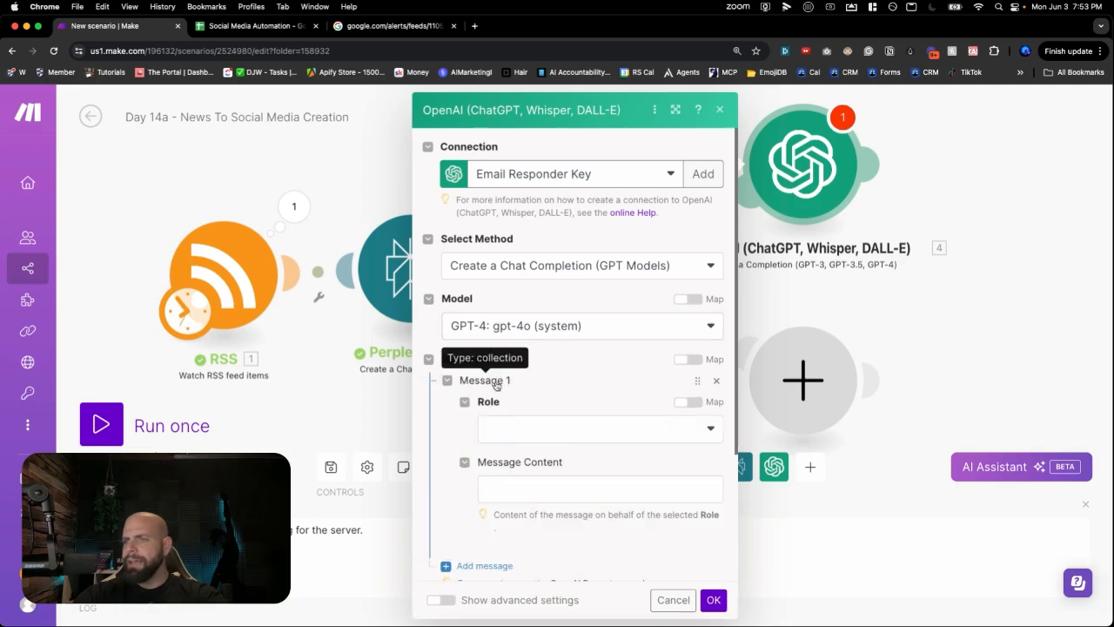
click(520, 431)
click(521, 450)
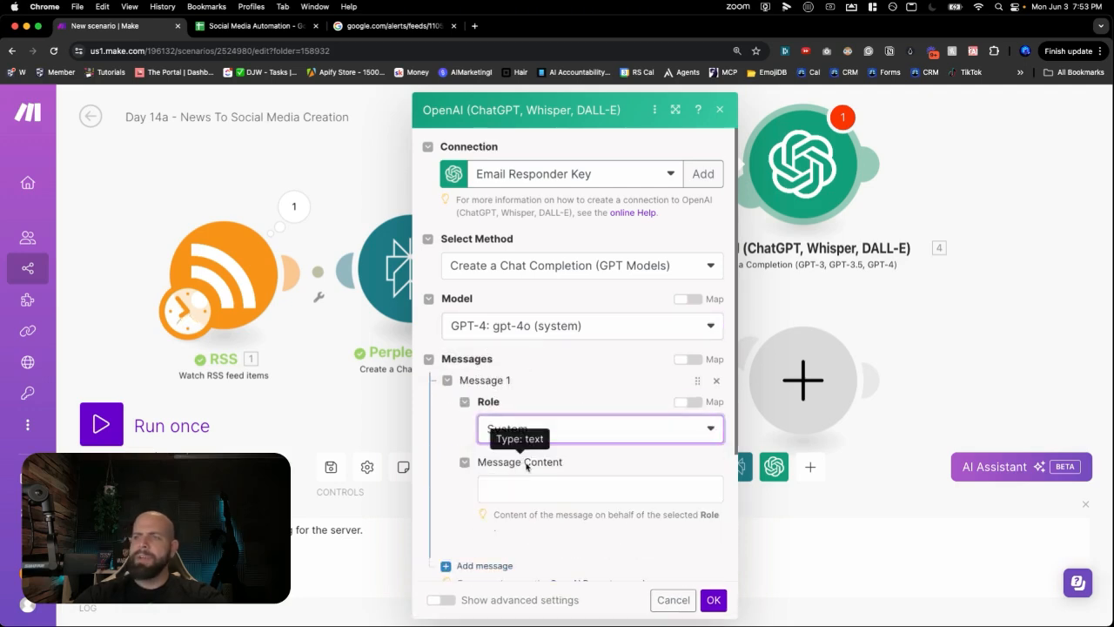
click(540, 488)
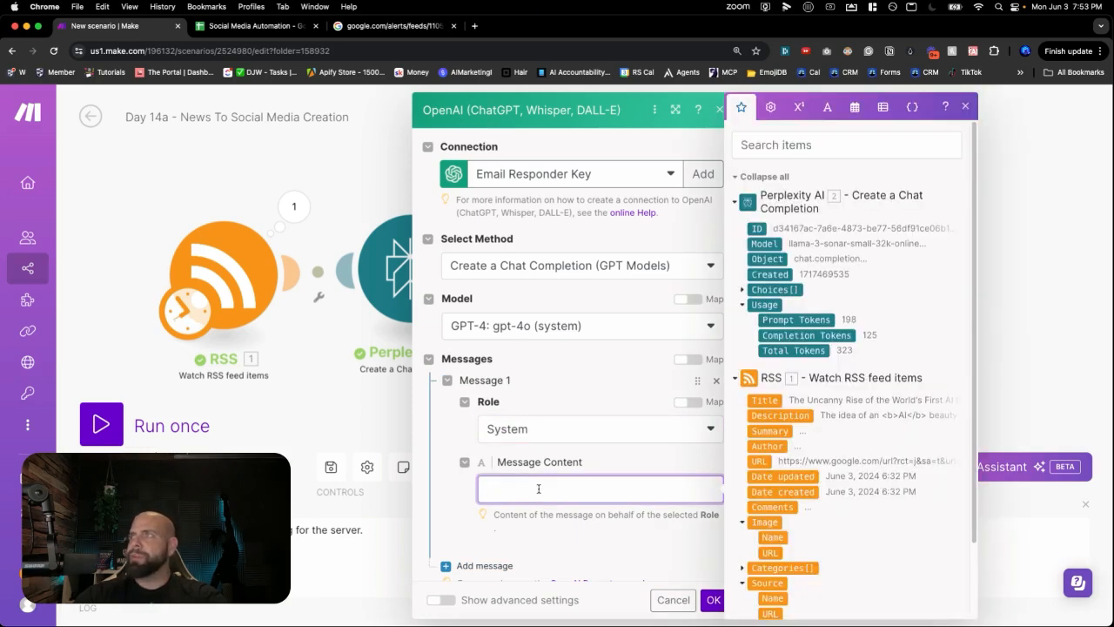
text(Yo)
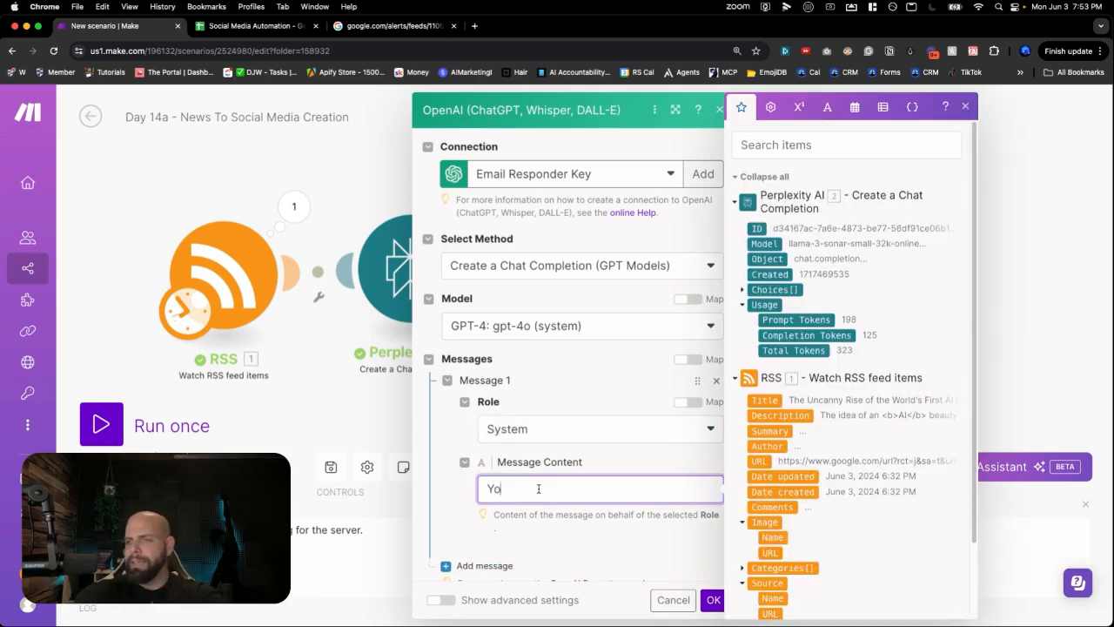
text(u are a social)
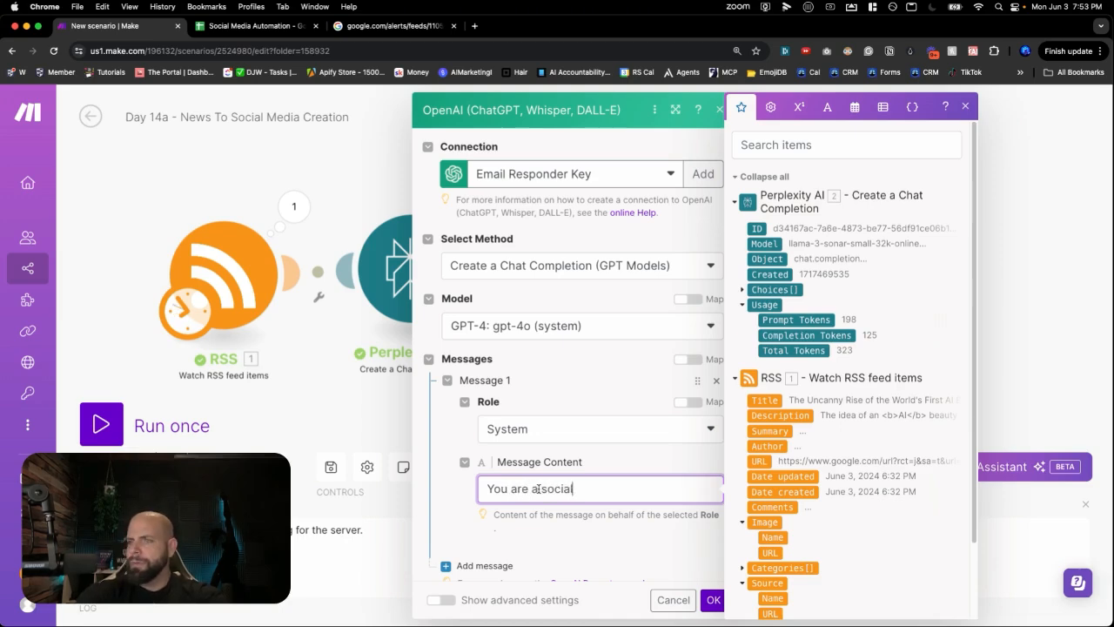
text( media )
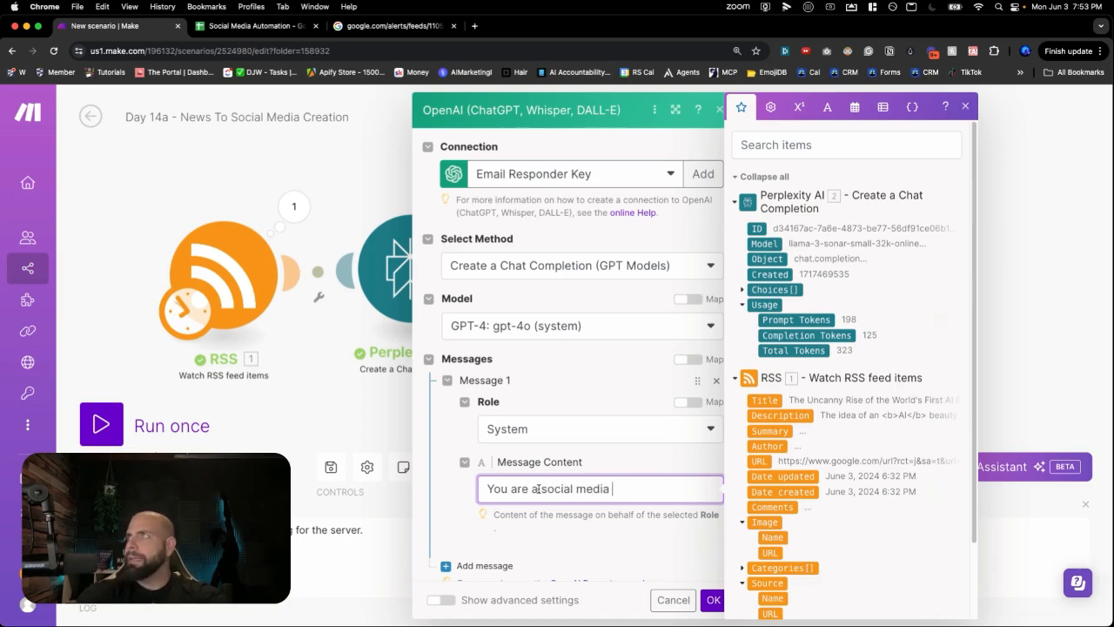
text(manager)
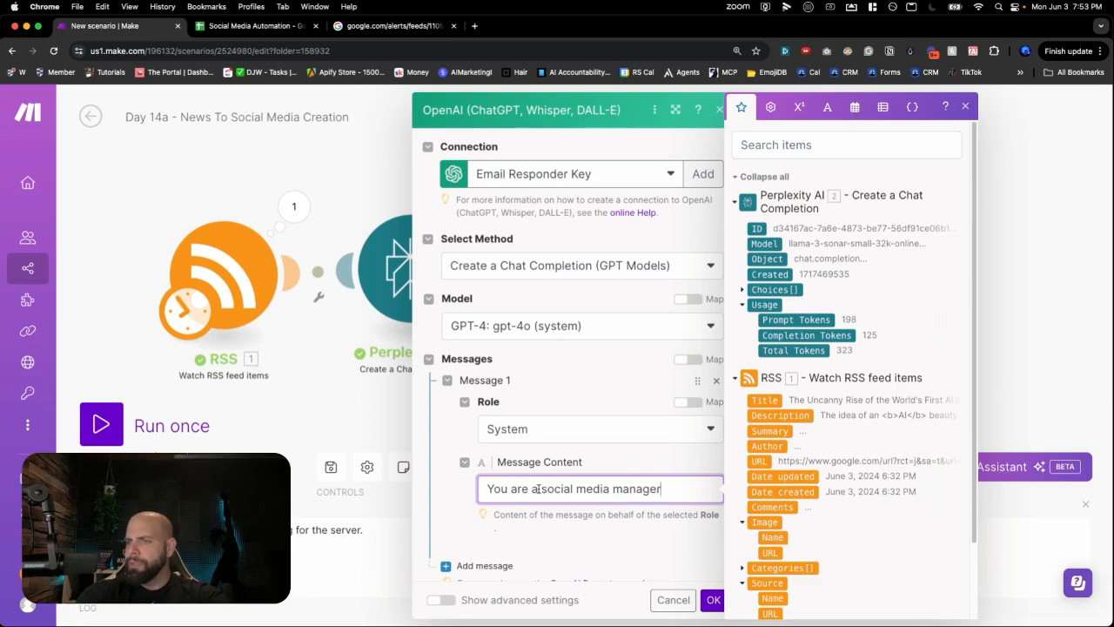
click(533, 533)
scroll(522, 505, down, 3)
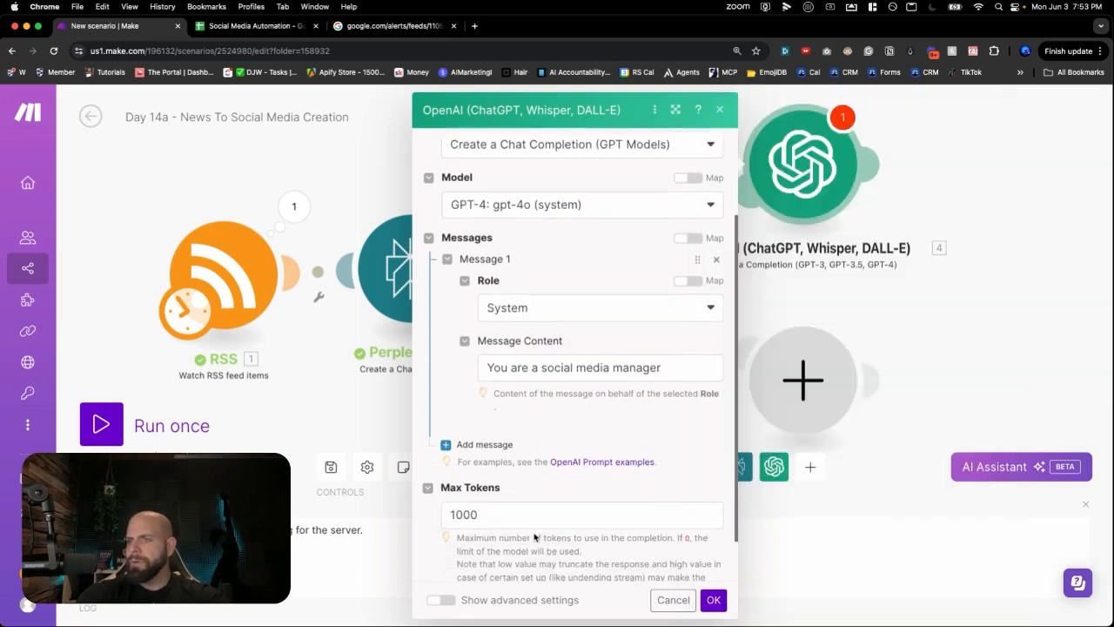
- Add a second prompt message with the User role and start its content
click(494, 443)
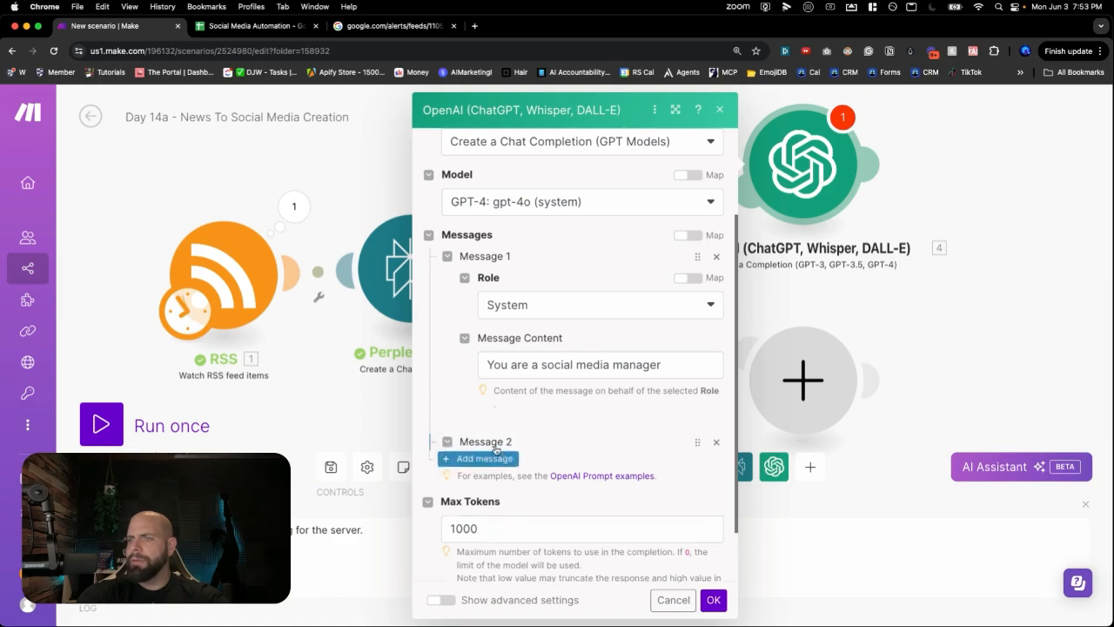
click(502, 493)
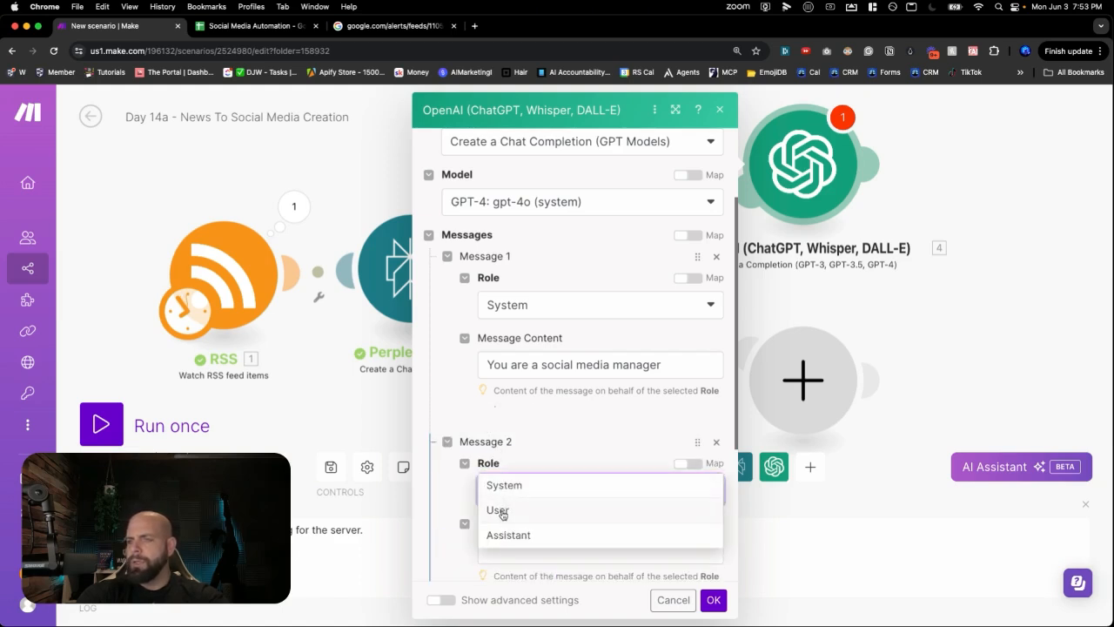
click(501, 511)
scroll(514, 465, down, 3)
scroll(513, 467, down, 1)
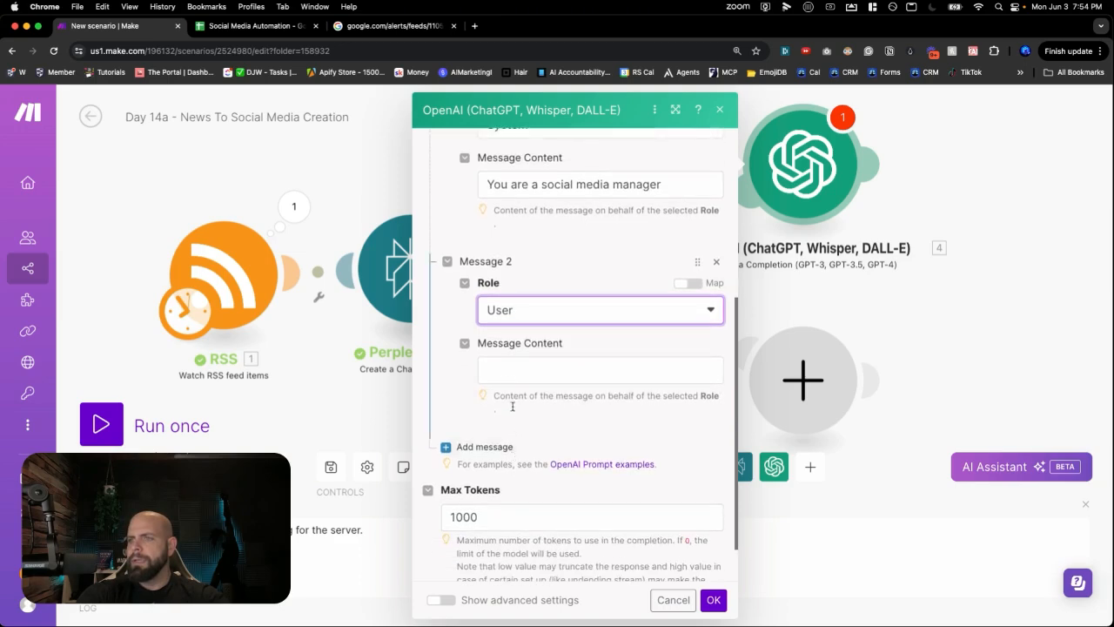
click(511, 372)
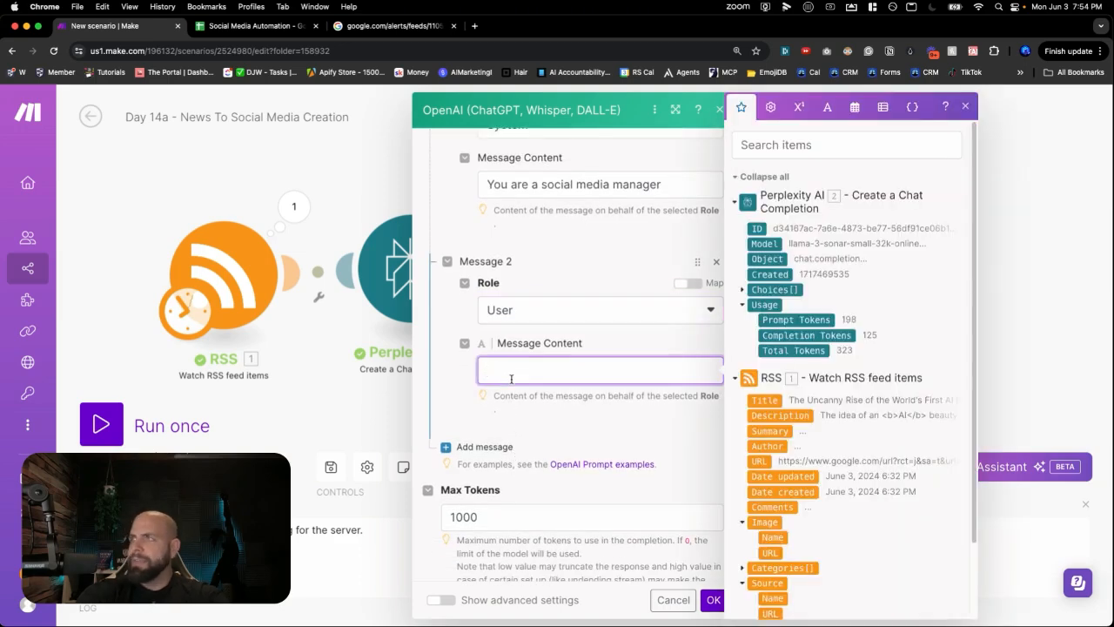
- Write the user prompt requesting an engaging Facebook post with a call to action and optional hashtags
text(Your job is to)
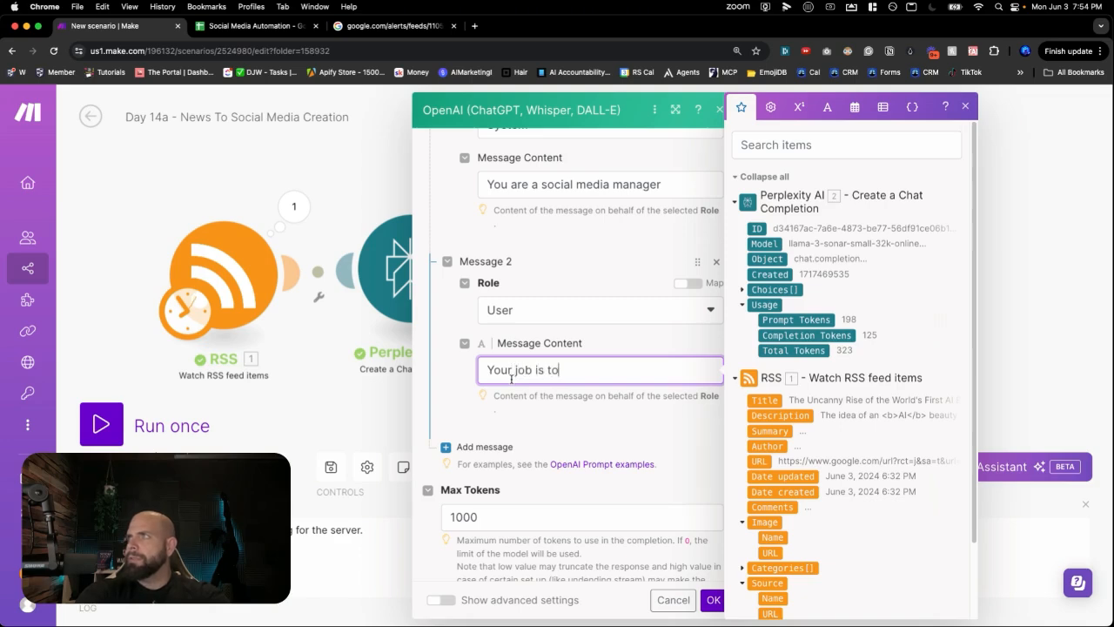
text( create a fac)
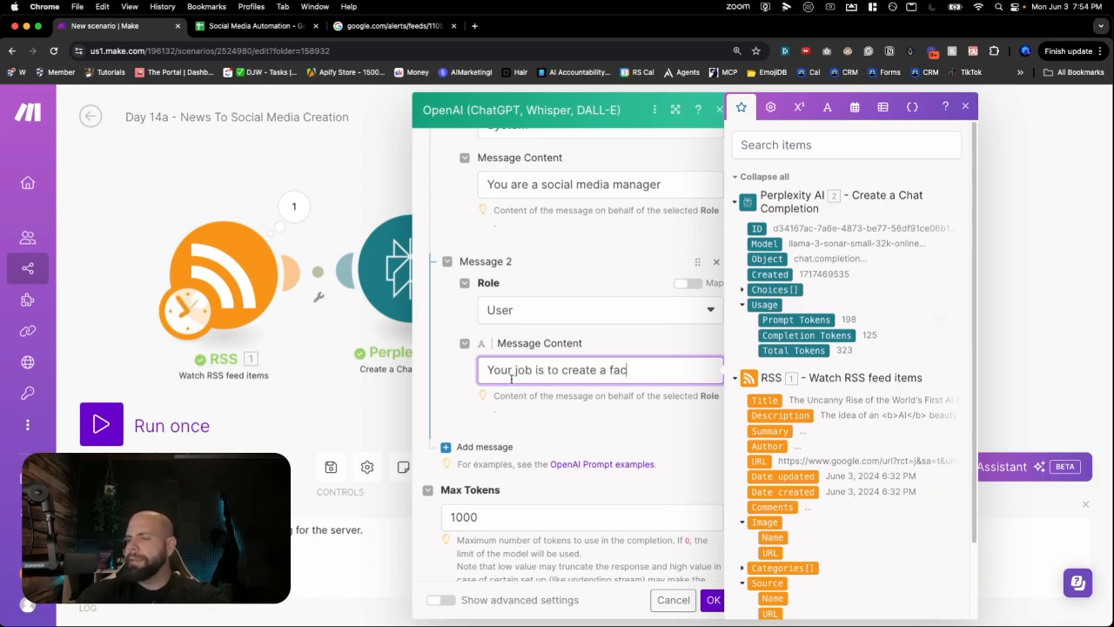
text(Faceboo)
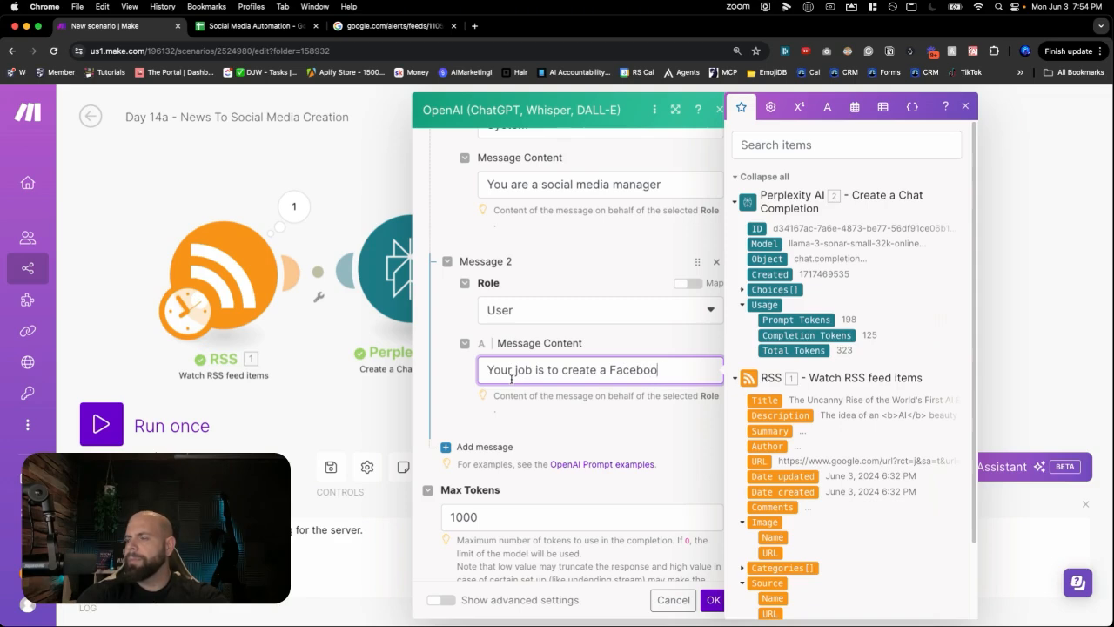
text(k post)
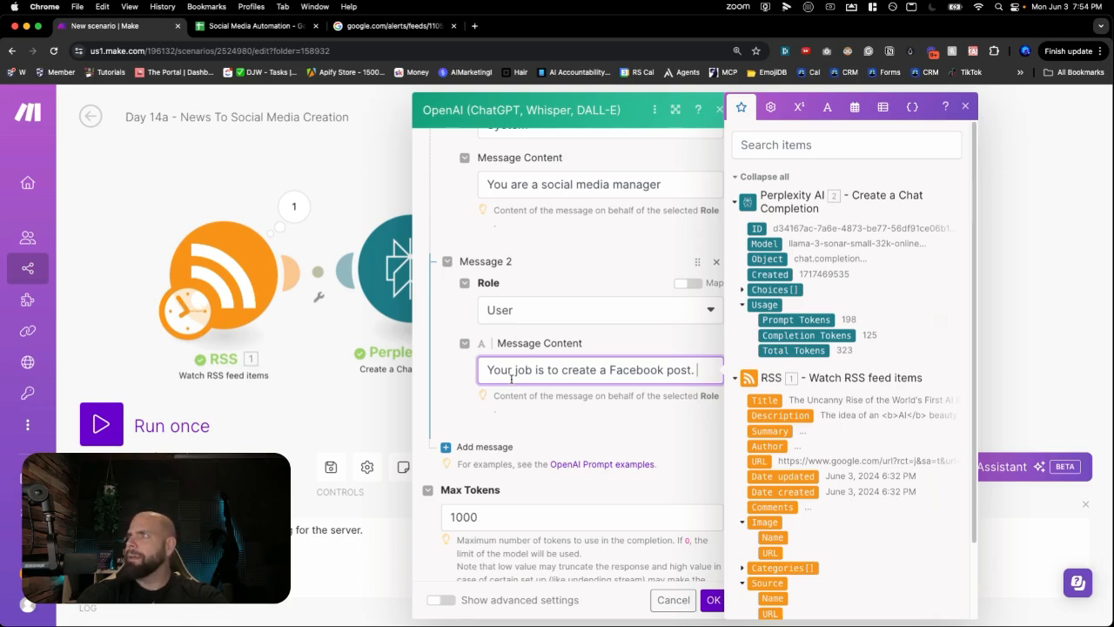
text(. The po)
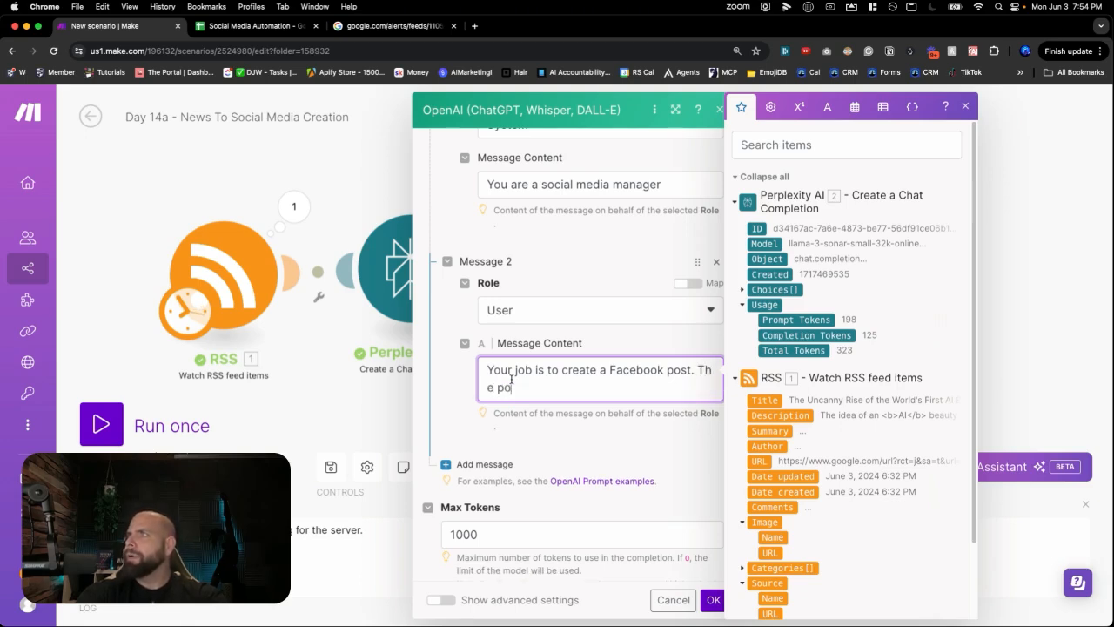
text(st should ena)
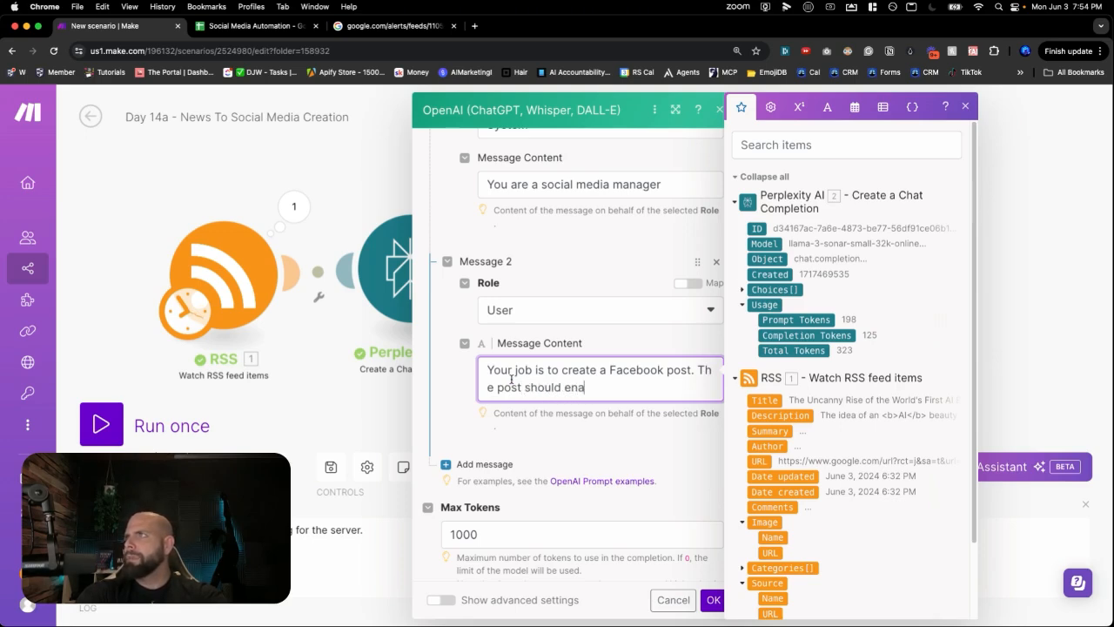
text(ge teh audienc)
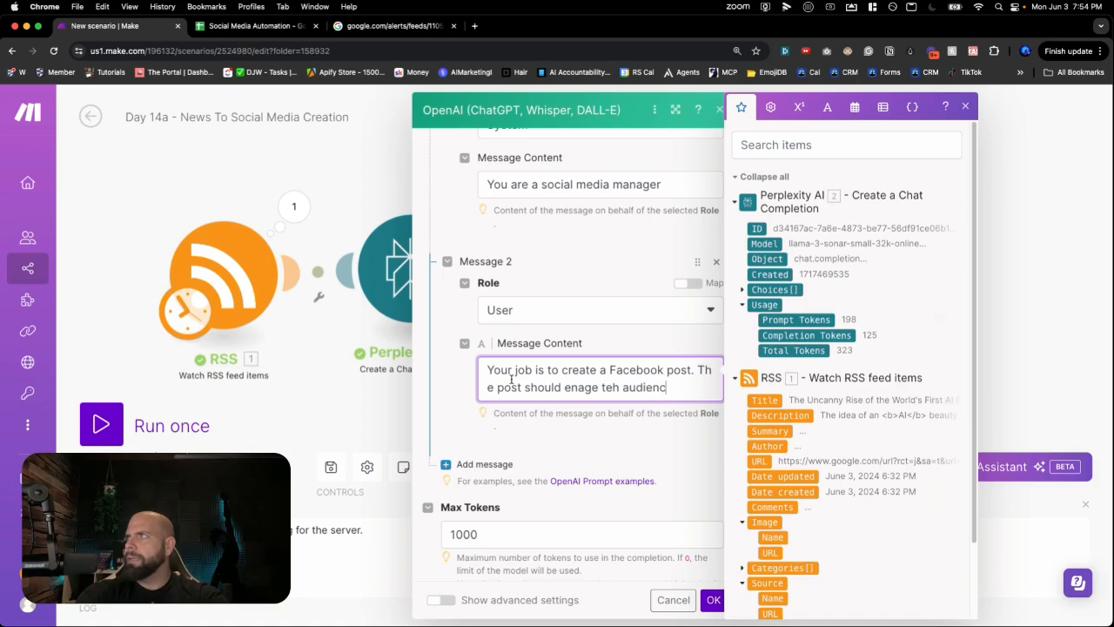
text(e with a compl)
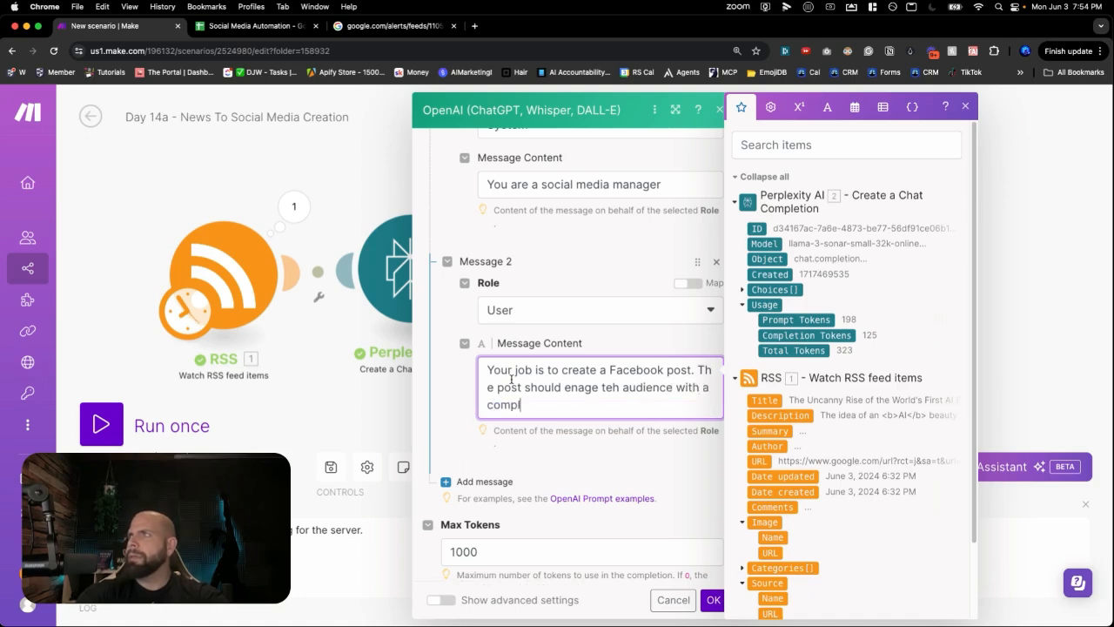
text(eling introductio, provide )
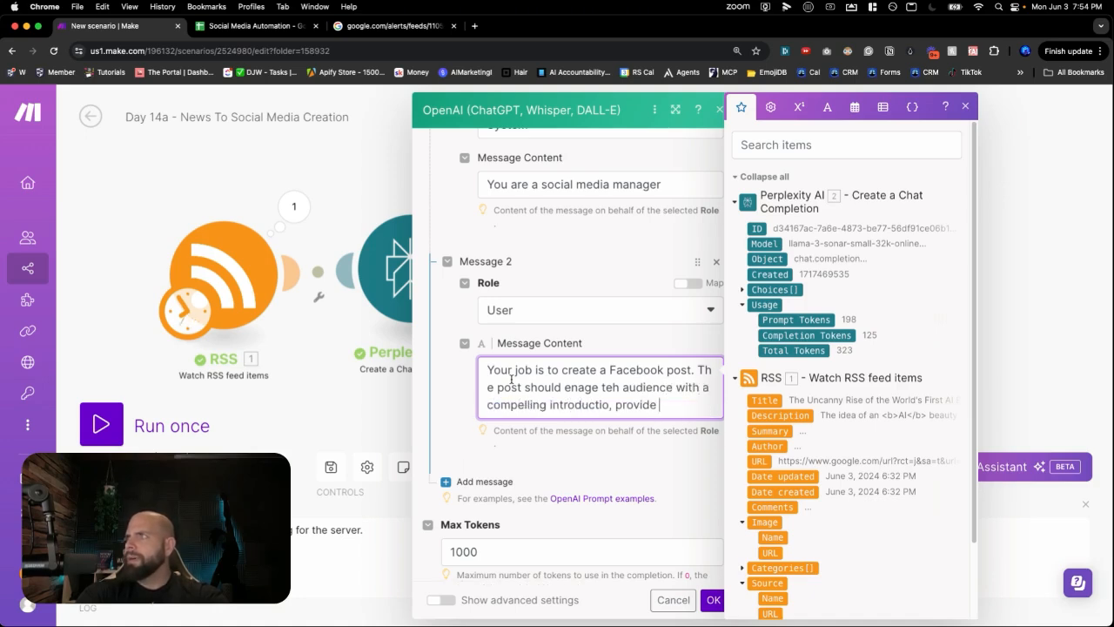
text(essential detai)
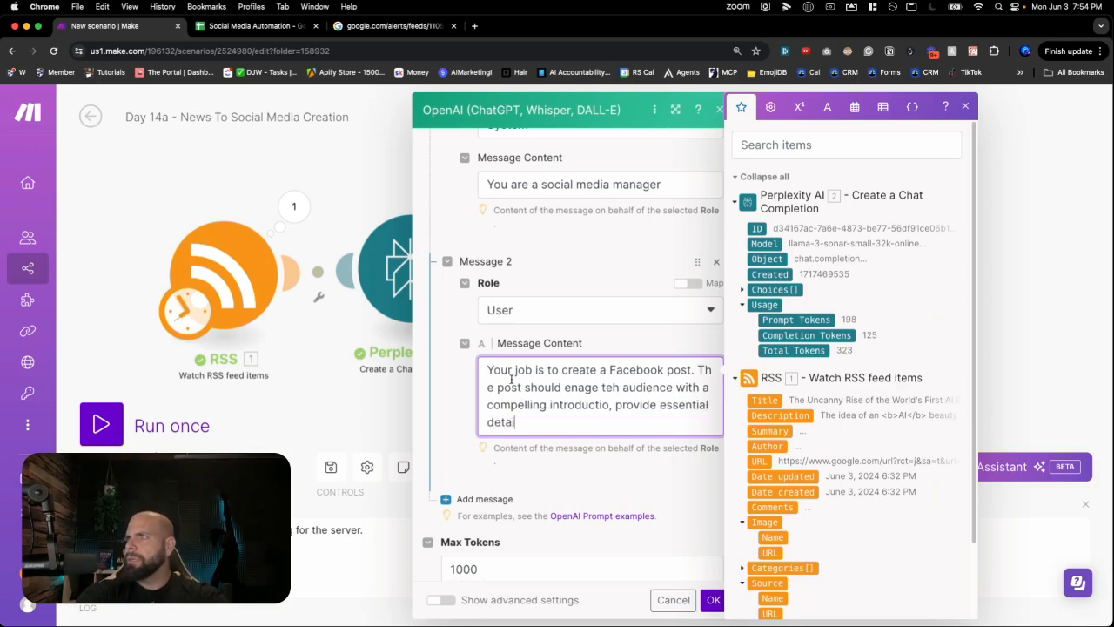
text(ls, and enc)
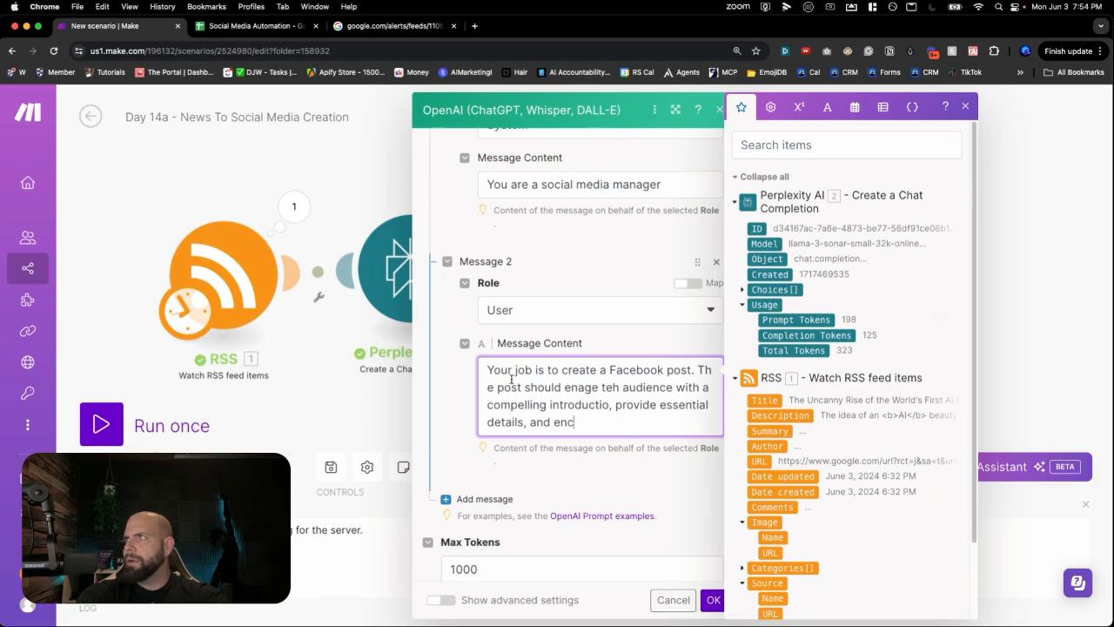
text(ourage interadction )
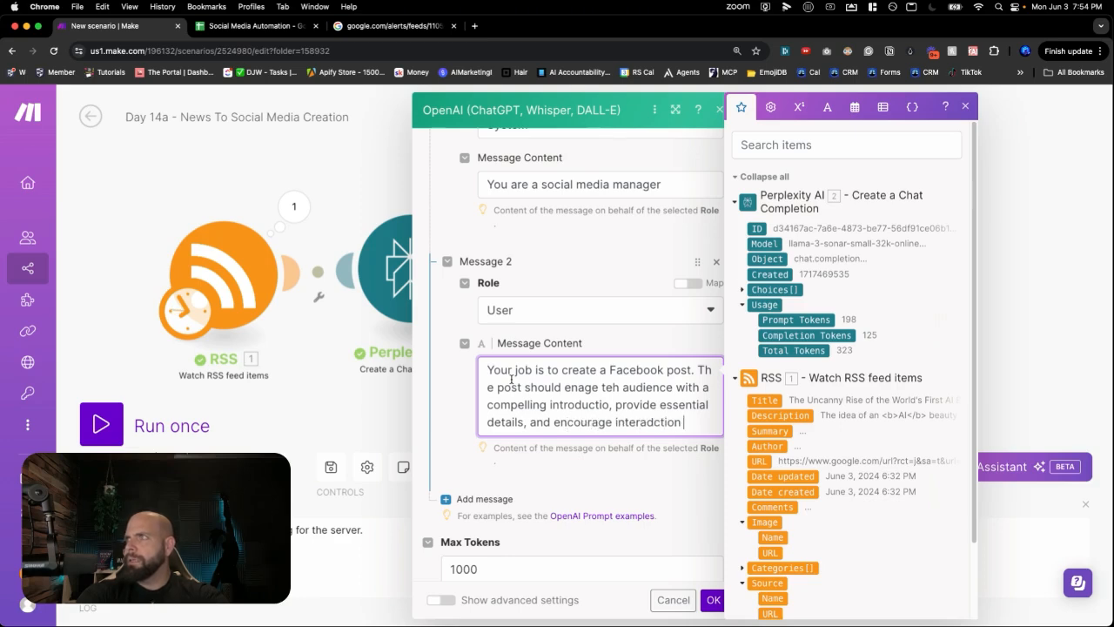
text(through likes, )
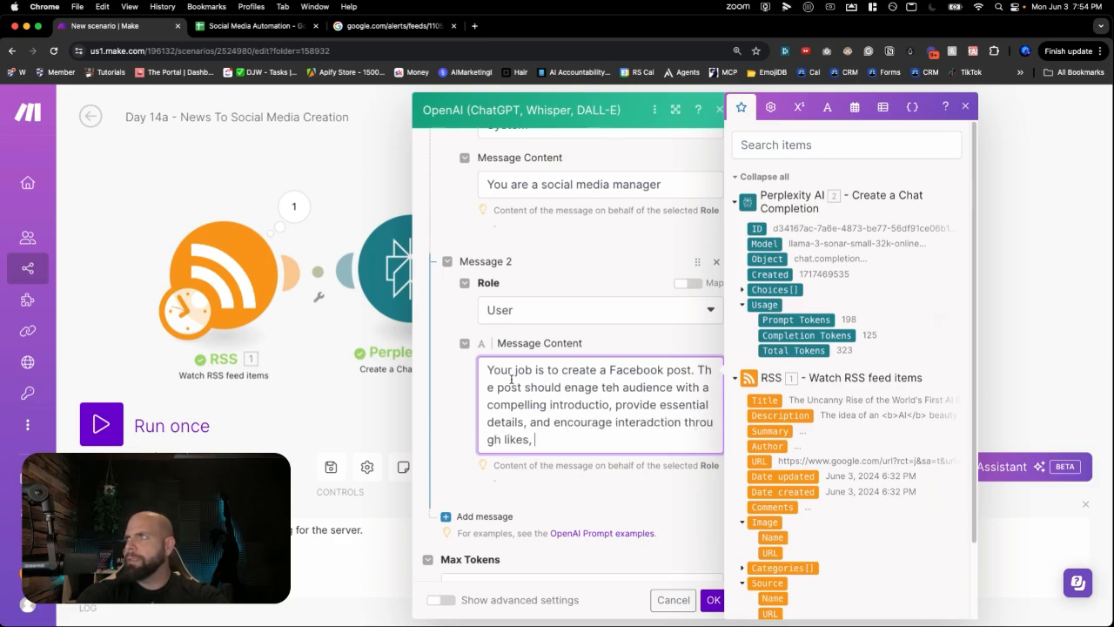
text(comments, and sh)
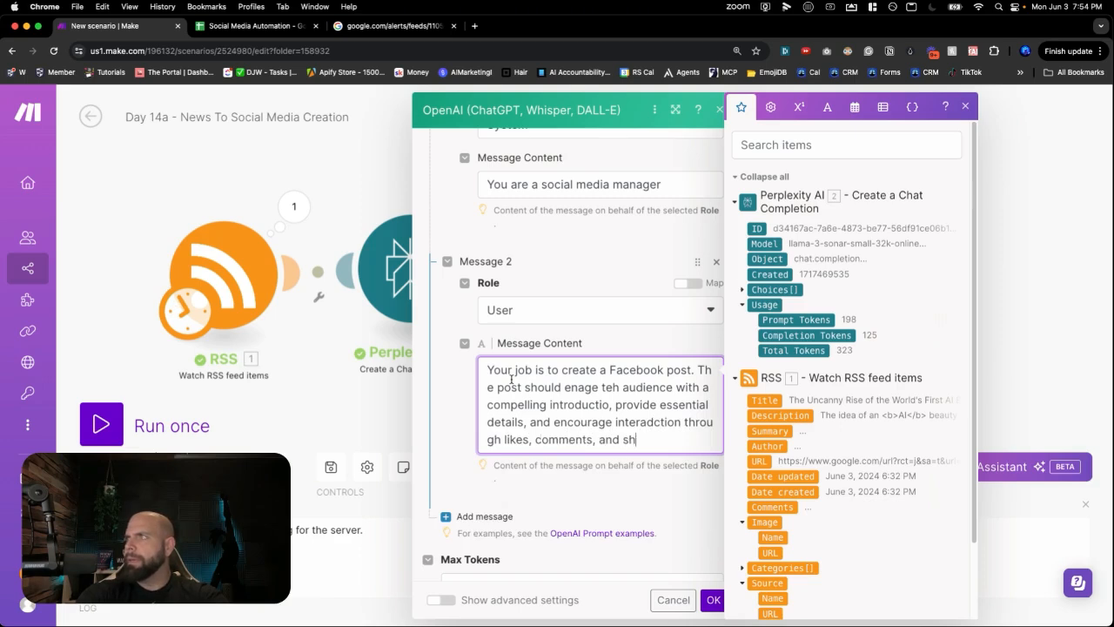
text(ares, End with a)
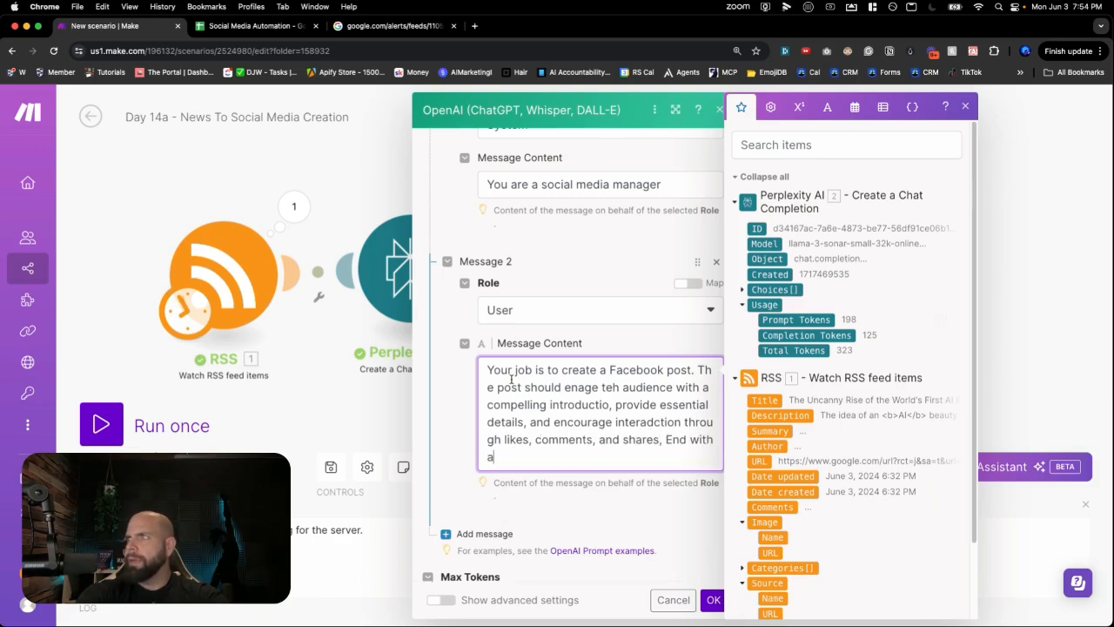
text(clear call to action. Include)
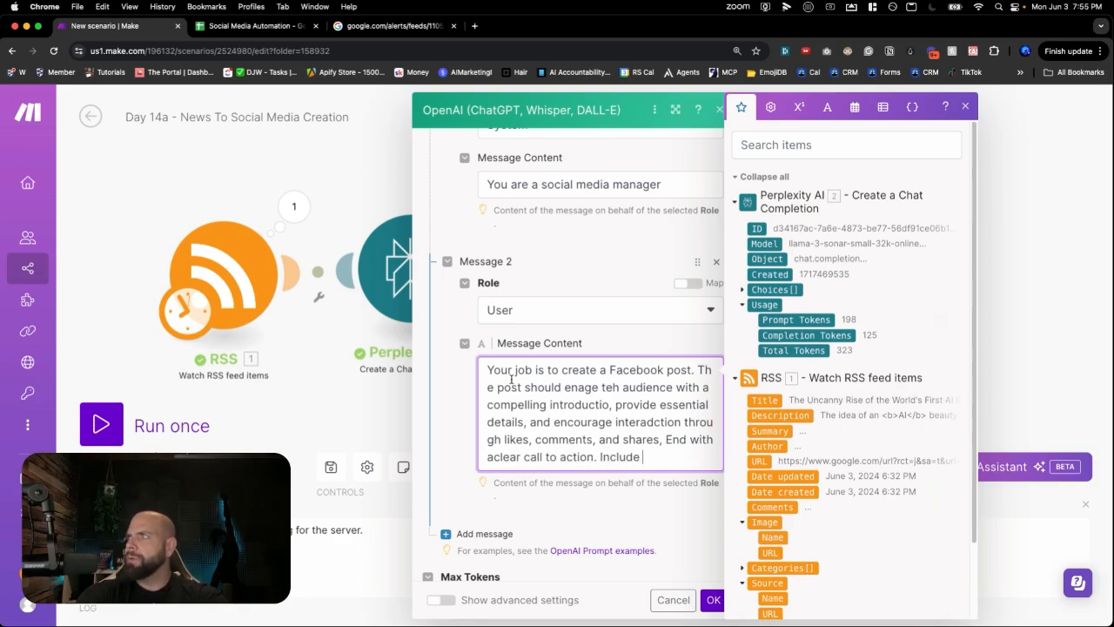
text( optiona h)
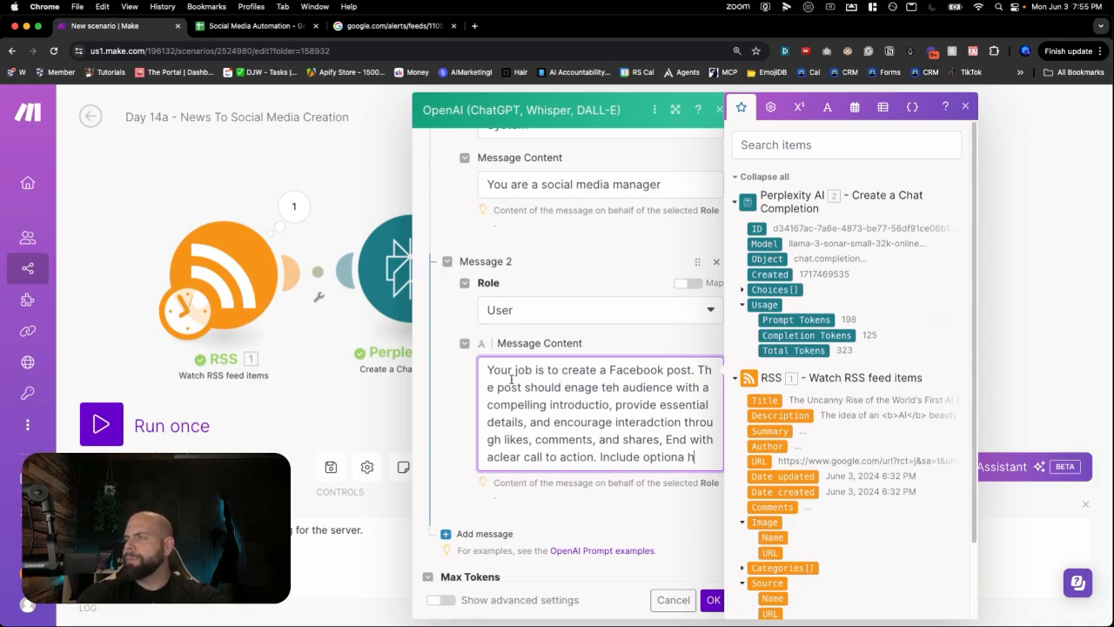
text(ash tag)
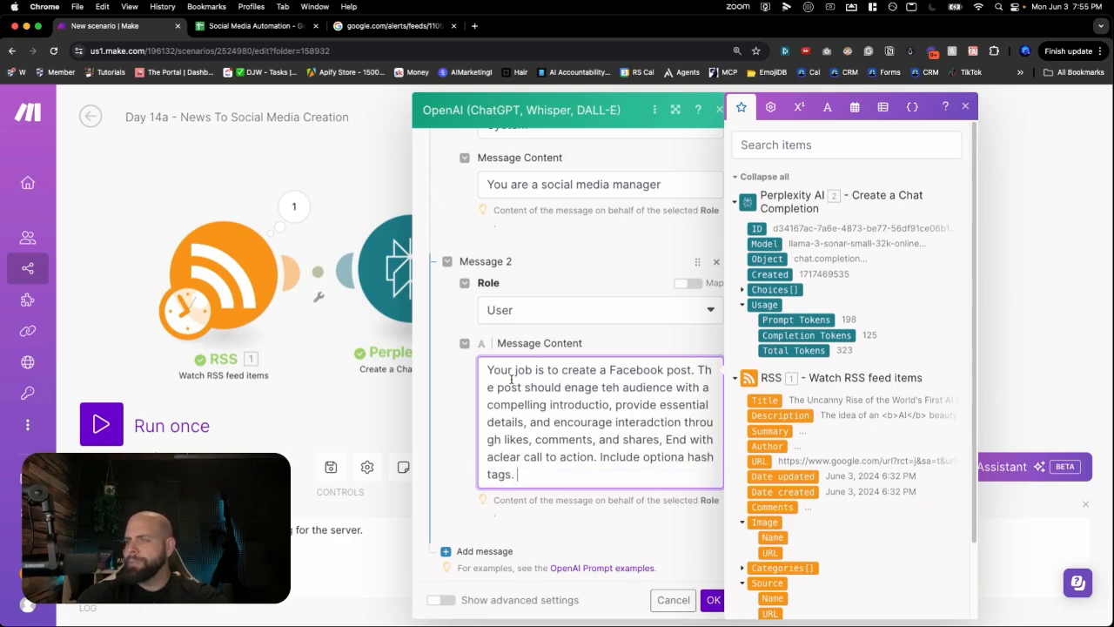
text(s.)
key(Return)
key(Return)
text(Here )
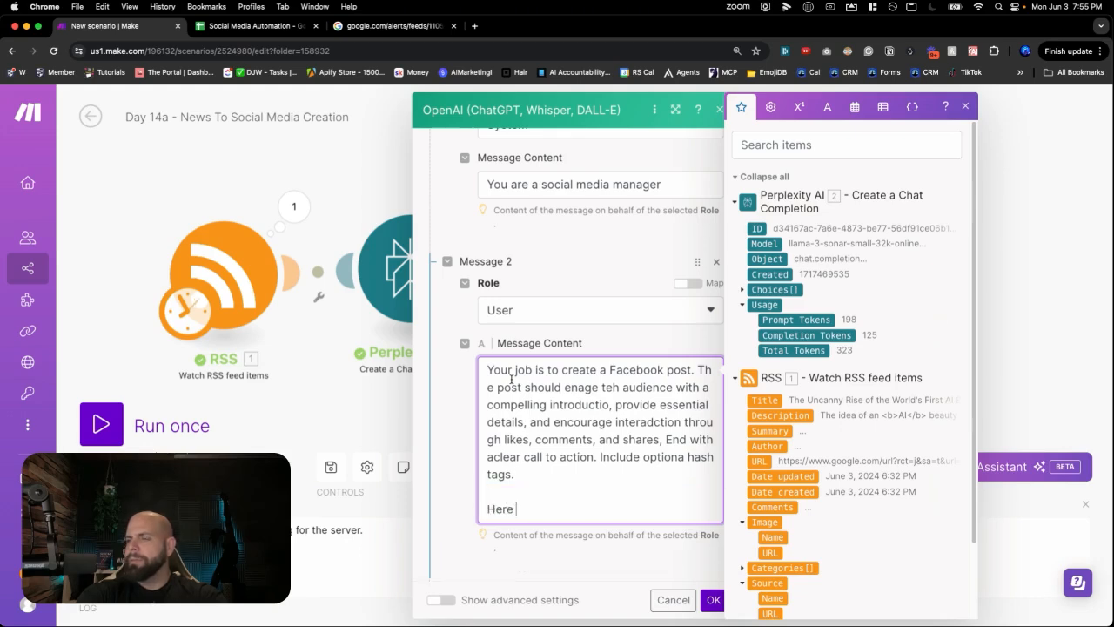
text(is a summary of)
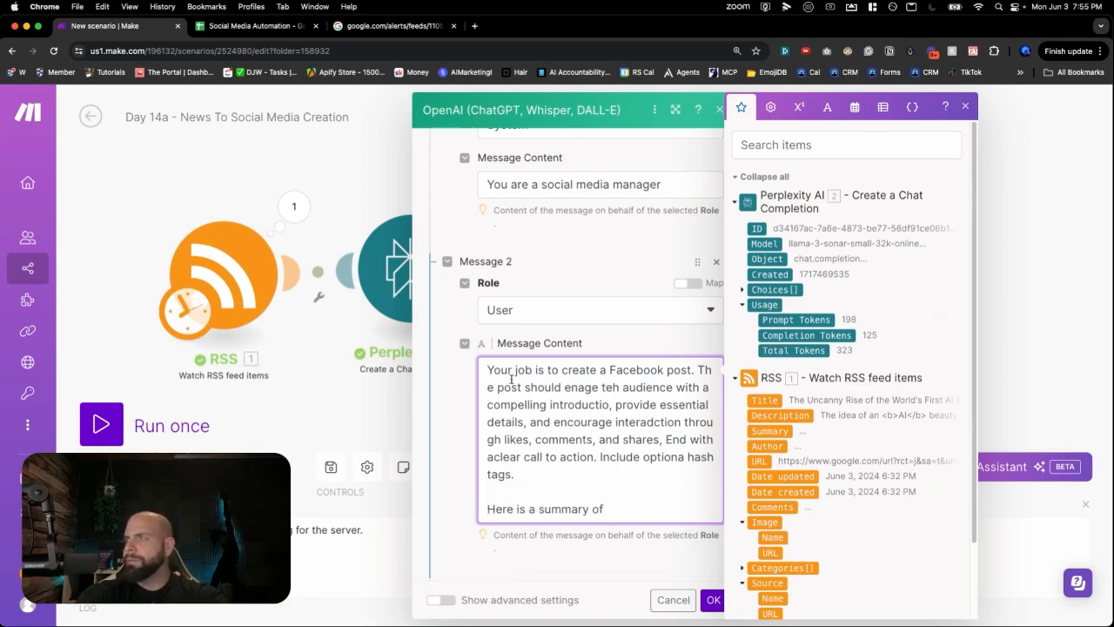
text( the article that I w)
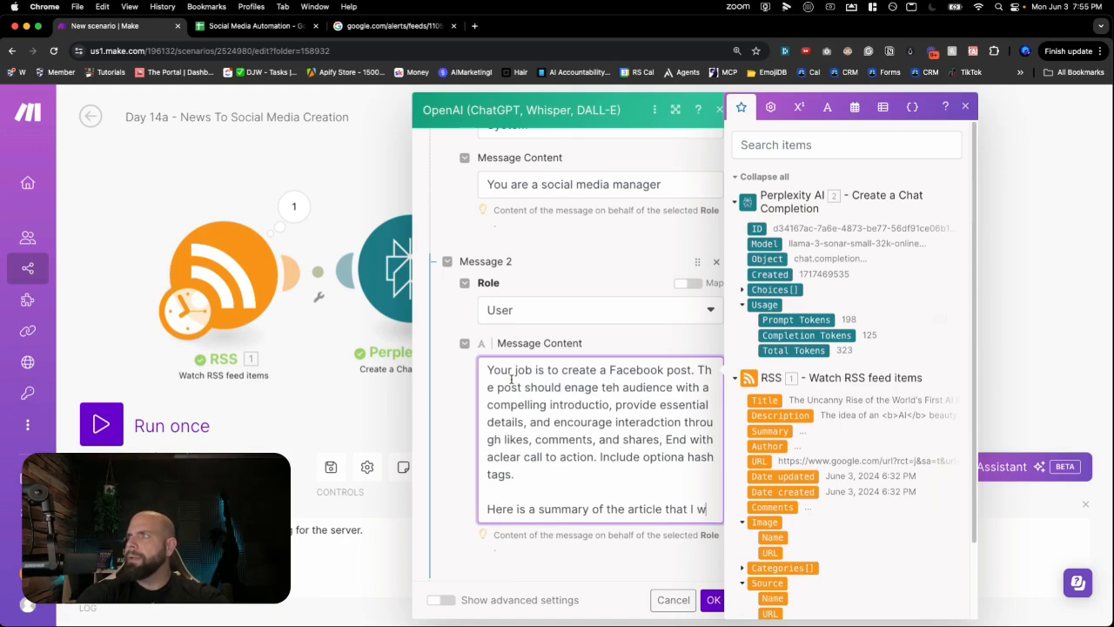
text(ant you to writ)
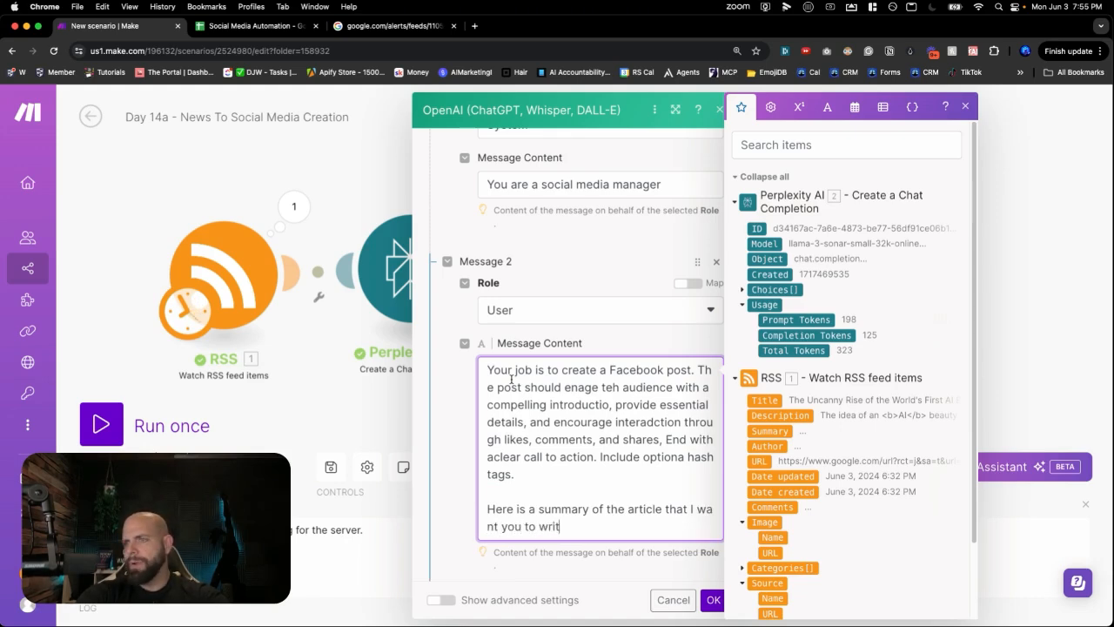
text(e a Facebook )
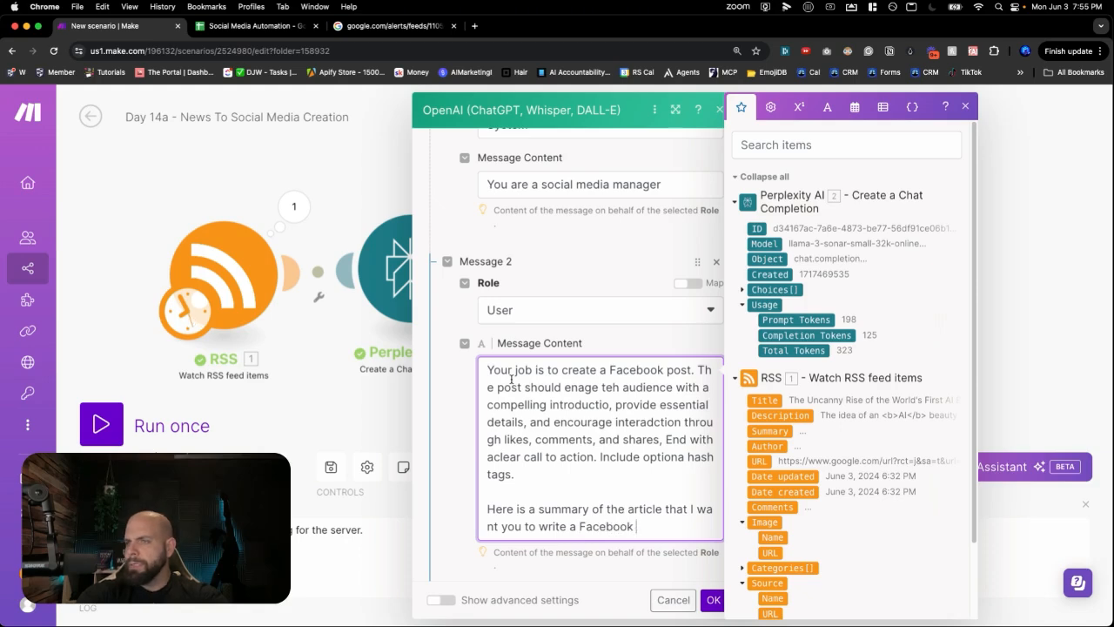
text(opost about:)
key(Return)
key(Return)
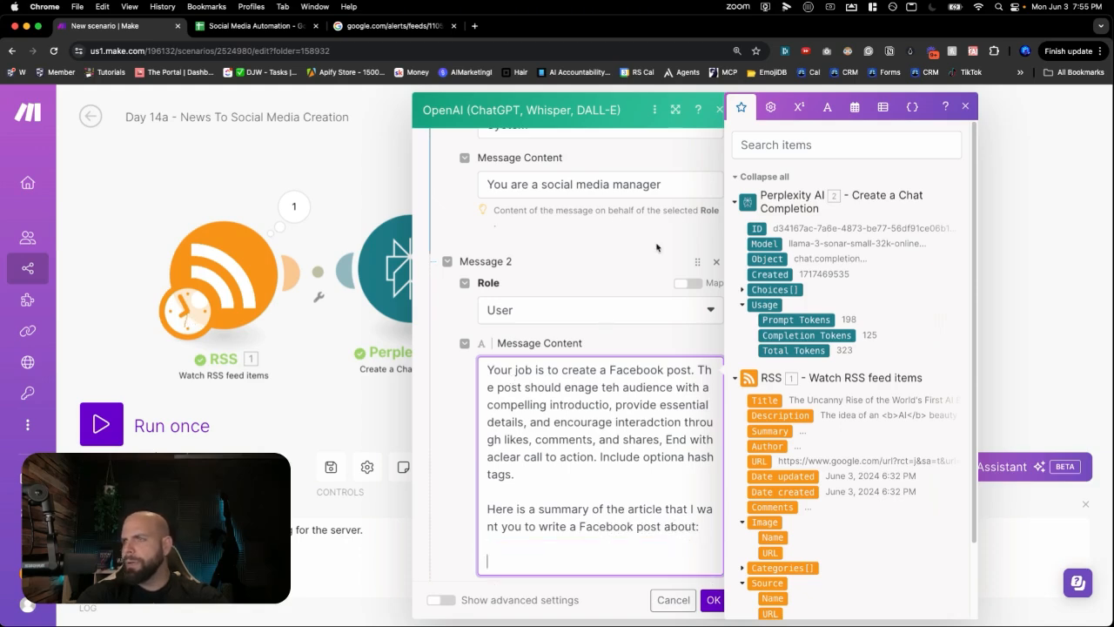
- Insert Perplexity's Choices Message Content as the article summary and save the module
click(742, 291)
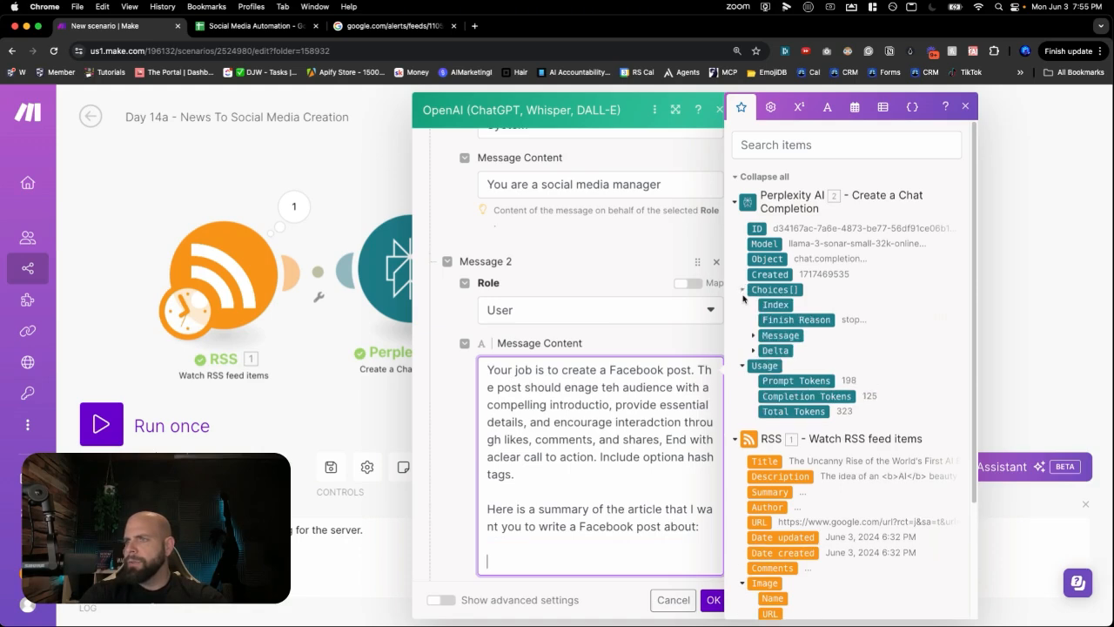
click(753, 338)
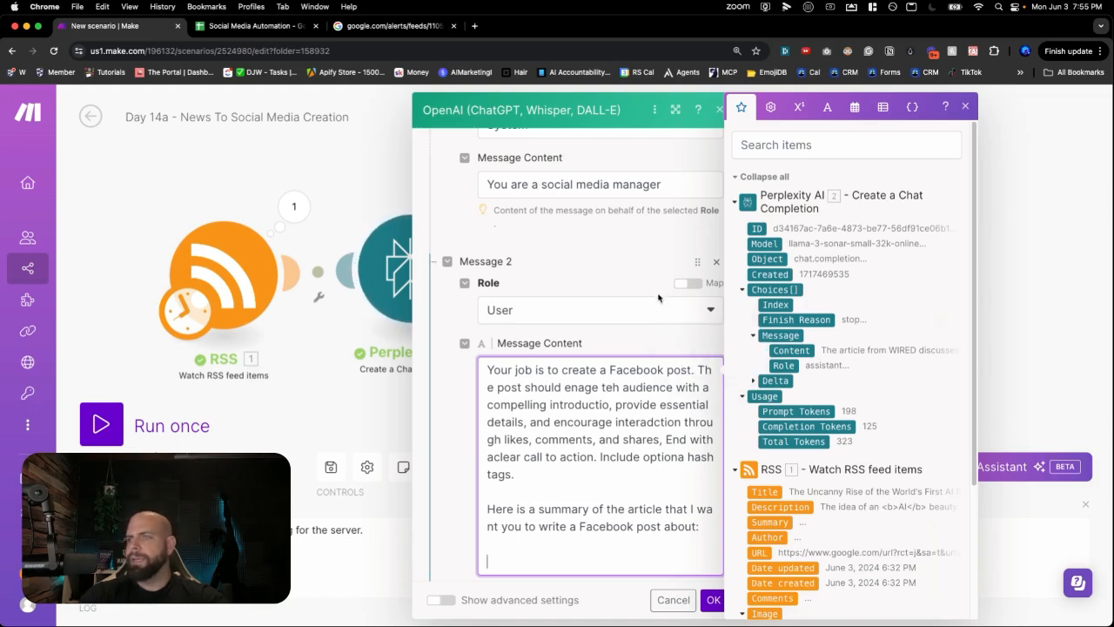
click(787, 353)
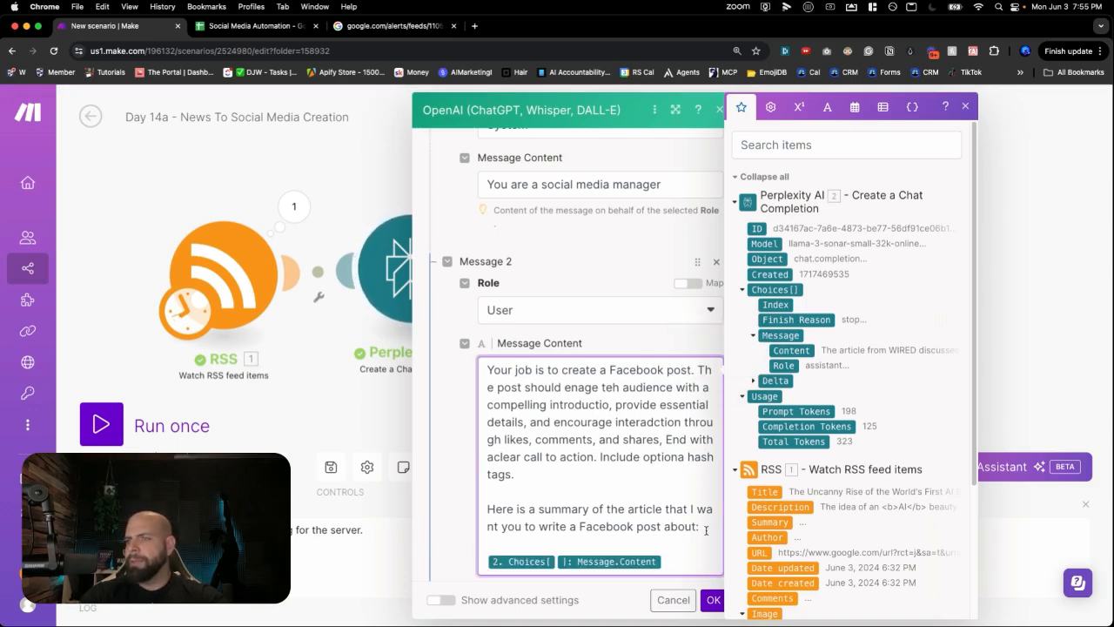
click(713, 600)
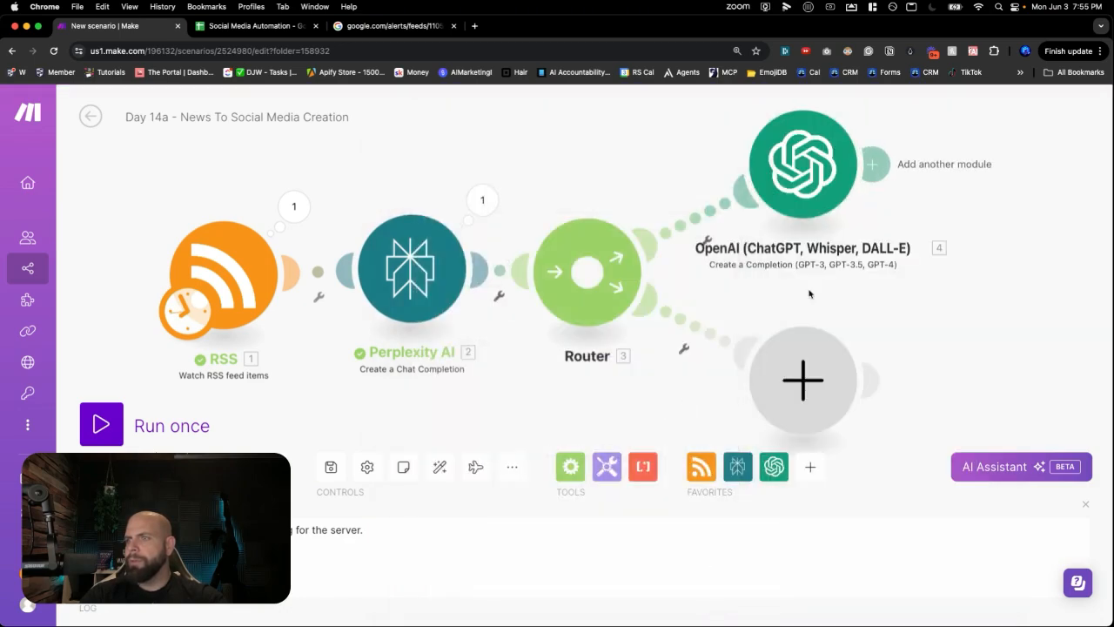
- Rename the OpenAI module to 'Facebook Post'
click(829, 268)
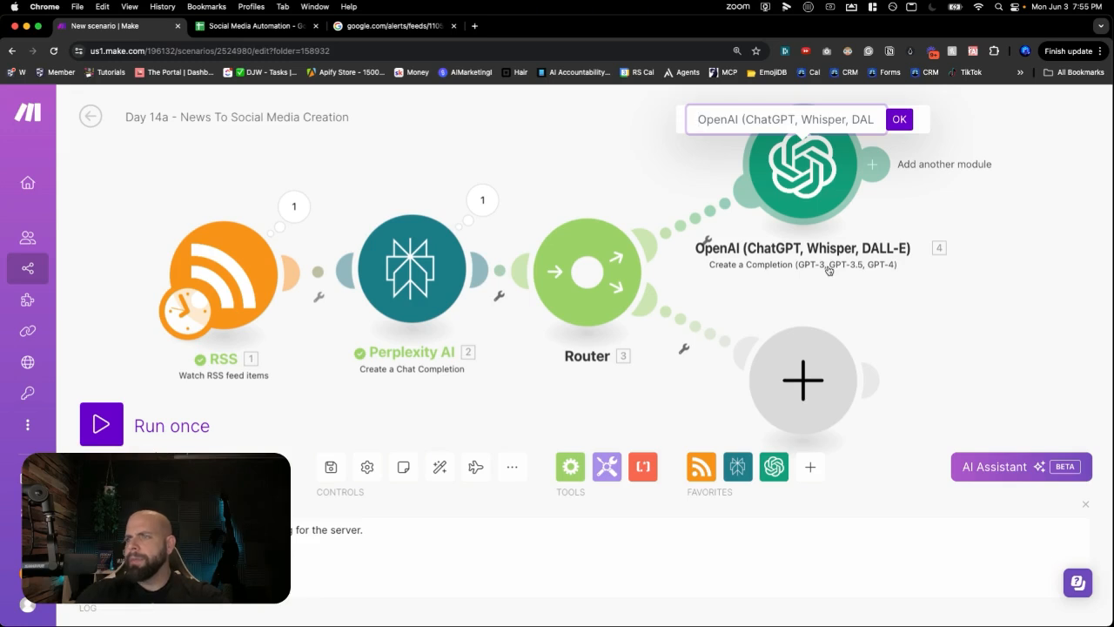
text(Facebook Post)
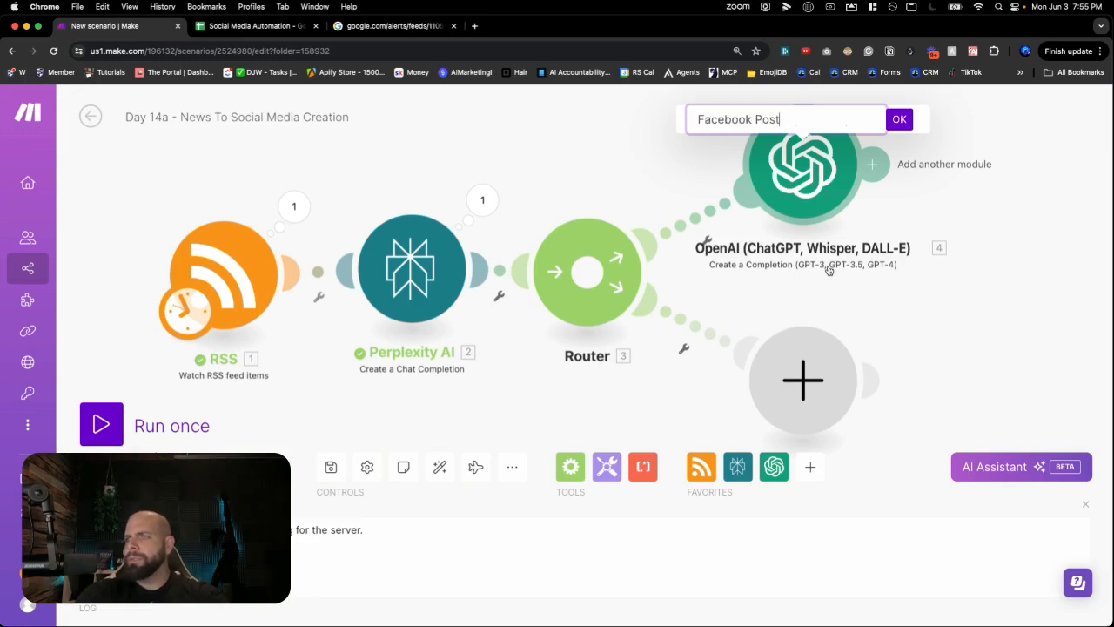
key(Return)
- Zoom out the scenario canvas and switch to the Social Media Automation spreadsheet
scroll(679, 209, down, 2)
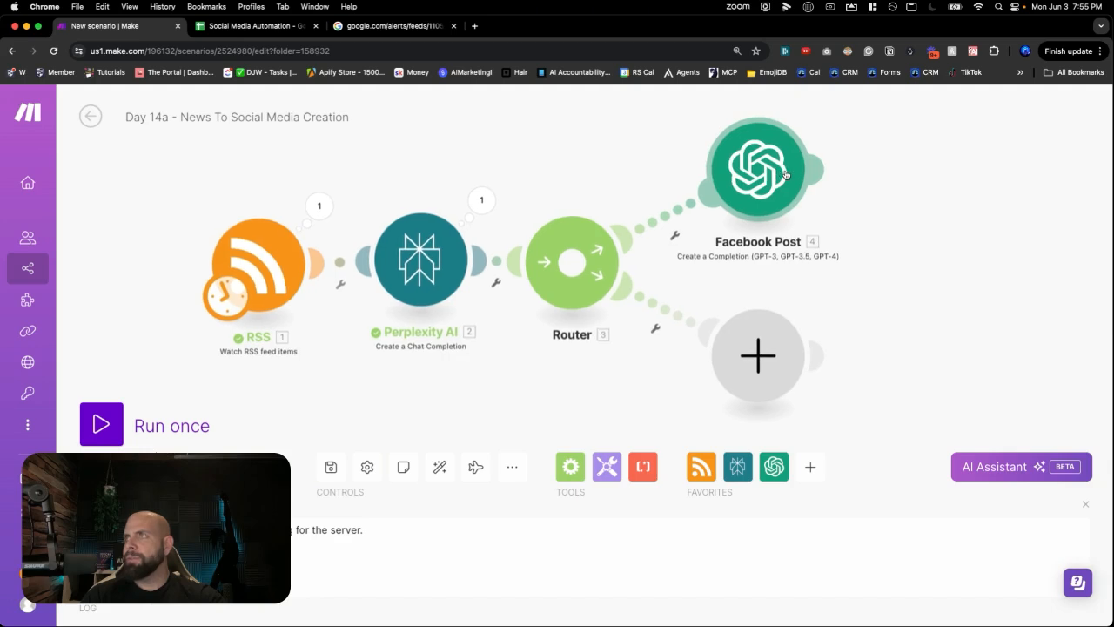
scroll(270, 244, down, 2)
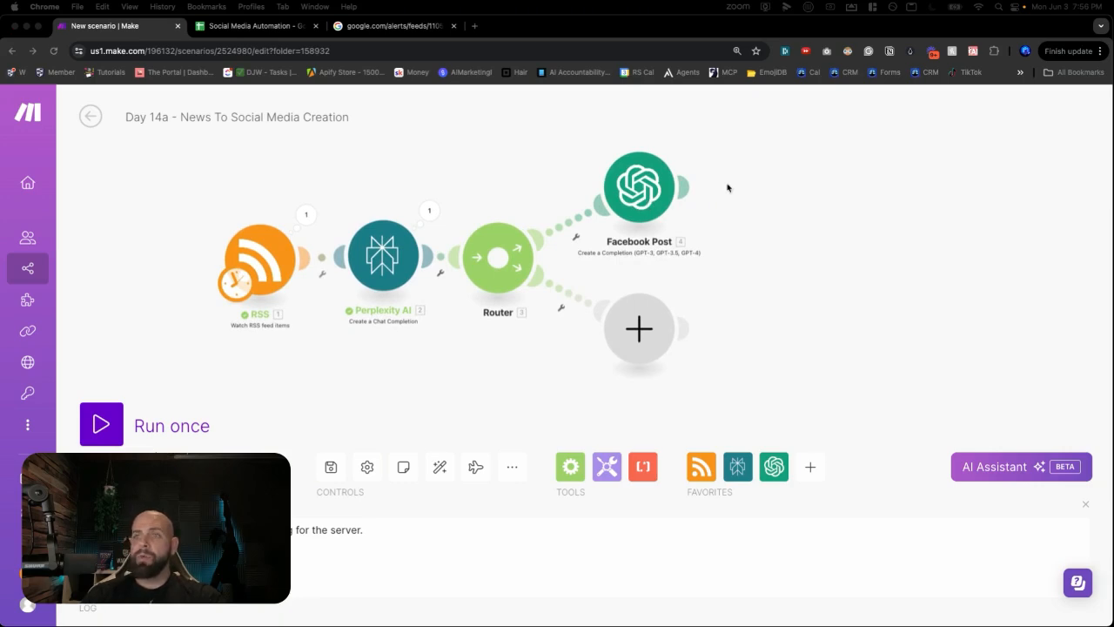
click(265, 29)
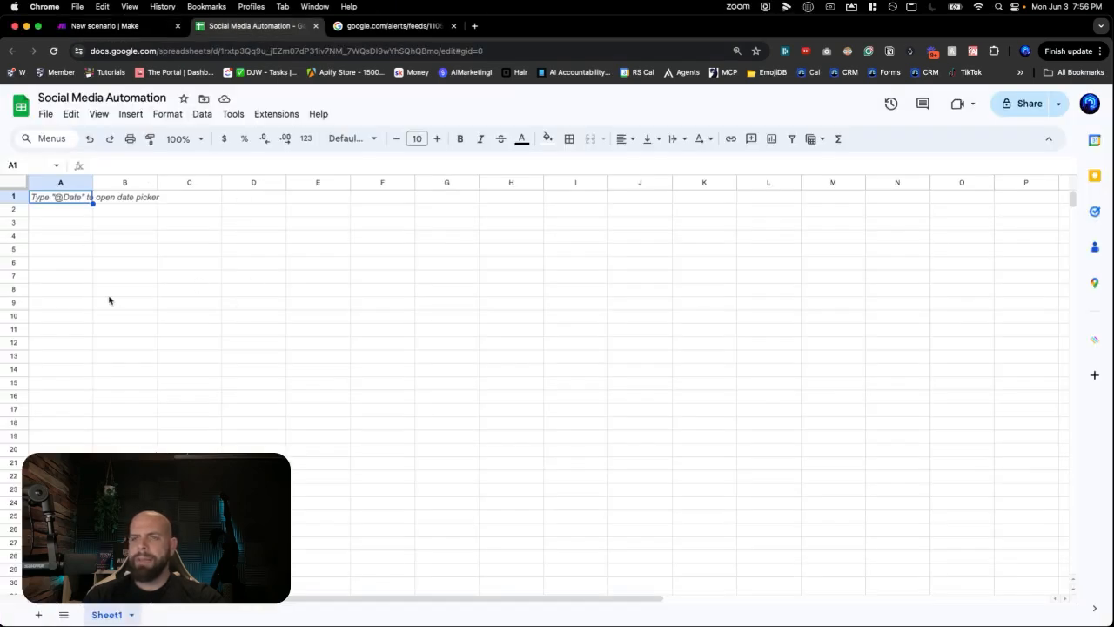
- Enter headers URL, Facebook Post and Social Media Type into A1:C1
click(116, 29)
click(201, 29)
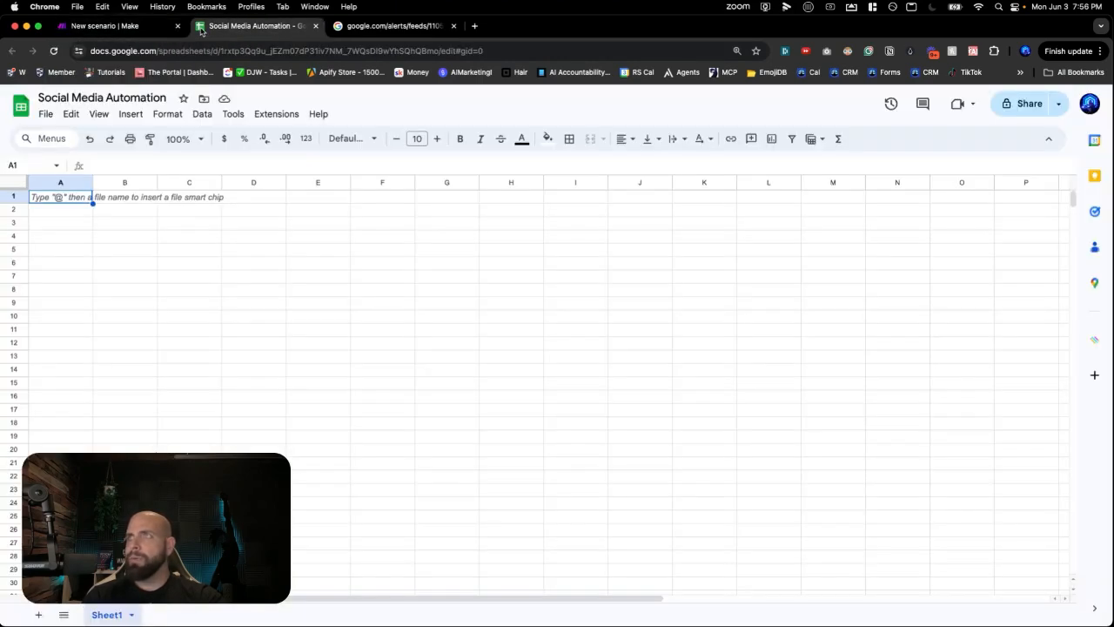
double_click(61, 198)
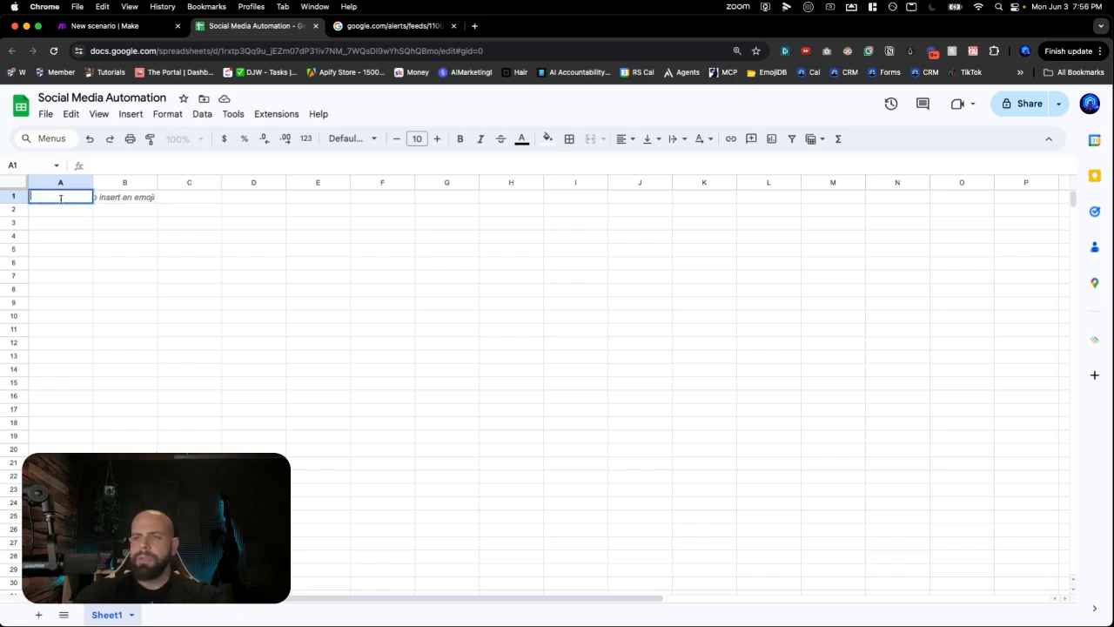
key(Tab)
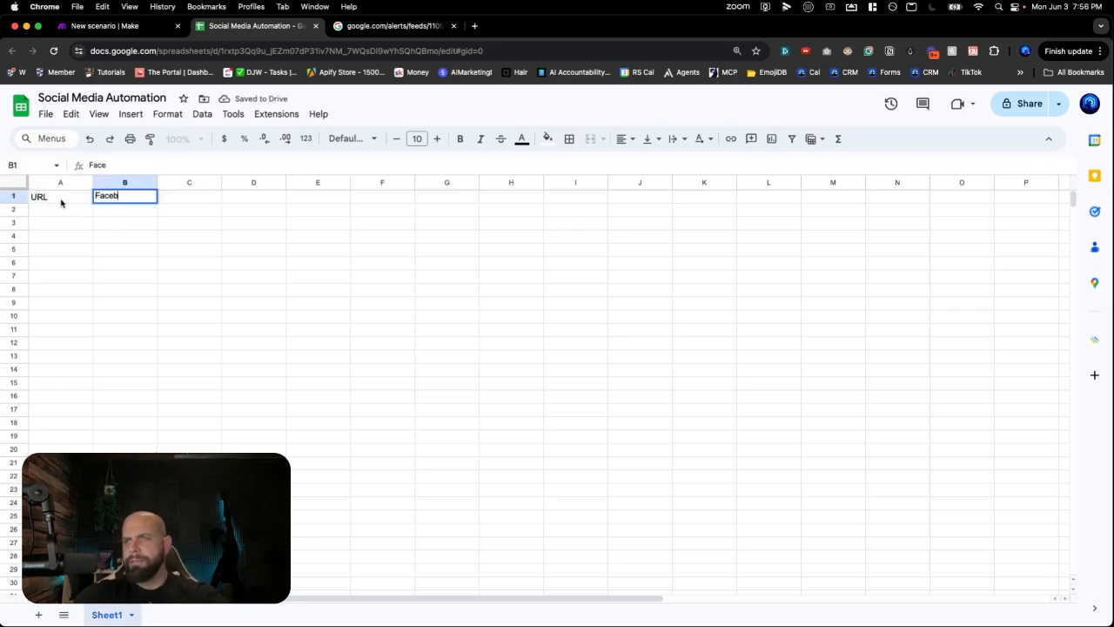
text(ok Post)
key(Tab)
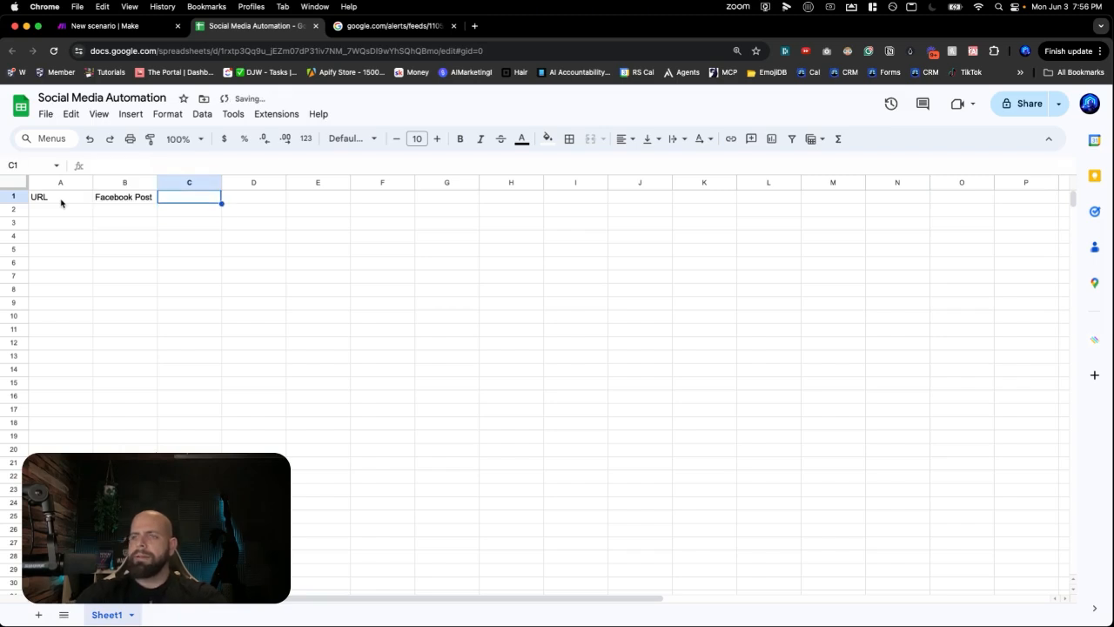
text(Social)
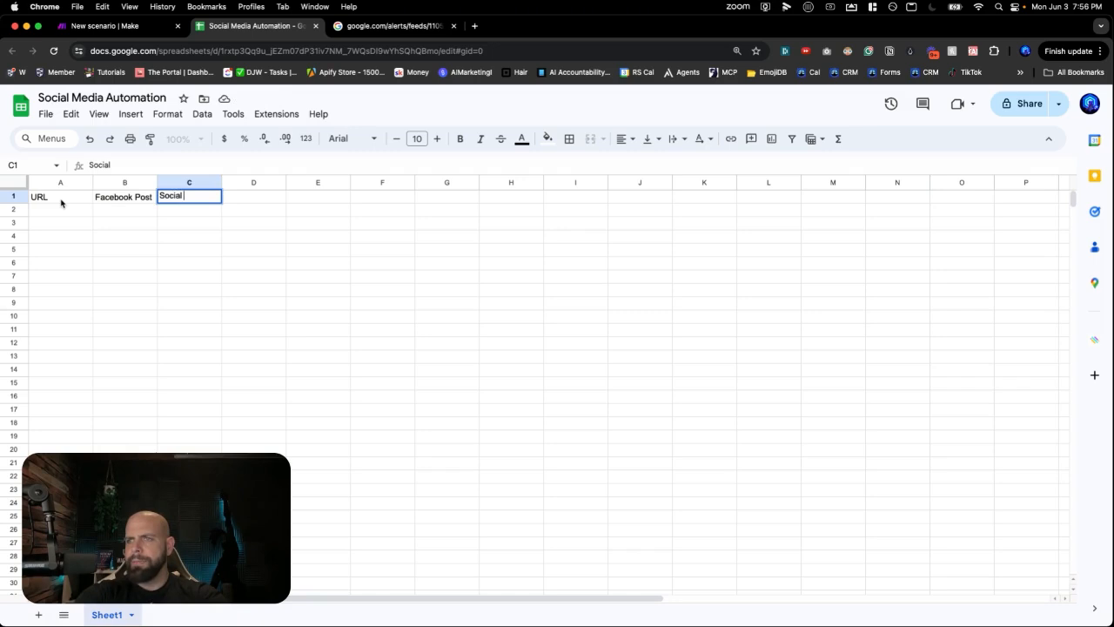
text( Media Type)
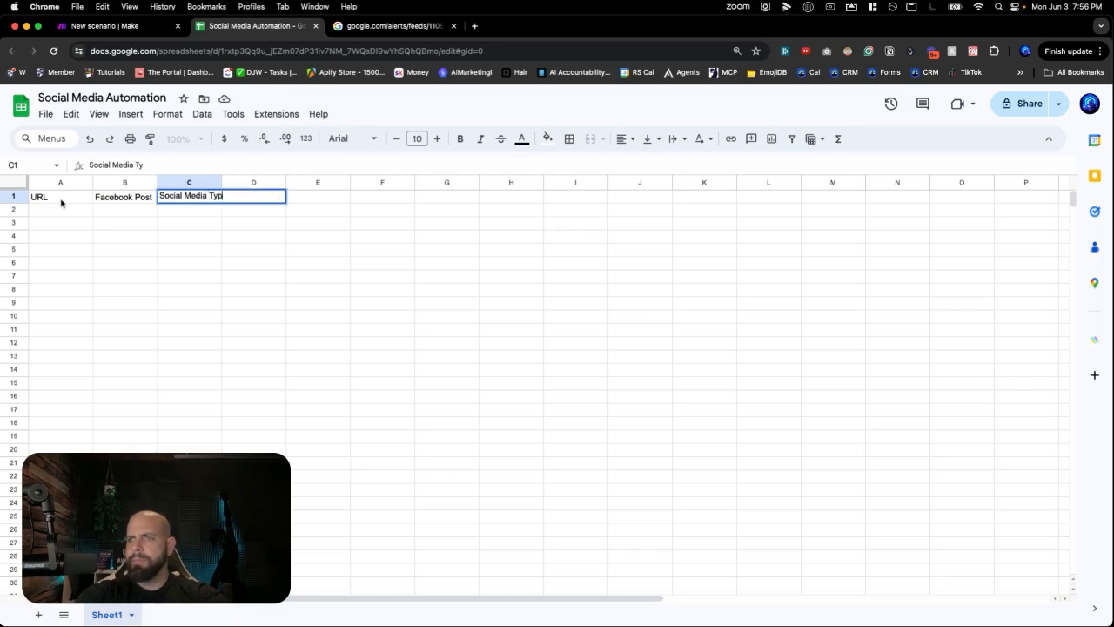
key(Return)
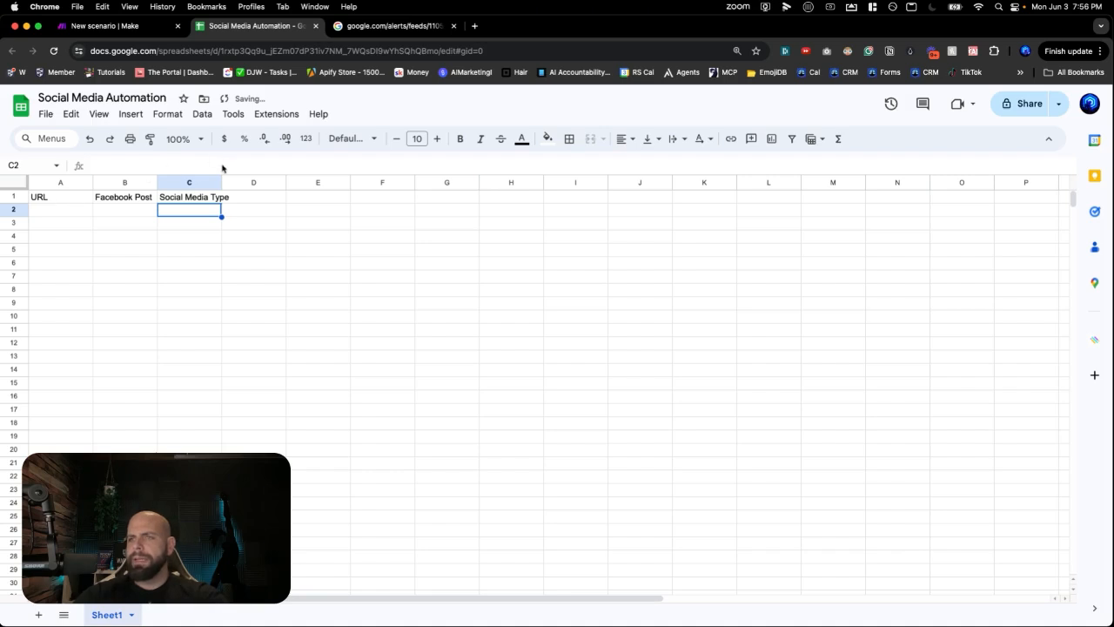
- Widen column C, add the 'Approved' header in D1, and widen column B
drag(222, 181, 233, 182)
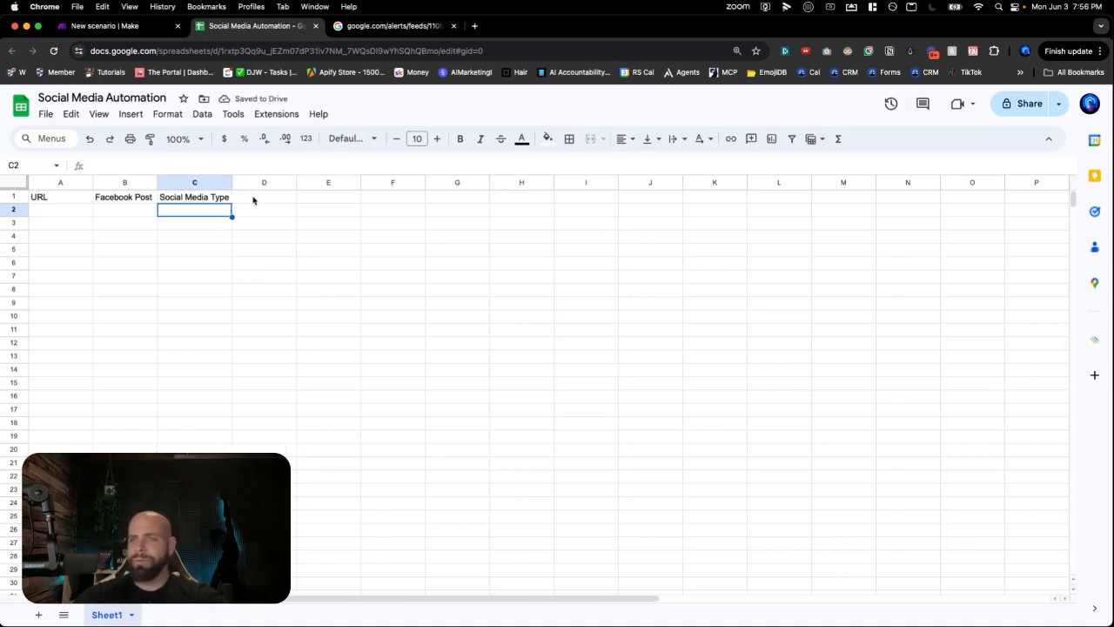
click(253, 199)
text(Approv)
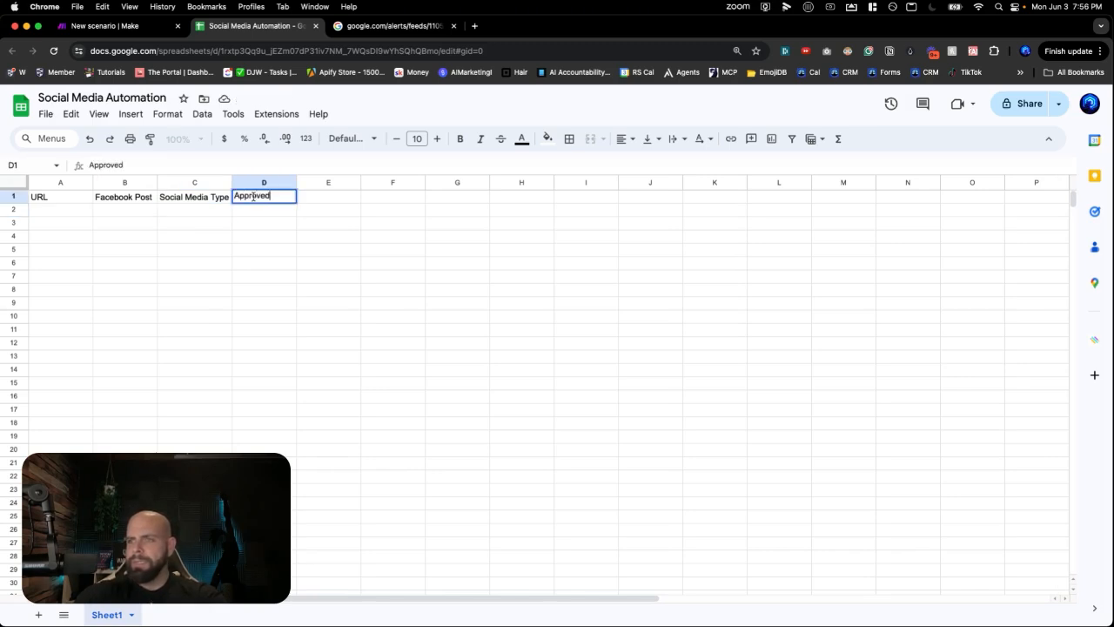
text(ed)
key(Return)
click(254, 198)
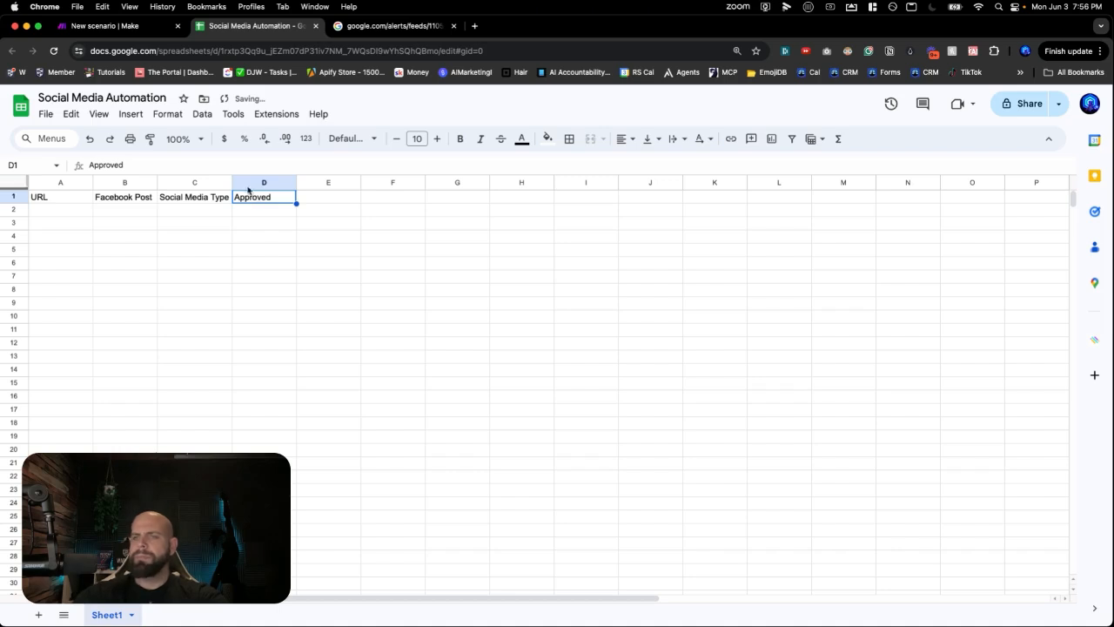
drag(156, 182, 329, 182)
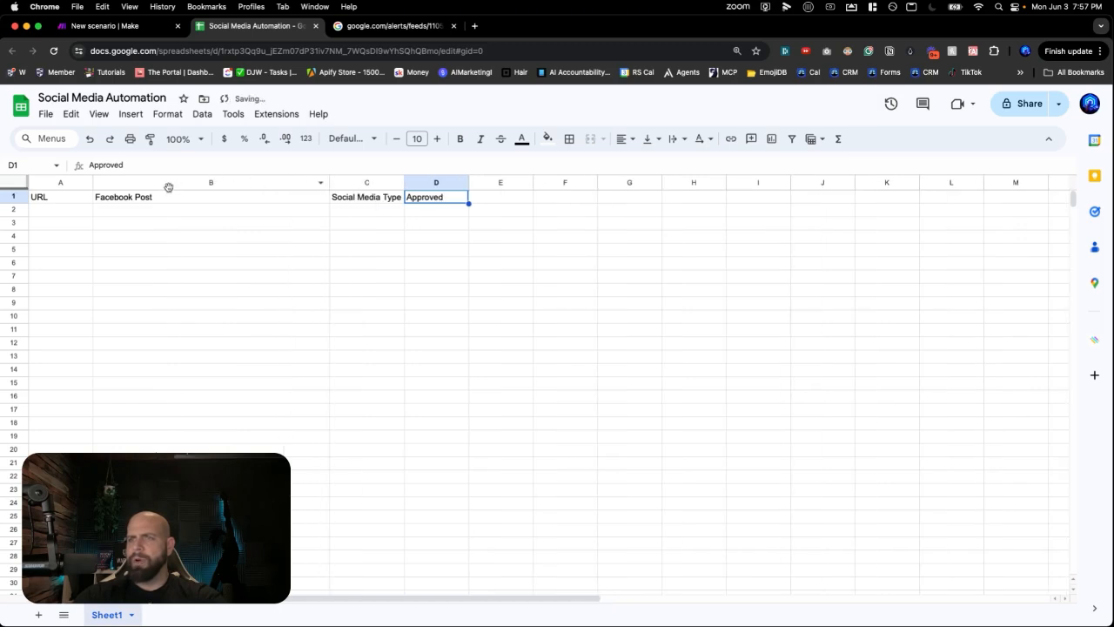
- Set column A's text wrapping to Clip and column B's to Wrap
click(63, 182)
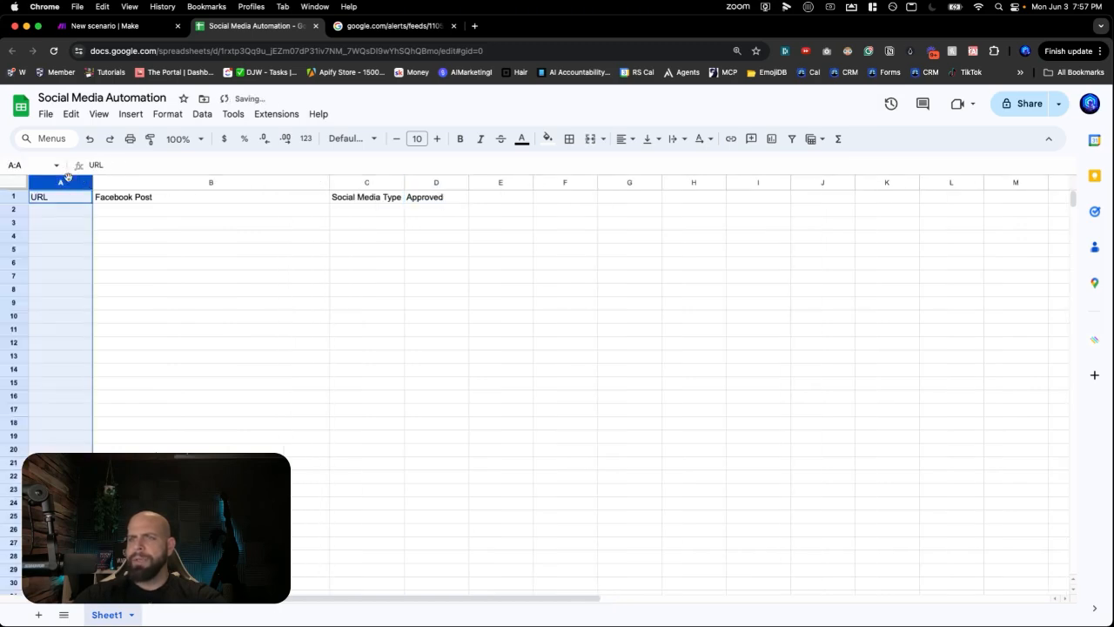
click(130, 114)
mouse_move(160, 115)
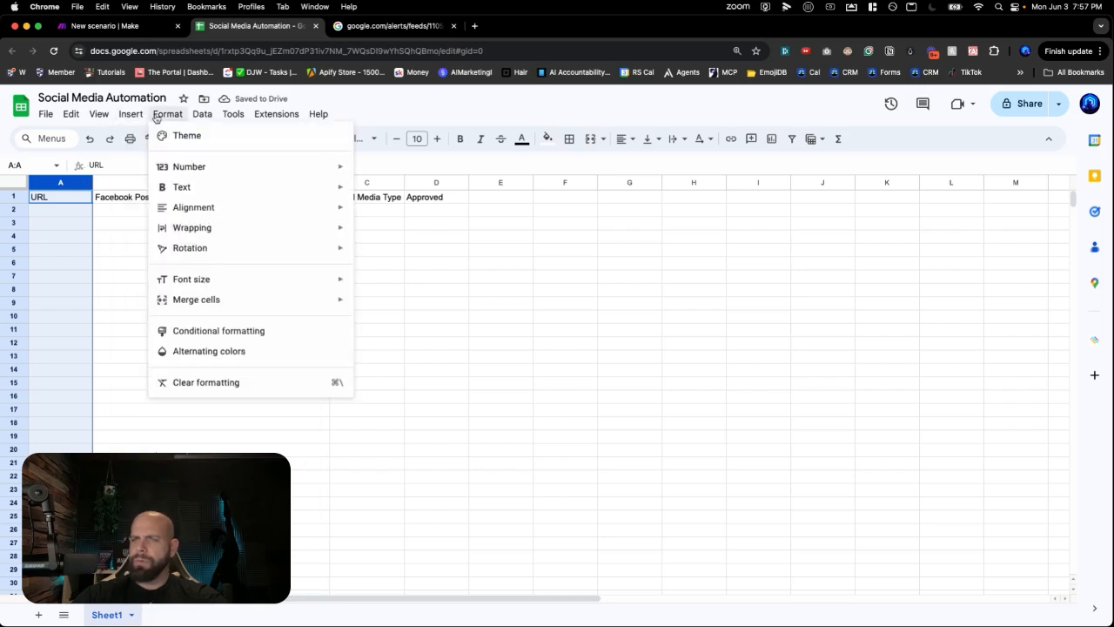
mouse_move(218, 235)
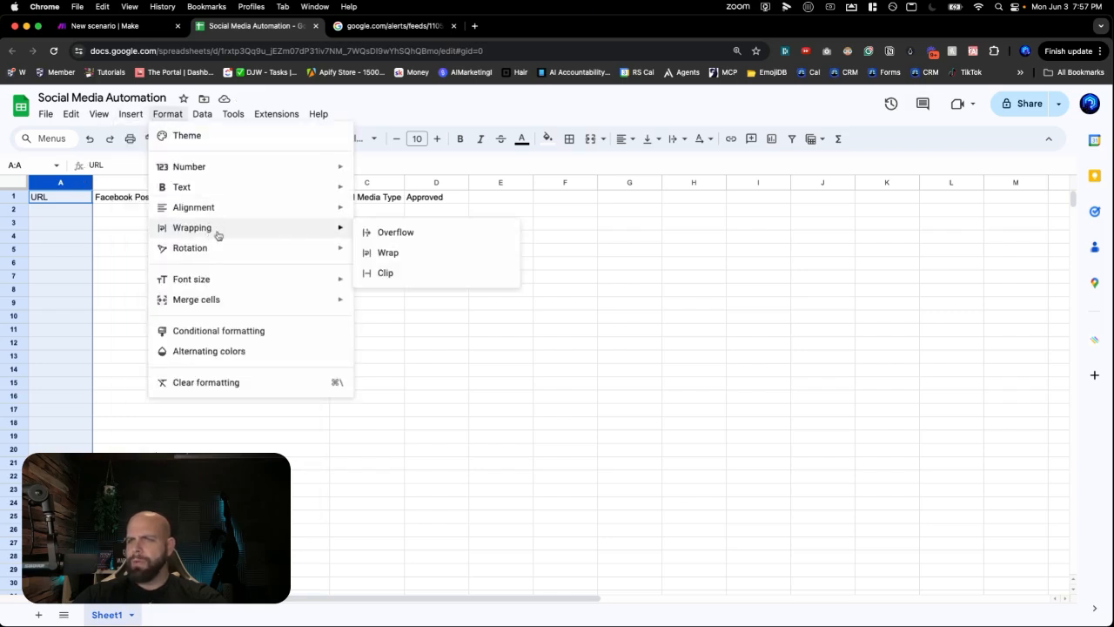
click(383, 272)
click(148, 184)
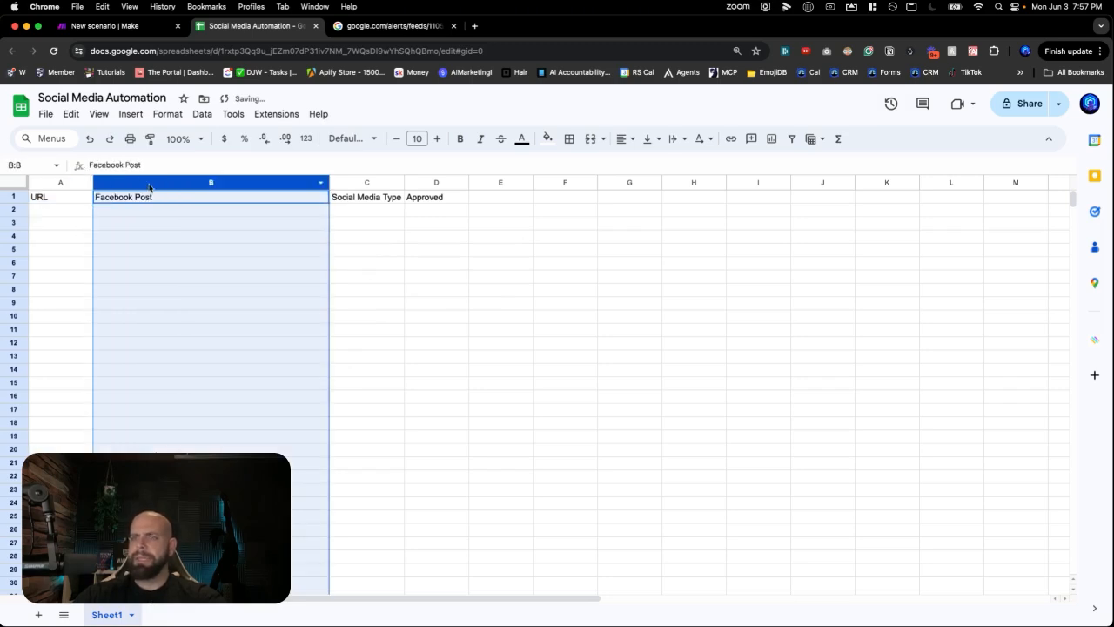
click(198, 116)
mouse_move(140, 122)
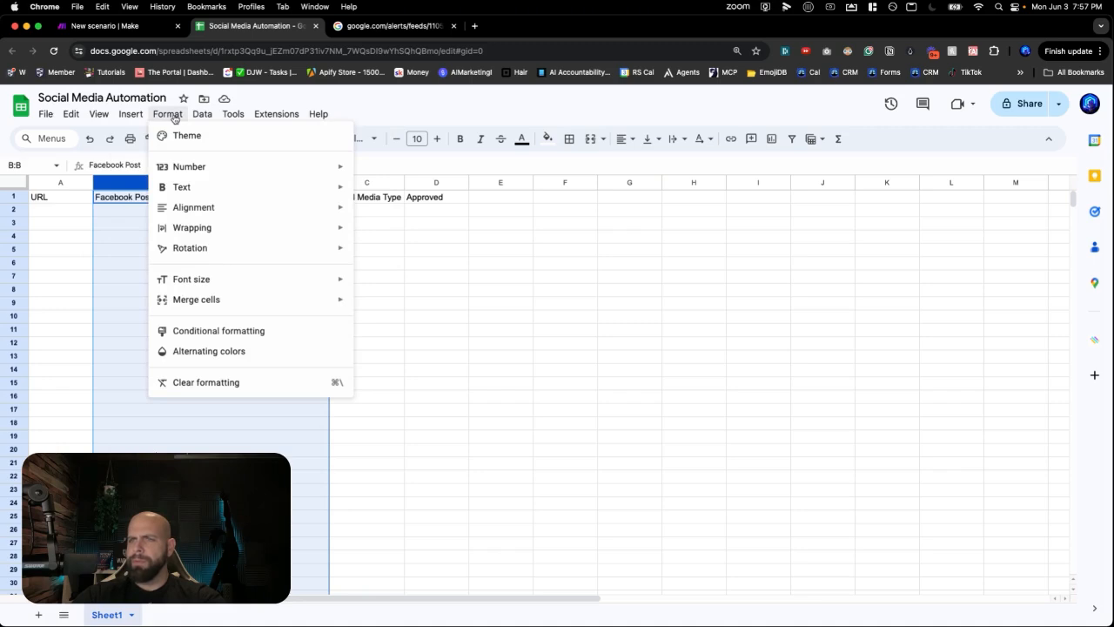
mouse_move(335, 231)
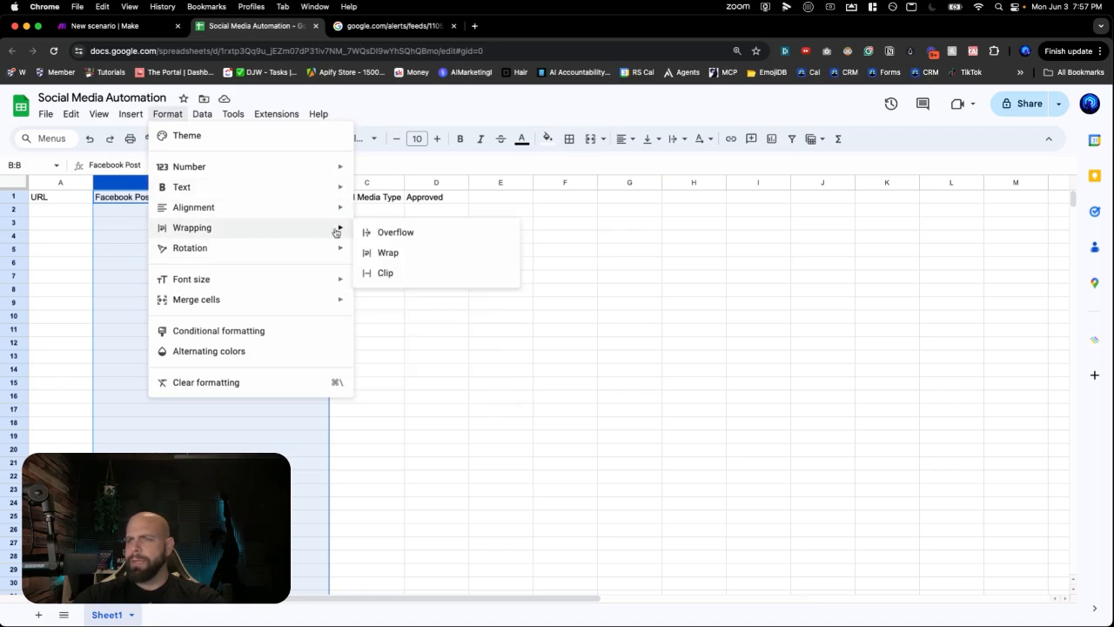
click(386, 253)
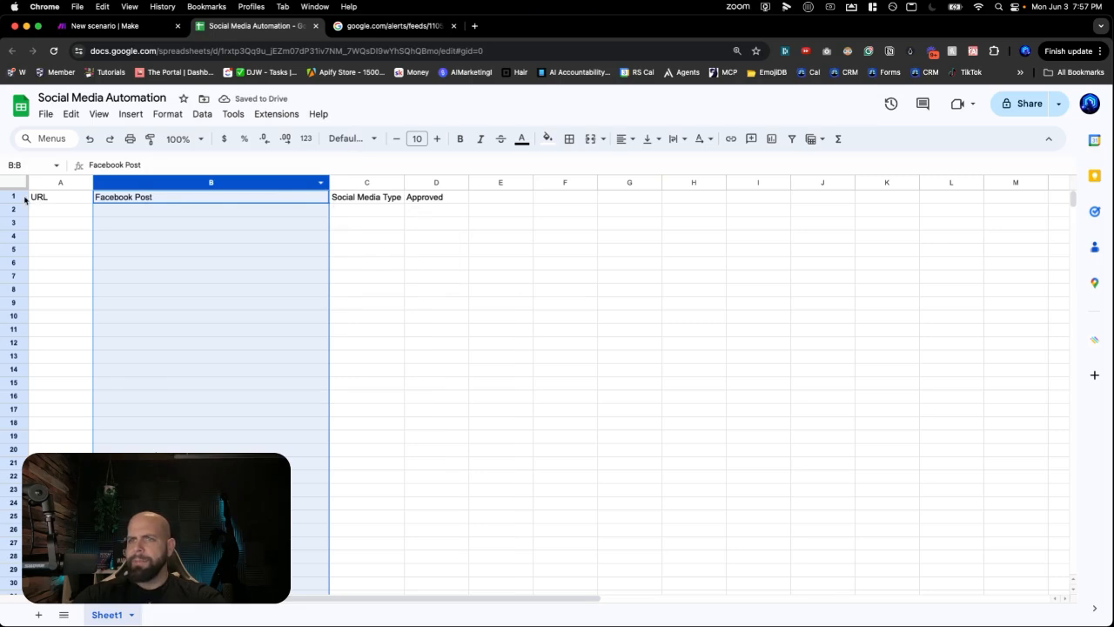
- Bold the header row A1:D1 and center the B1 header
drag(34, 198, 426, 199)
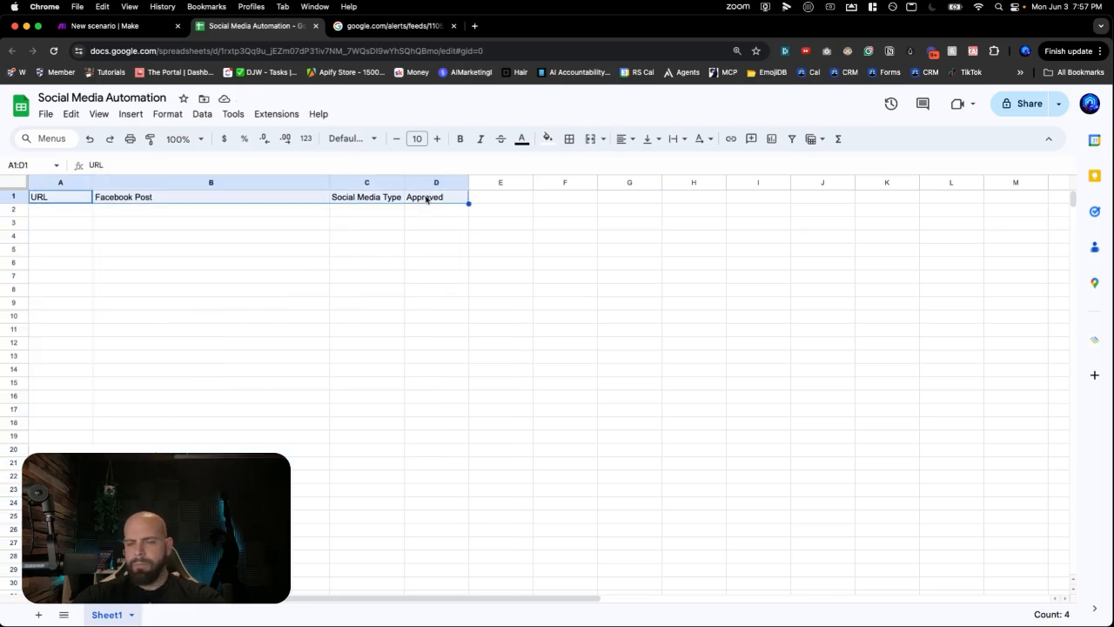
key(cmd+b)
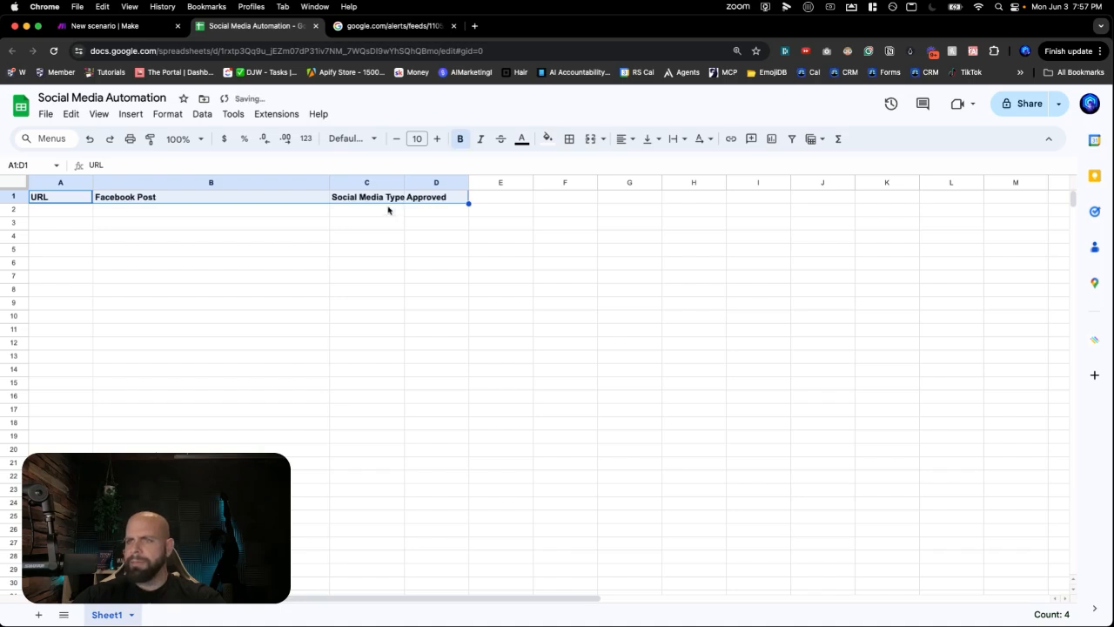
click(292, 196)
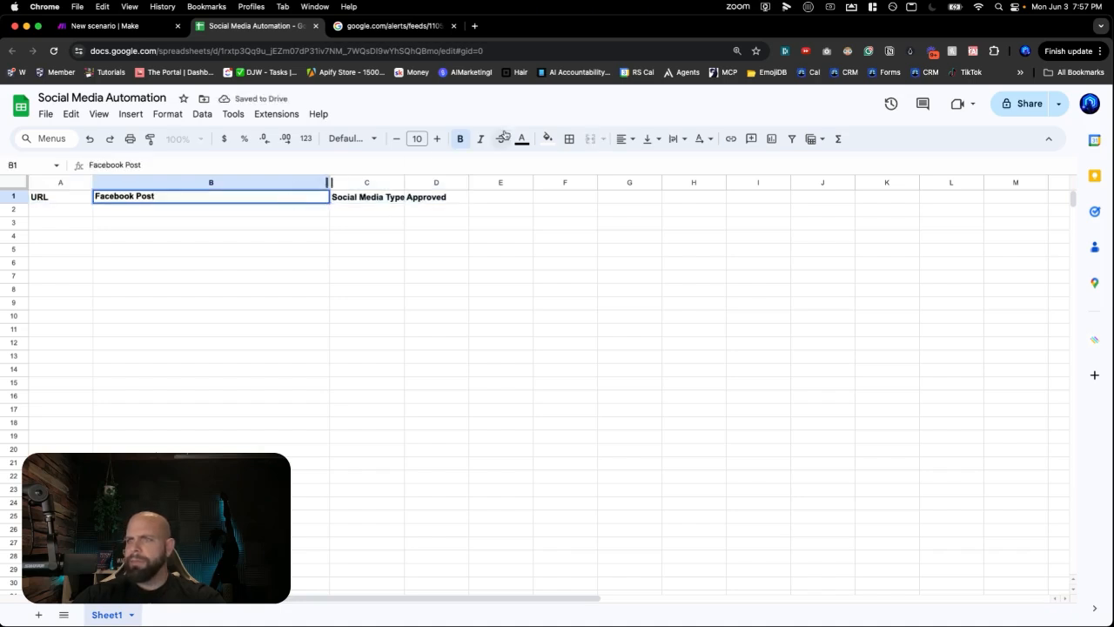
click(623, 141)
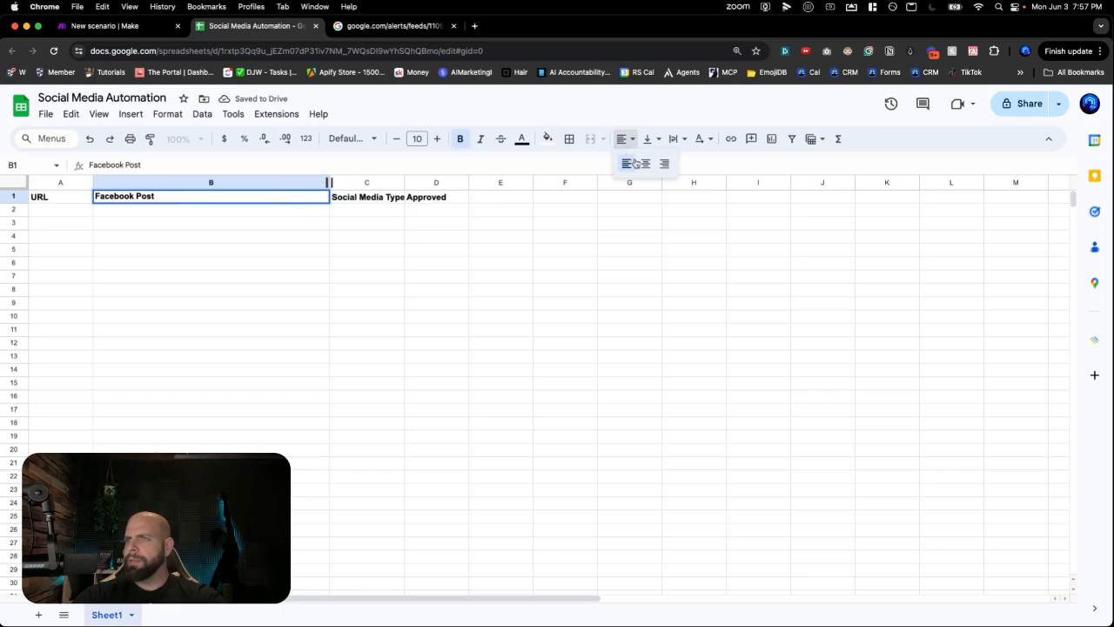
click(645, 164)
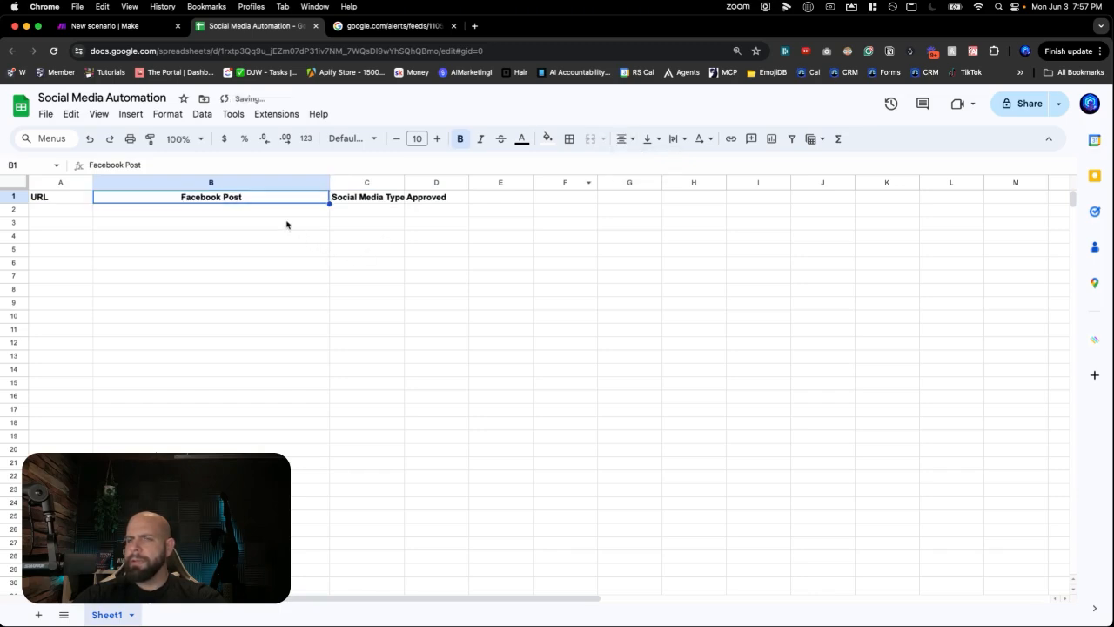
- Rename the B1 header to 'Post' and widen column C slightly
double_click(206, 195)
double_click(207, 196)
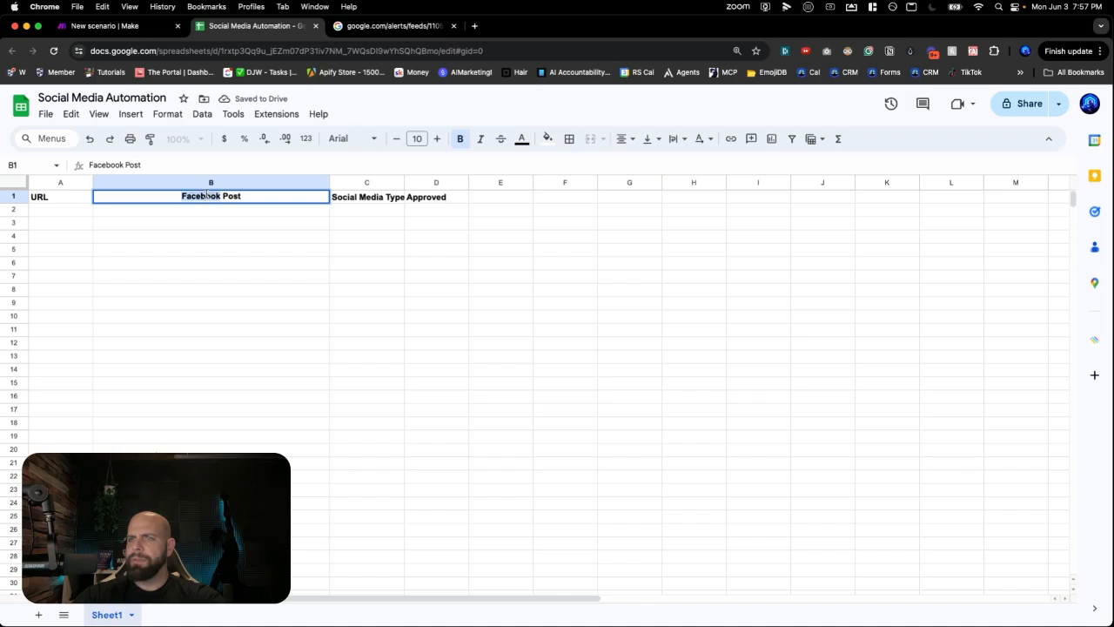
key(BackSpace)
click(205, 228)
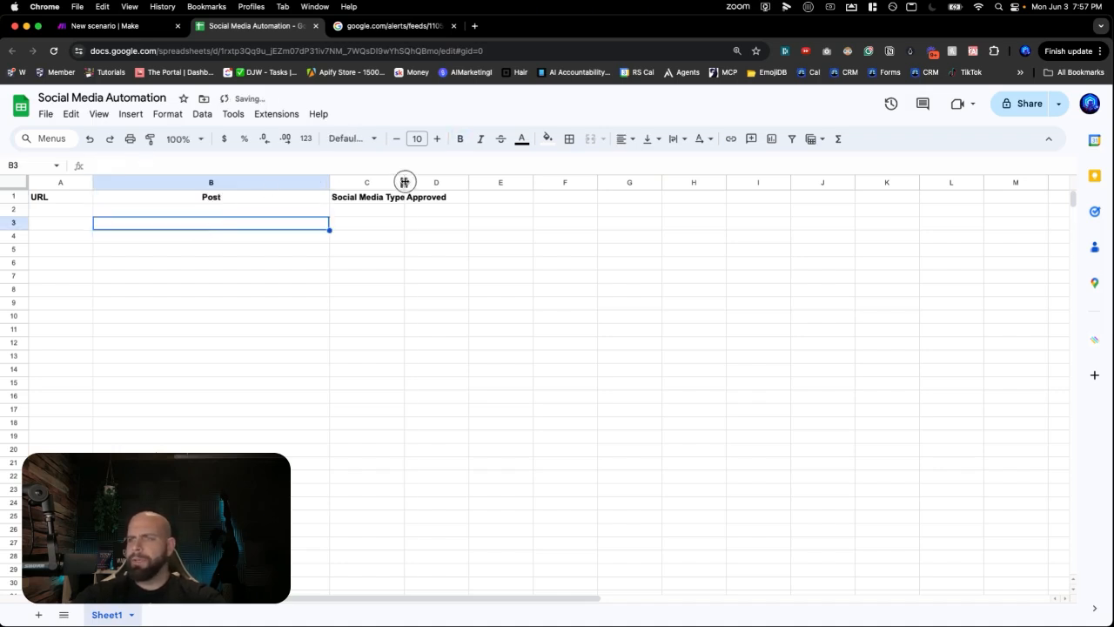
drag(405, 182, 413, 182)
click(132, 28)
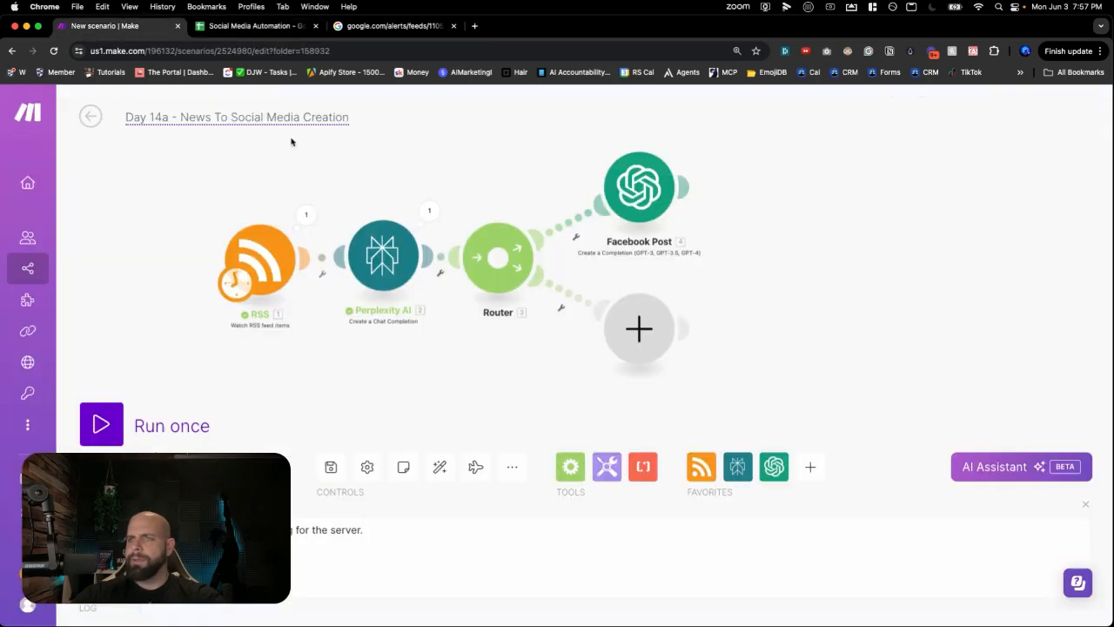
- Add a Google Sheets 'Add a Row' module after Facebook Post and begin choosing its spreadsheet
click(776, 144)
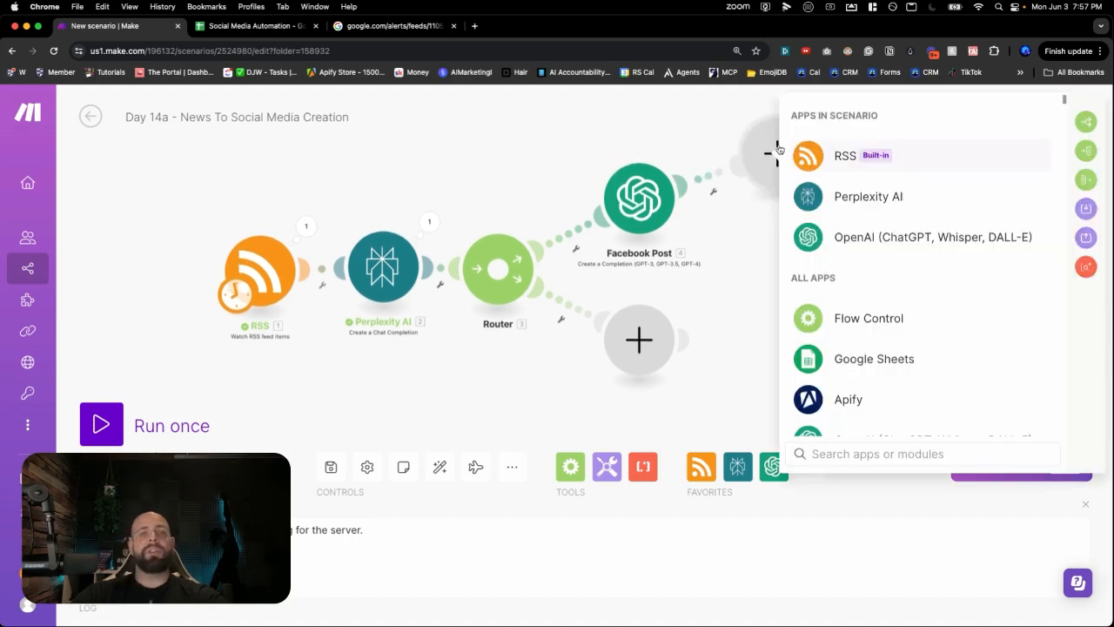
click(850, 358)
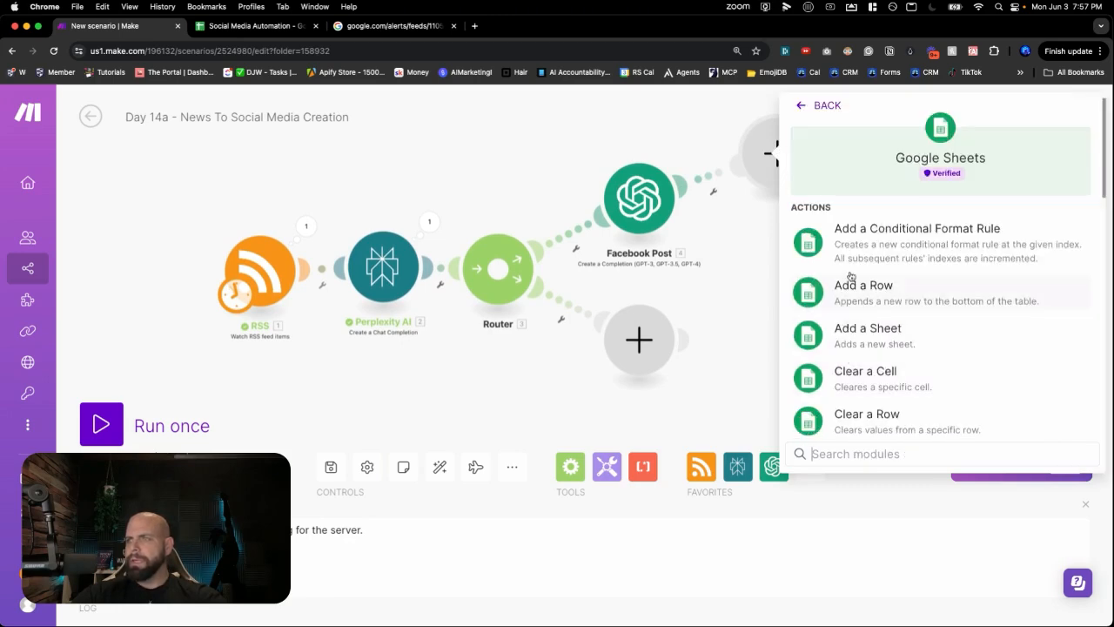
scroll(853, 270, down, 1)
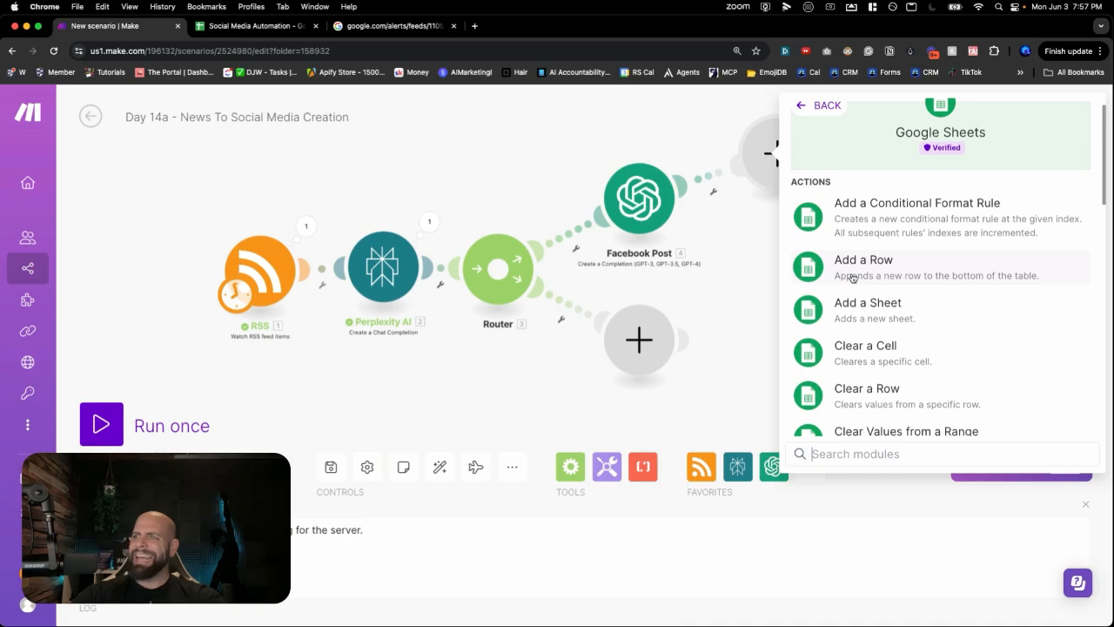
click(853, 270)
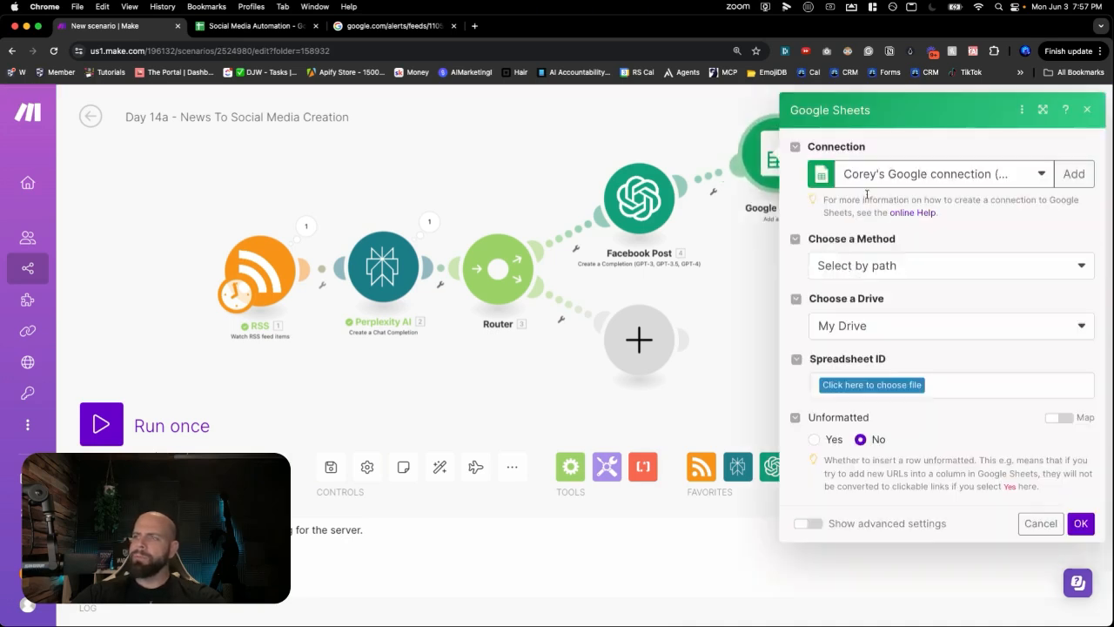
click(871, 384)
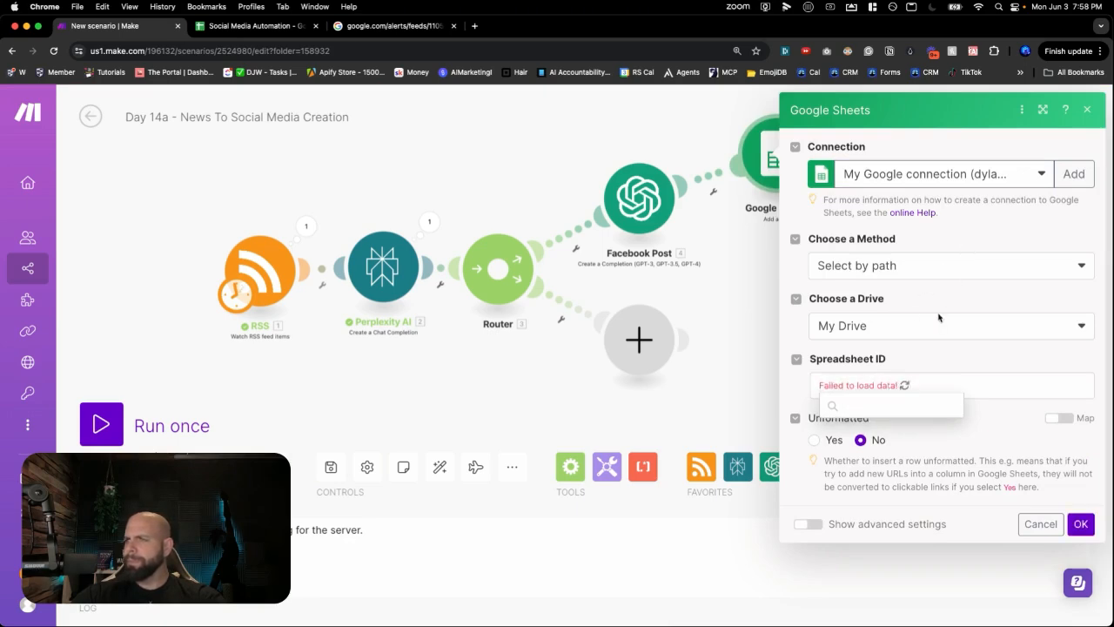
- Create a new Google connection with a custom name and authorise it with Google
click(909, 382)
triple_click(871, 176)
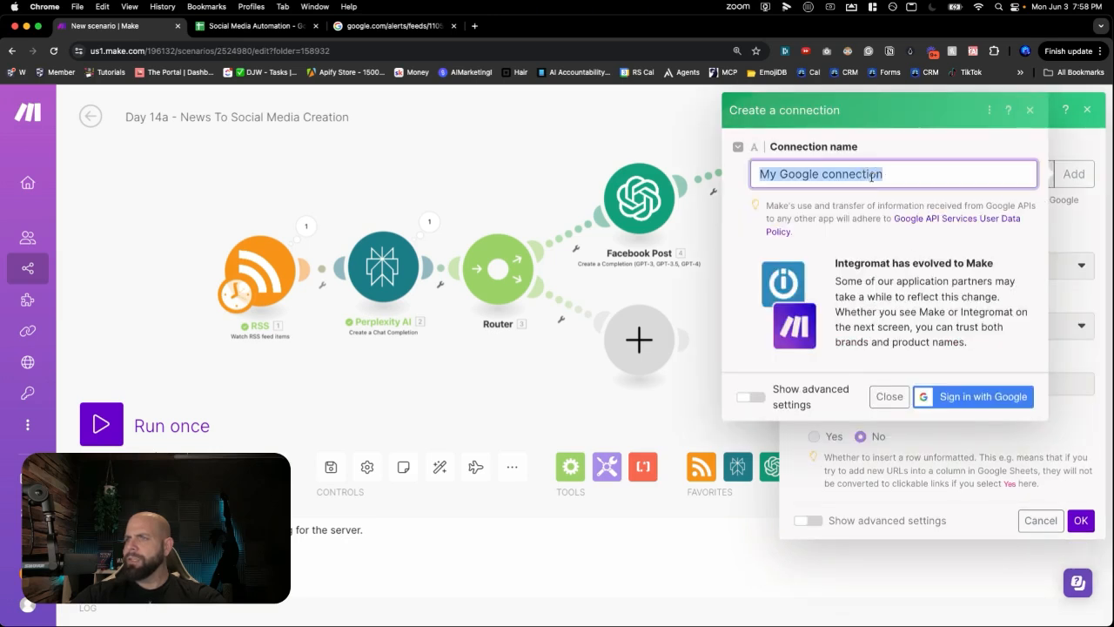
text(Dylan RS)
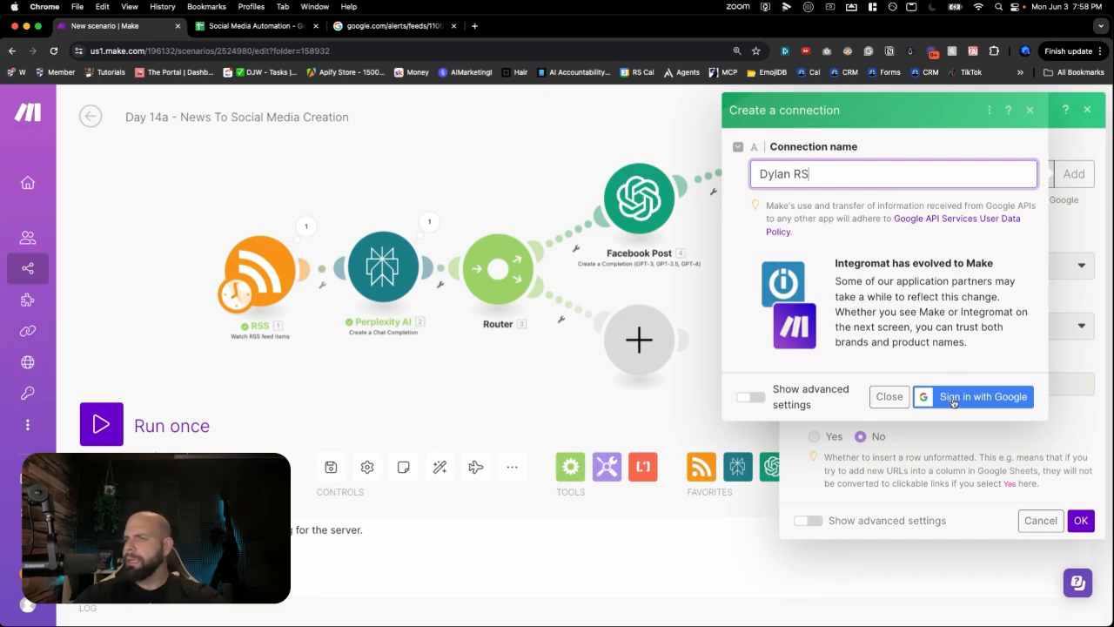
click(953, 399)
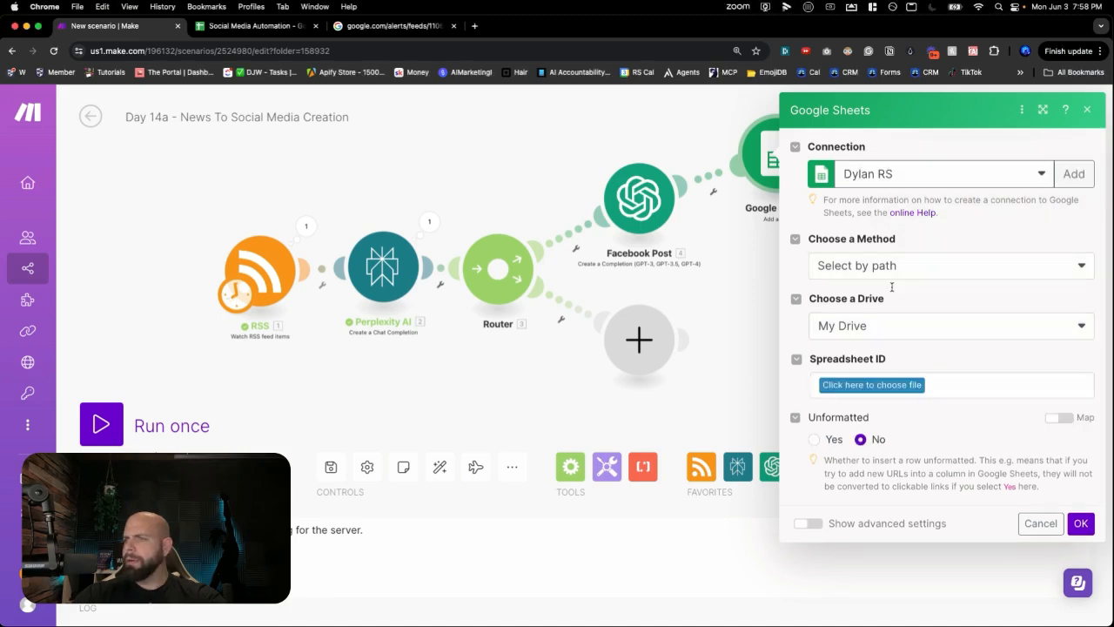
- Choose AI Agent Challenge / Day 14 - Social Media Automation / Social Media Automation, Sheet1
click(869, 384)
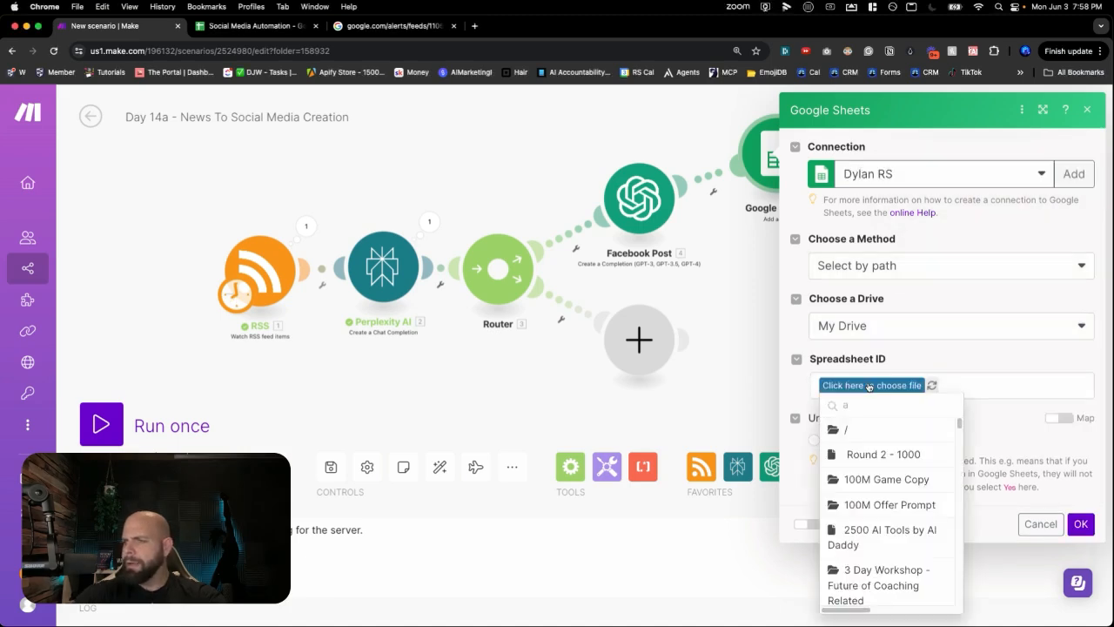
text(ai agen)
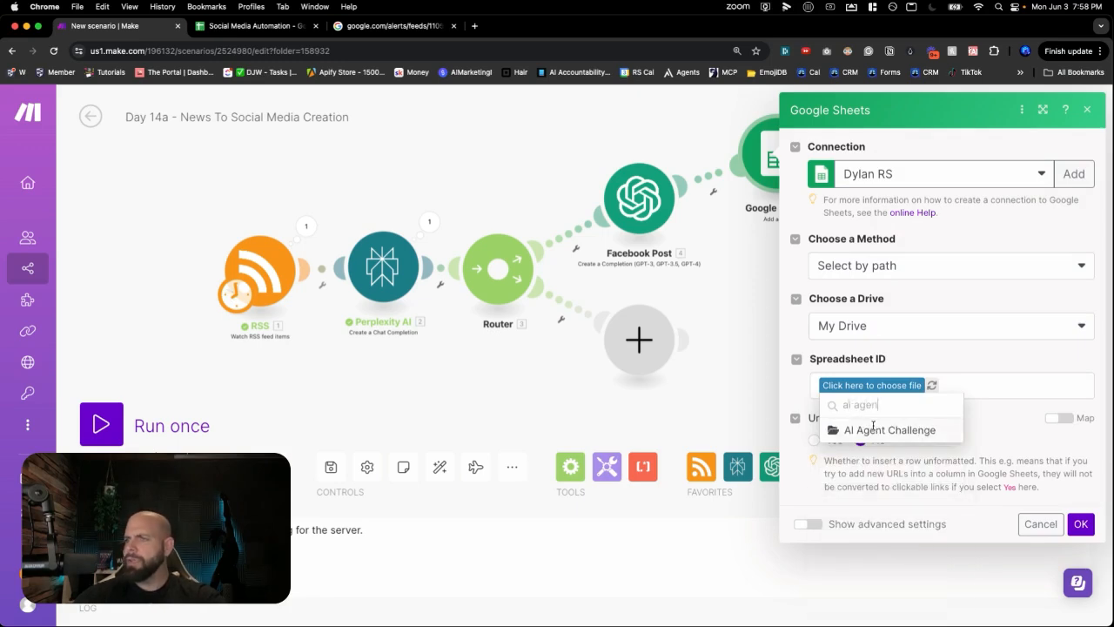
click(872, 426)
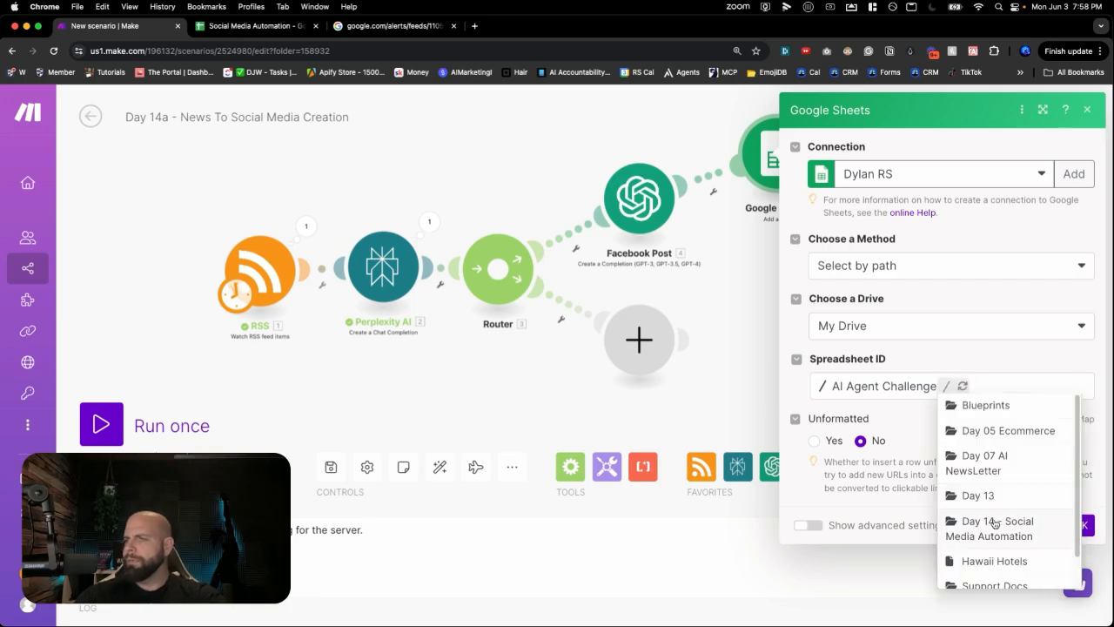
click(994, 522)
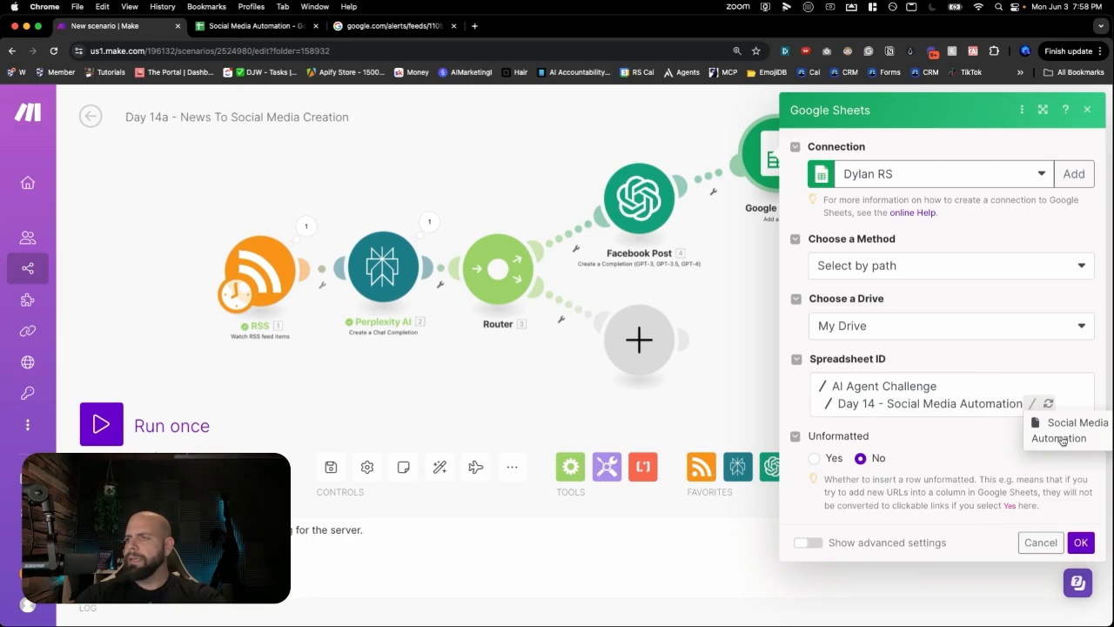
click(1060, 439)
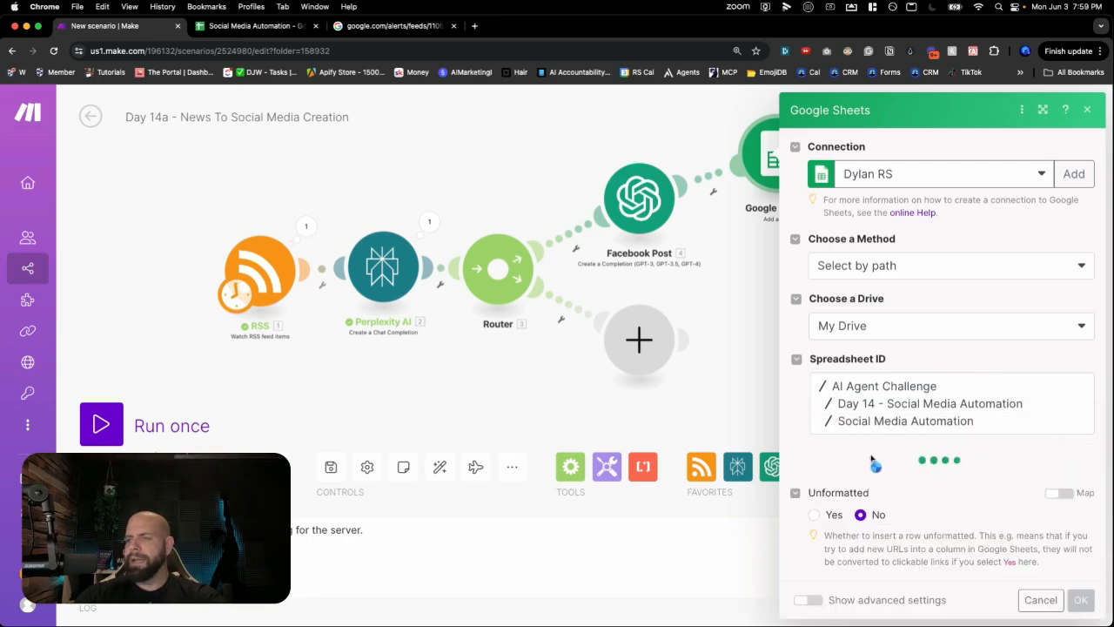
scroll(877, 444, down, 1)
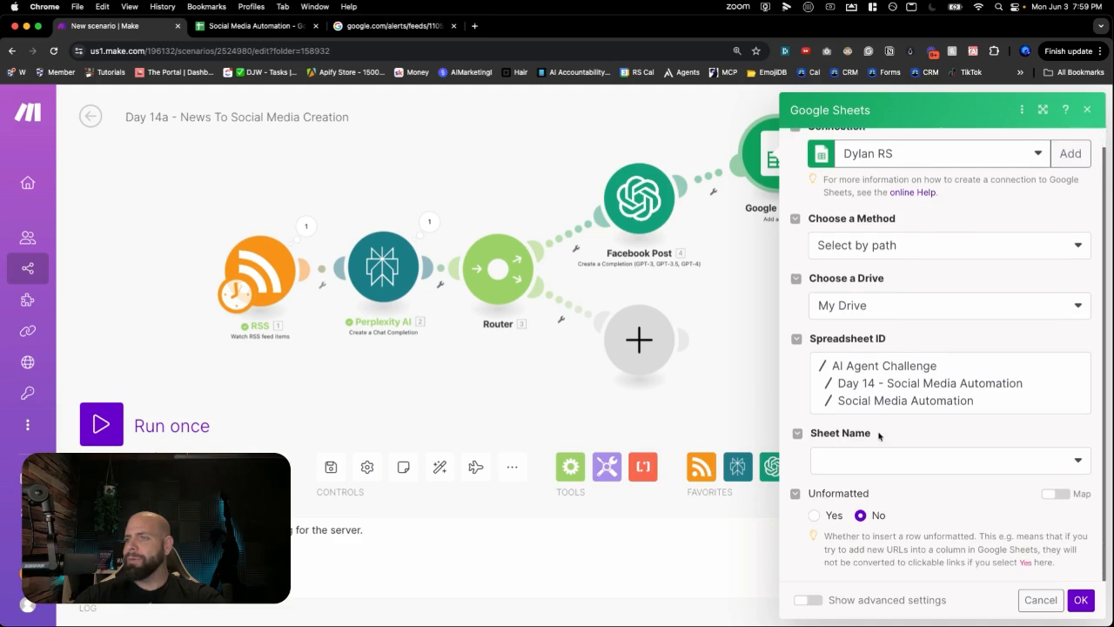
click(872, 458)
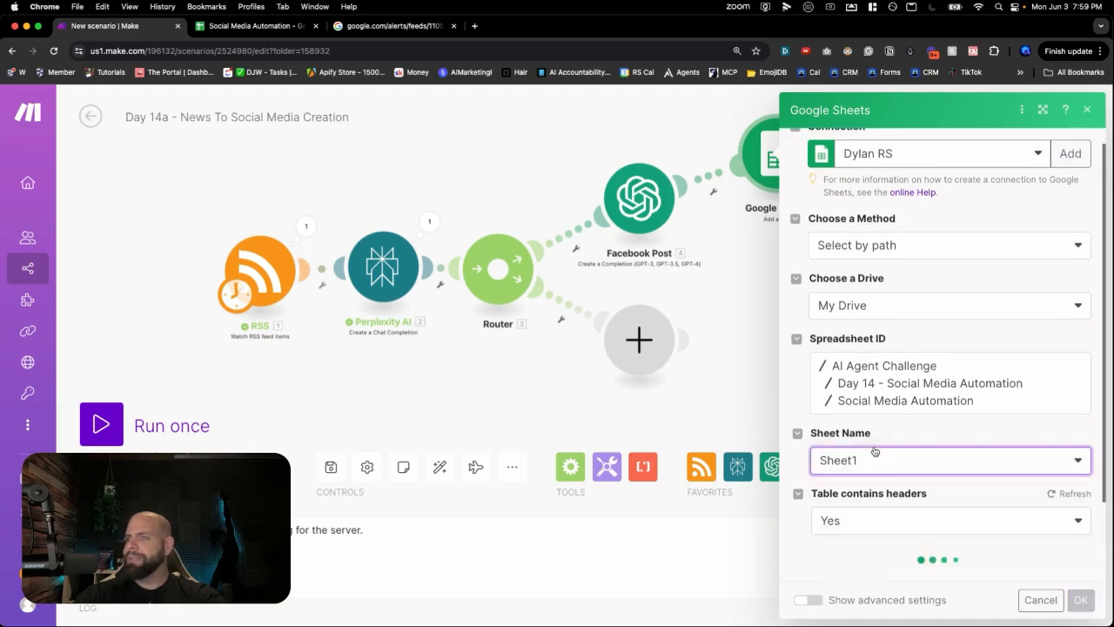
- Check the sheet's headers, then map the RSS item's URL into URL (A)
scroll(879, 439, down, 2)
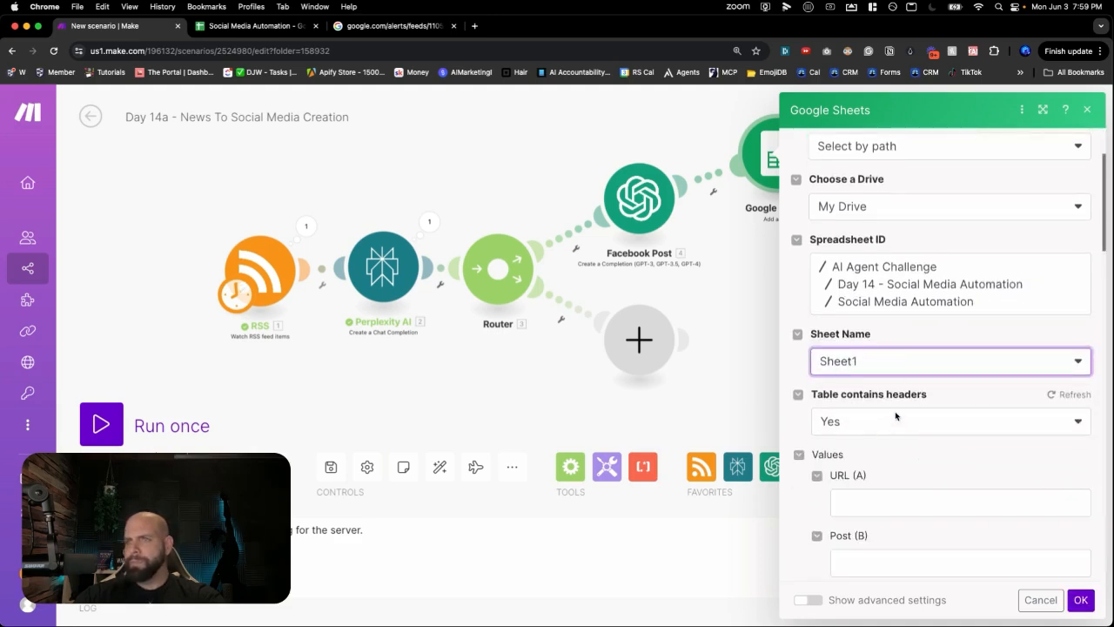
scroll(895, 418, down, 3)
scroll(869, 357, down, 4)
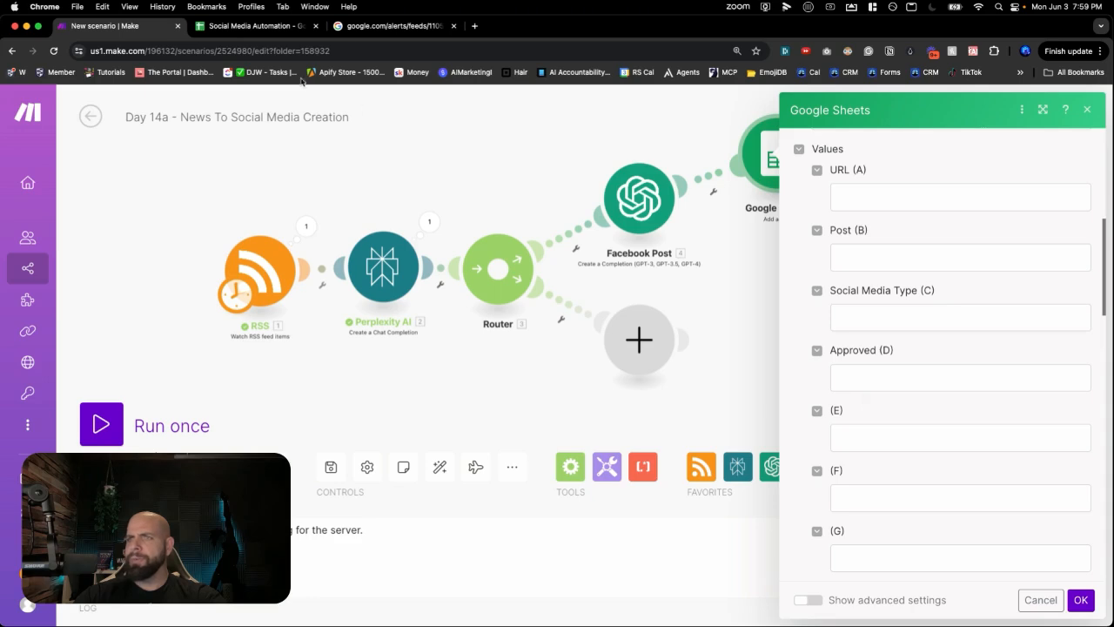
click(227, 23)
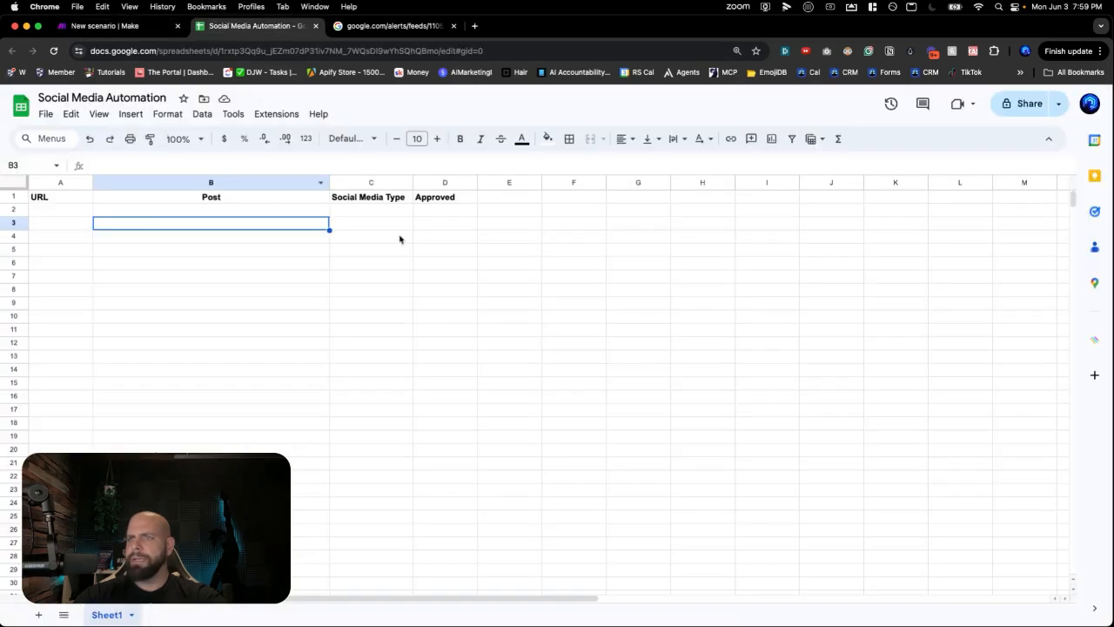
click(83, 26)
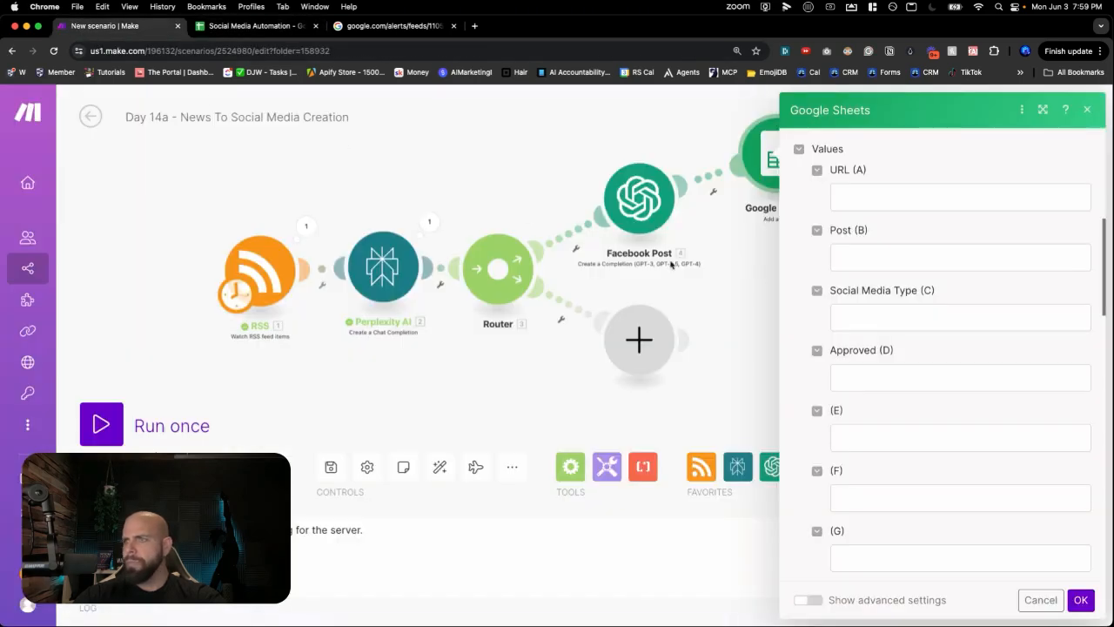
click(865, 200)
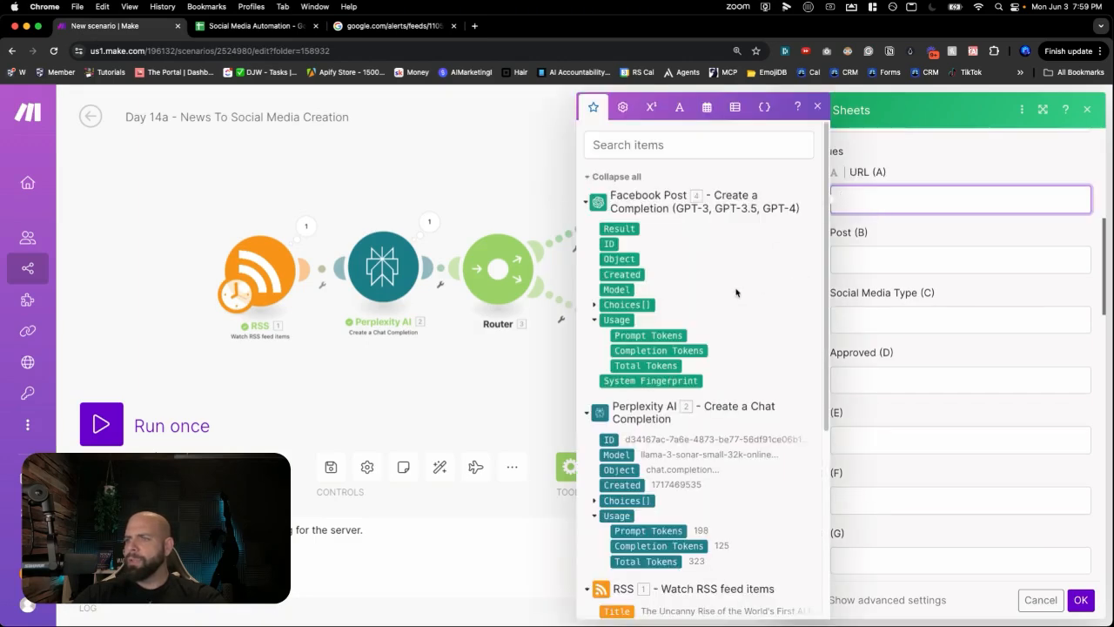
scroll(696, 339, down, 3)
scroll(650, 487, down, 1)
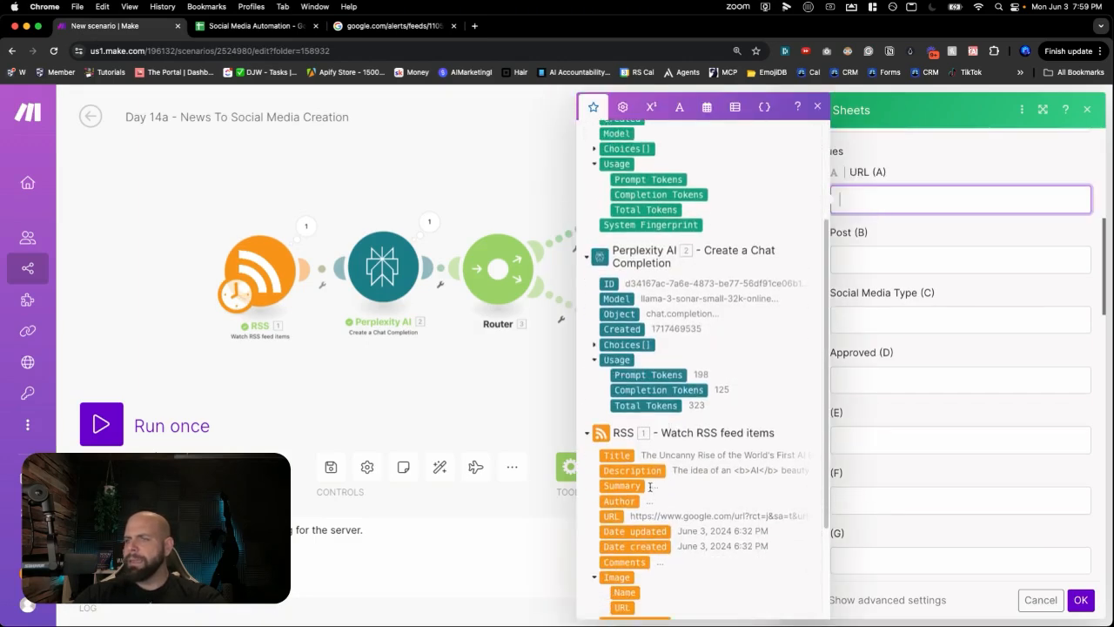
click(614, 519)
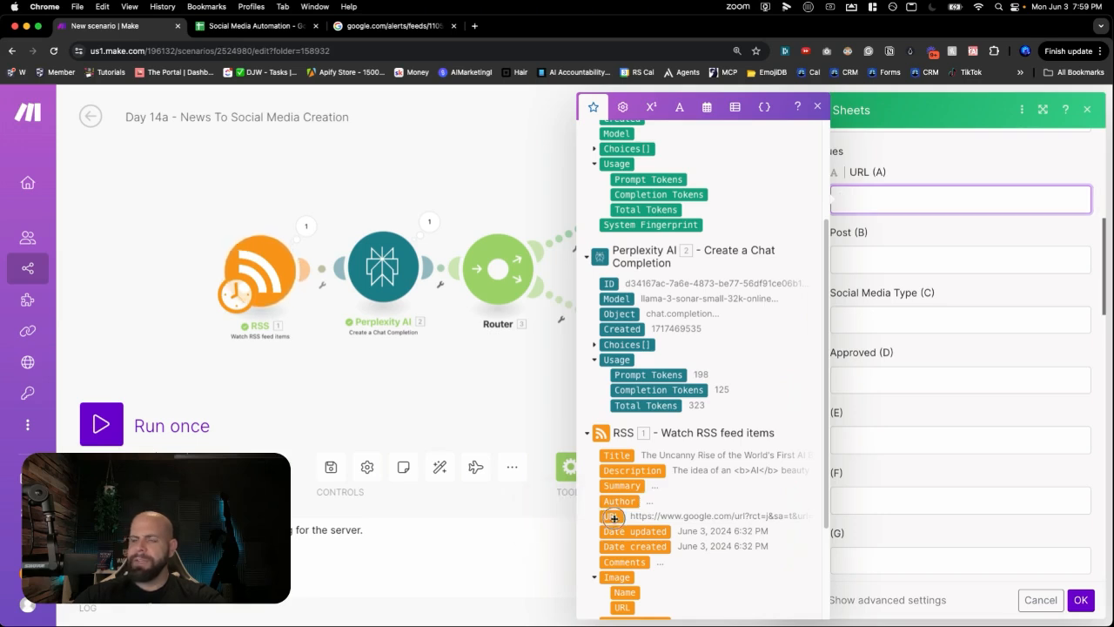
- Map Facebook Post's Message Content into Post (B), set Social Media Type (C) to 'Facebook', and save
click(874, 263)
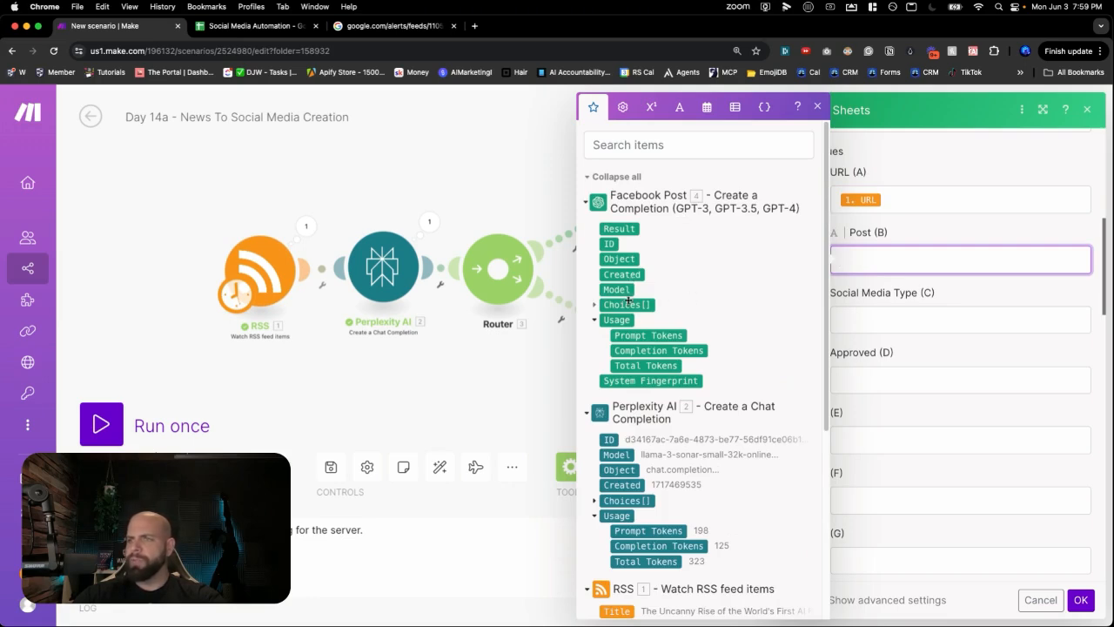
click(595, 305)
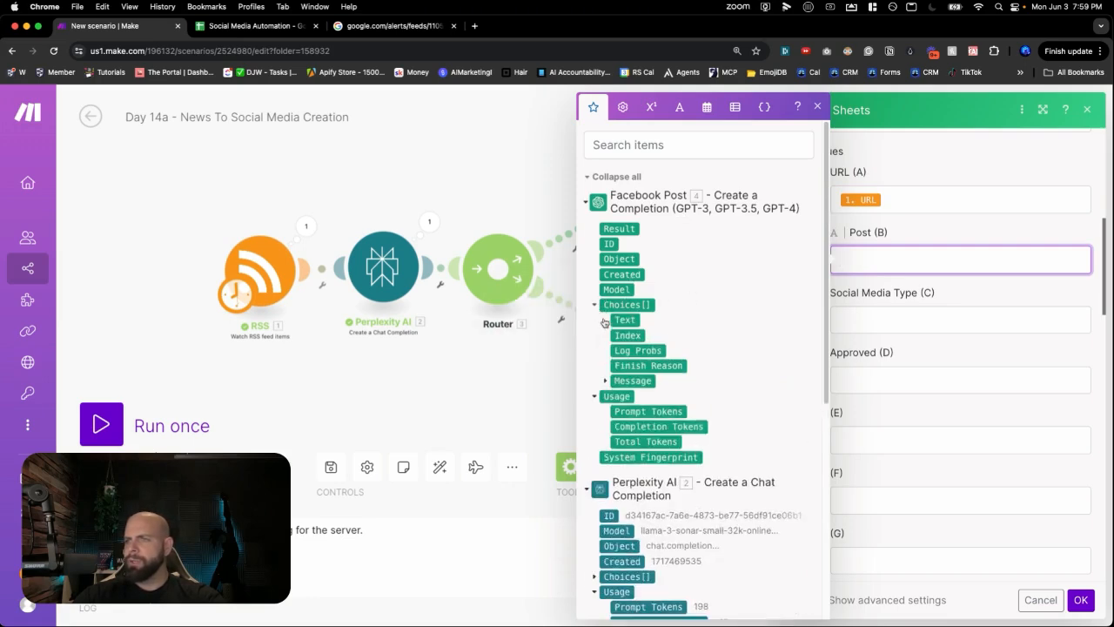
click(607, 381)
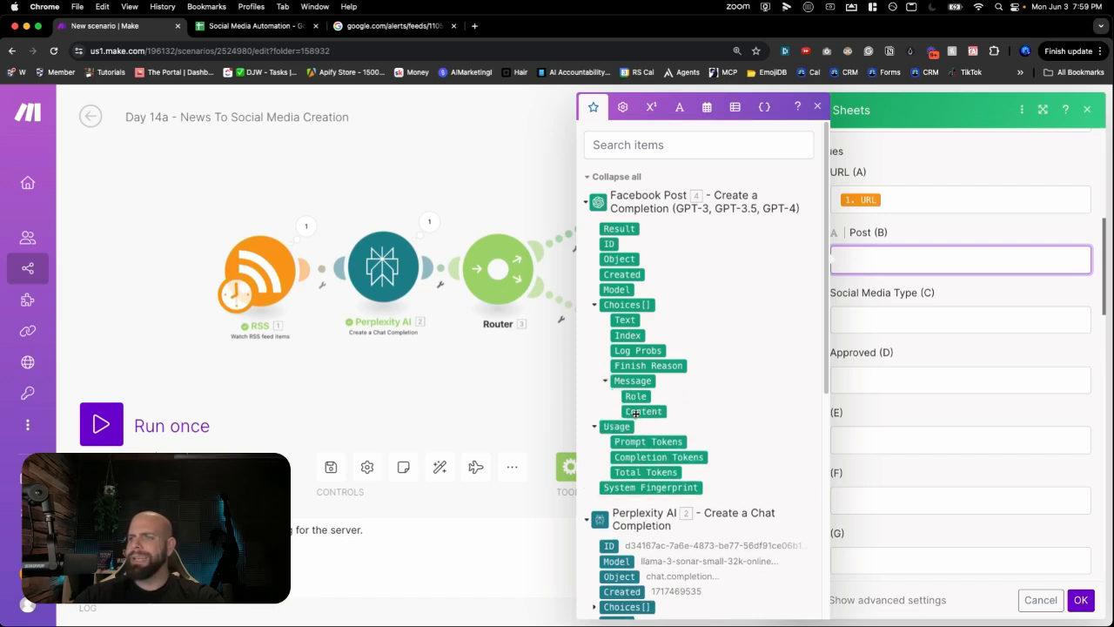
click(639, 412)
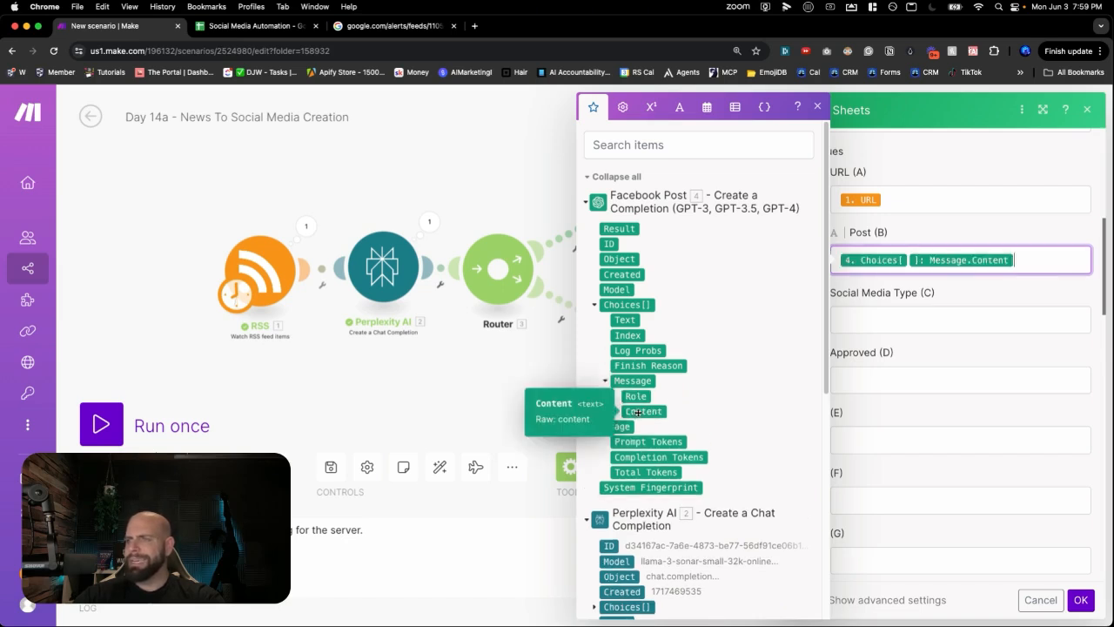
click(856, 322)
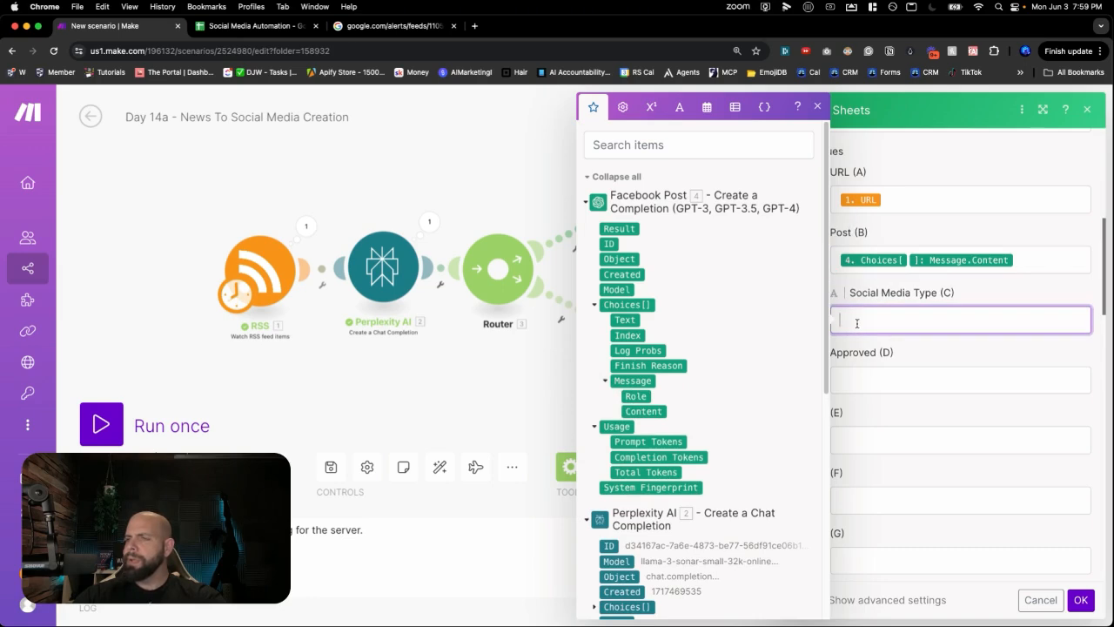
text(Fac)
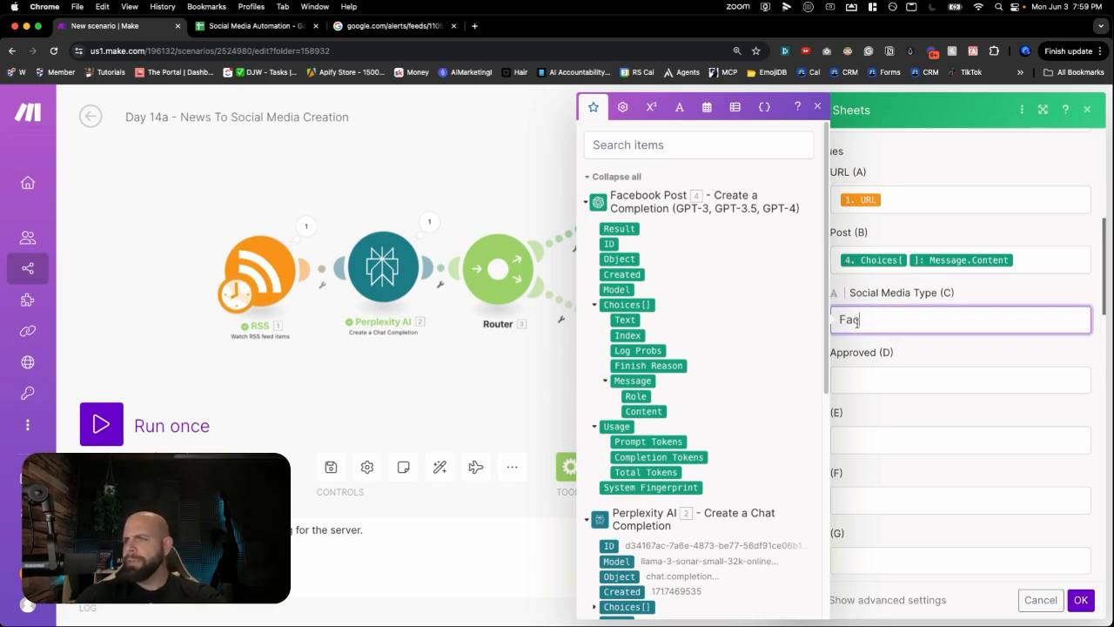
text(ebook)
click(898, 352)
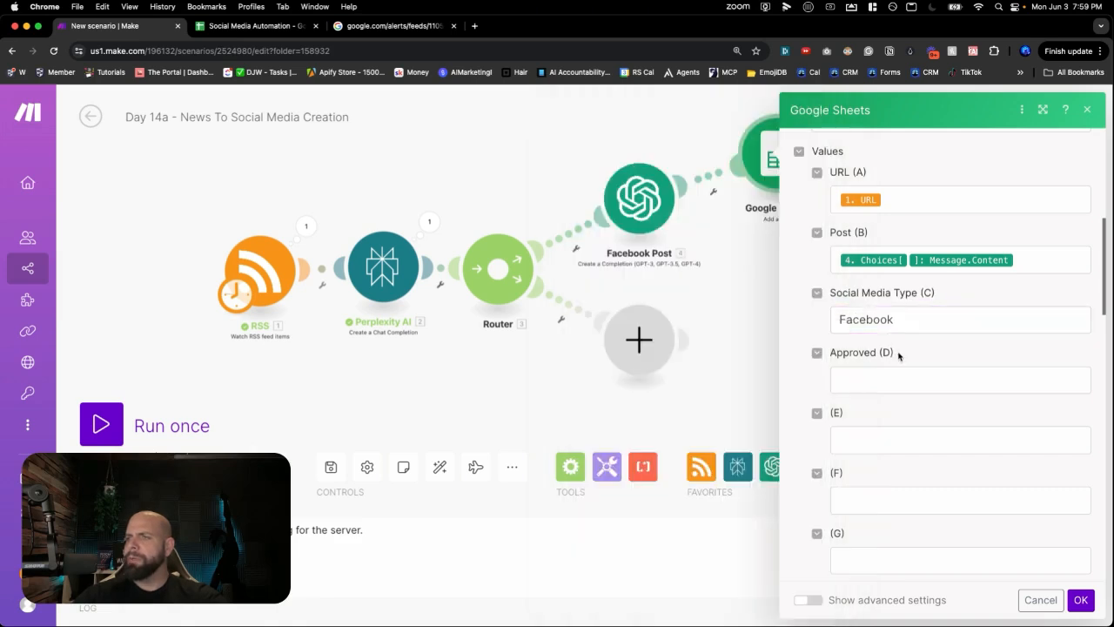
click(1081, 600)
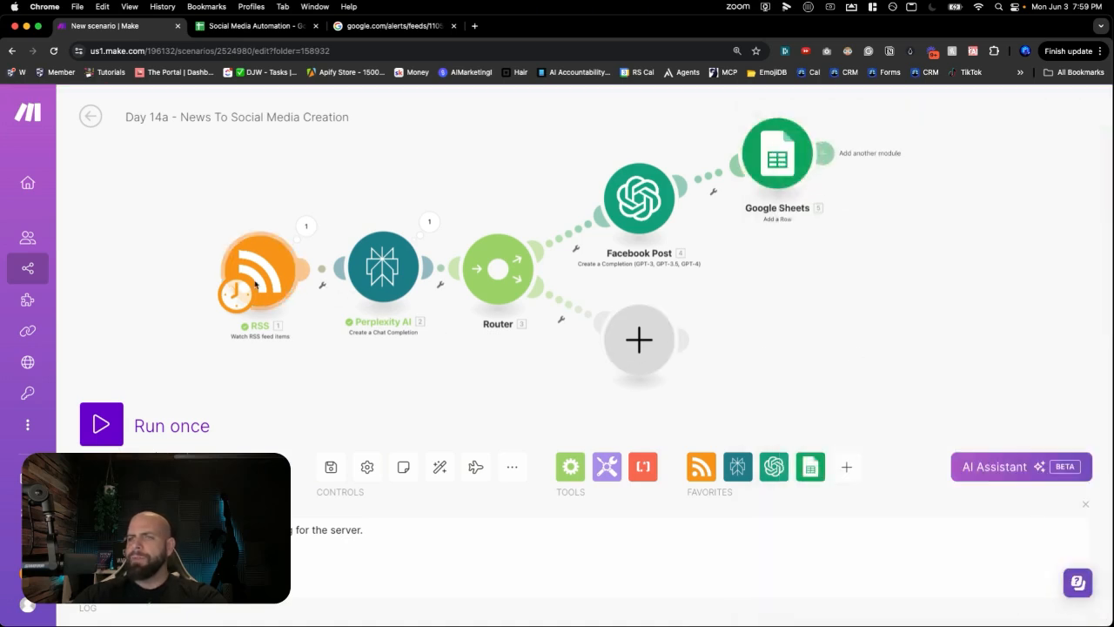
- Save, start the RSS trigger from the top feed item, and run the scenario once
click(333, 476)
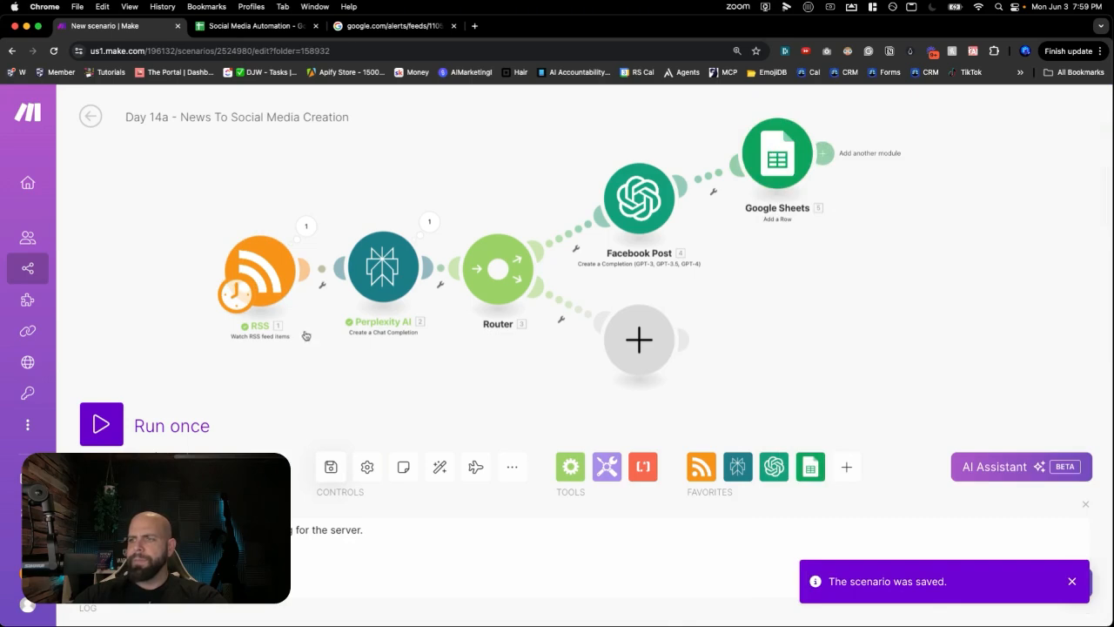
right_click(281, 280)
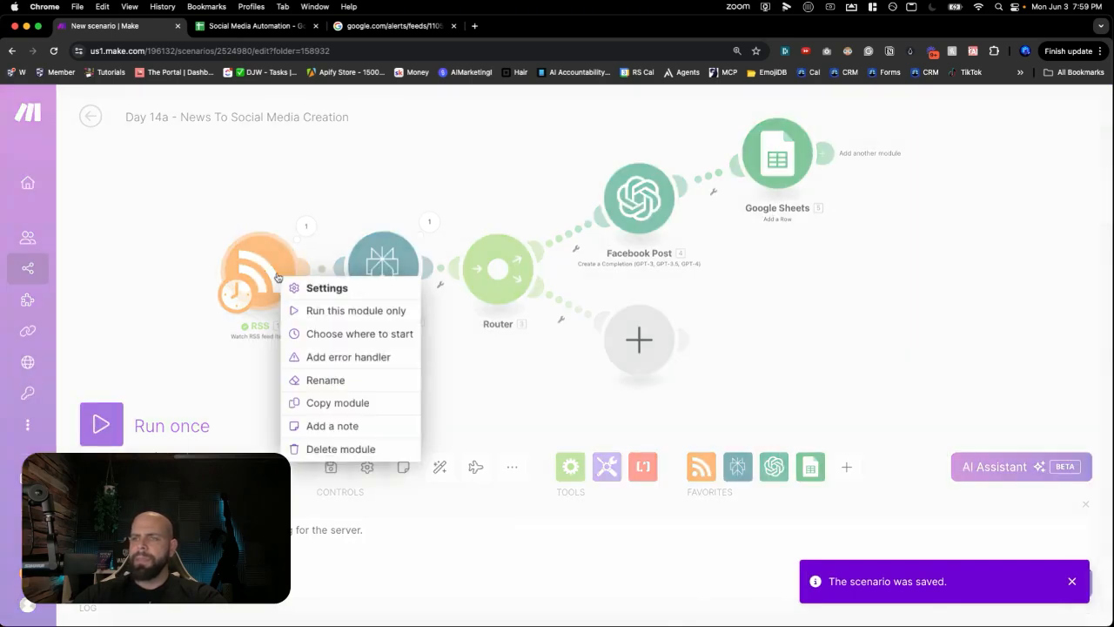
click(307, 334)
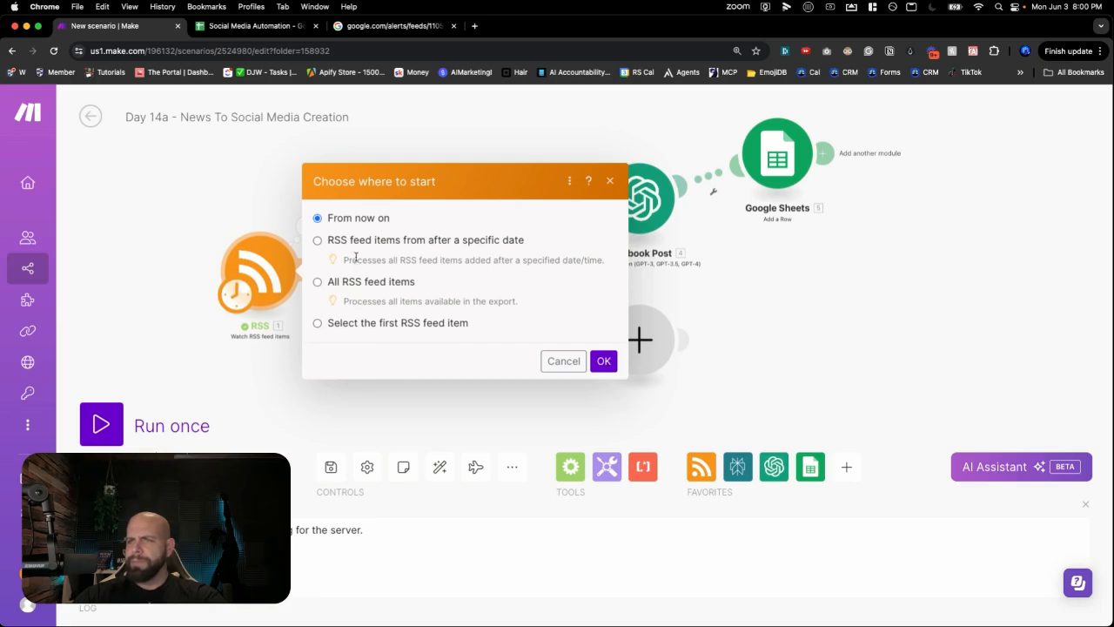
click(354, 321)
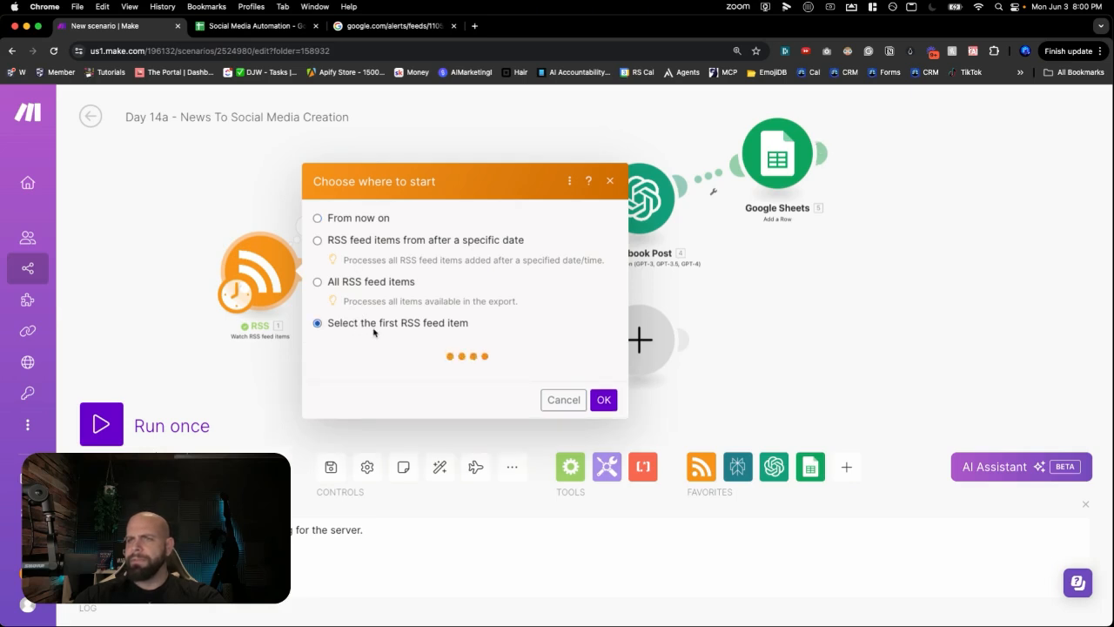
click(384, 308)
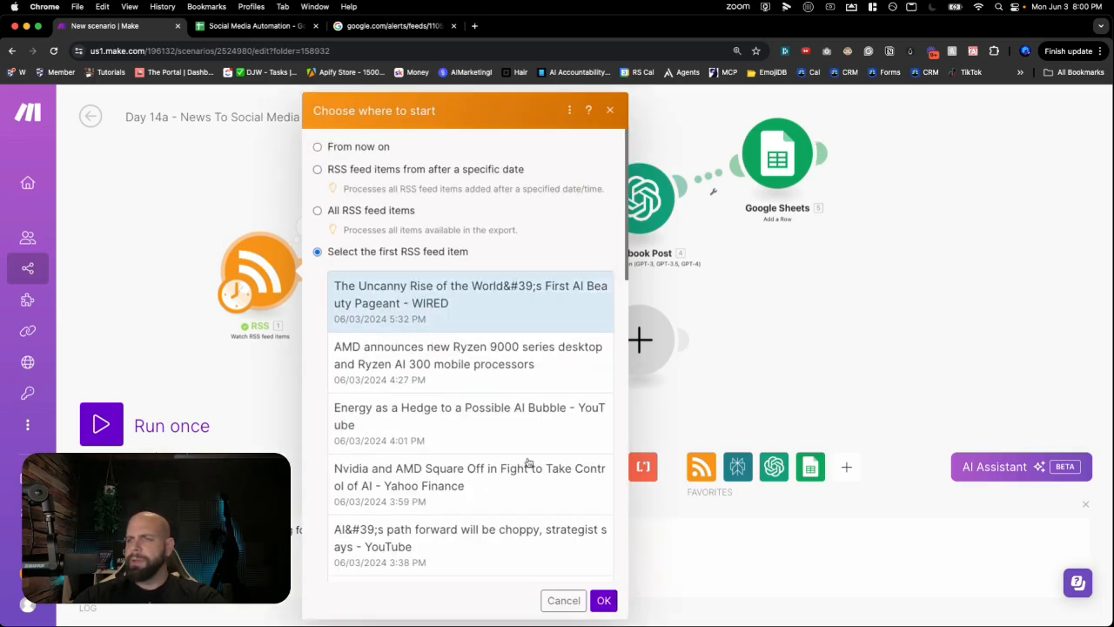
click(603, 600)
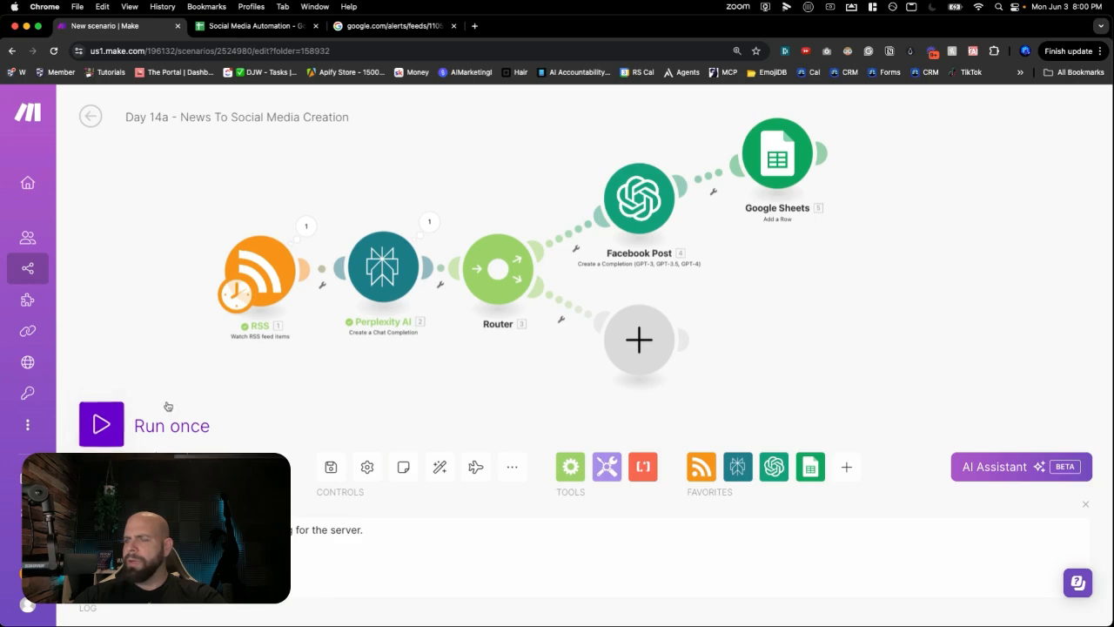
click(126, 422)
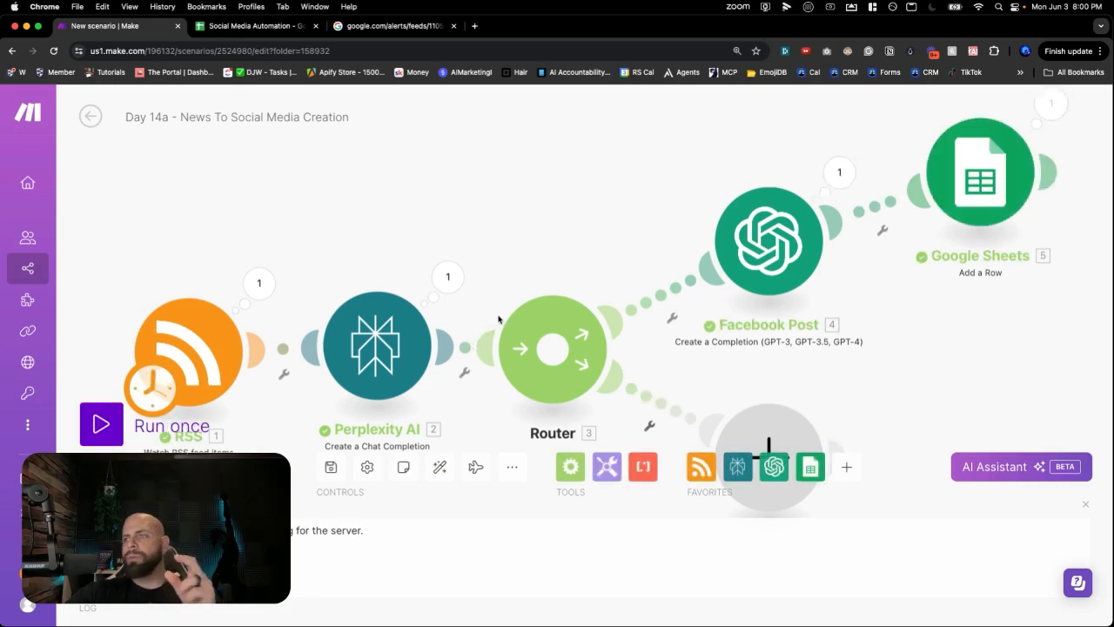
click(272, 31)
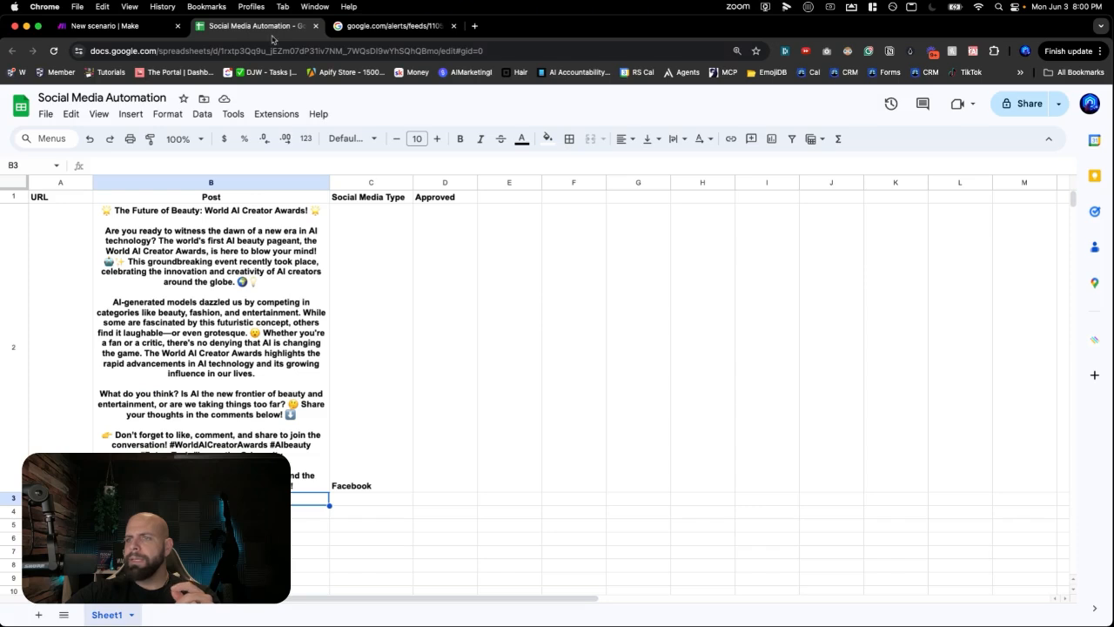
- Review row 2's generated post text, article URL and 'Facebook' platform value
click(178, 327)
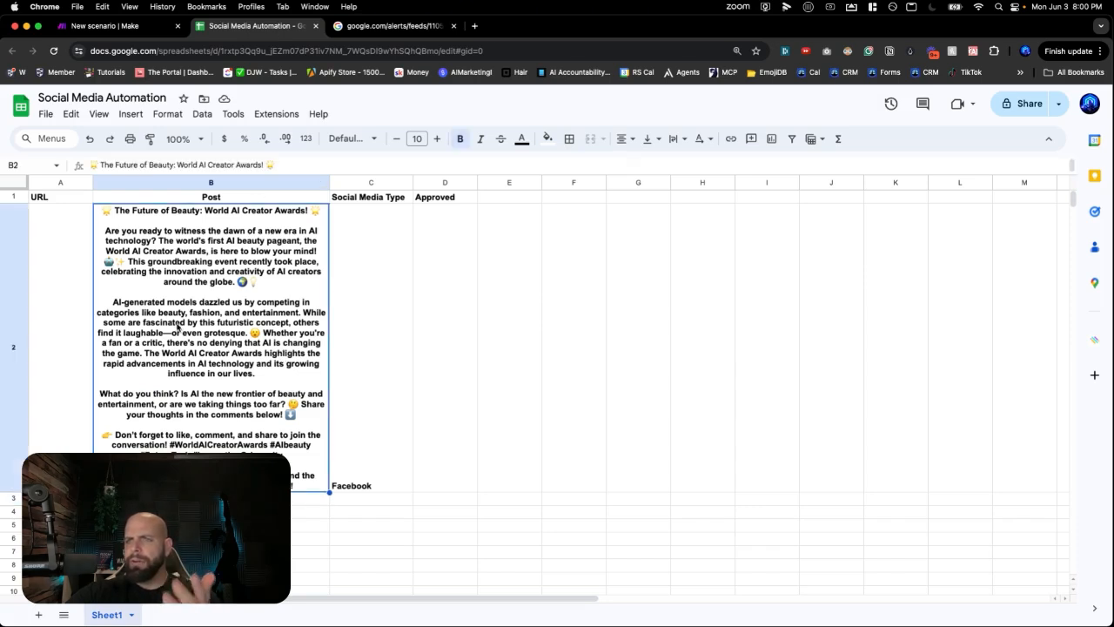
click(58, 371)
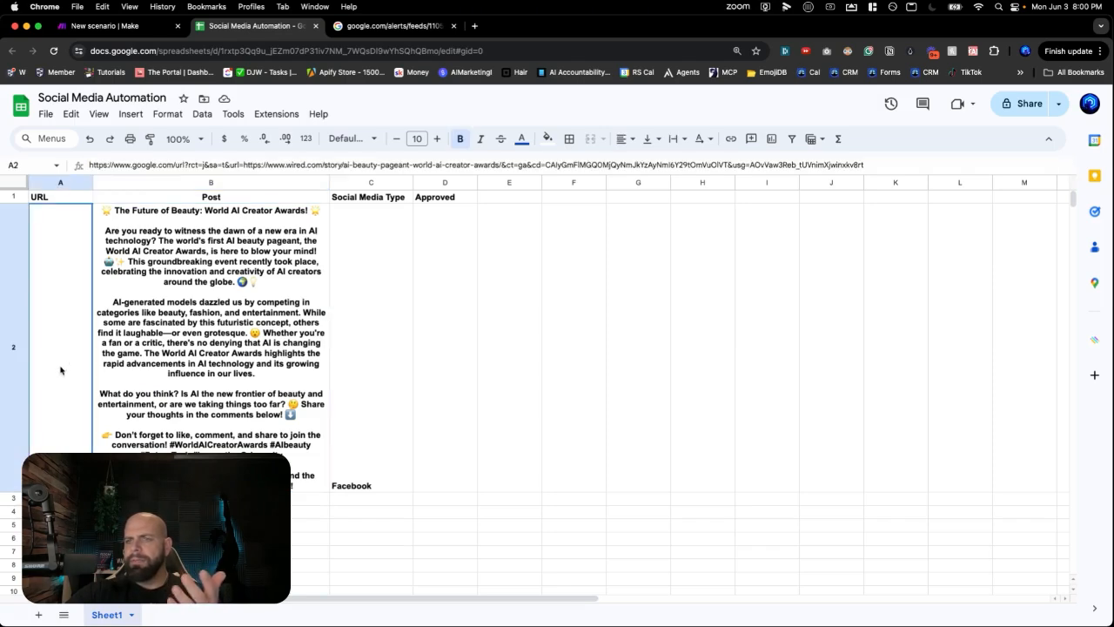
click(364, 374)
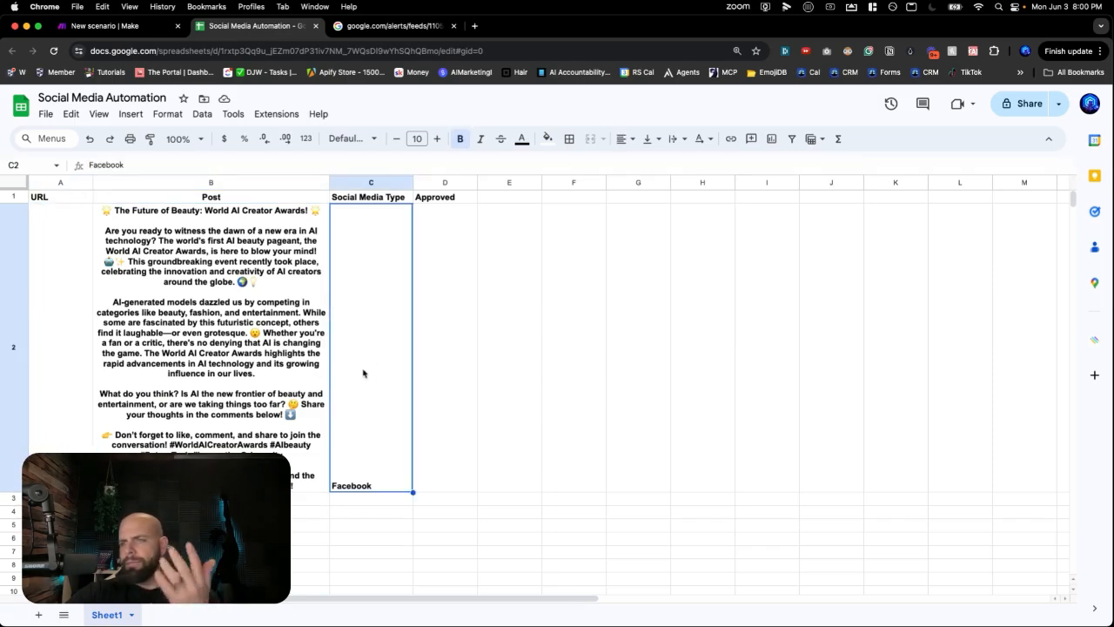
- Change the C1 header to 'Social Media Platform' and widen column C
click(390, 196)
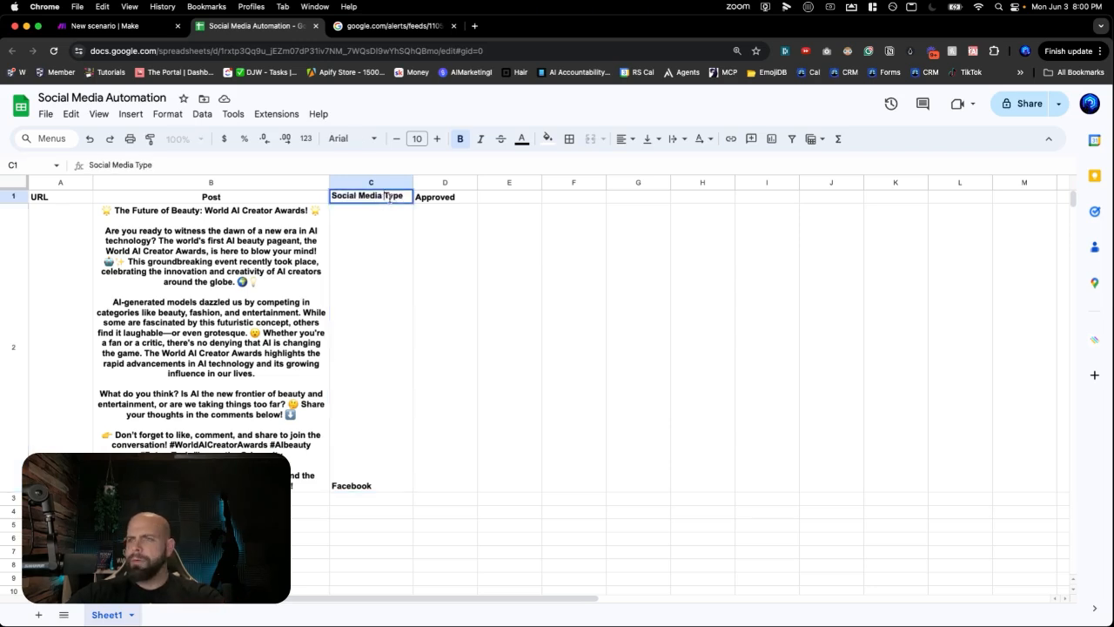
double_click(390, 196)
text(Plat)
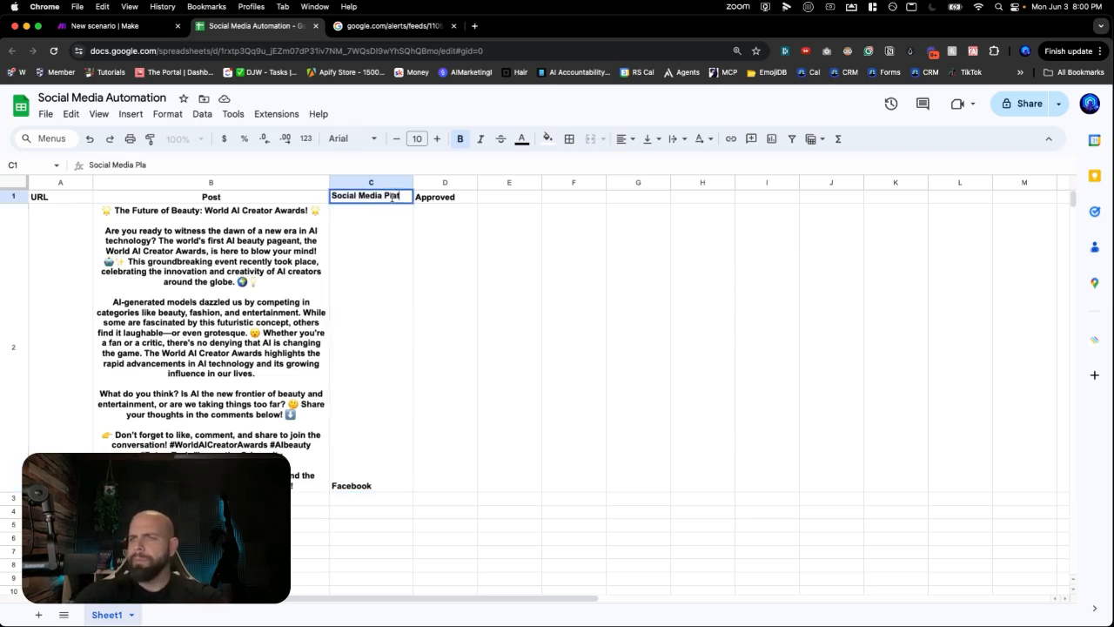
text(form)
key(Return)
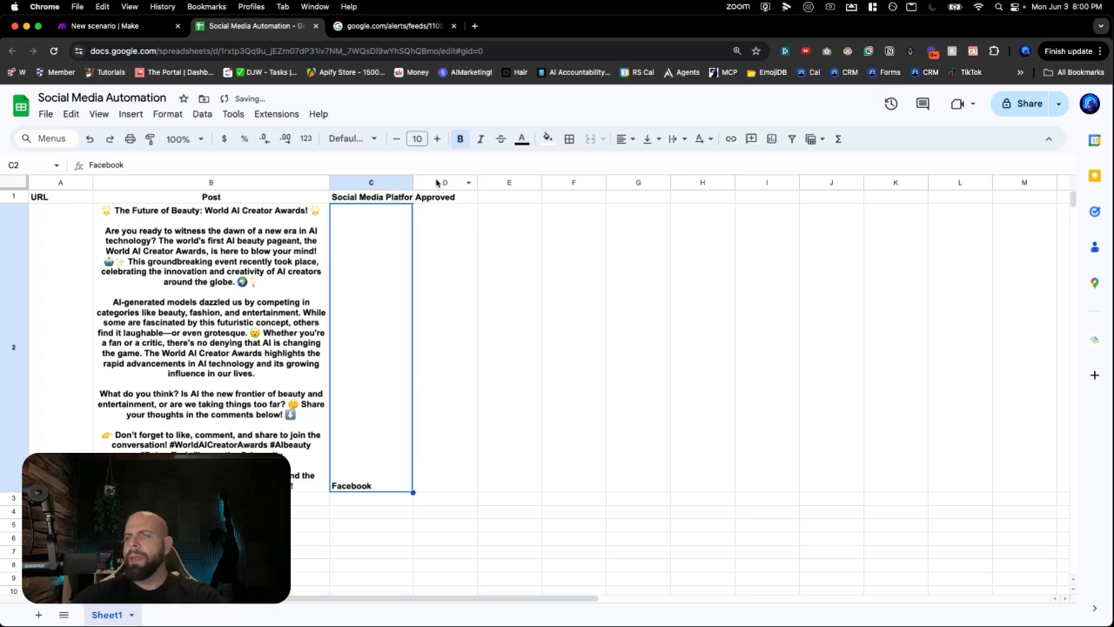
drag(414, 183, 442, 183)
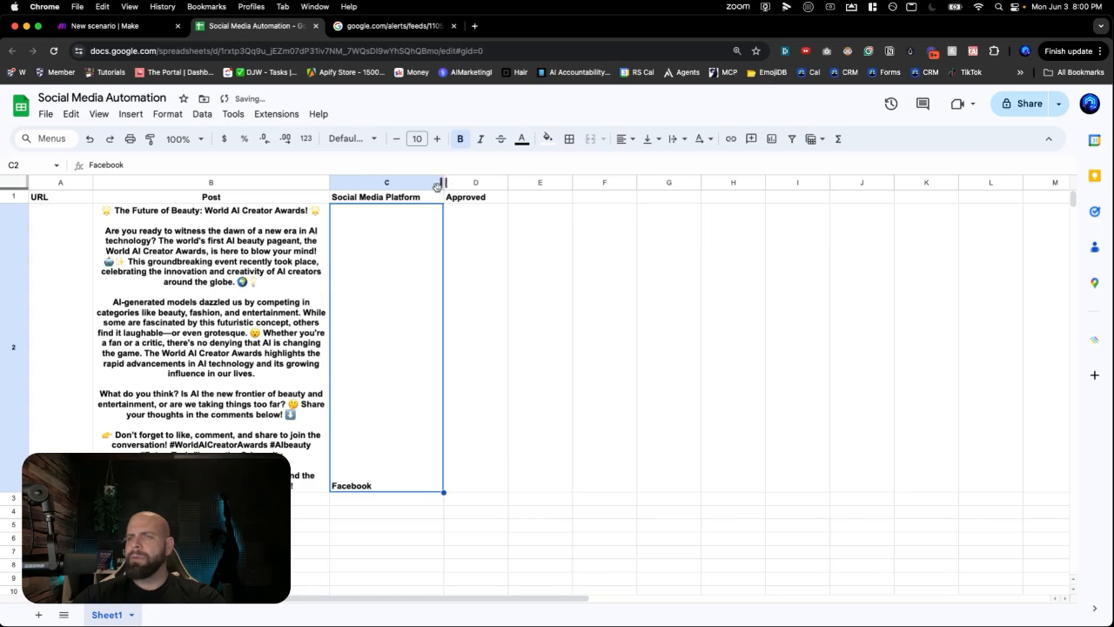
- Duplicate the Facebook Post and Google Sheets modules and delete the empty branch placeholder
click(131, 26)
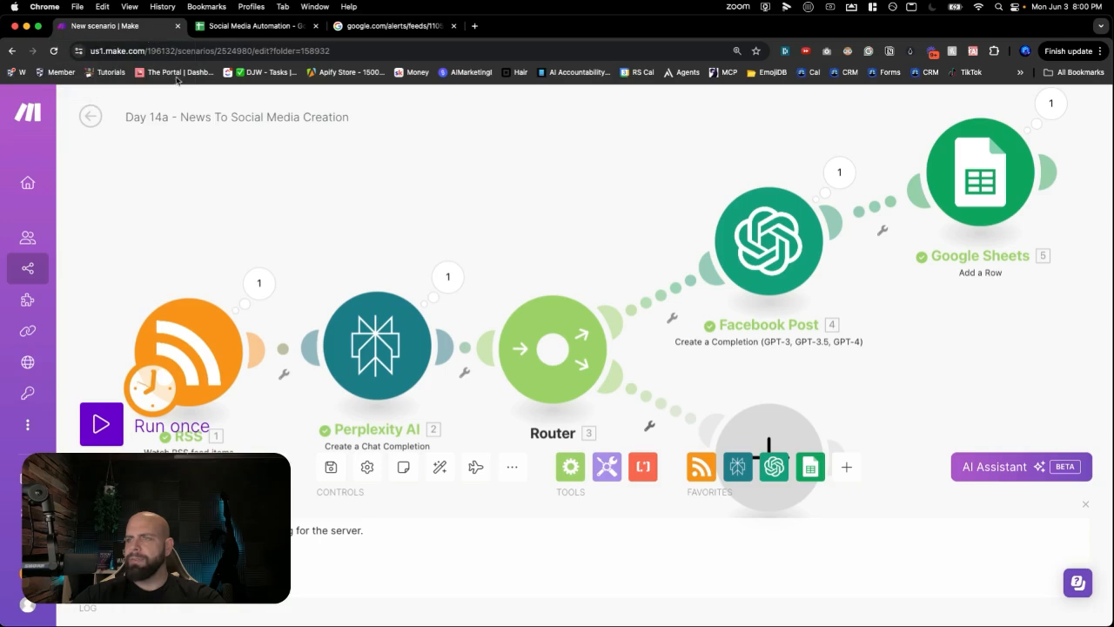
drag(559, 217, 455, 189)
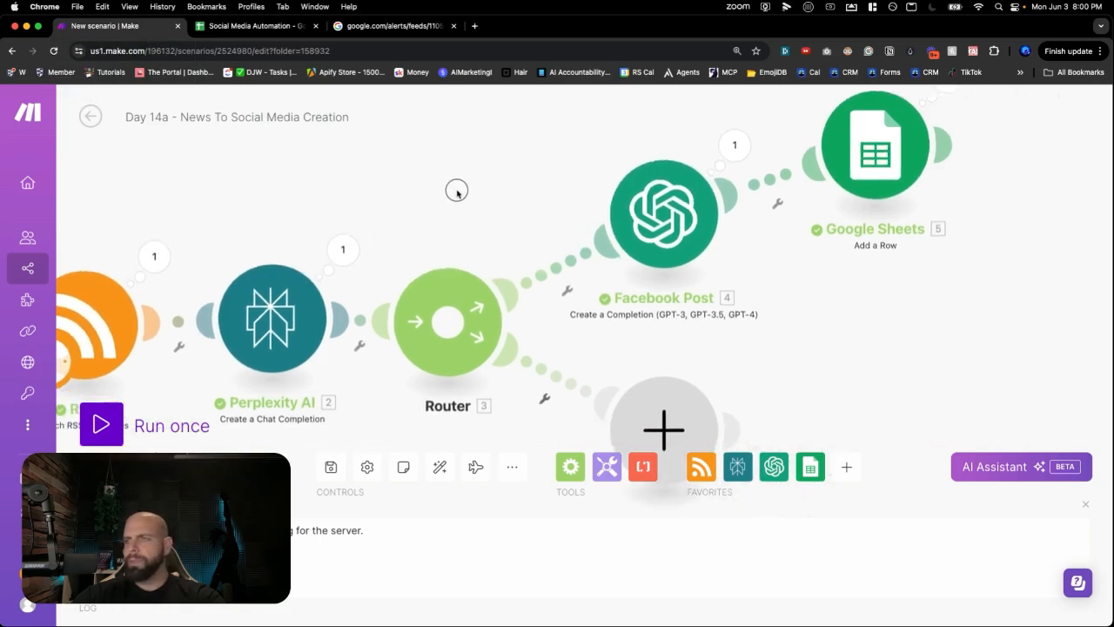
scroll(660, 341, down, 2)
drag(747, 377, 706, 339)
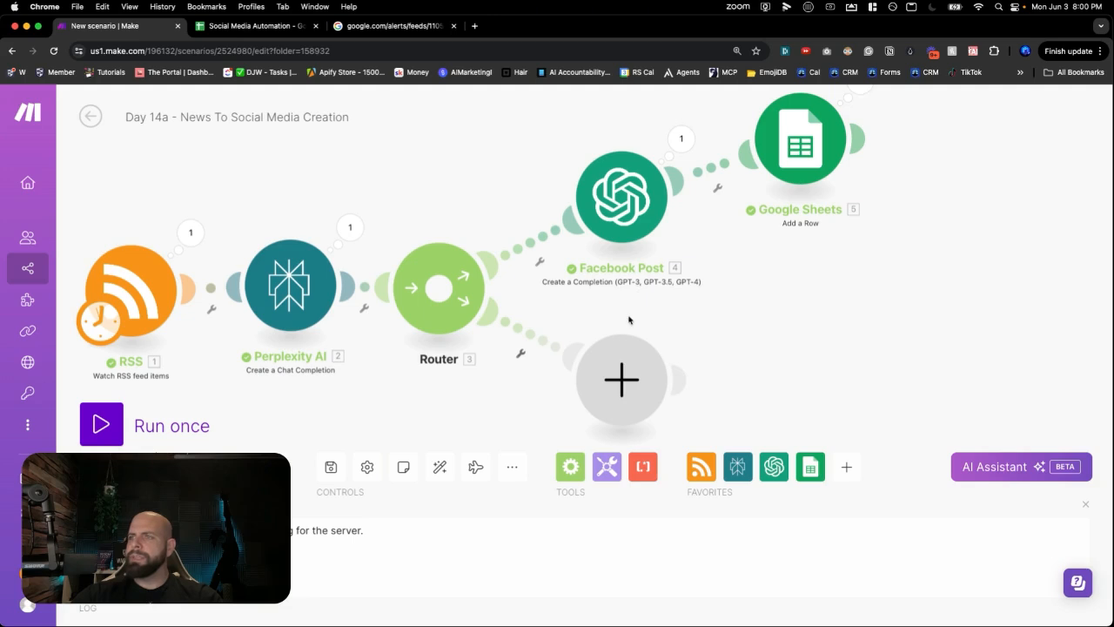
drag(828, 273, 884, 297)
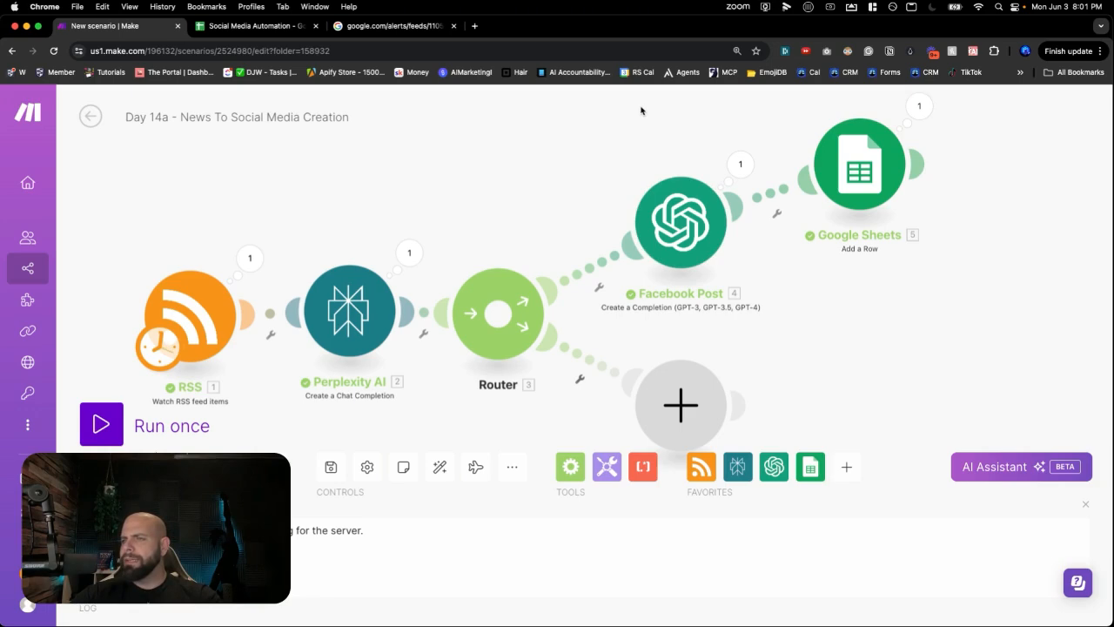
drag(641, 109, 875, 270)
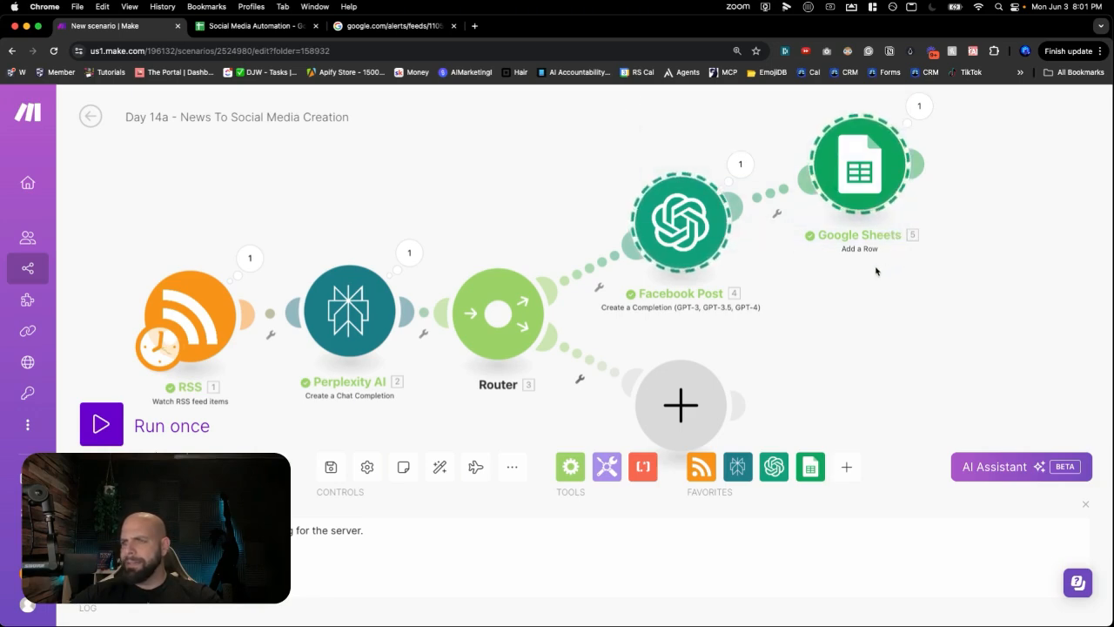
key(super+v)
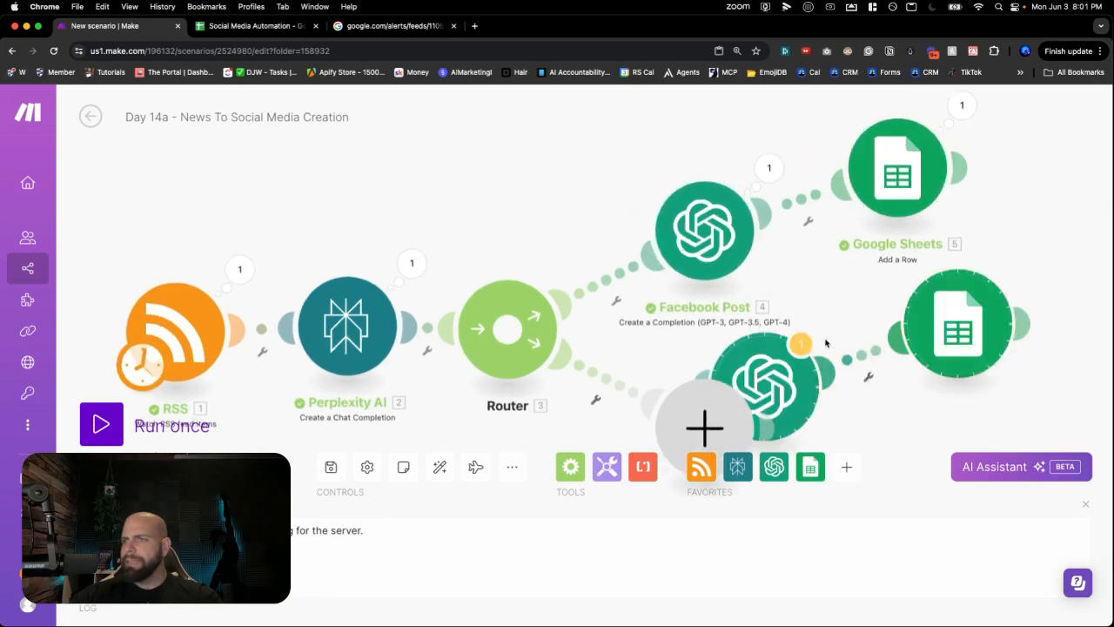
right_click(685, 320)
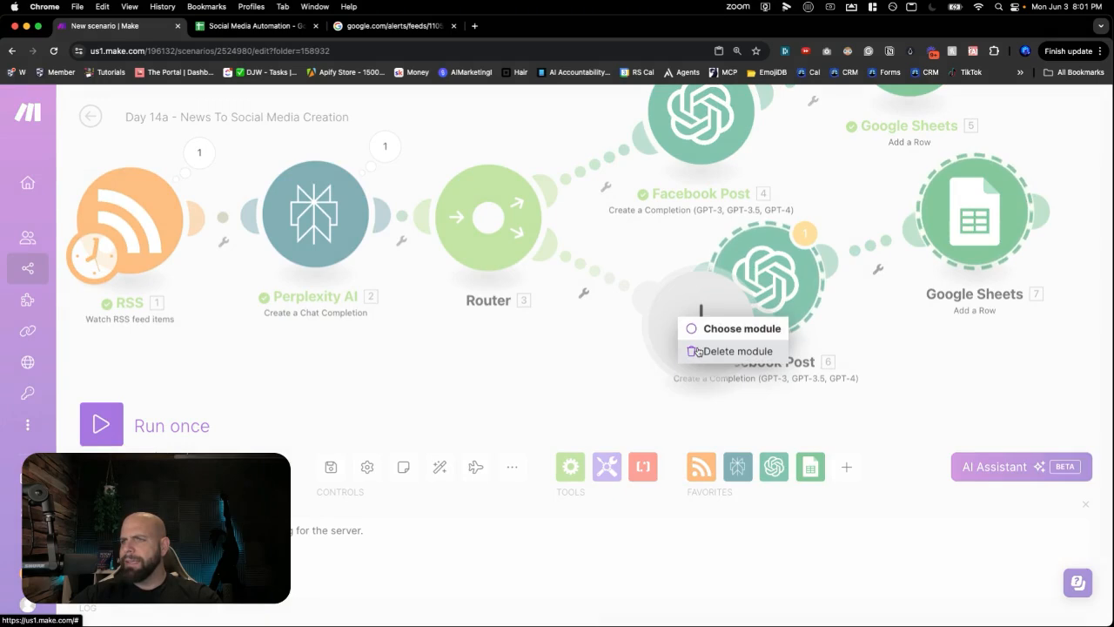
click(697, 350)
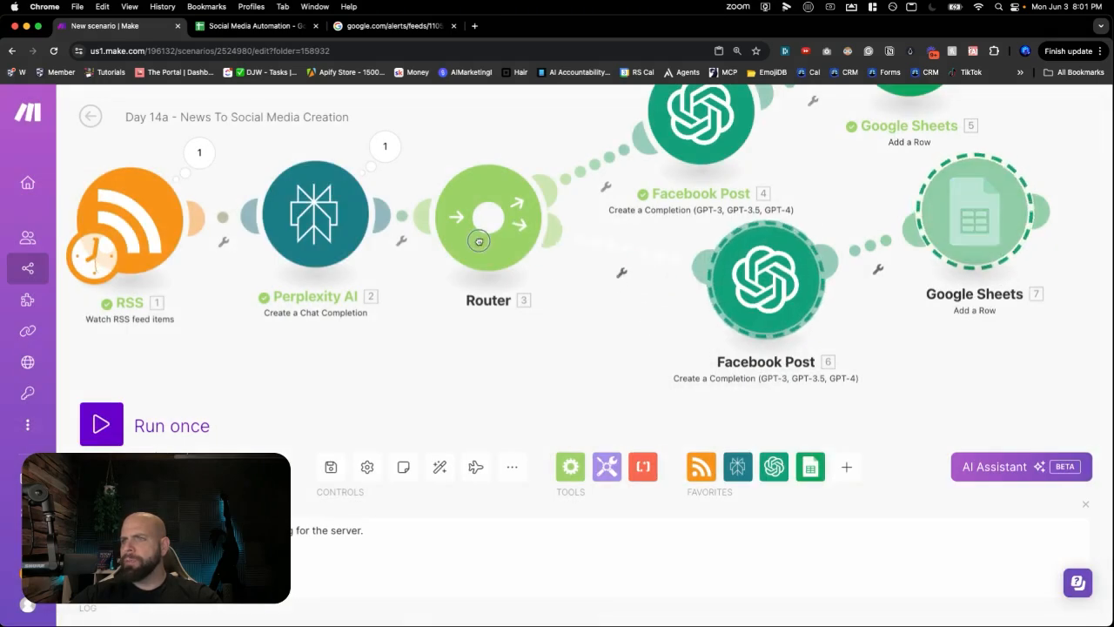
- Move the copied pair onto the router's lower branch and rename the post module 'IG Post'
drag(963, 229, 945, 284)
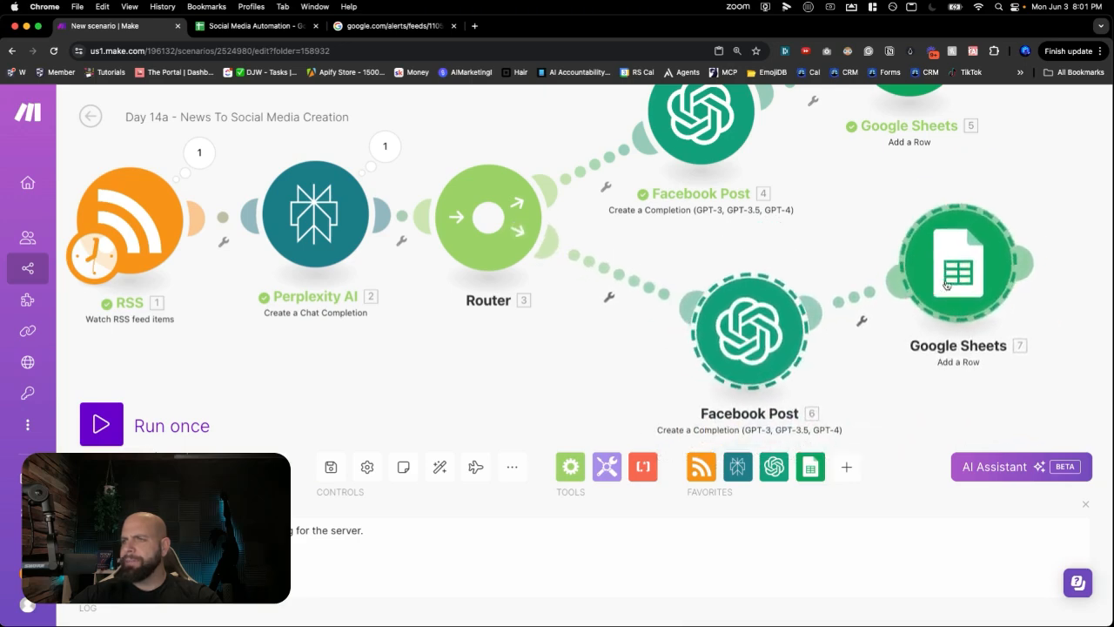
right_click(752, 356)
click(788, 435)
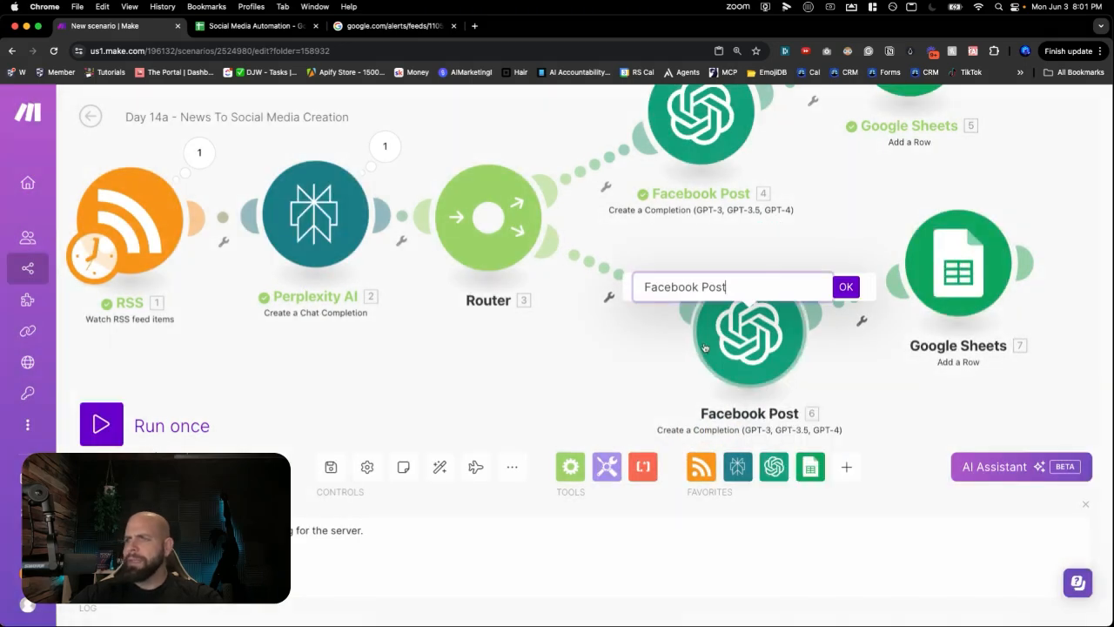
double_click(666, 286)
text(Ins)
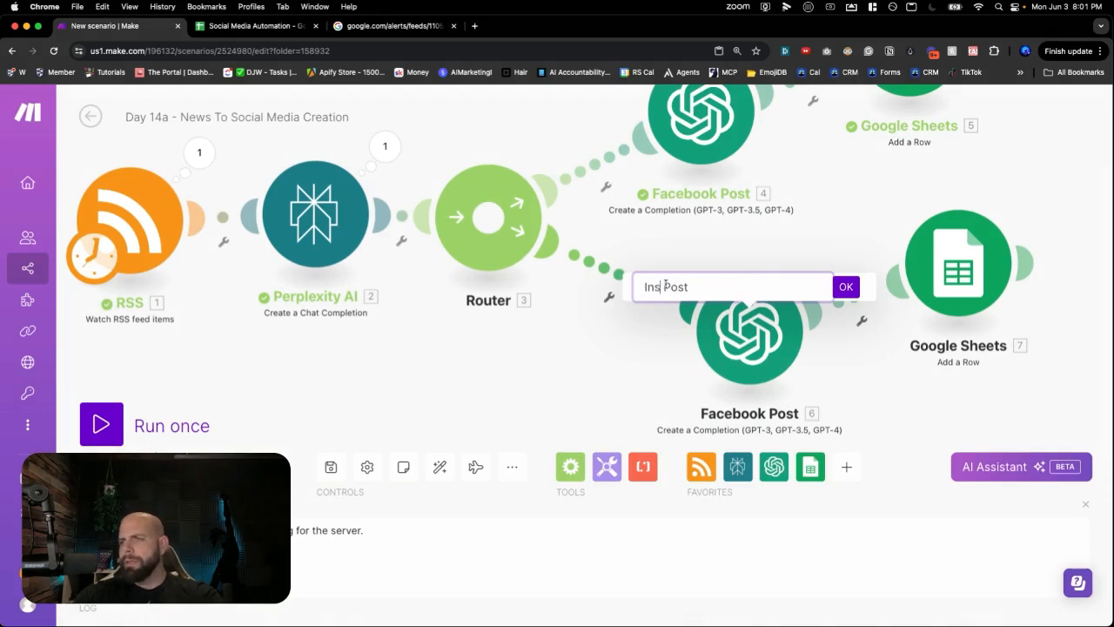
key(BackSpace)
key(BackSpace)
text(G)
click(845, 287)
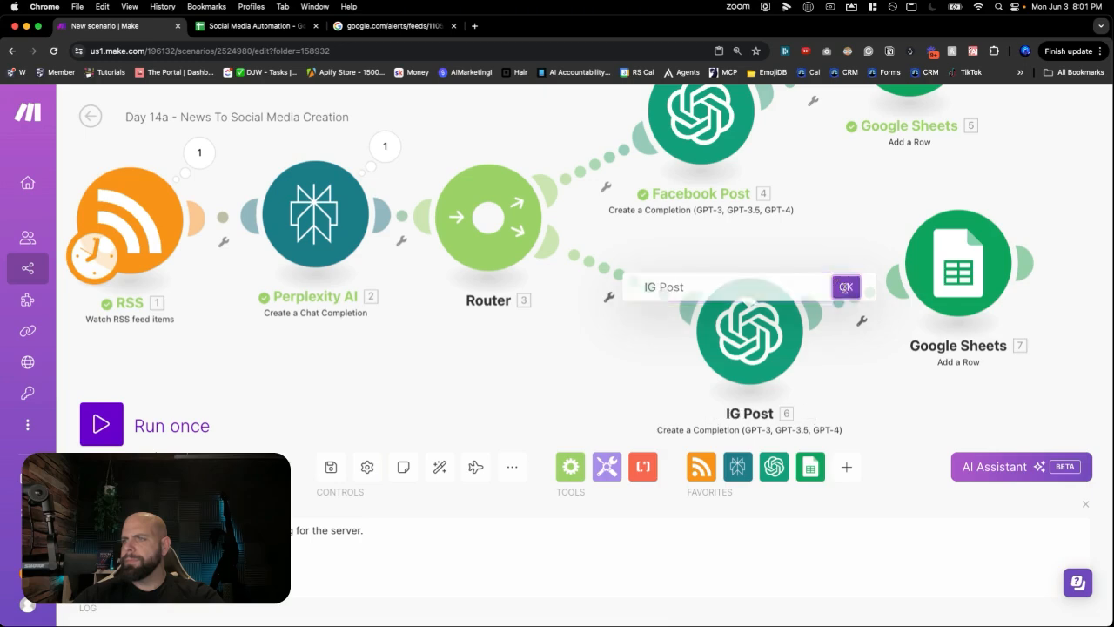
drag(963, 275, 1003, 318)
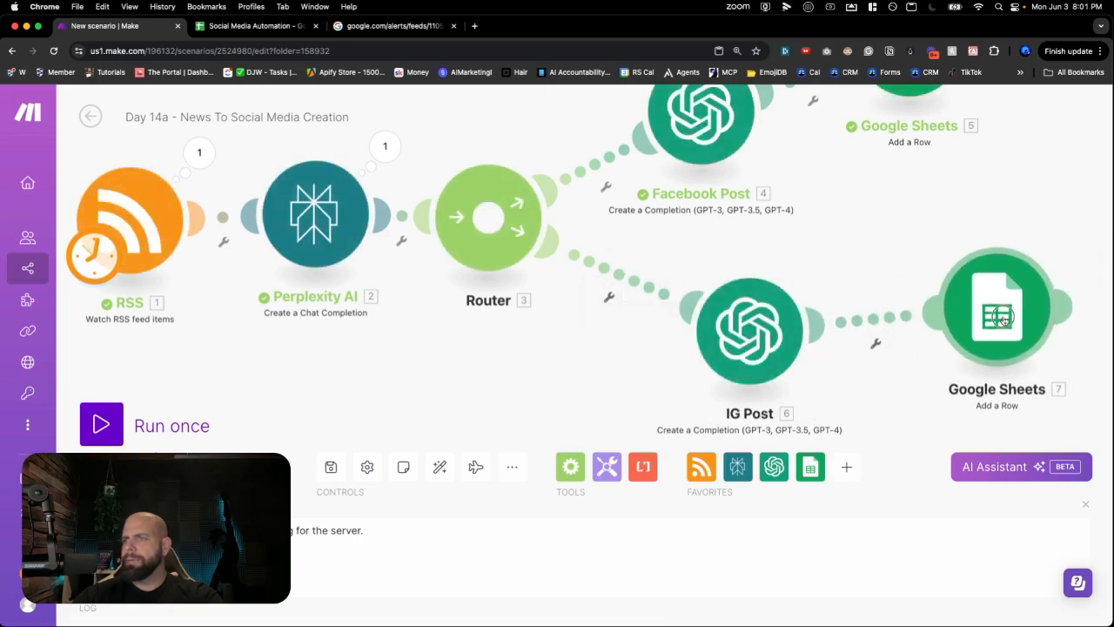
click(767, 337)
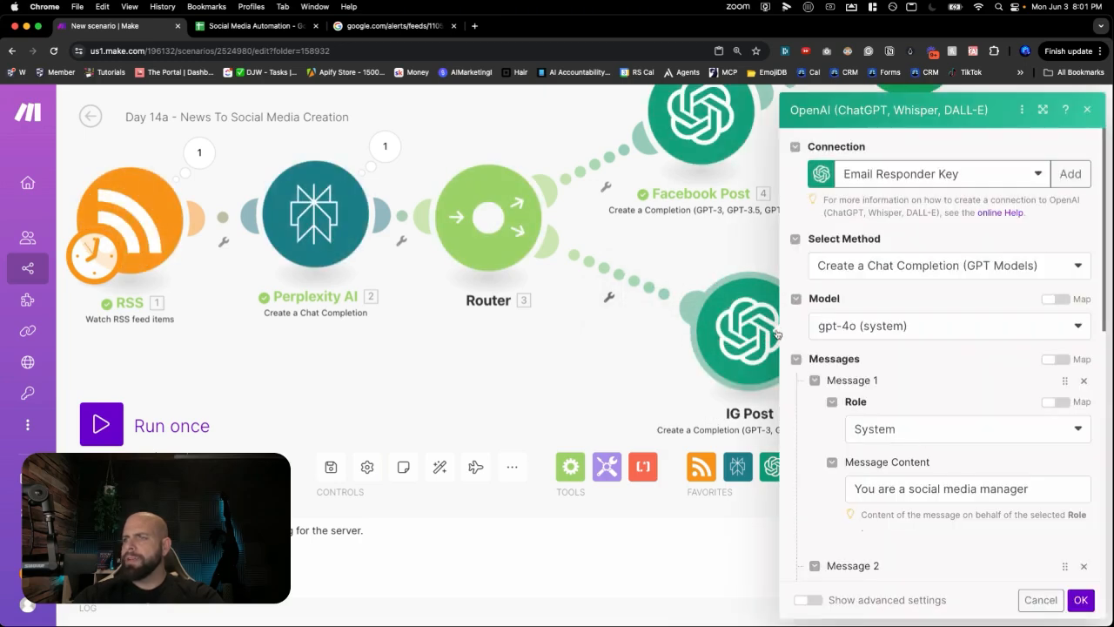
- Replace 'Facebook' with 'Instagram' in both places in the IG Post prompt
scroll(857, 318, down, 5)
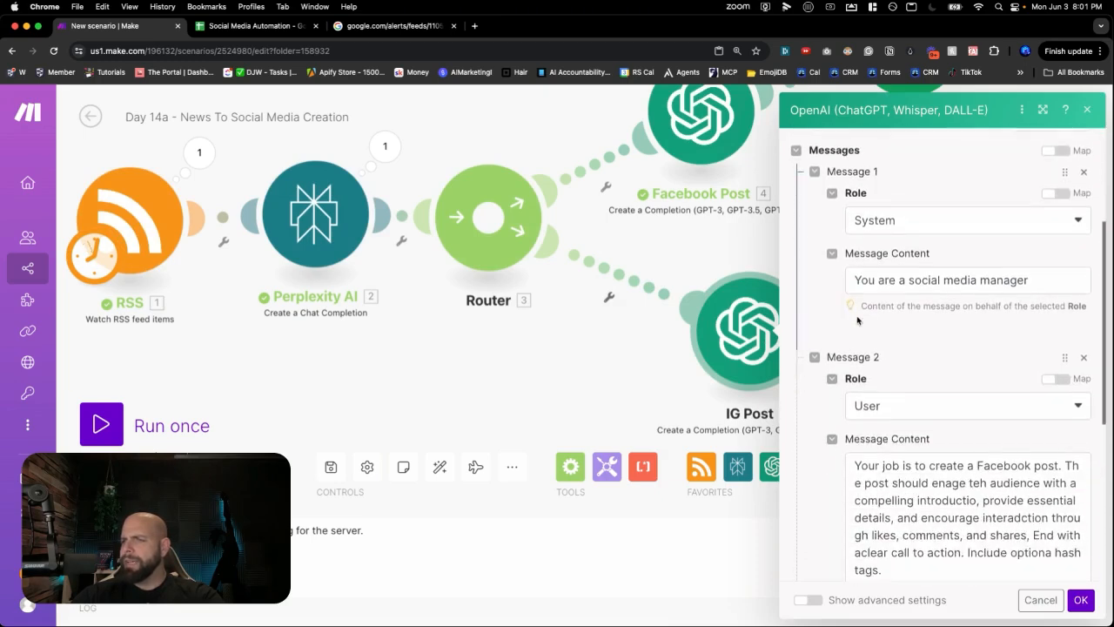
scroll(860, 324, down, 1)
double_click(1004, 439)
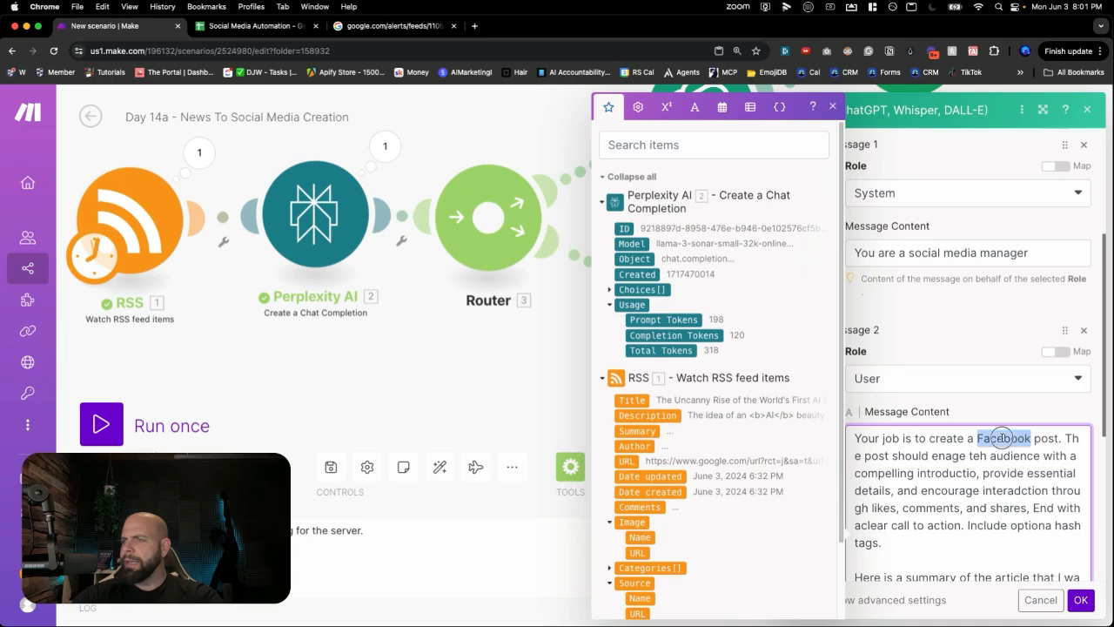
text(Instagram)
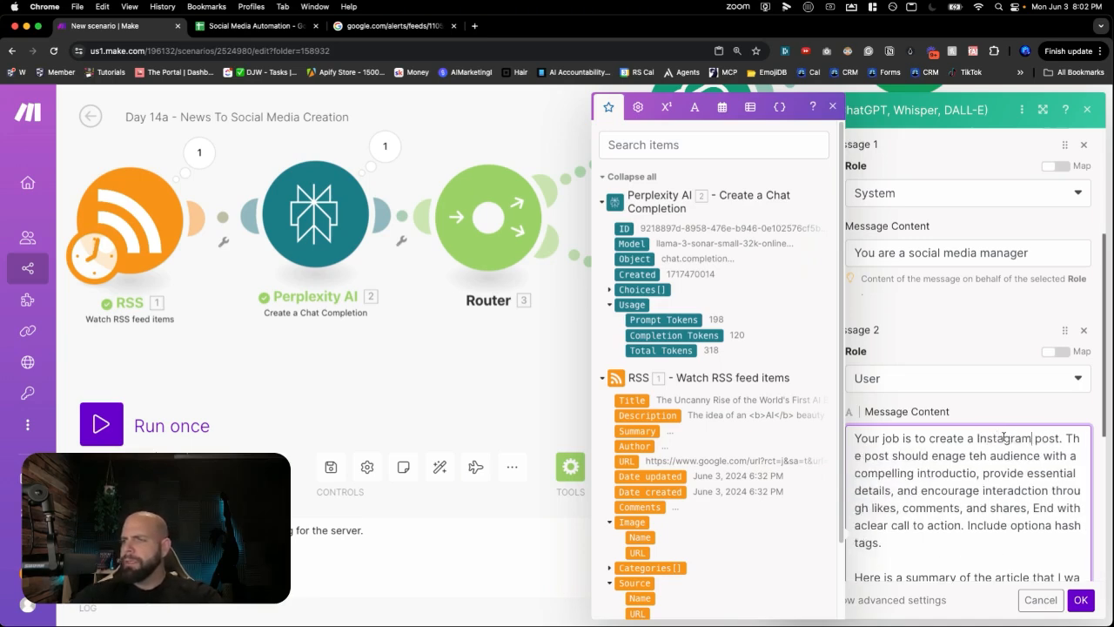
scroll(987, 487, down, 3)
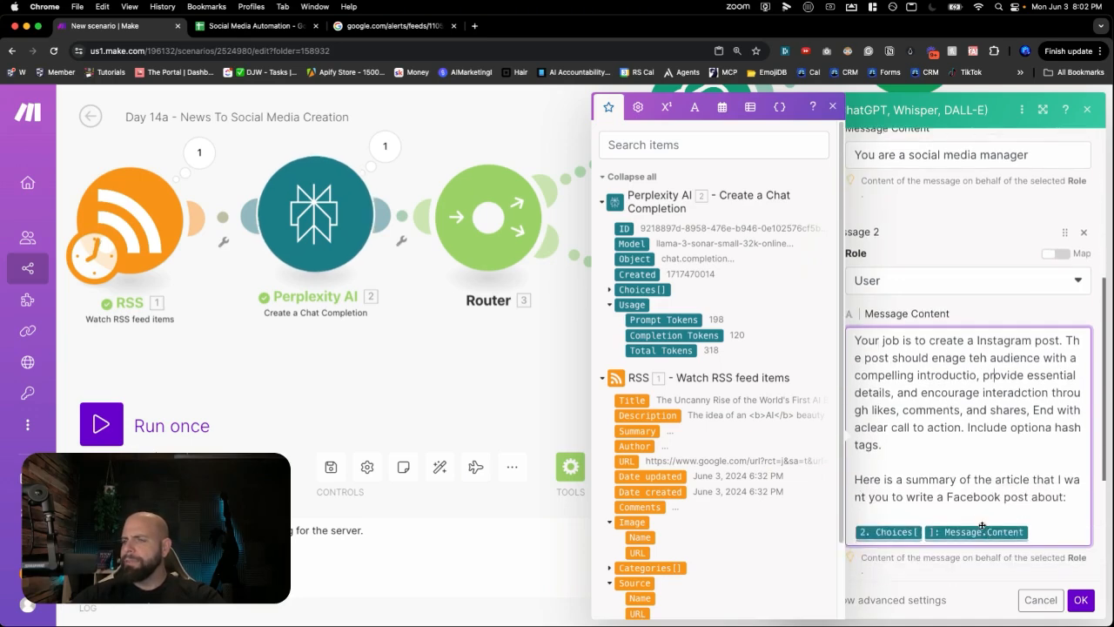
double_click(977, 498)
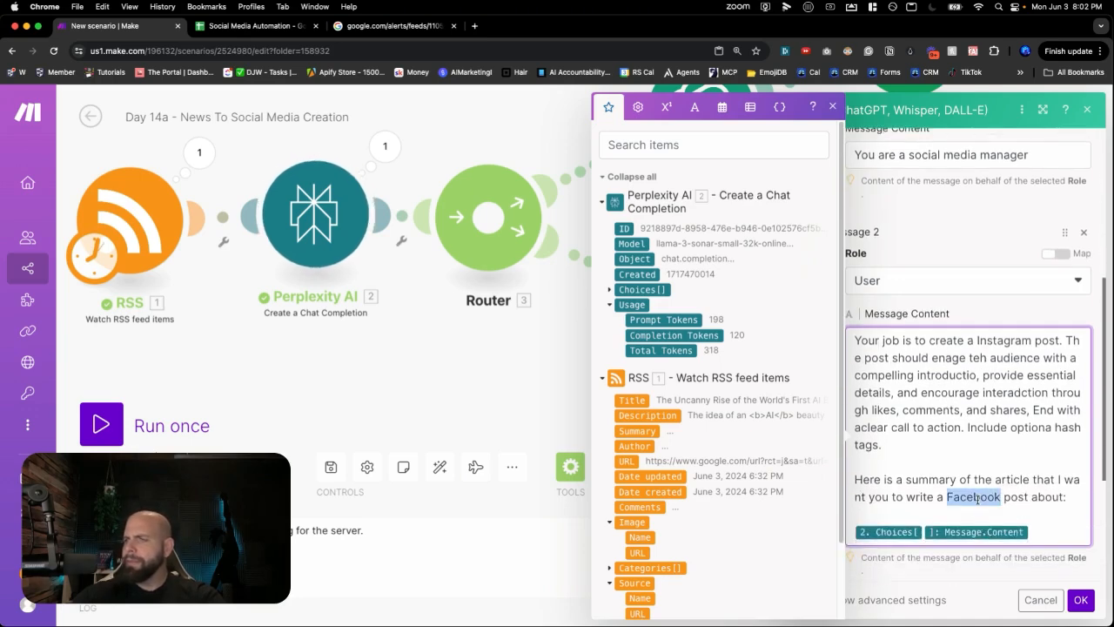
text(Insta)
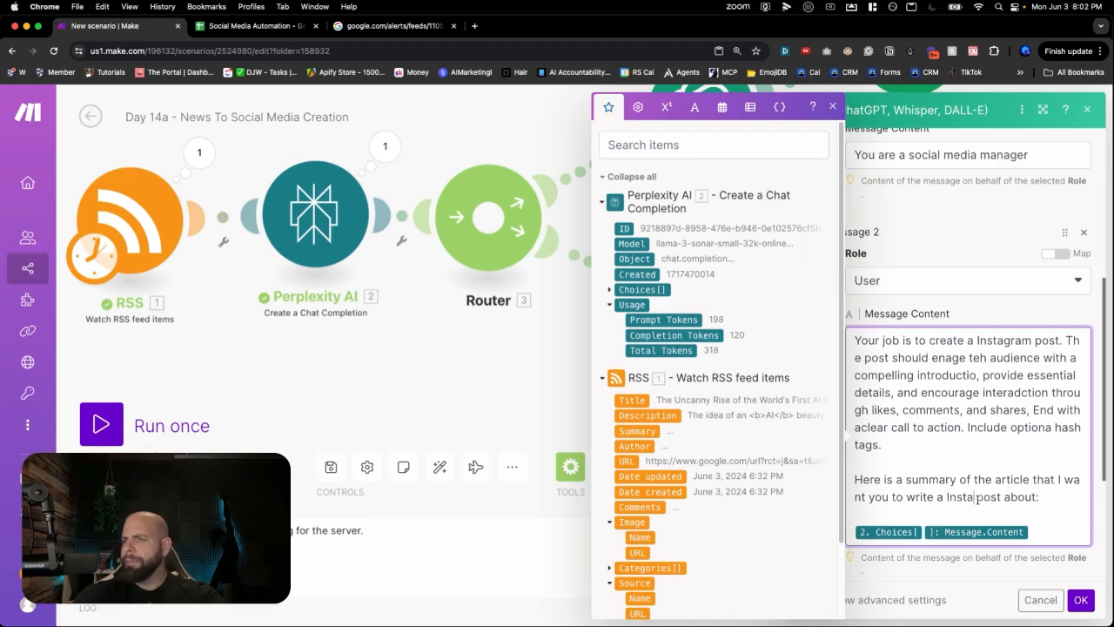
text(gram)
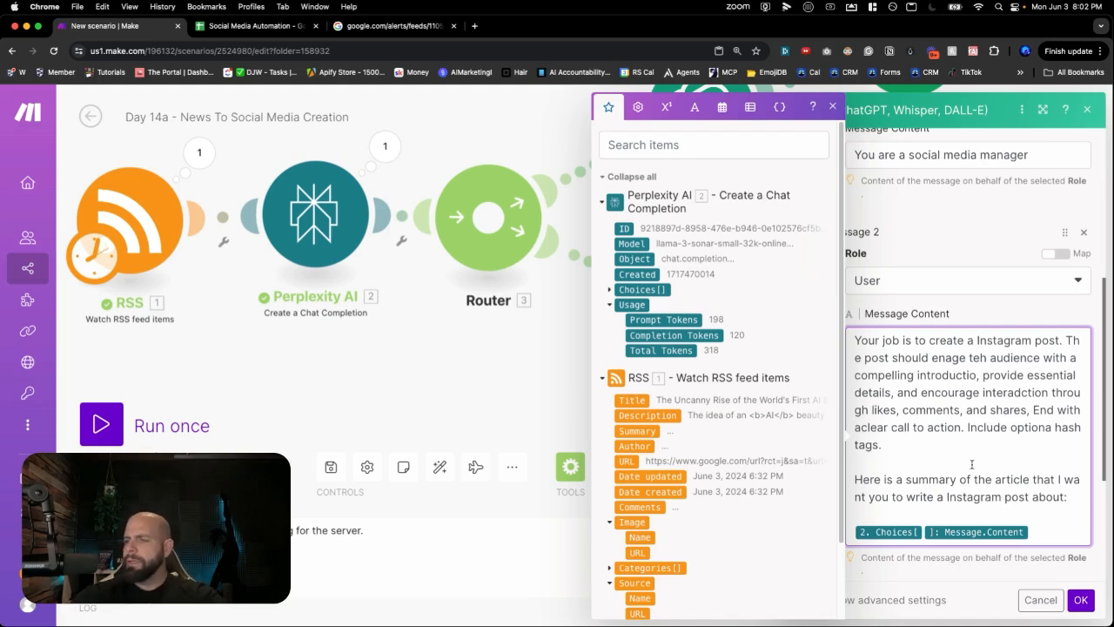
- Correct the 'th' typo to 'the' and save the IG Post message
scroll(972, 463, down, 2)
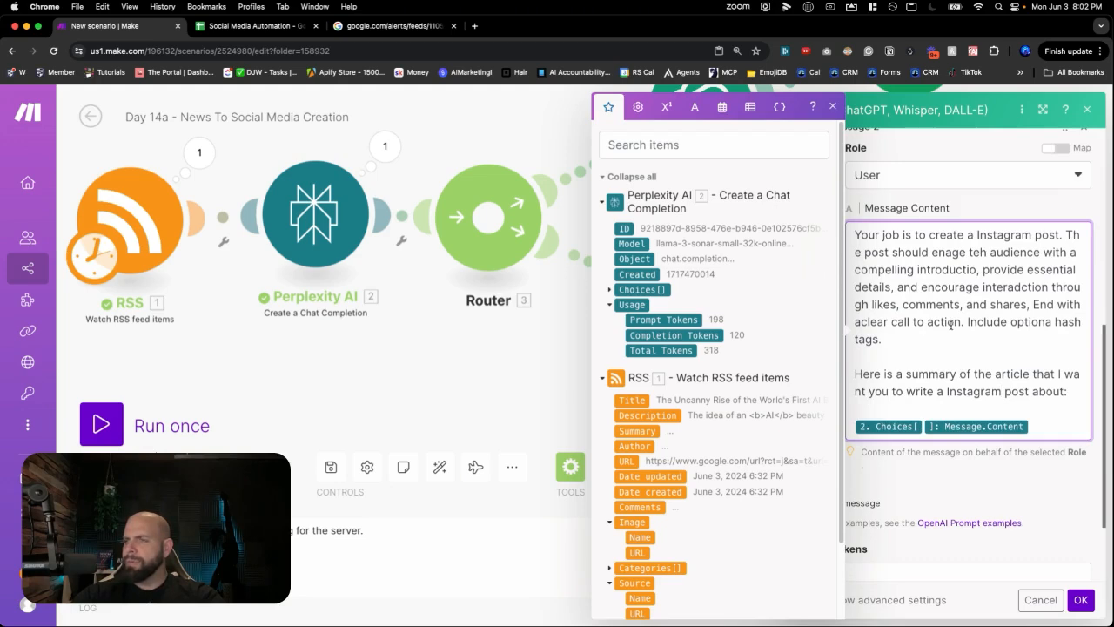
scroll(950, 323, up, 5)
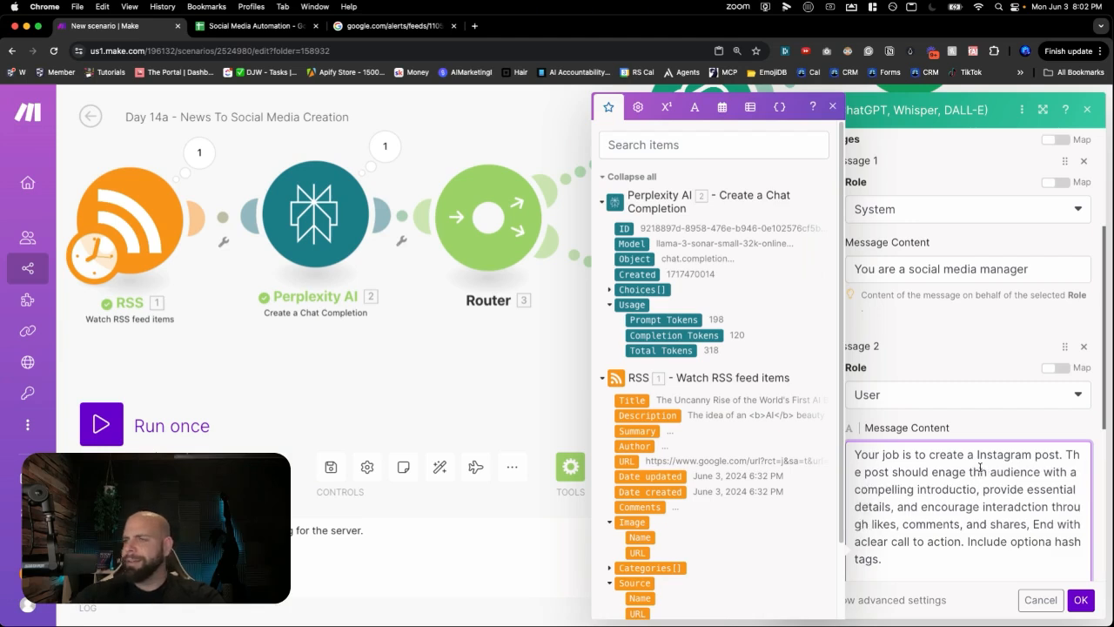
click(981, 468)
text(e)
key(BackSpace)
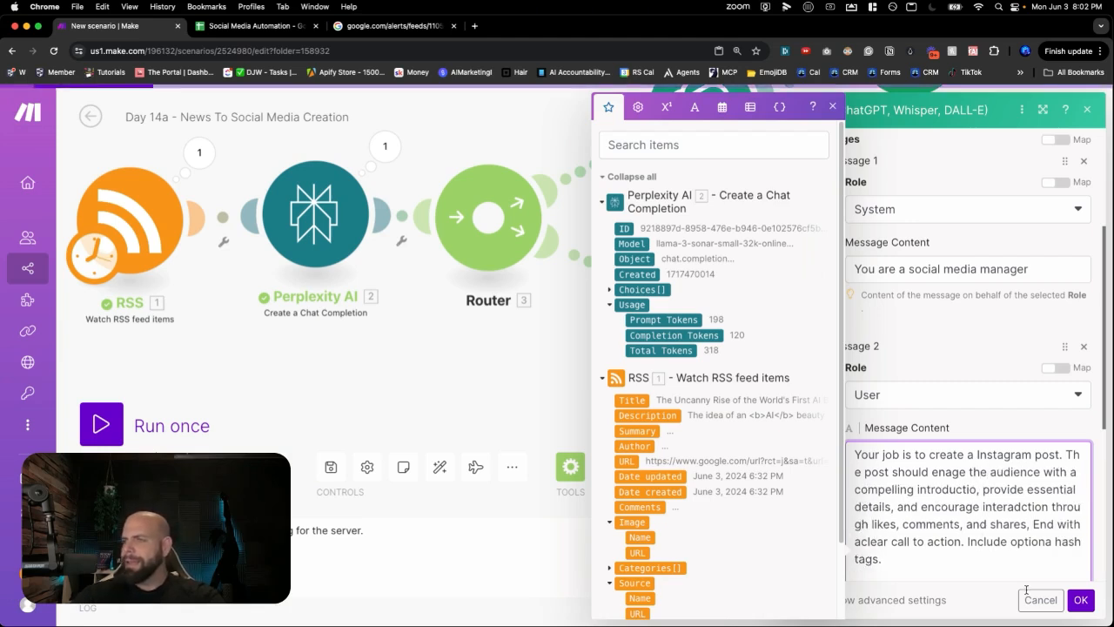
scroll(986, 496, down, 2)
scroll(979, 496, down, 5)
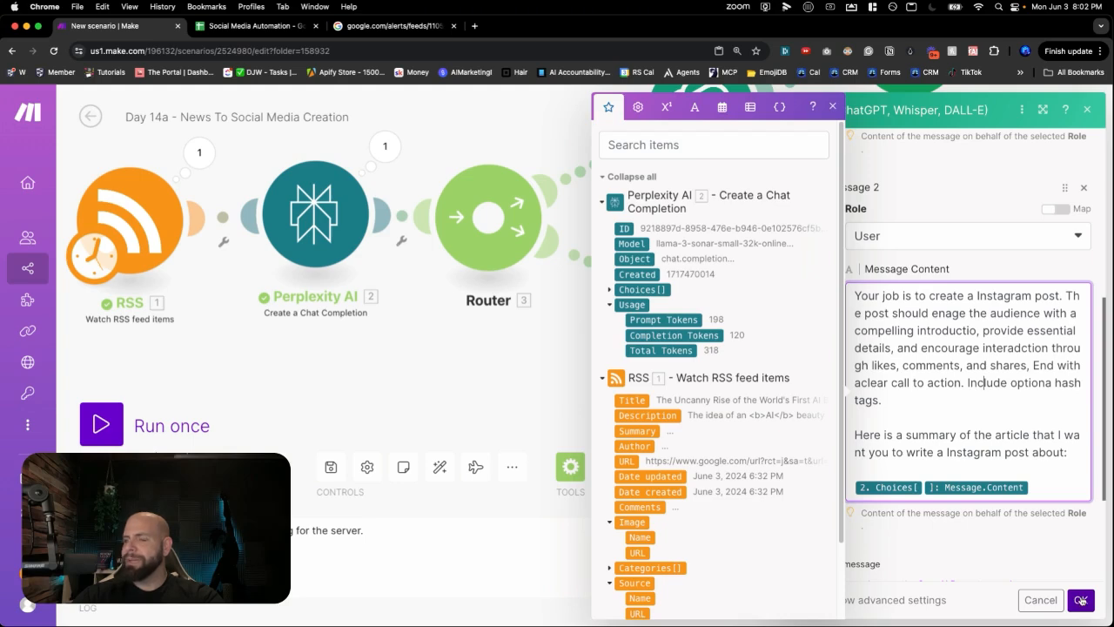
click(1079, 600)
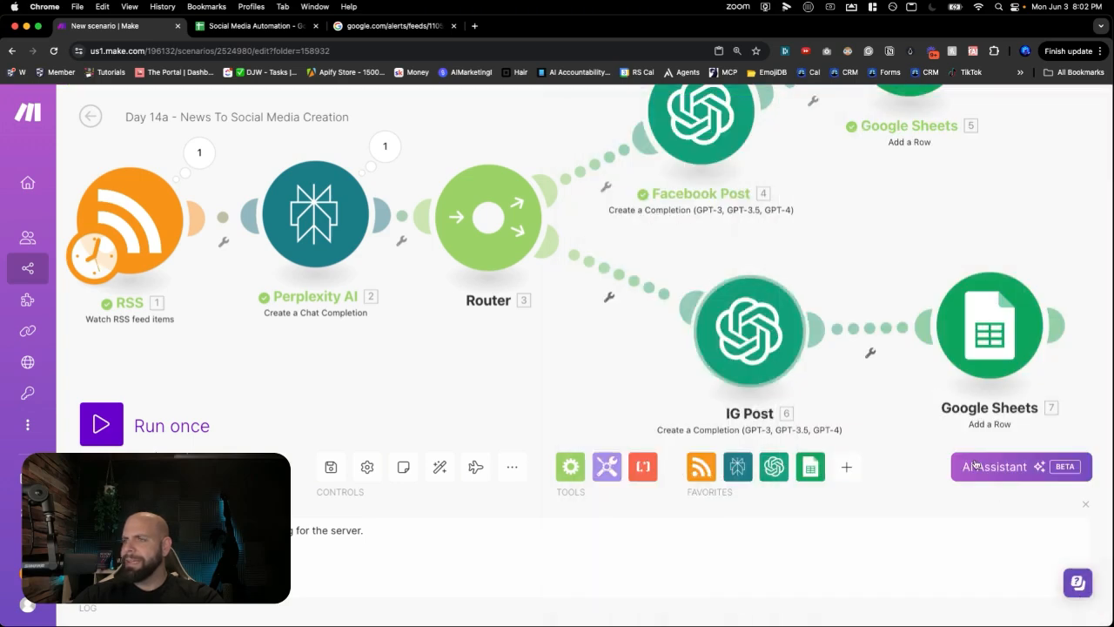
- Spread IG Post and Google Sheets apart, unlink them, and pull a new empty module from IG Post
drag(758, 308, 726, 295)
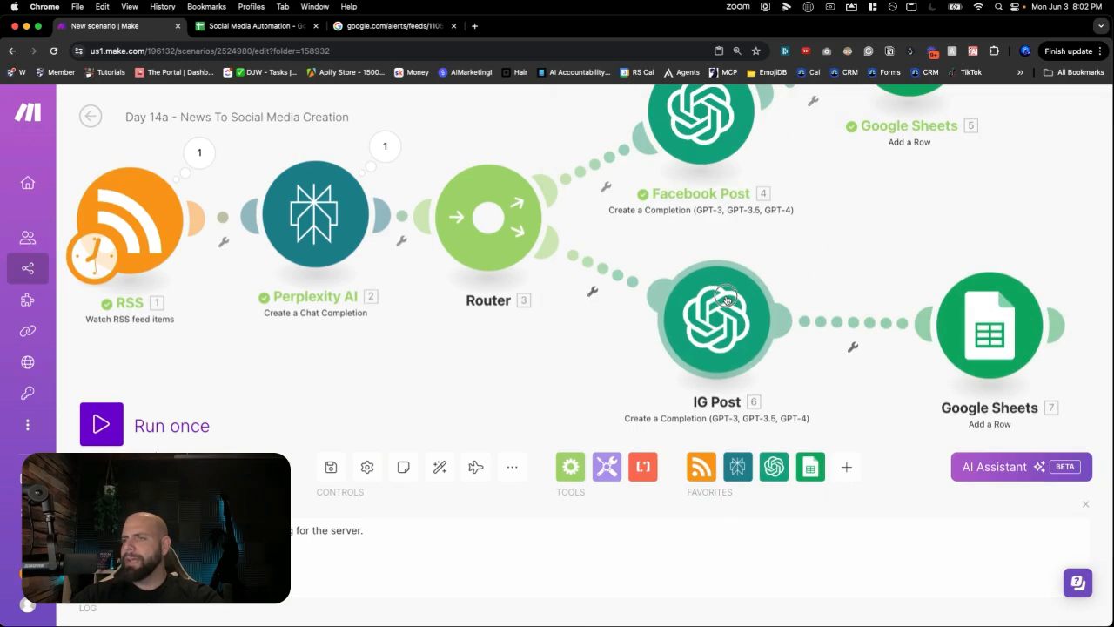
drag(950, 323, 1016, 304)
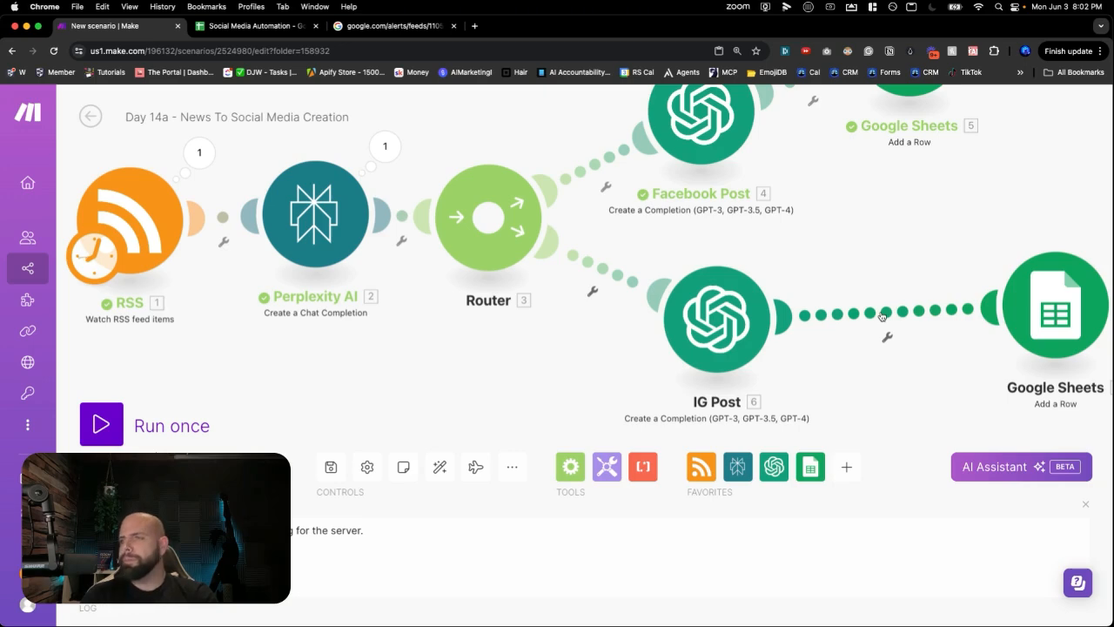
right_click(882, 316)
click(910, 349)
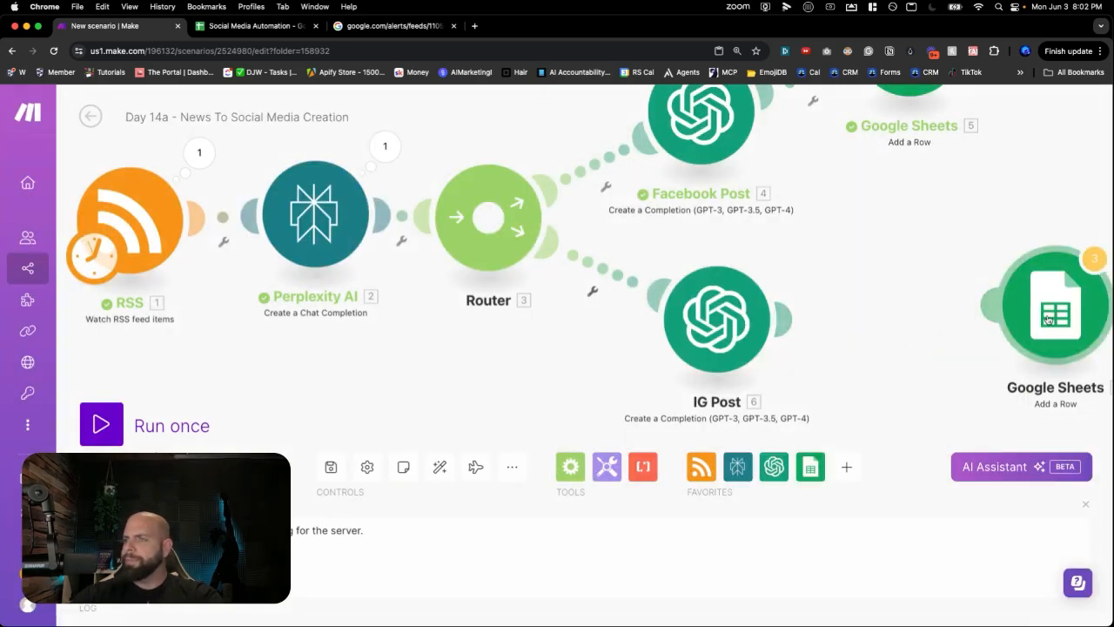
drag(1050, 320, 1098, 336)
drag(922, 318, 825, 283)
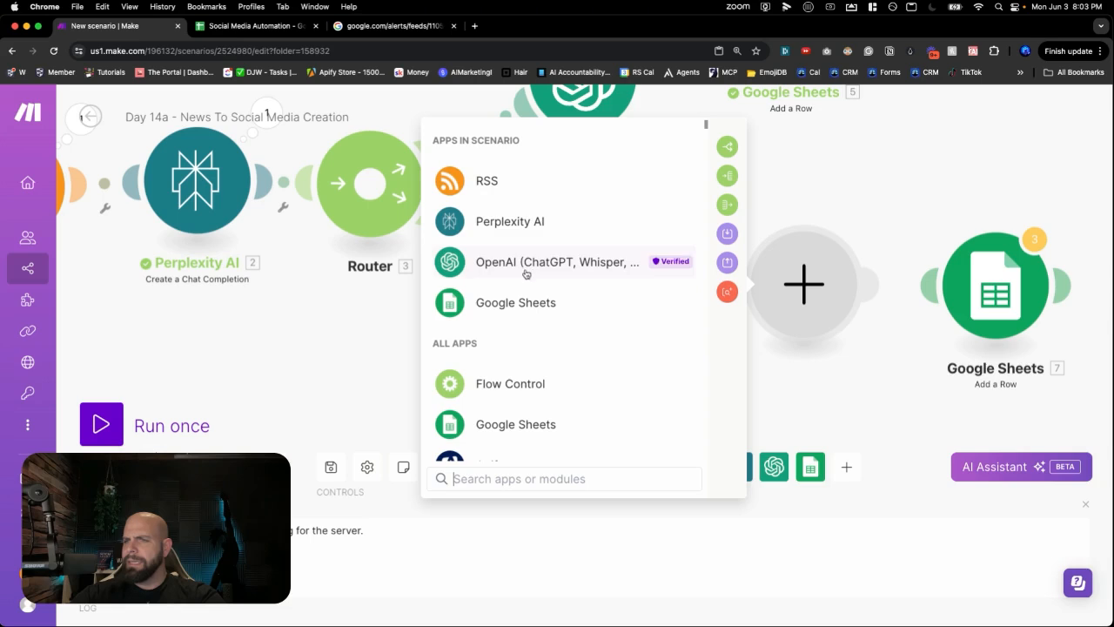
- Make the new module an OpenAI Generate an Image step using the Dall-E 3 model
scroll(520, 298, down, 1)
scroll(520, 298, down, 1)
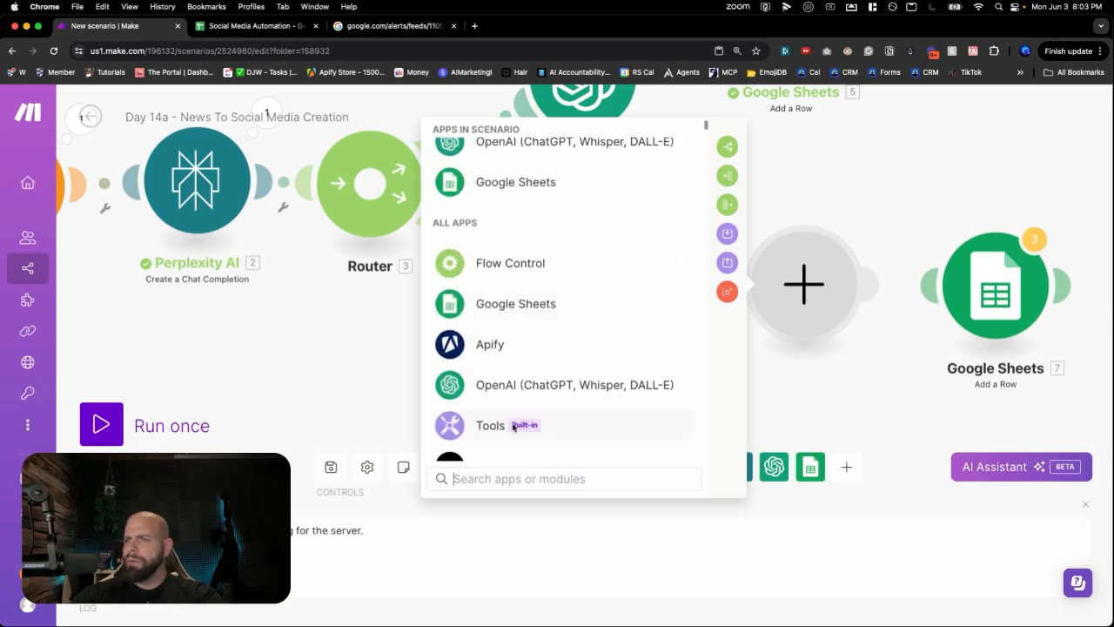
click(511, 474)
text(op)
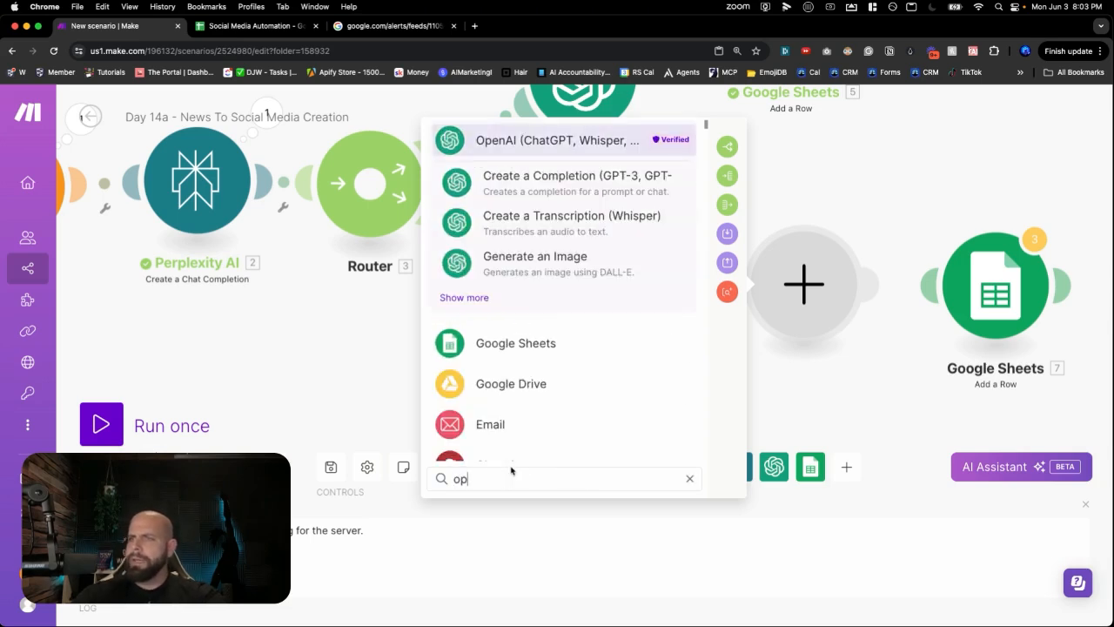
click(529, 263)
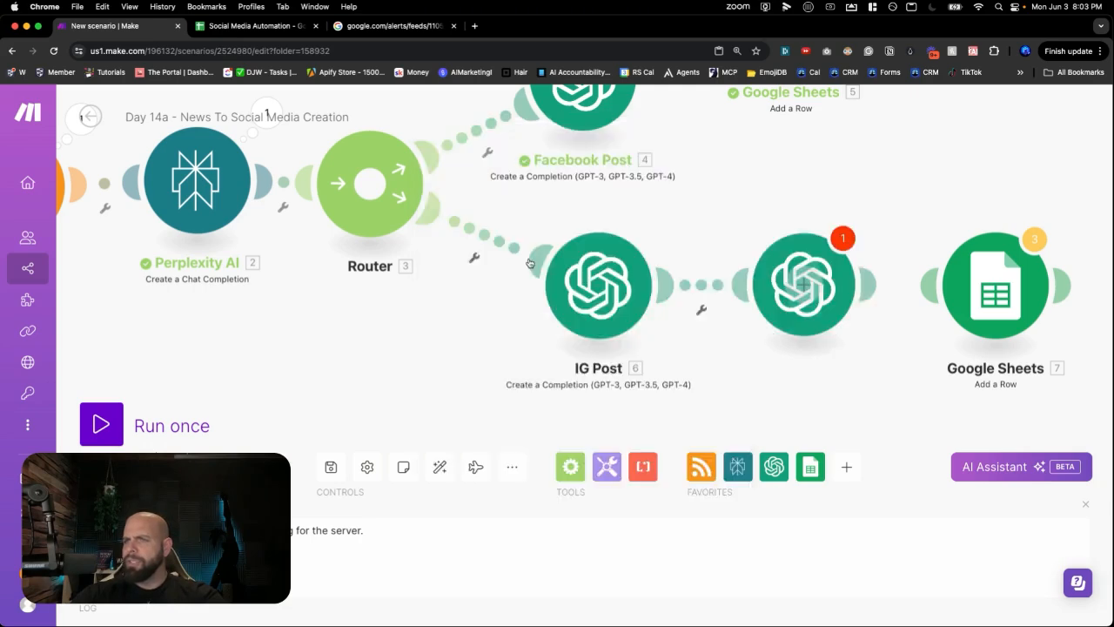
click(600, 339)
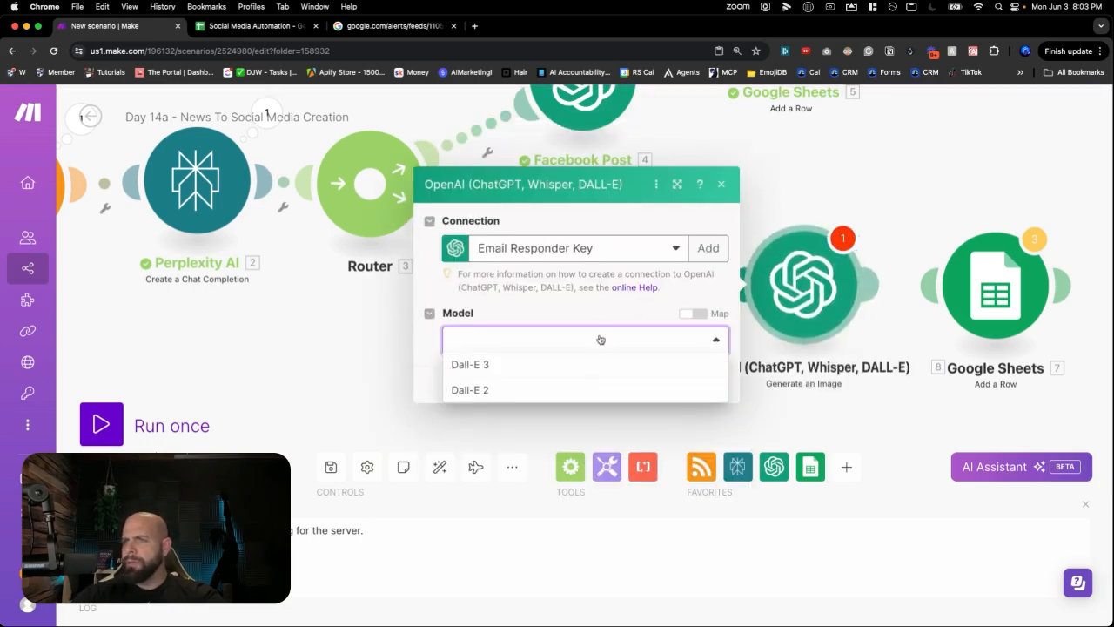
click(576, 364)
- Write an image prompt asking for an Instagram photo based on the written post caption, and save
click(597, 351)
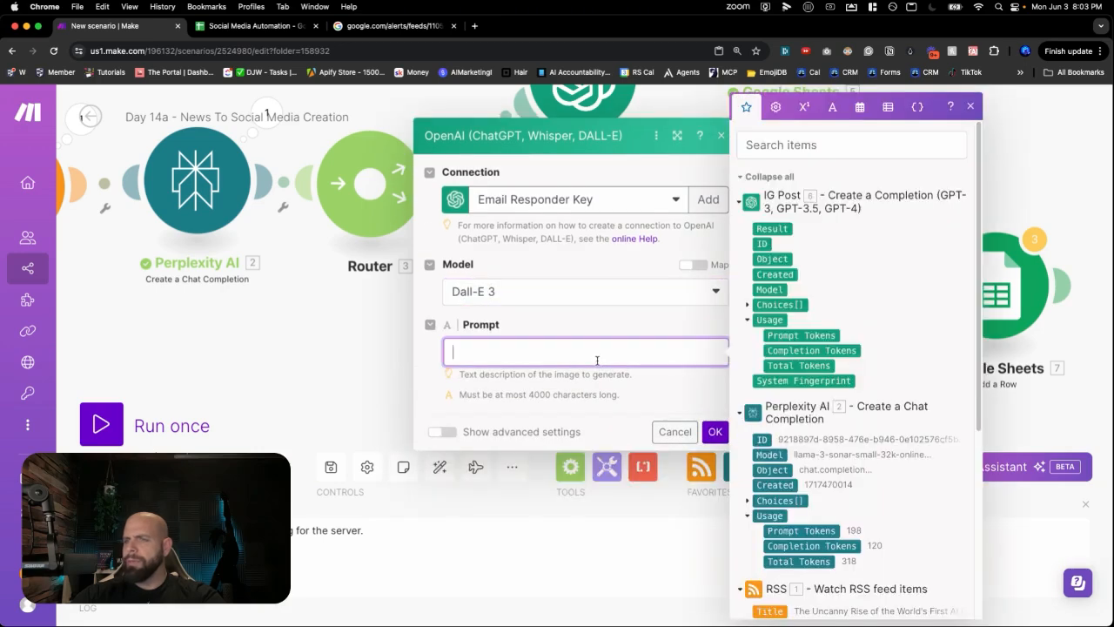
text(I want)
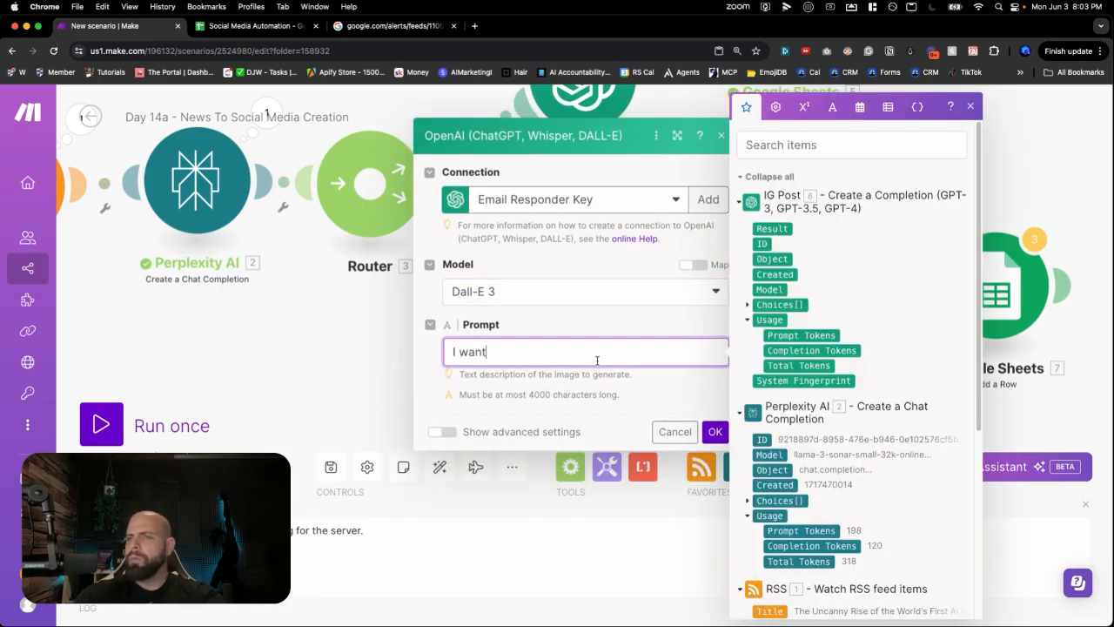
text( you to make )
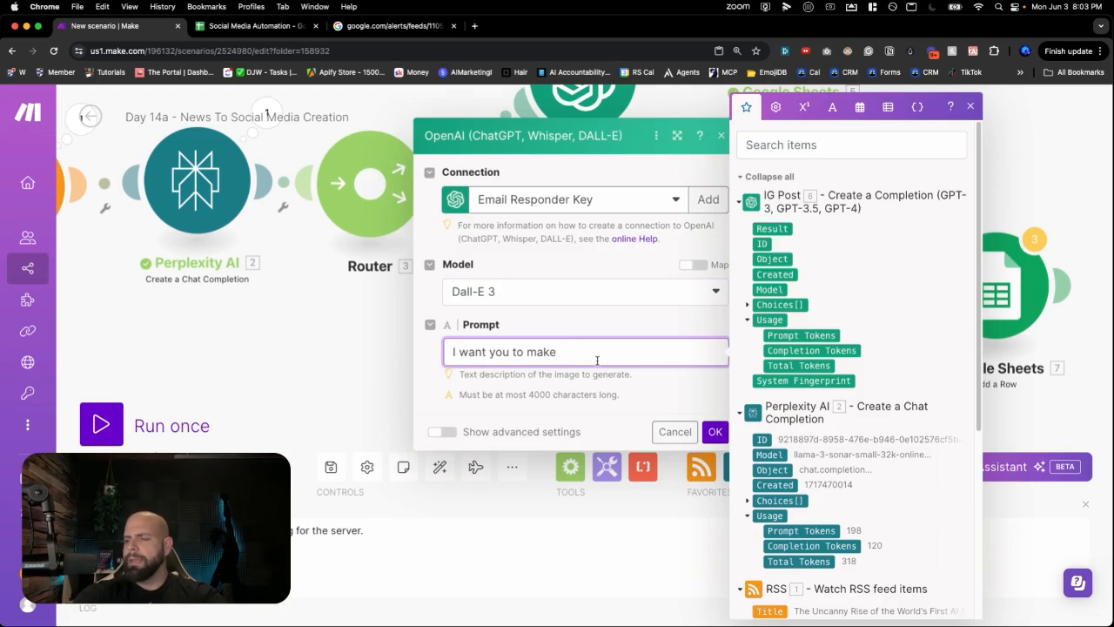
text(a photo )
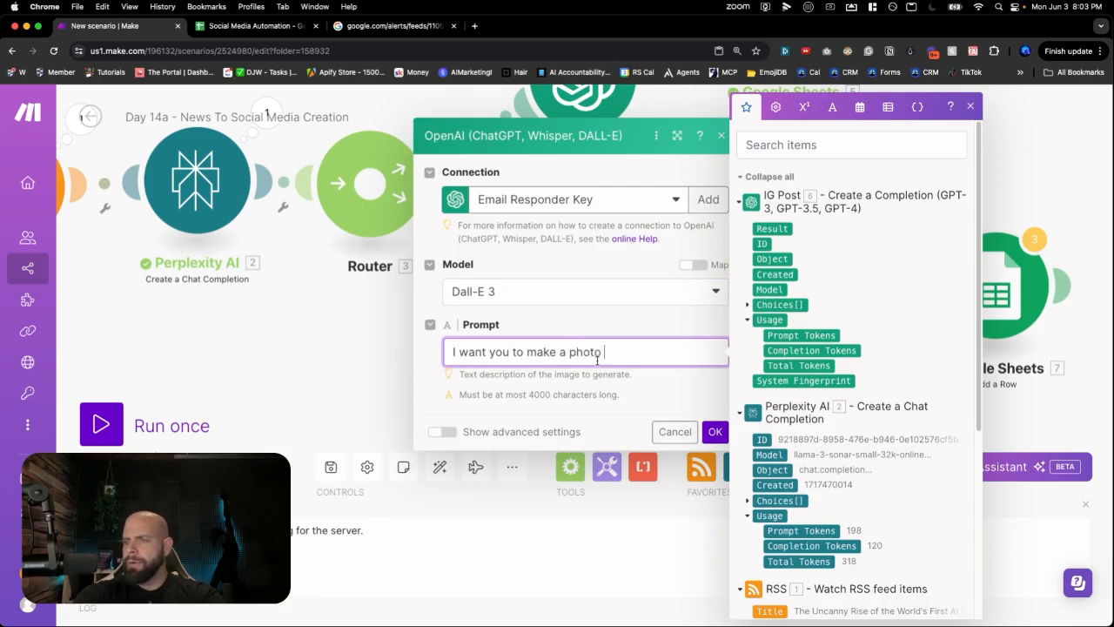
text(for insta)
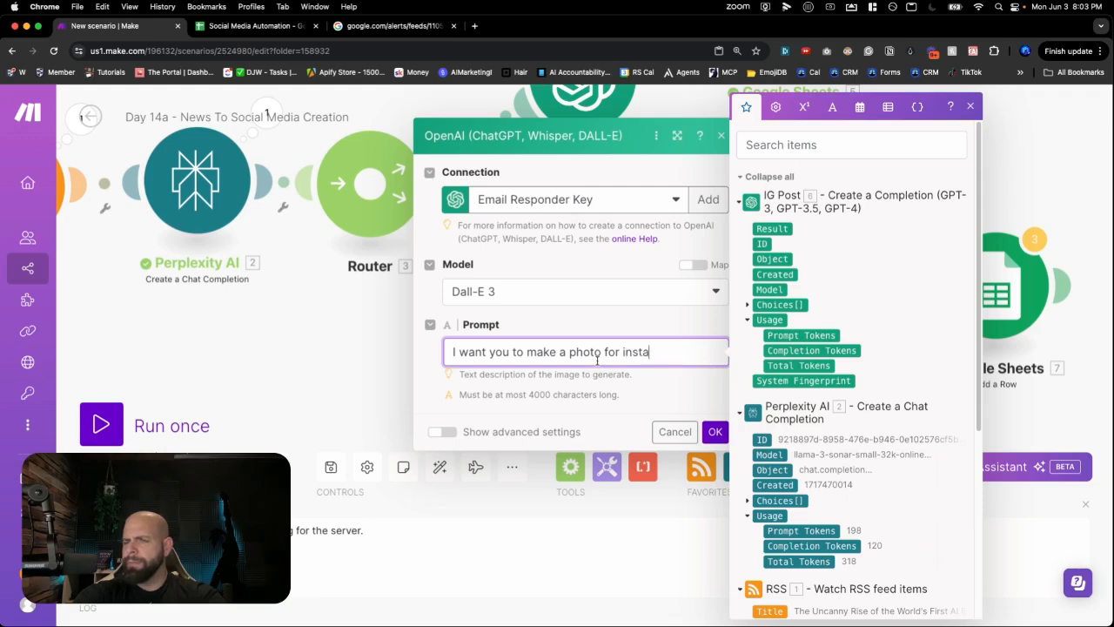
text(gram based )
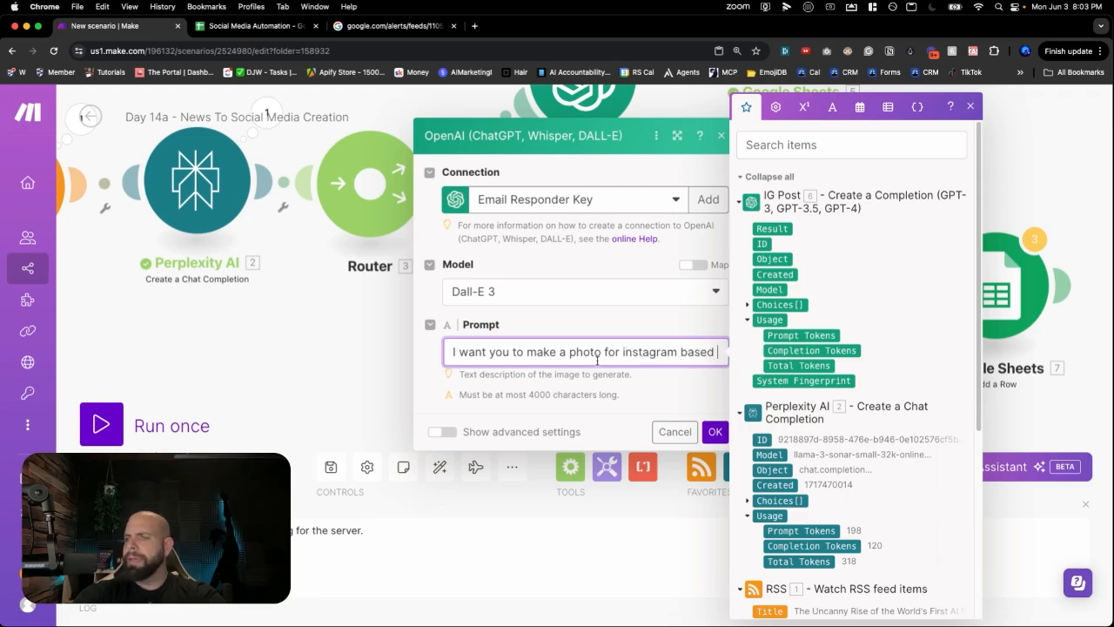
text(off of the )
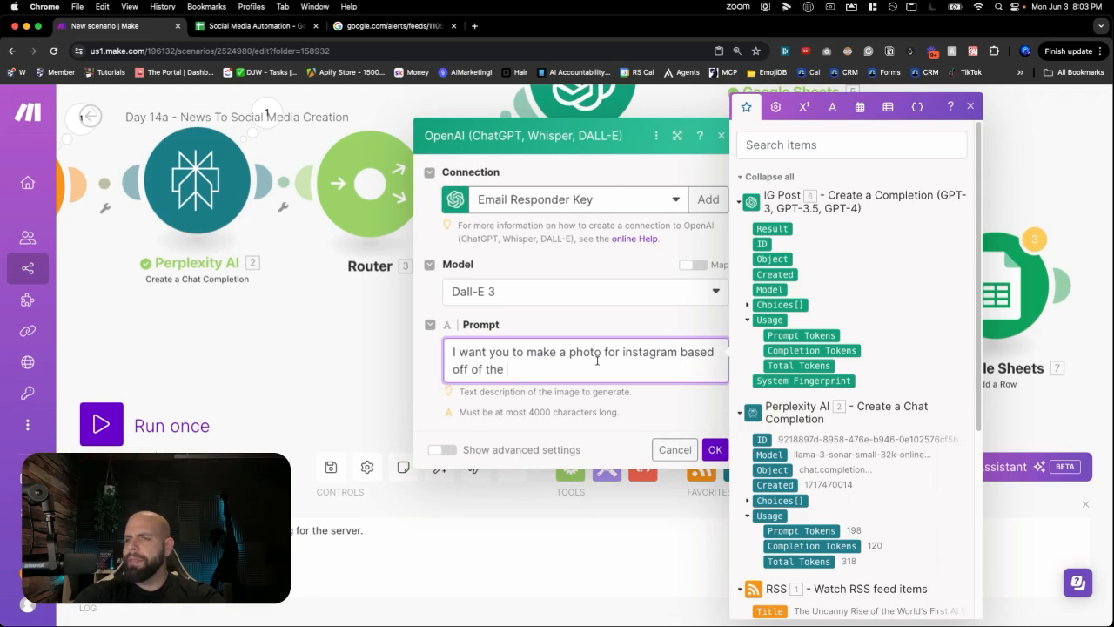
text(post)
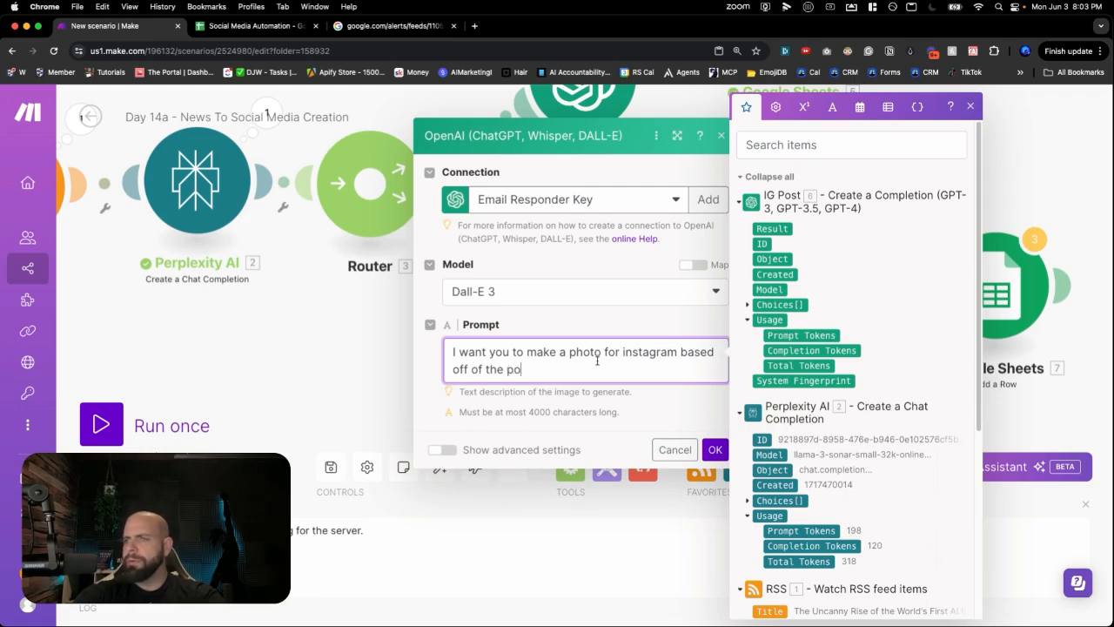
key(BackSpace)
key(BackSpace)
text(caption written)
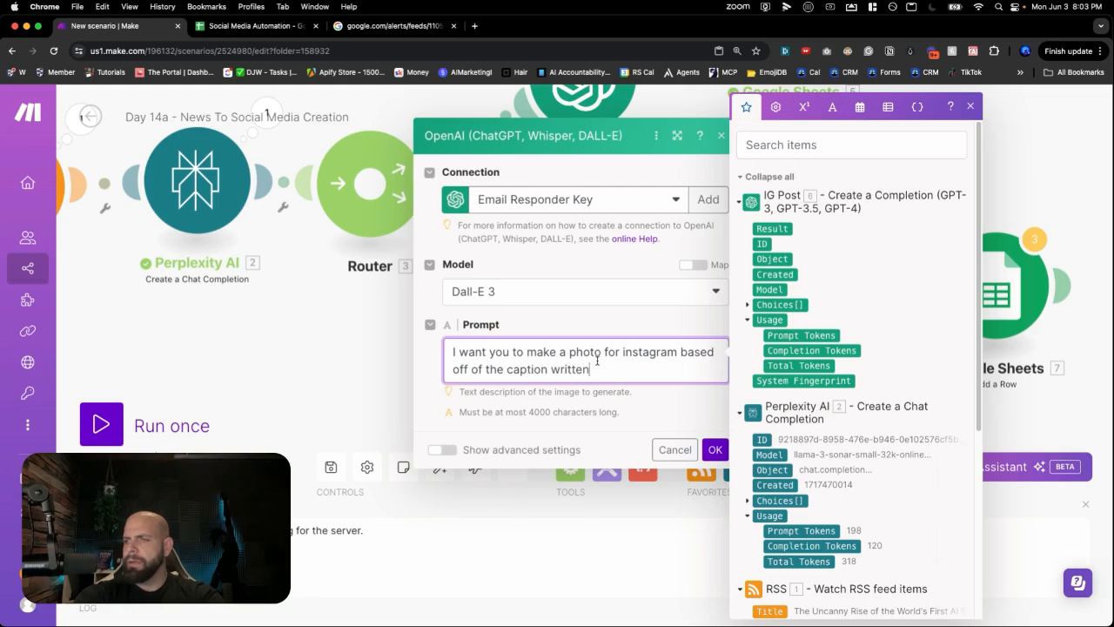
click(713, 449)
- Change 'post' to 'caption' in IG Post's prompt, close it, and shift Google Sheets right
click(633, 307)
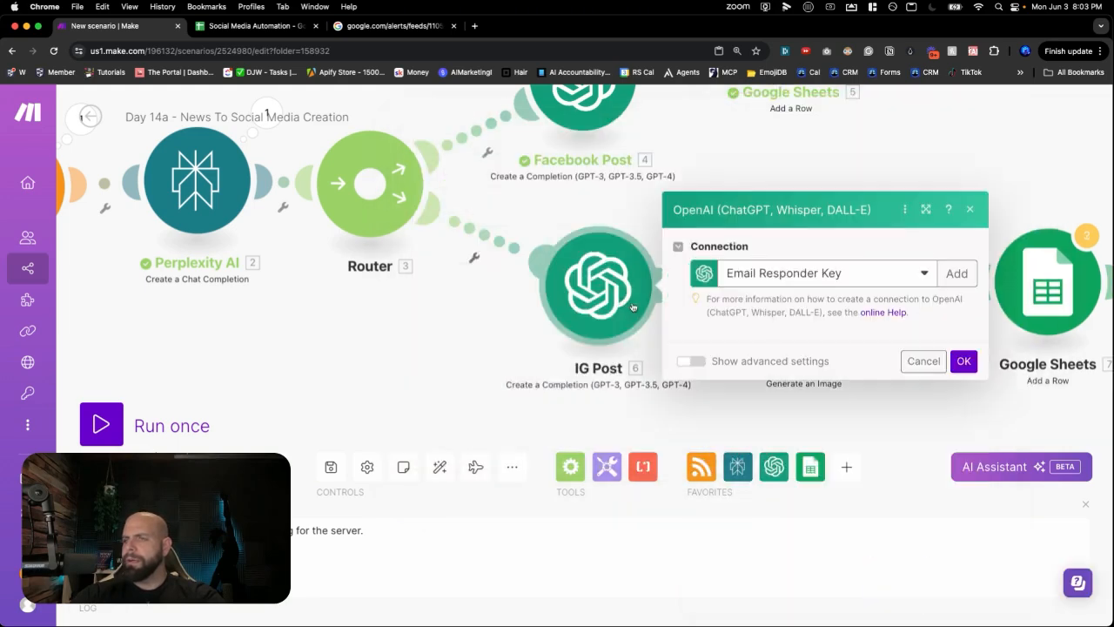
scroll(785, 336, down, 5)
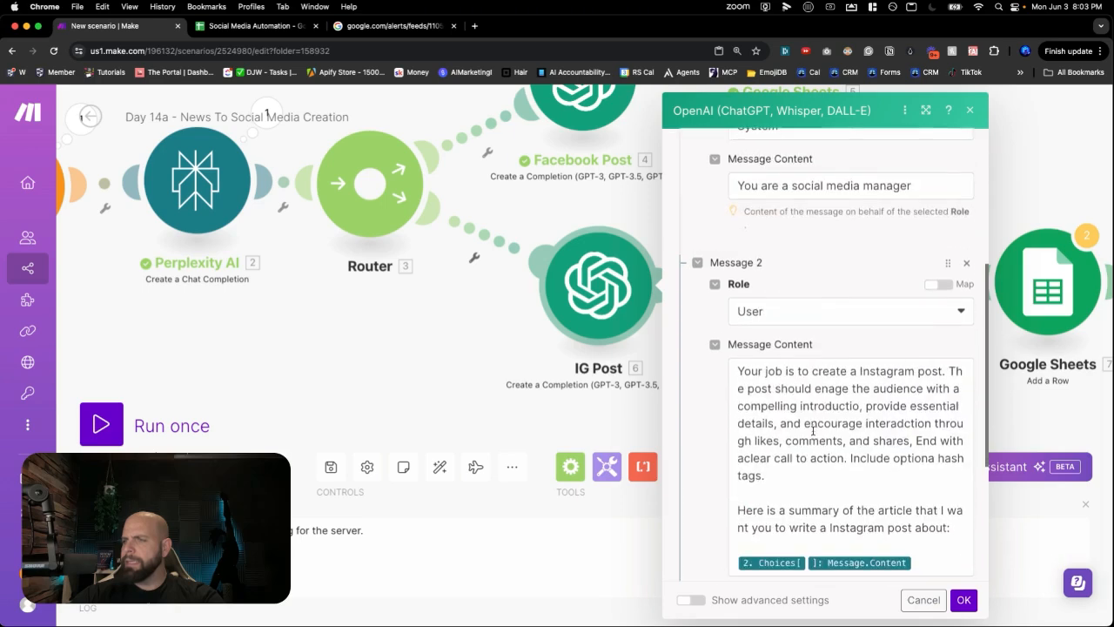
double_click(920, 371)
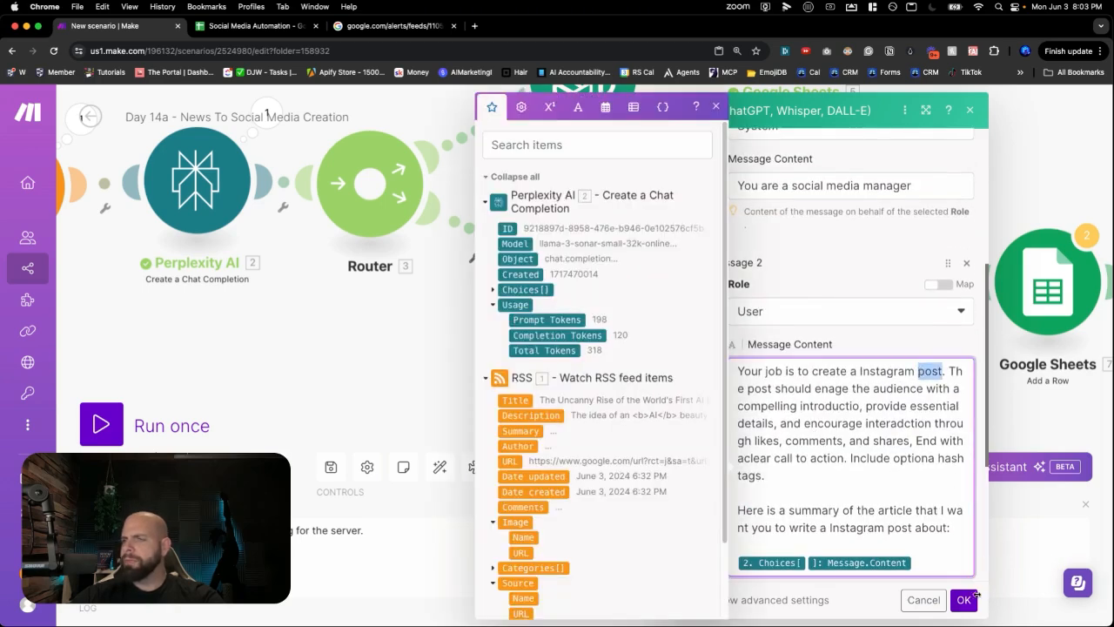
text(caption)
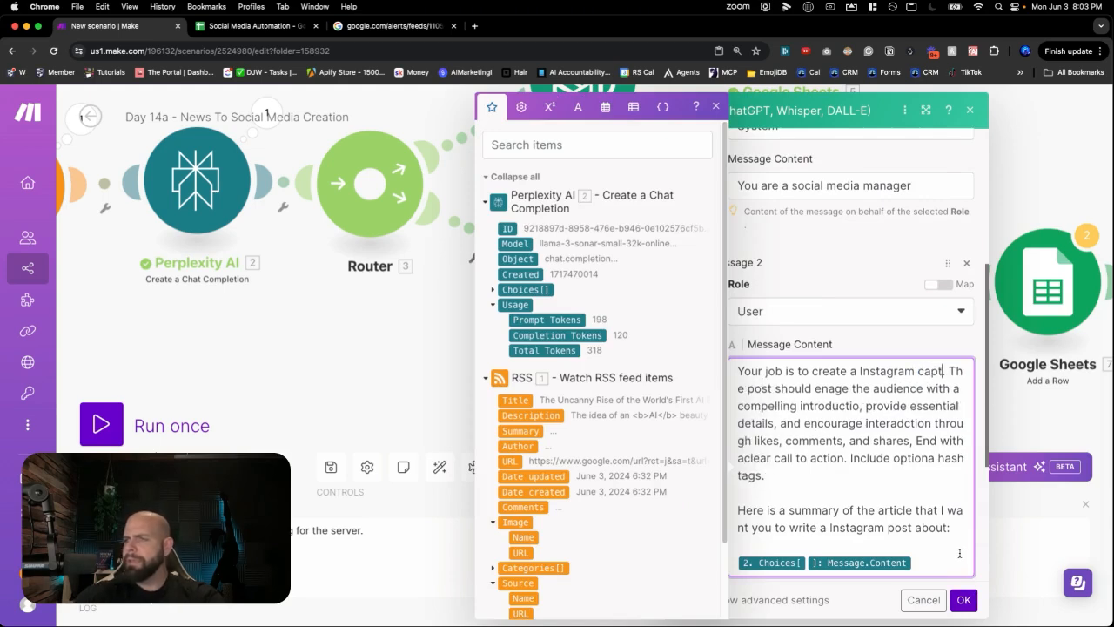
double_click(897, 527)
text(cap)
key(Escape)
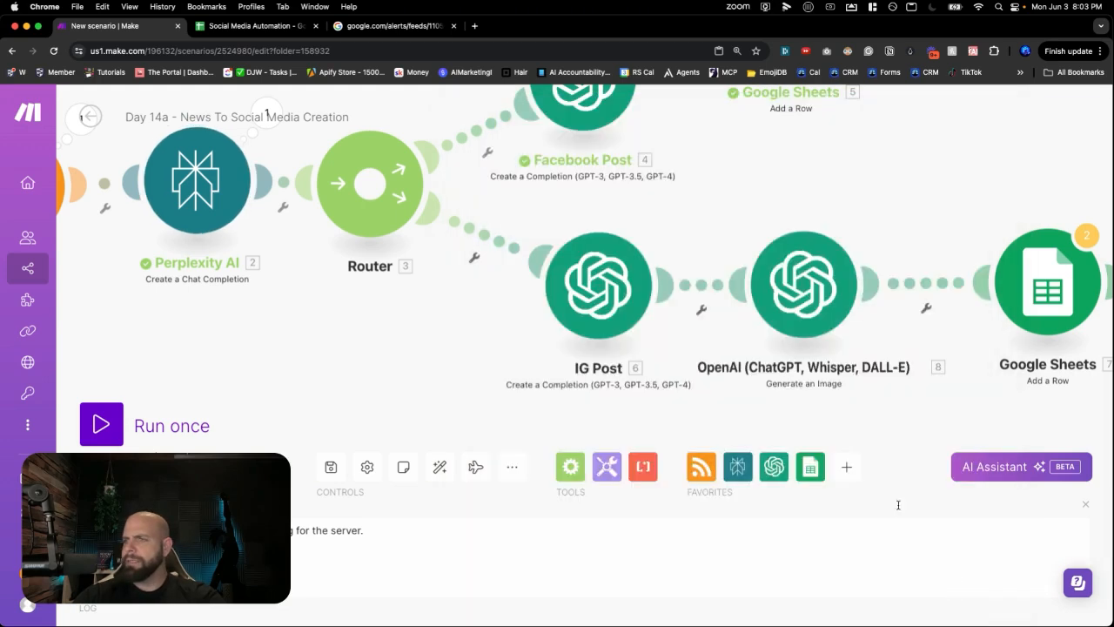
drag(948, 356, 755, 298)
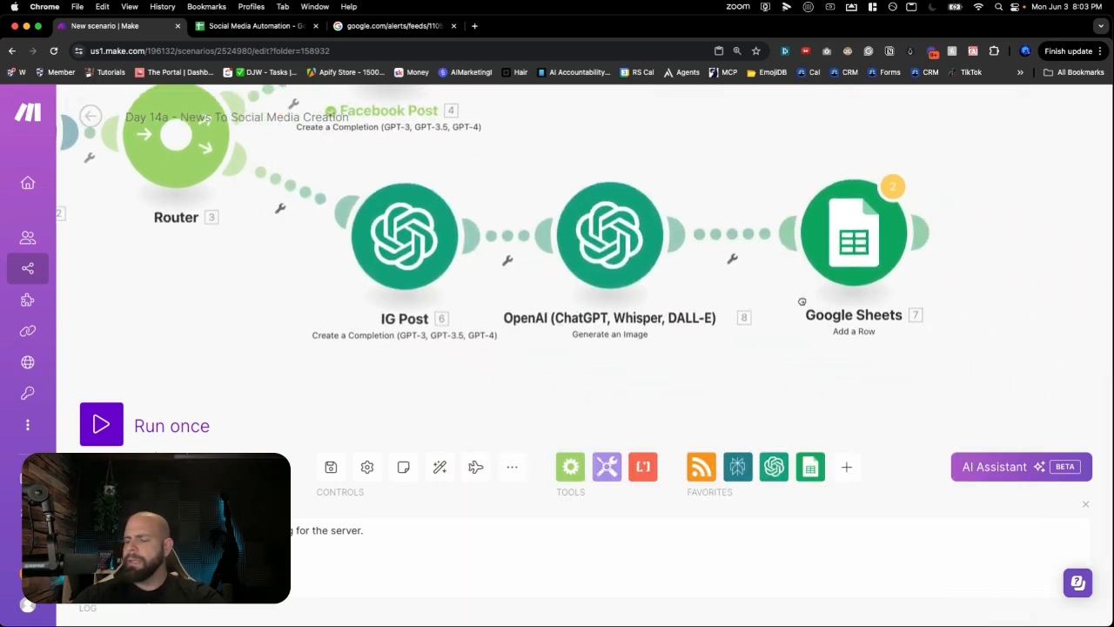
drag(864, 270, 899, 276)
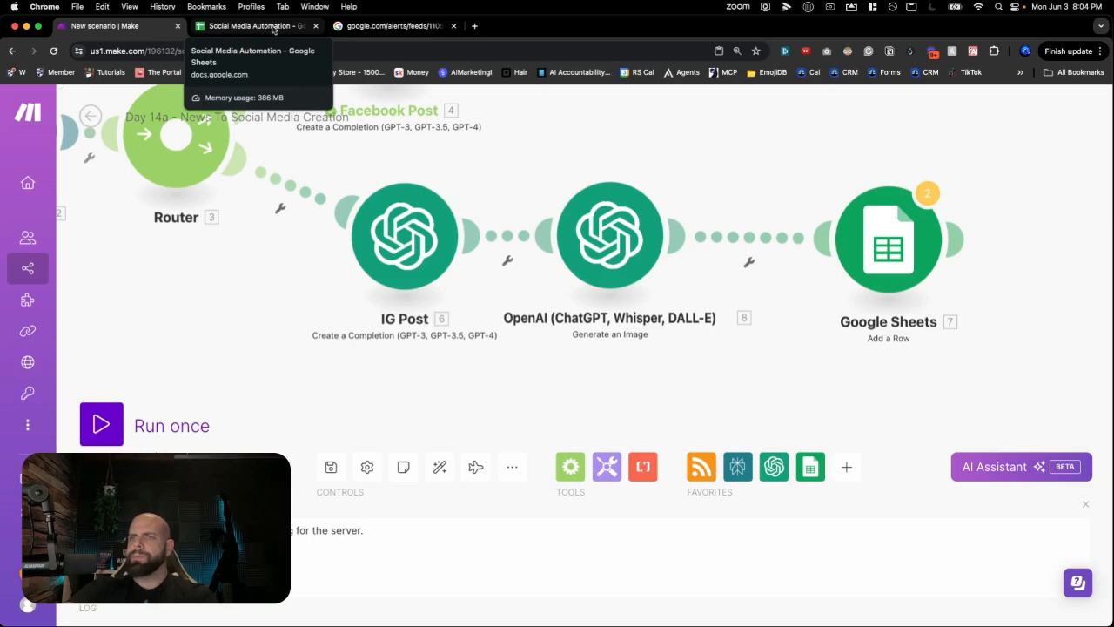
- Insert an empty column B before Post and enter the header 'Image' in B1
click(278, 28)
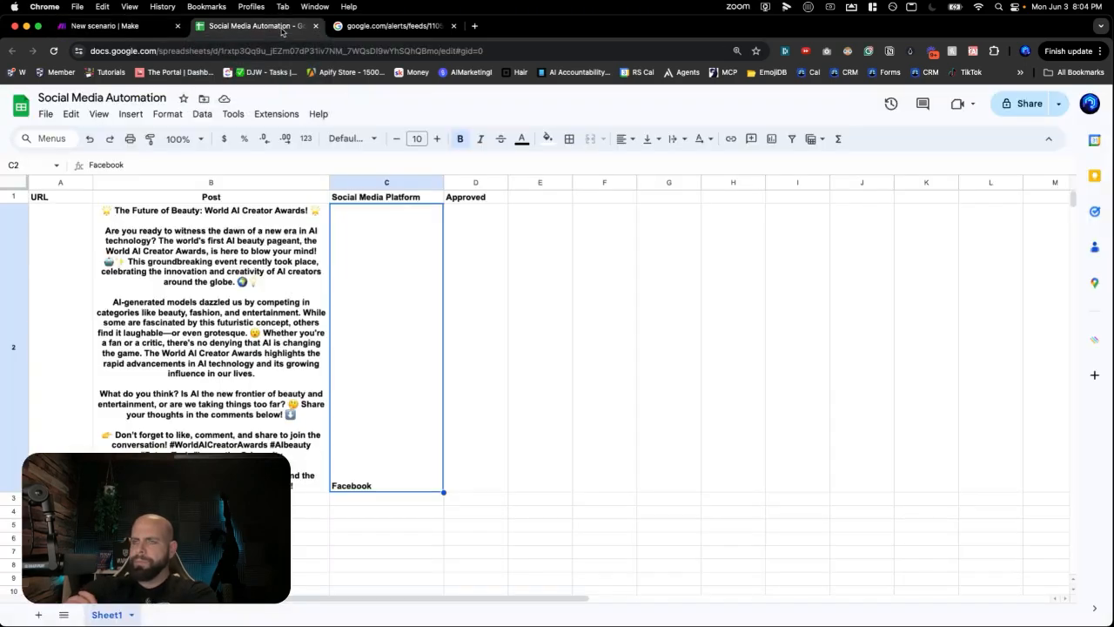
click(227, 182)
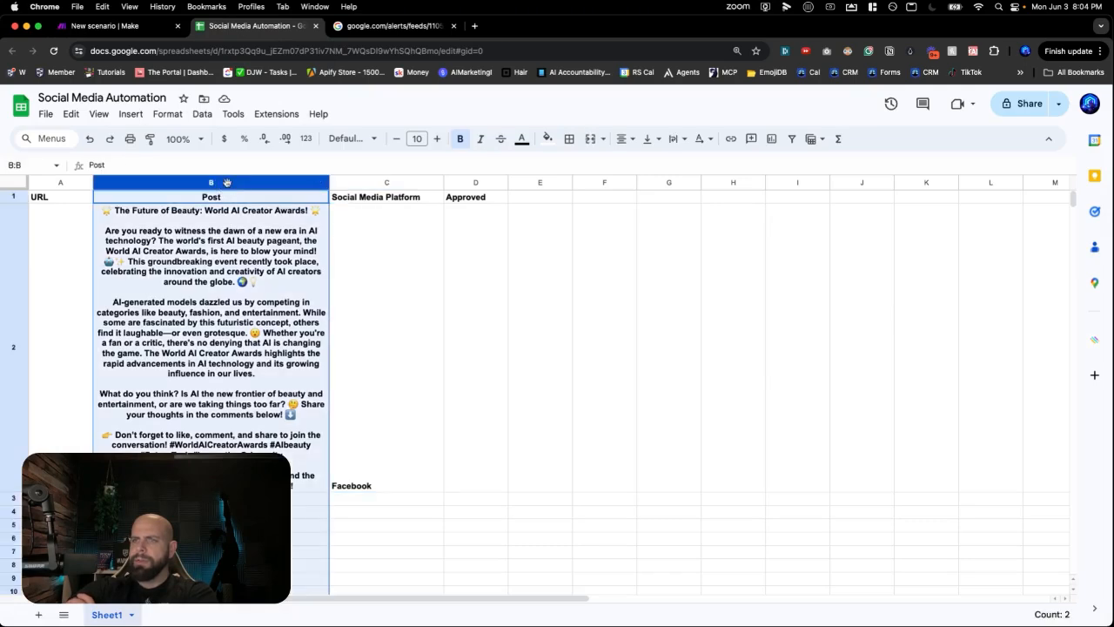
right_click(227, 182)
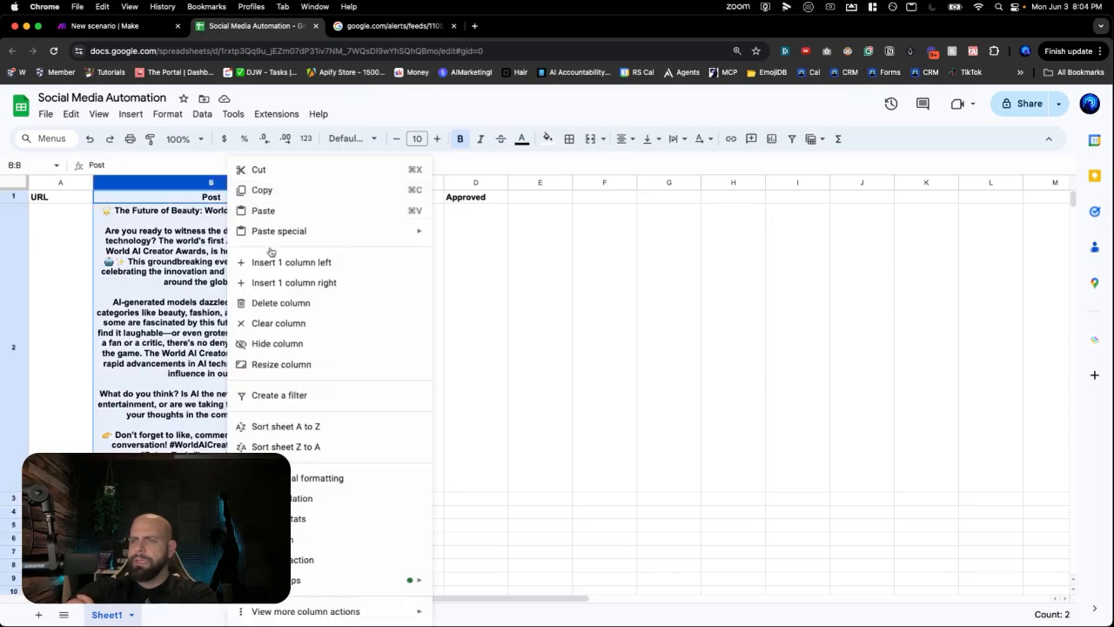
click(176, 161)
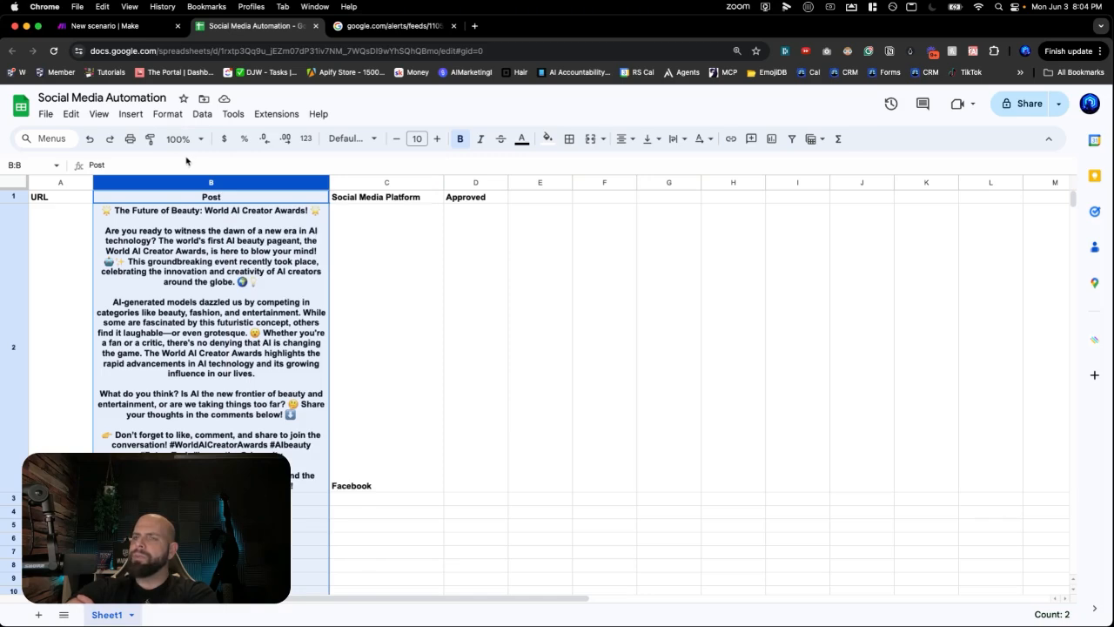
right_click(181, 180)
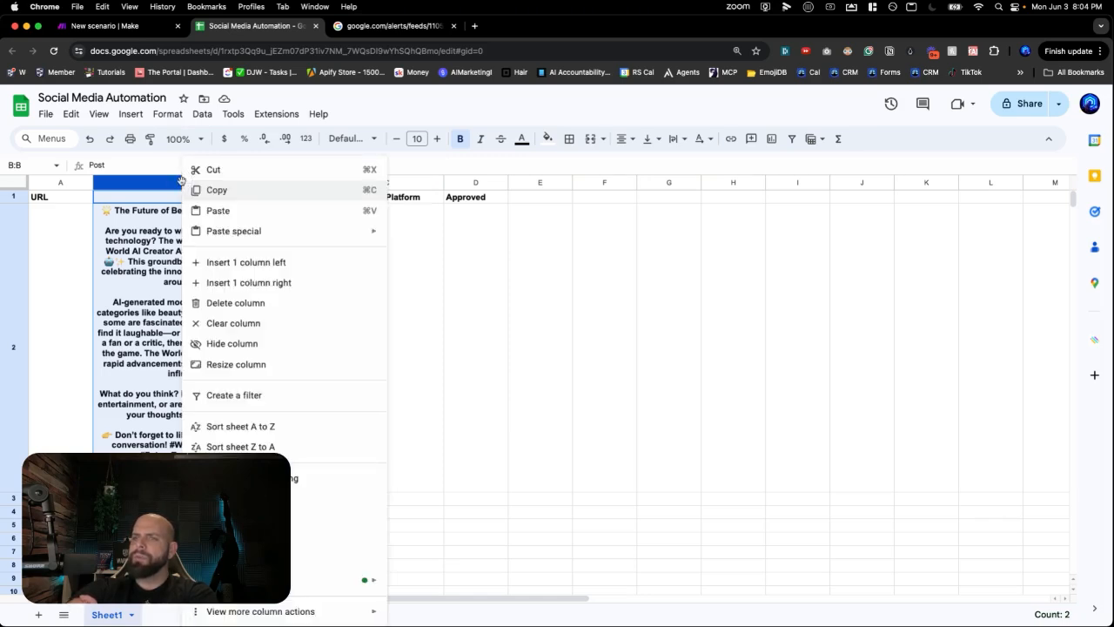
click(224, 263)
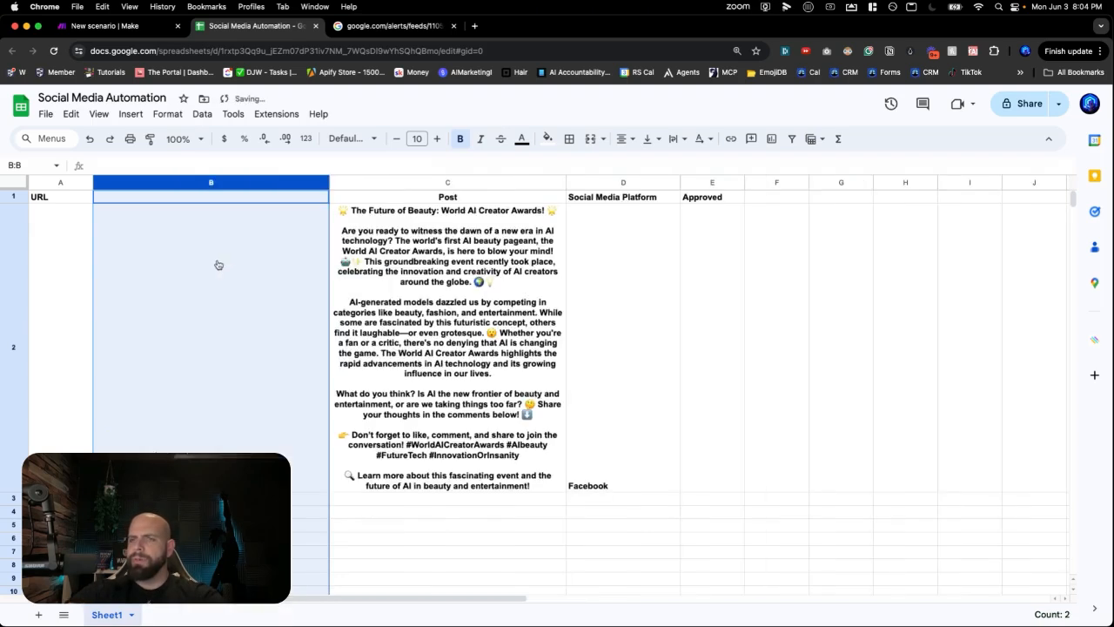
double_click(216, 197)
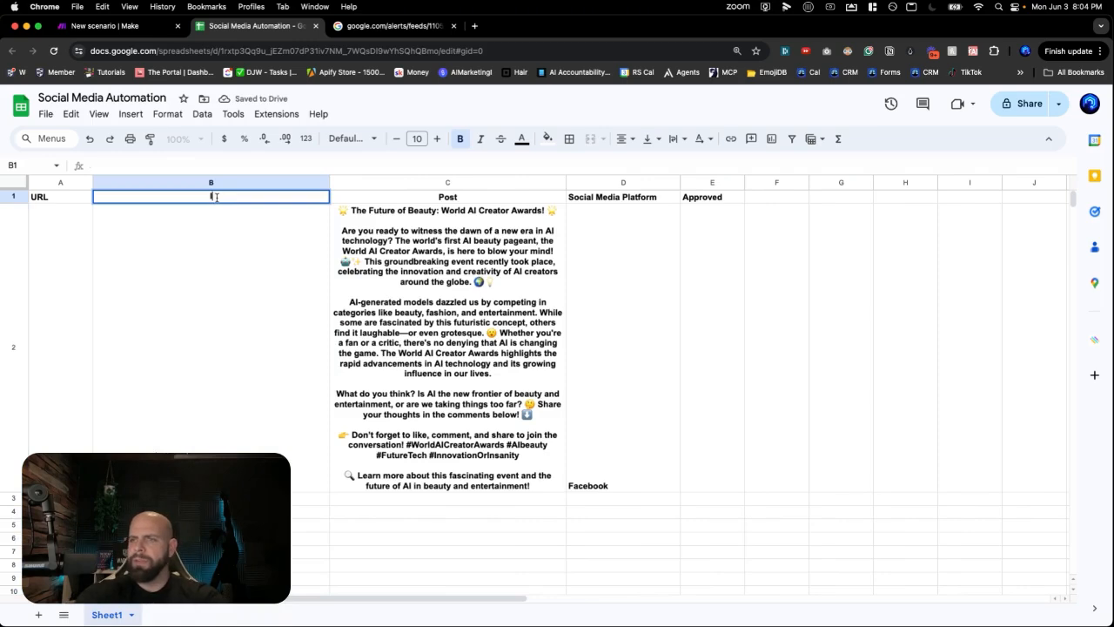
text(Image)
key(Return)
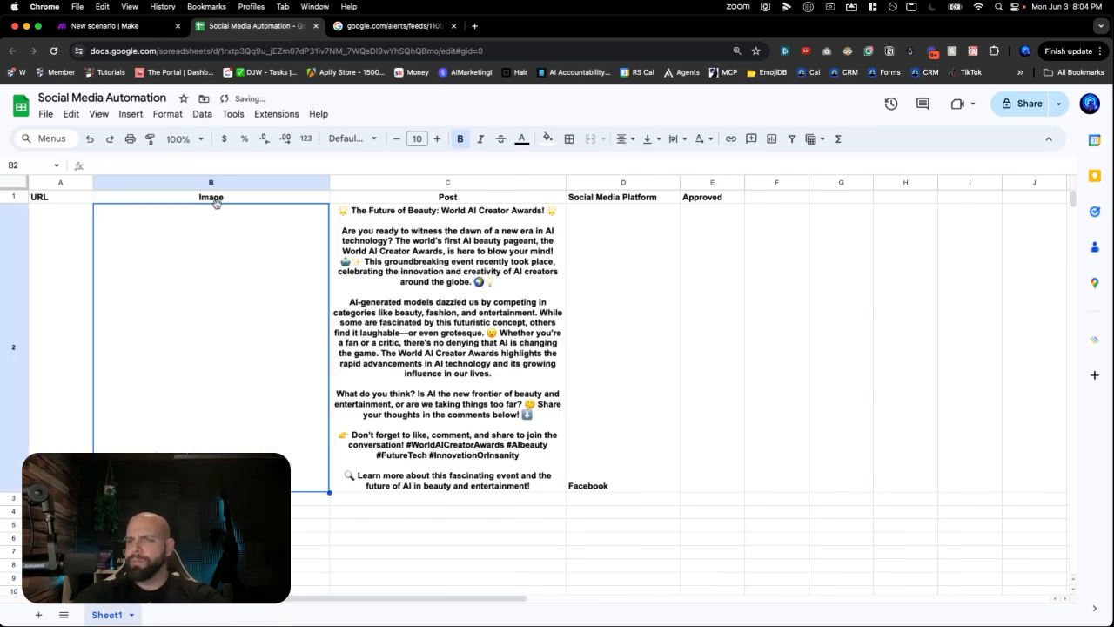
- Open the Facebook branch's Google Sheets module and refresh its column headers
click(113, 30)
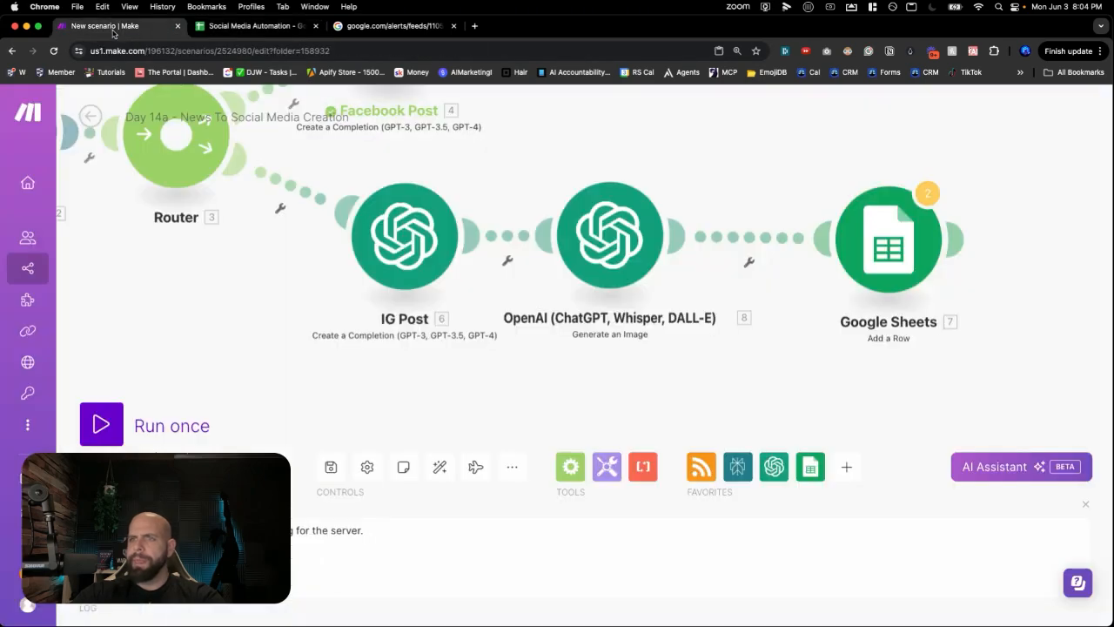
scroll(569, 145, up, 5)
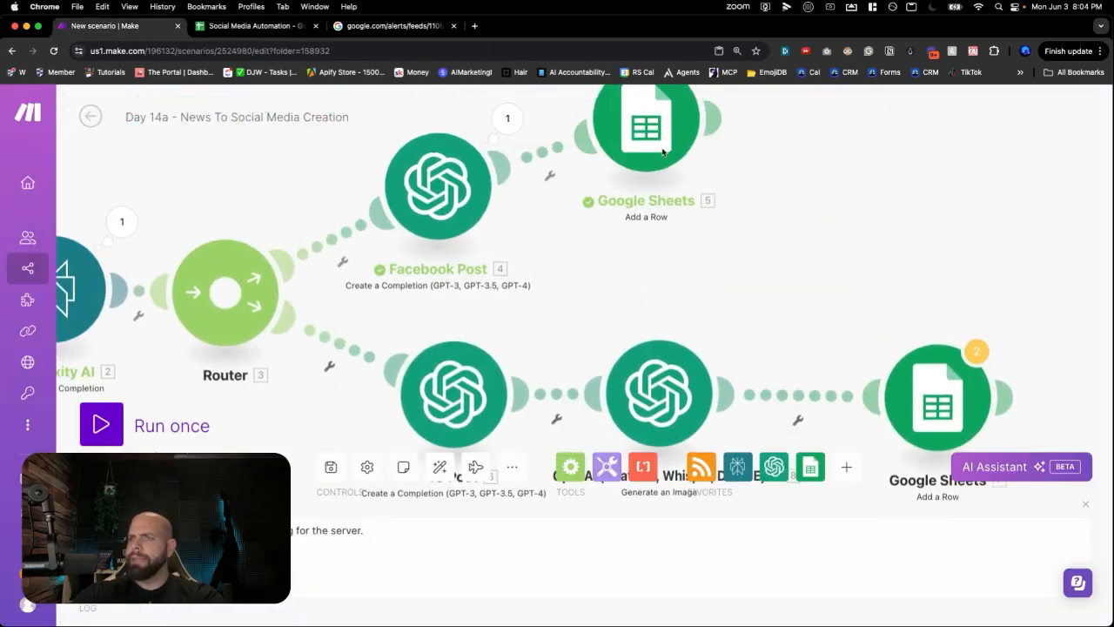
click(666, 144)
scroll(861, 339, down, 5)
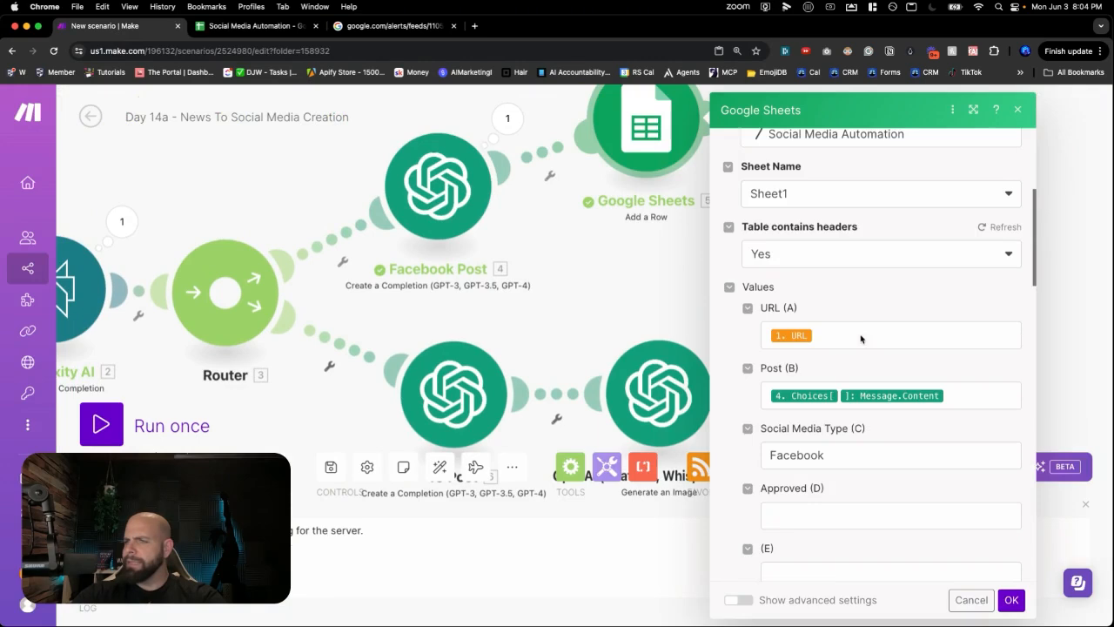
click(990, 228)
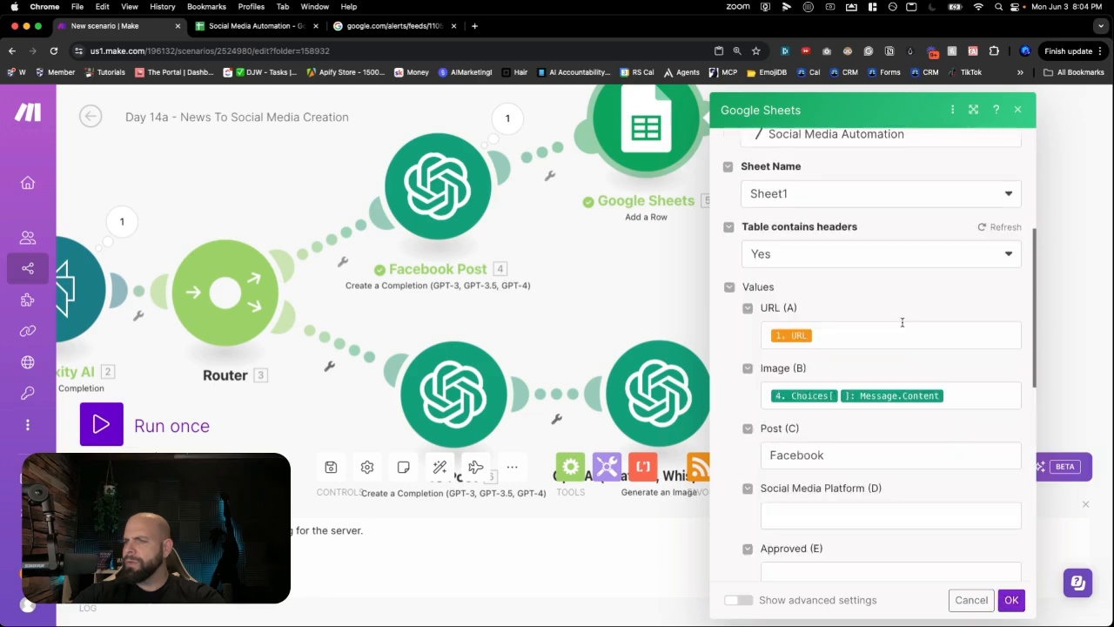
scroll(901, 321, down, 2)
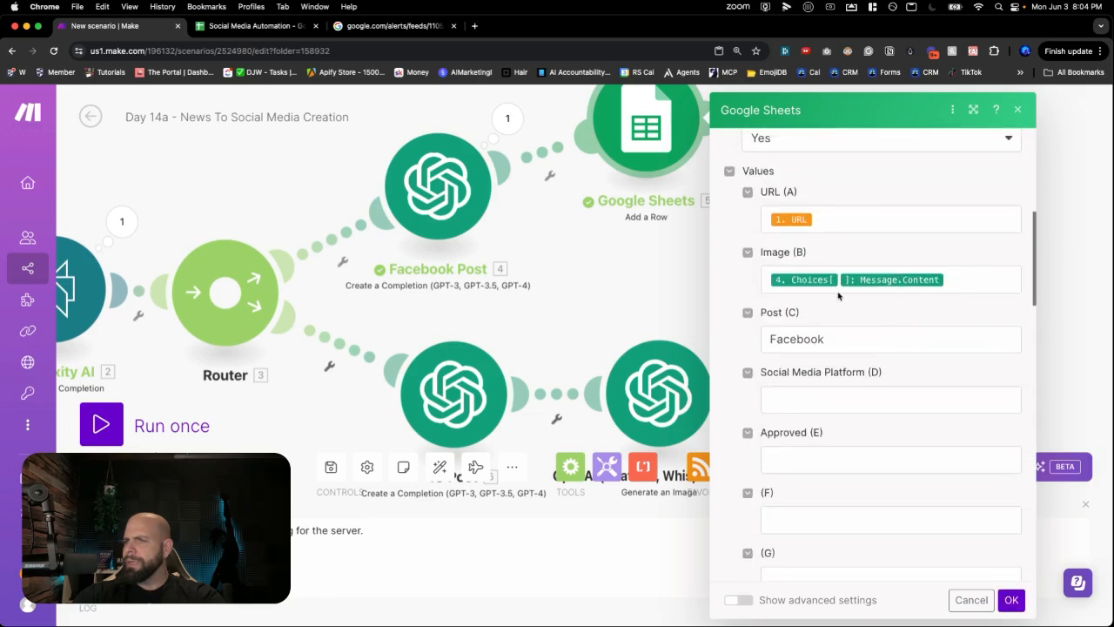
- Map the post content into Post (C) and Facebook into Social Media Platform (D), leaving Image (B) empty
click(843, 345)
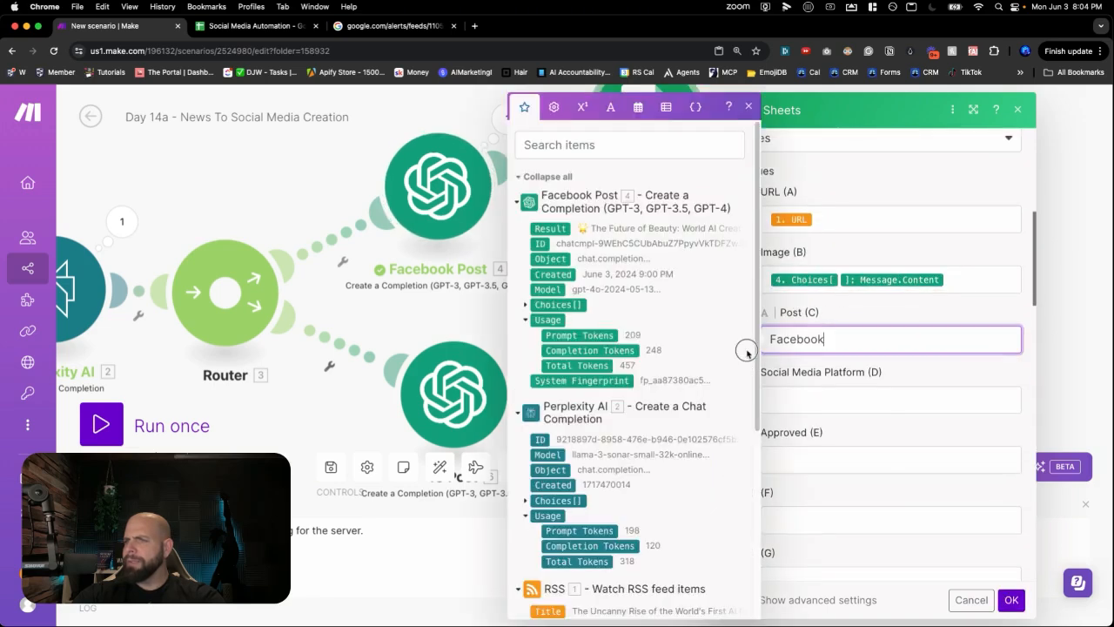
double_click(781, 340)
key(cmd+c)
key(BackSpace)
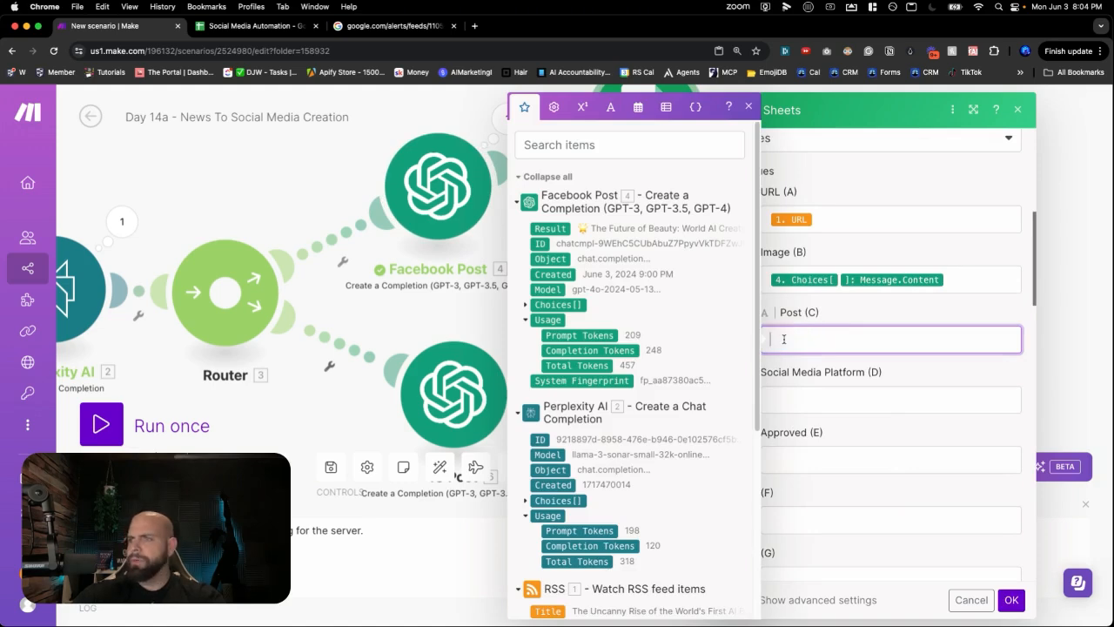
click(818, 396)
key(cmd+v)
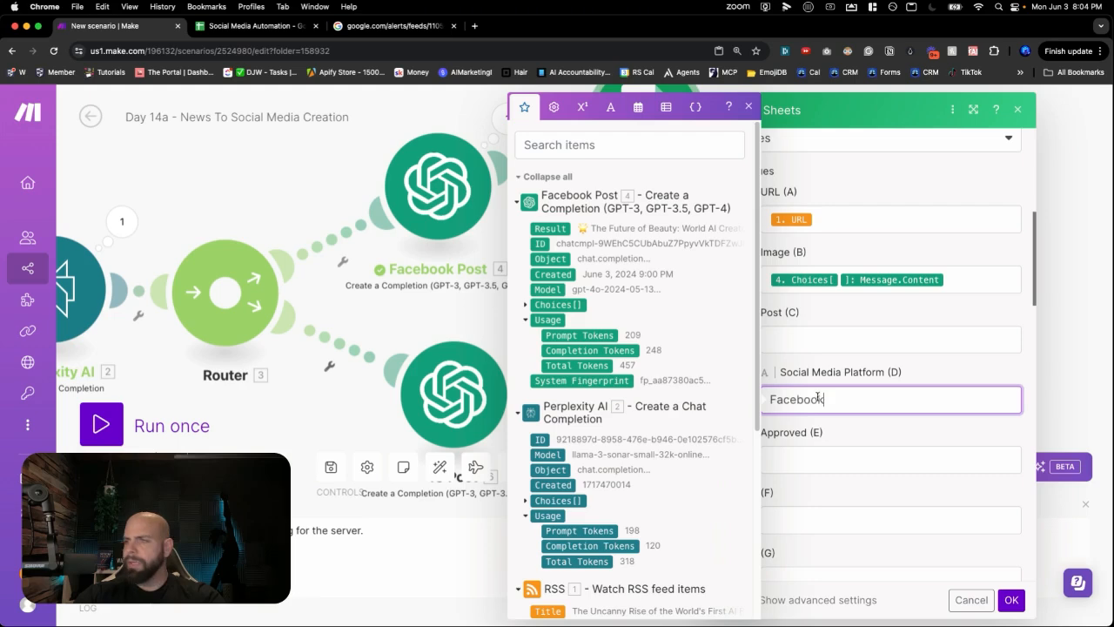
click(963, 286)
key(super+a)
key(super+c)
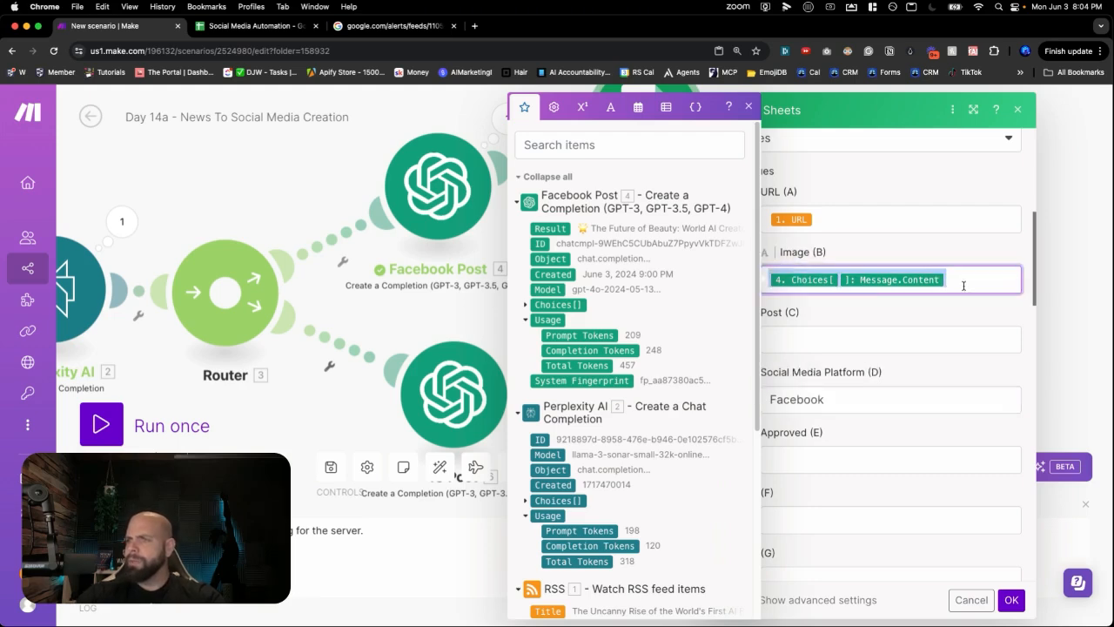
key(BackSpace)
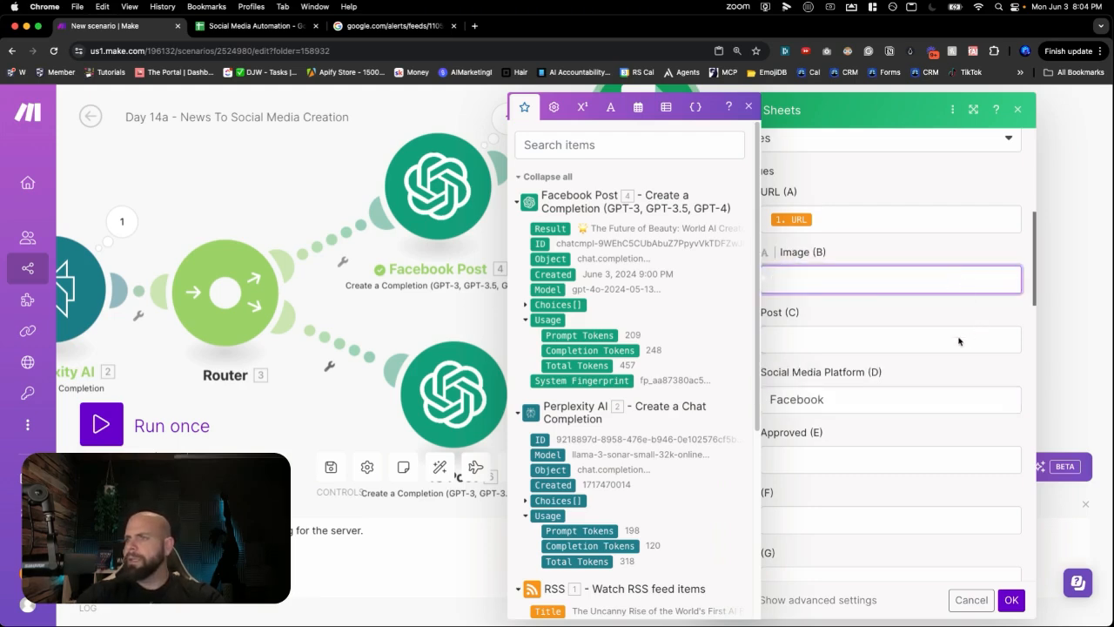
click(958, 339)
key(super+v)
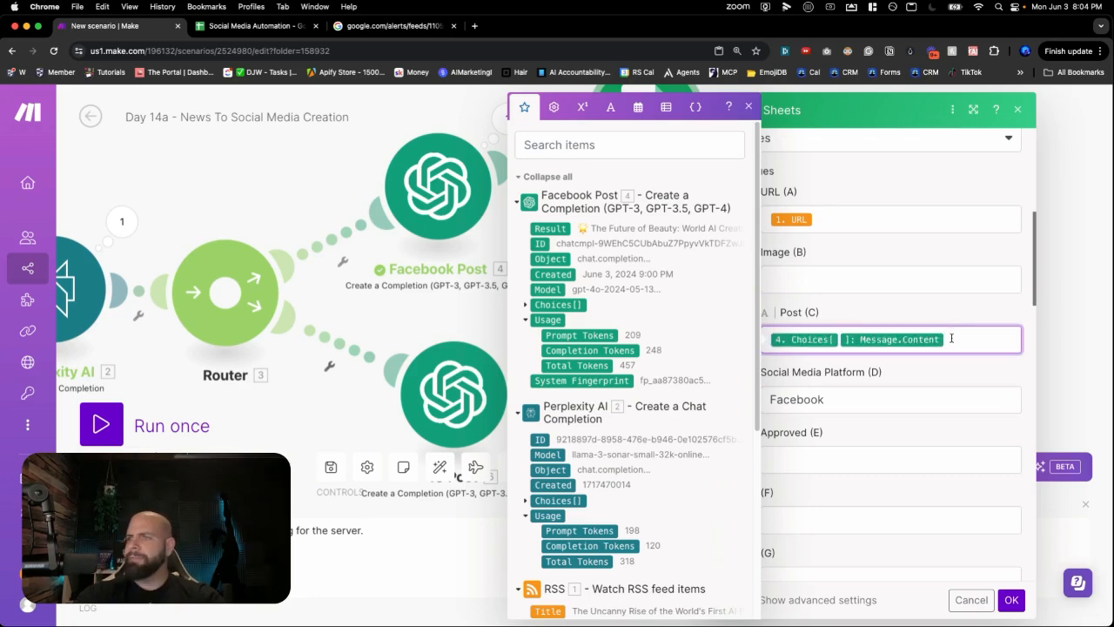
click(963, 440)
- Save the Facebook Google Sheets settings and rearrange the Instagram branch on the canvas
click(1009, 599)
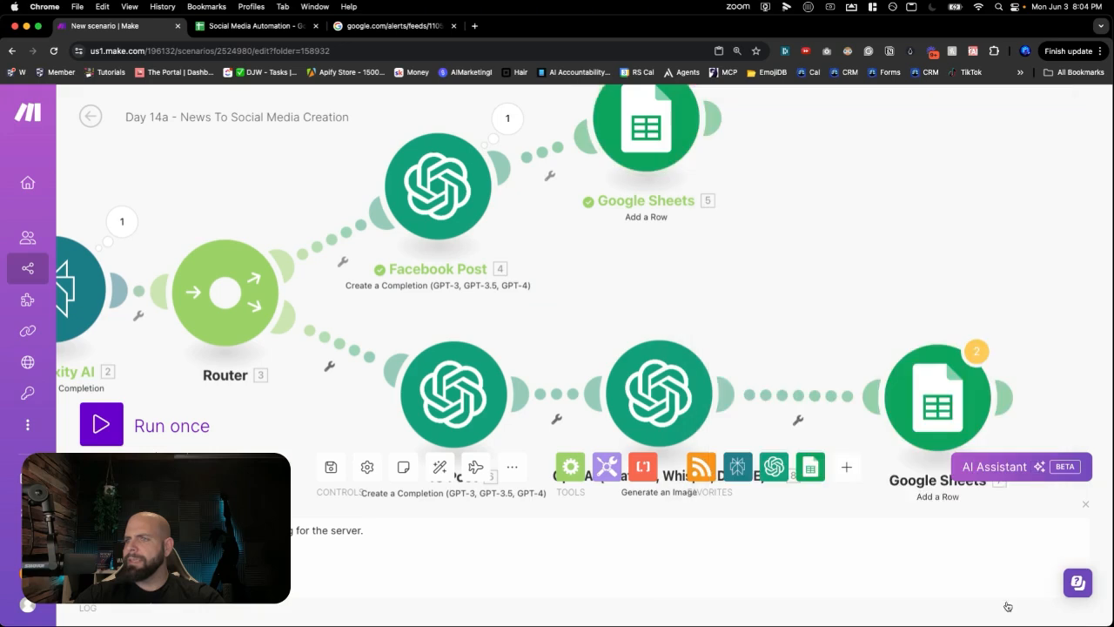
drag(786, 355, 732, 315)
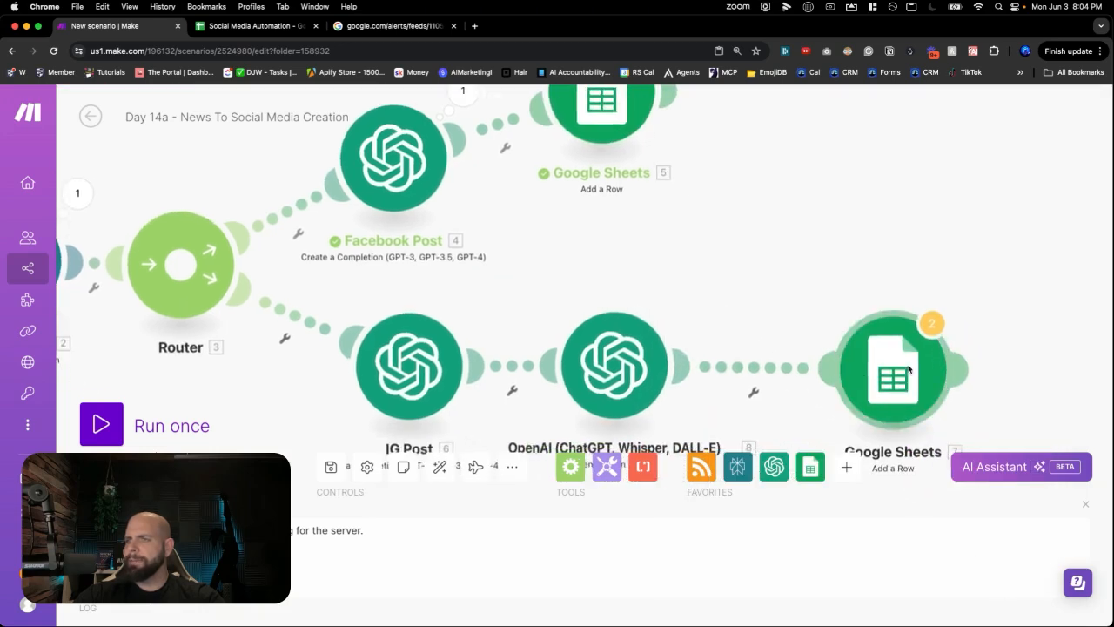
drag(861, 374, 818, 370)
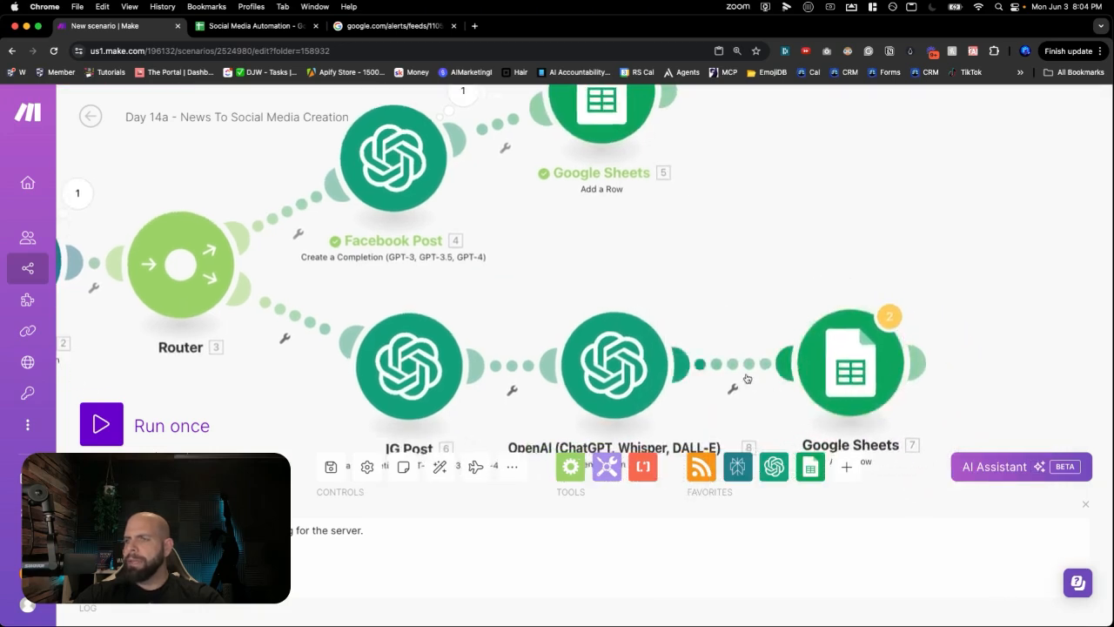
drag(734, 339, 754, 277)
- Append IG Post's Choices > Message > Content on a new line of the DALL-E prompt and save
click(633, 304)
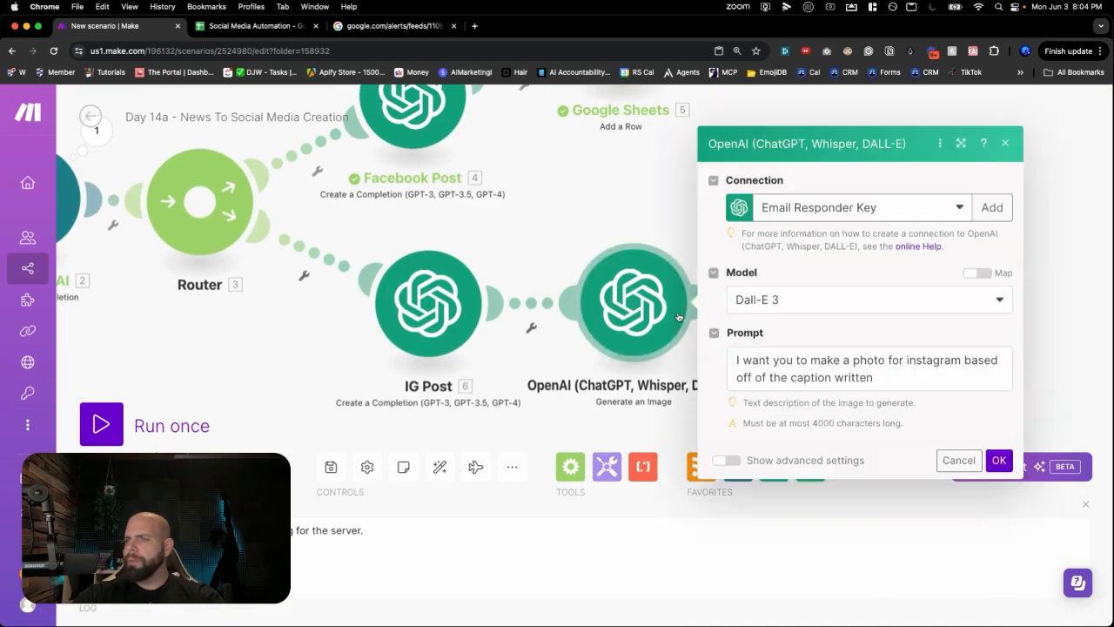
click(882, 377)
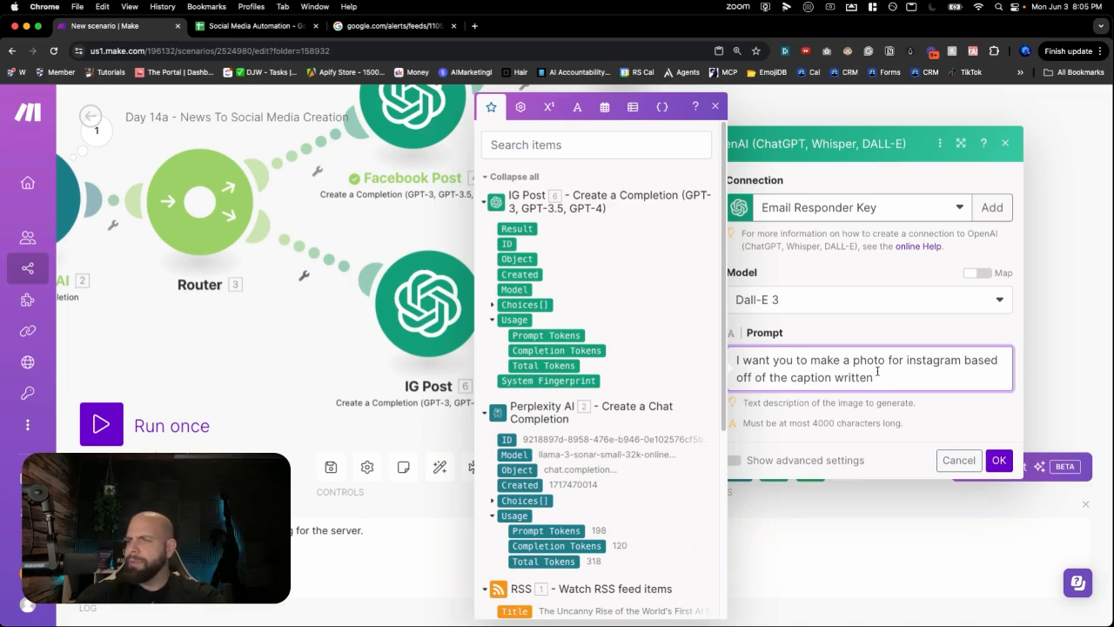
key(Return)
key(Return)
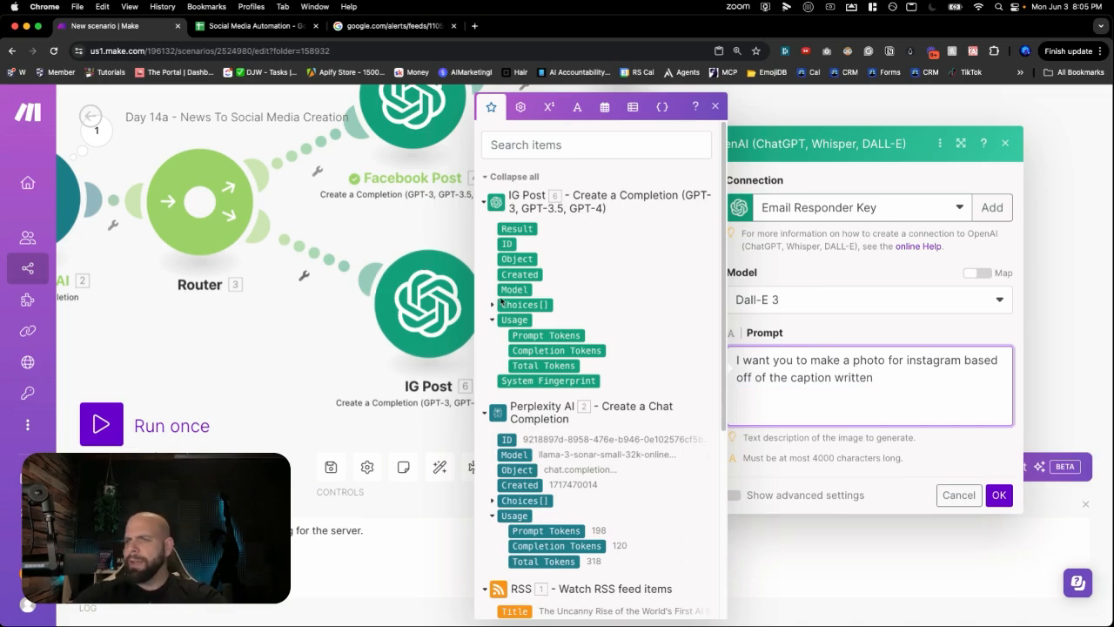
click(497, 305)
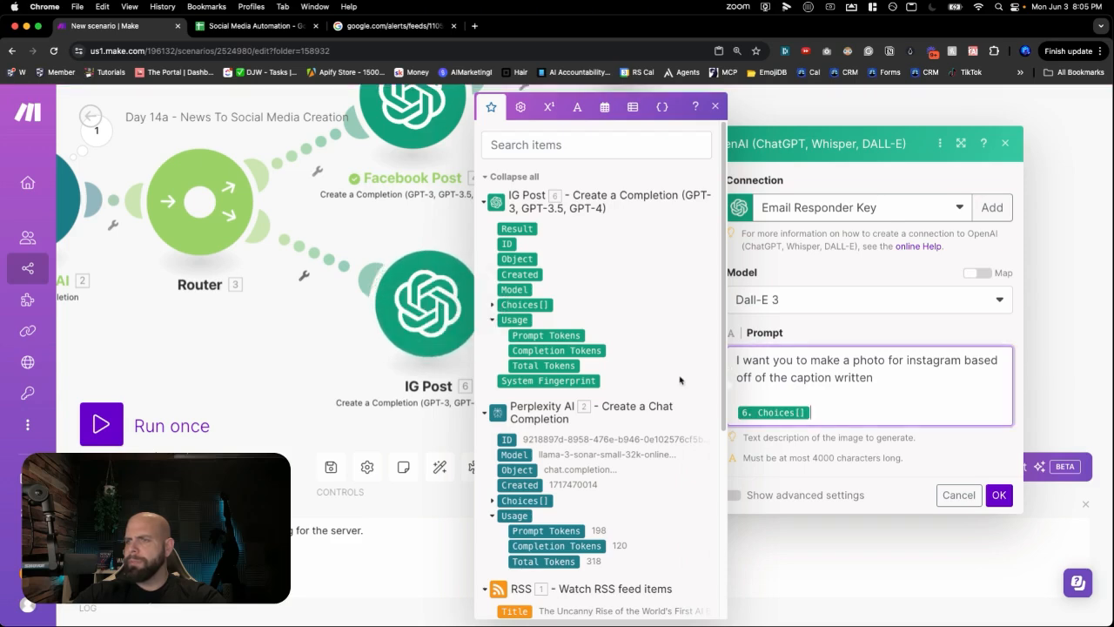
key(BackSpace)
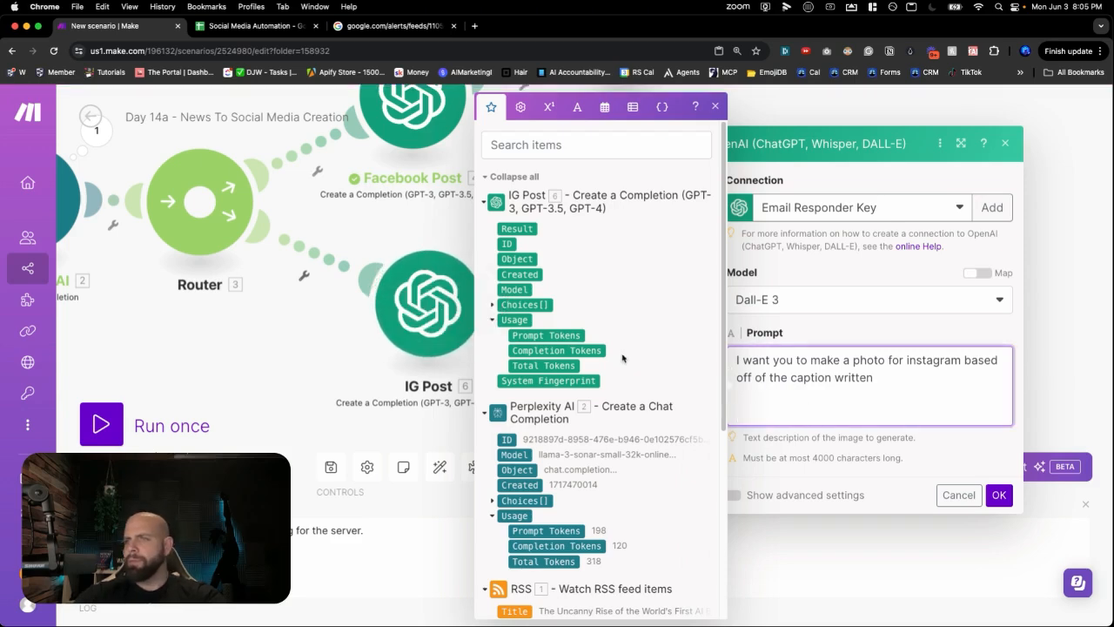
click(493, 305)
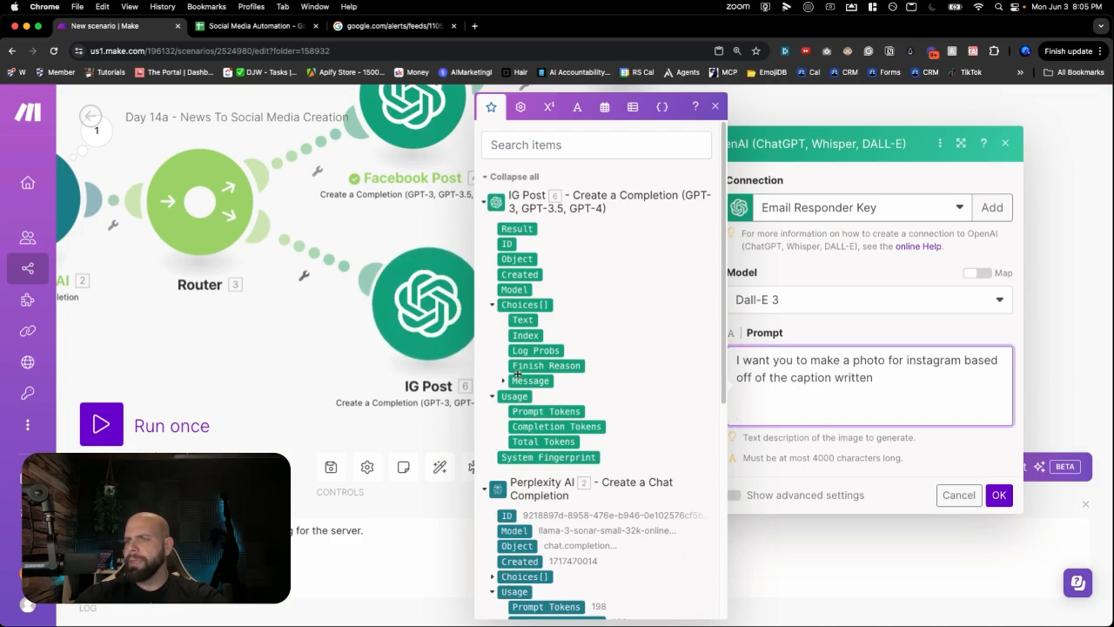
click(503, 380)
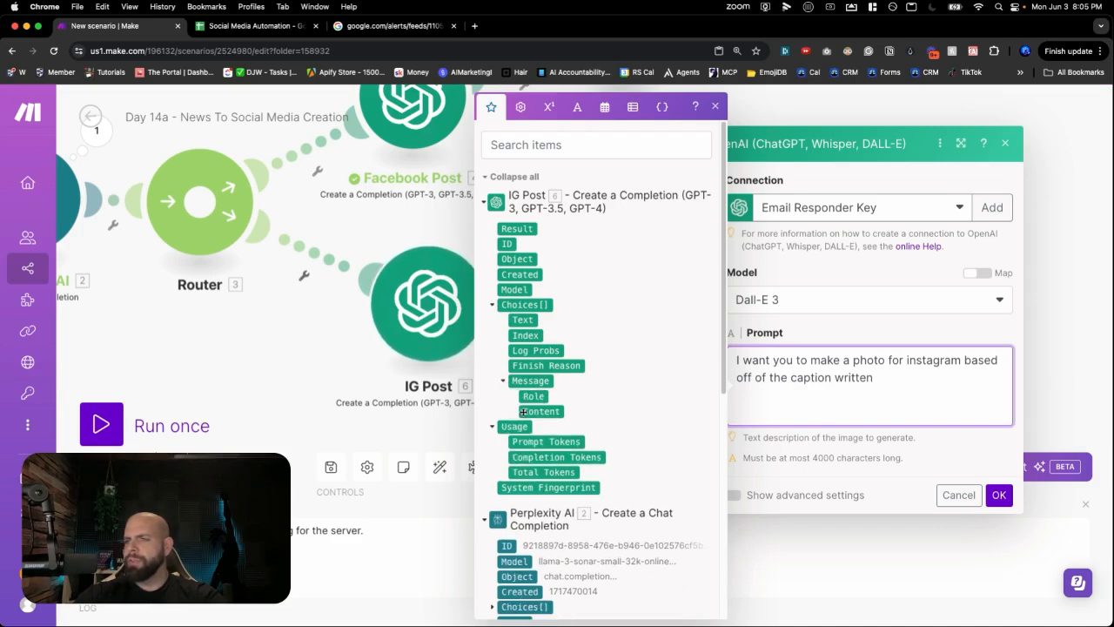
click(524, 411)
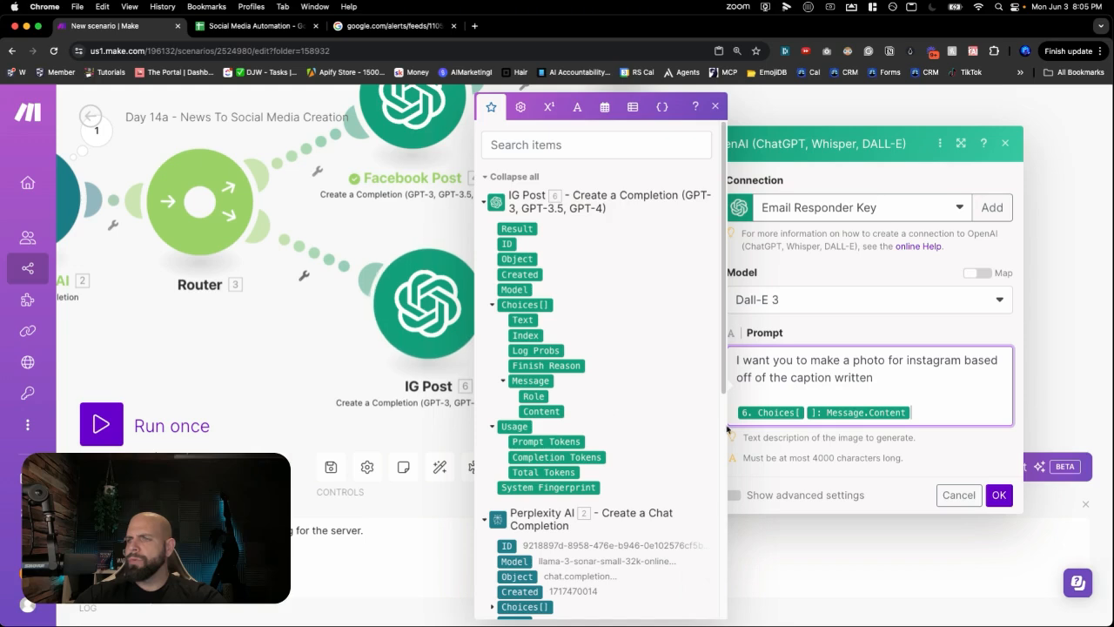
click(998, 495)
- Review the Instagram branch's Google Sheets row settings and close them
click(860, 337)
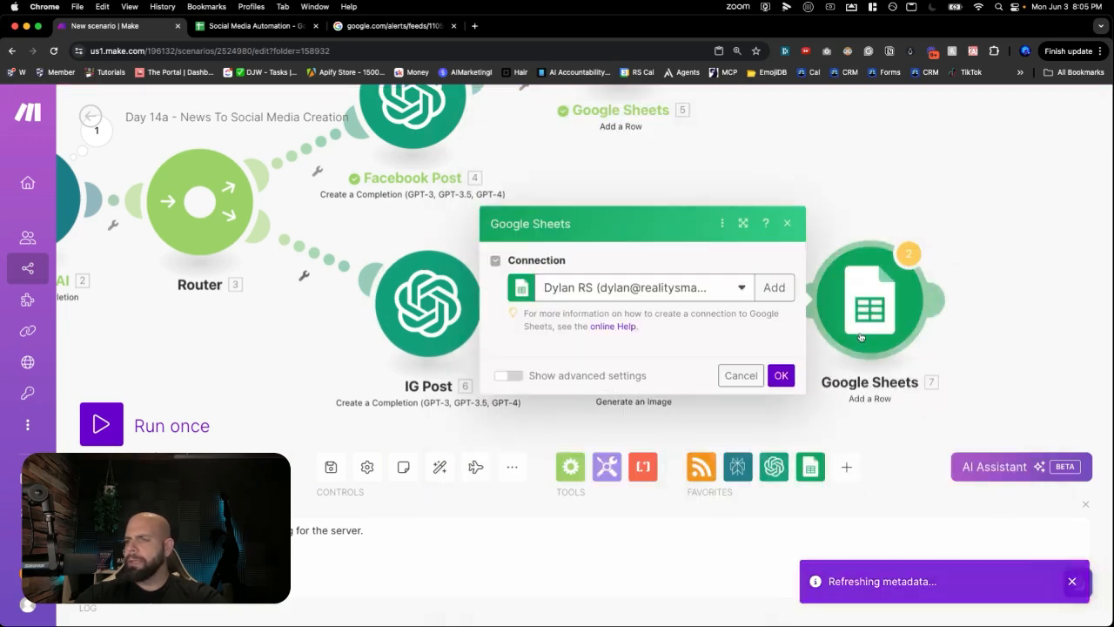
scroll(749, 426, down, 4)
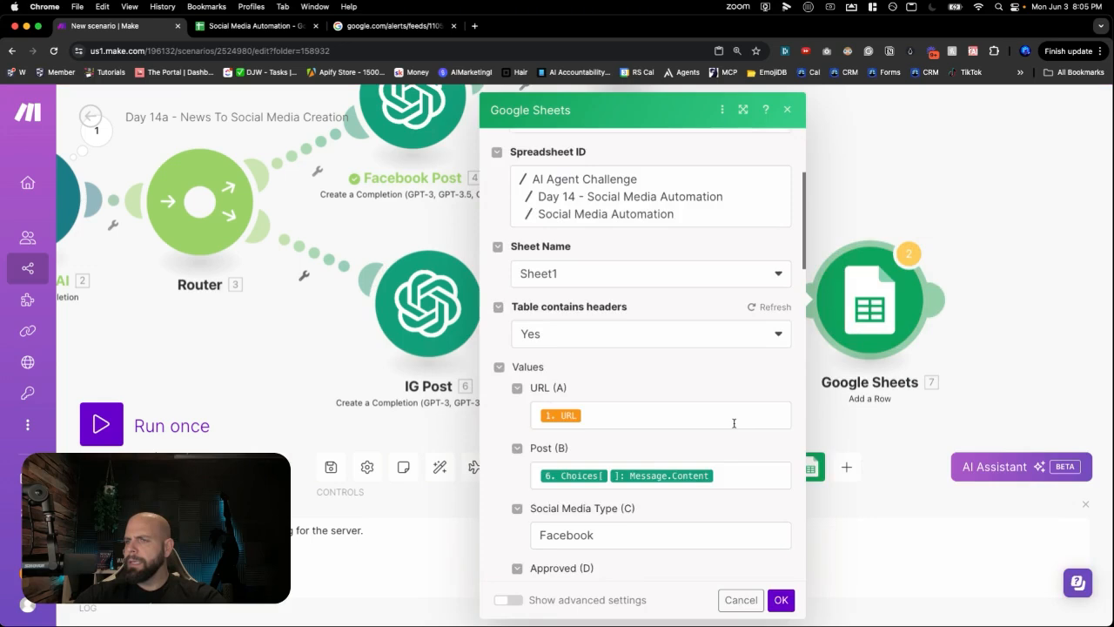
scroll(733, 423, down, 4)
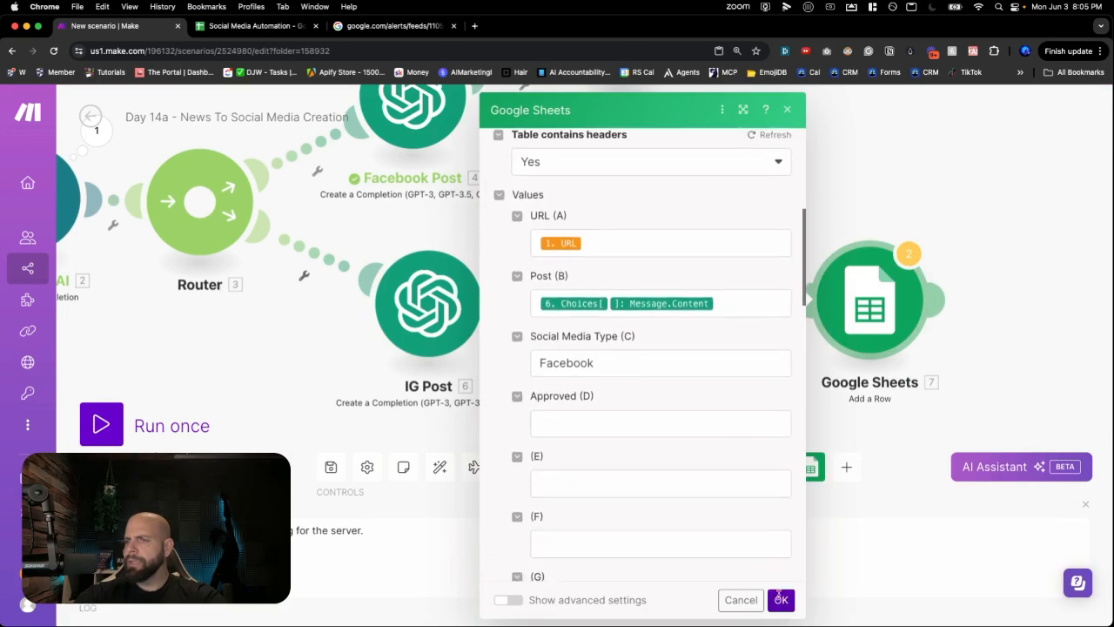
click(781, 600)
scroll(607, 311, down, 3)
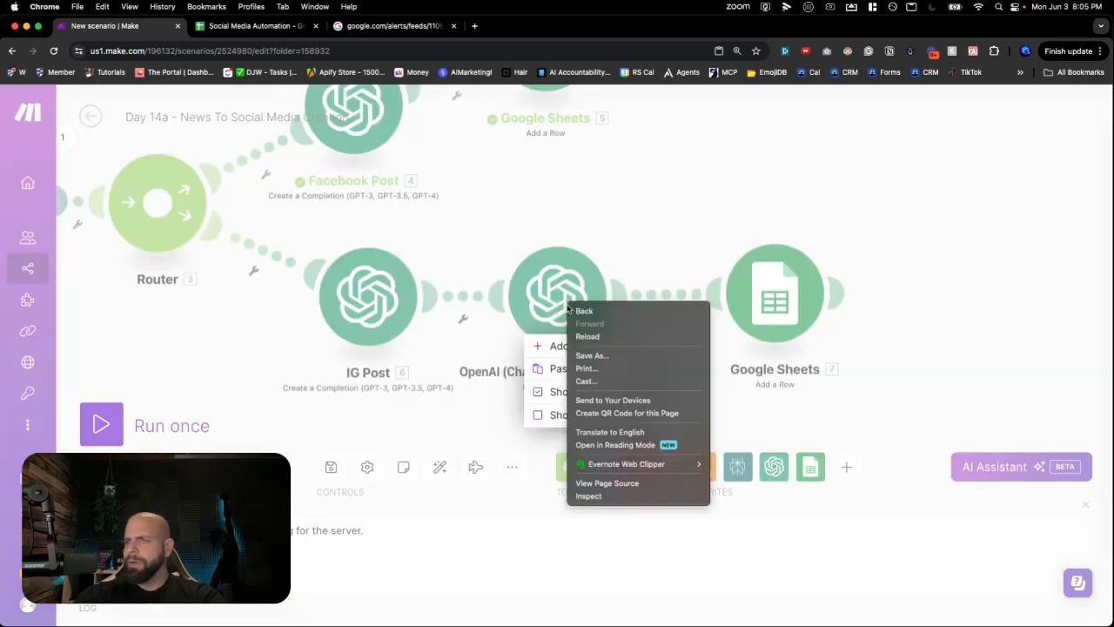
- Rename the DALL-E image module to 'IG Image'
click(565, 299)
right_click(561, 295)
click(482, 250)
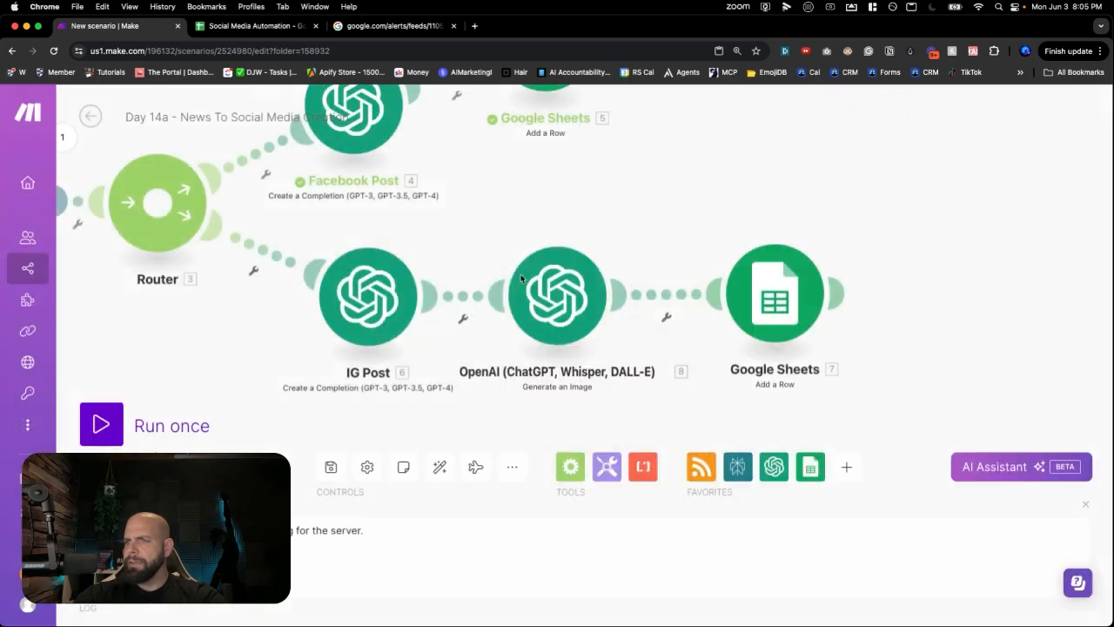
right_click(545, 293)
click(581, 370)
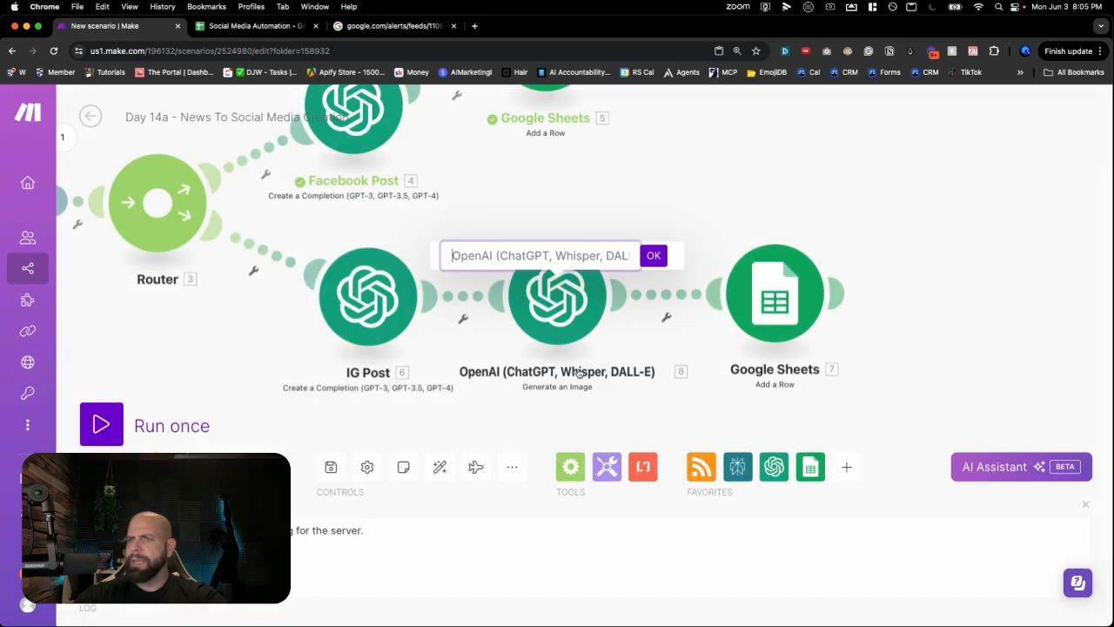
text(IG Image)
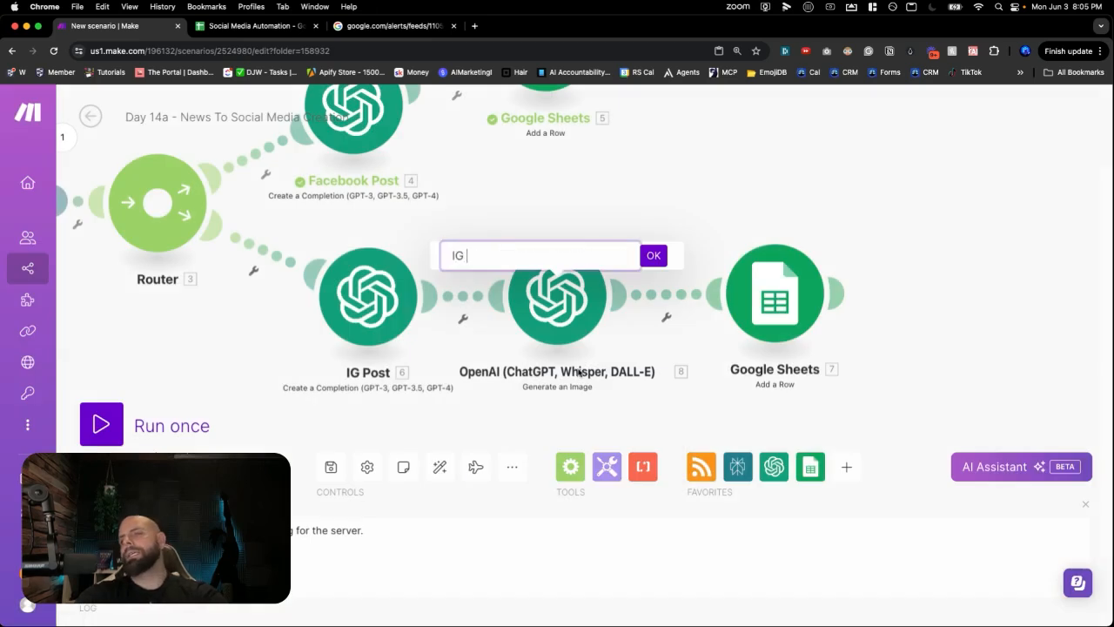
key(Return)
click(332, 467)
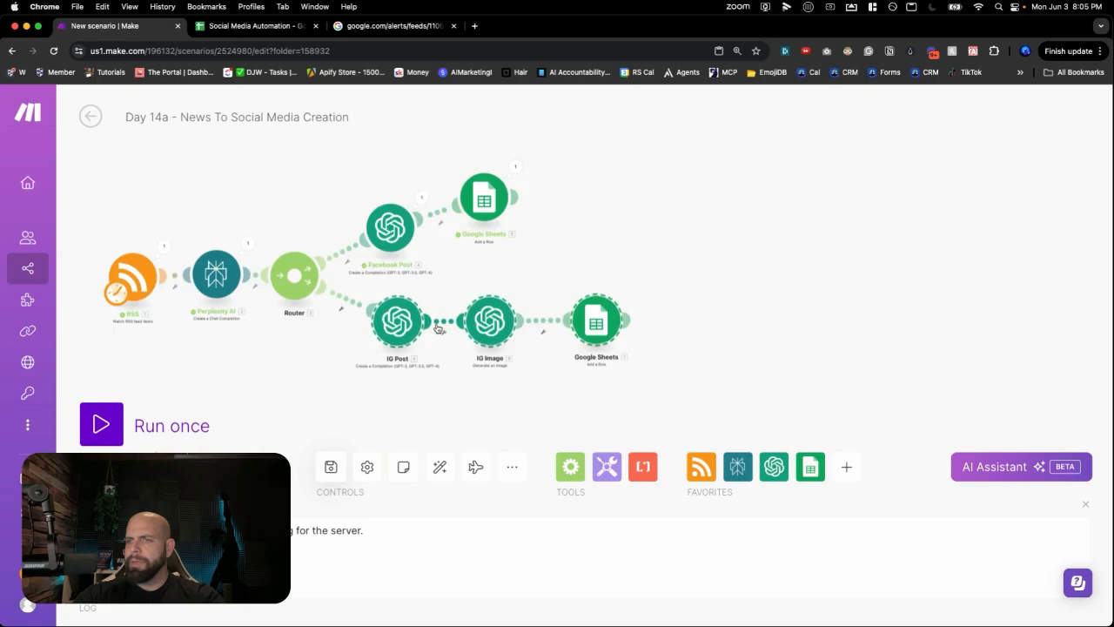
- Paste a copy of the Instagram branch below it and delete the copied image module
key(super+v)
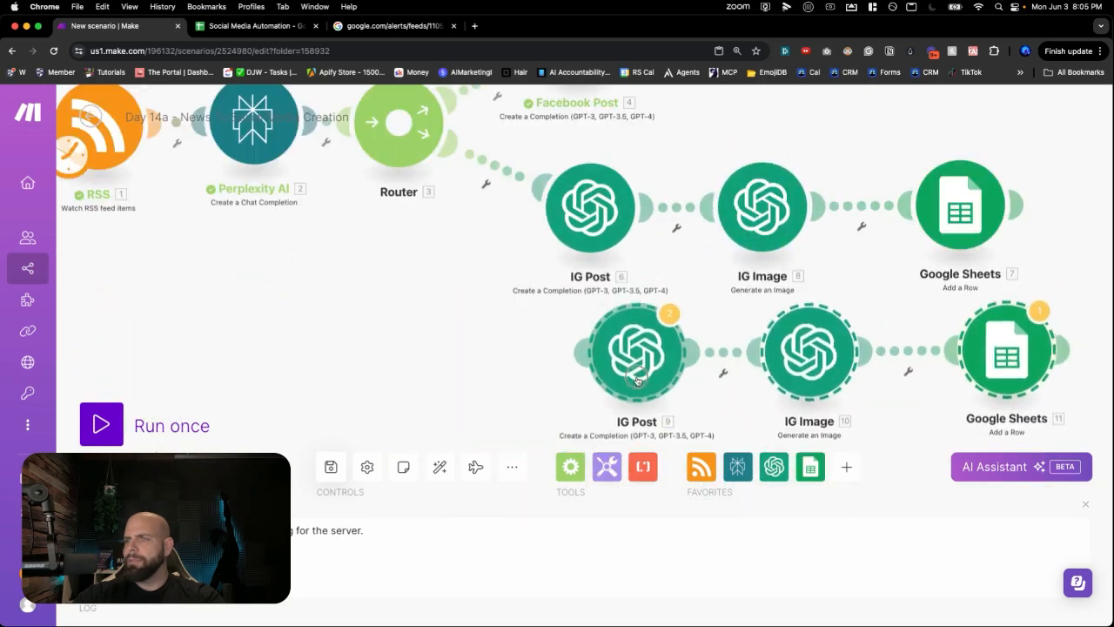
drag(636, 381, 609, 414)
drag(505, 405, 428, 356)
right_click(527, 370)
click(471, 358)
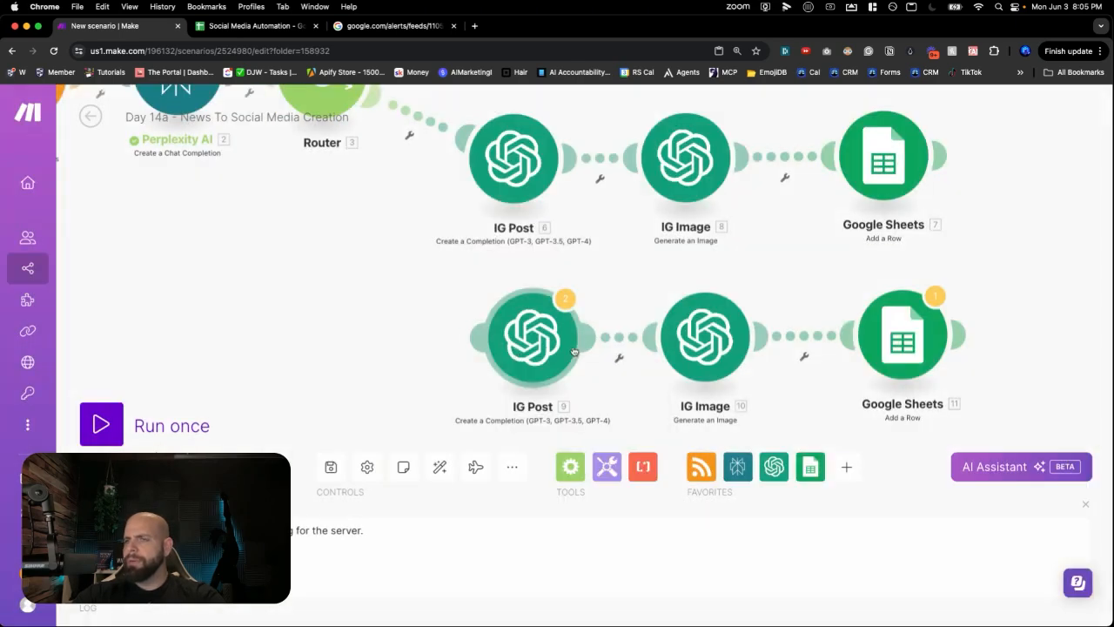
right_click(689, 353)
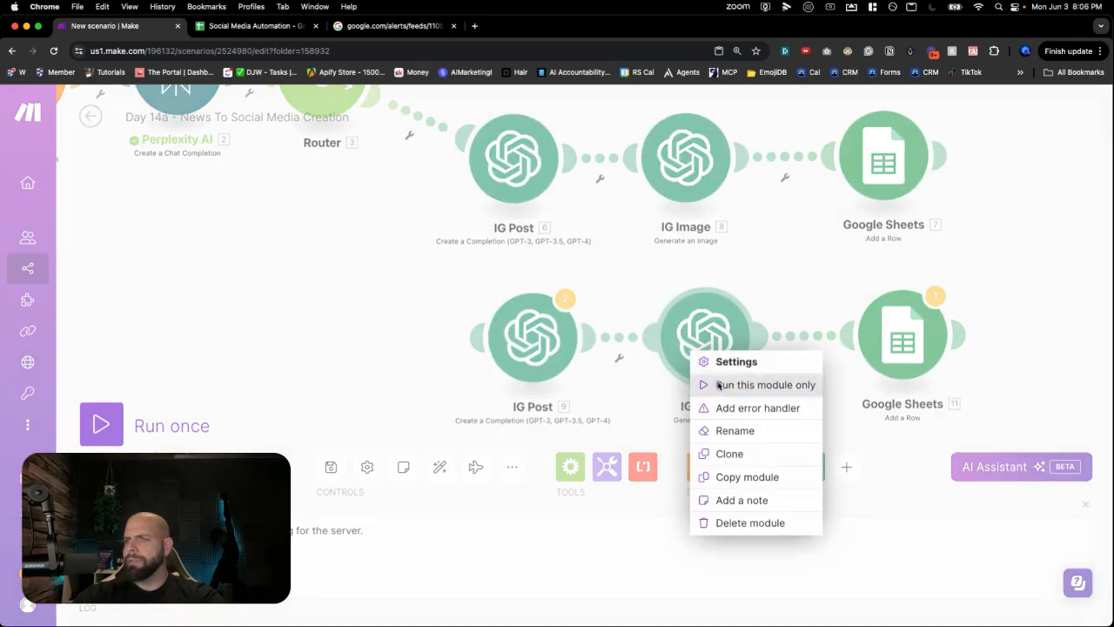
click(734, 522)
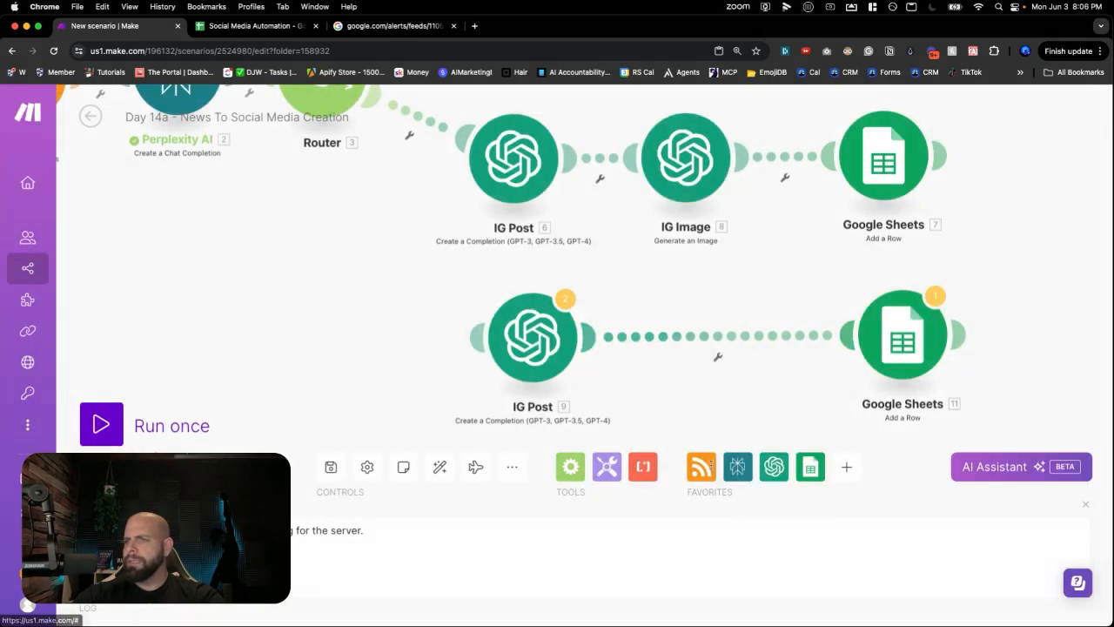
- Rename the copied post module 'Linkedin Post' and make its prompt ask for a Linkedin Post
right_click(567, 354)
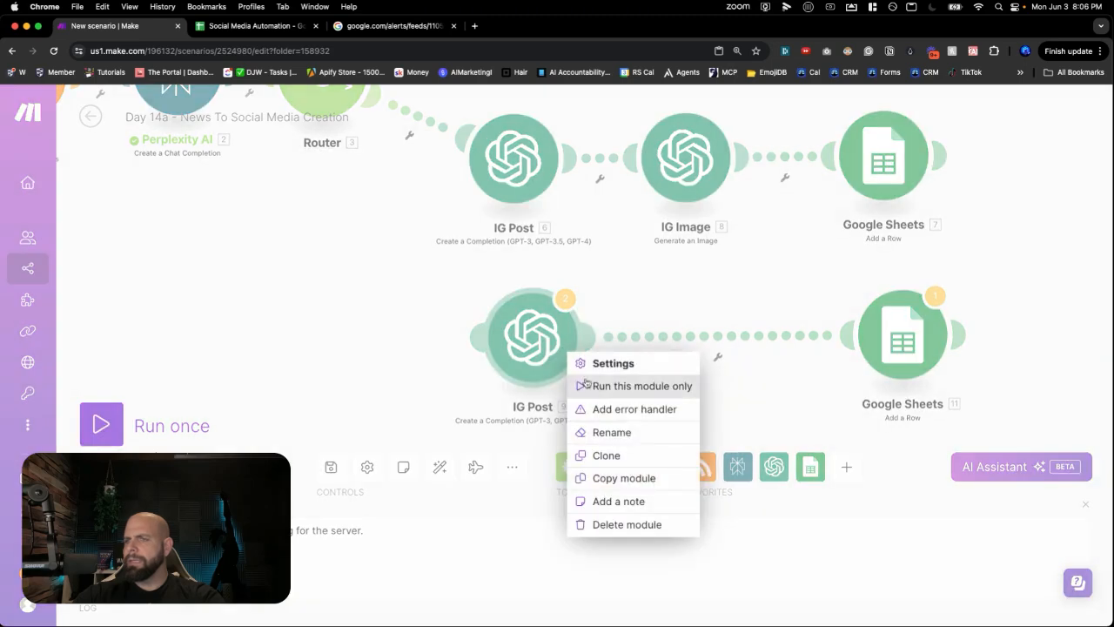
click(607, 433)
text(Linkedin Post)
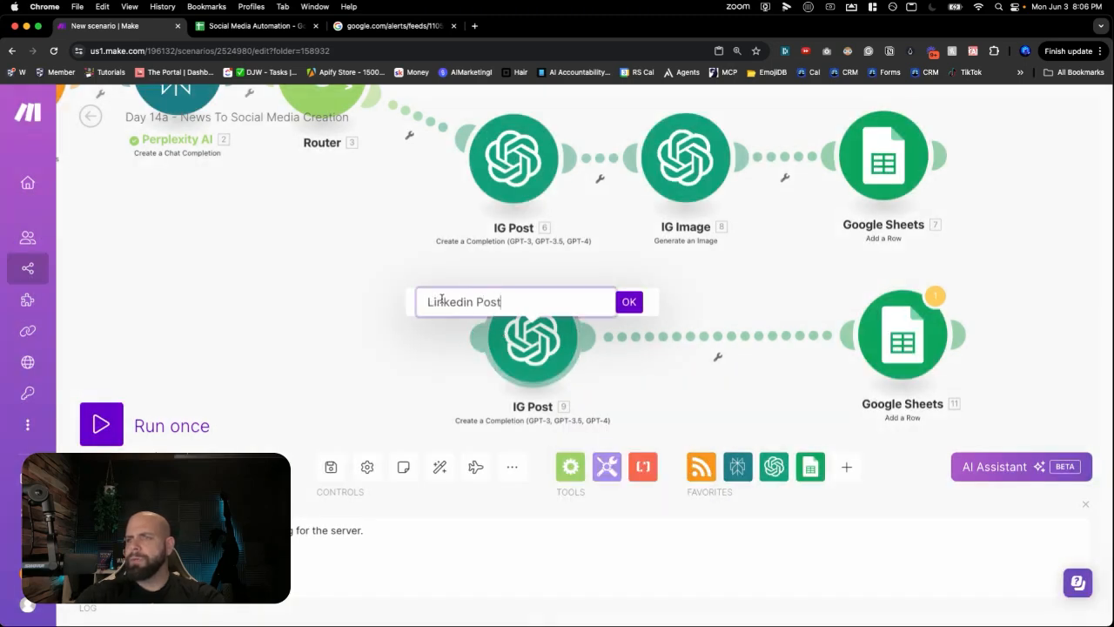
key(Return)
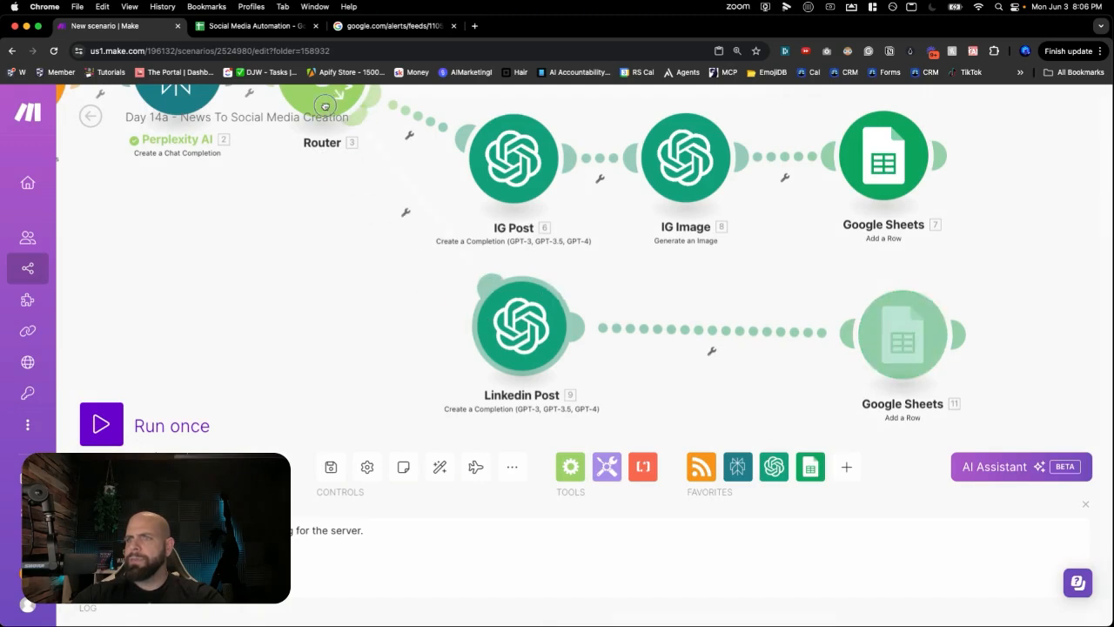
scroll(401, 219, down, 3)
scroll(401, 217, up, 3)
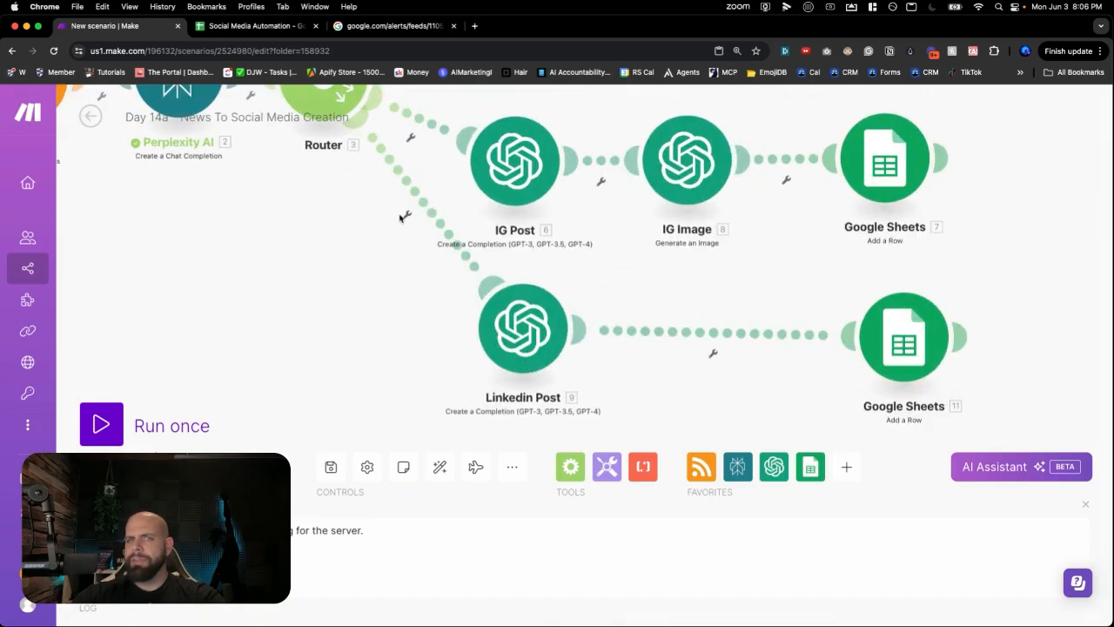
click(531, 309)
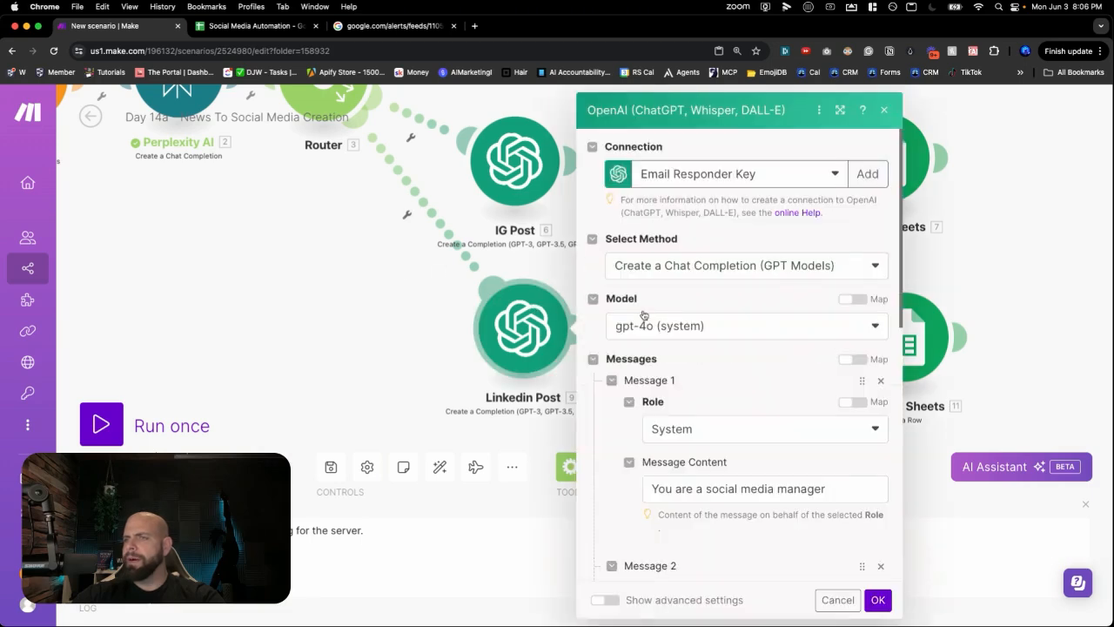
scroll(710, 388, down, 5)
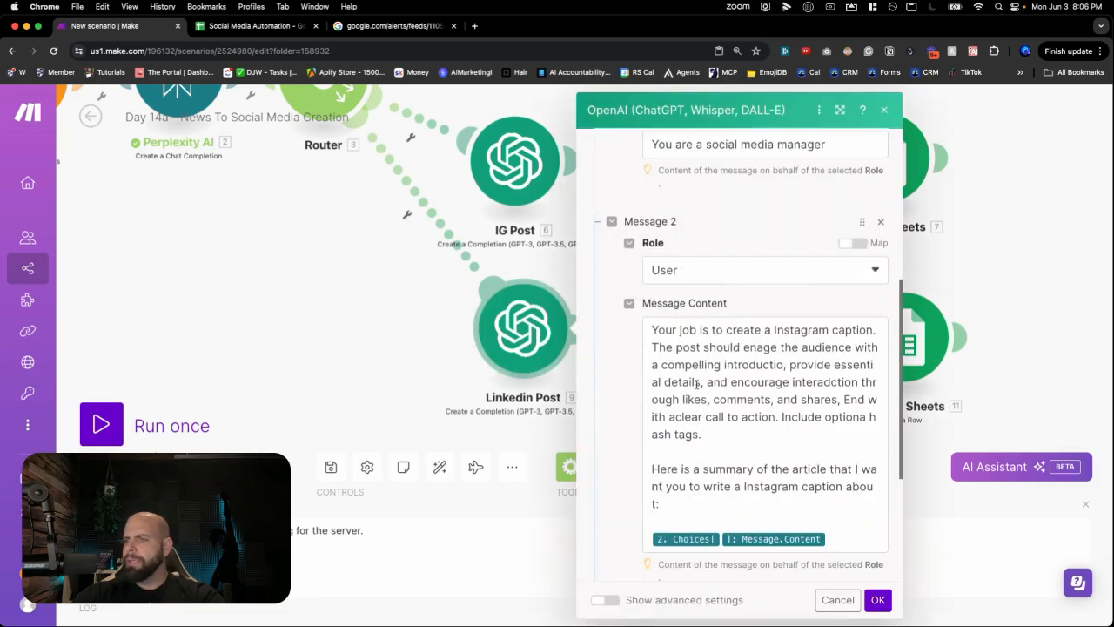
double_click(785, 331)
text(Linkedin Po)
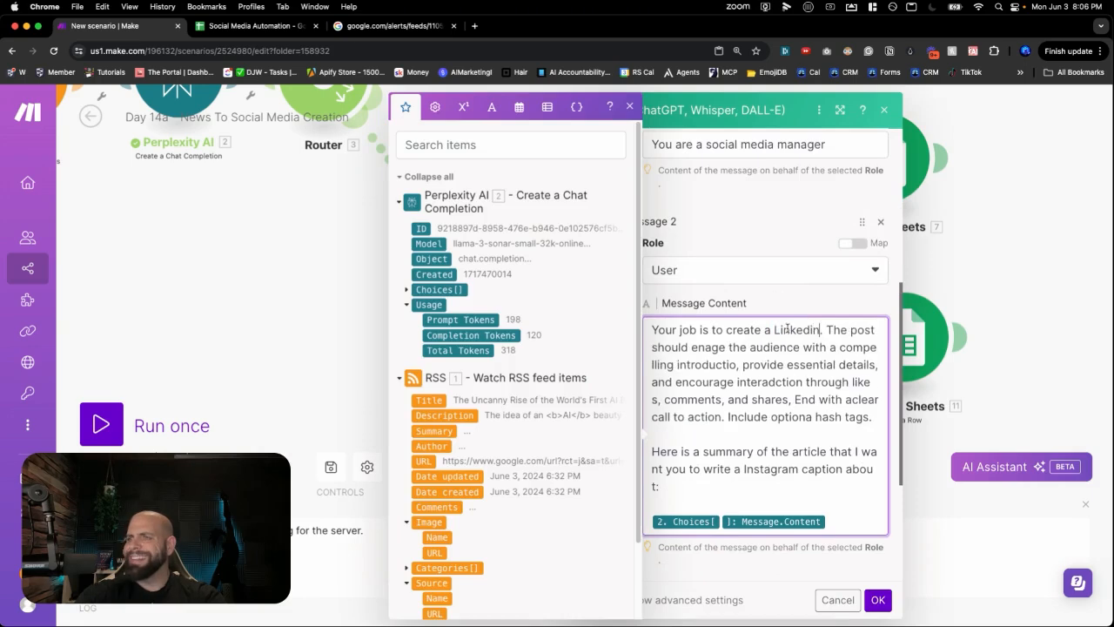
text(st)
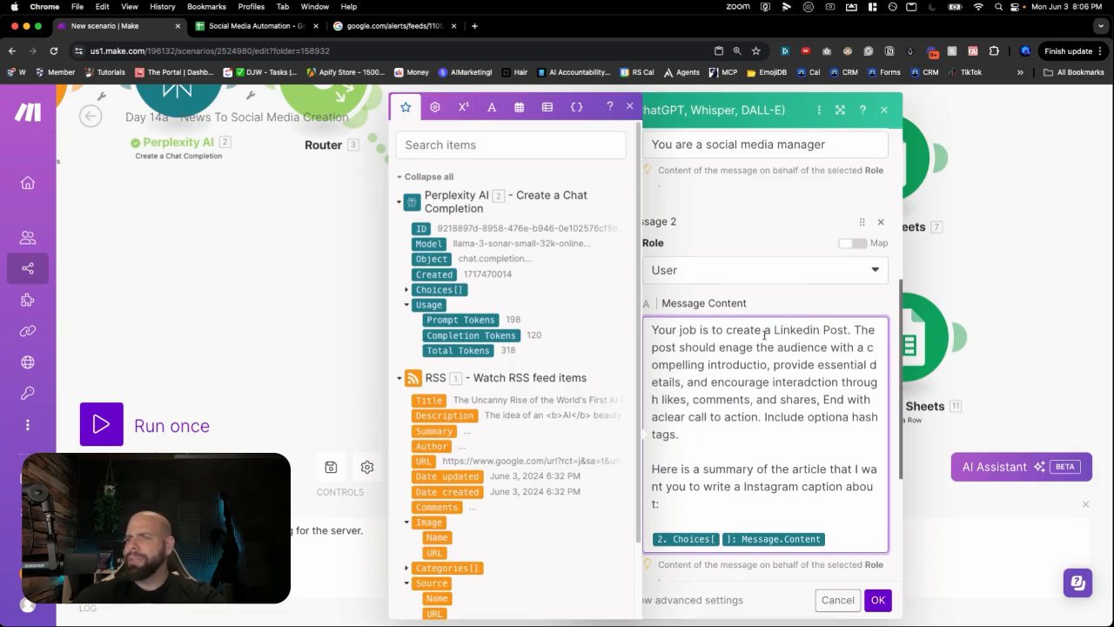
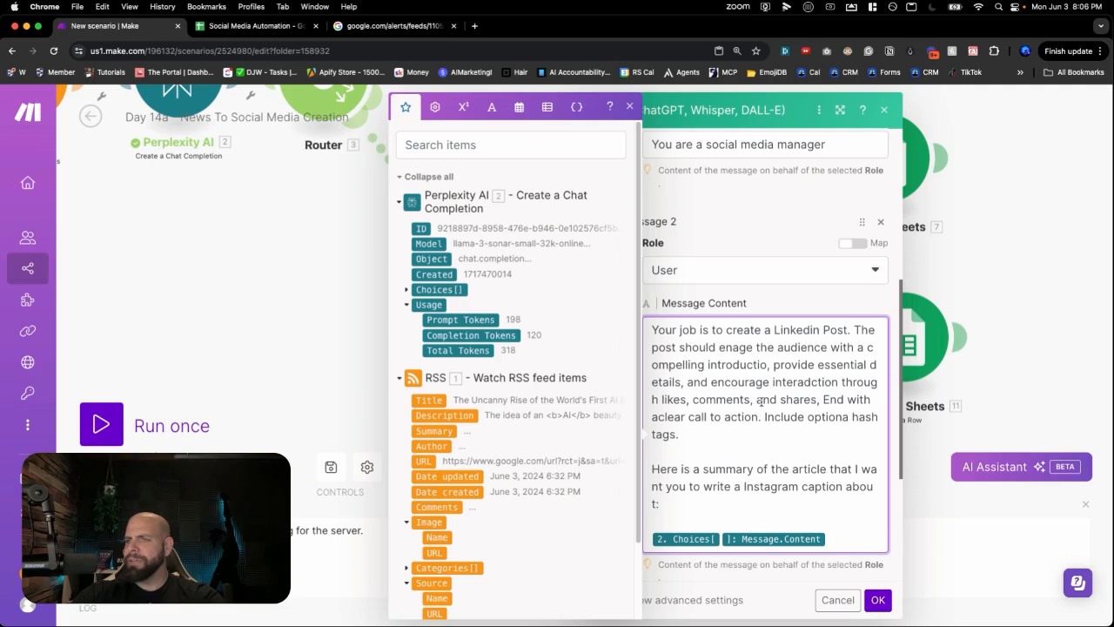
- Change the Linkedin Post module's Message 2 wording from 'Instagram caption' to 'Linkedin Post'
click(697, 437)
scroll(718, 448, down, 3)
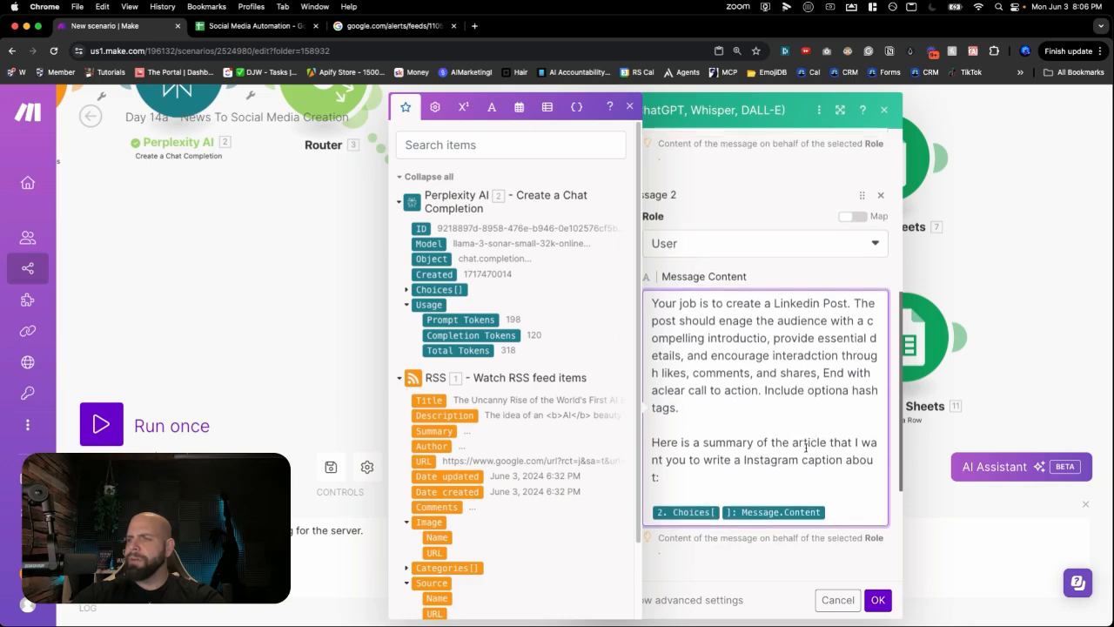
double_click(780, 457)
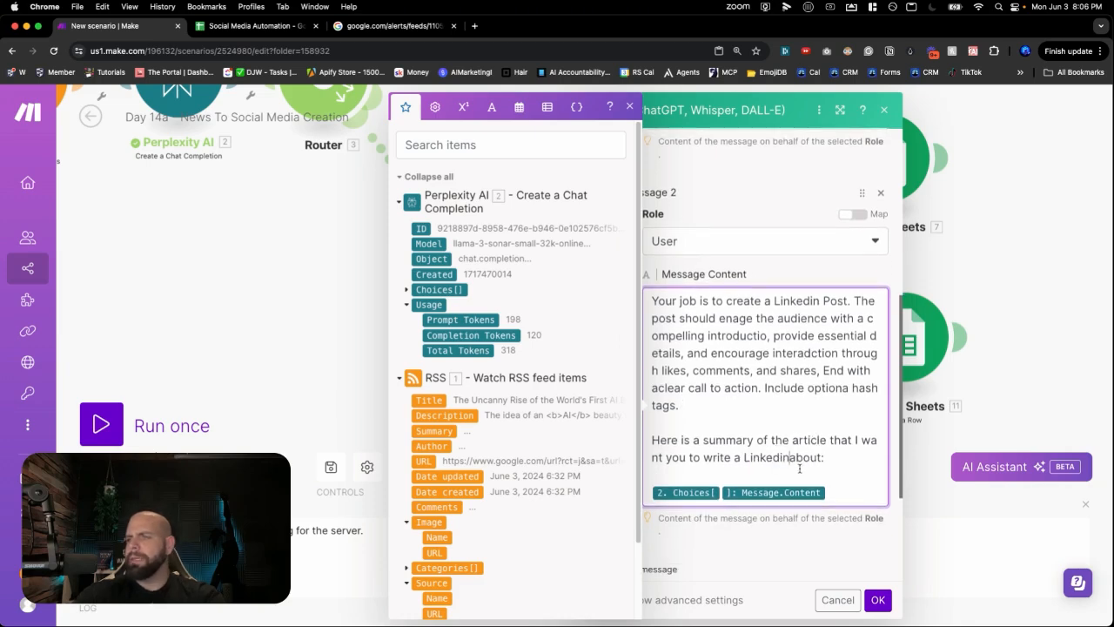
text(Post)
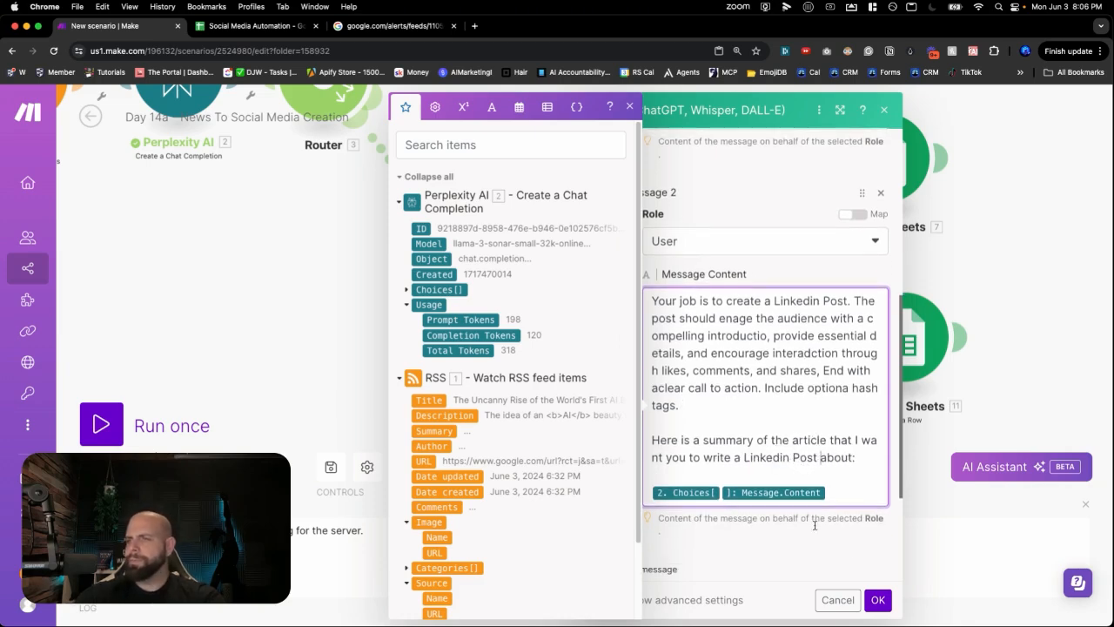
scroll(855, 541, down, 5)
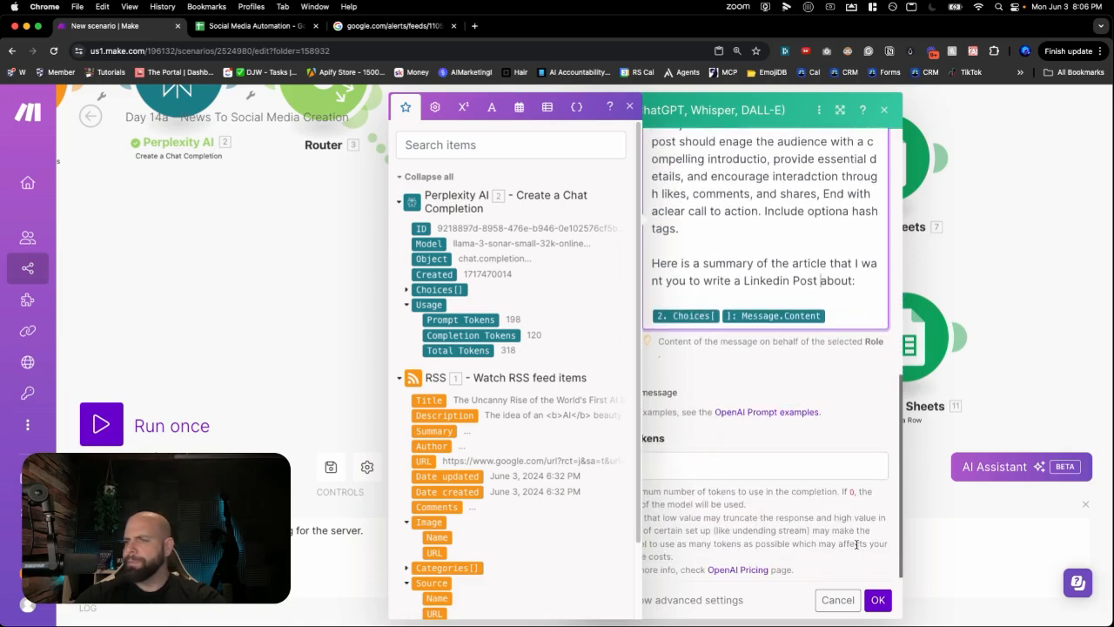
click(811, 539)
- Save the prompt and set Google Sheets 11's Social Media Type to Linkedin
click(877, 598)
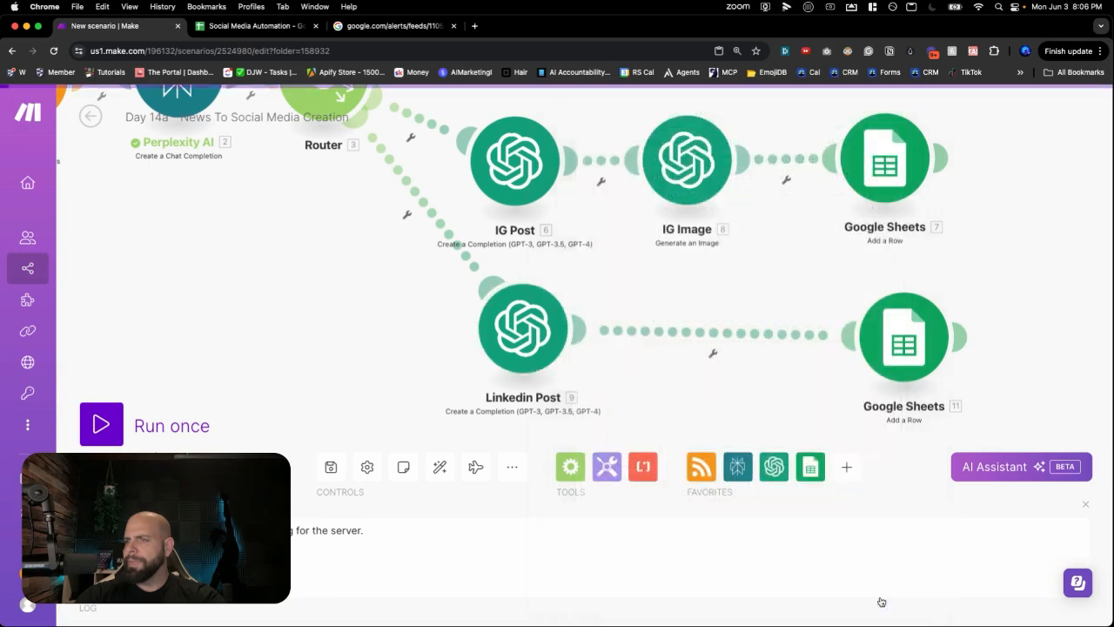
scroll(778, 366, down, 2)
click(878, 346)
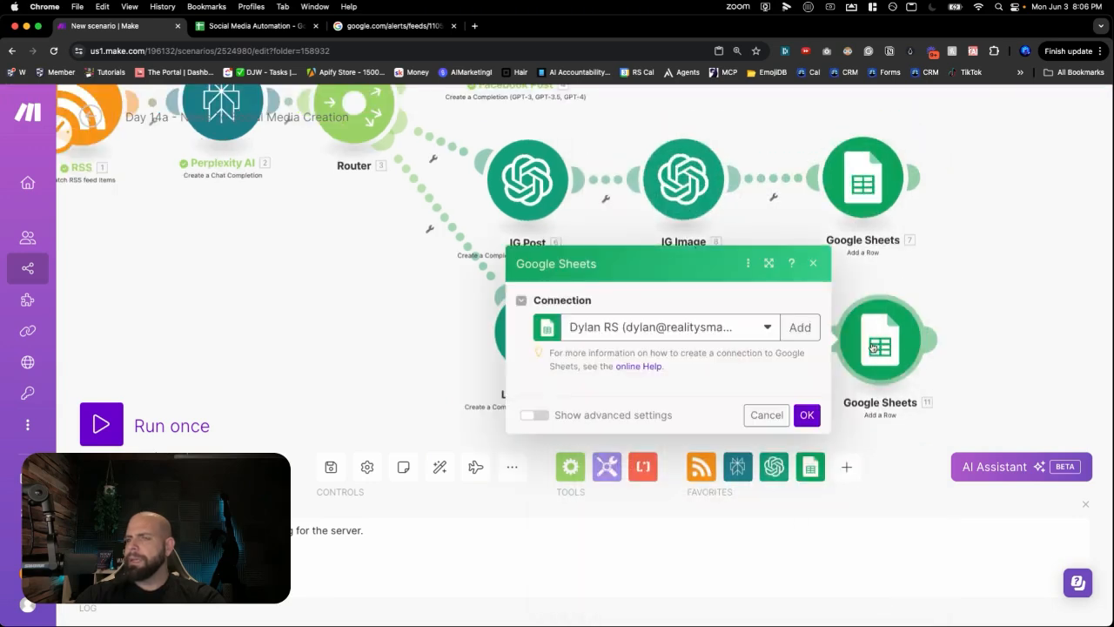
scroll(735, 353, down, 2)
scroll(734, 354, down, 4)
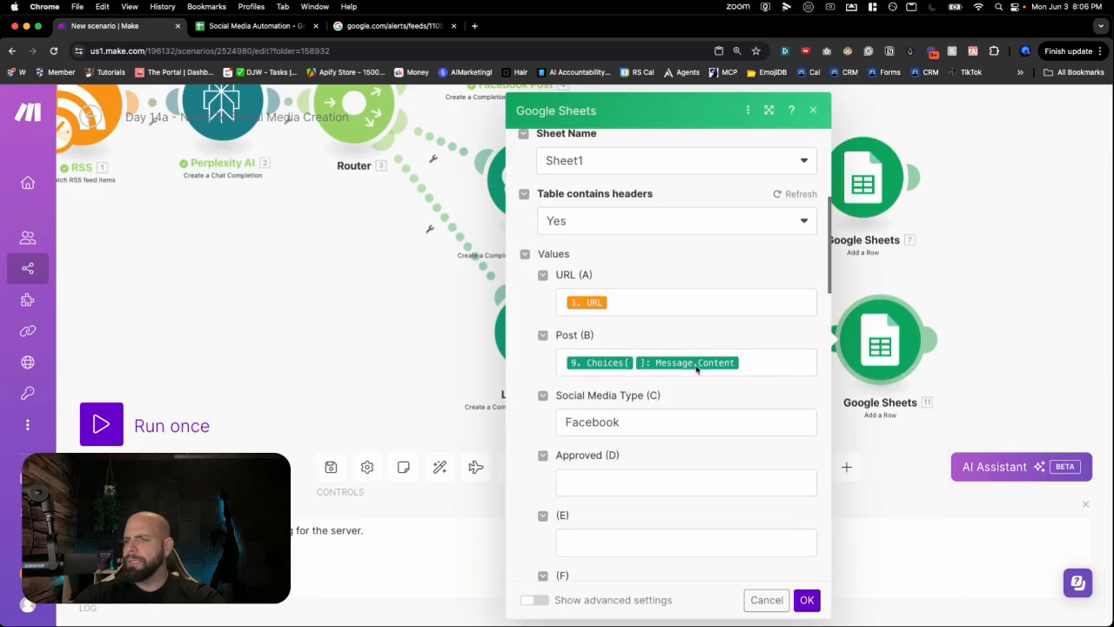
double_click(655, 423)
text(Linkedin)
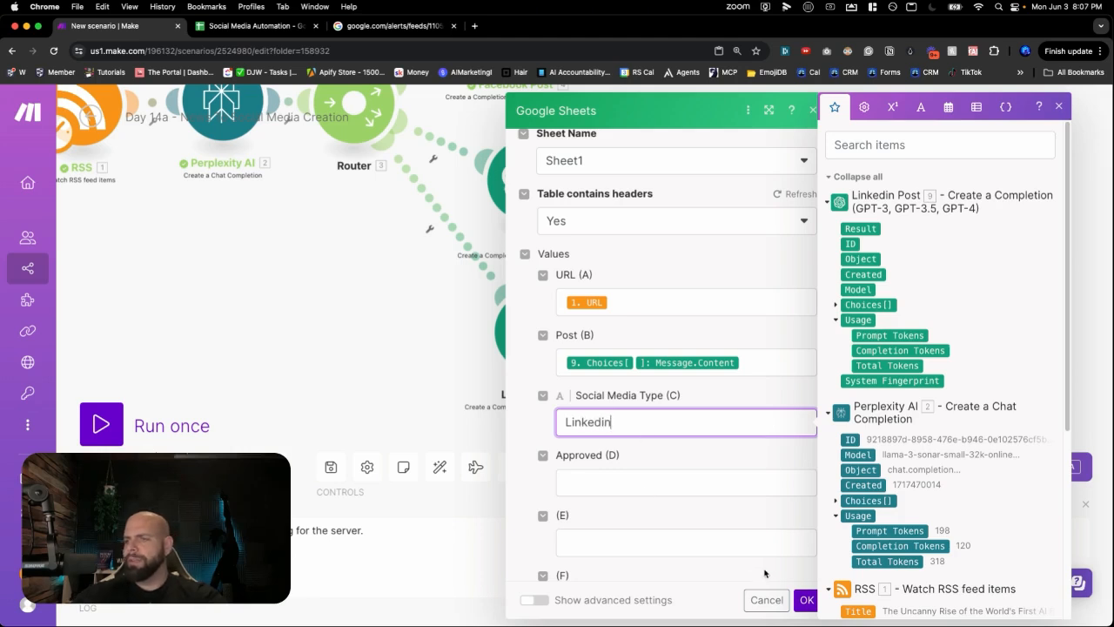
click(803, 600)
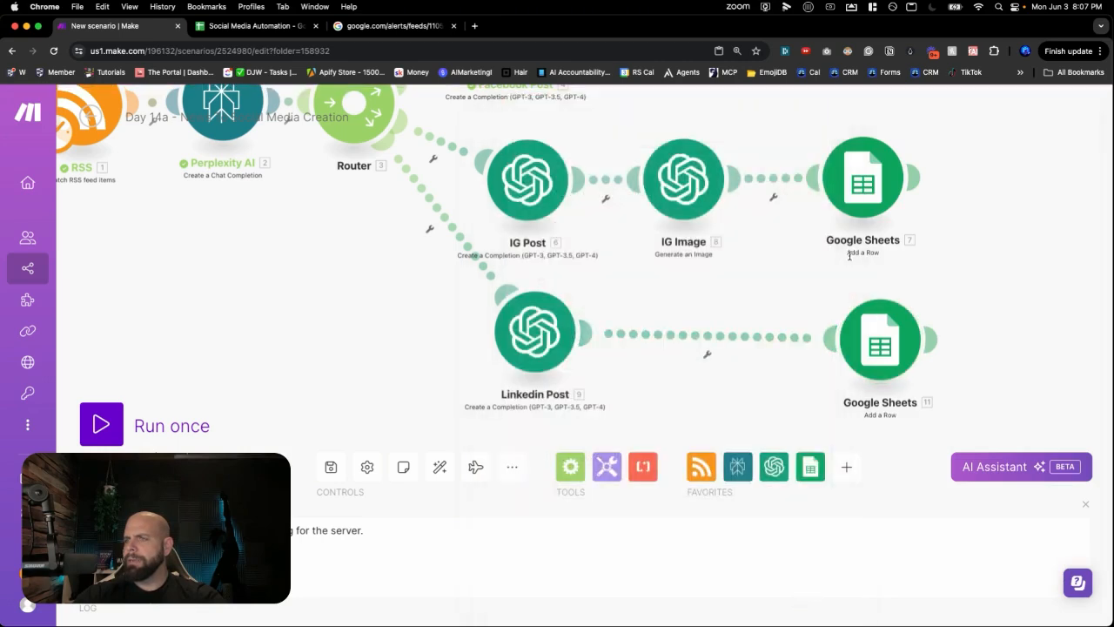
- Change Google Sheets 7's Social Media Type from Facebook to Instagram and save
click(857, 207)
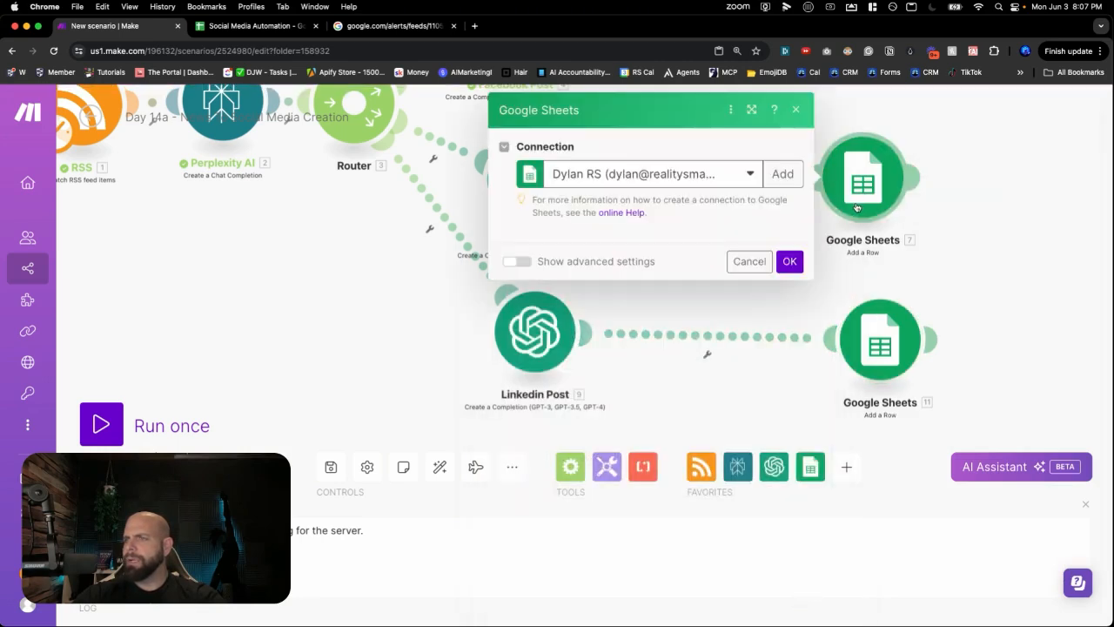
scroll(696, 300, down, 5)
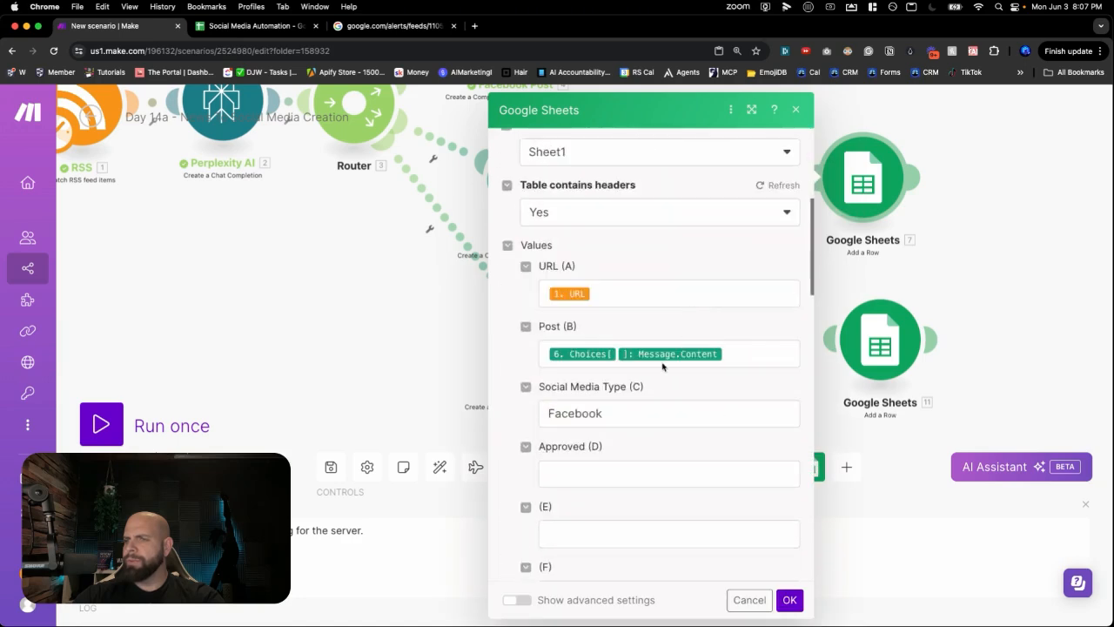
drag(606, 412, 515, 419)
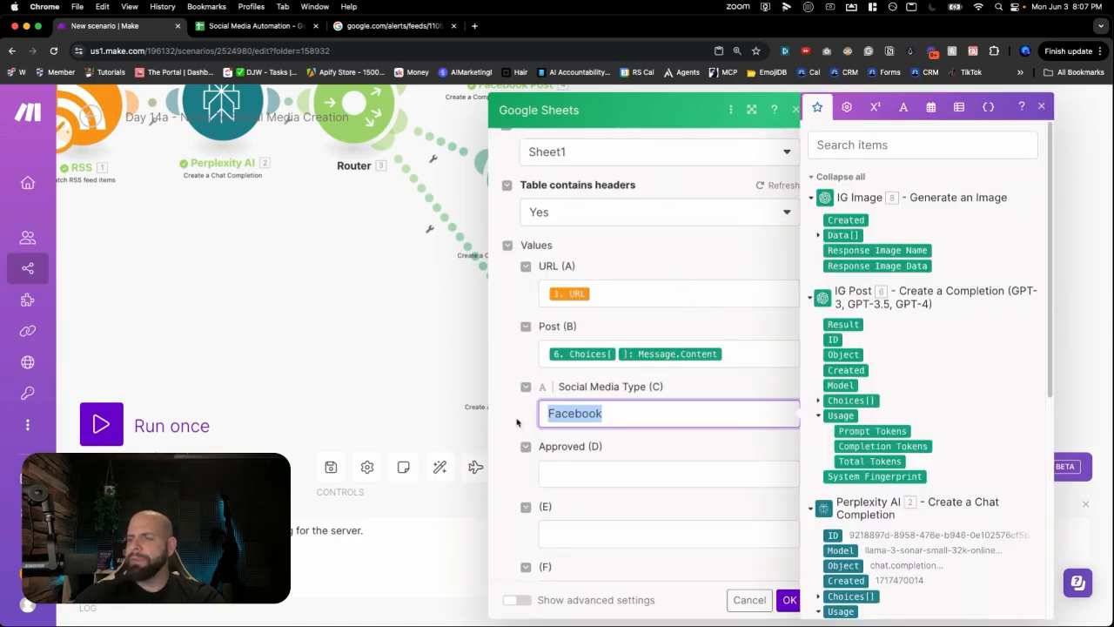
key(BackSpace)
text(Instagram)
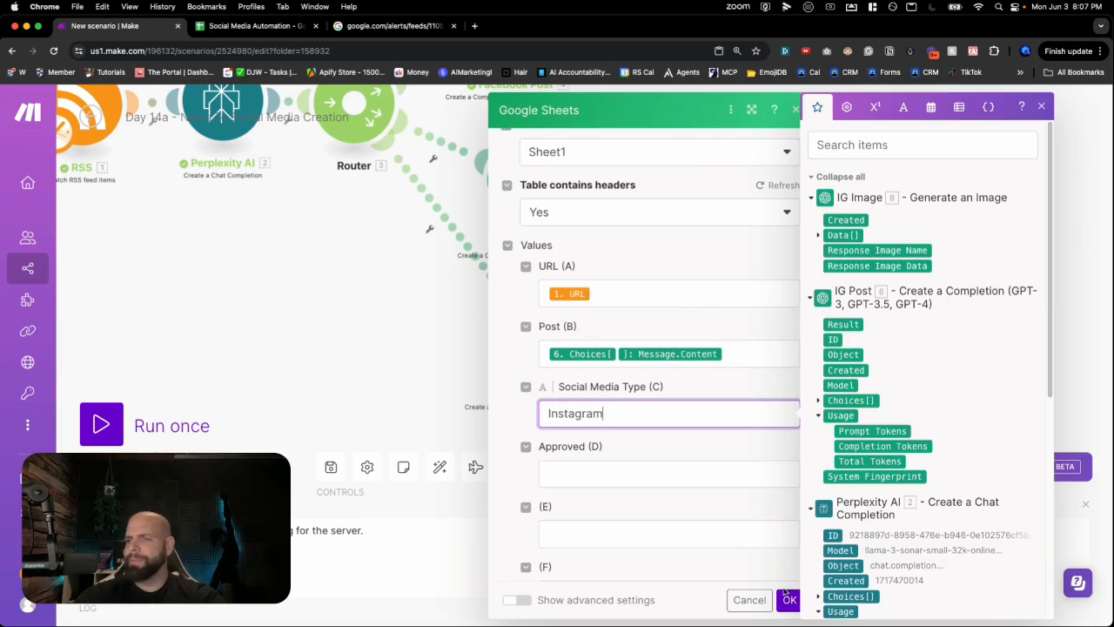
click(787, 598)
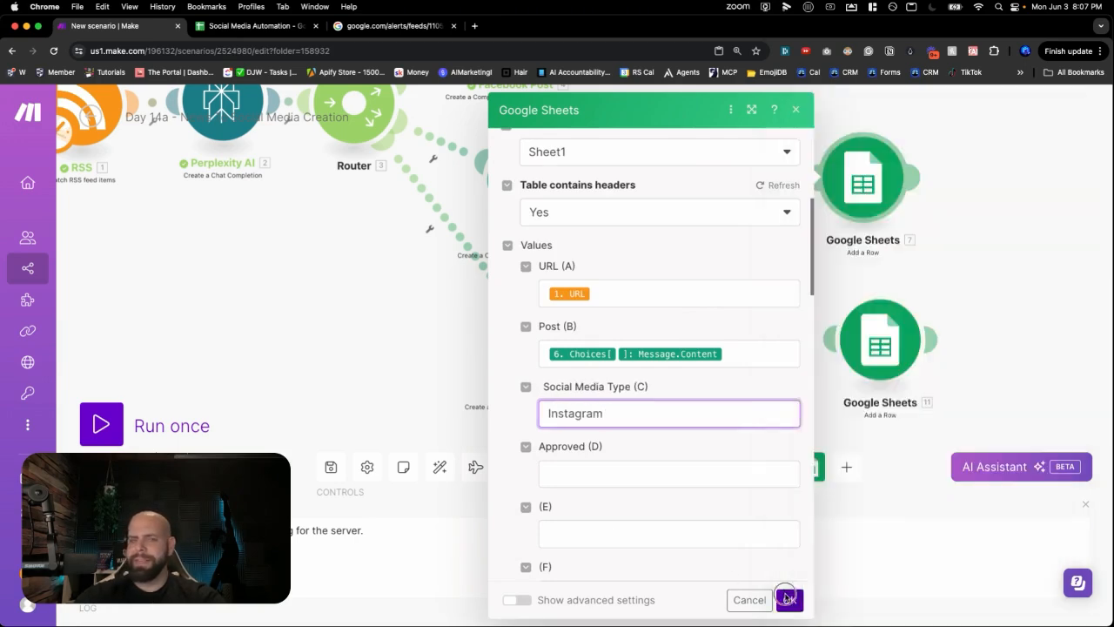
scroll(723, 276, up, 2)
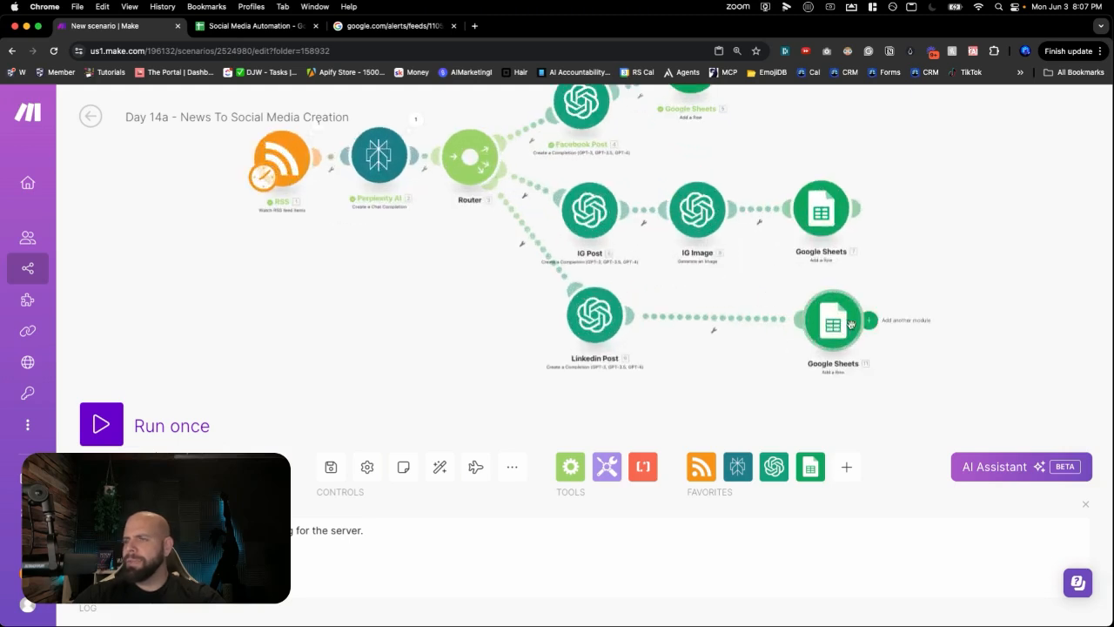
- Rearrange the Linkedin branch's Google Sheets modules so they sit clear of Linkedin Post
drag(841, 327, 765, 328)
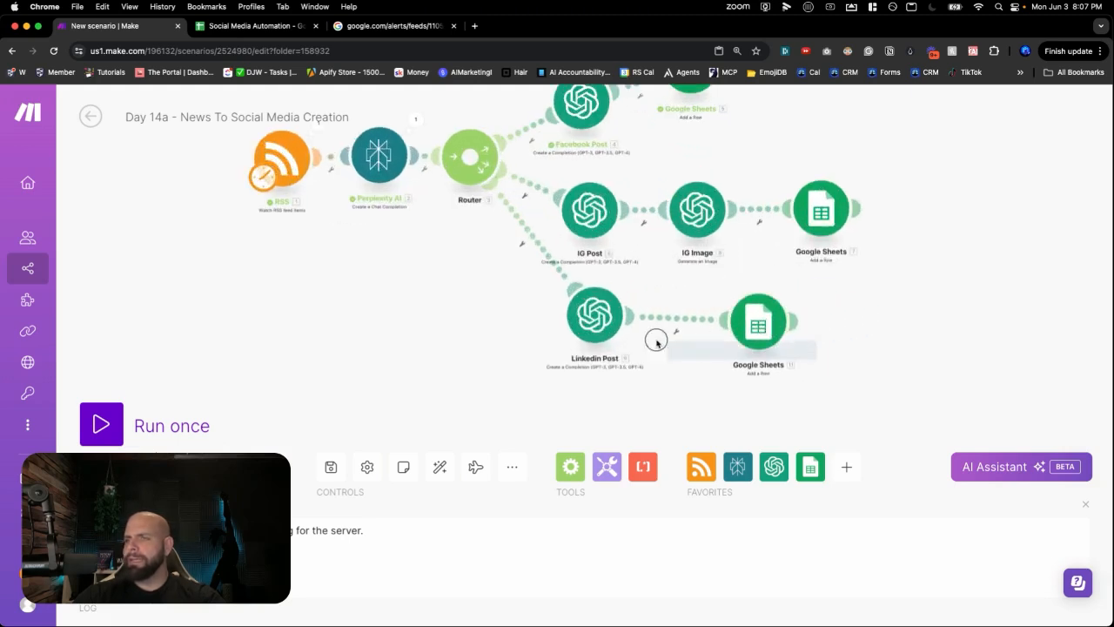
drag(809, 466, 641, 474)
drag(482, 397, 469, 99)
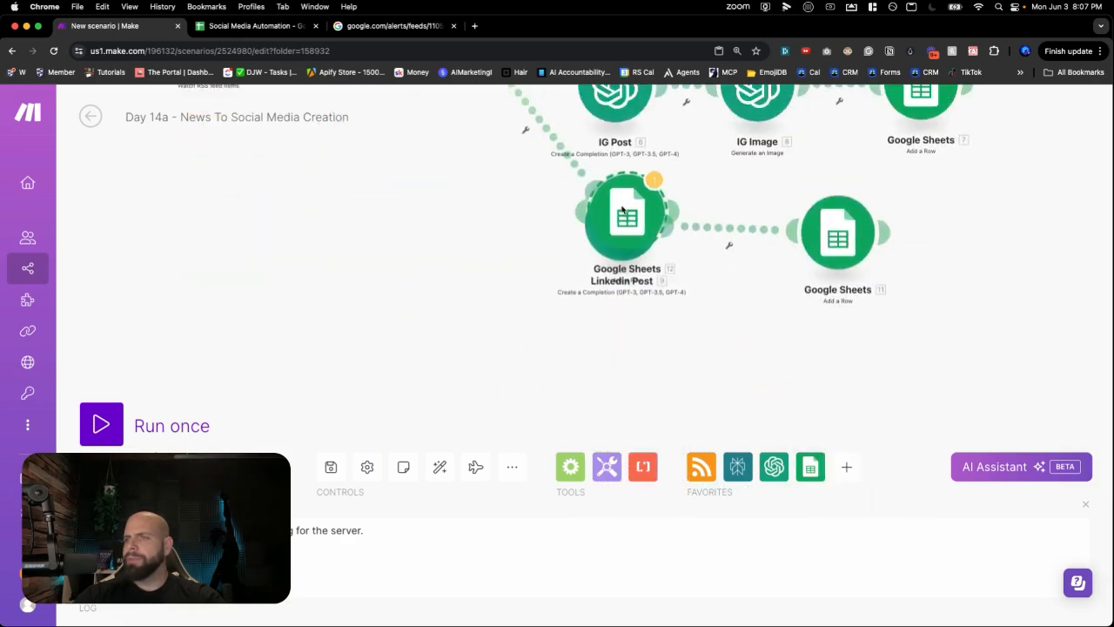
drag(630, 209, 639, 312)
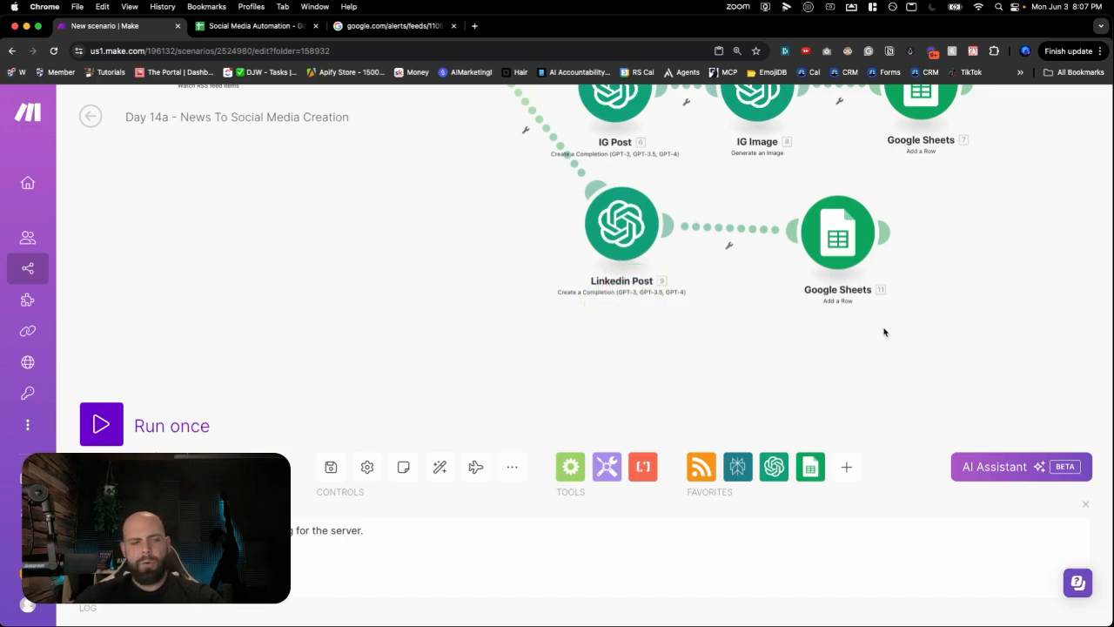
- Copy the Linkedin Post and Google Sheets pair and paste it below the Linkedin branch
drag(893, 328, 551, 193)
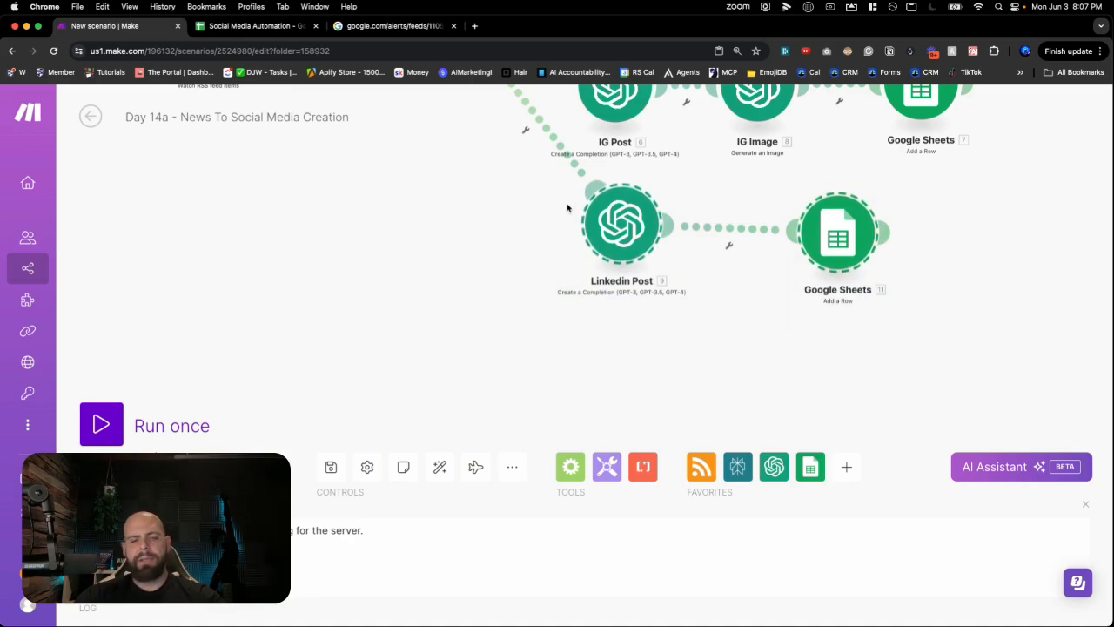
key(super+c)
key(super+v)
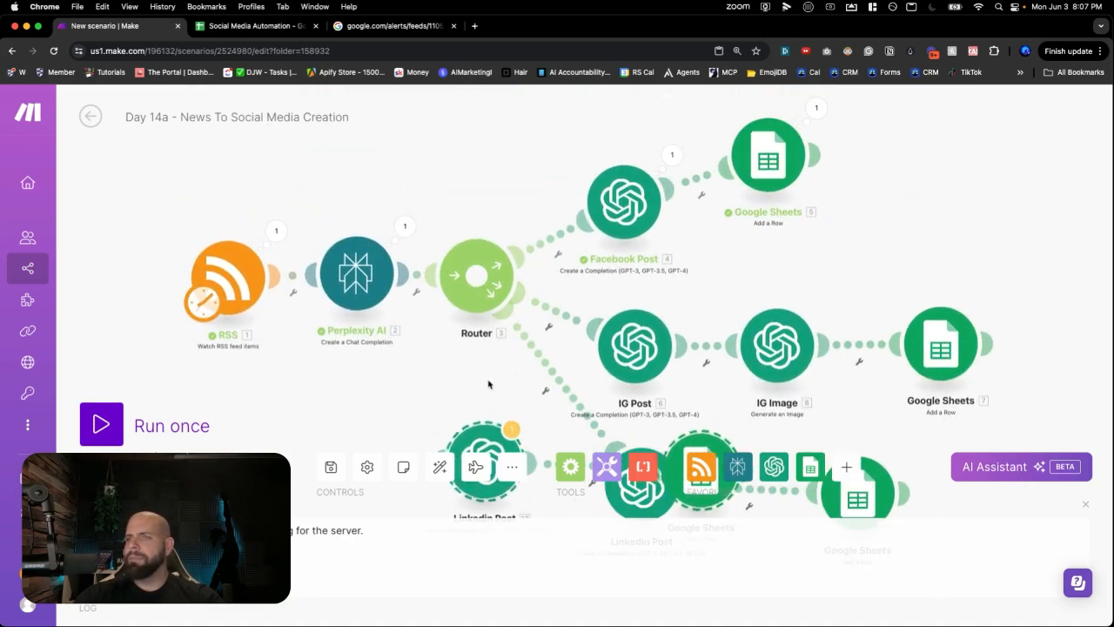
scroll(488, 384, down, 5)
mouse_move(461, 201)
mouse_down()
mouse_move(671, 344)
mouse_move(639, 332)
mouse_up()
- Rename the pasted post module to 'Twitter'
right_click(634, 315)
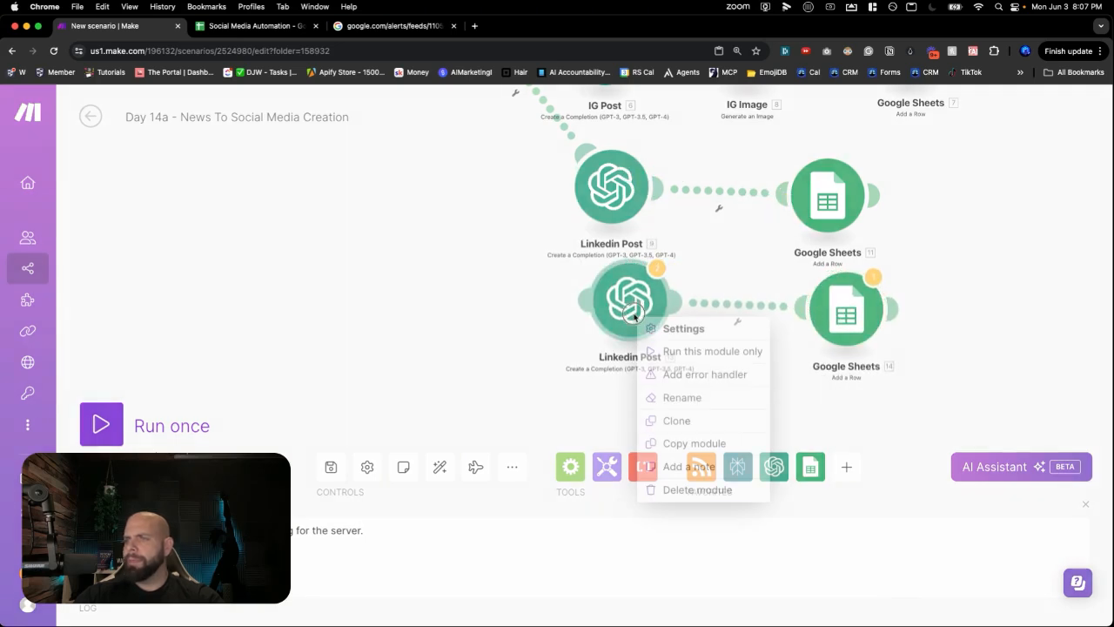
click(675, 396)
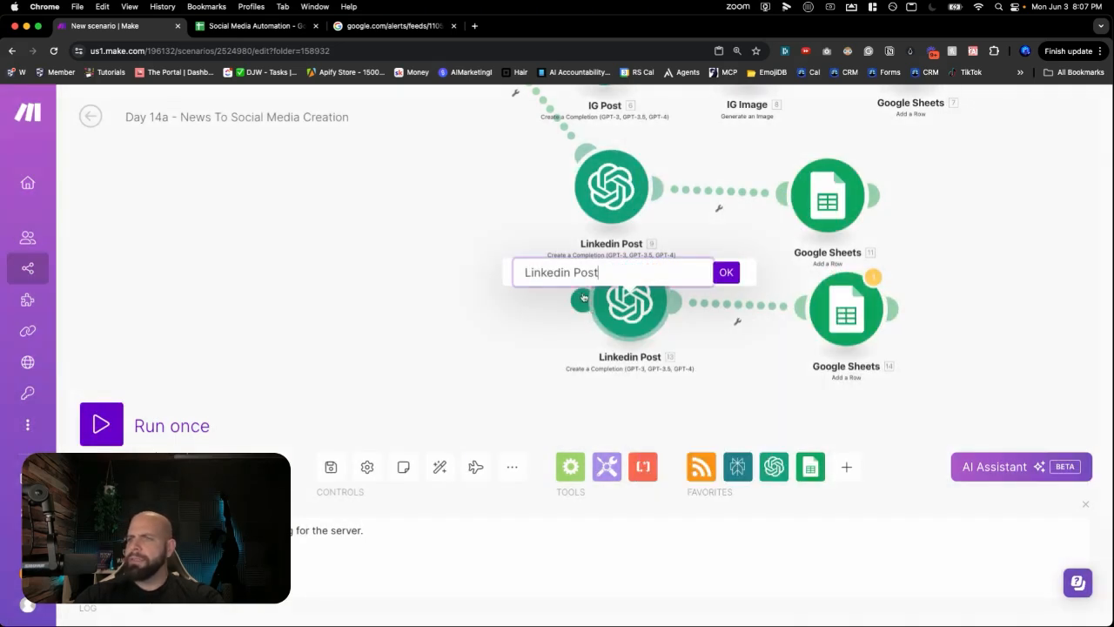
triple_click(559, 275)
text(Twitter)
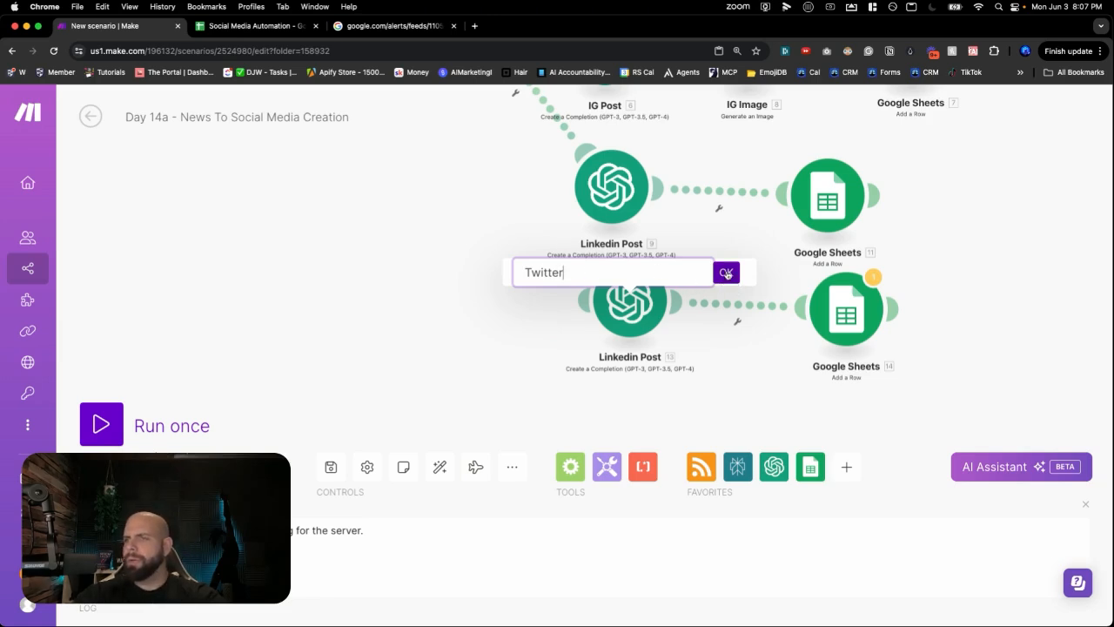
click(726, 273)
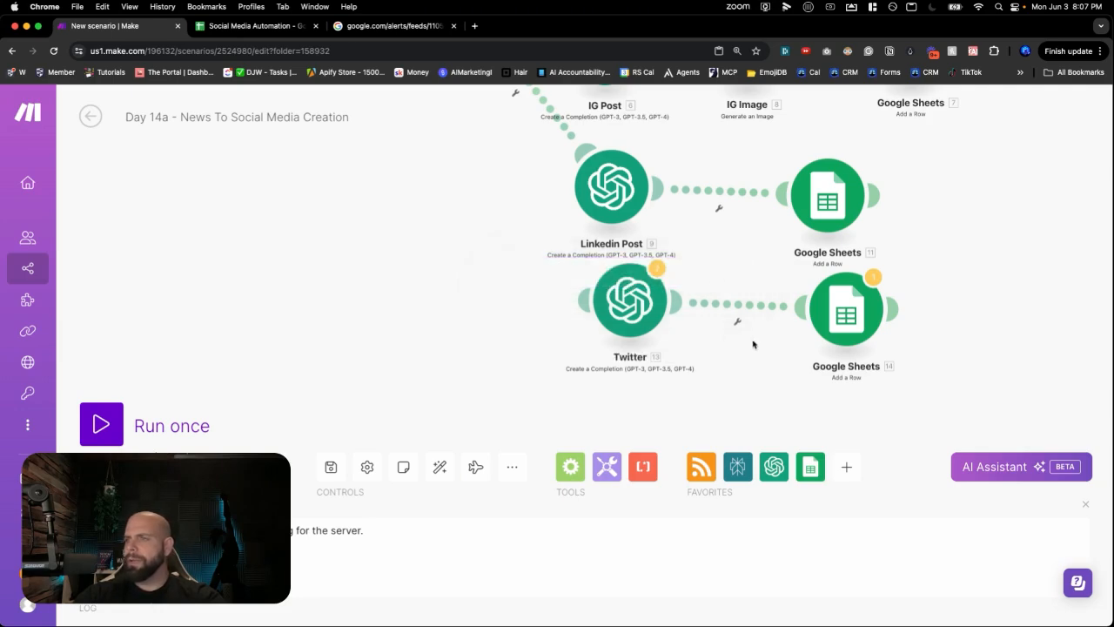
- Connect the Router to the Twitter module as a new branch
click(642, 304)
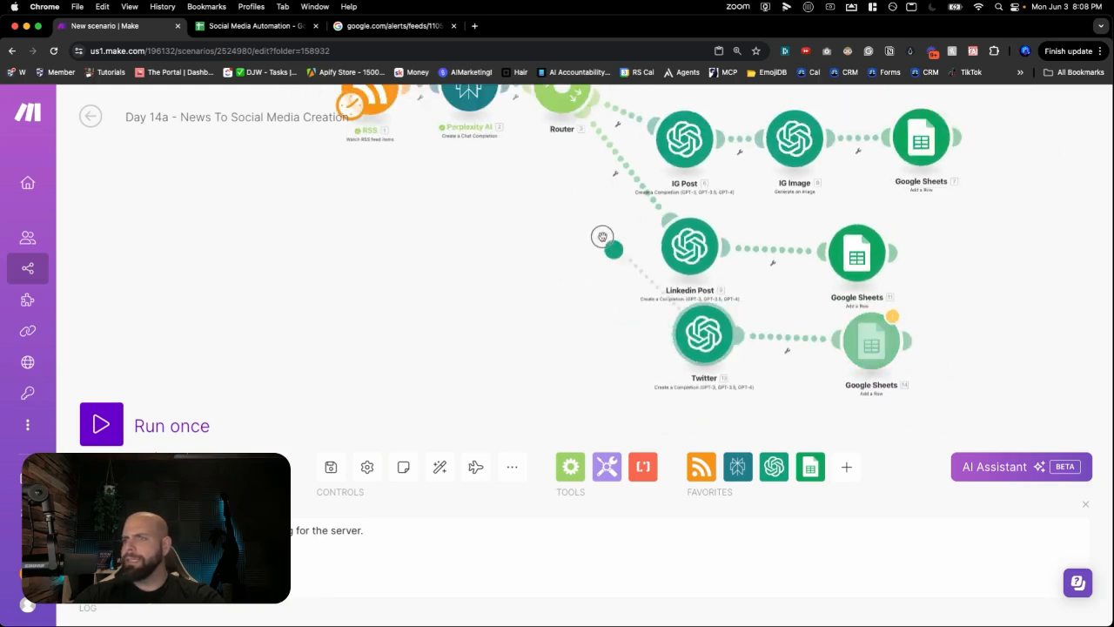
drag(689, 246, 706, 227)
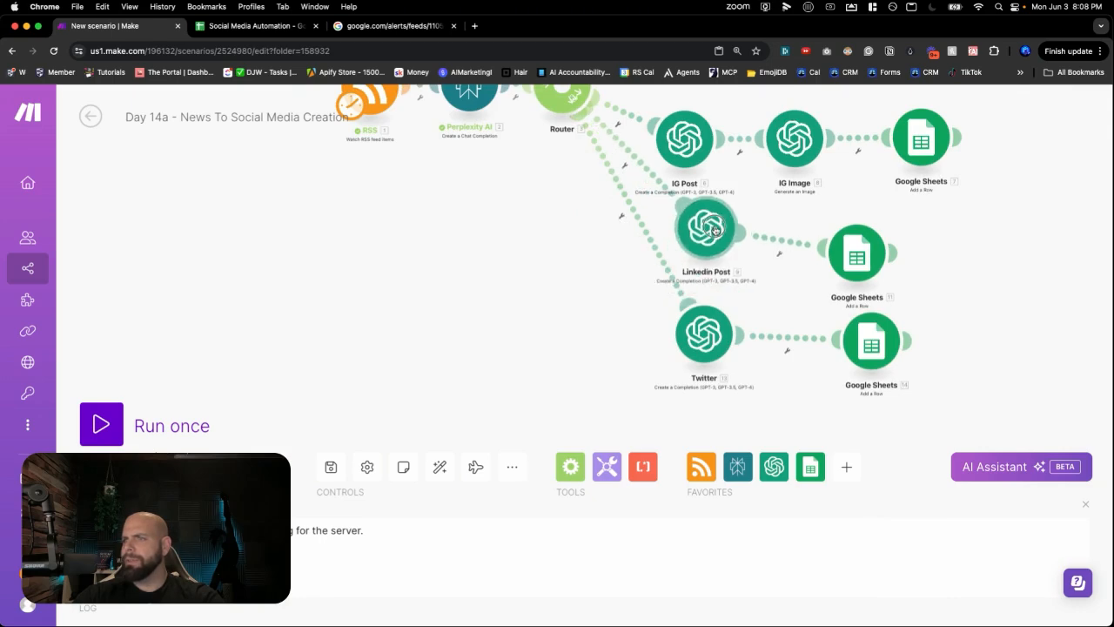
drag(856, 253, 910, 220)
right_click(703, 338)
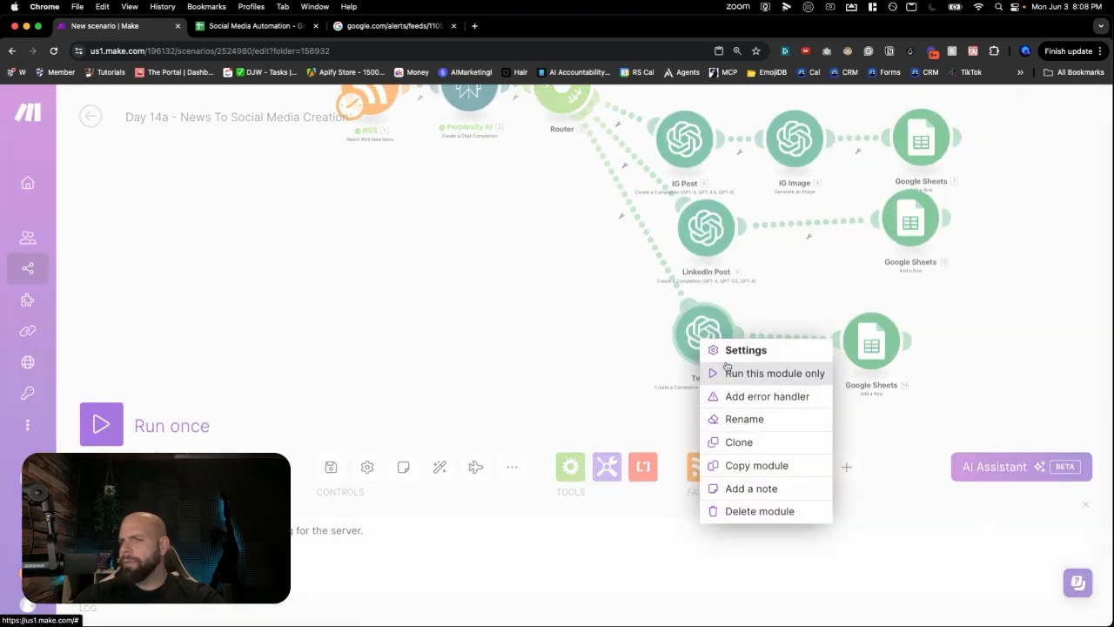
- In the Twitter module's prompt, replace 'Linkedin Post' with 'Twitter message'
click(693, 334)
click(694, 335)
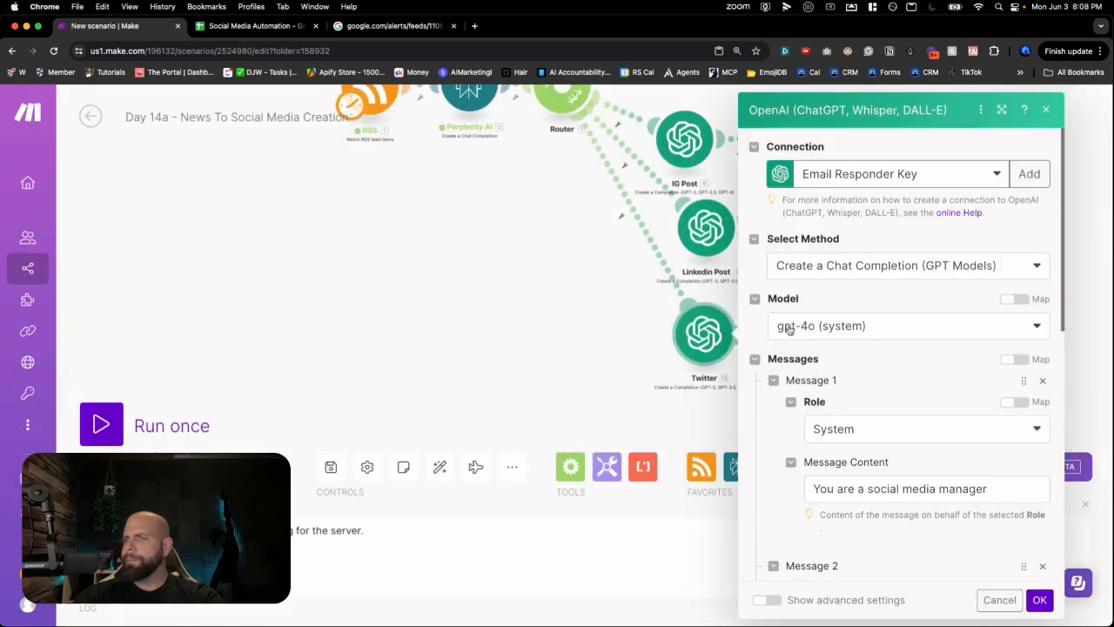
scroll(834, 282, down, 5)
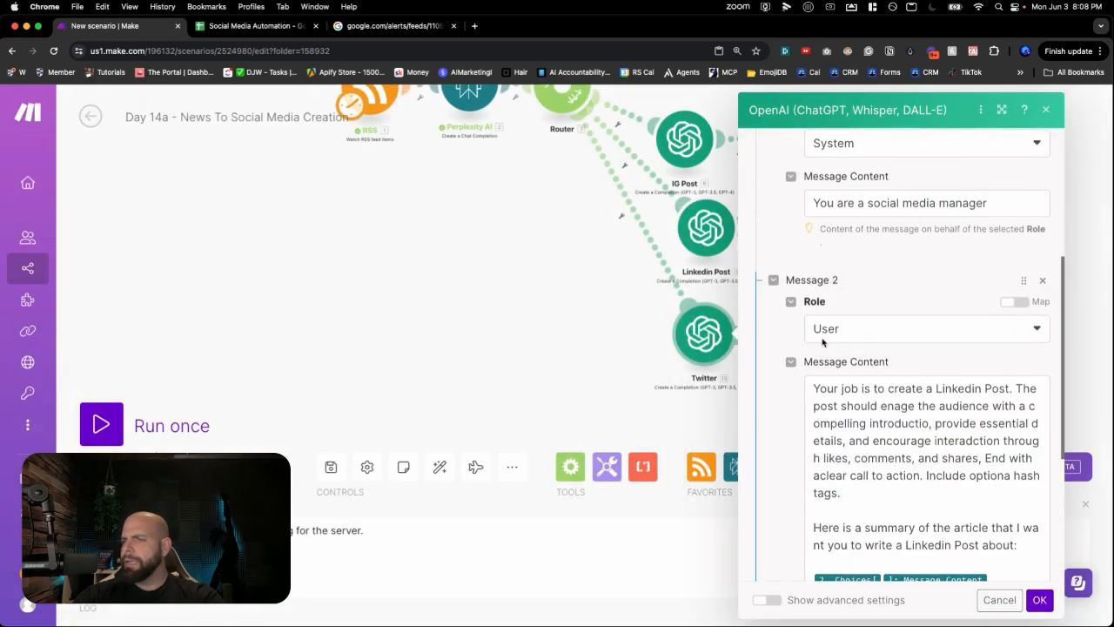
double_click(952, 388)
shift+click(1005, 388)
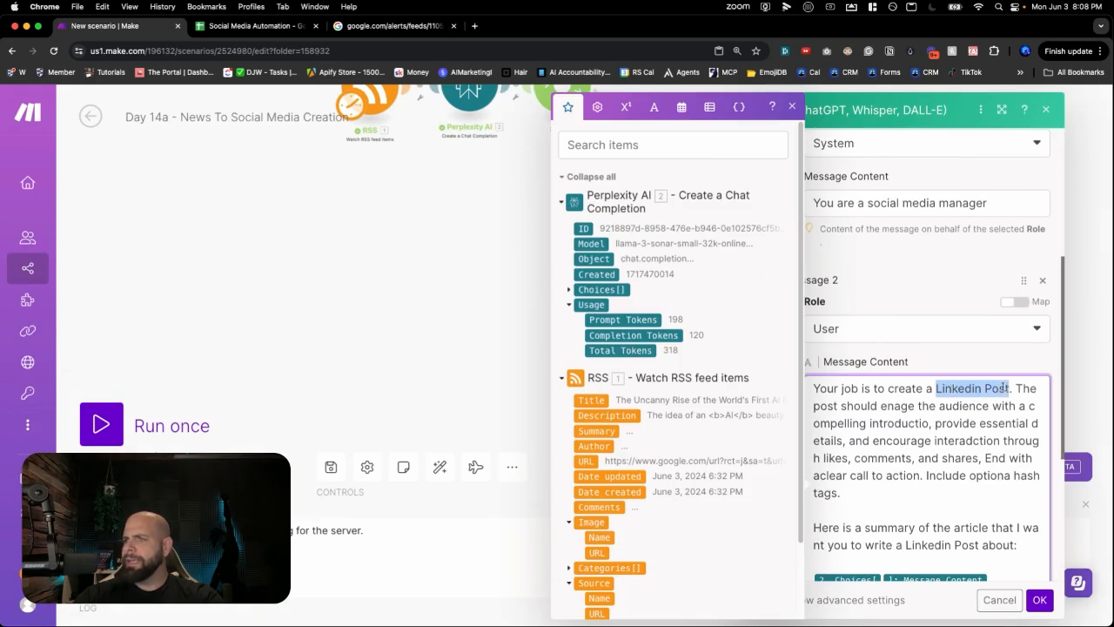
text(Twitter message)
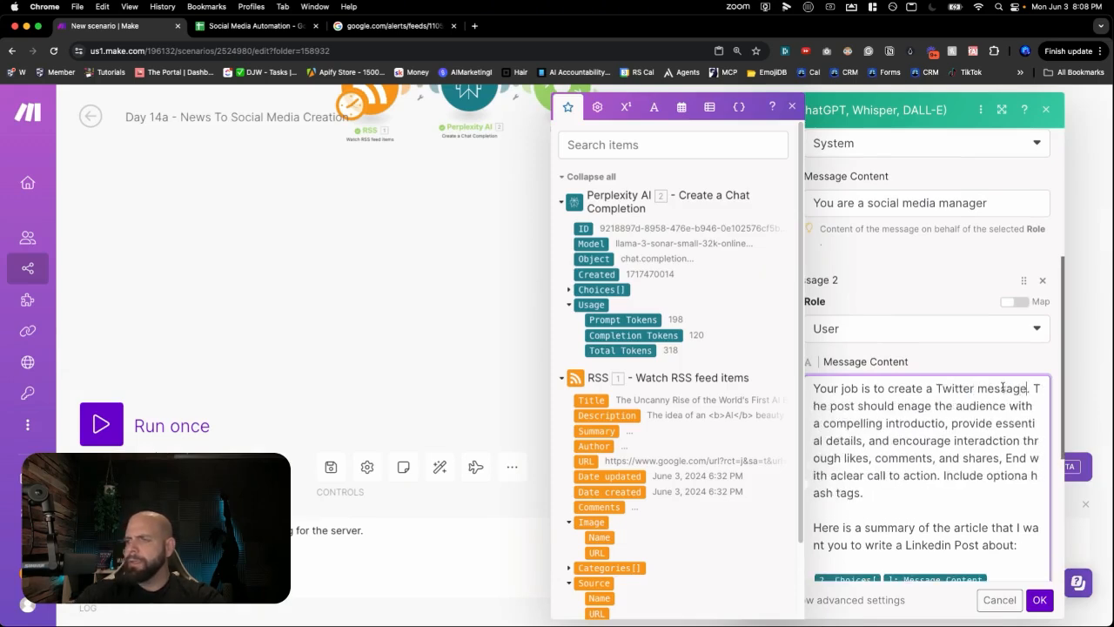
- Replace the long post instructions with 'keep it very short, less than 150' characters
scroll(1003, 388, down, 2)
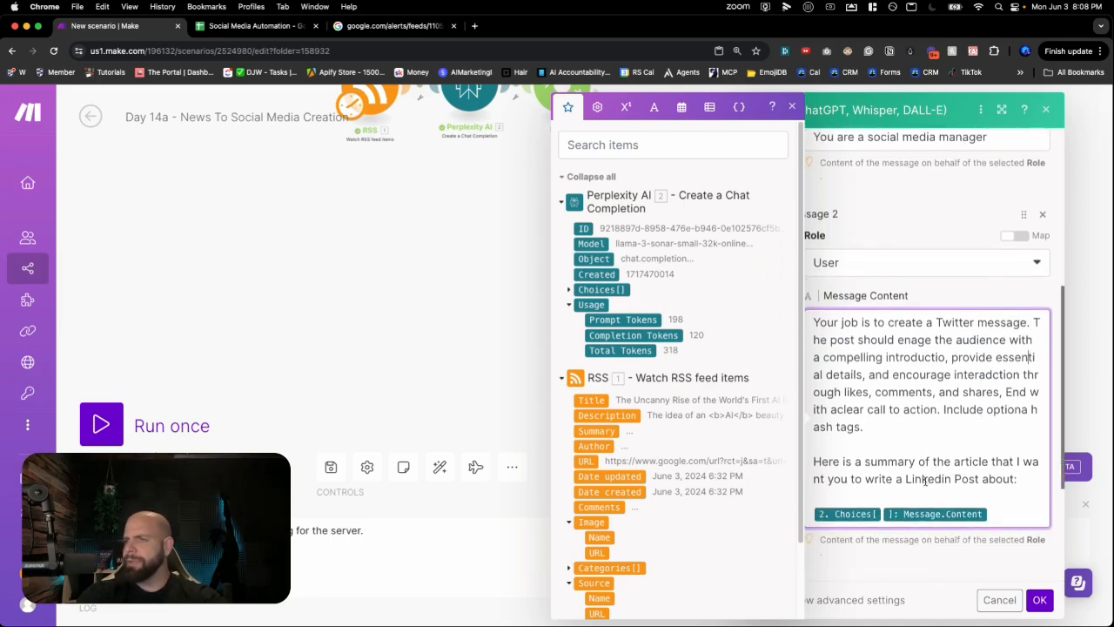
drag(860, 426, 1030, 327)
text(You need to keep it)
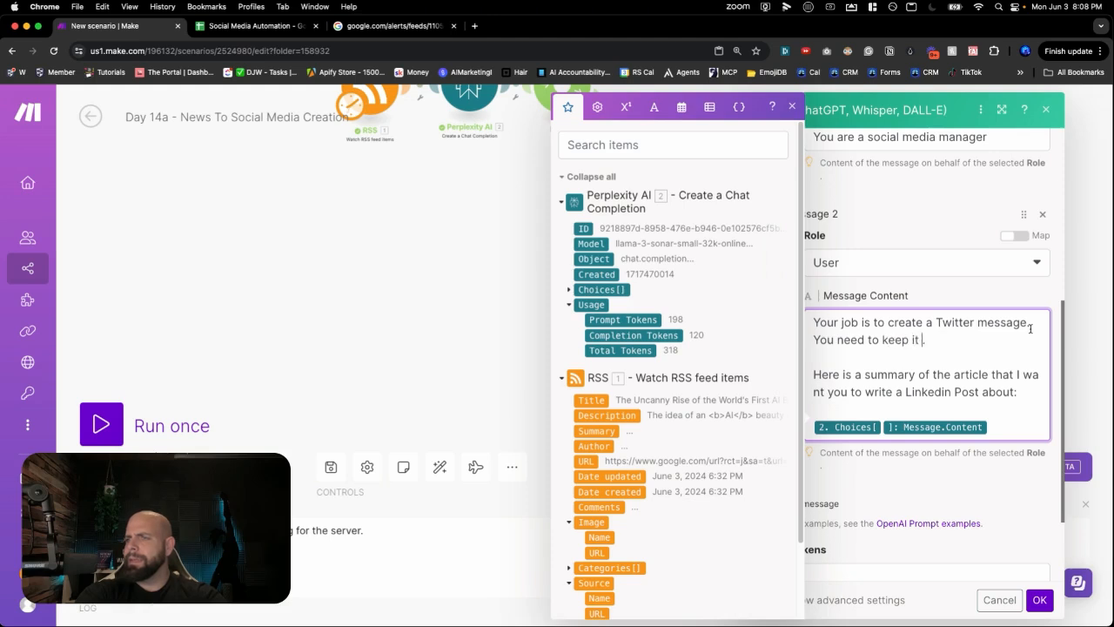
text( very short les)
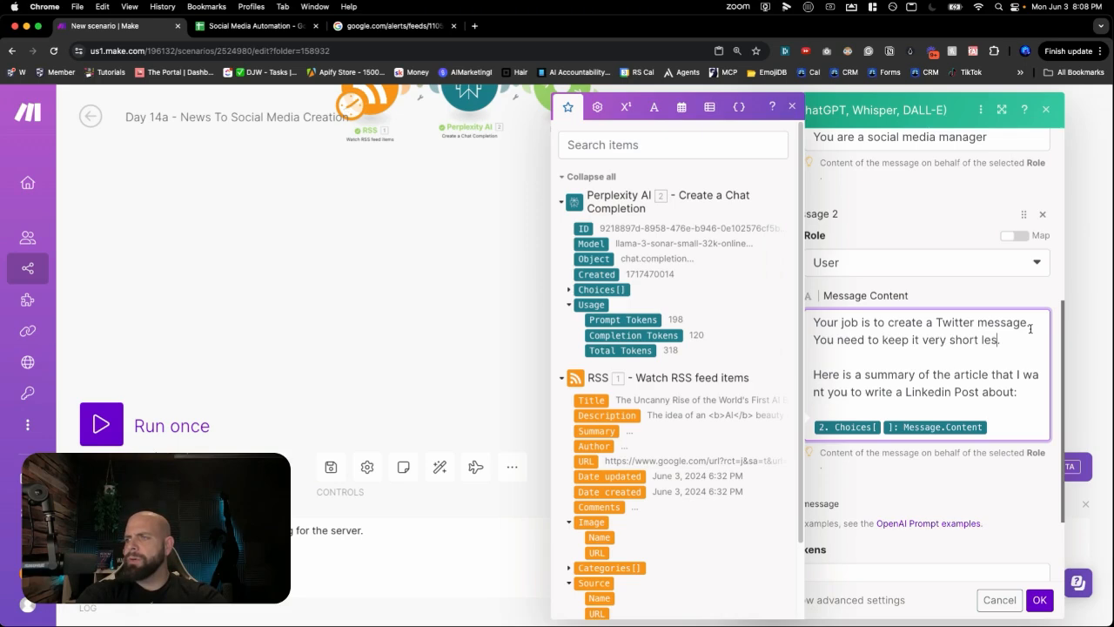
text(s than 150 characters.)
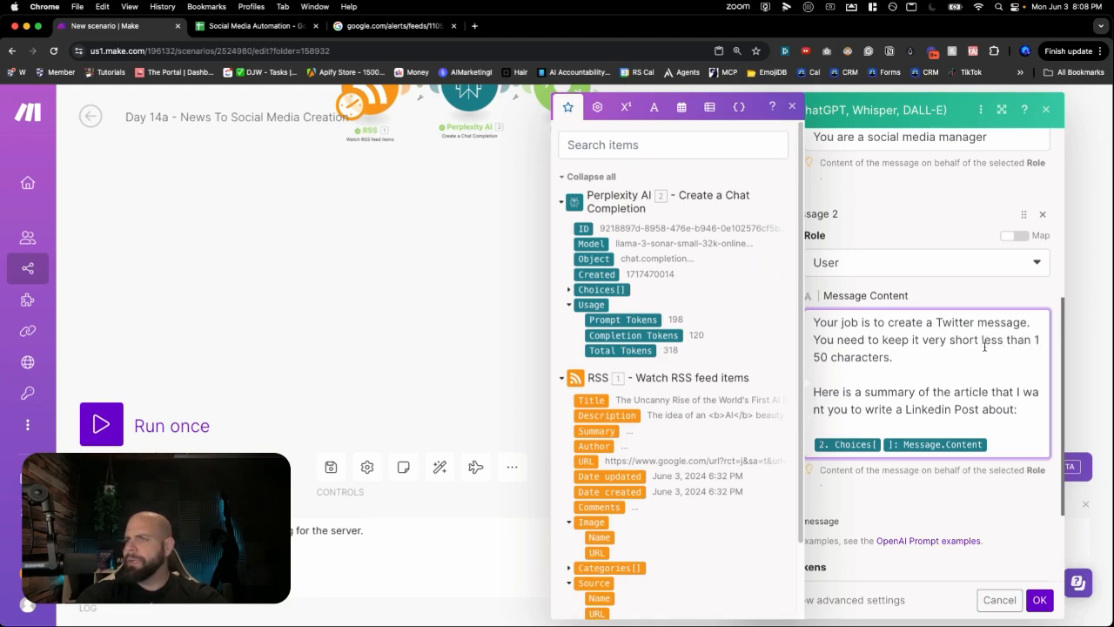
- Reword the request to write a one-sentence tweet for Twitter (or X) and save the module
scroll(1009, 390, down, 1)
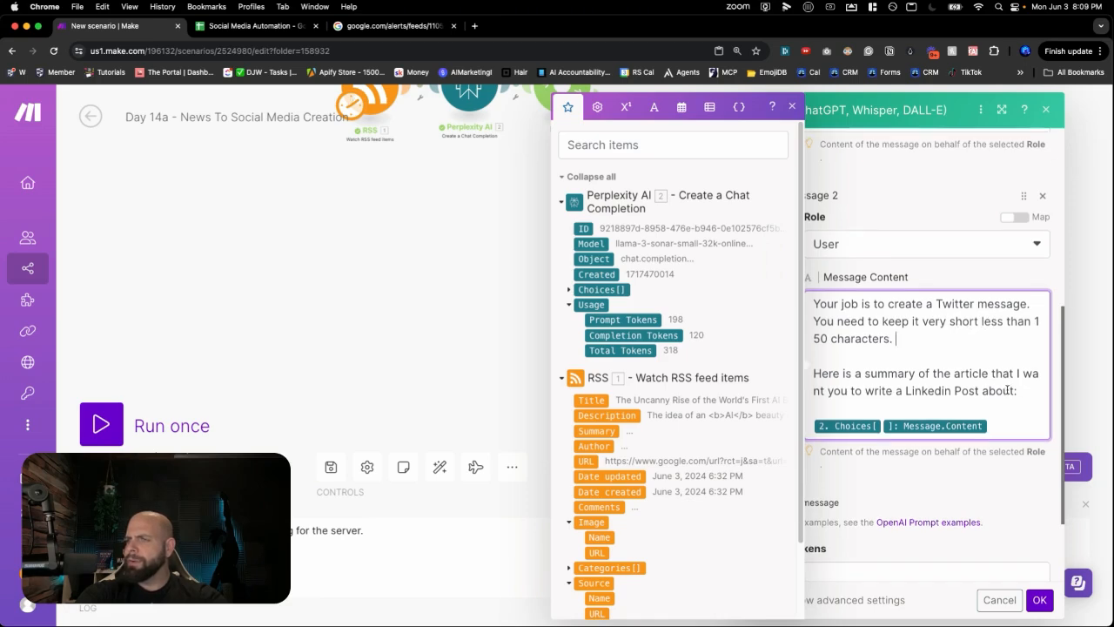
key(BackSpace)
key(BackSpace)
key(BackSpace)
key(BackSpace)
key(BackSpace)
key(BackSpace)
key(BackSpace)
key(BackSpace)
key(BackSpace)
key(BackSpace)
key(BackSpace)
key(BackSpace)
key(BackSpace)
key(BackSpace)
key(BackSpace)
key(BackSpace)
key(BackSpace)
key(BackSpace)
key(BackSpace)
key(BackSpace)
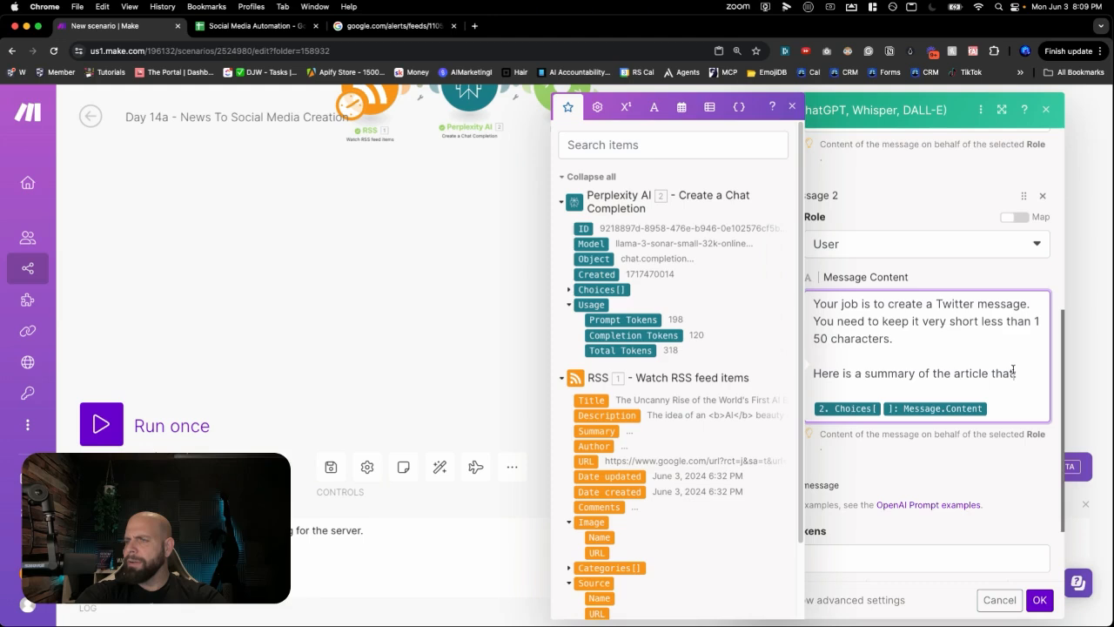
text(that I wan)
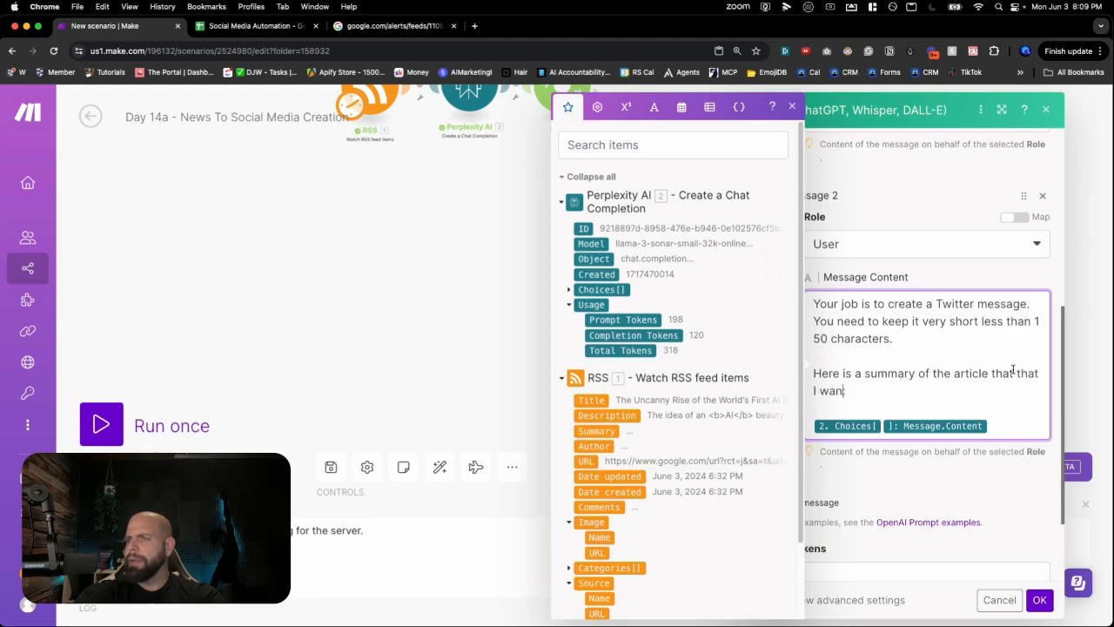
text(t you to :)
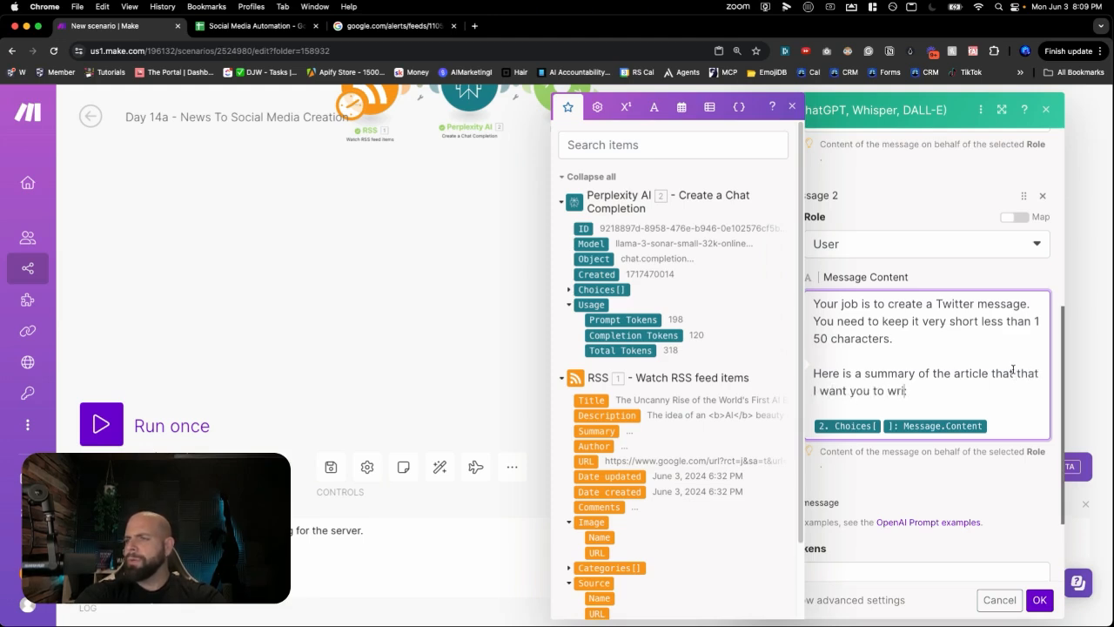
text(write a twe)
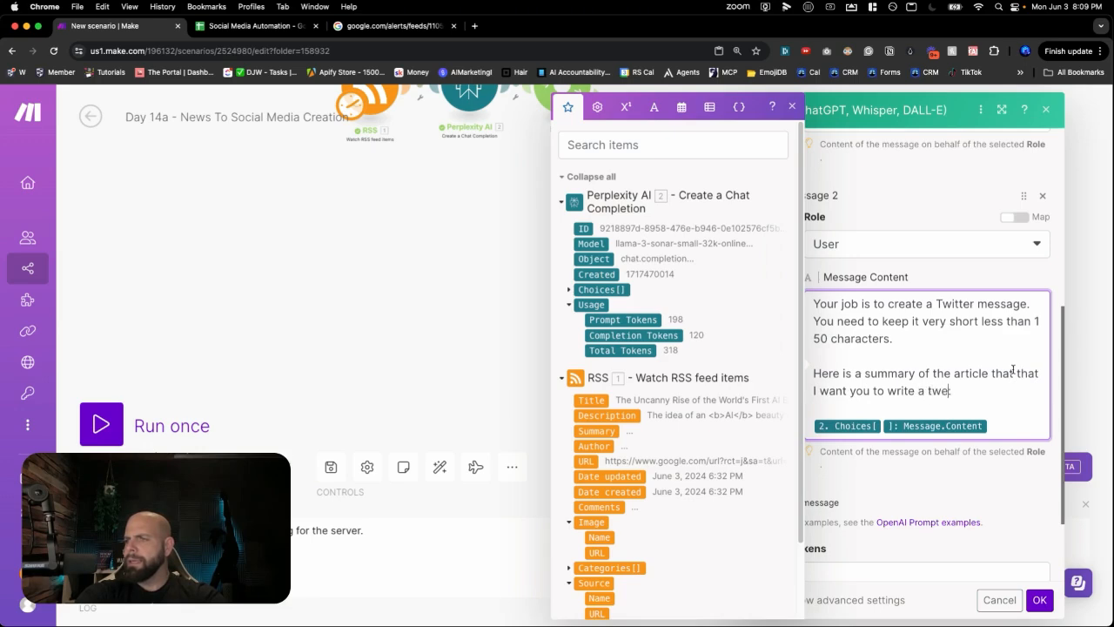
text(et message)
key(BackSpace)
key(BackSpace)
key(BackSpace)
key(BackSpace)
key(BackSpace)
key(BackSpace)
key(BackSpace)
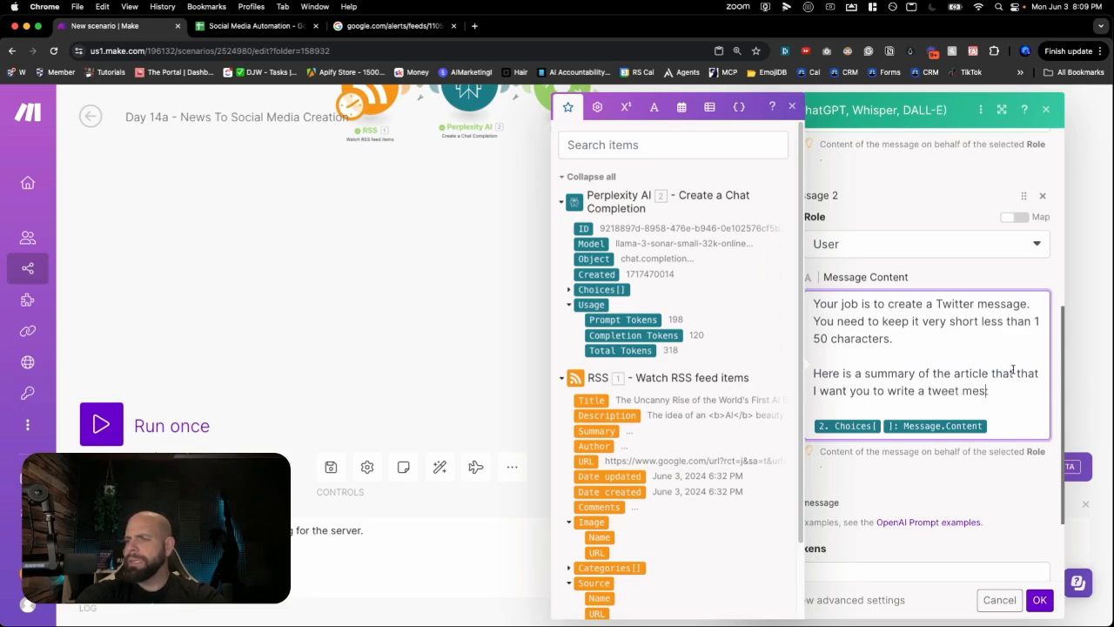
text(po)
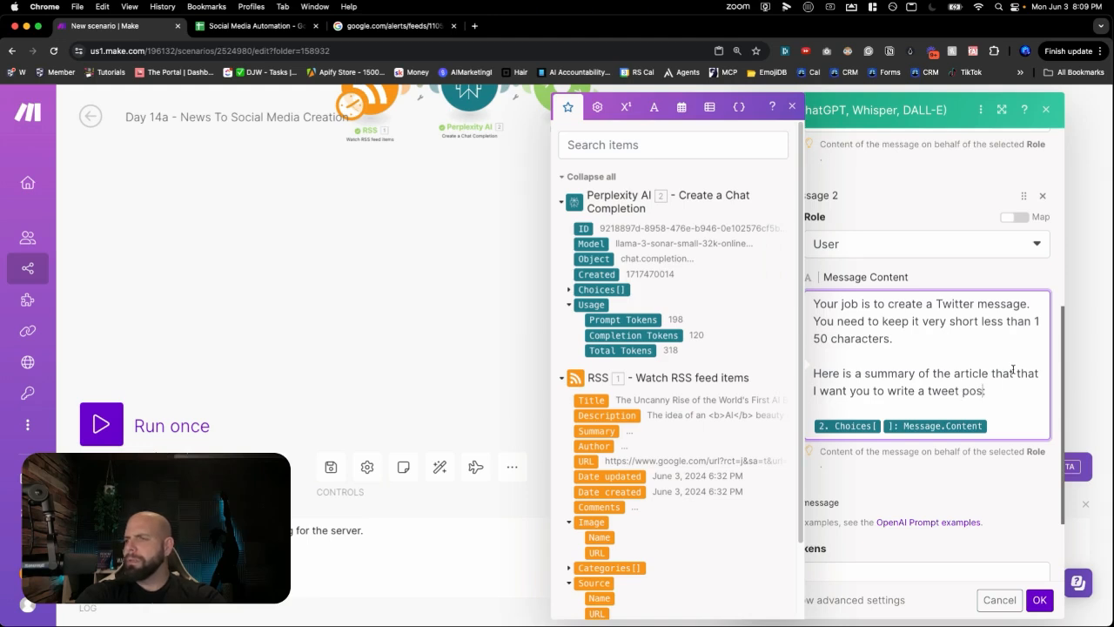
text(about t)
key(BackSpace)
text(for Twitt)
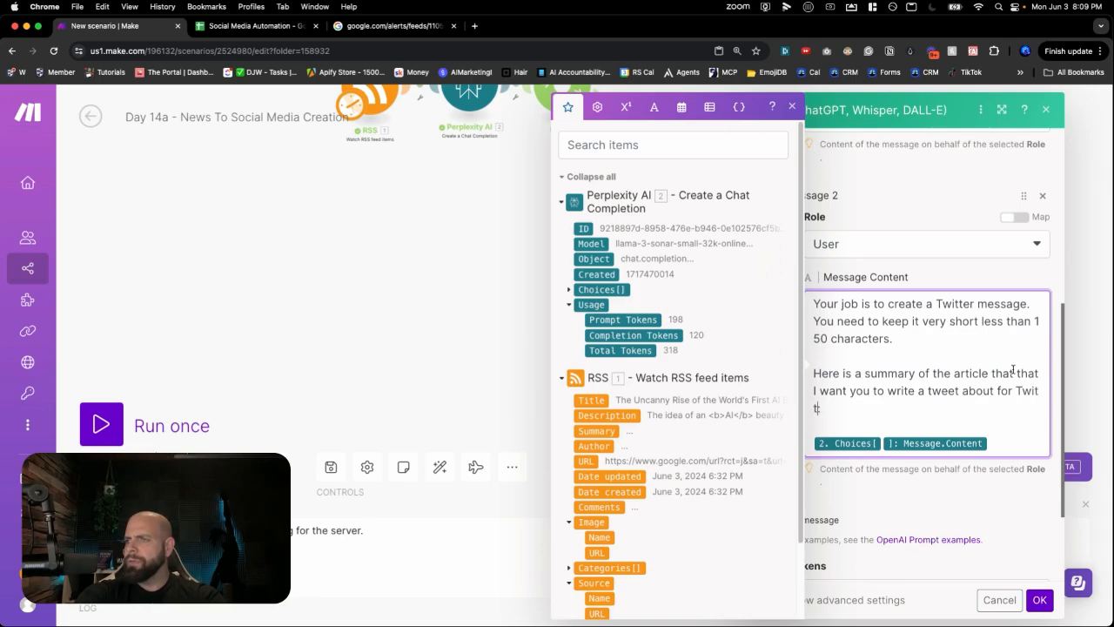
text(er (or X) in one sentence:)
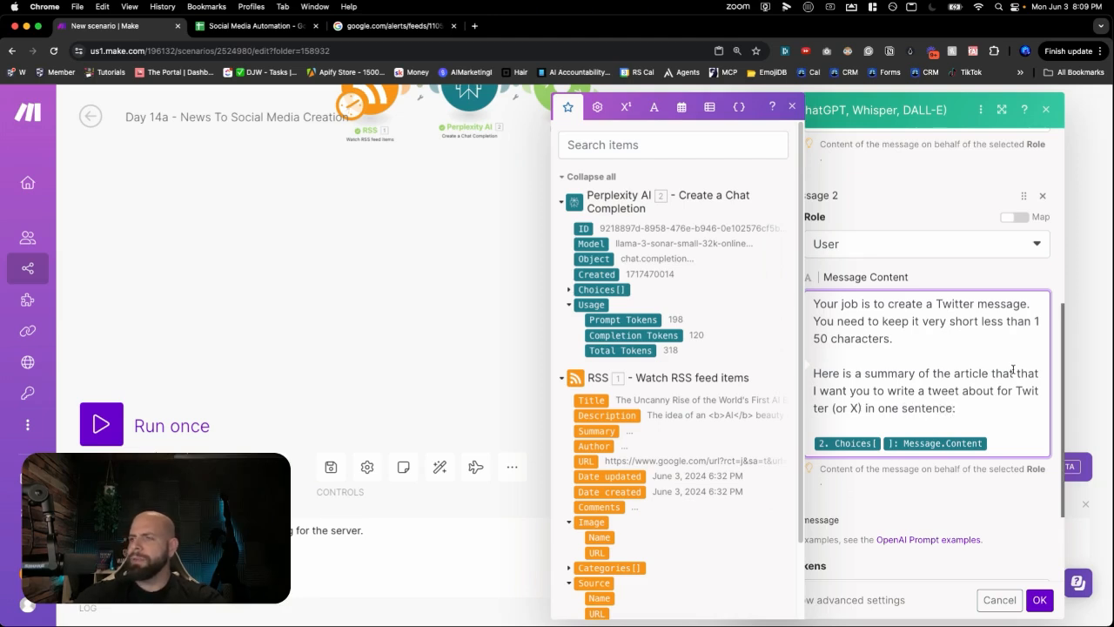
scroll(931, 380, down, 1)
click(955, 562)
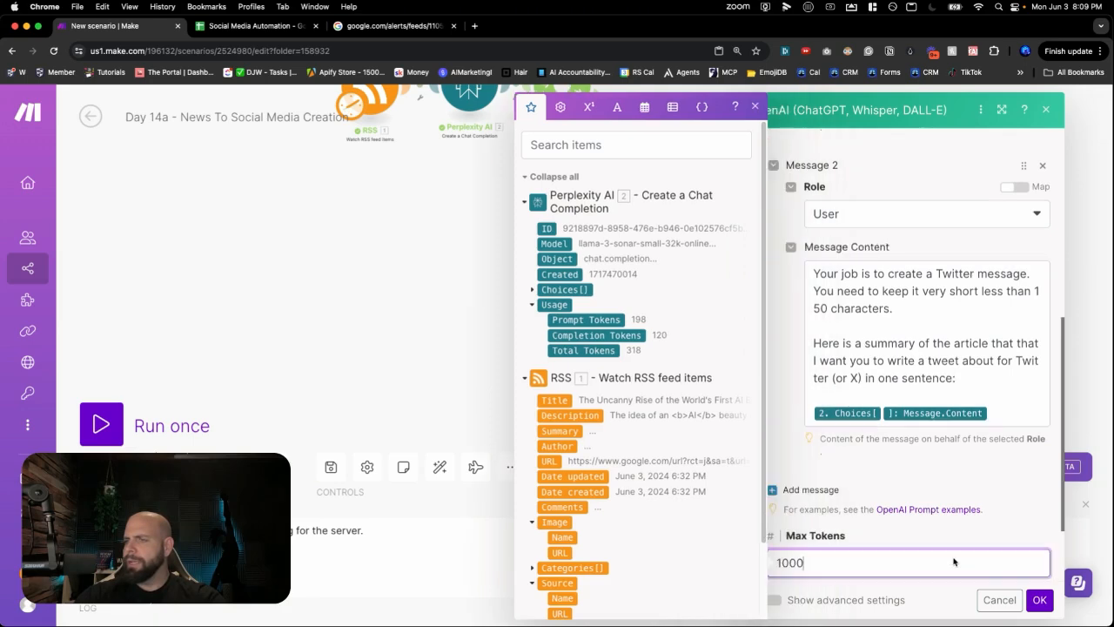
click(1032, 599)
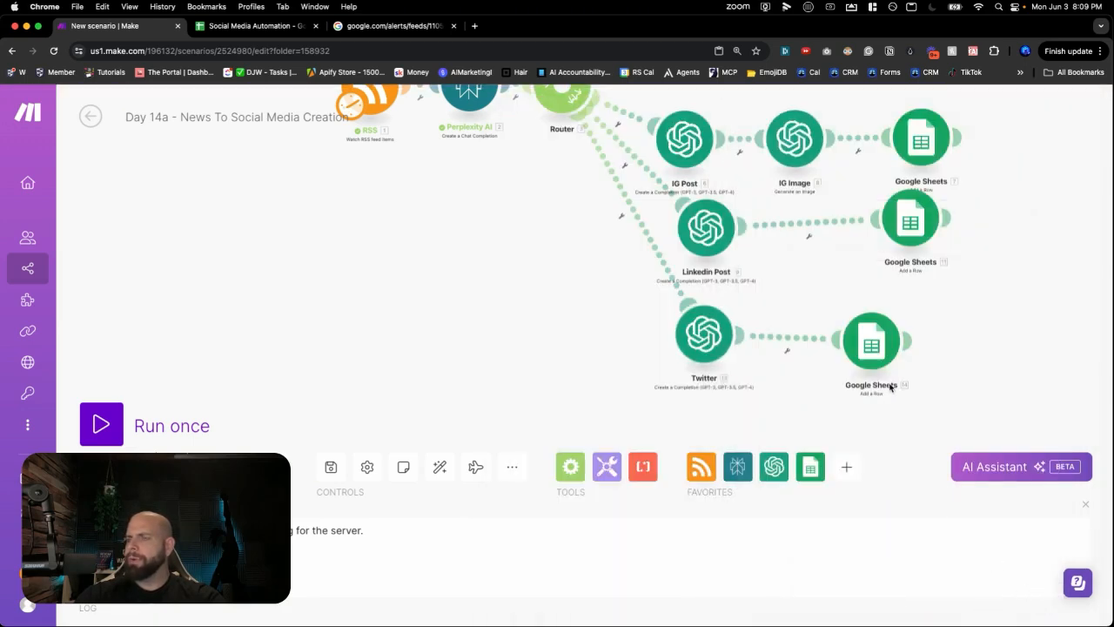
- Change the Twitter branch's Social Media Type from Linkedin to Twitter and save
click(869, 358)
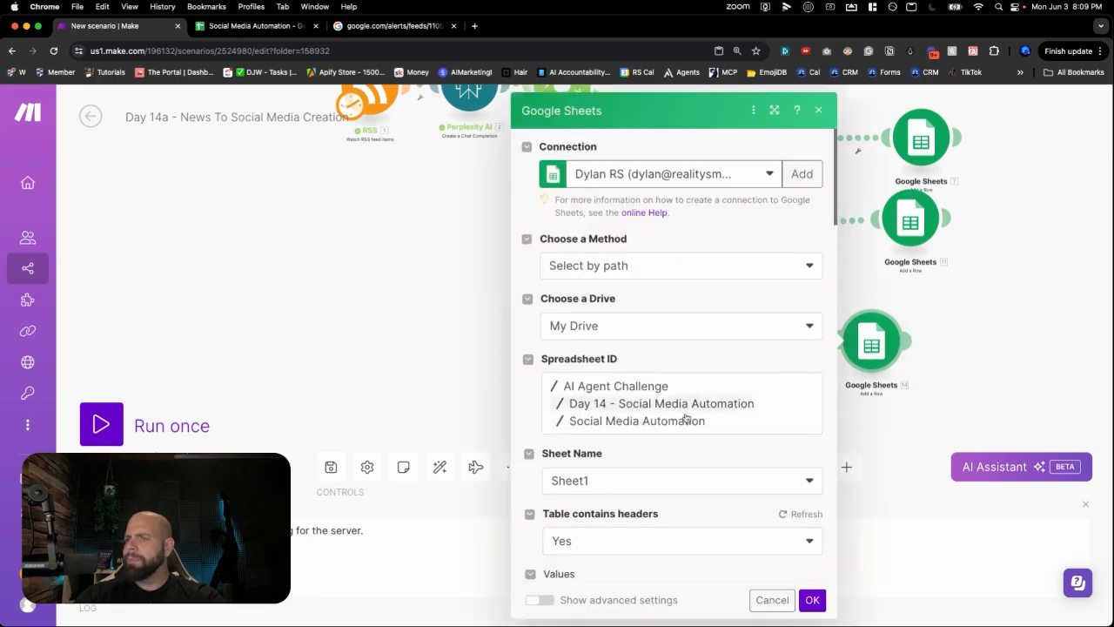
scroll(661, 439, down, 5)
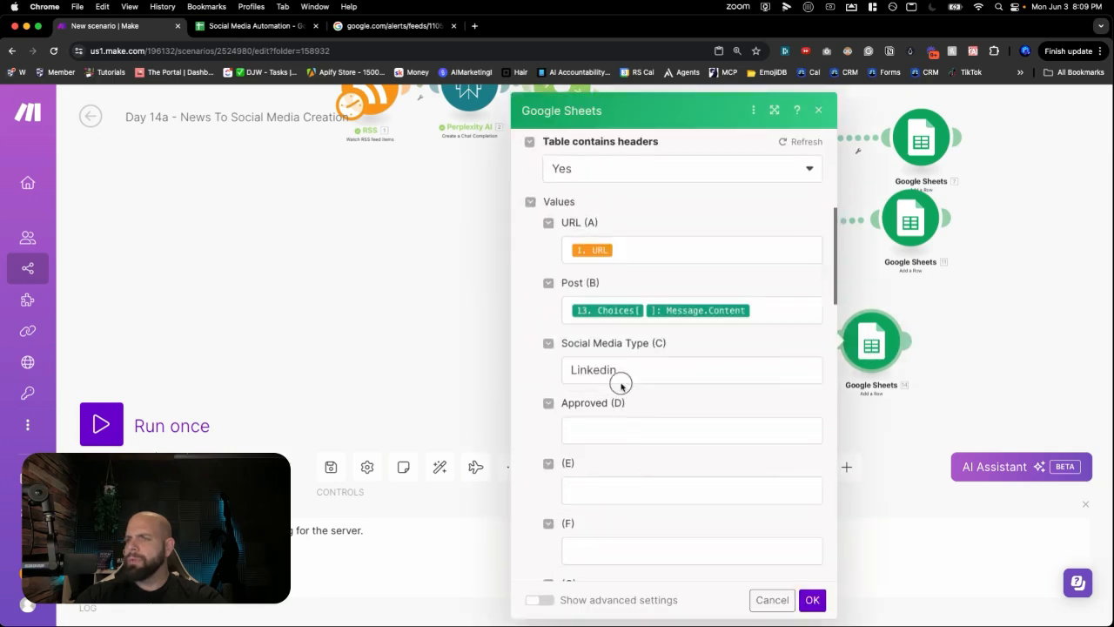
double_click(607, 373)
text(Twitter)
click(812, 600)
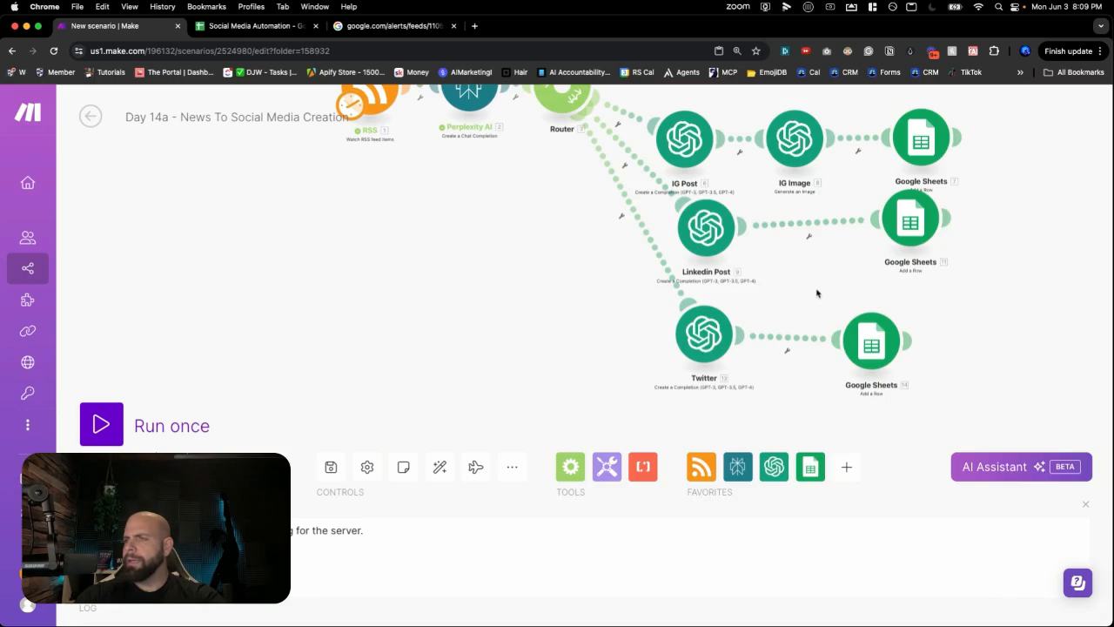
- Reload the column headers in the Instagram branch's Google Sheets module
drag(817, 286, 786, 289)
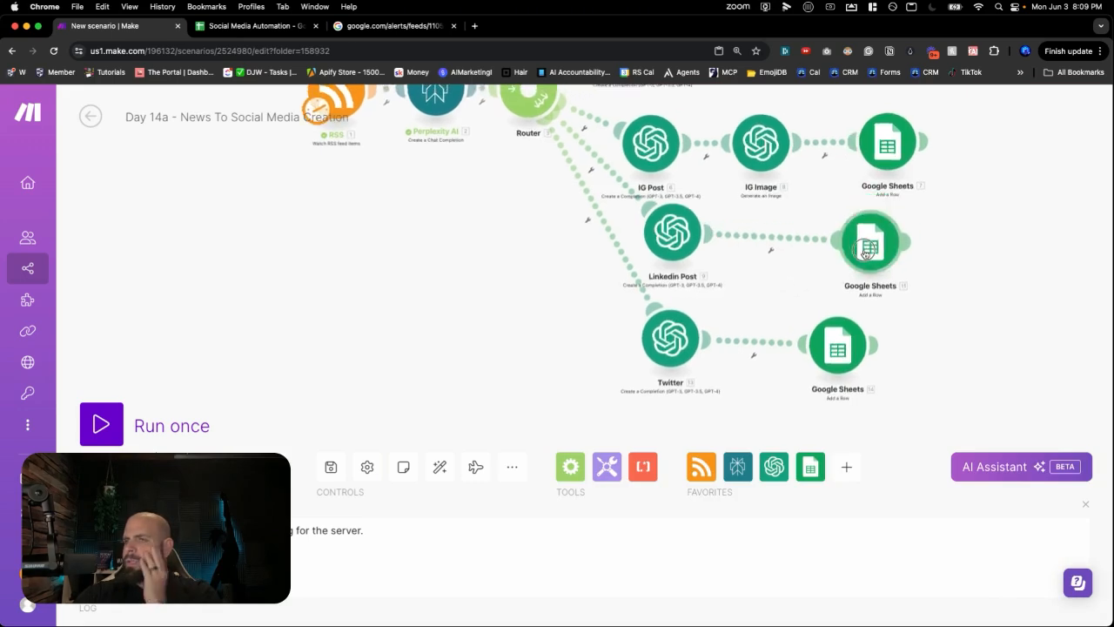
click(894, 161)
scroll(736, 333, down, 5)
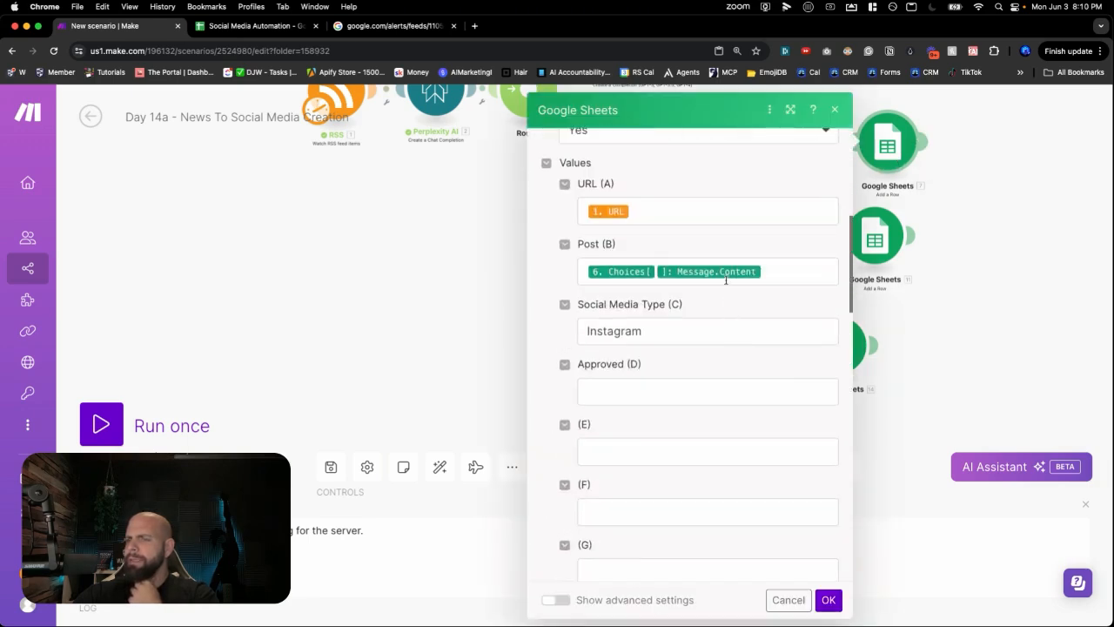
scroll(731, 266, up, 4)
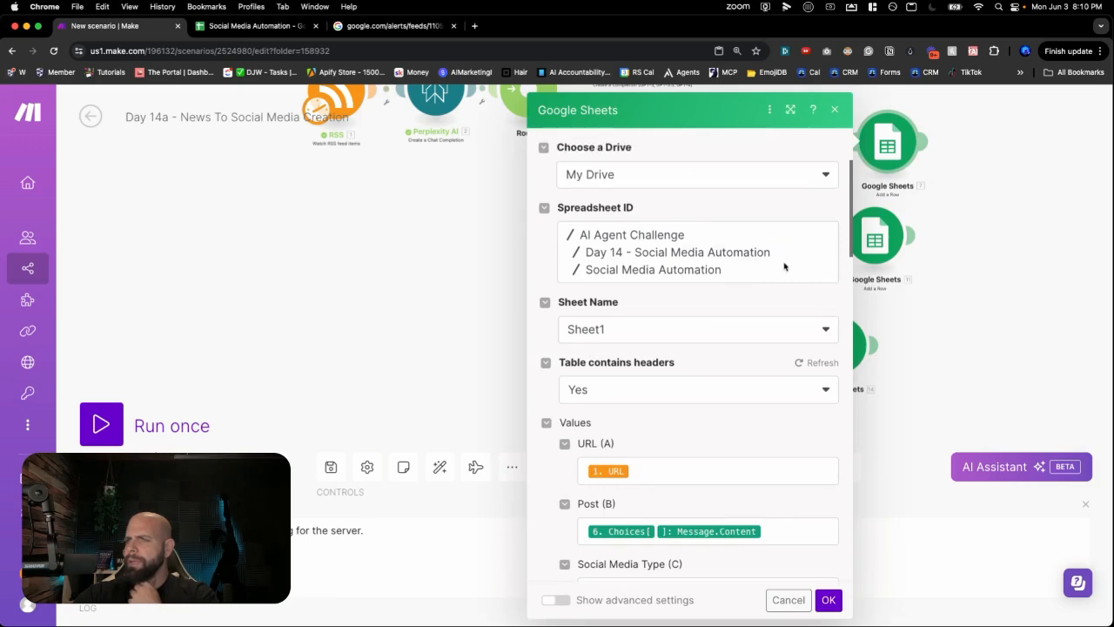
click(822, 364)
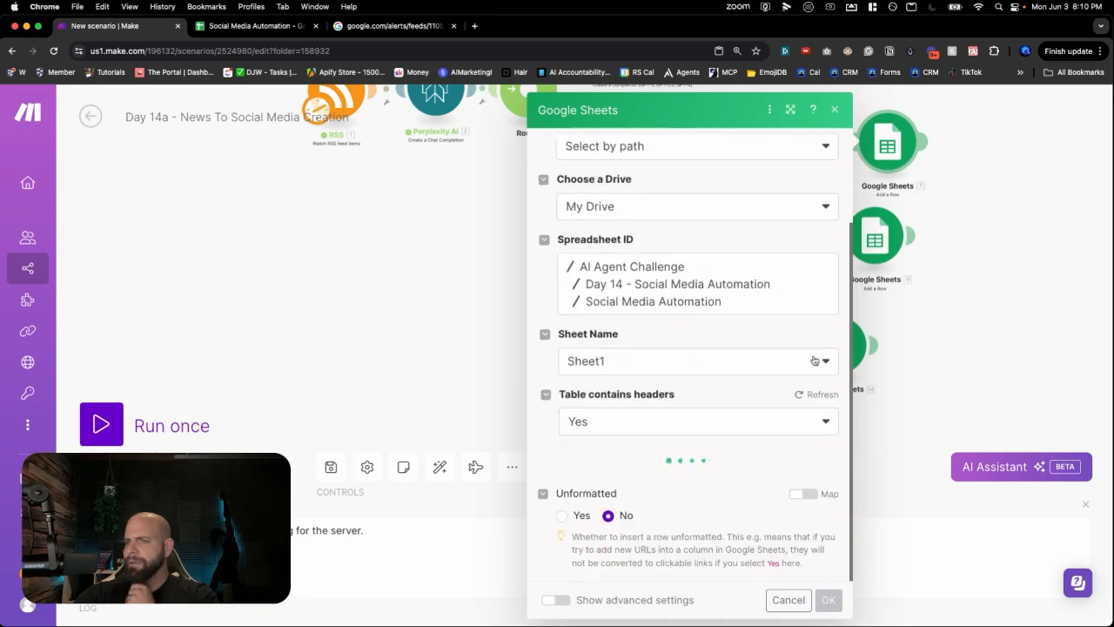
scroll(707, 275, down, 3)
scroll(709, 274, up, 1)
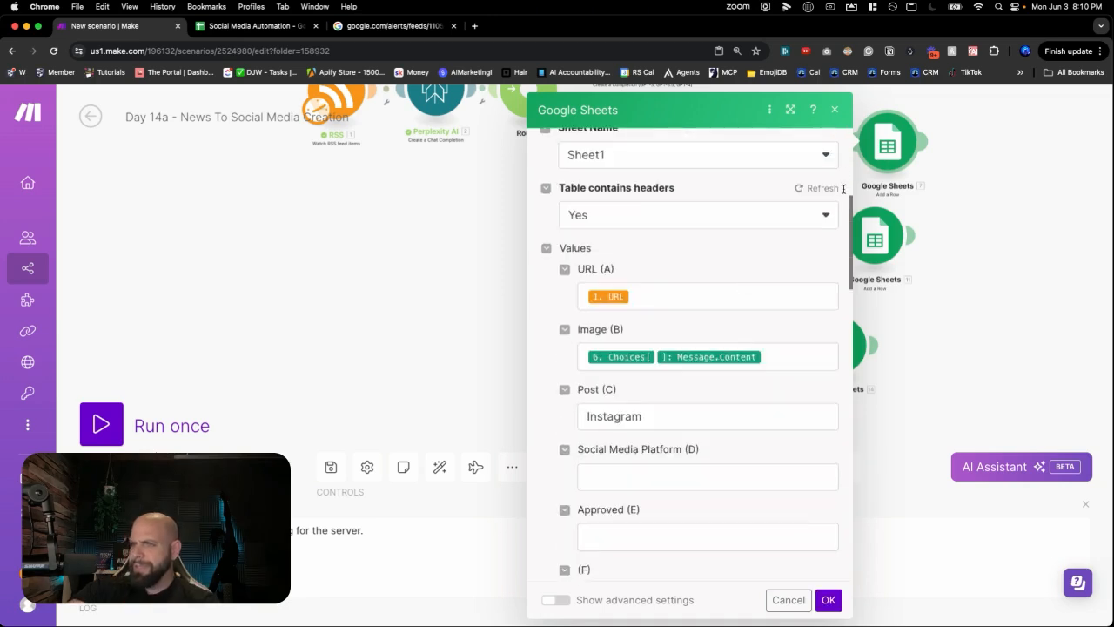
click(834, 110)
- Check the Facebook branch's Google Sheets settings and close them
drag(831, 196, 778, 343)
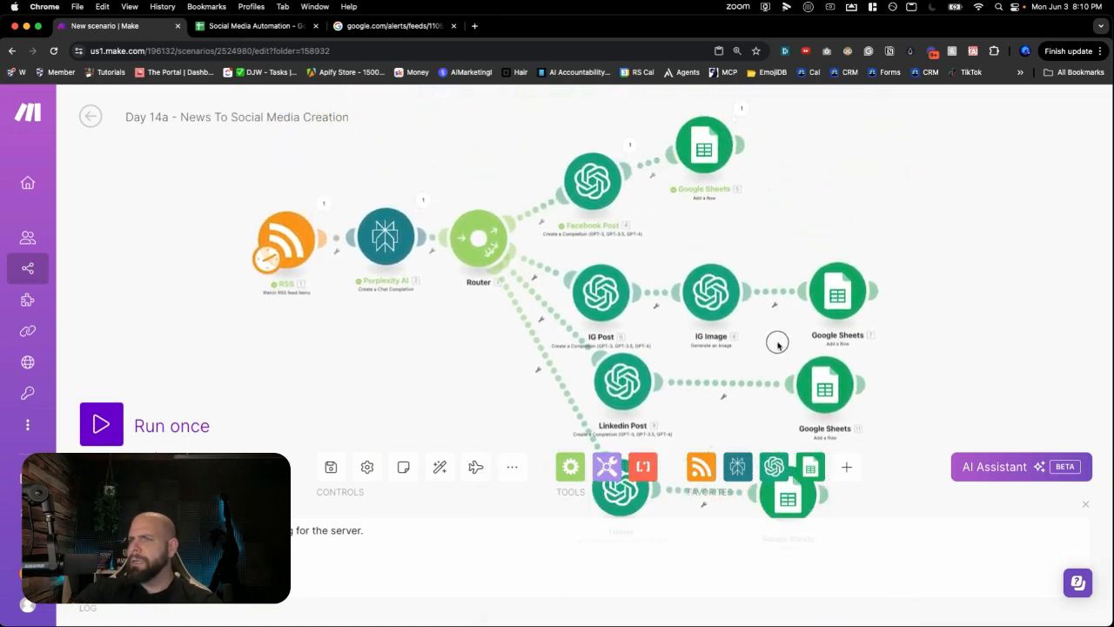
click(701, 139)
scroll(823, 290, down, 3)
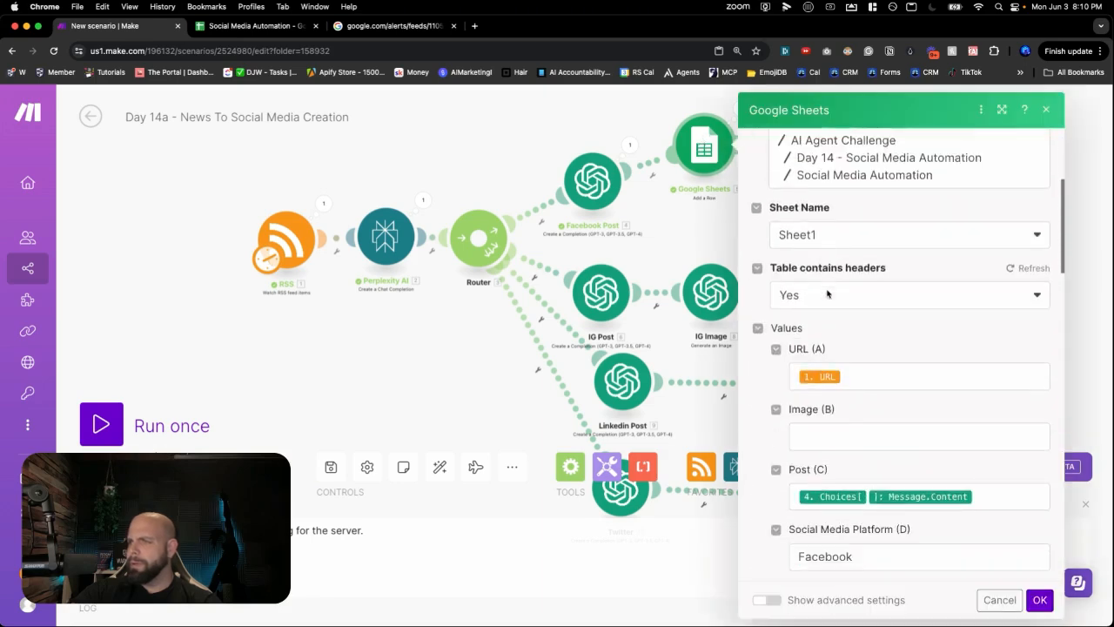
scroll(827, 294, down, 2)
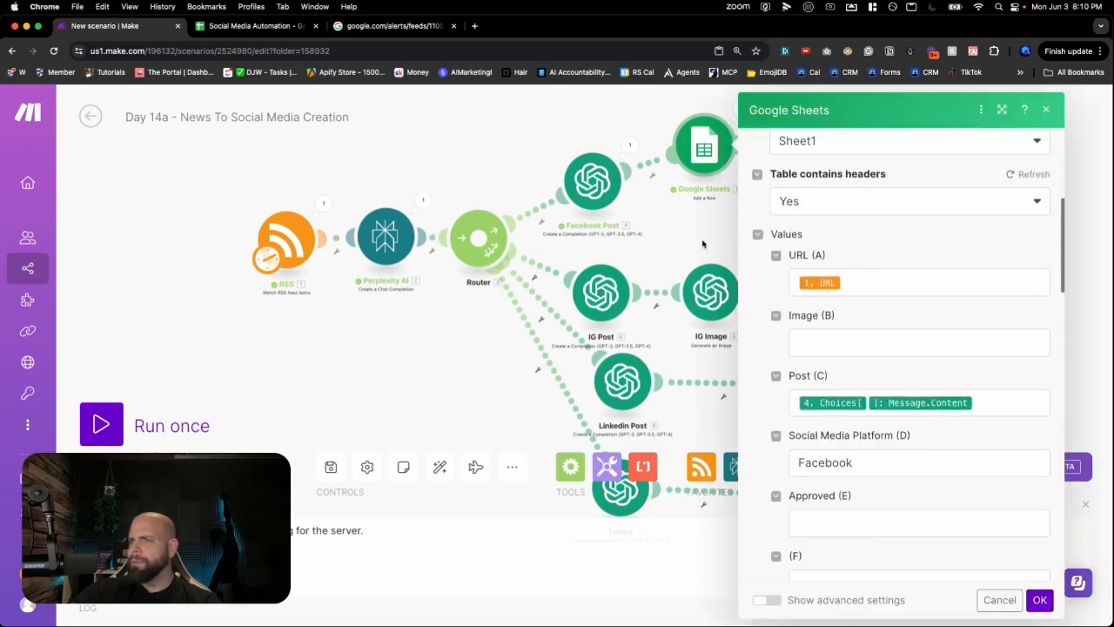
click(702, 244)
- Reload the Instagram sheet's headers and map IG Image Data[] URL into Image (B)
click(825, 287)
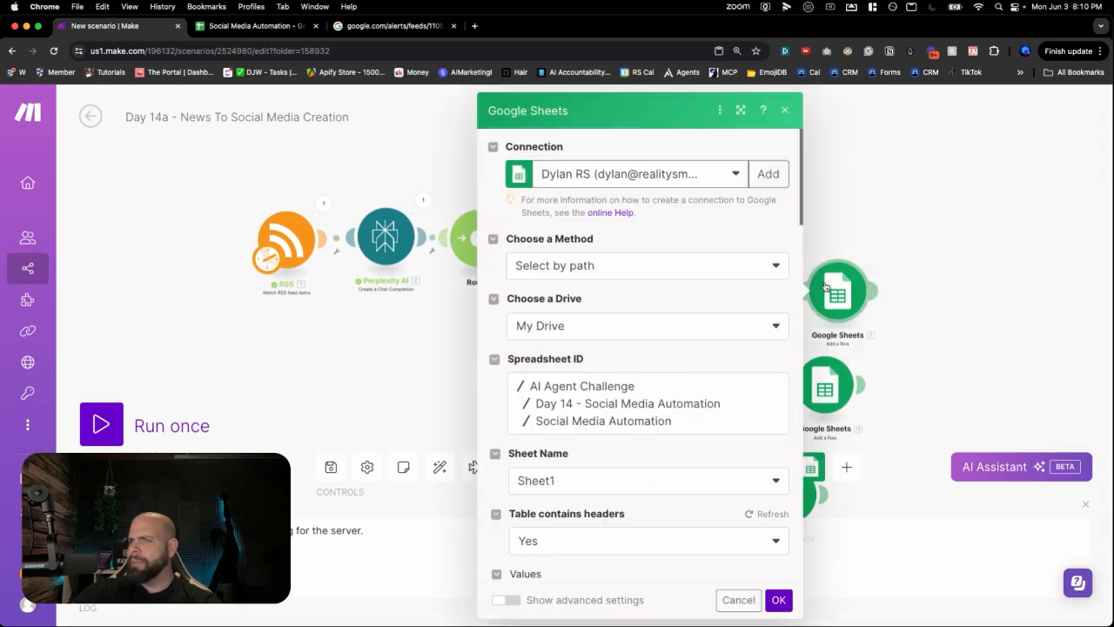
scroll(750, 306, down, 5)
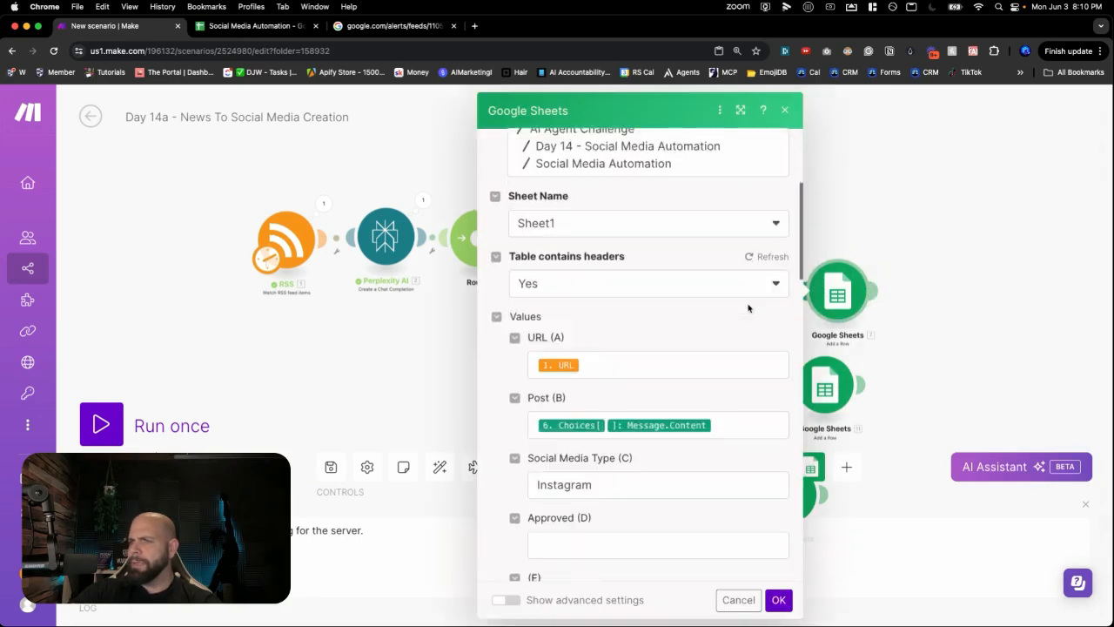
scroll(747, 308, down, 1)
click(757, 235)
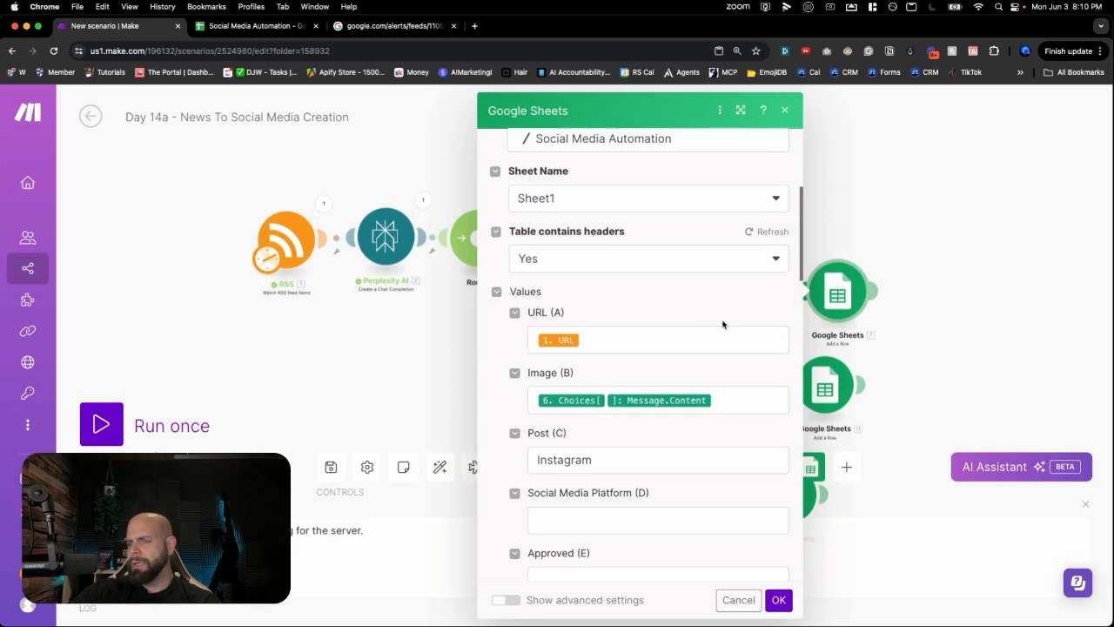
scroll(723, 323, down, 1)
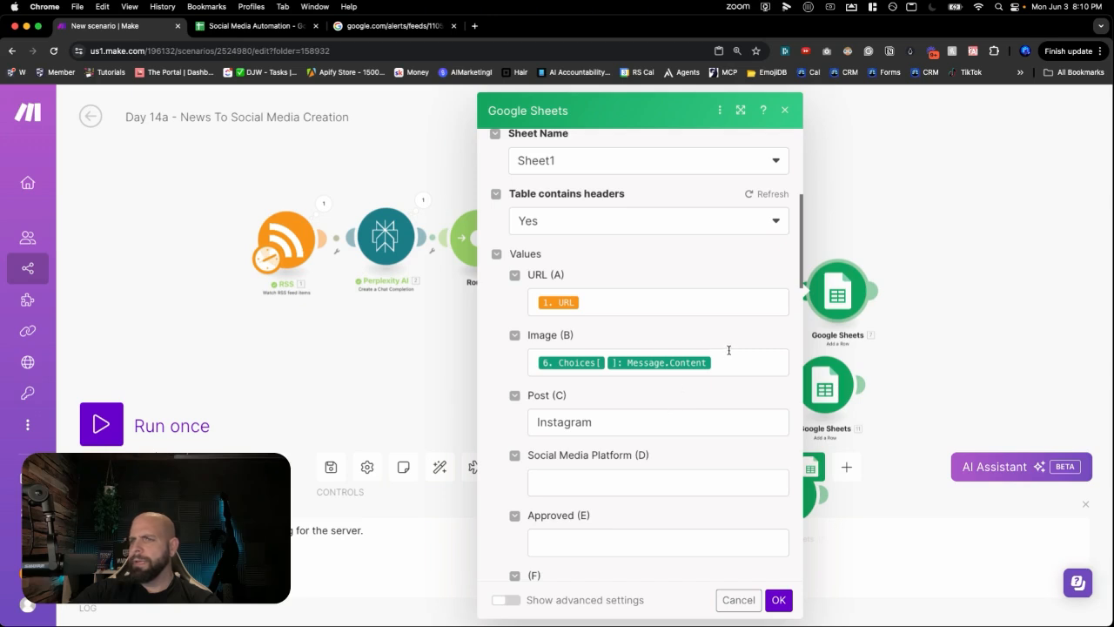
click(726, 358)
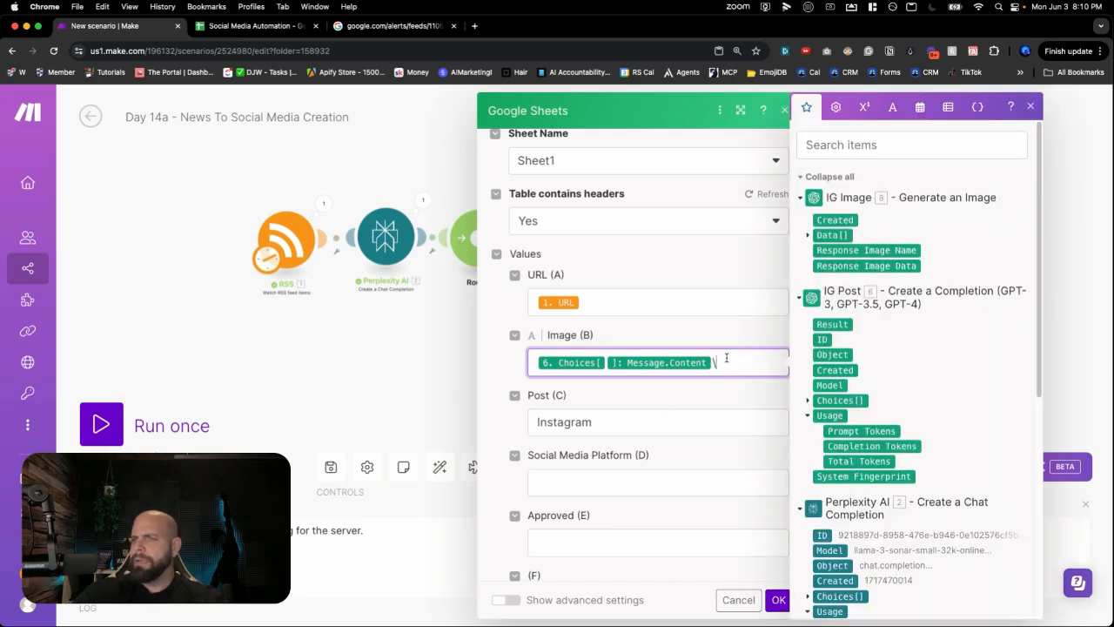
key(BackSpace)
key(BackSpace)
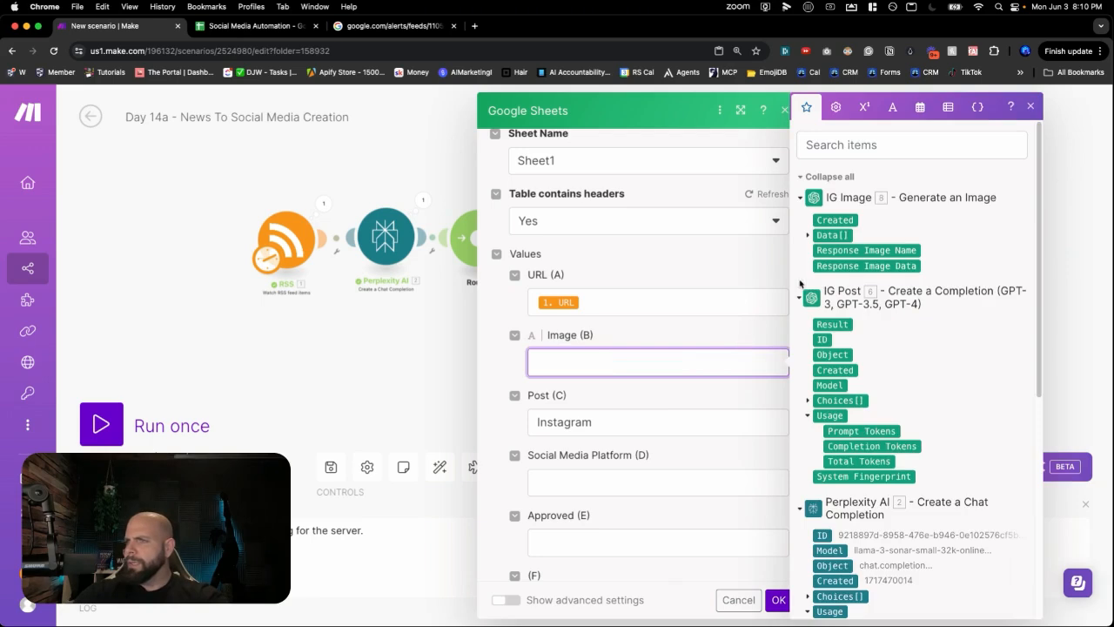
click(808, 236)
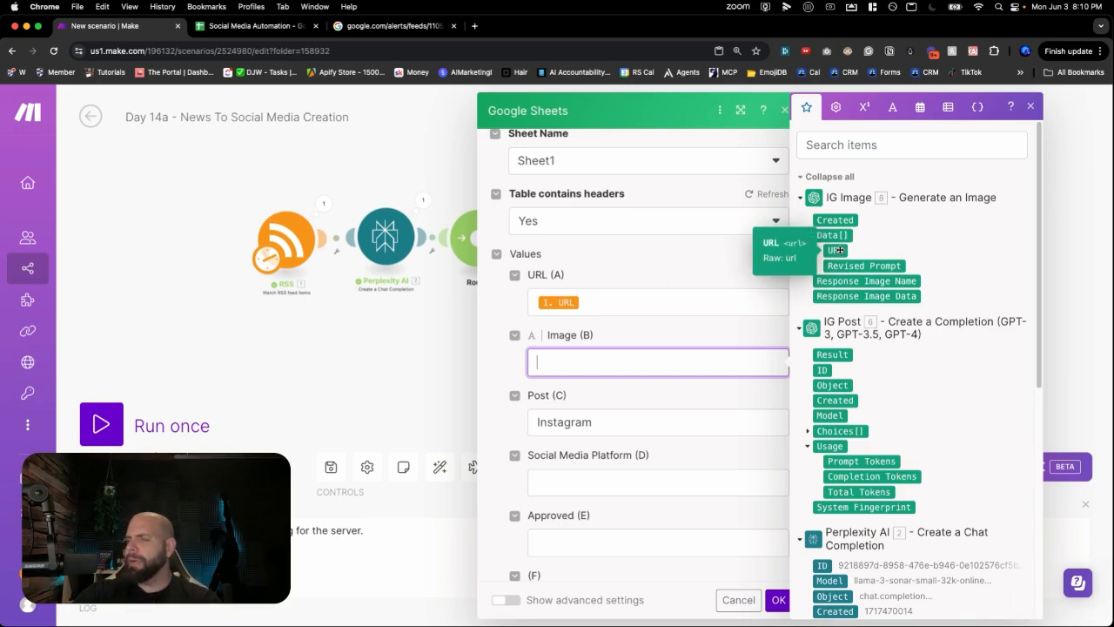
click(838, 250)
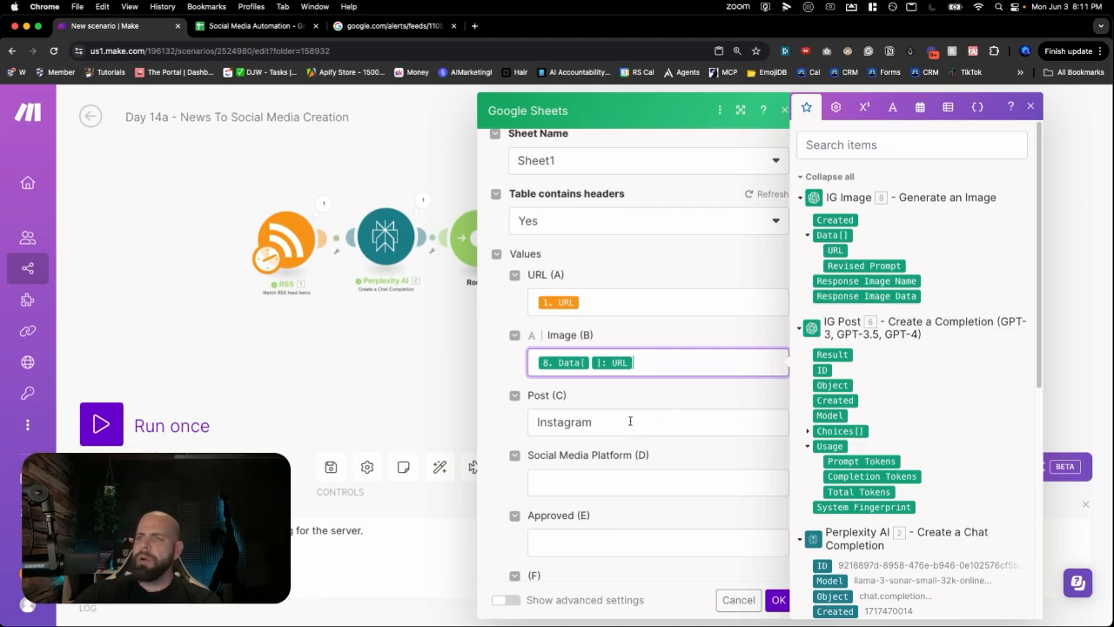
- Put Instagram in Platform (D), map IG Post Message.Content into Post (C), and confirm
click(630, 421)
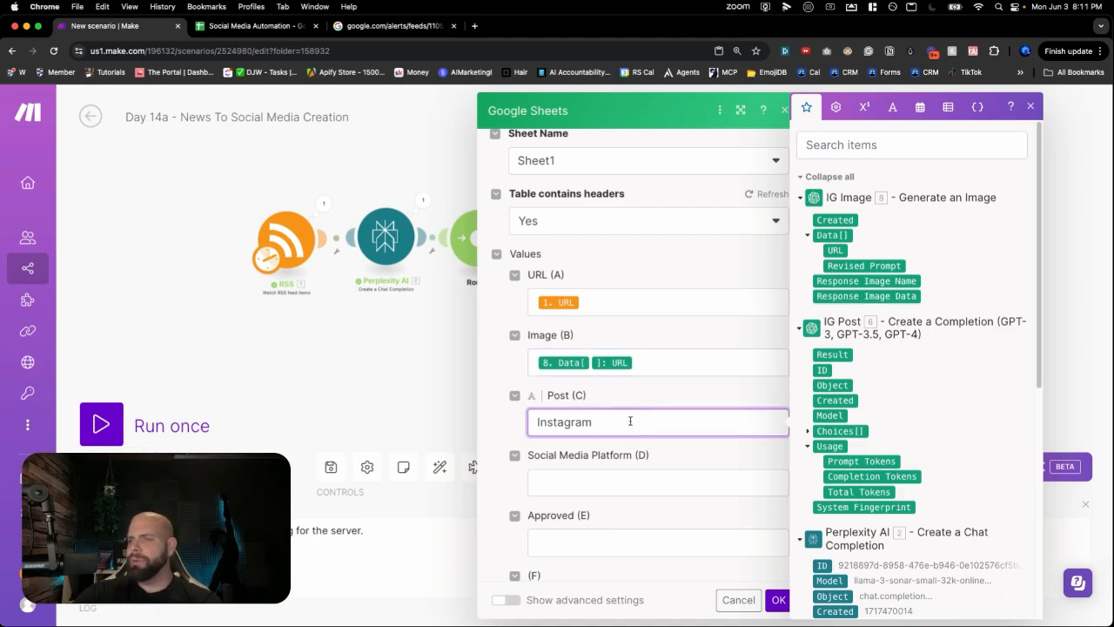
drag(630, 421, 527, 422)
key(super+c)
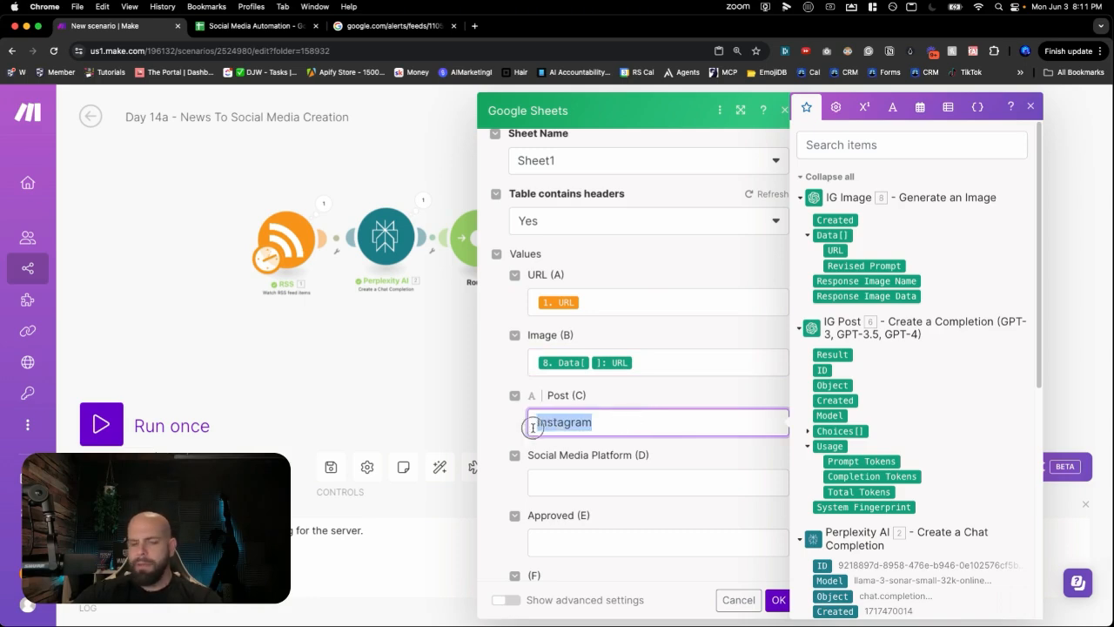
key(BackSpace)
click(555, 474)
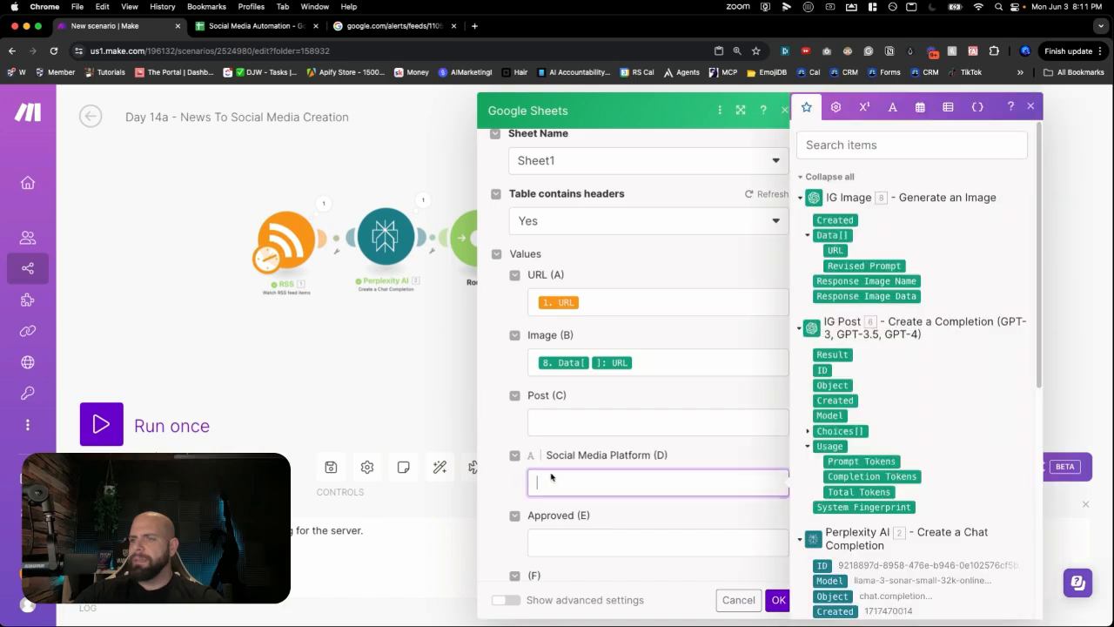
key(super+v)
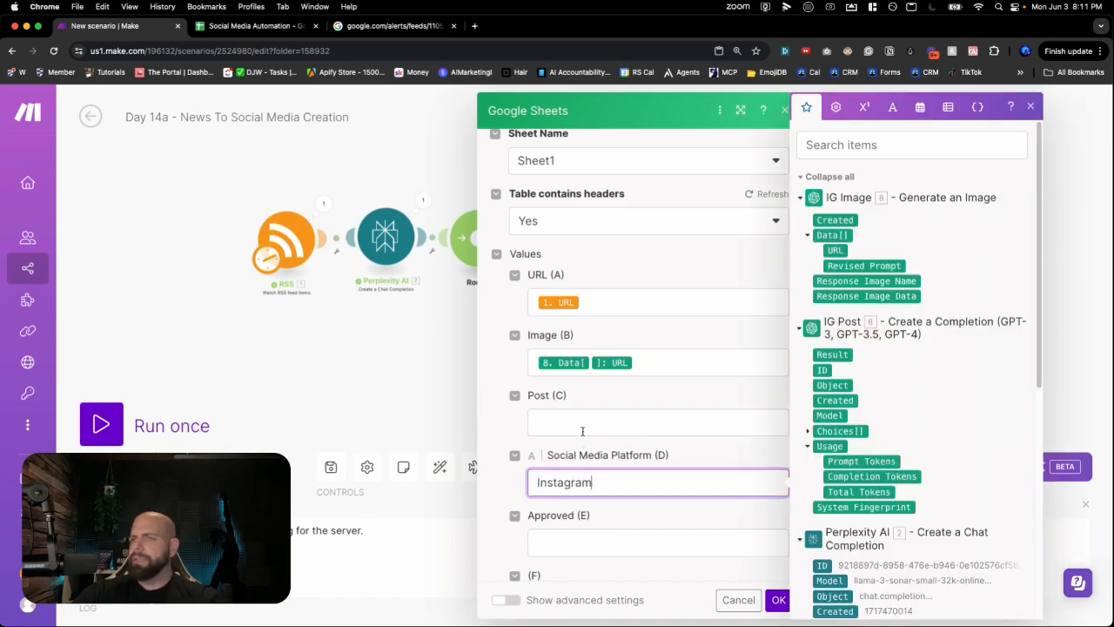
click(583, 426)
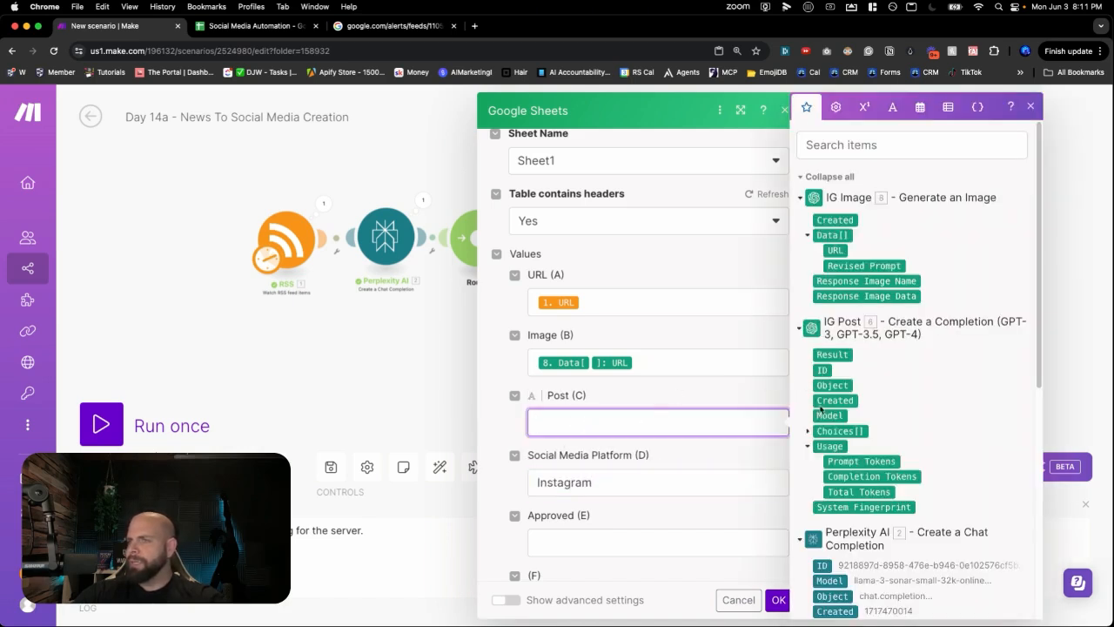
click(808, 430)
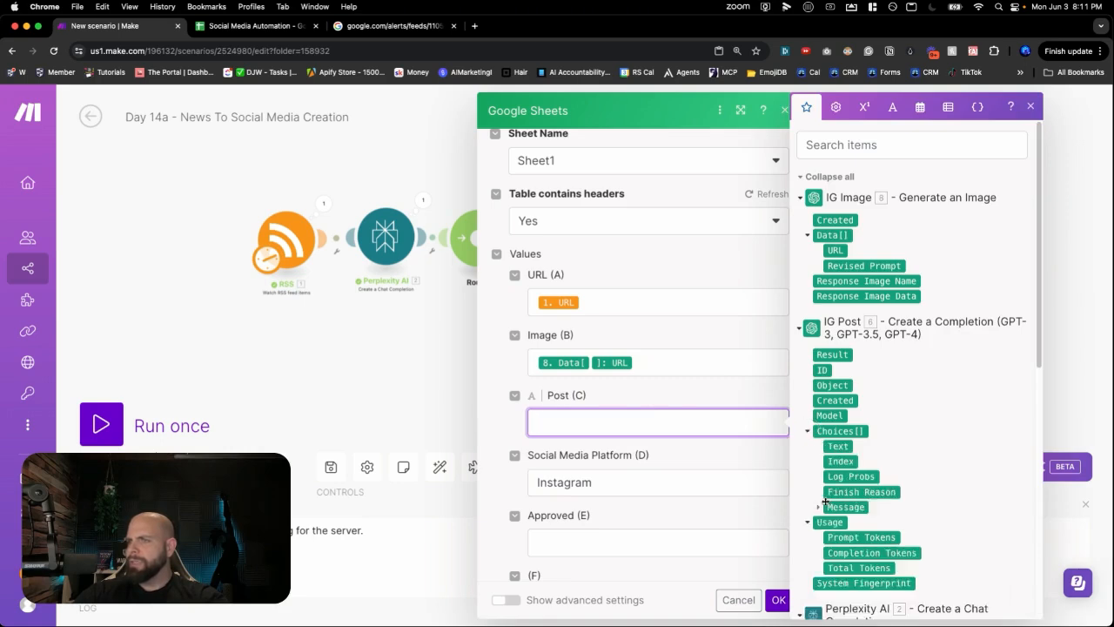
click(819, 506)
click(844, 537)
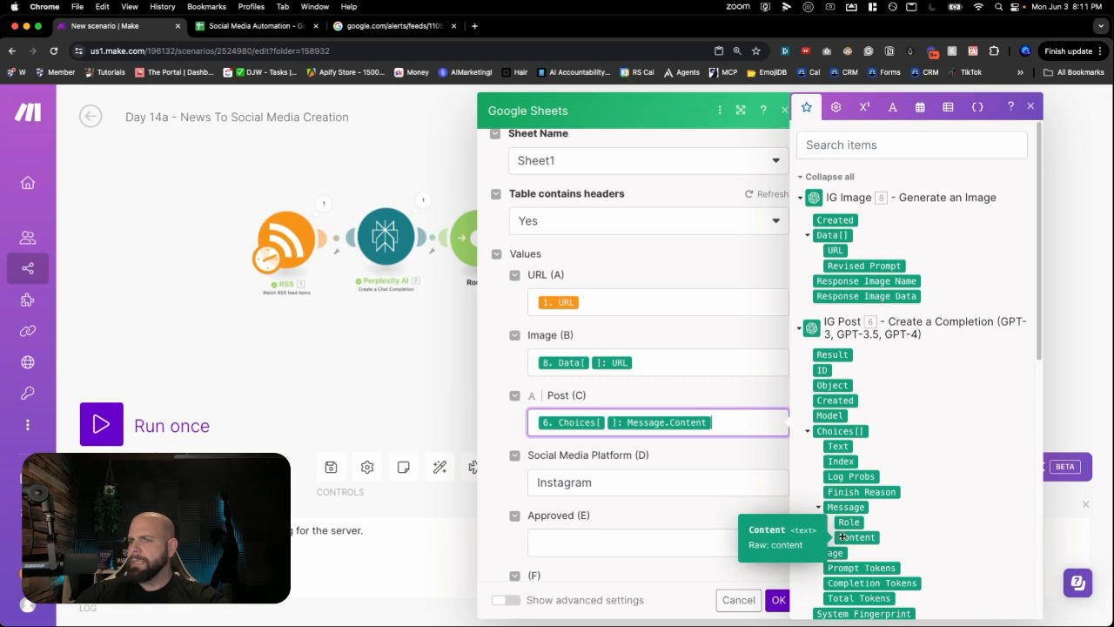
click(756, 496)
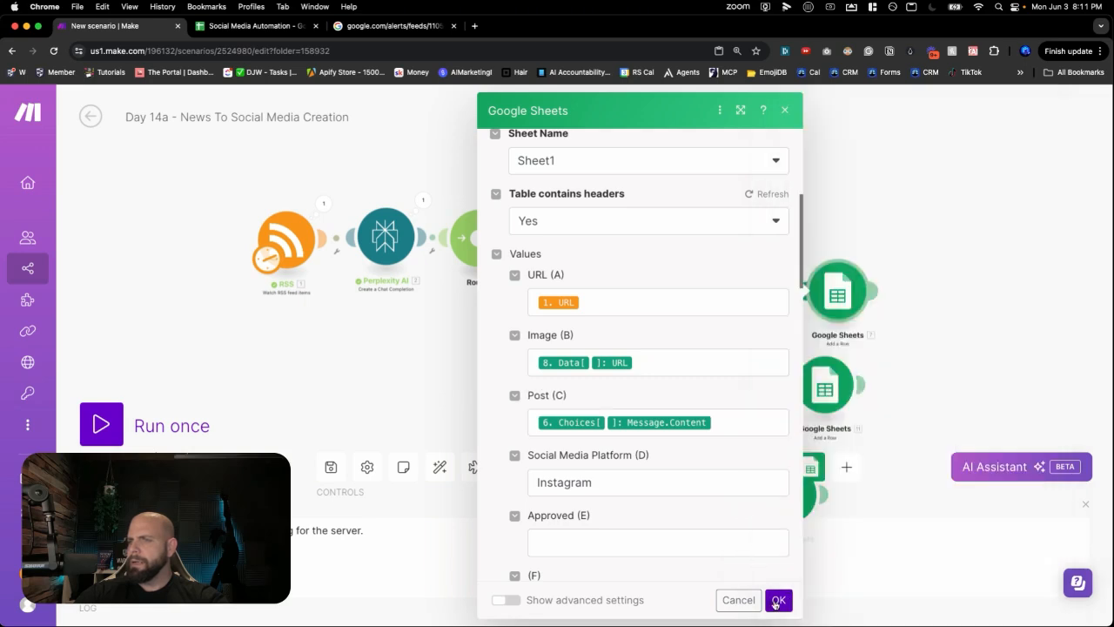
click(778, 603)
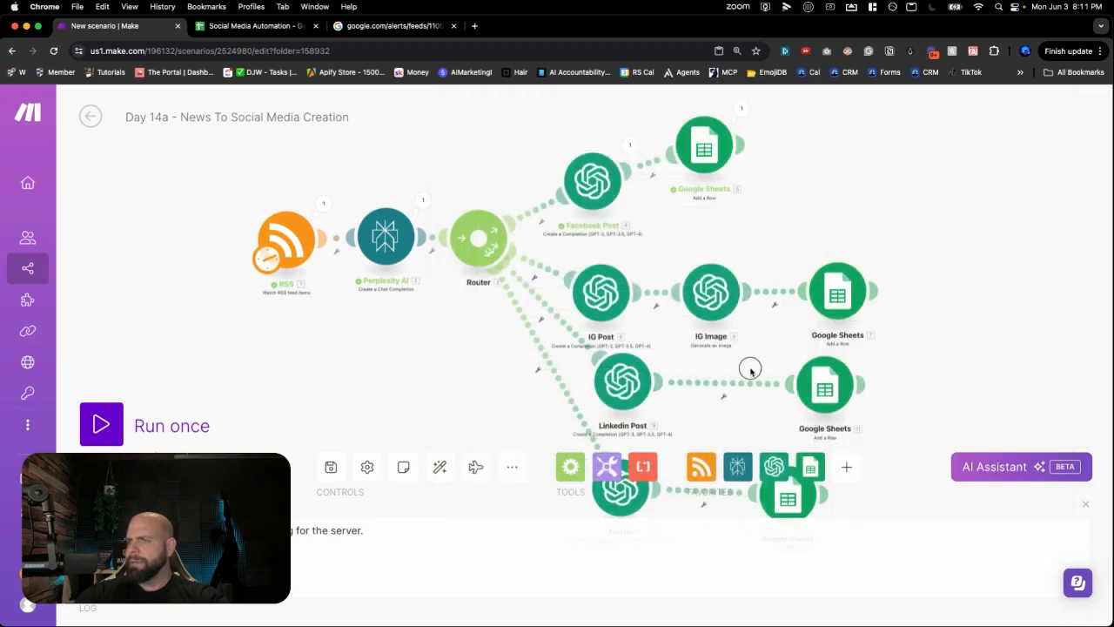
scroll(758, 289, up, 3)
click(800, 311)
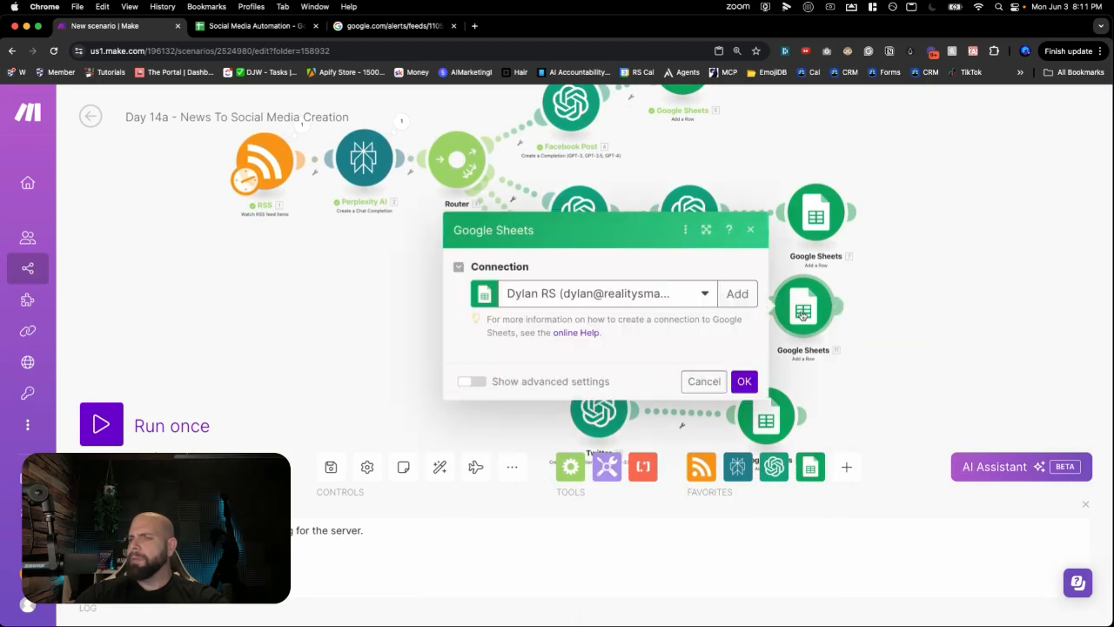
scroll(697, 376, down, 3)
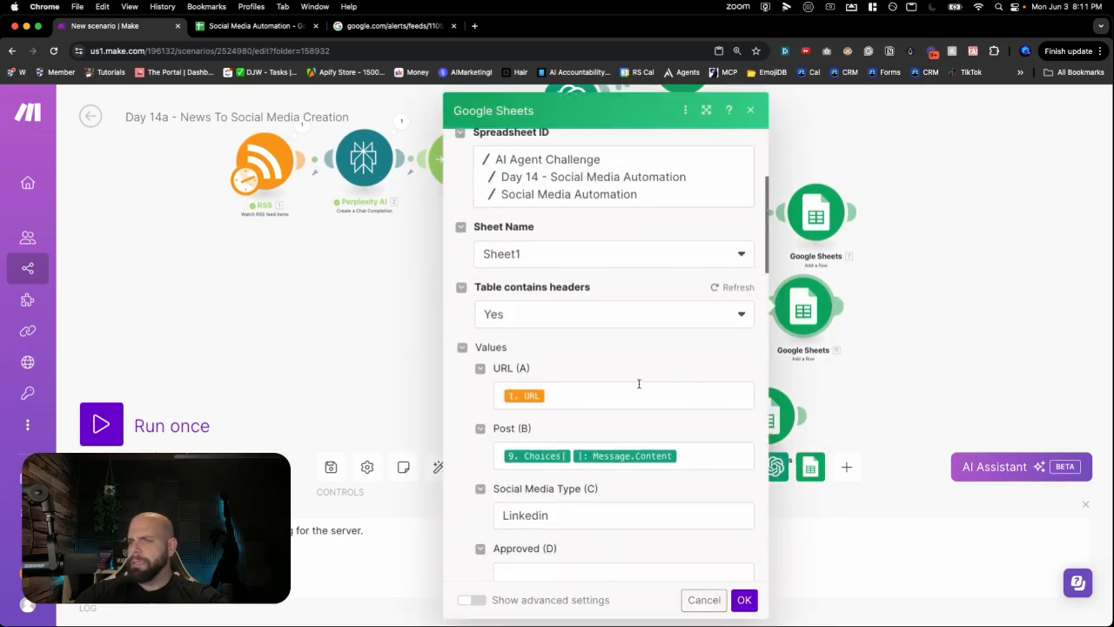
scroll(636, 383, down, 2)
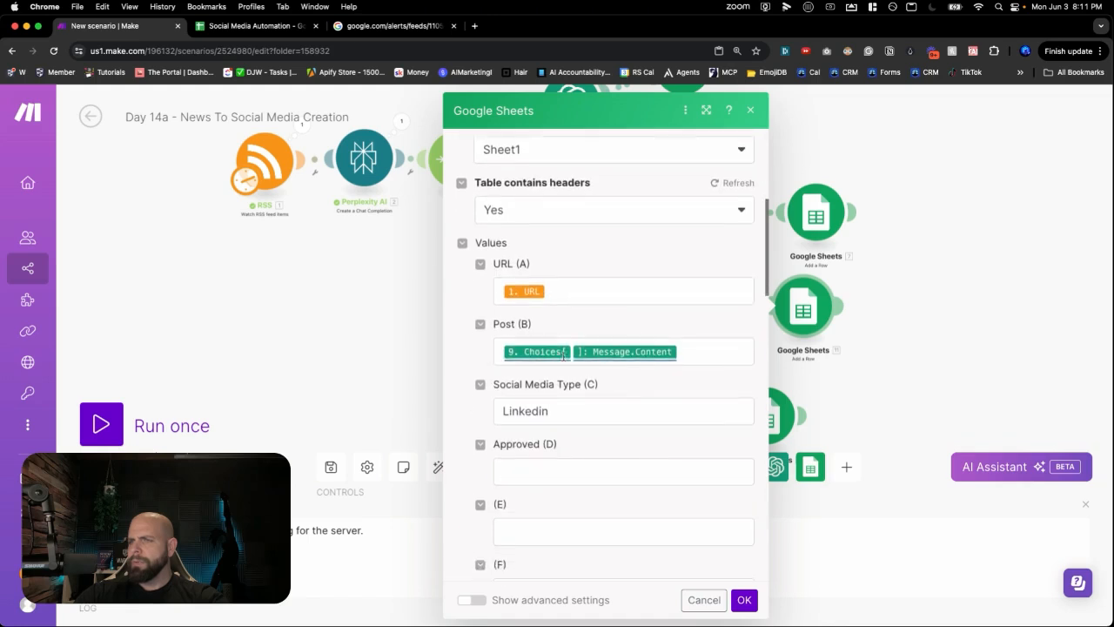
click(369, 298)
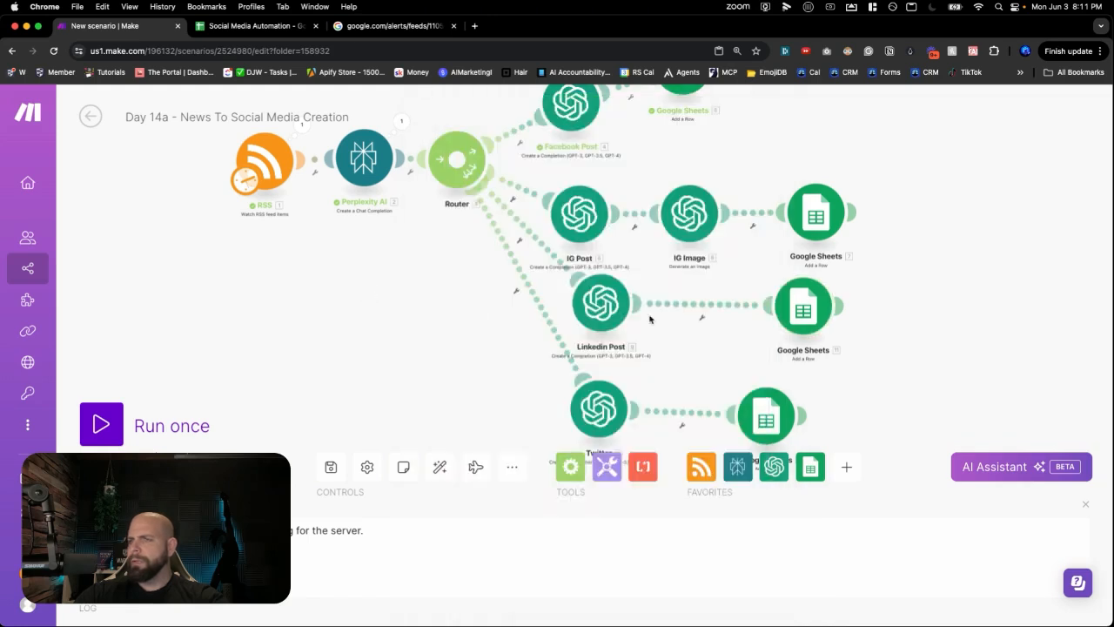
scroll(910, 276, down, 5)
drag(961, 280, 674, 266)
scroll(676, 269, up, 5)
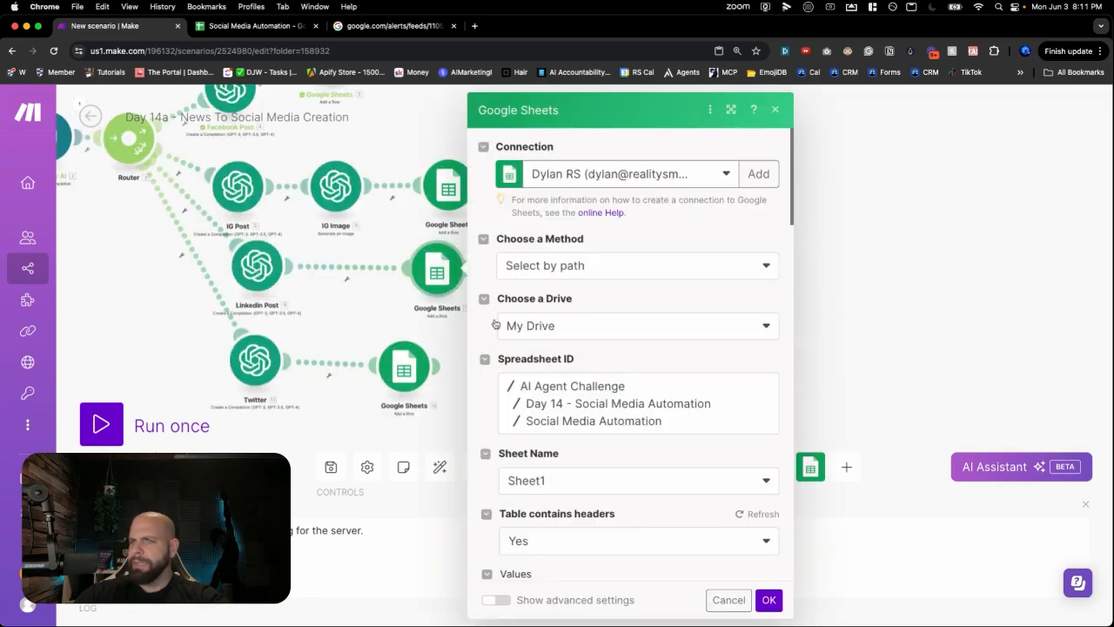
scroll(561, 409, down, 5)
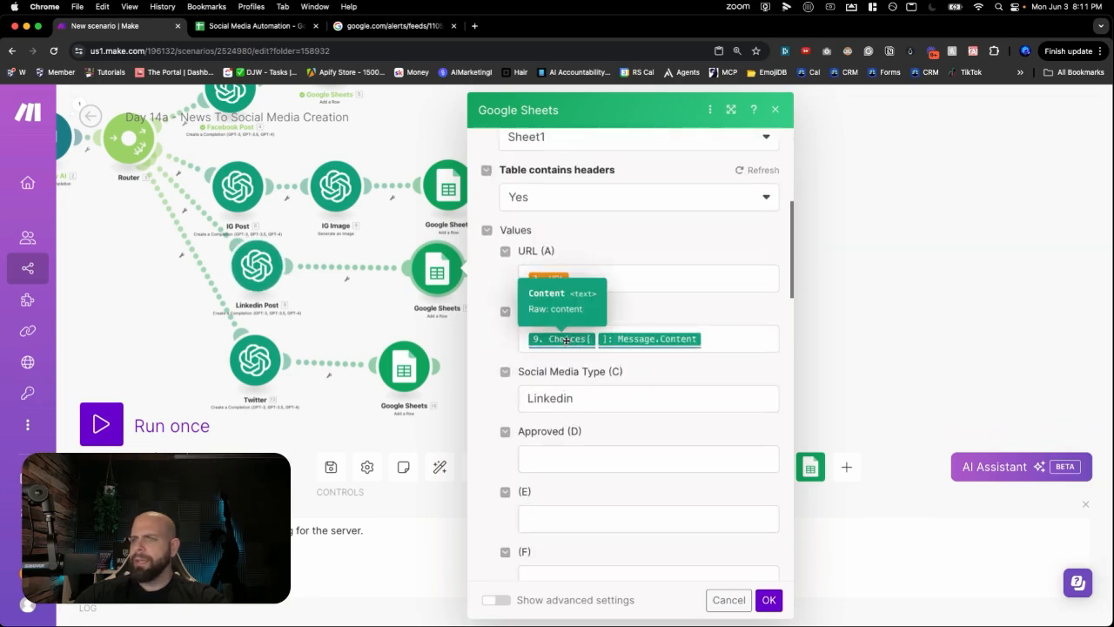
click(379, 312)
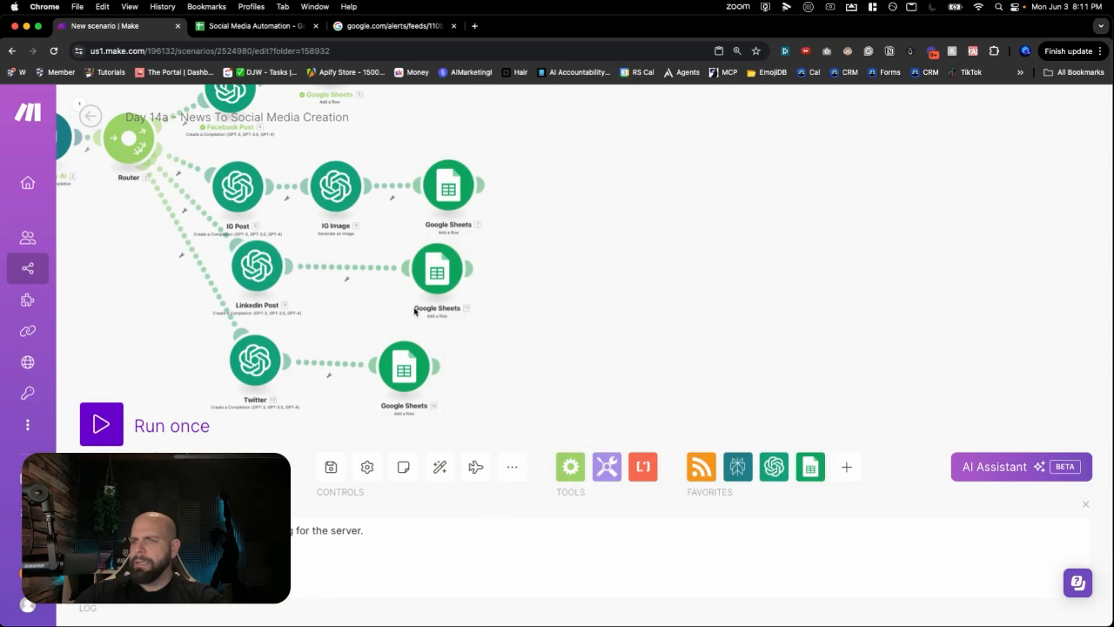
click(403, 370)
scroll(544, 372, down, 3)
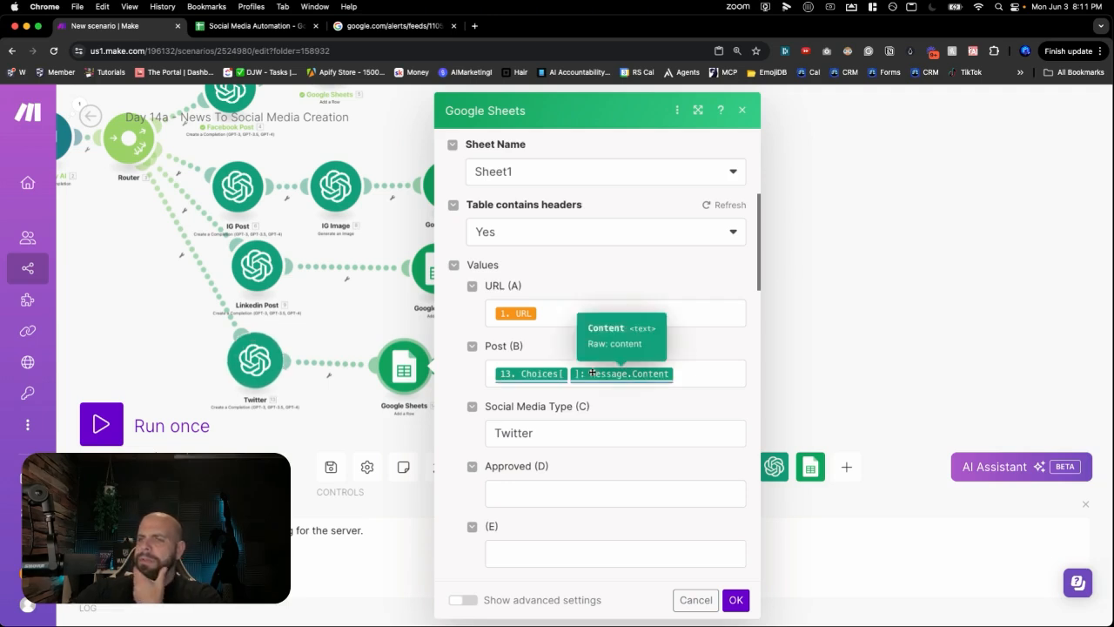
click(736, 599)
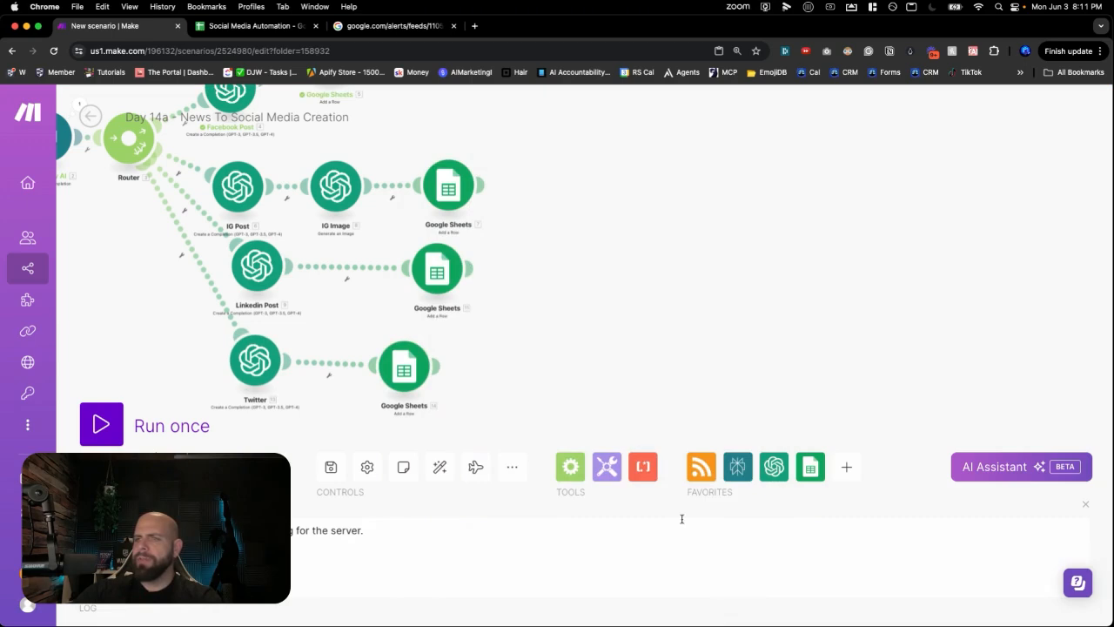
drag(503, 333, 779, 375)
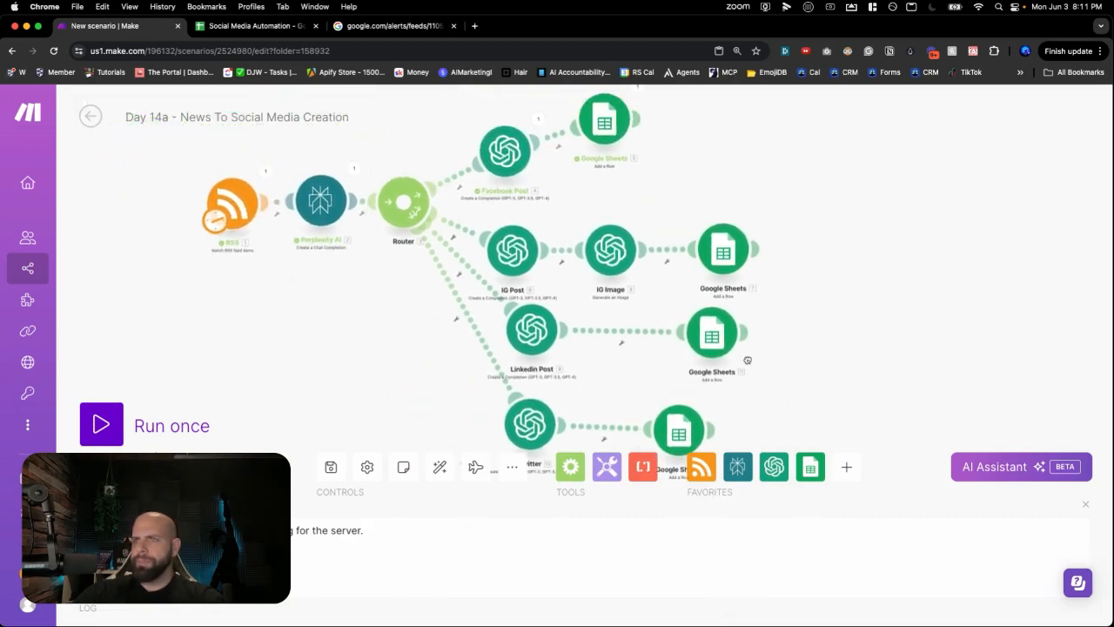
- Save the scenario, then delete the Facebook test row 2 from Social Media Automation
click(333, 467)
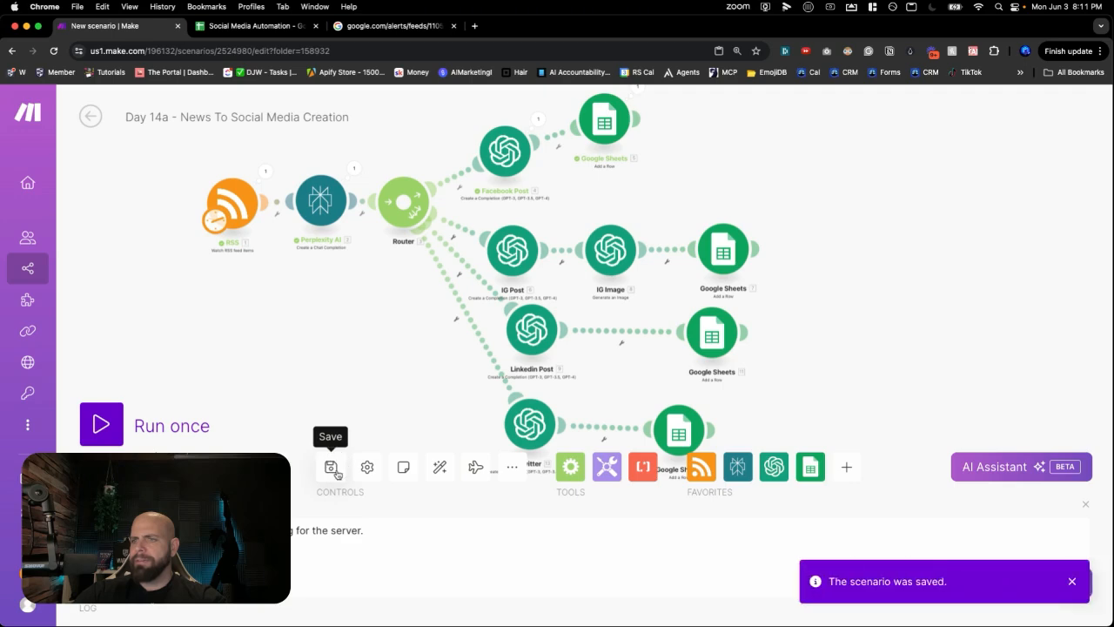
click(252, 27)
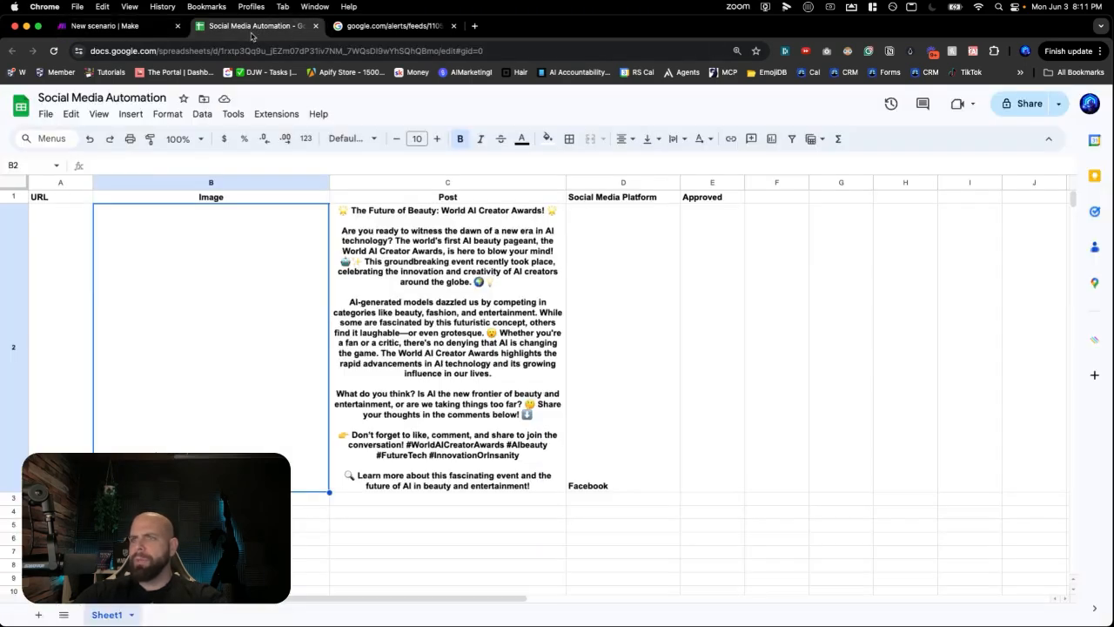
click(19, 336)
right_click(18, 329)
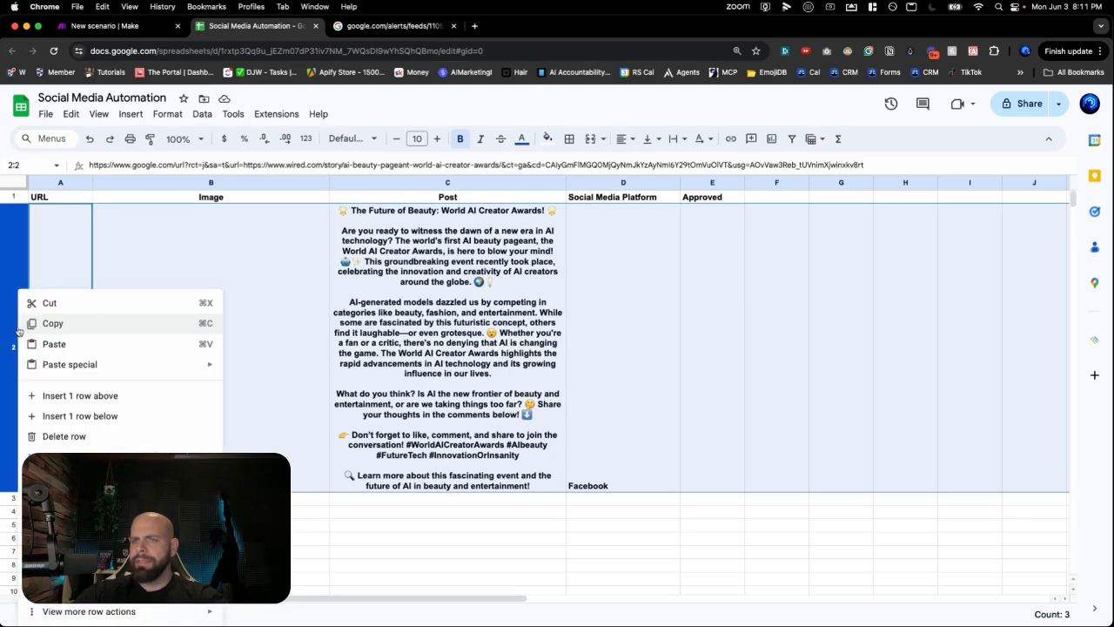
click(61, 436)
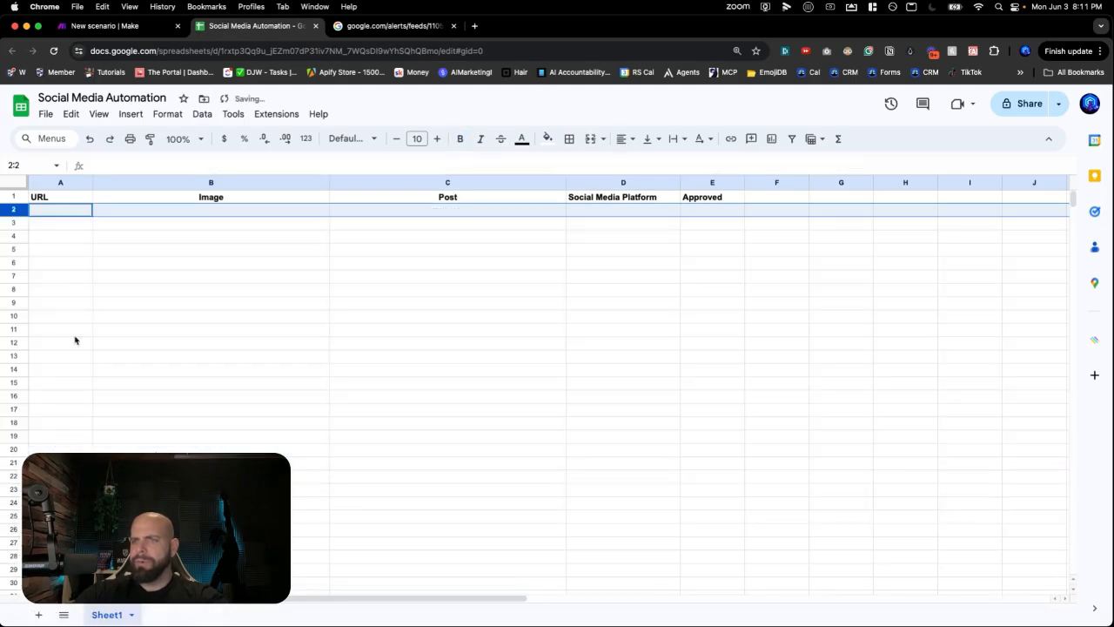
click(67, 201)
click(110, 32)
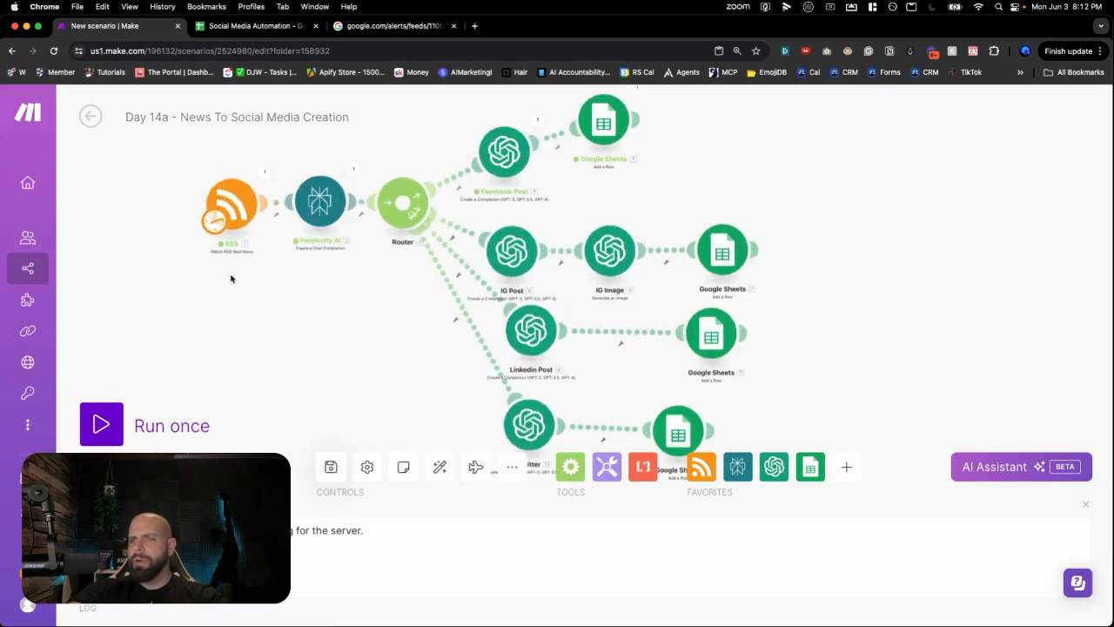
- Set the RSS trigger to start from the AMD Ryzen 9000 / Ryzen AI 300 article
right_click(233, 209)
click(268, 275)
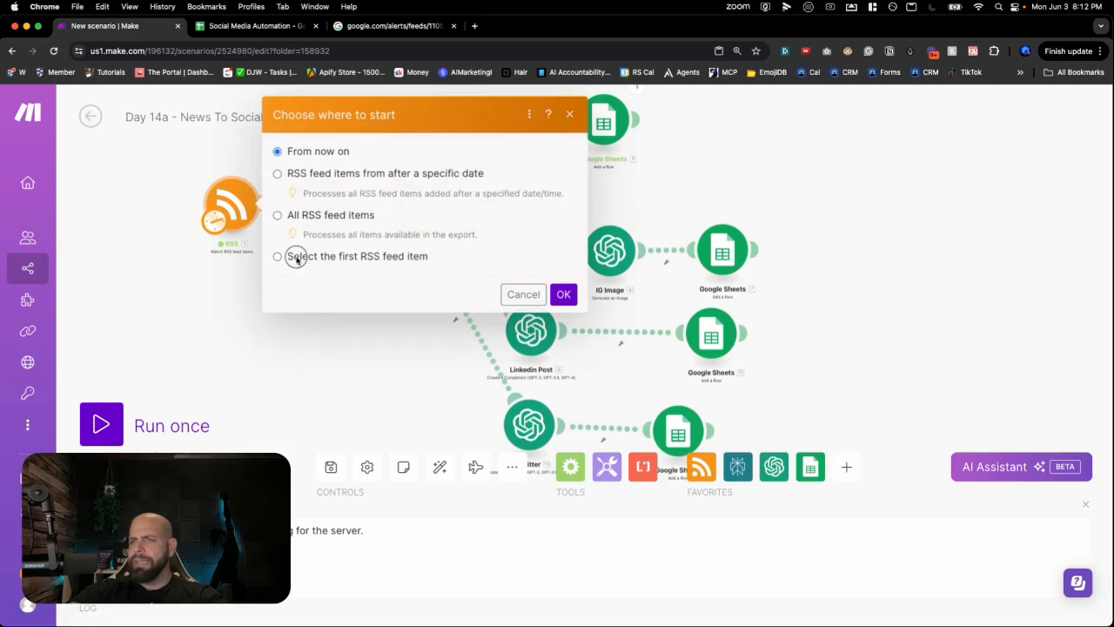
click(296, 258)
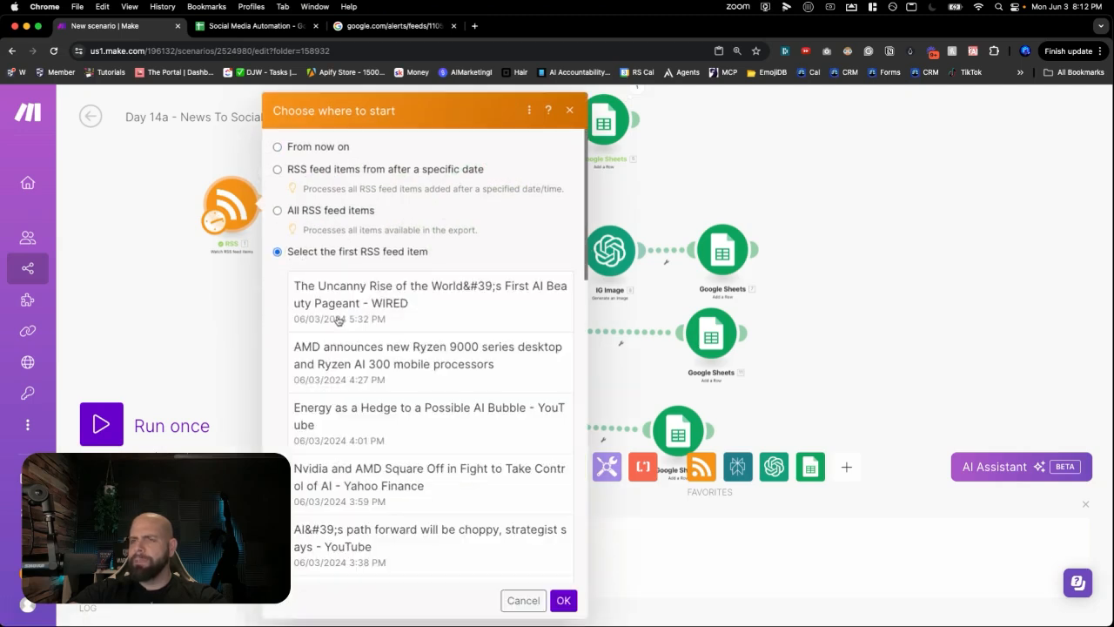
click(346, 371)
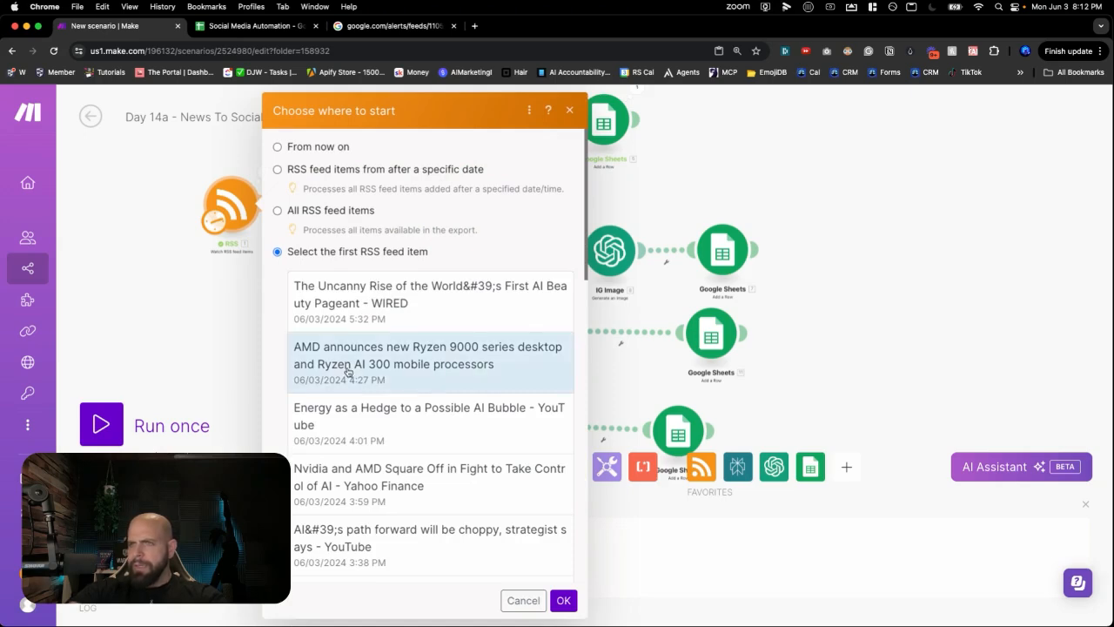
click(562, 600)
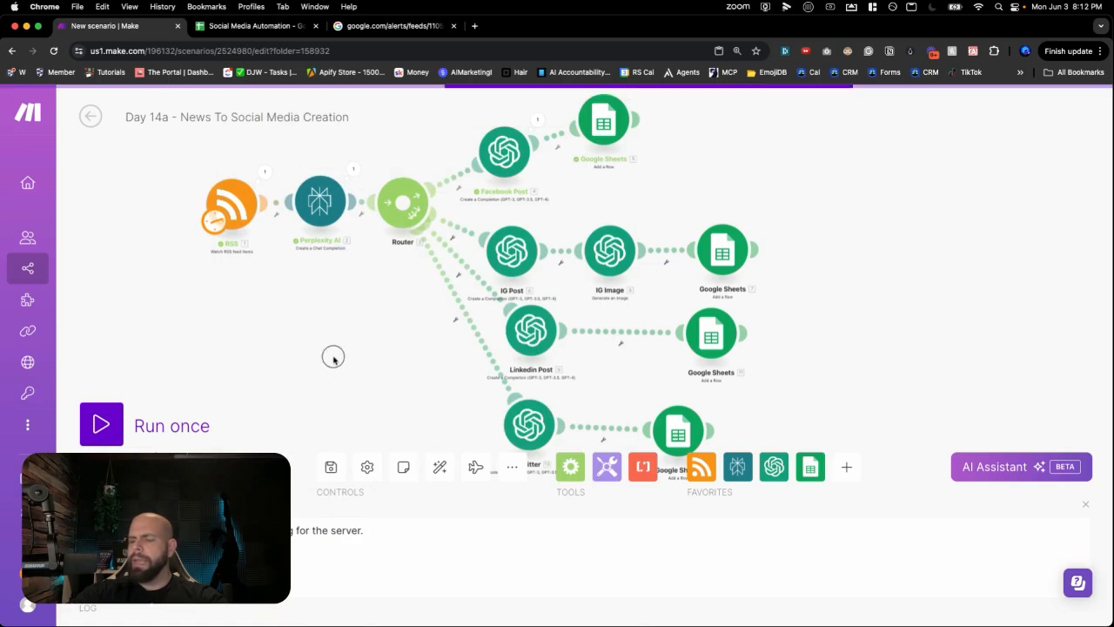
- Save the scenario and run it once, bringing the whole flow into view as it processes
click(327, 470)
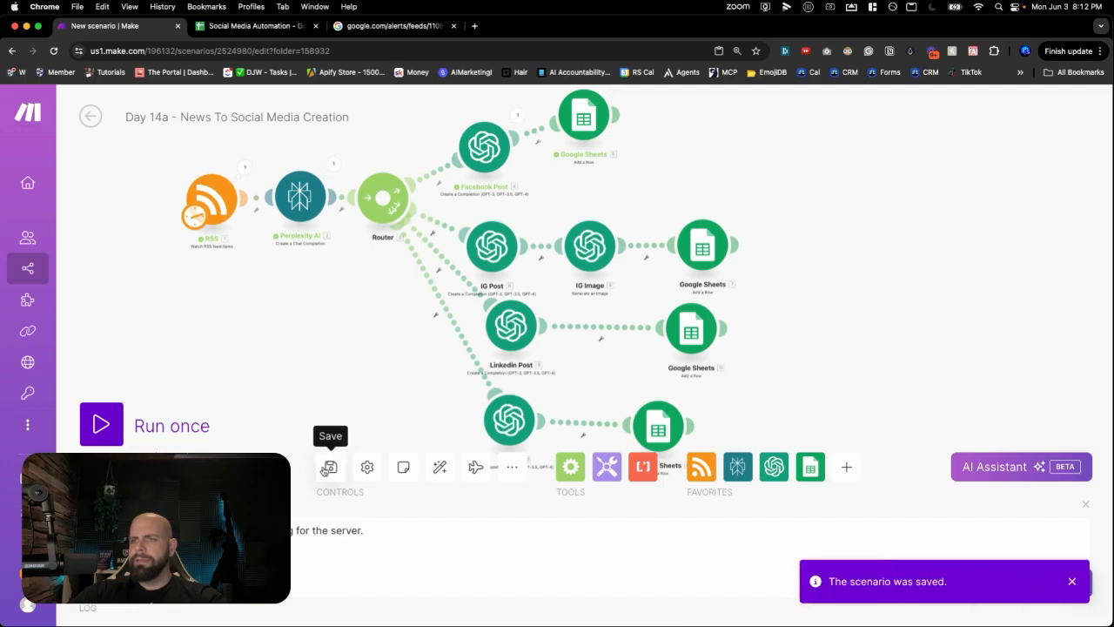
click(114, 422)
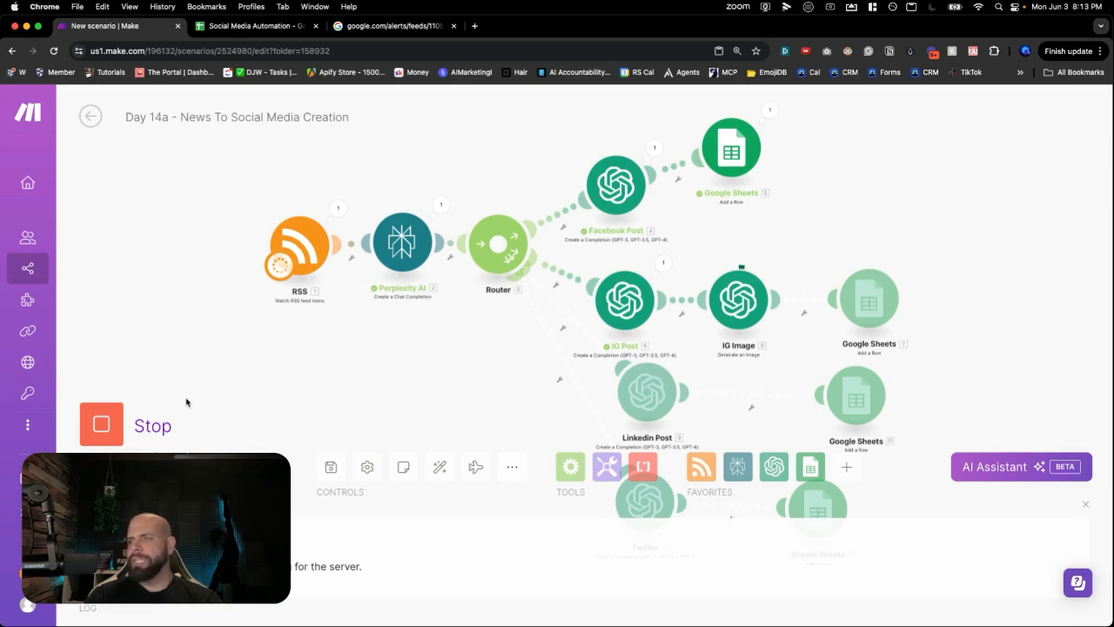
scroll(214, 331, down, 2)
drag(361, 370, 297, 280)
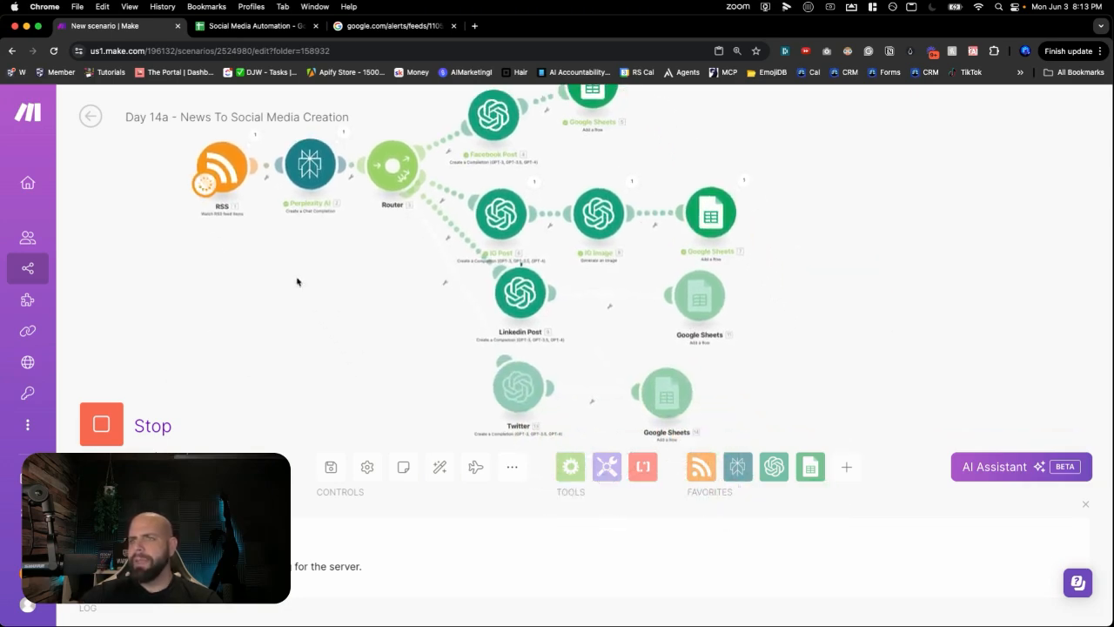
- Review the new Facebook and Instagram rows and select the full image URL in cell B3
click(255, 26)
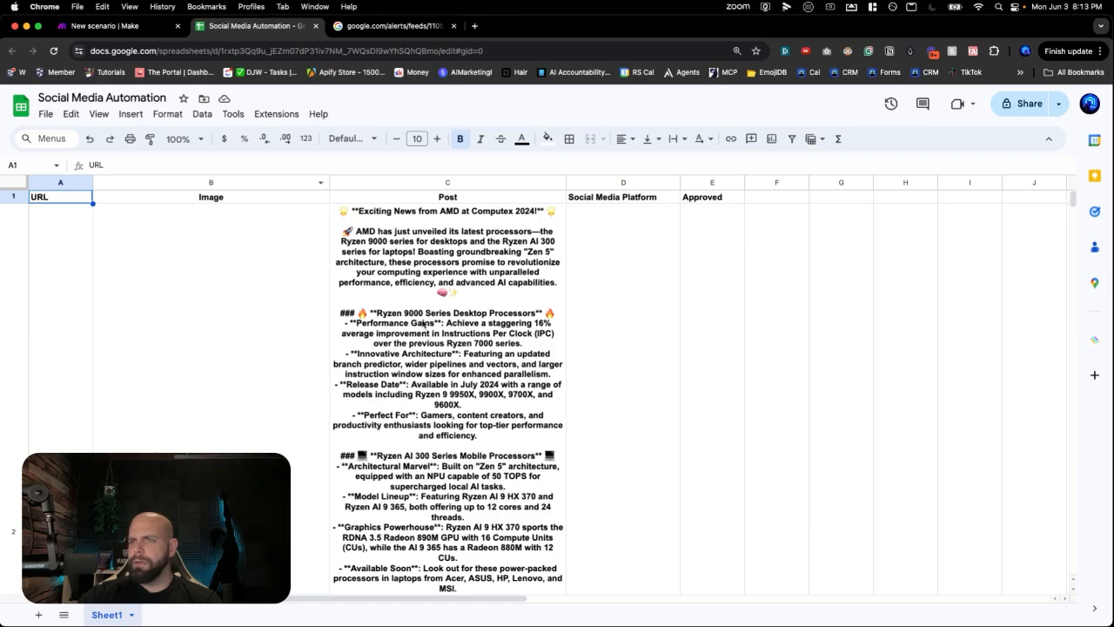
scroll(431, 322, down, 5)
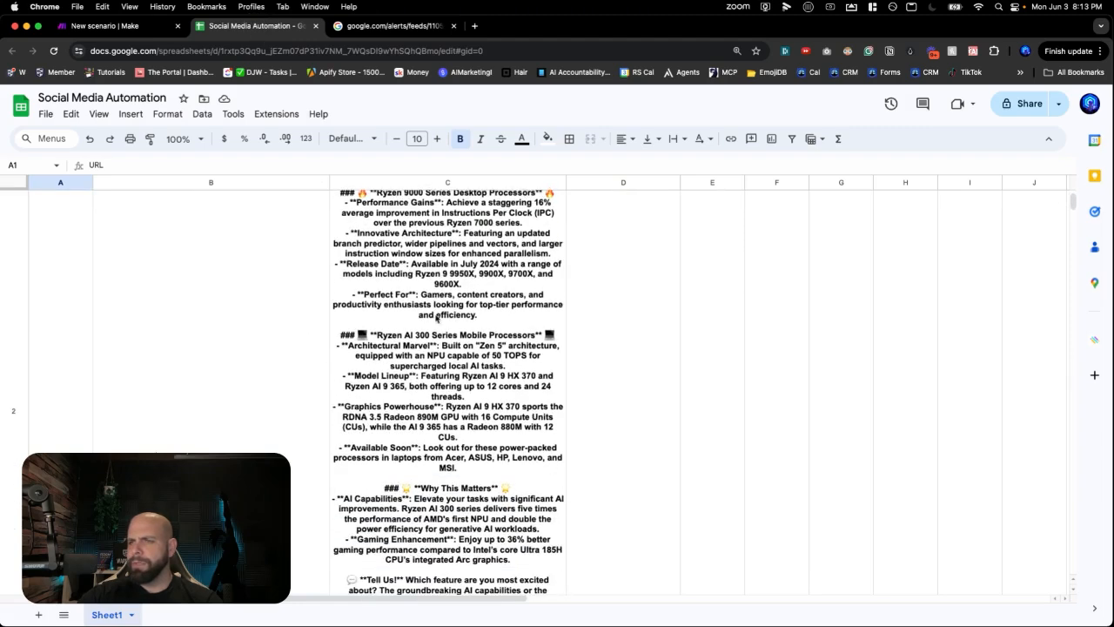
scroll(437, 318, down, 6)
scroll(436, 317, up, 10)
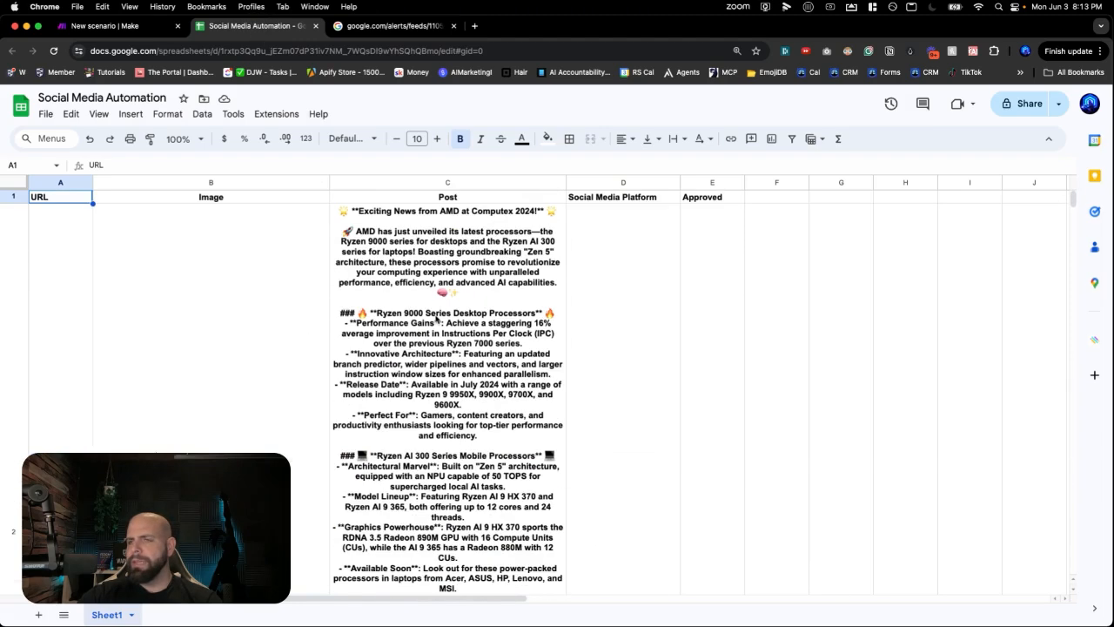
scroll(437, 319, down, 8)
scroll(437, 318, down, 6)
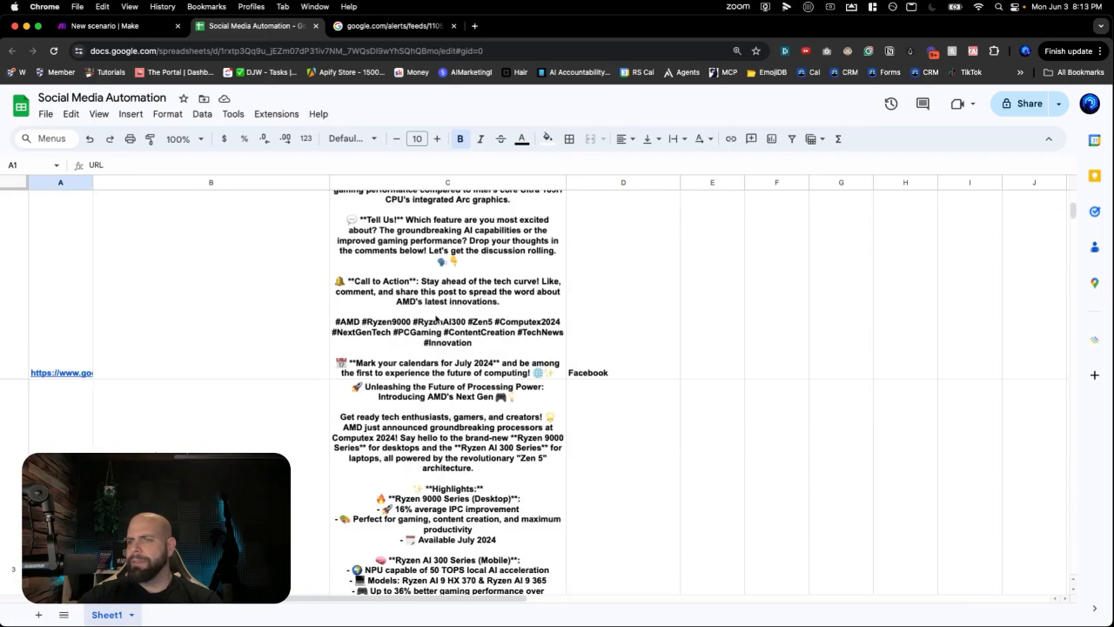
scroll(436, 318, down, 2)
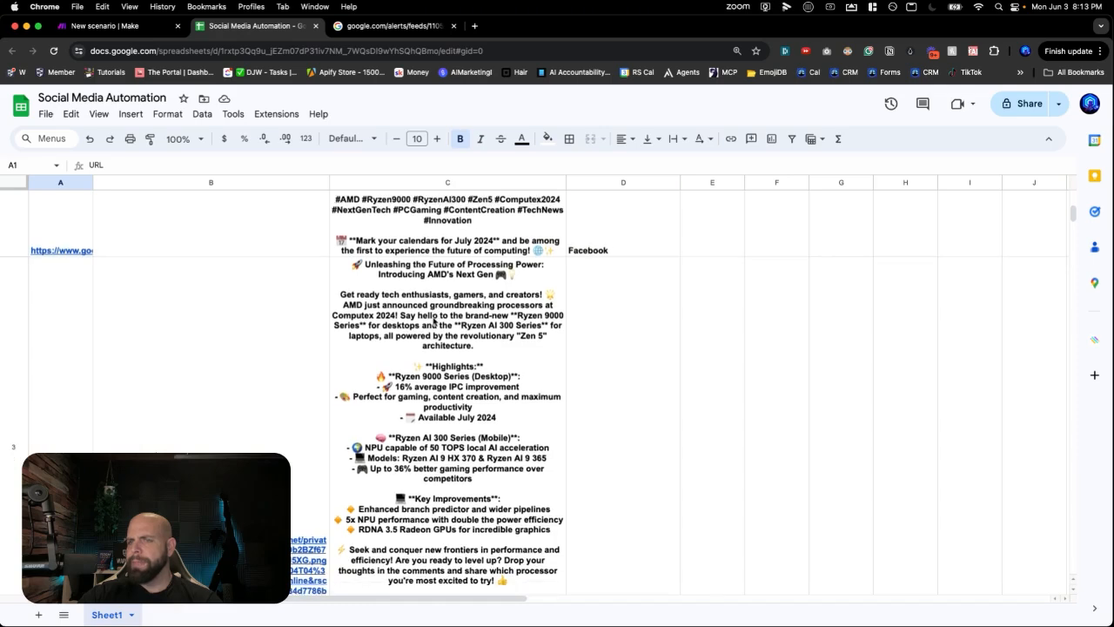
scroll(434, 321, up, 1)
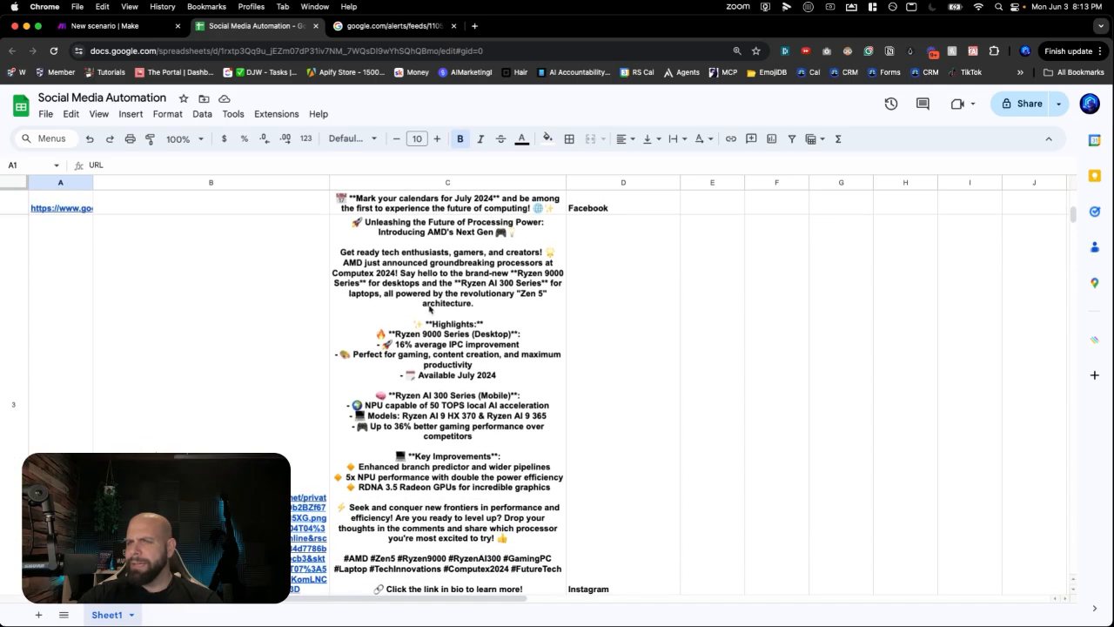
scroll(431, 287, down, 2)
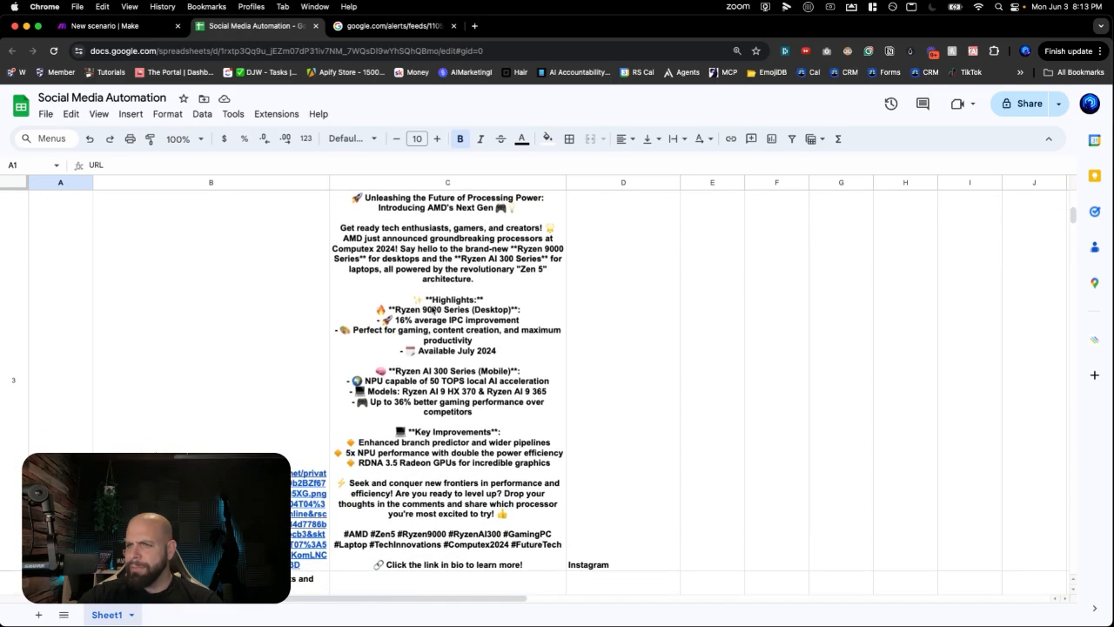
scroll(427, 381, up, 5)
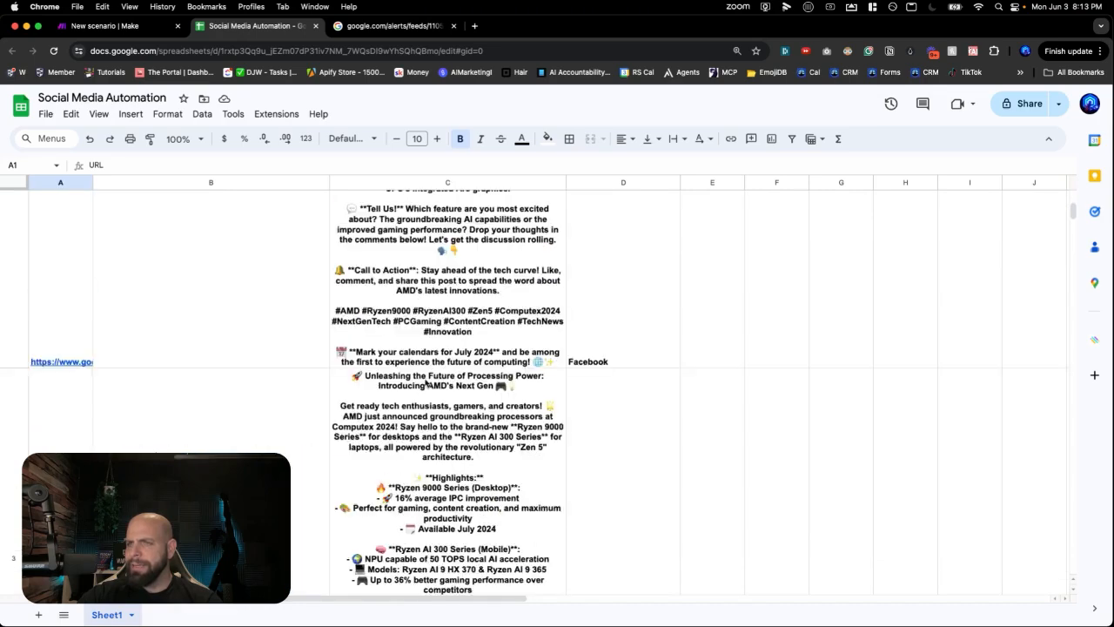
scroll(506, 414, down, 1)
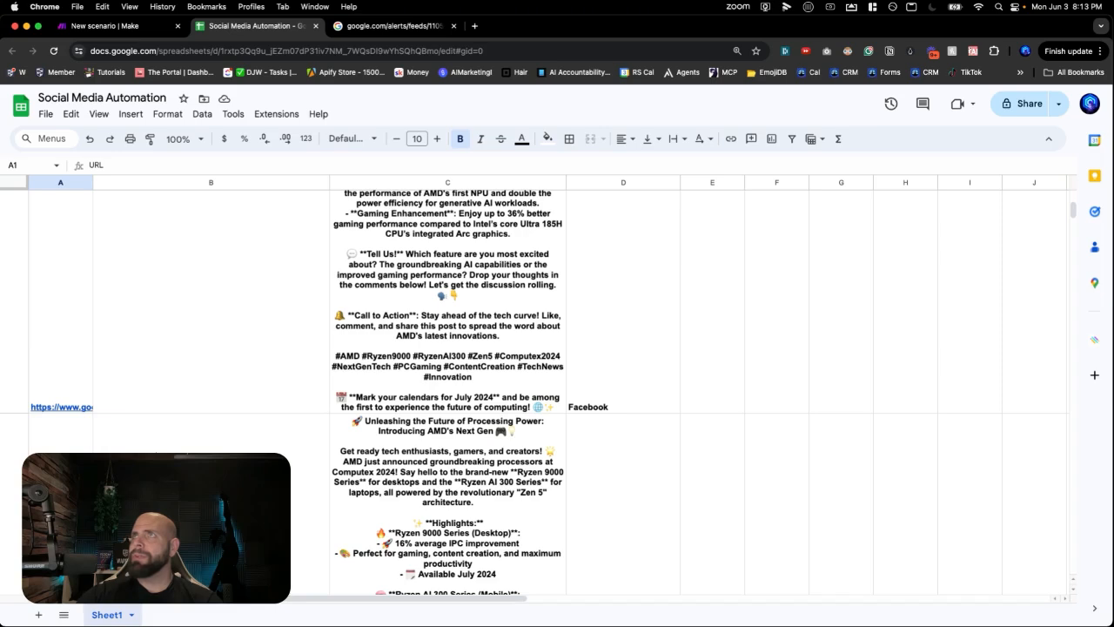
scroll(242, 405, down, 5)
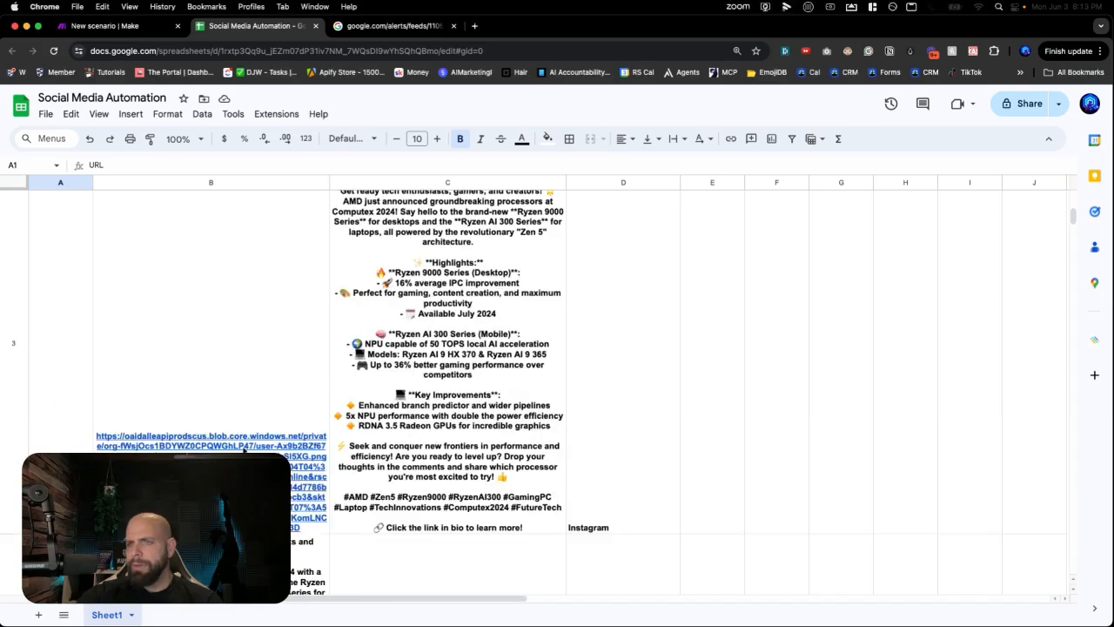
click(244, 447)
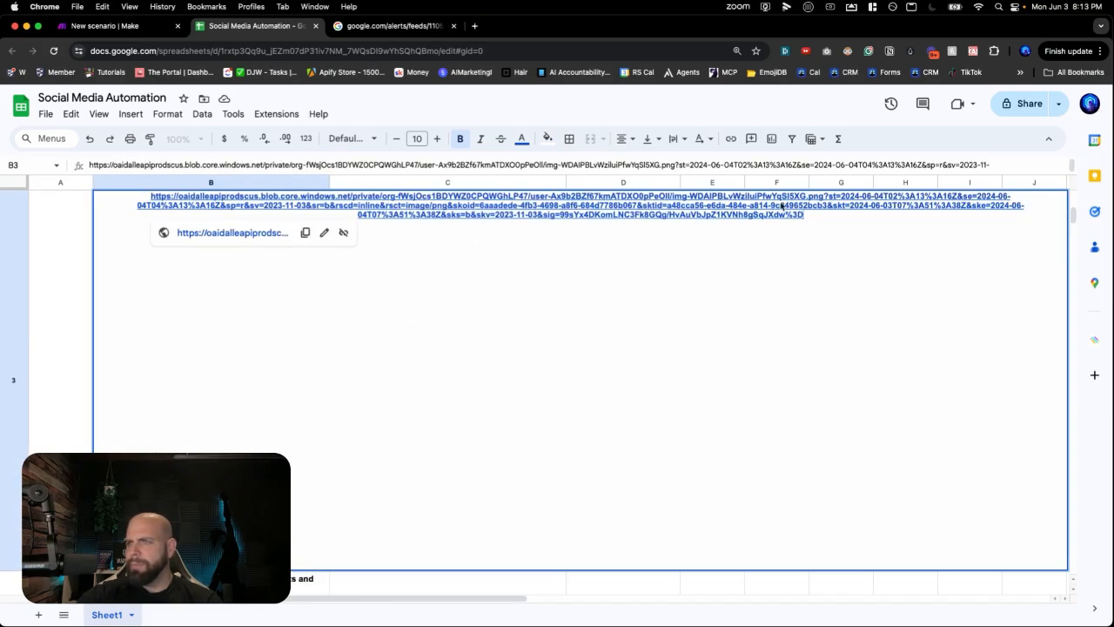
drag(813, 218, 123, 184)
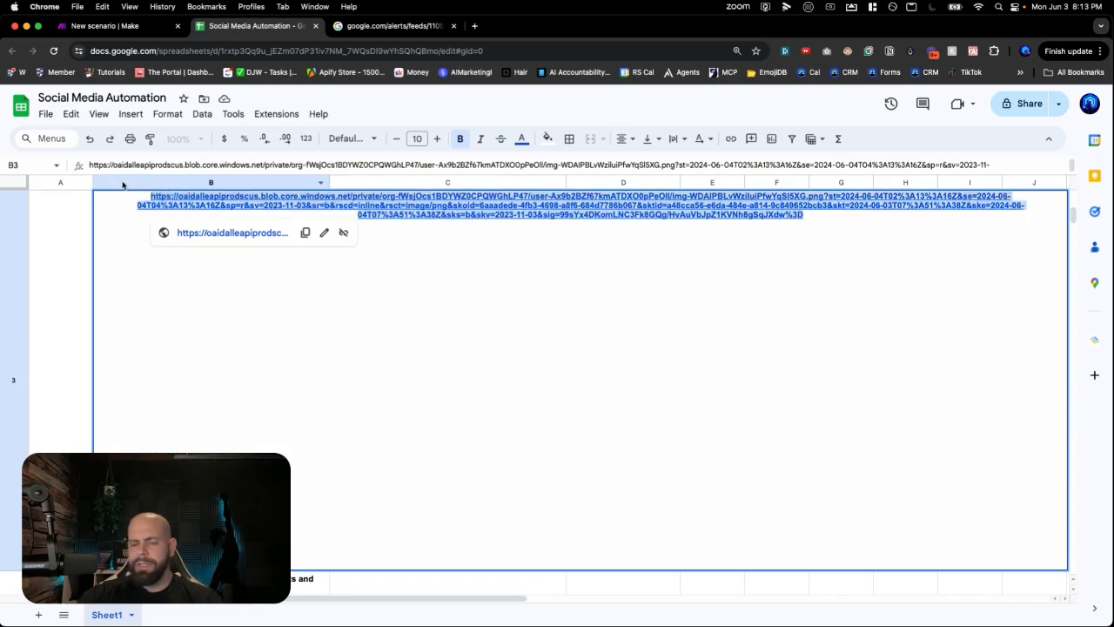
- Paste the copied image URL into a new tab to view the AMD Ryzen graphic, then return to the sheet
click(475, 27)
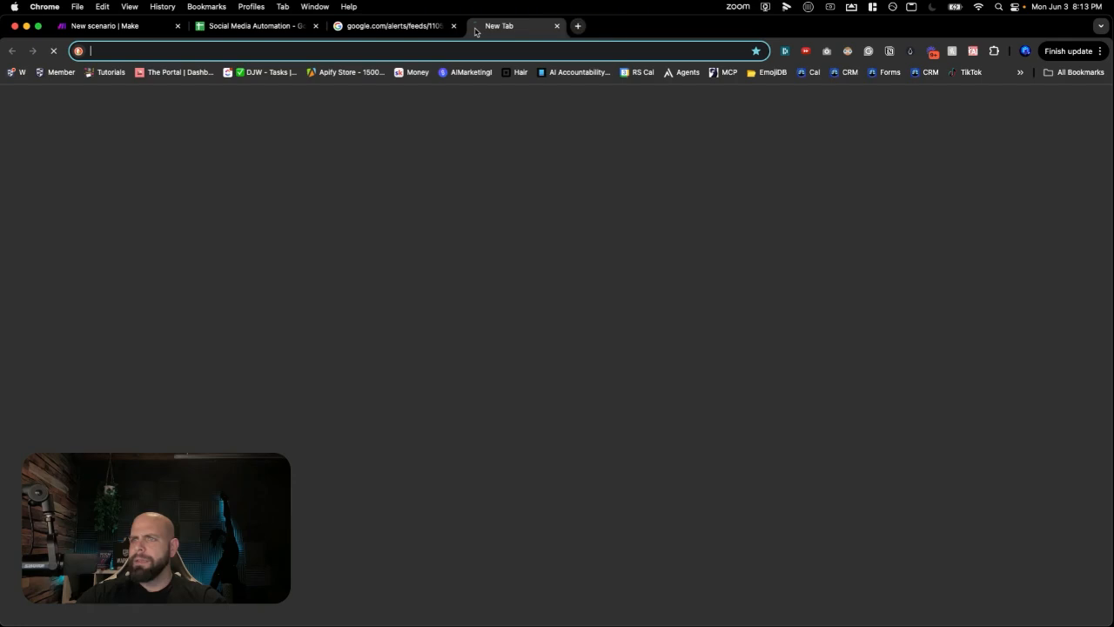
key(cmd+v)
key(Return)
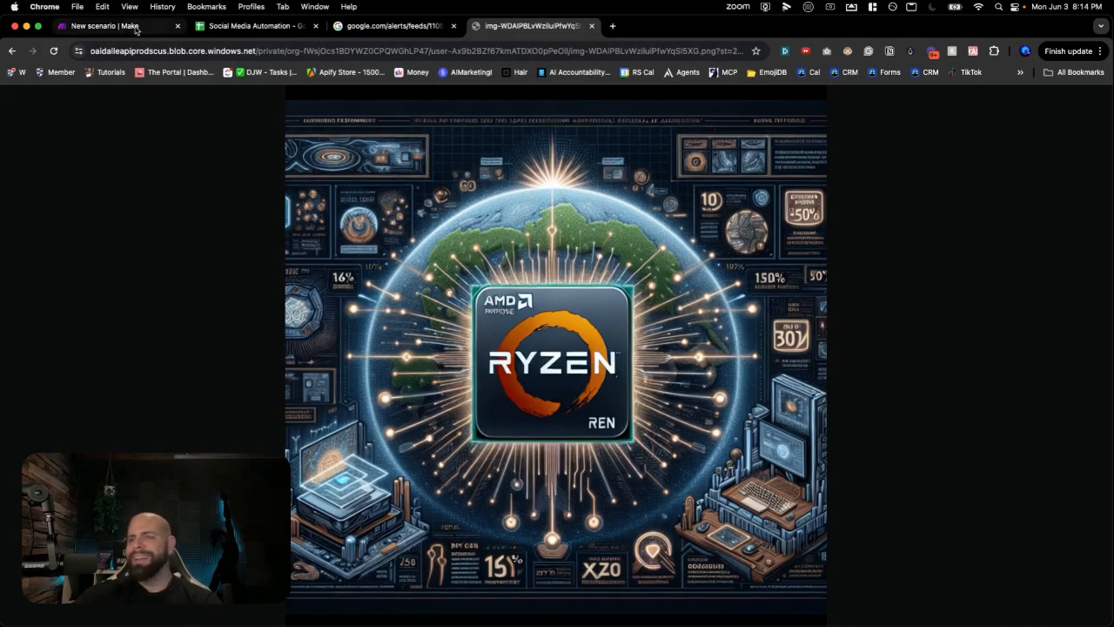
click(247, 26)
click(78, 286)
- Scroll down to read the Linkedin row and the Twitter post in B5, then switch back to Make
scroll(160, 302, down, 2)
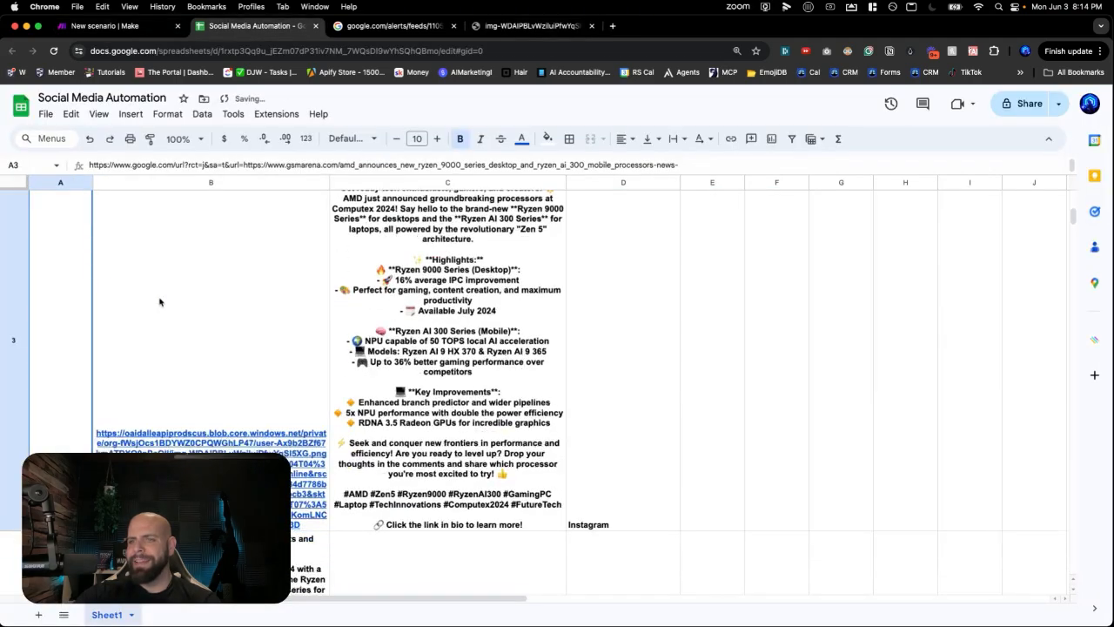
scroll(160, 302, down, 10)
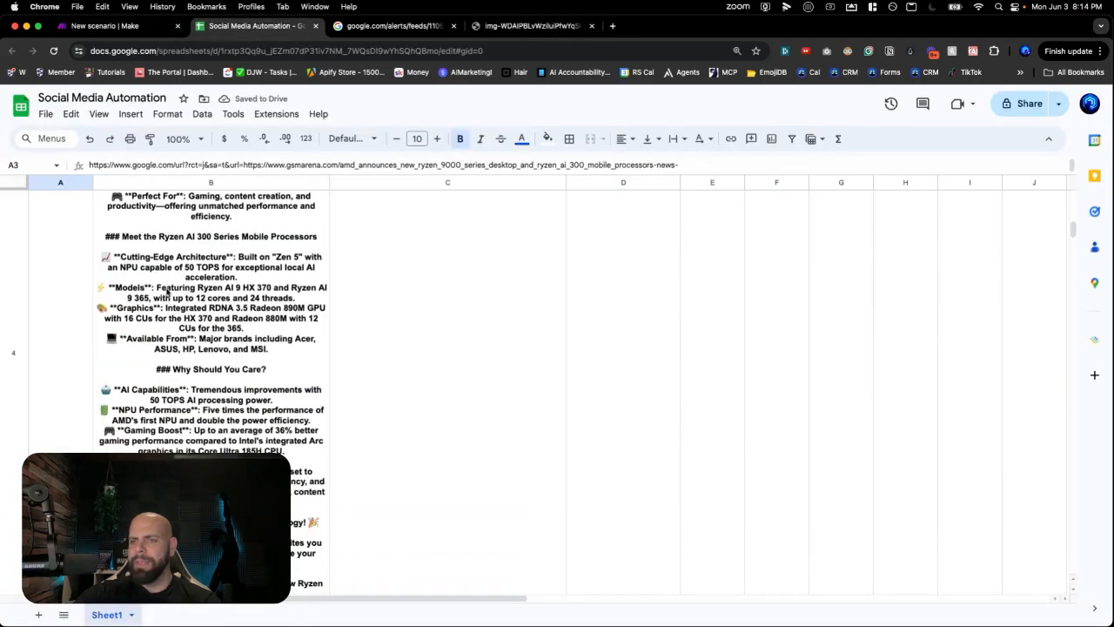
scroll(167, 292, down, 5)
click(166, 446)
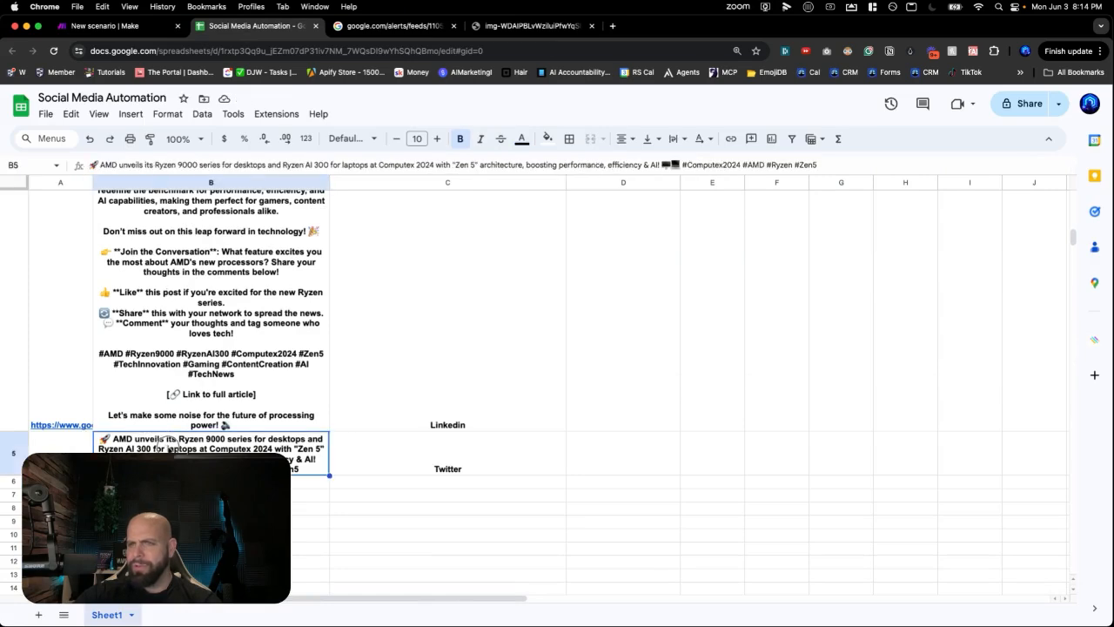
double_click(169, 448)
click(174, 494)
scroll(180, 380, up, 5)
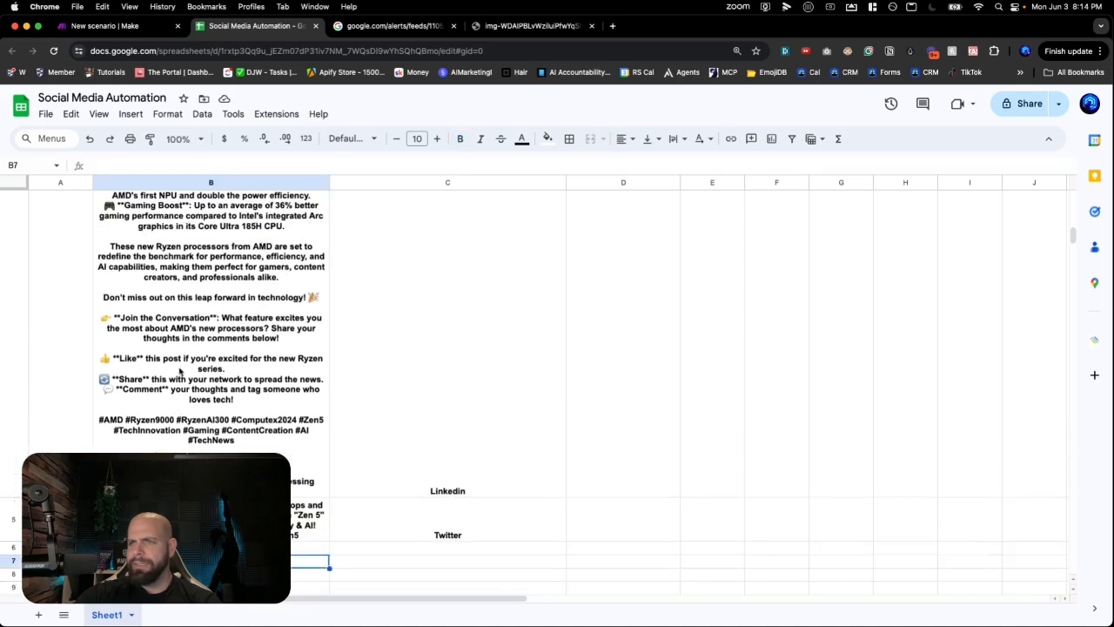
scroll(181, 368, up, 10)
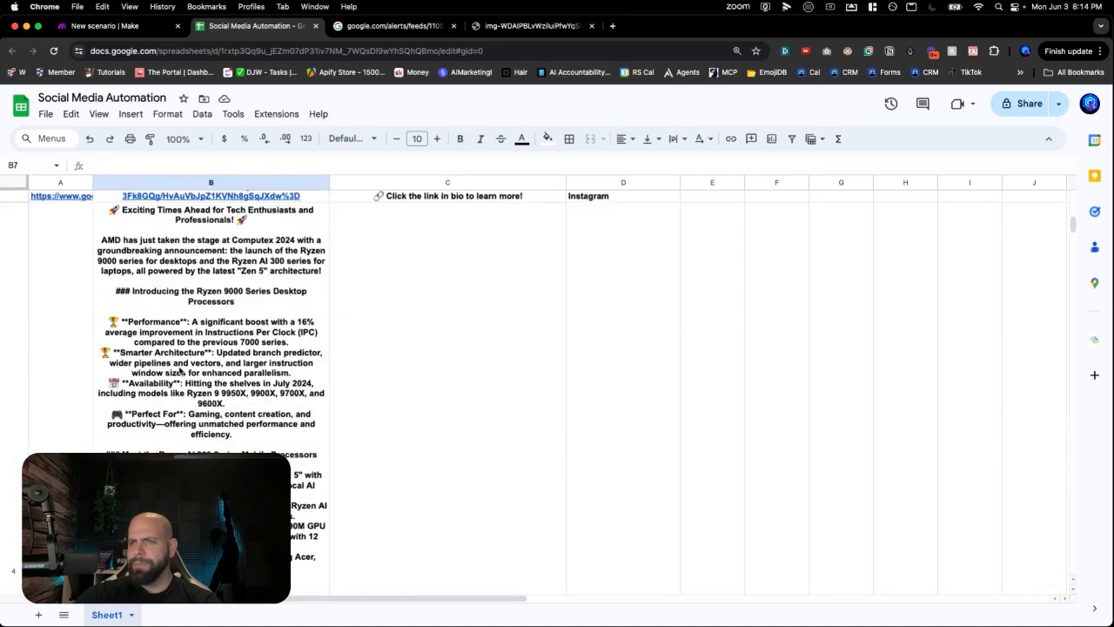
scroll(180, 368, up, 10)
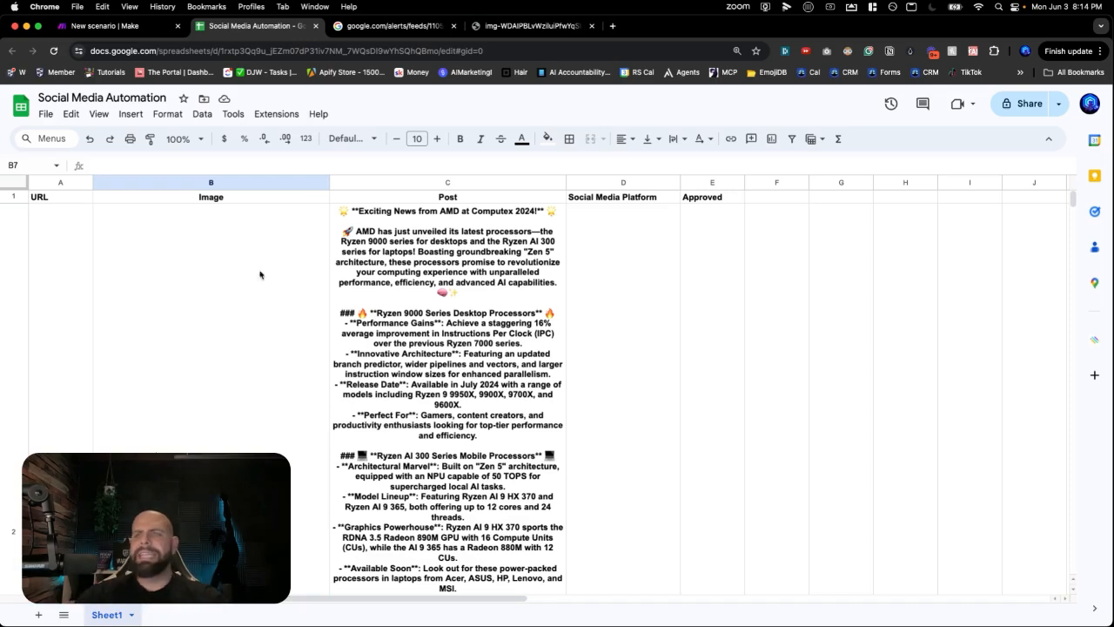
key(ctrl+shift+Tab)
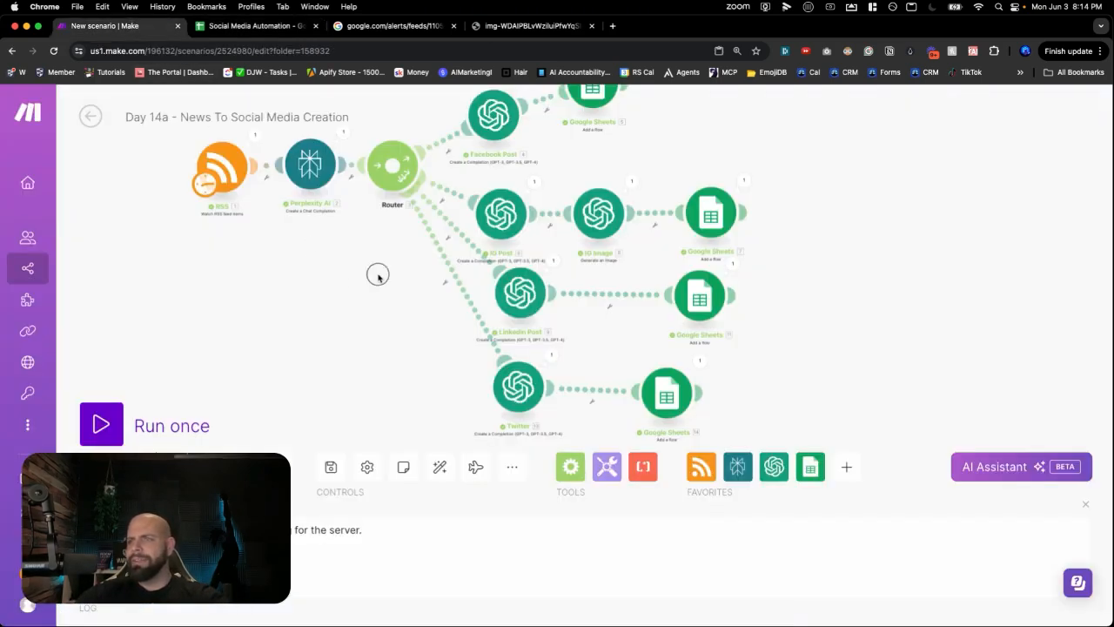
- Auto-align and save the scenario, then open a new tab for make.com
scroll(321, 333, down, 5)
drag(316, 293, 296, 297)
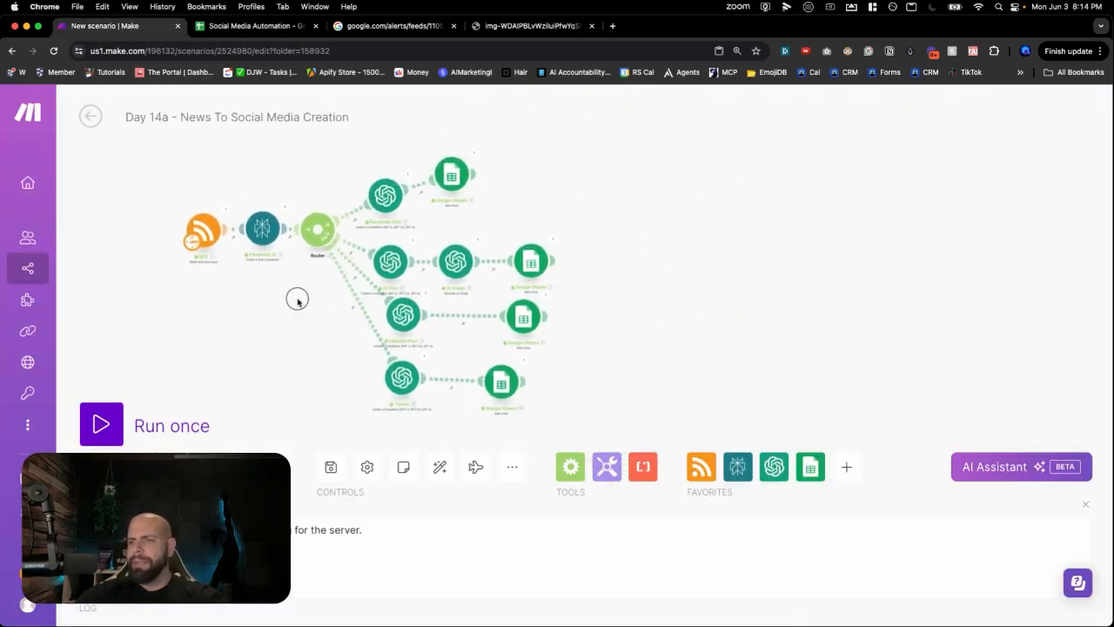
click(439, 466)
drag(293, 183, 229, 171)
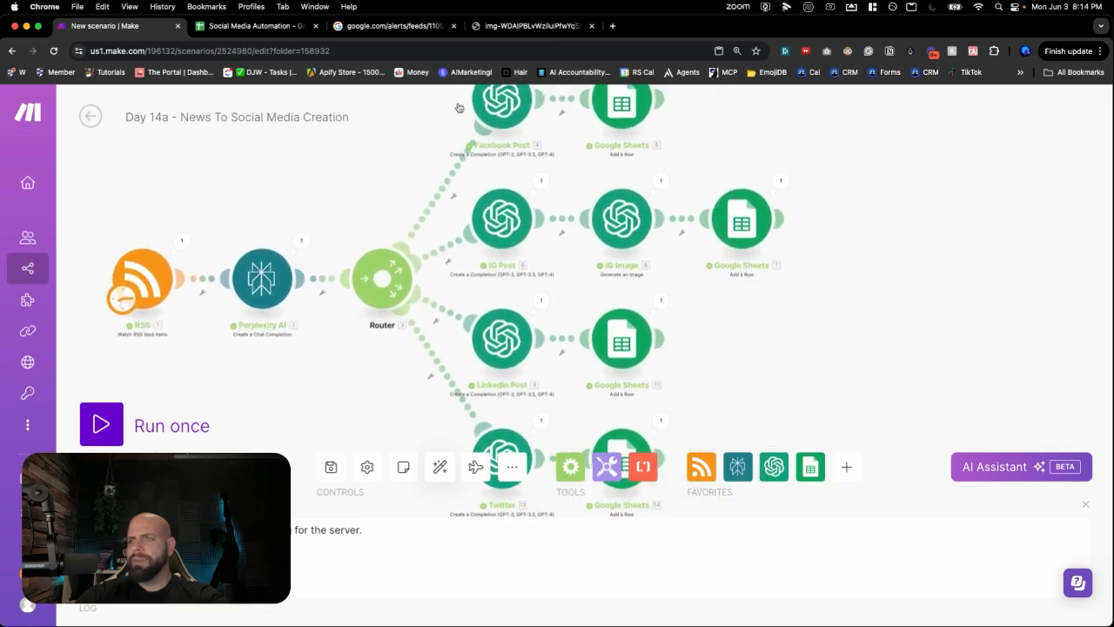
click(330, 468)
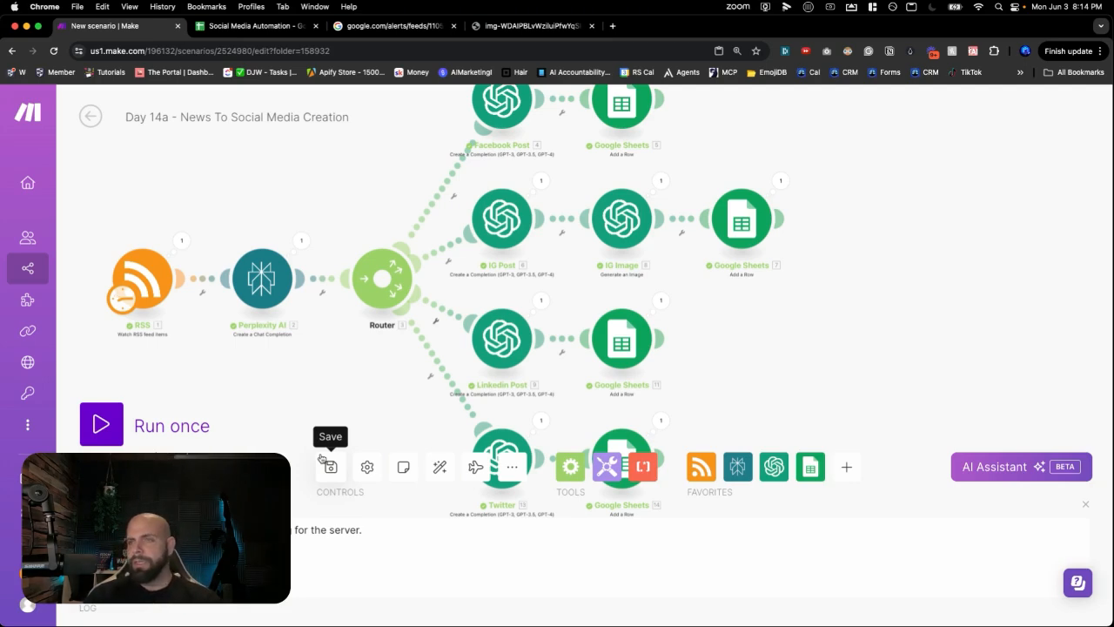
click(612, 26)
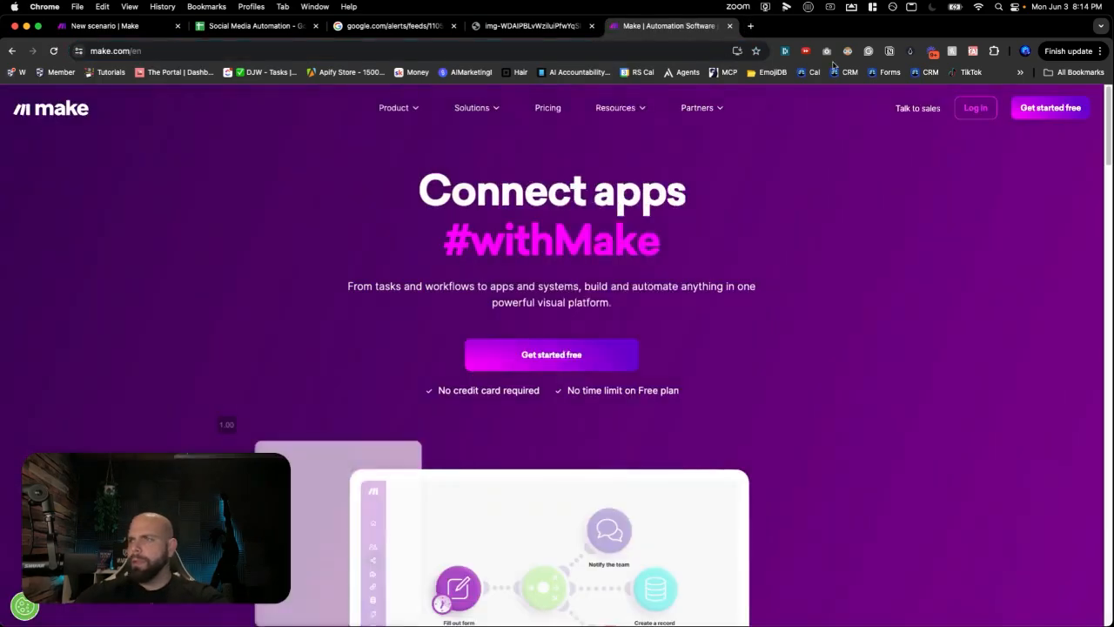
- Sign in and create a new scenario titled 'Day 14b - Social Media Approval To Post'
click(983, 116)
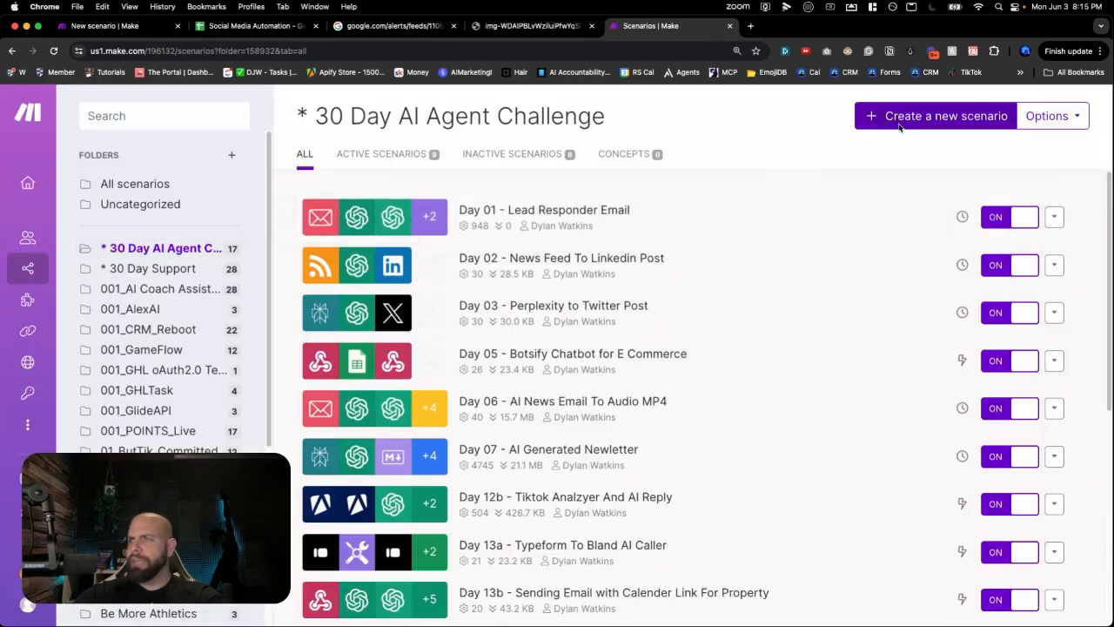
click(899, 128)
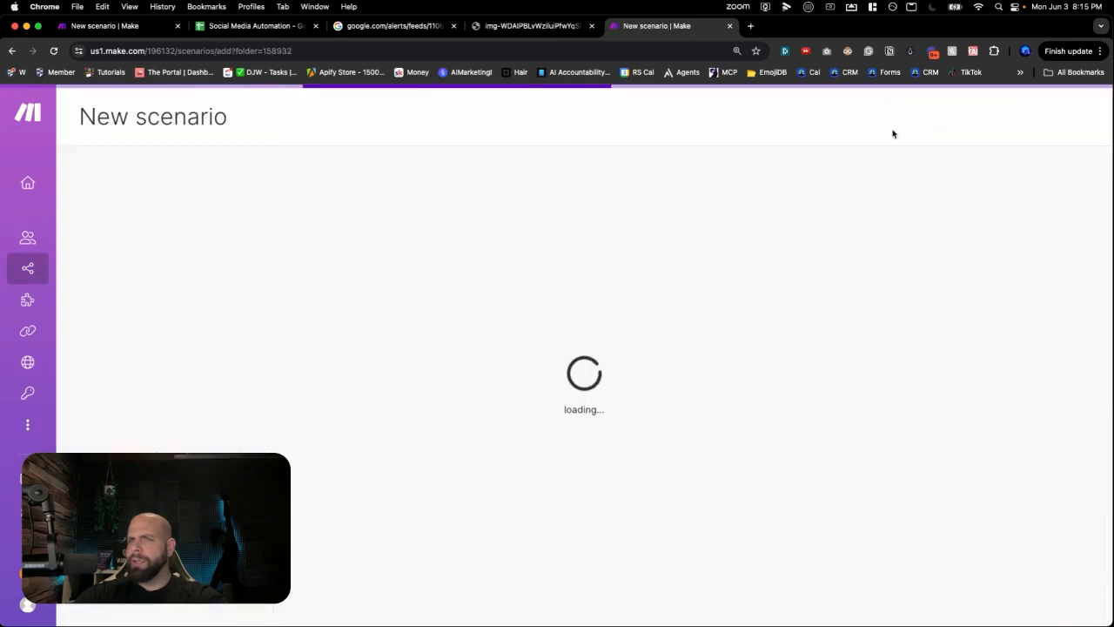
click(194, 126)
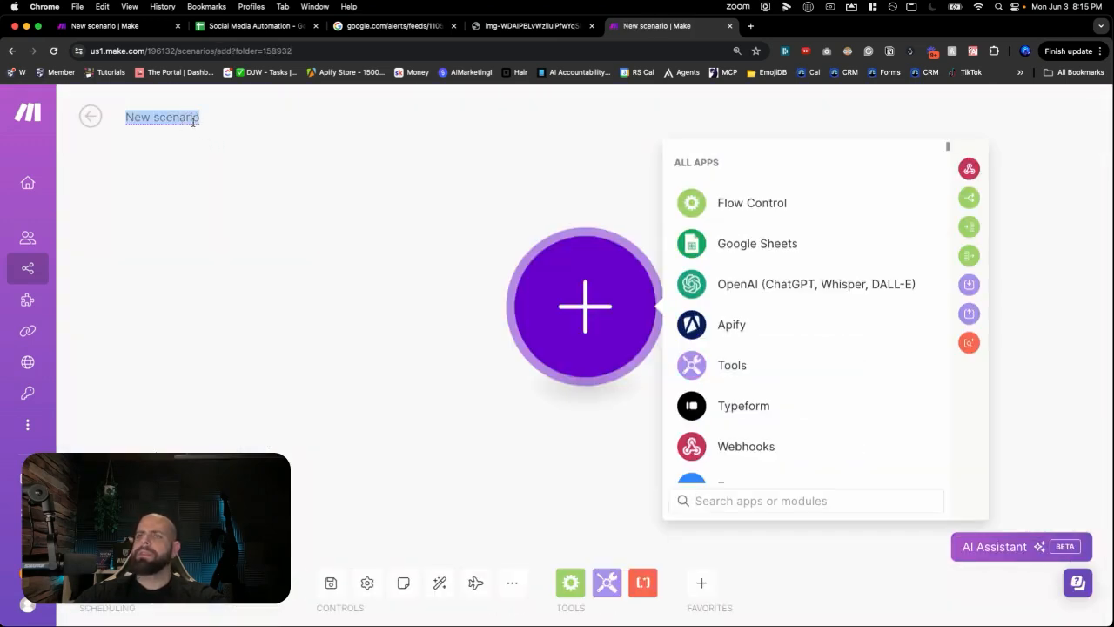
text(Day 1)
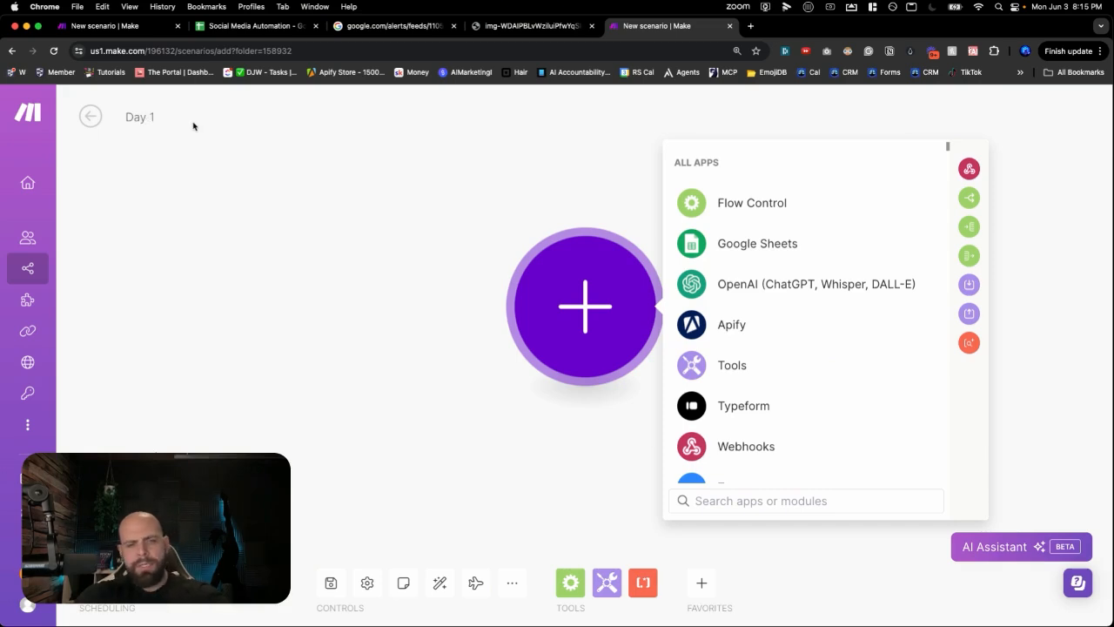
text(4b - Social)
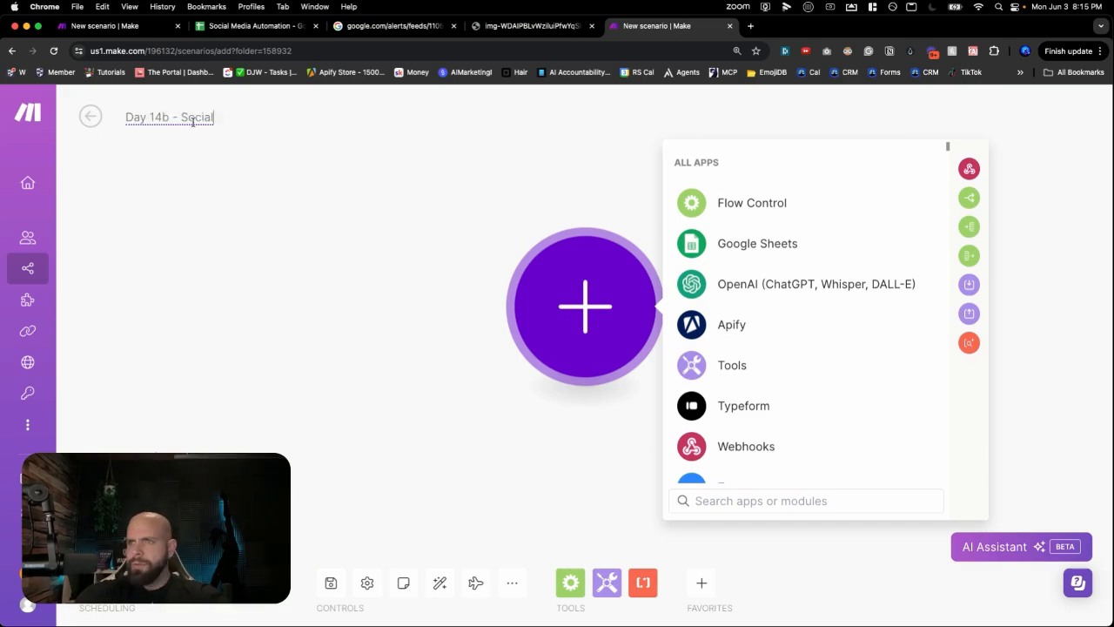
text( Media Approval TO)
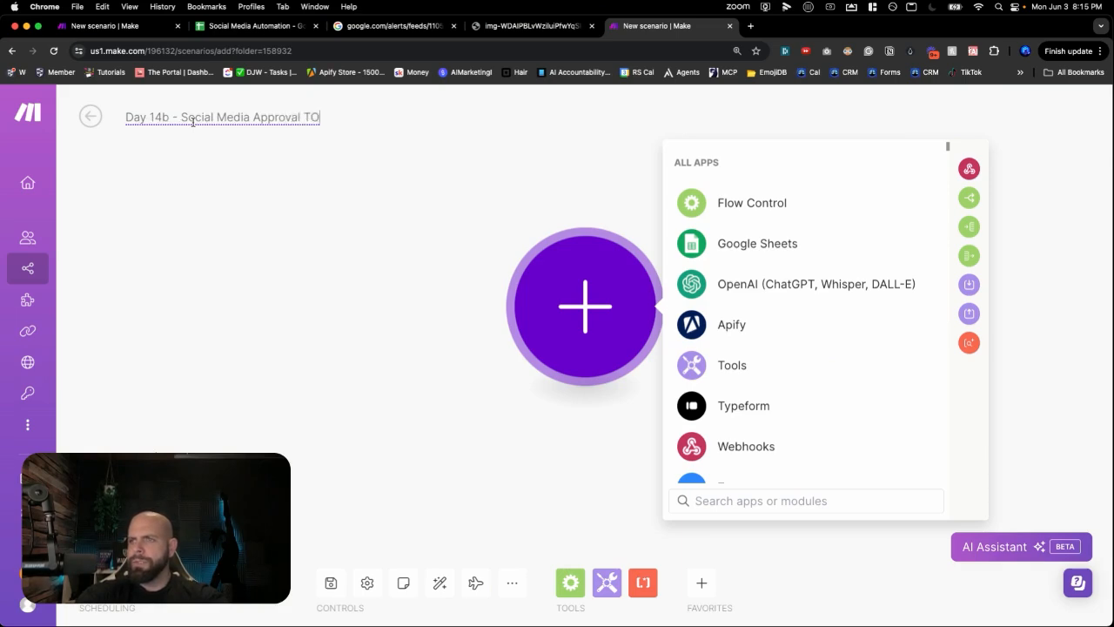
key(BackSpace)
text(o Post)
- Save the new scenario and switch to the Social Media Automation spreadsheet
click(331, 583)
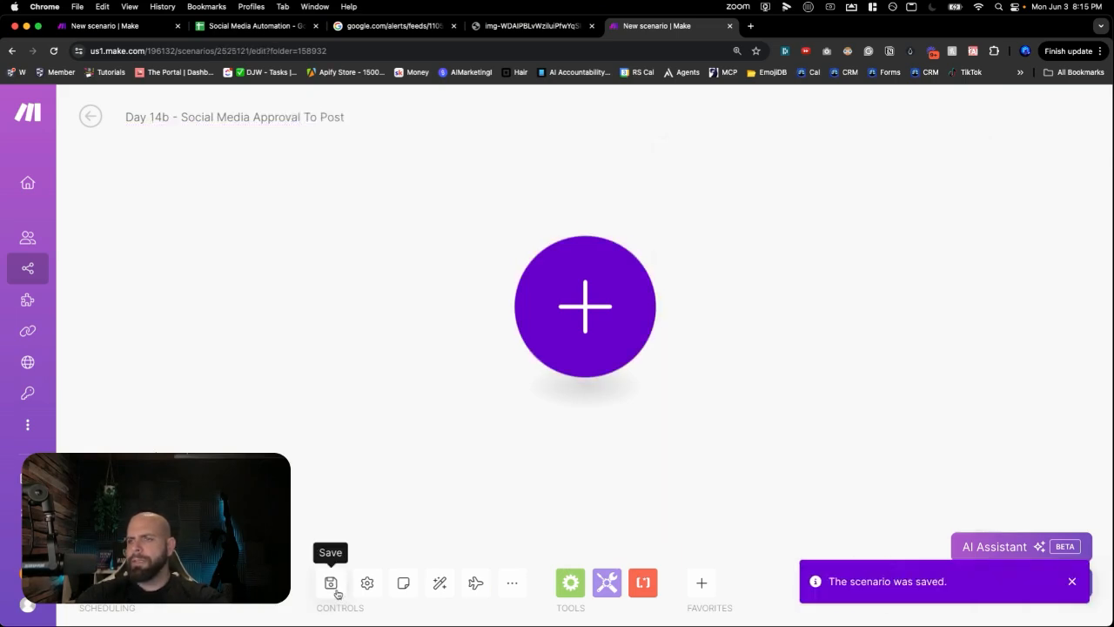
click(331, 582)
drag(401, 392, 303, 397)
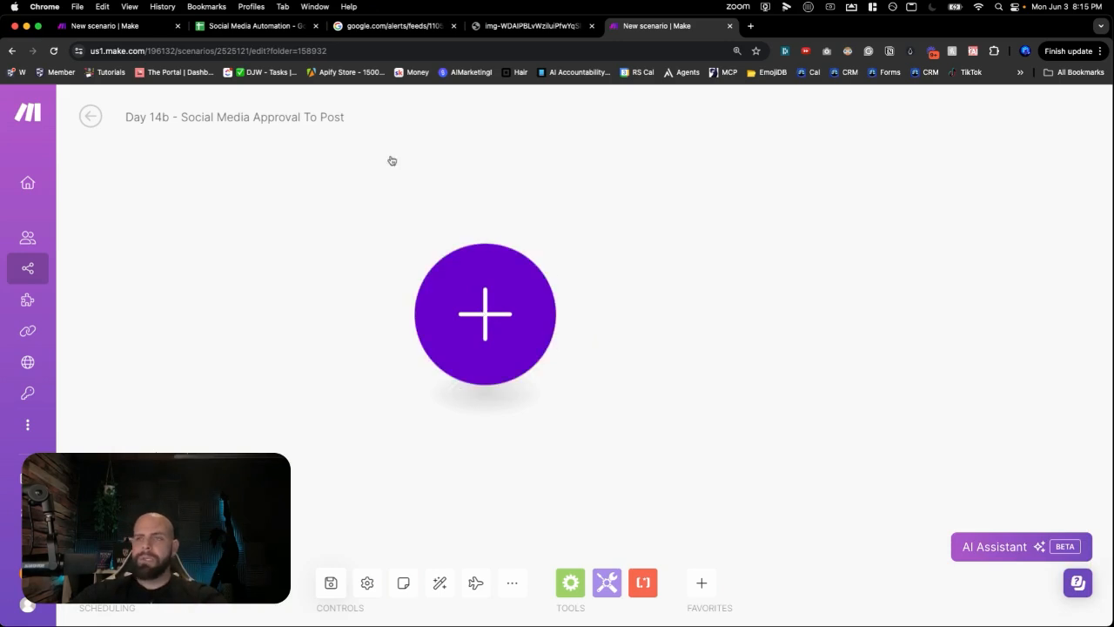
click(230, 26)
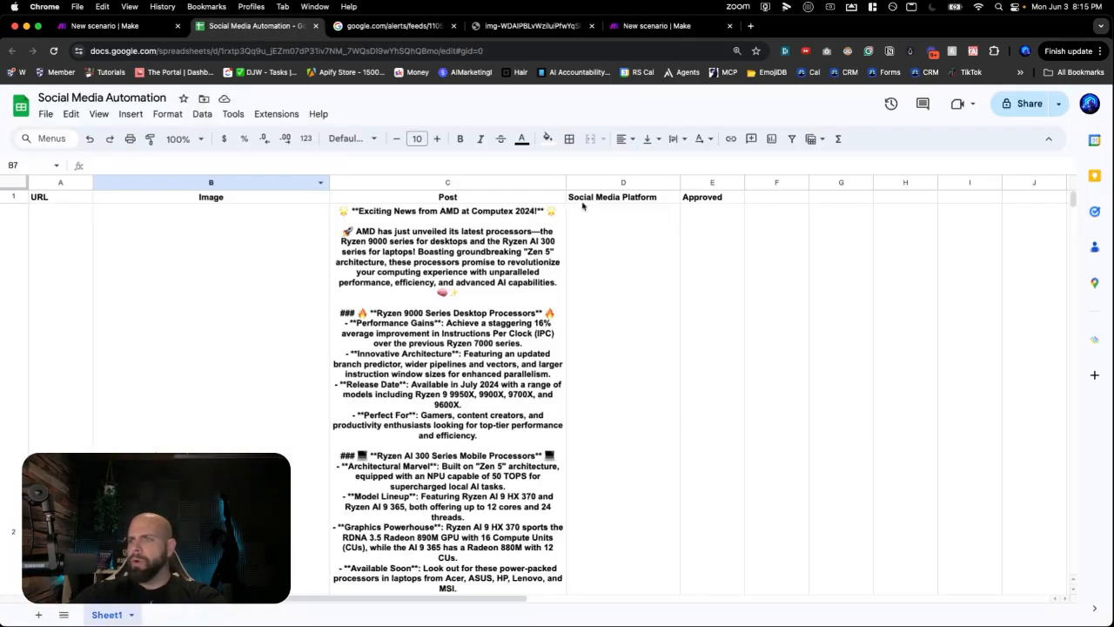
- Select the Approved column E, then return to the new Make scenario
click(693, 185)
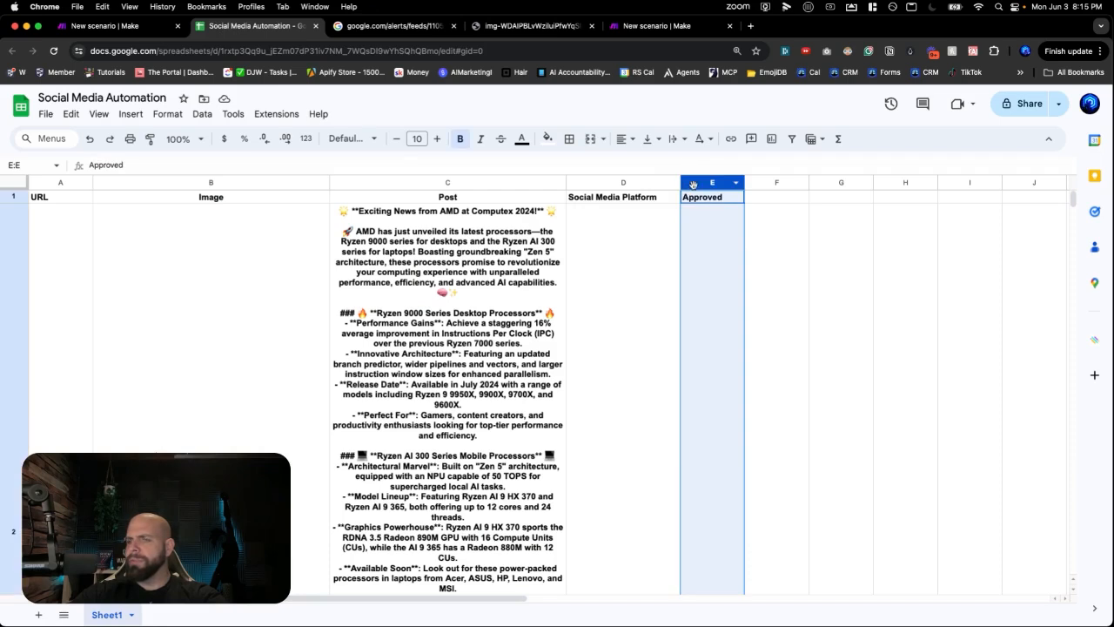
click(677, 27)
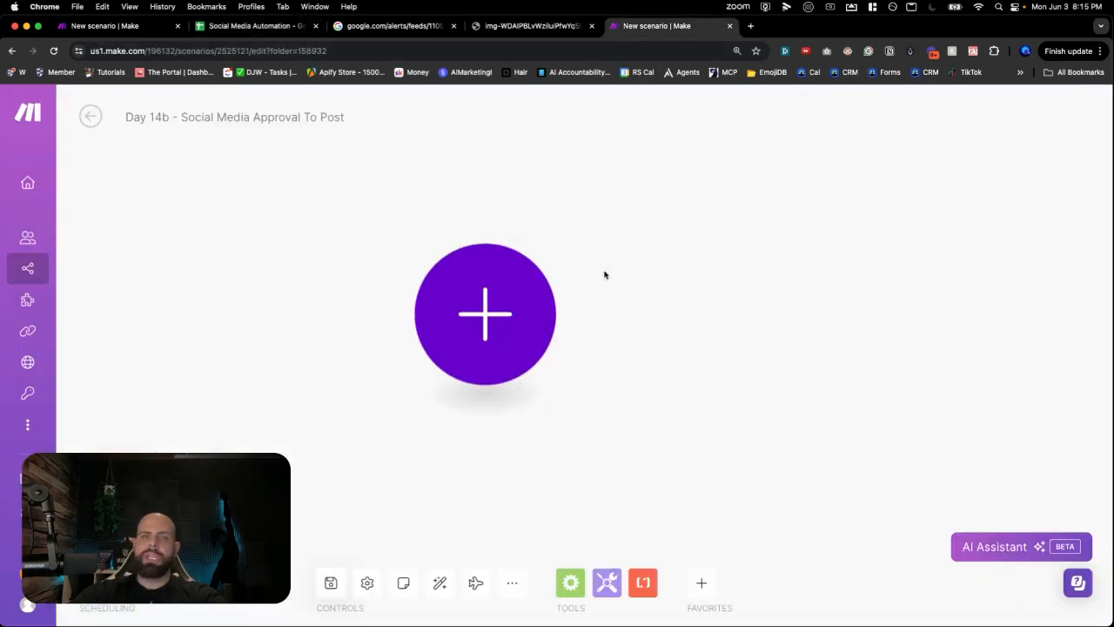
- Add a Google Sheets Watch Changes trigger as the scenario's first module
click(511, 312)
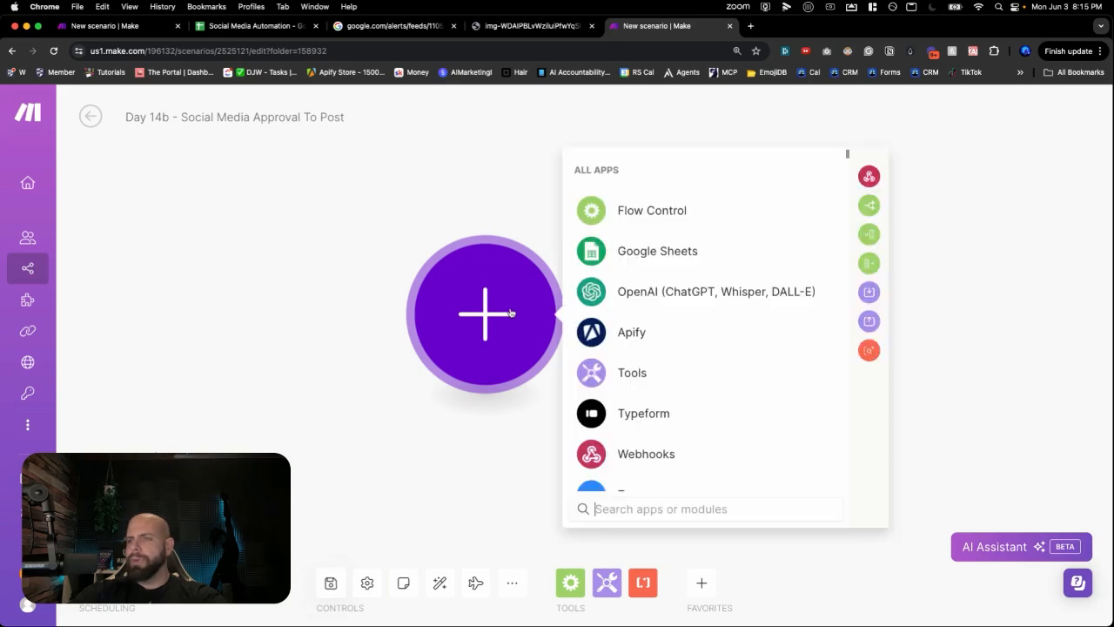
click(643, 261)
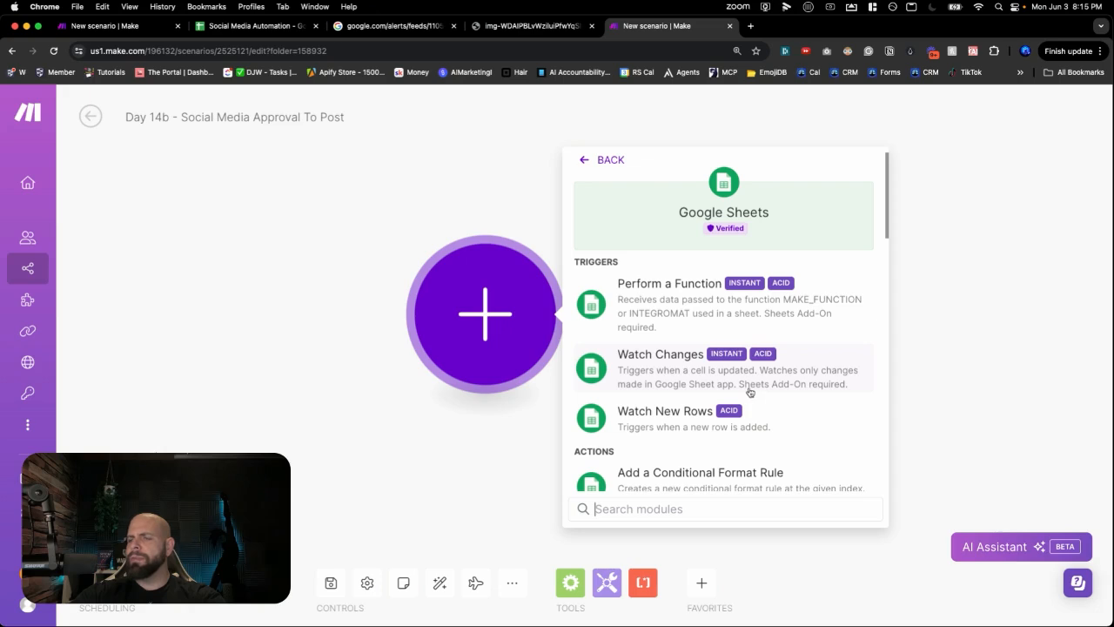
click(696, 381)
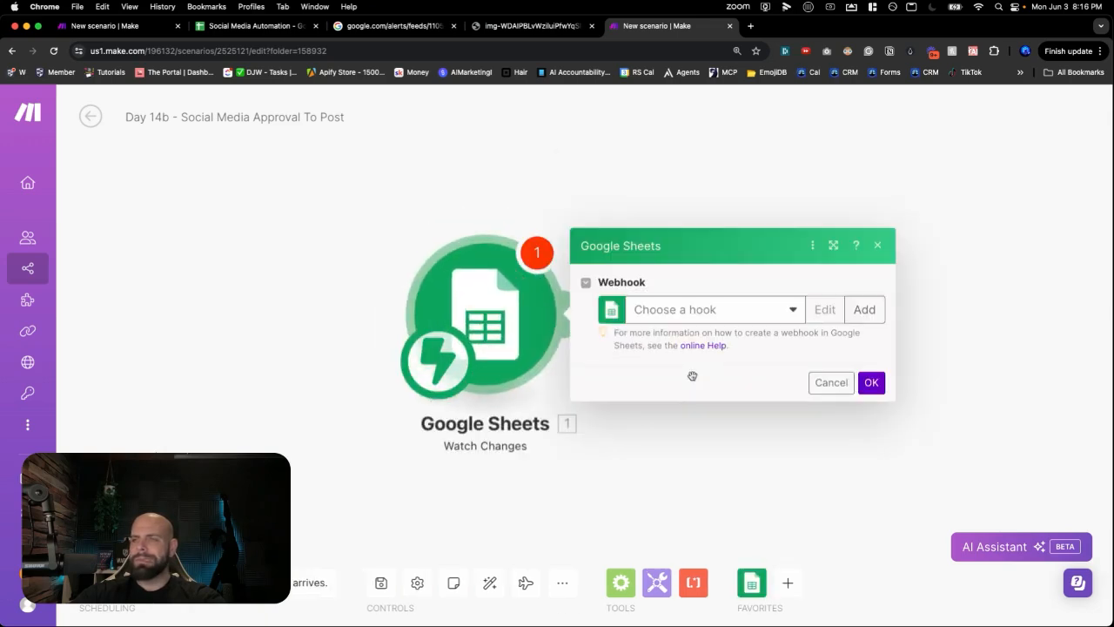
- Create the 'Social Media Posting' webhook, select its URL, and switch to the spreadsheet
click(848, 309)
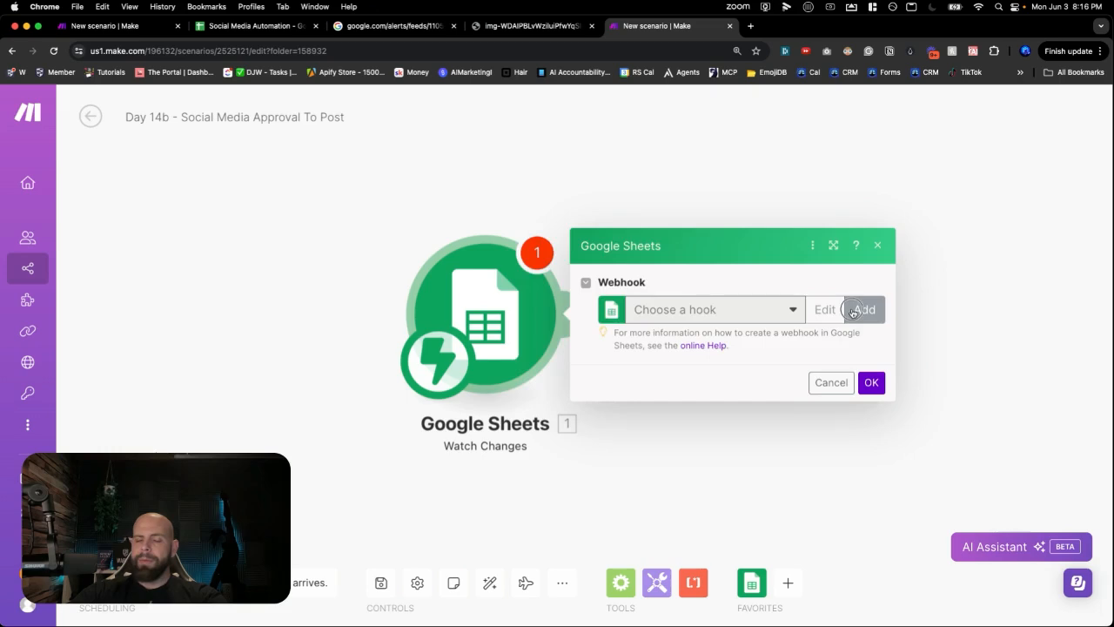
triple_click(714, 308)
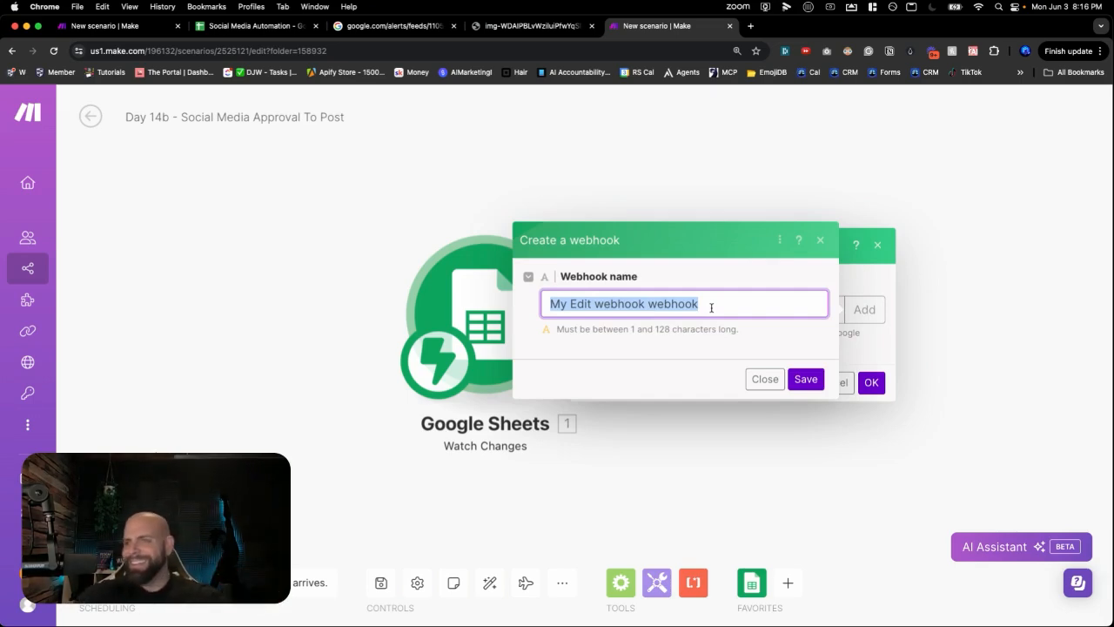
text(Social Media Posting)
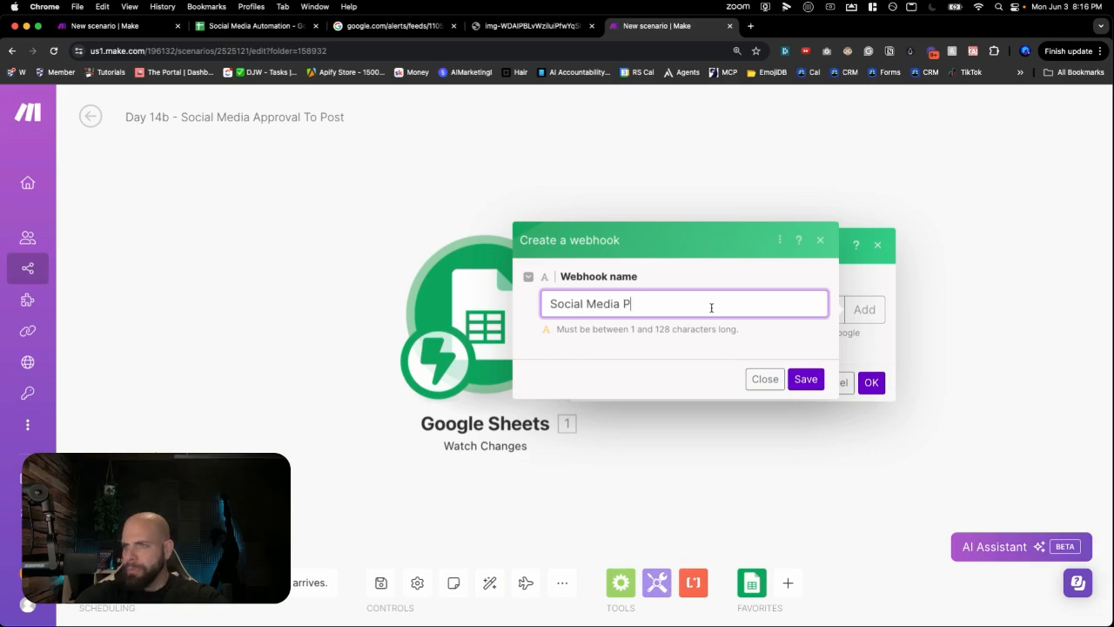
click(793, 380)
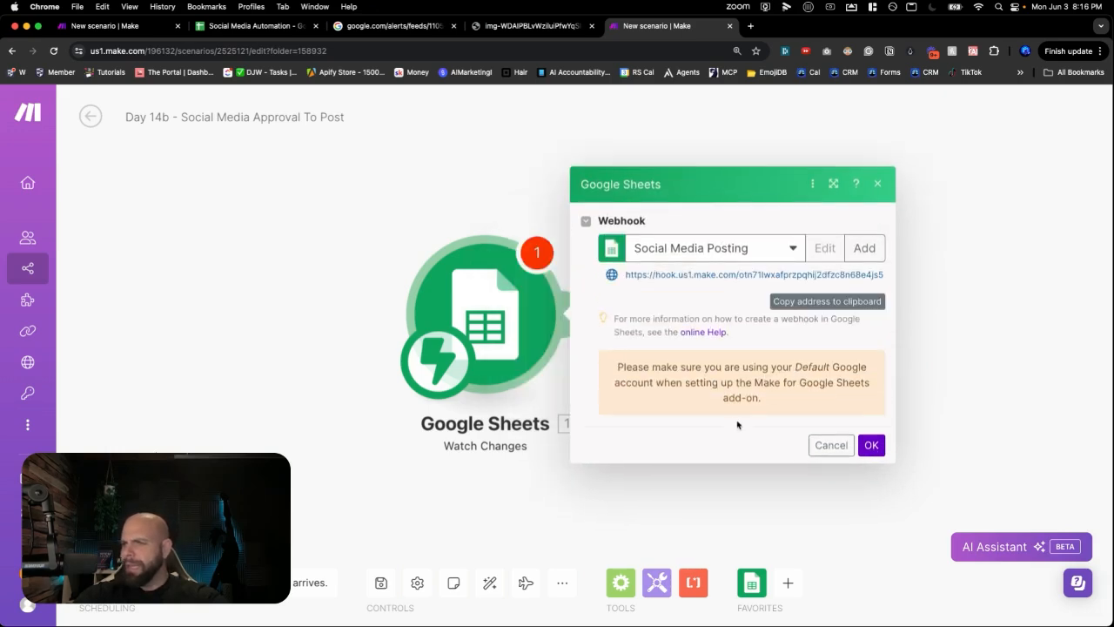
drag(782, 366, 834, 396)
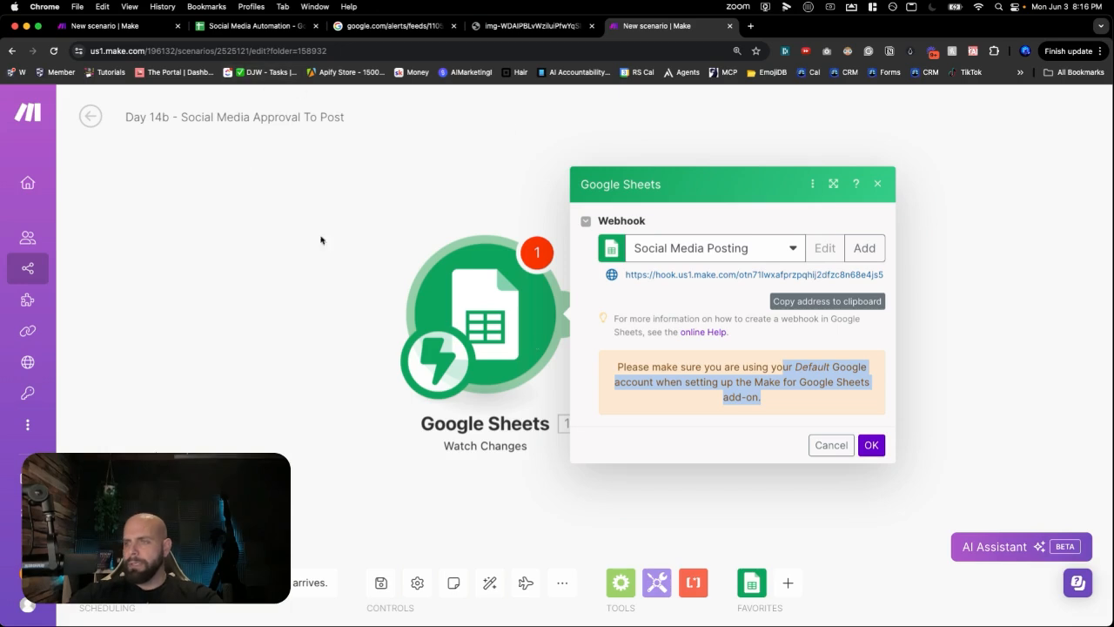
click(752, 276)
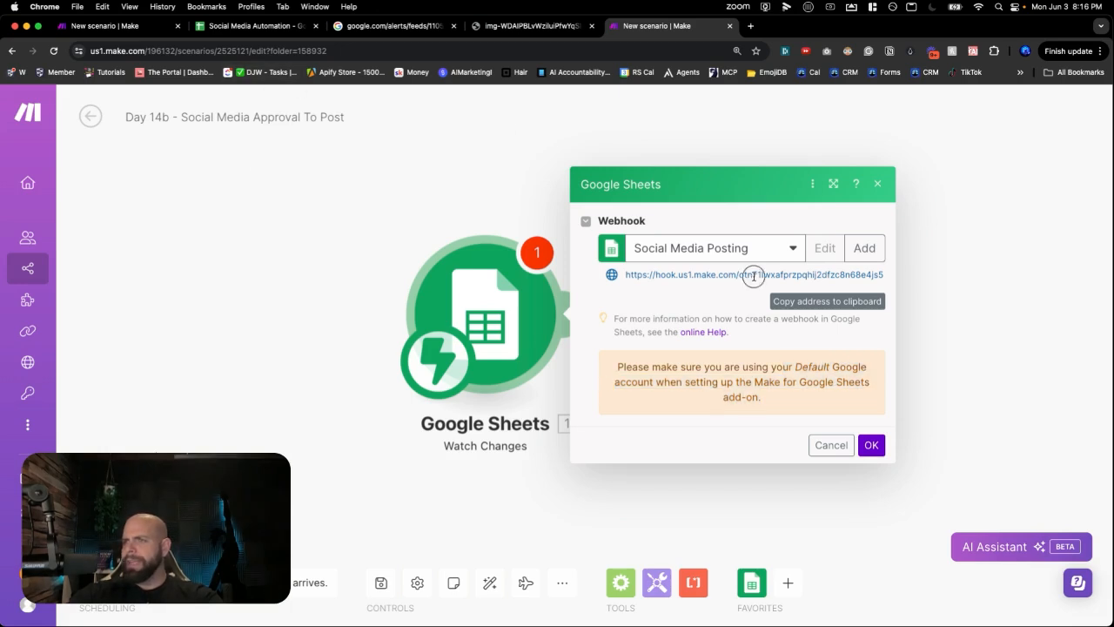
triple_click(753, 276)
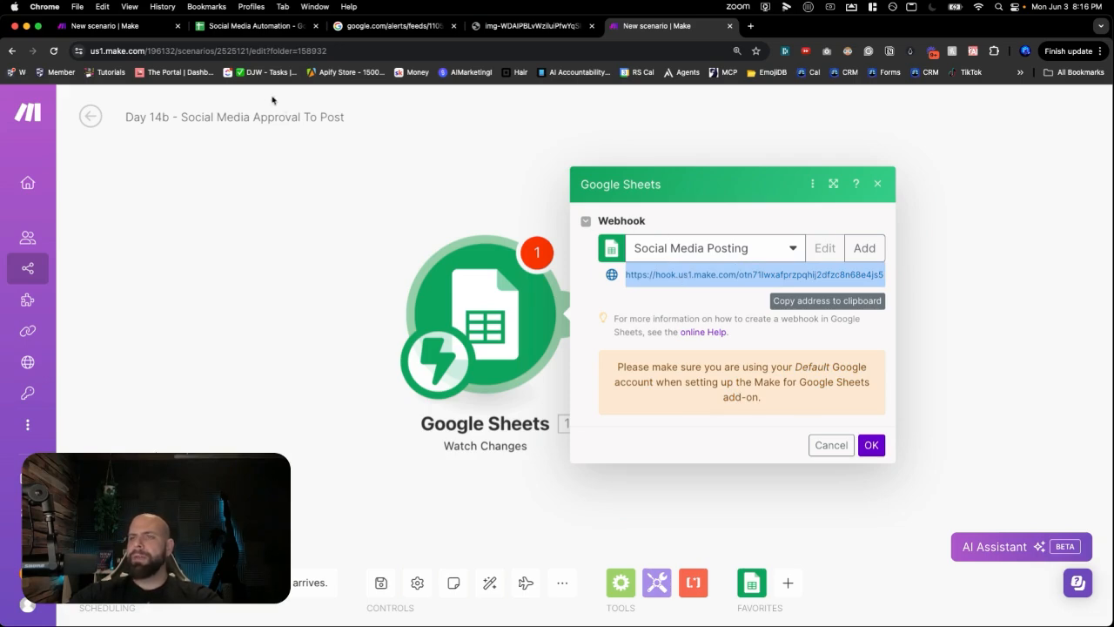
click(264, 28)
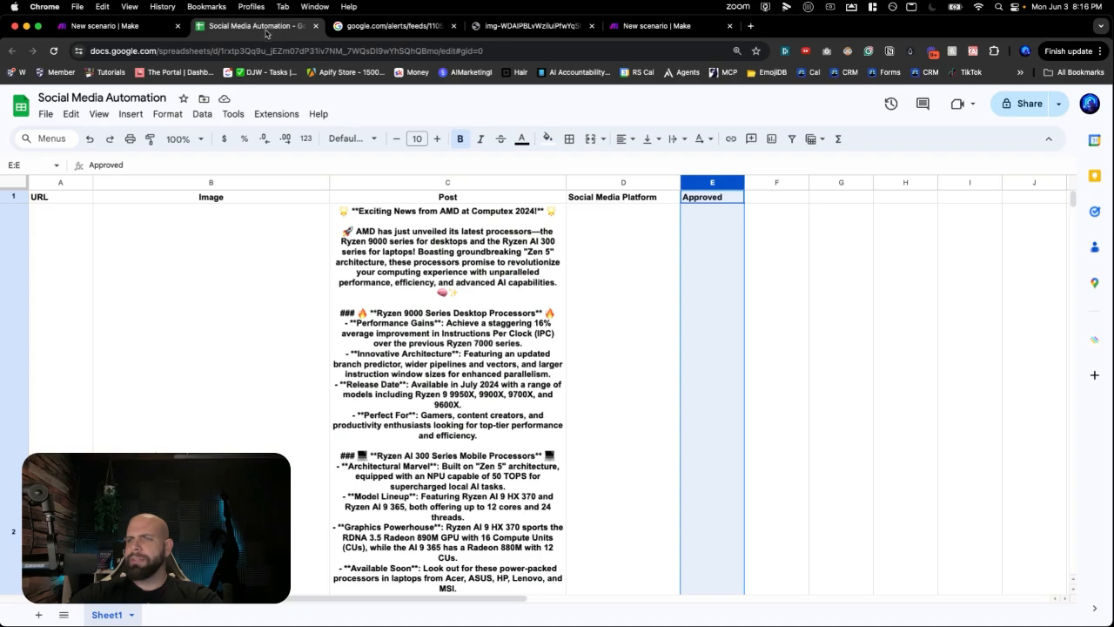
- Search the Workspace Marketplace for 'make' add-ons from Extensions, then close the results
click(594, 299)
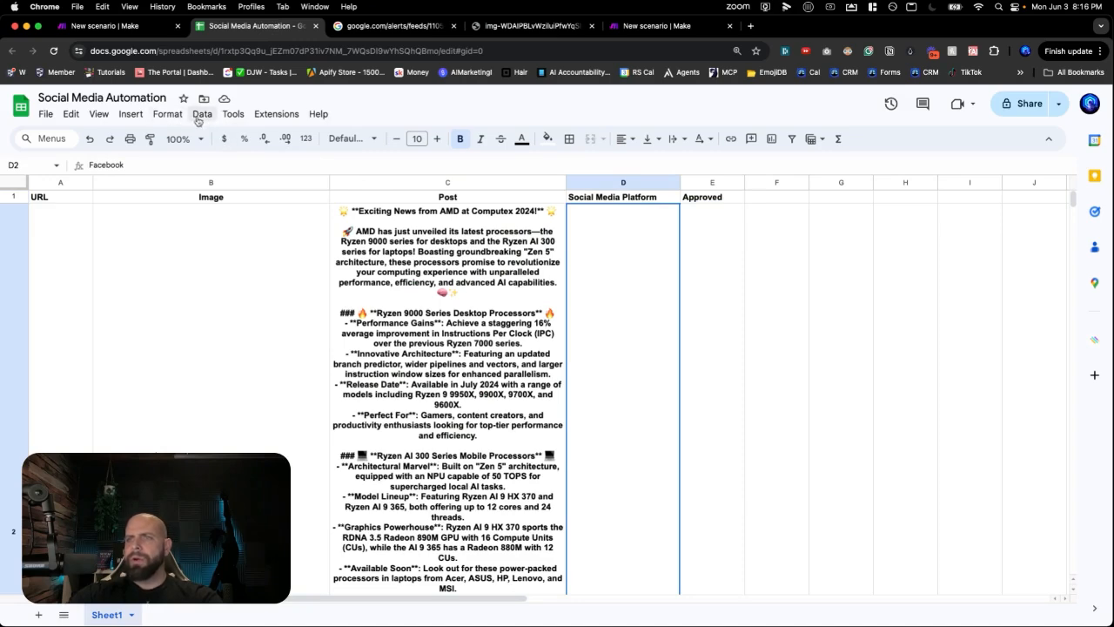
click(277, 116)
mouse_move(294, 141)
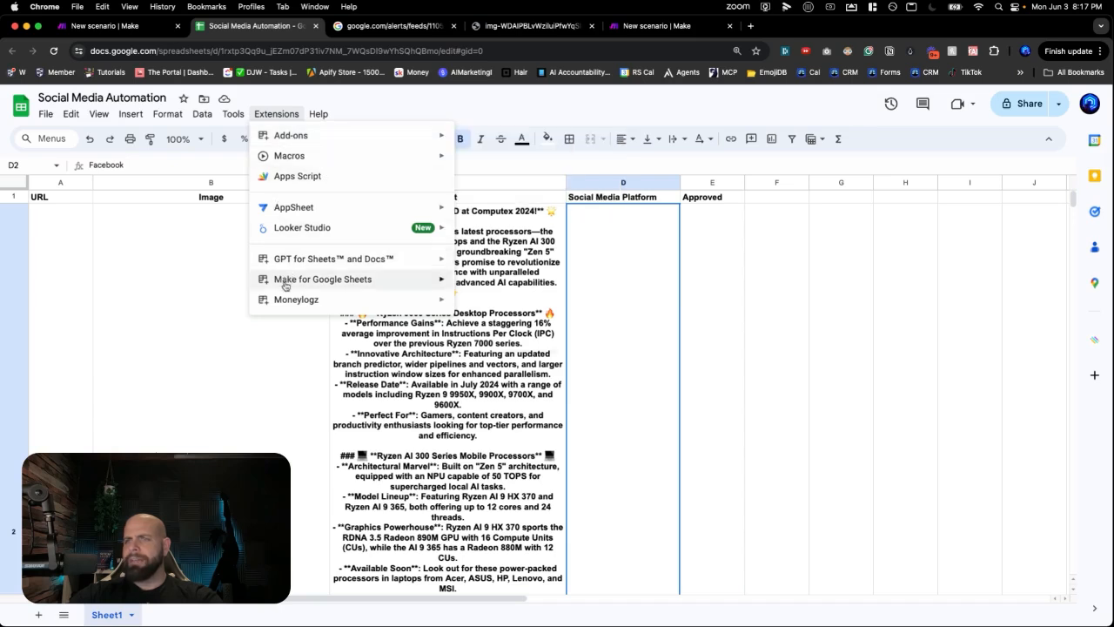
mouse_move(388, 297)
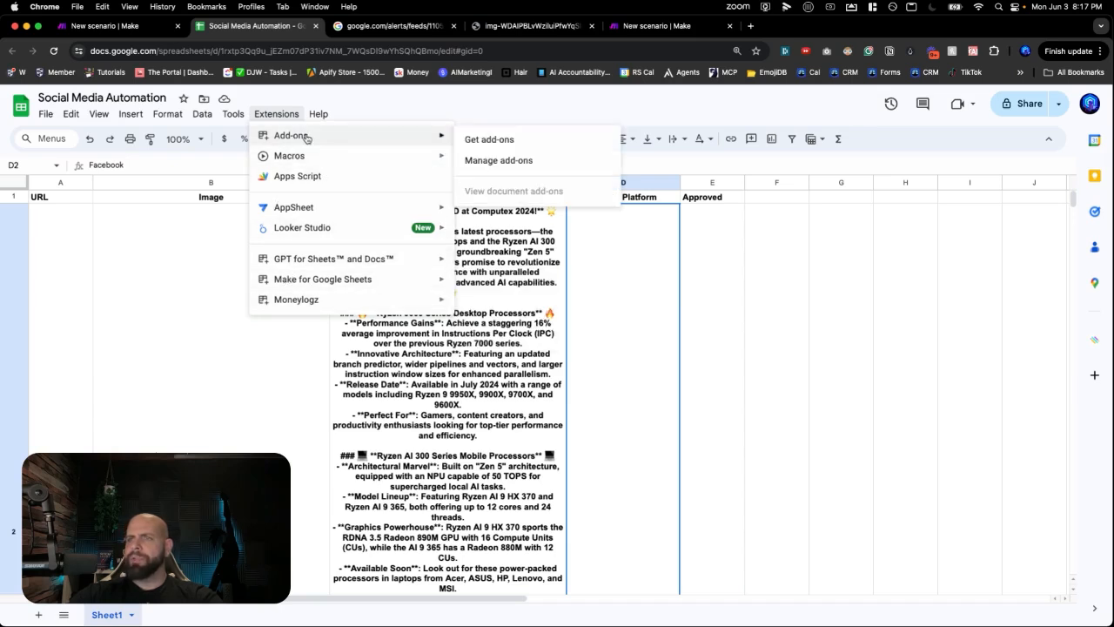
click(486, 147)
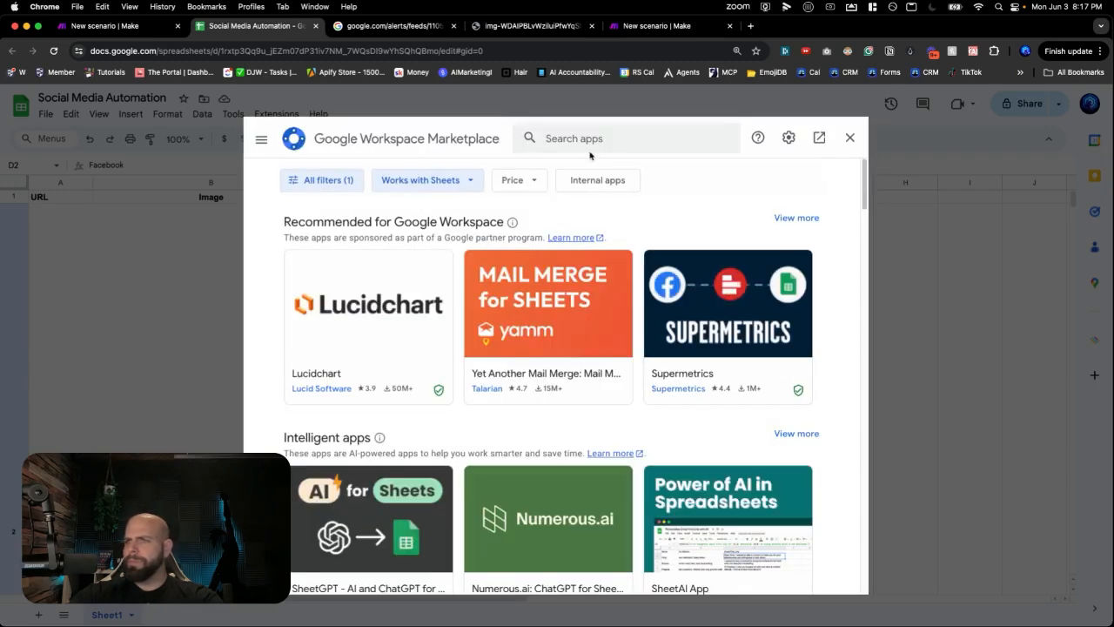
click(586, 135)
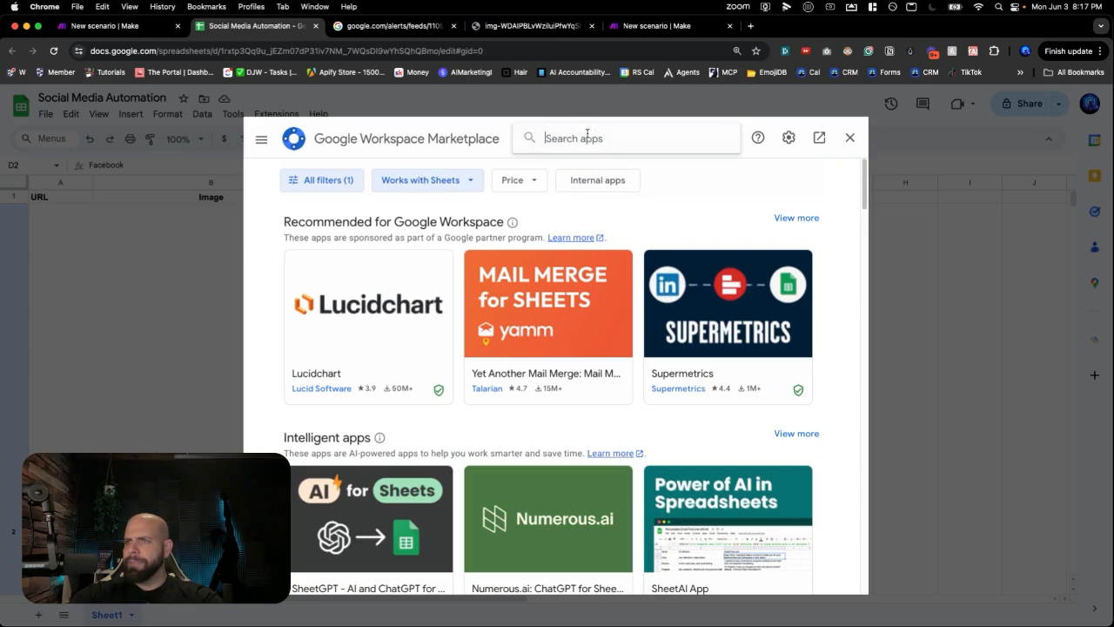
text(make)
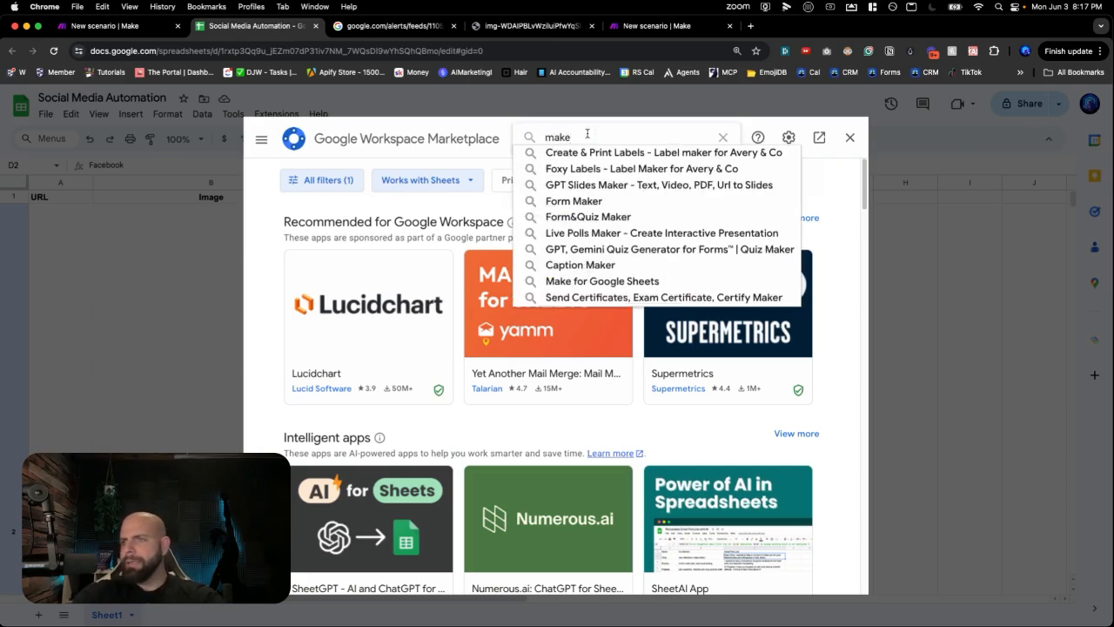
key(Return)
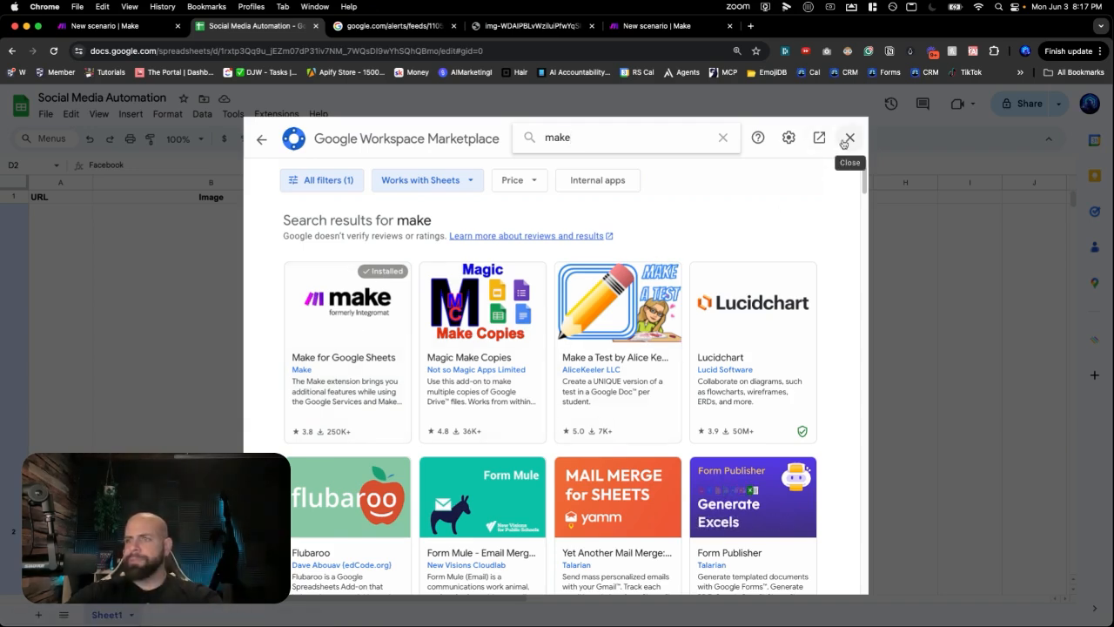
click(848, 139)
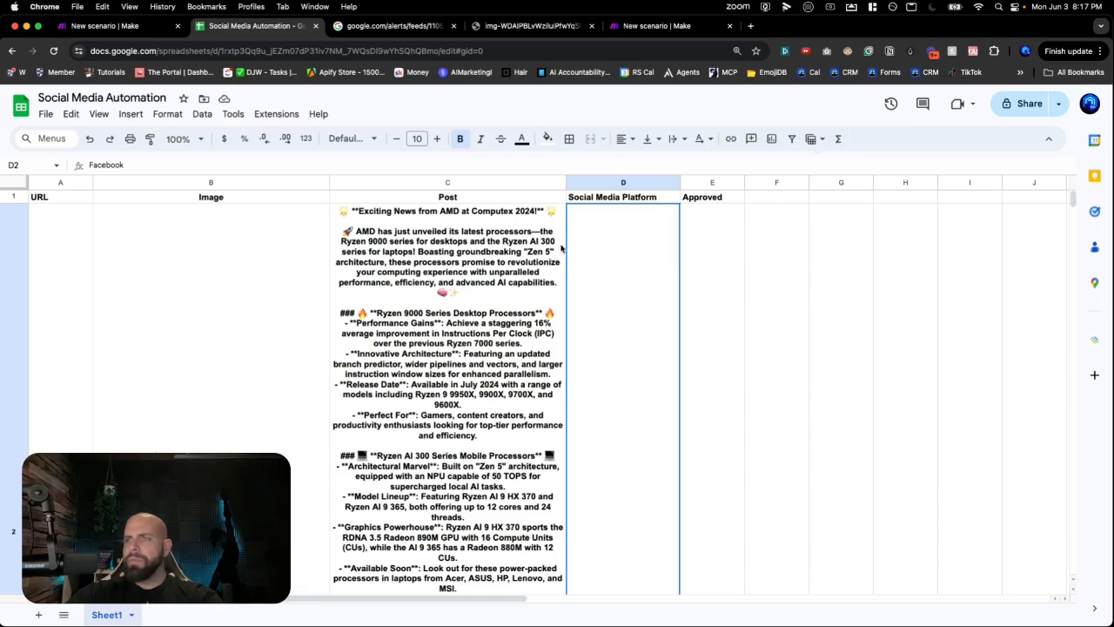
- Open the Make for Google Sheets add-on Settings panel
click(275, 114)
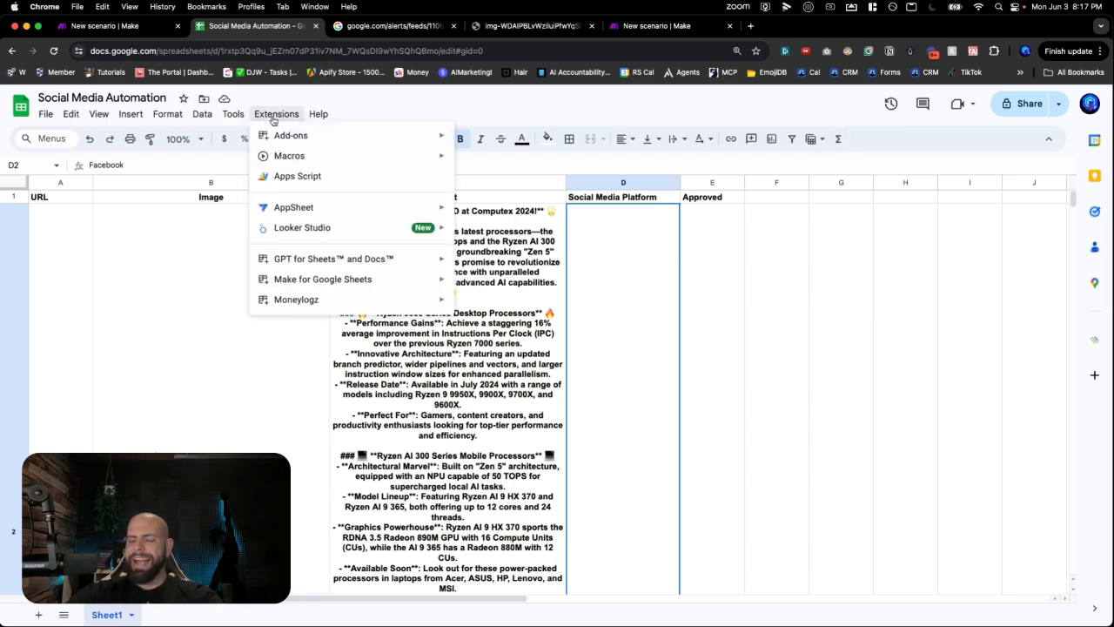
mouse_move(318, 287)
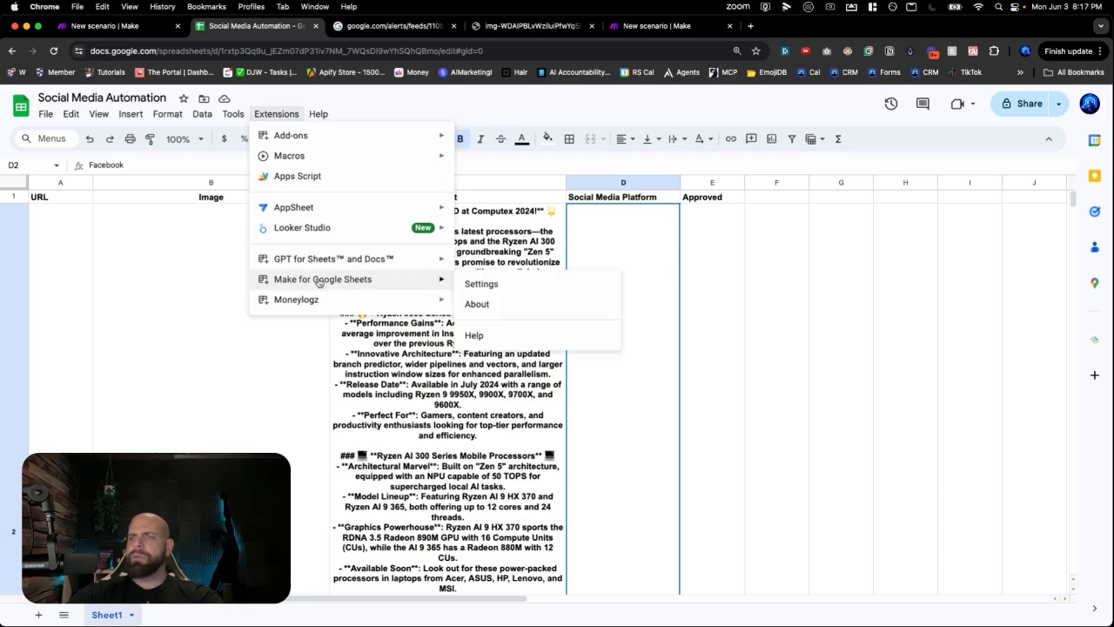
click(478, 289)
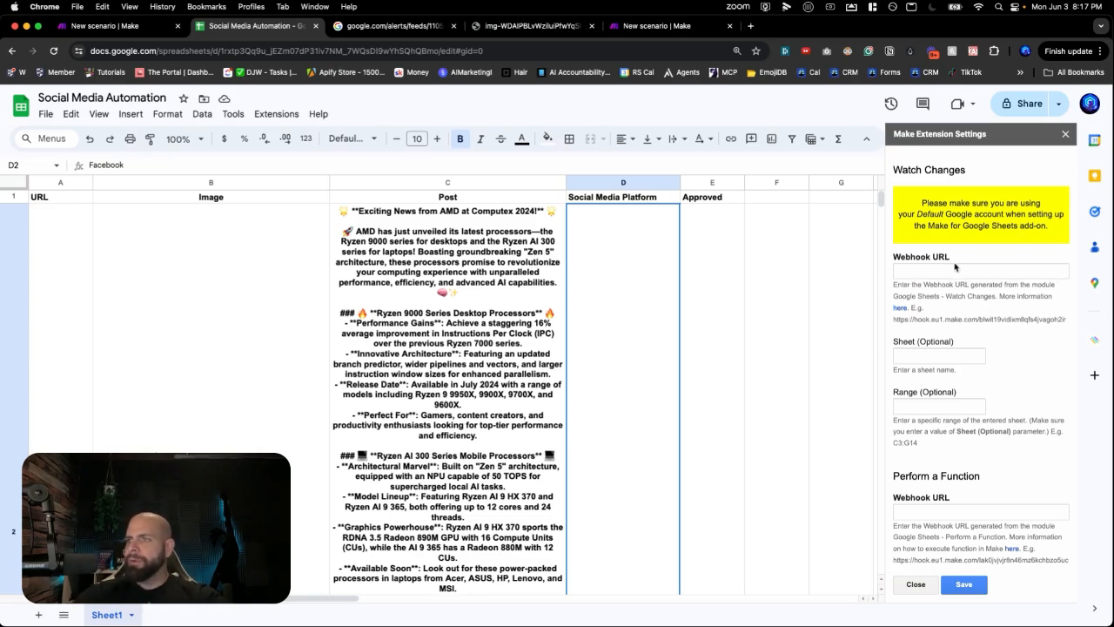
- Copy the Watch Changes webhook URL from the Make scenario and return to the sheet
click(633, 28)
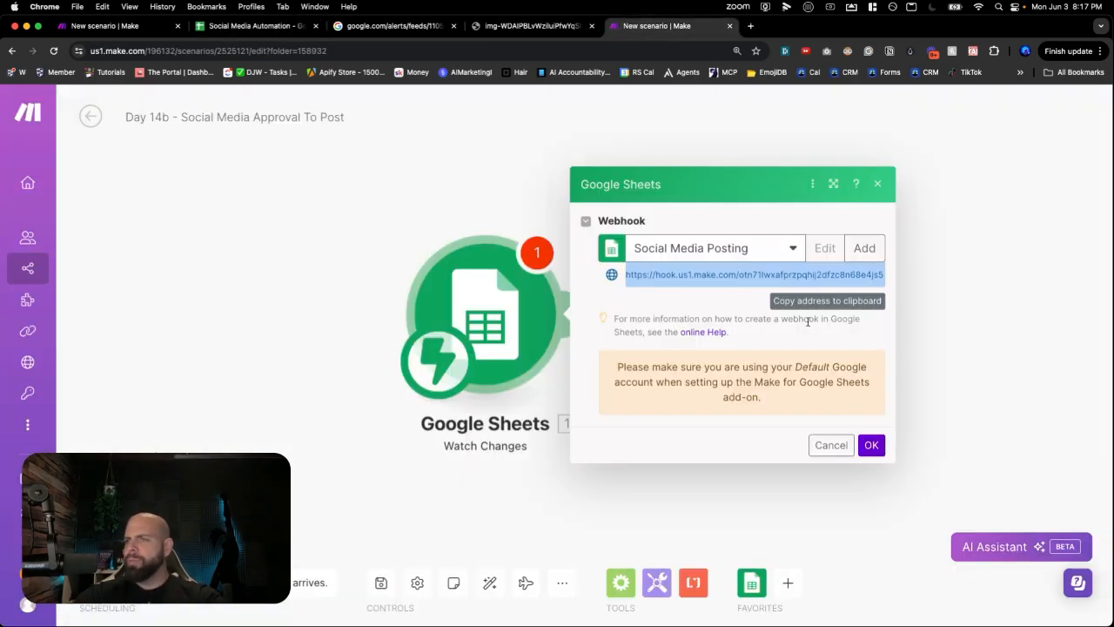
click(800, 274)
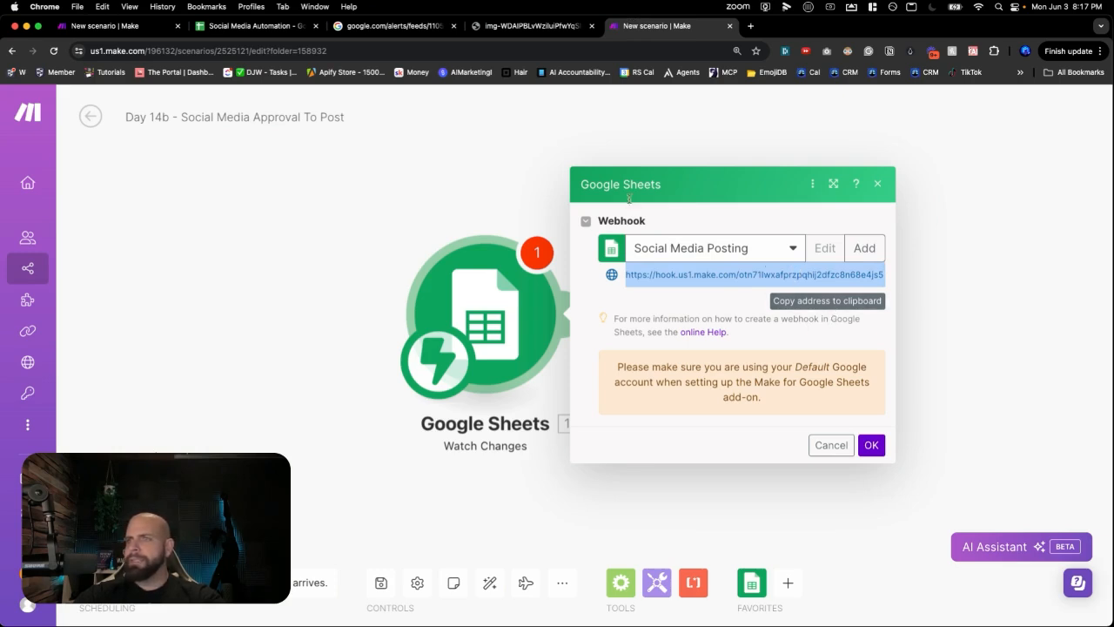
click(266, 30)
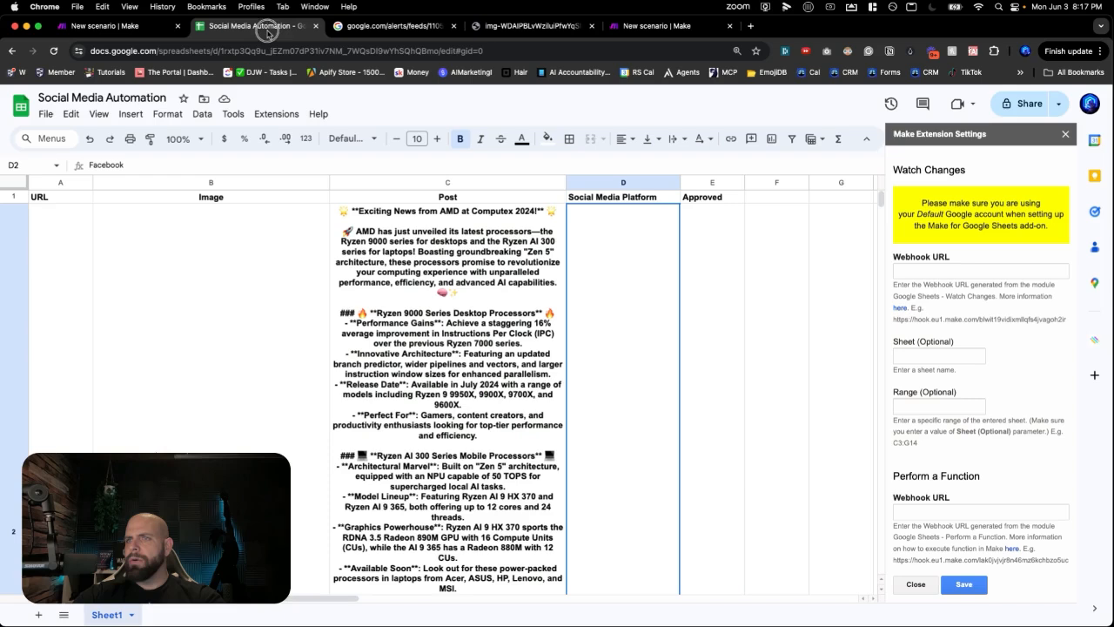
- Paste the webhook URL and set sheet Sheet1 with watch range E2:E100
click(913, 273)
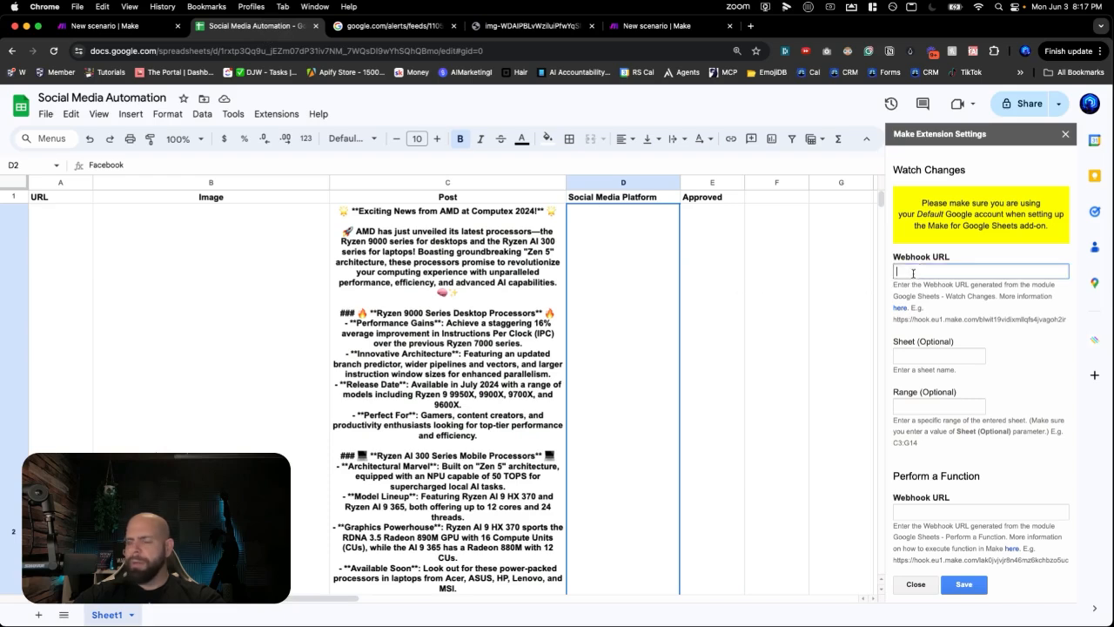
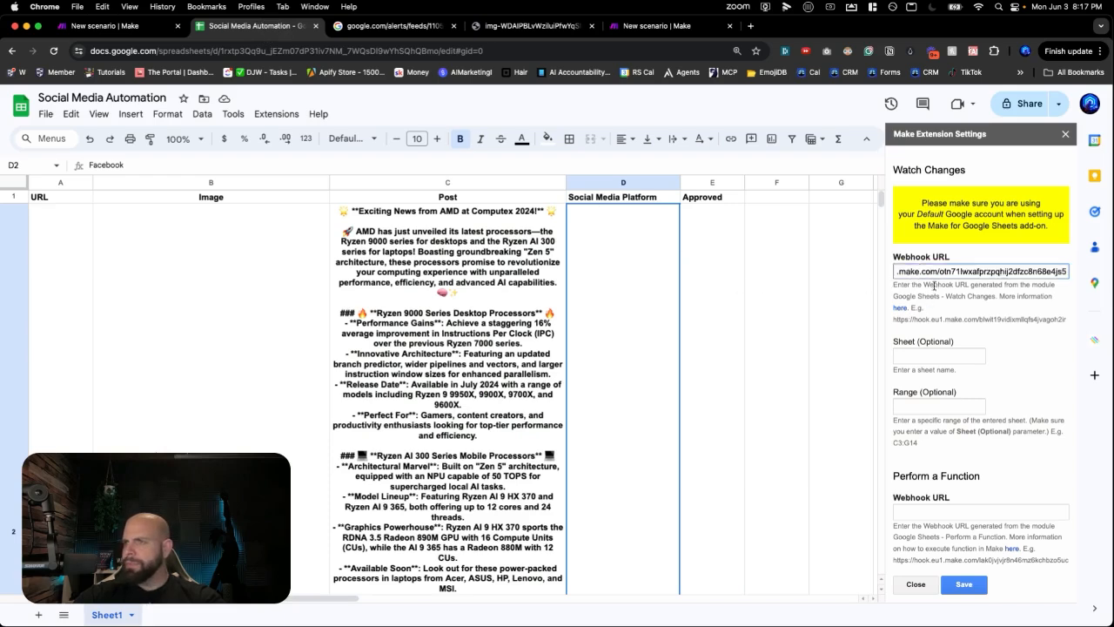
click(938, 353)
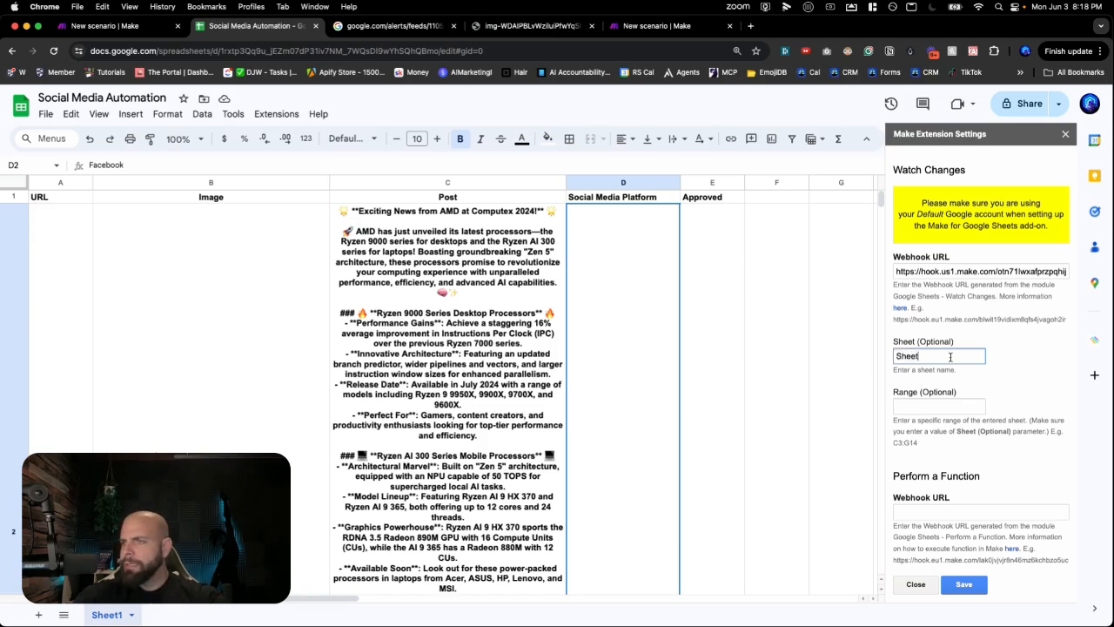
click(921, 408)
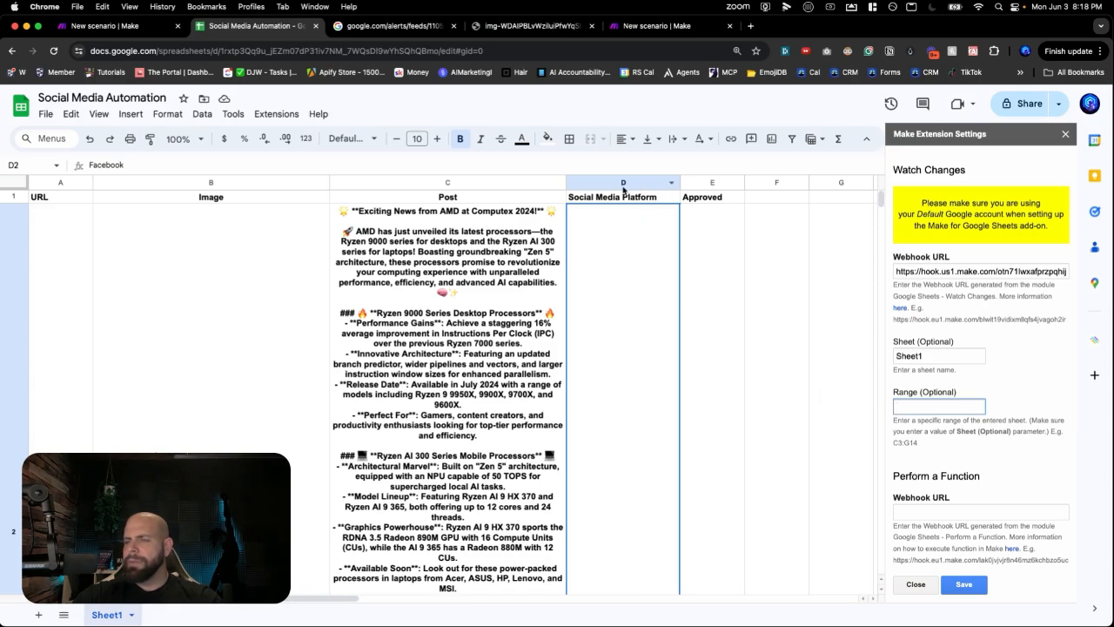
click(726, 198)
click(706, 253)
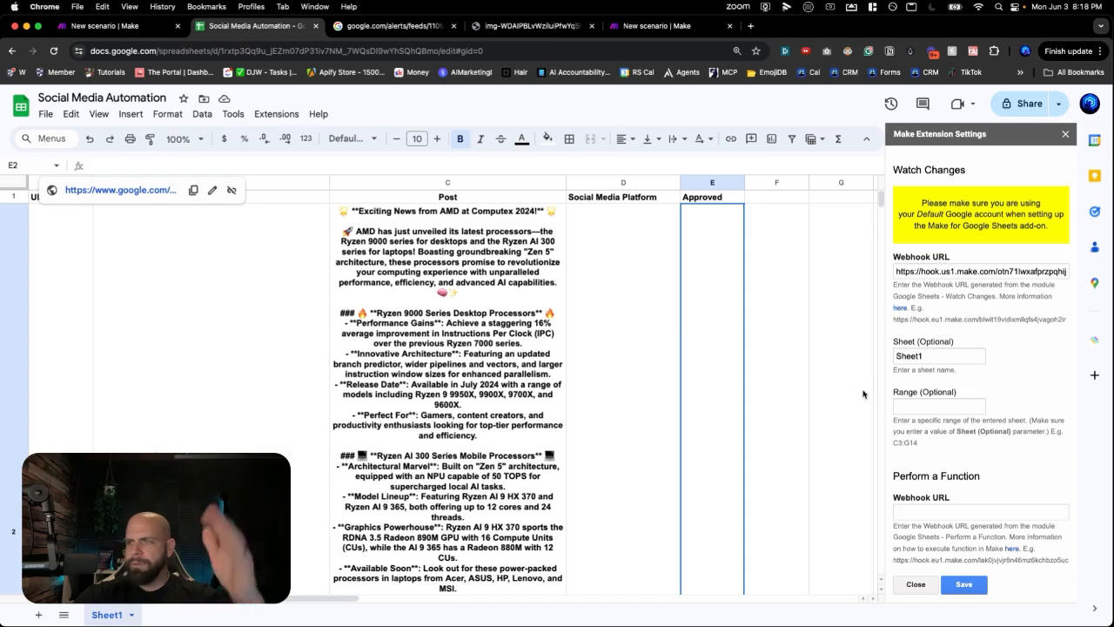
click(906, 404)
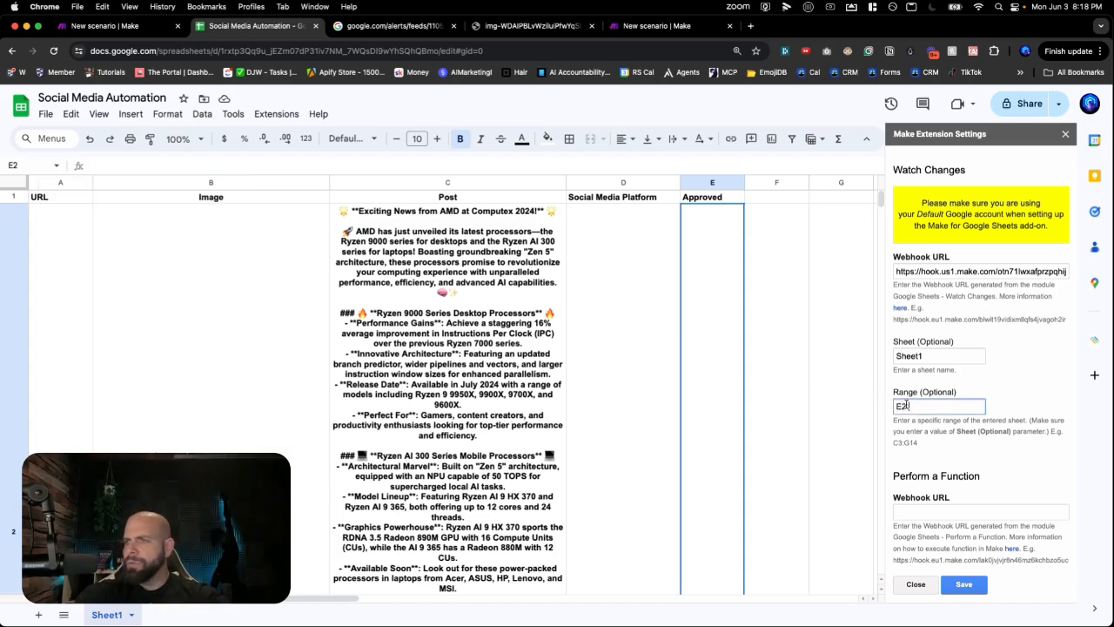
text(E2:E100)
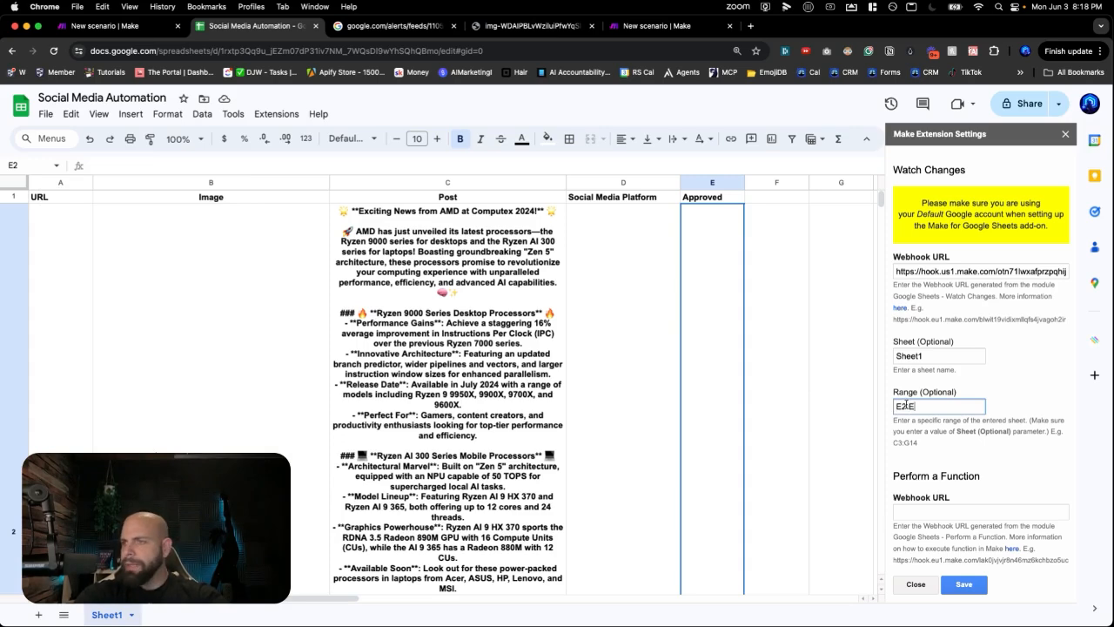
click(936, 458)
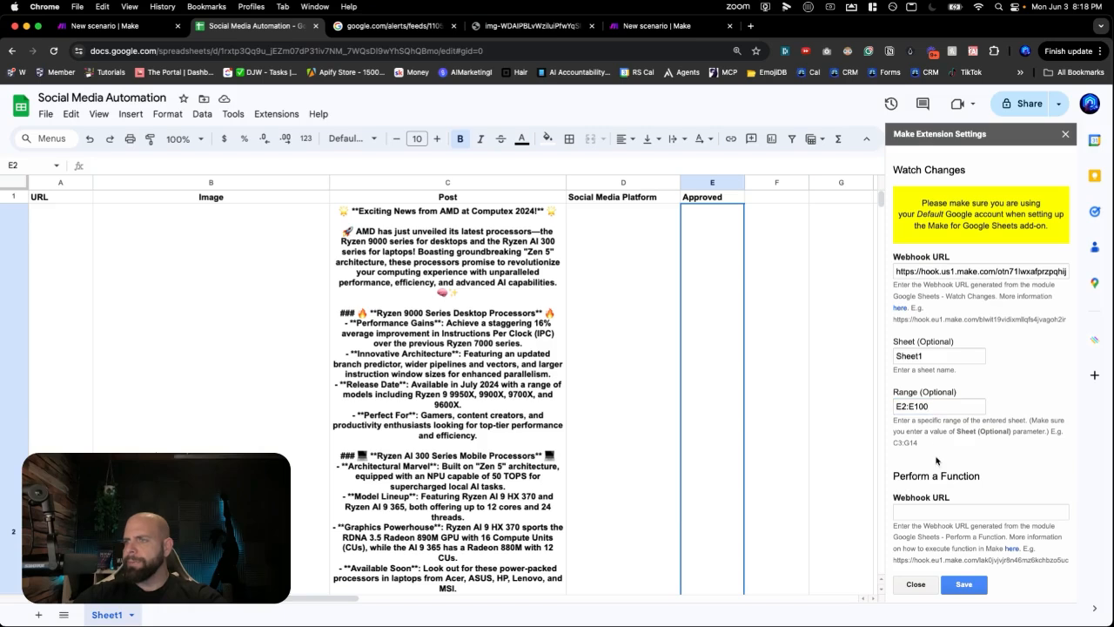
- Save the watch settings, dismiss the confirmation, and close the panel
click(972, 588)
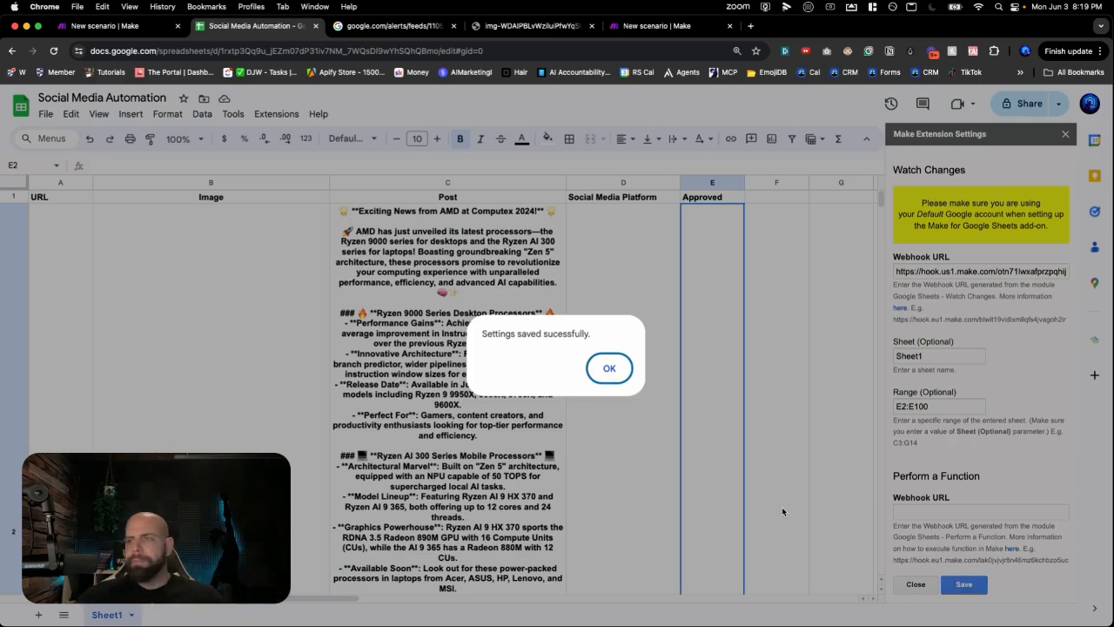
click(617, 370)
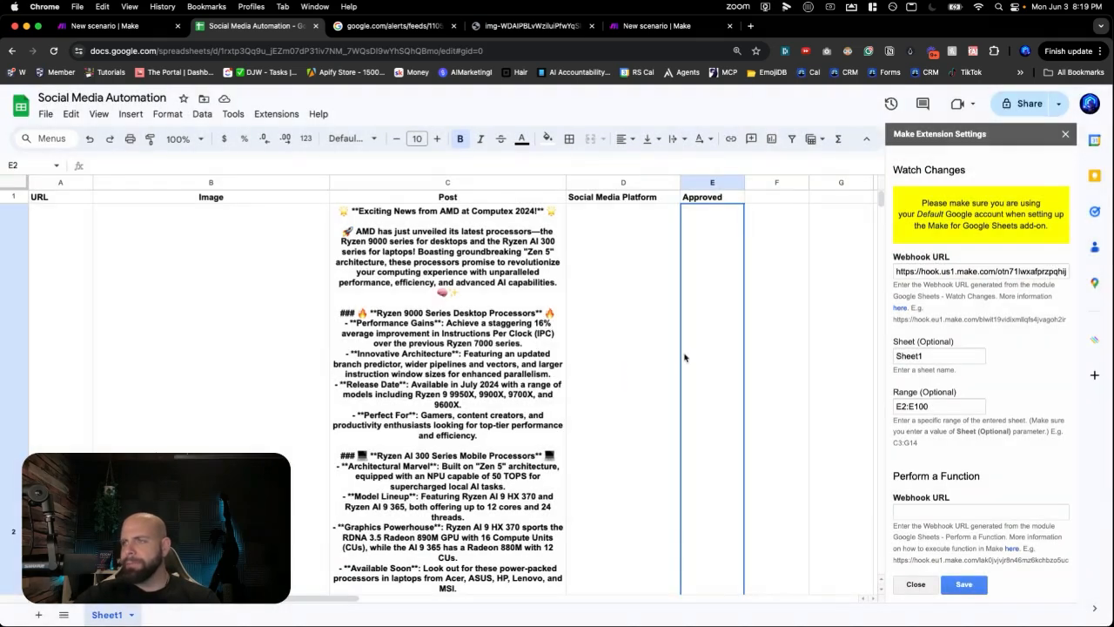
click(1065, 133)
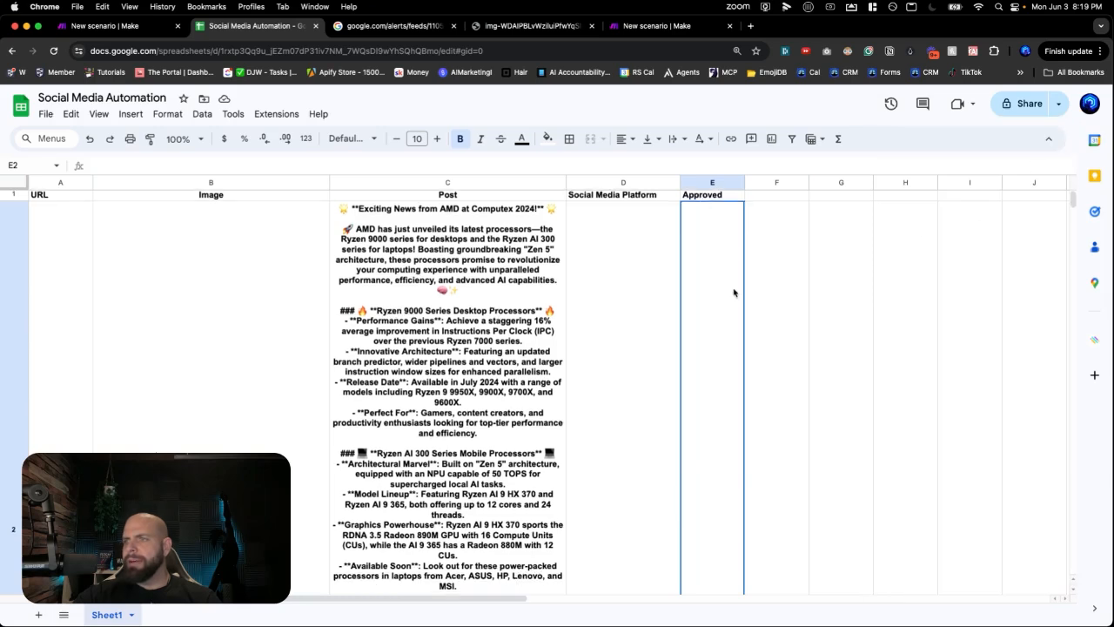
- Step through the Approved column cells around row 2
scroll(733, 291, down, 10)
scroll(735, 291, up, 1)
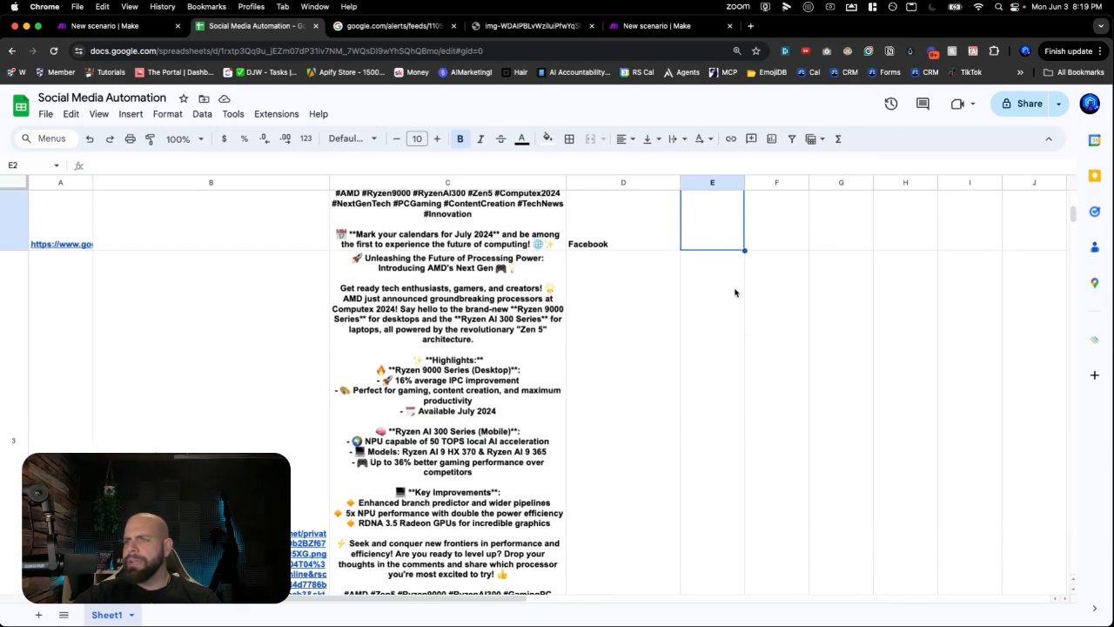
key(Down)
key(Down)
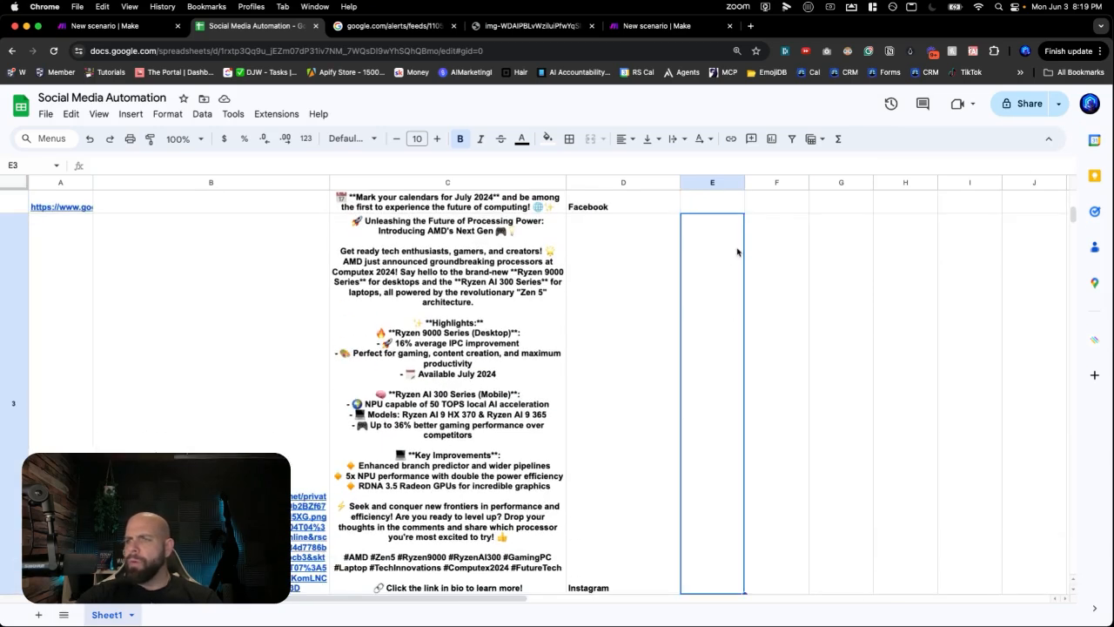
key(Down)
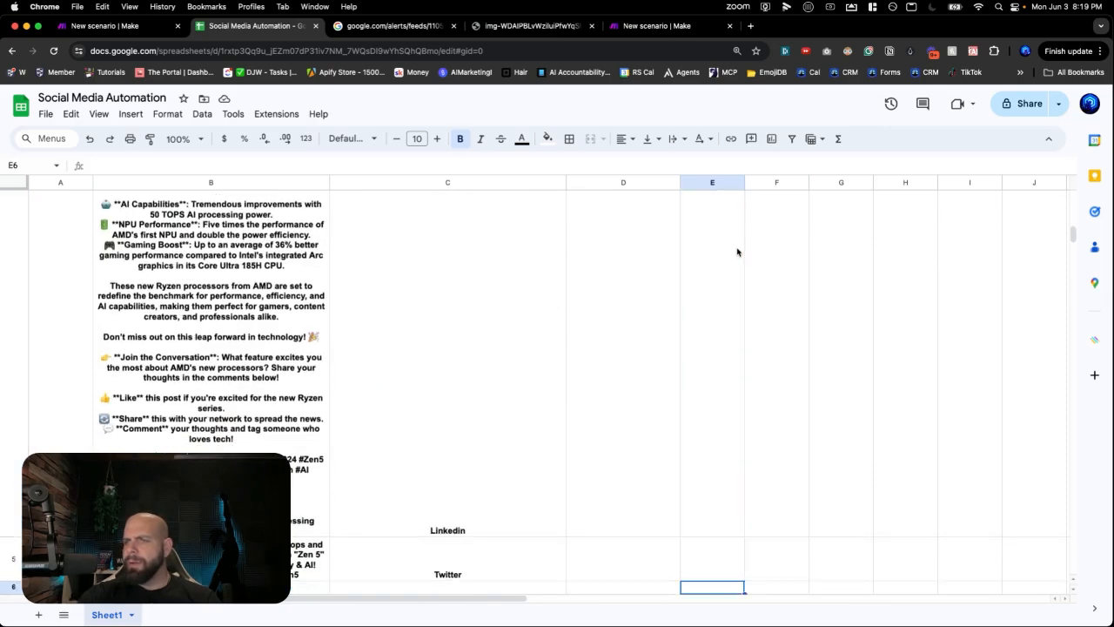
key(Up)
key(Up)
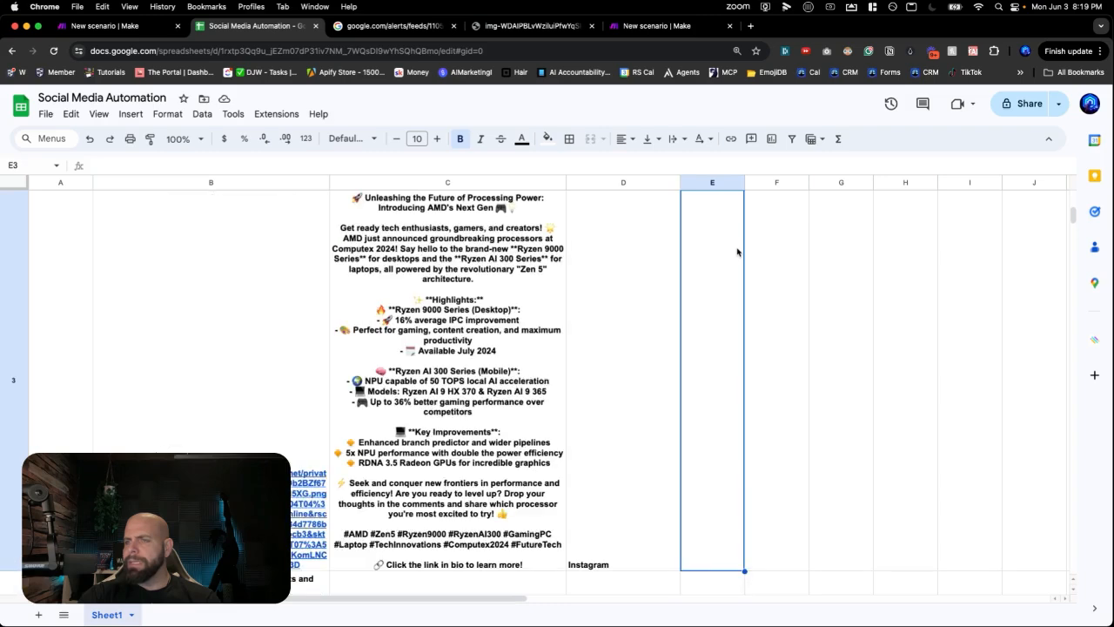
key(Up)
key(Down)
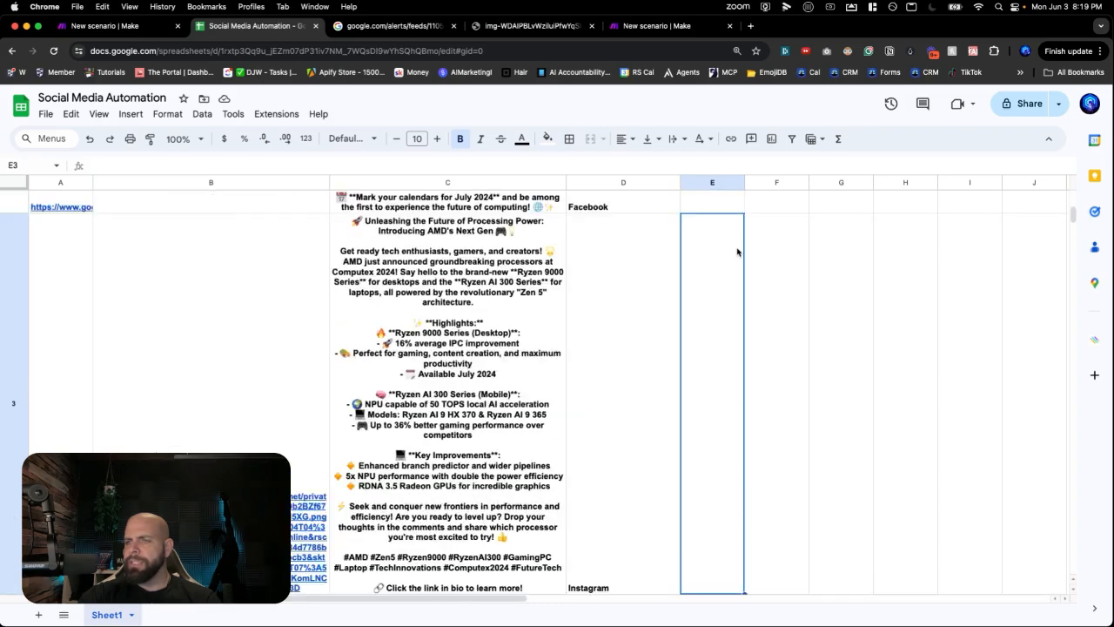
key(Down)
key(Up)
key(Up)
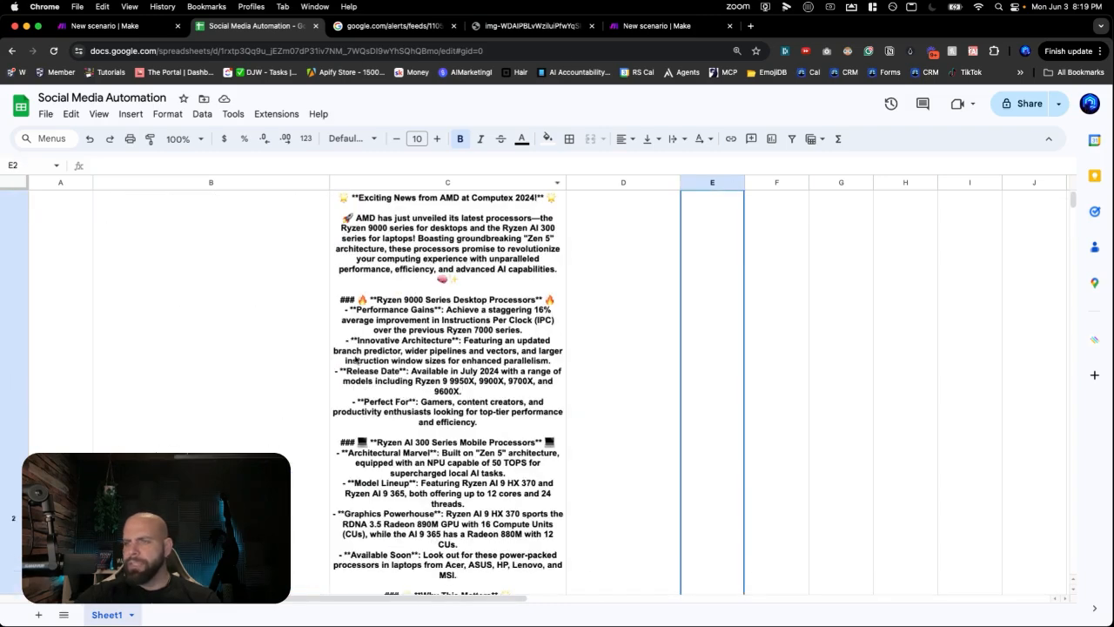
- Delete both Ryzen processor sections from the C2 post
double_click(354, 343)
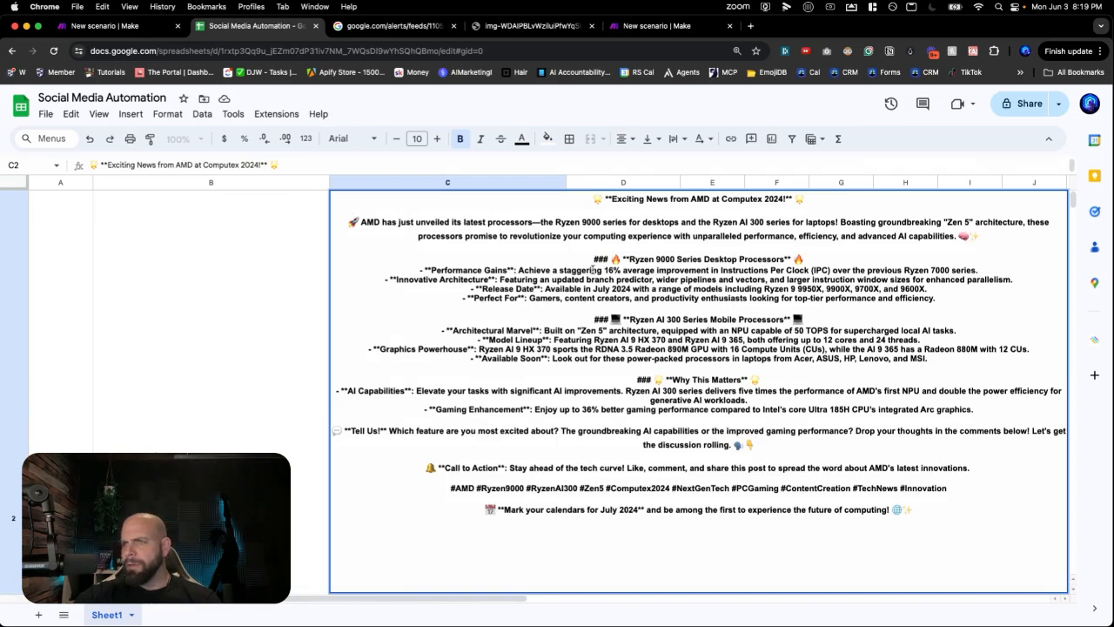
drag(591, 259, 936, 358)
key(BackSpace)
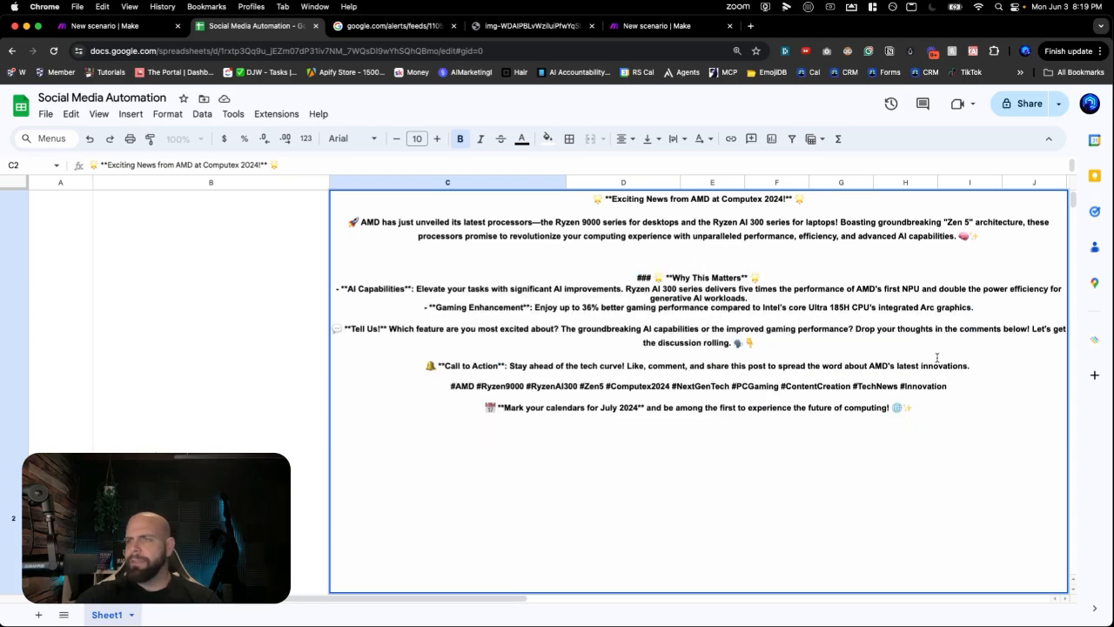
click(201, 411)
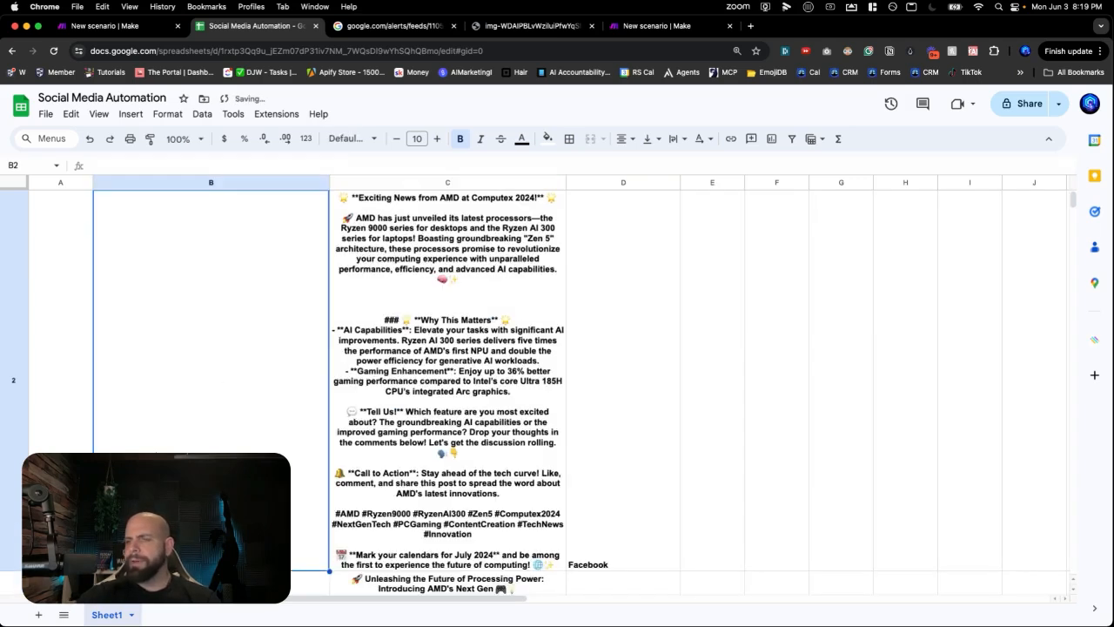
click(447, 379)
click(623, 380)
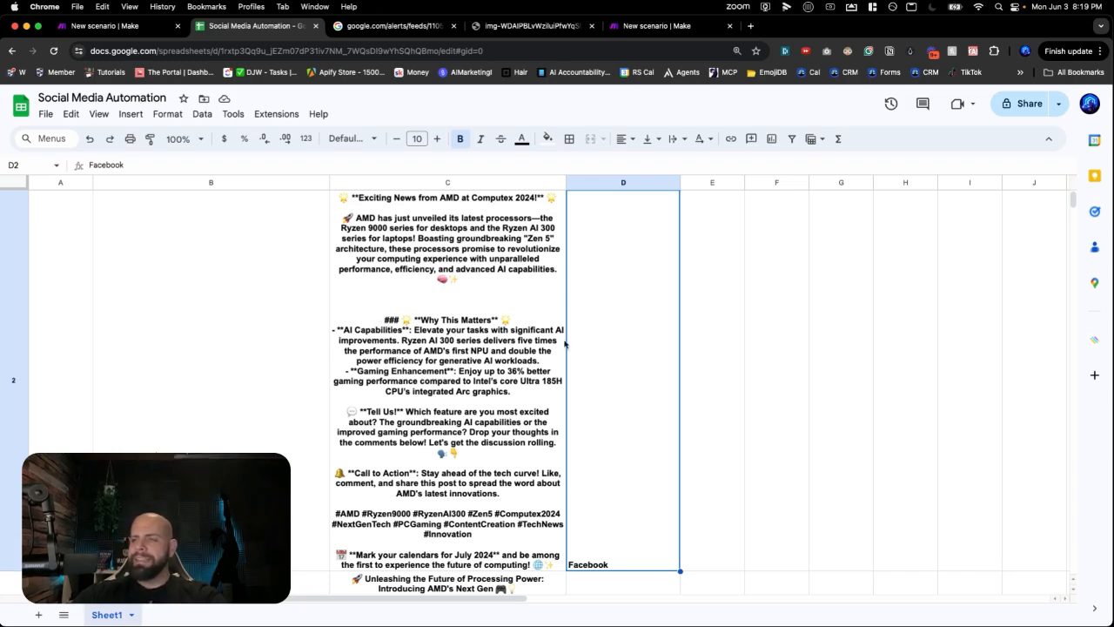
- Remove the blank line above 'Why This Matters' in C2, then switch to Make
click(521, 357)
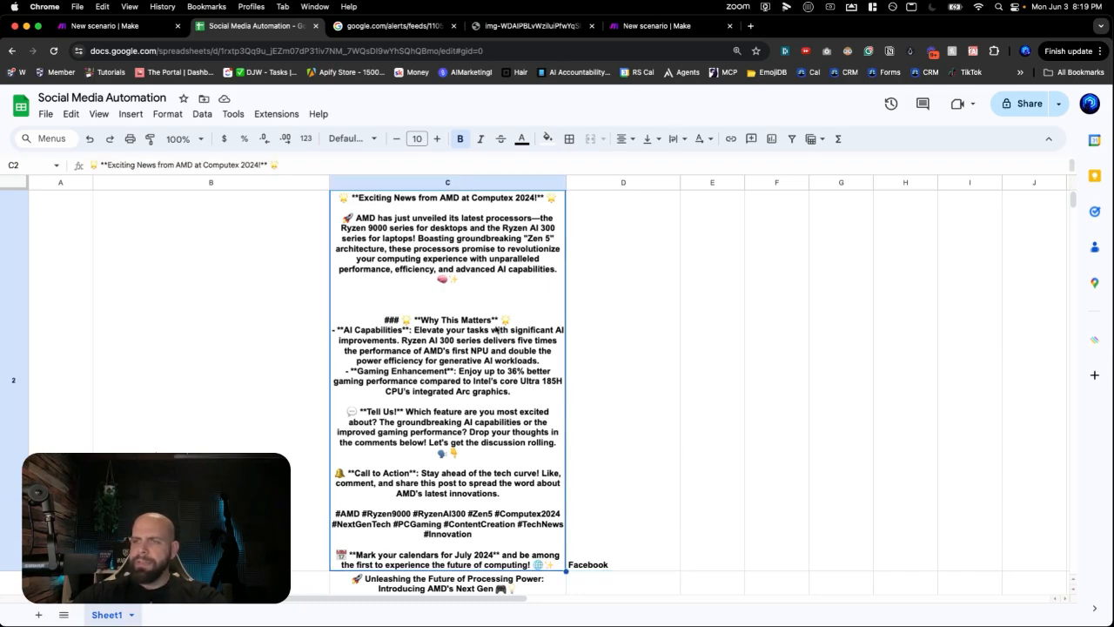
key(Return)
click(640, 263)
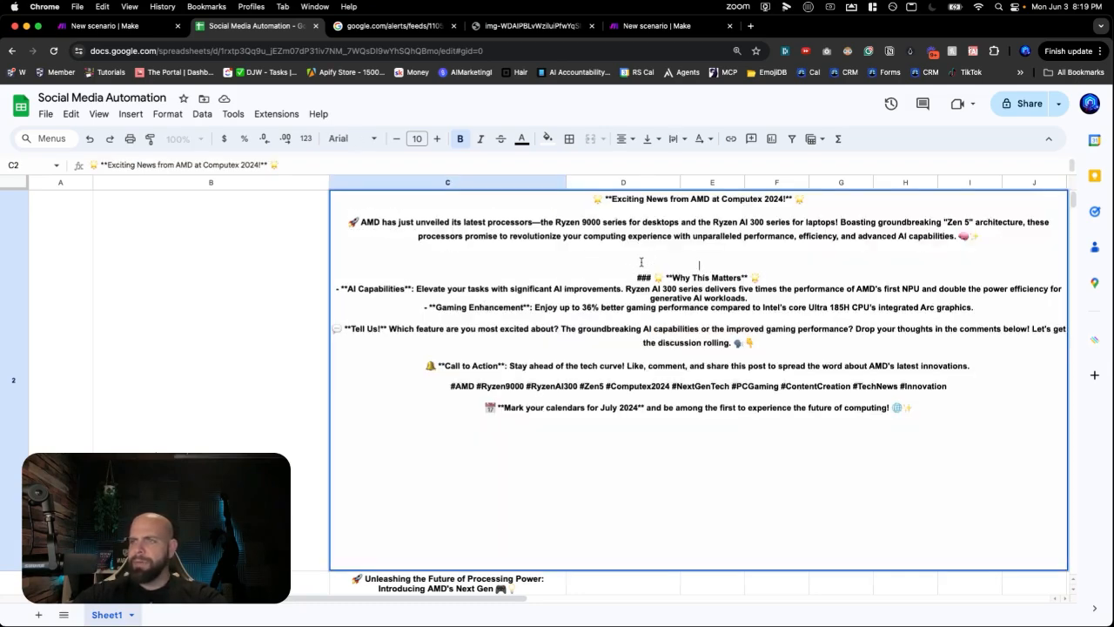
key(BackSpace)
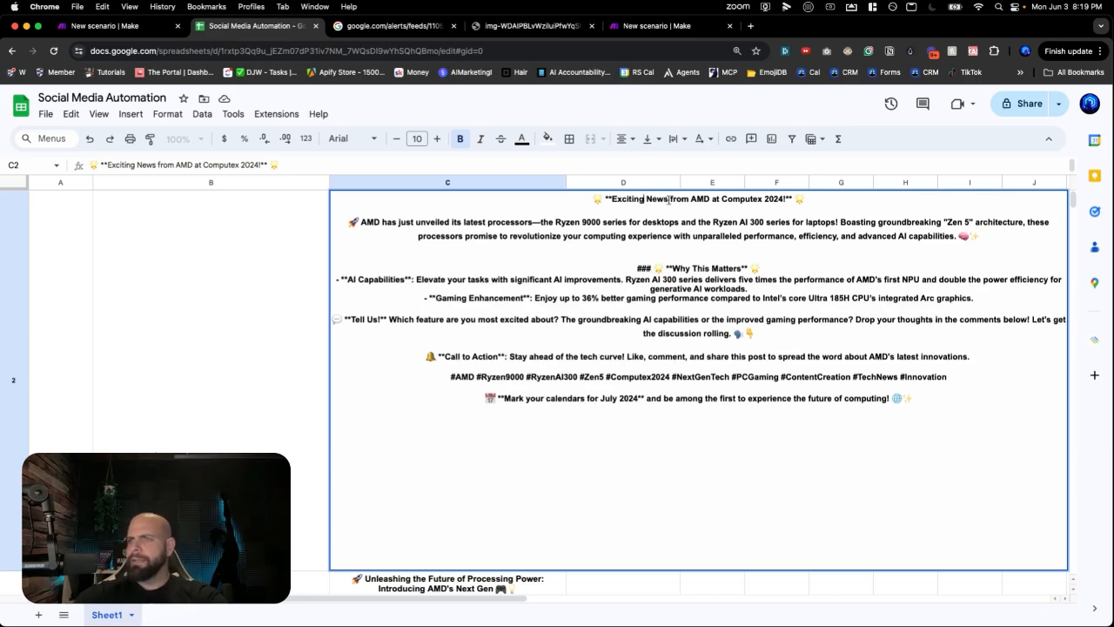
key(Return)
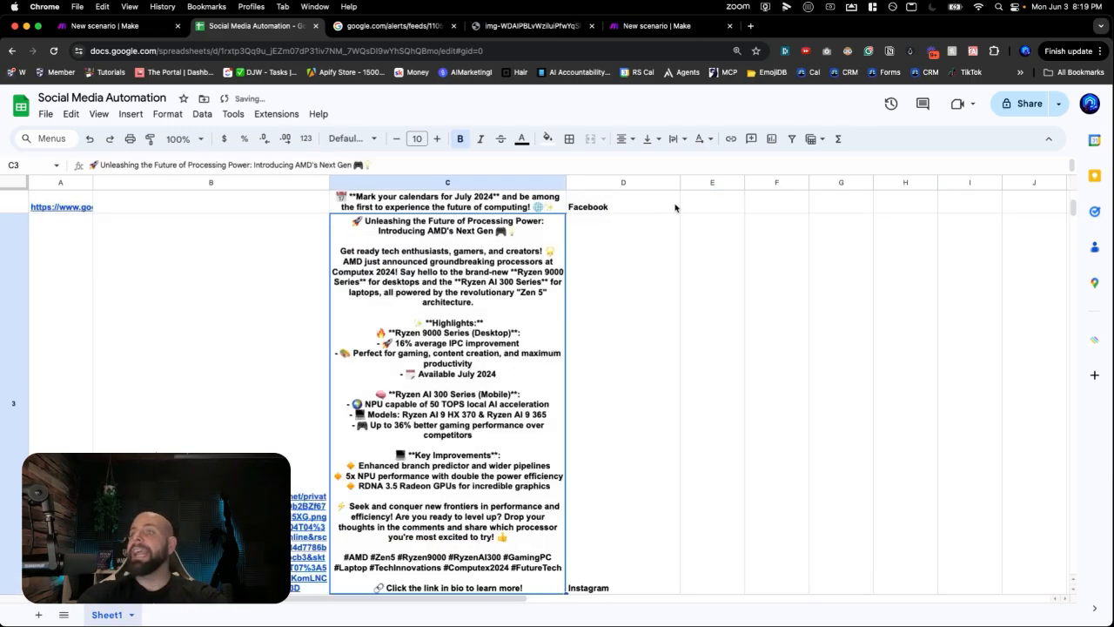
scroll(519, 291, up, 5)
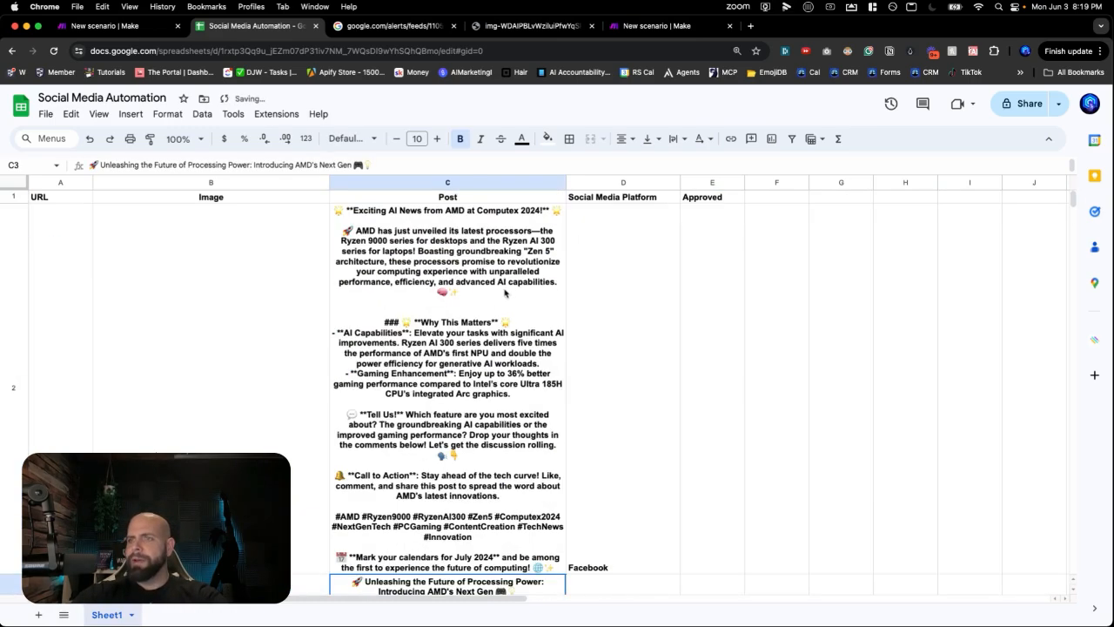
click(490, 297)
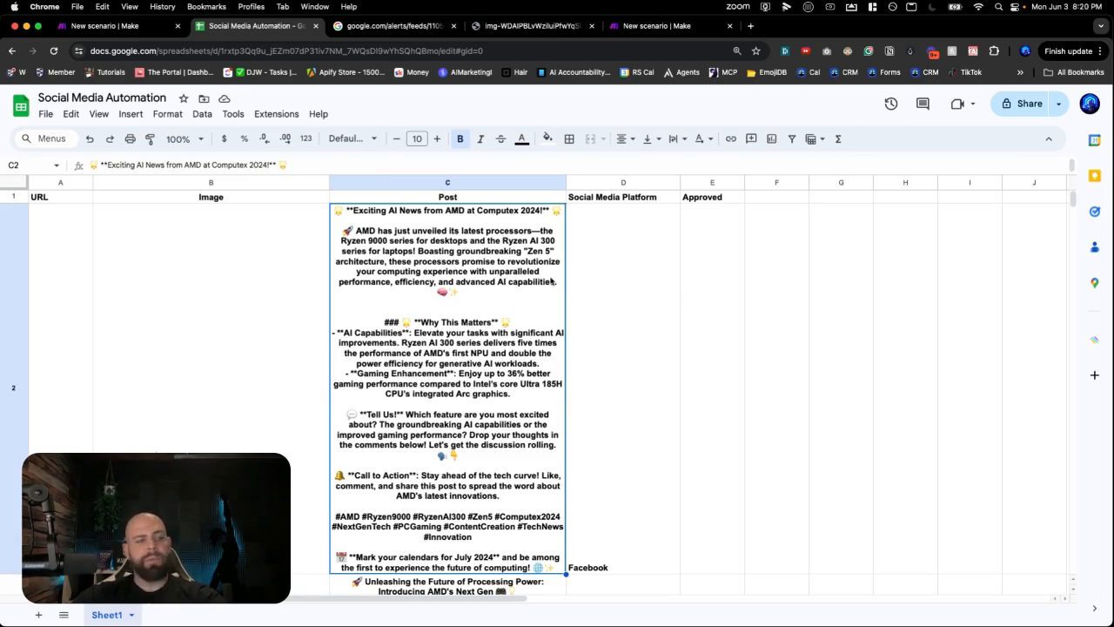
click(646, 28)
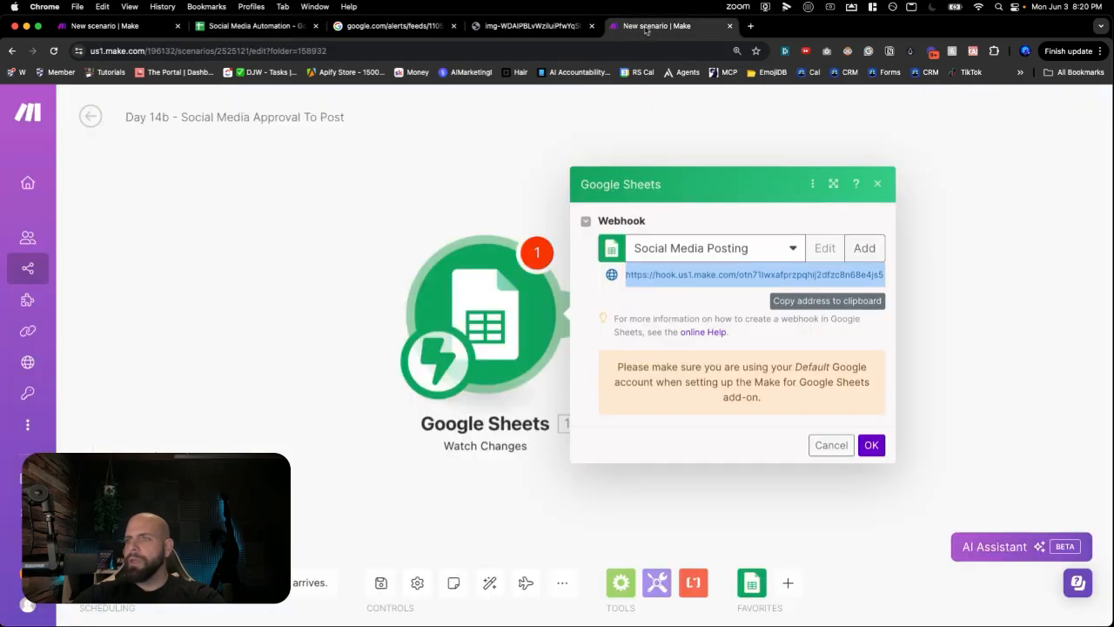
- Confirm the Google Sheets webhook settings and bring the Social Media Automation spreadsheet back
click(869, 445)
drag(795, 388, 628, 348)
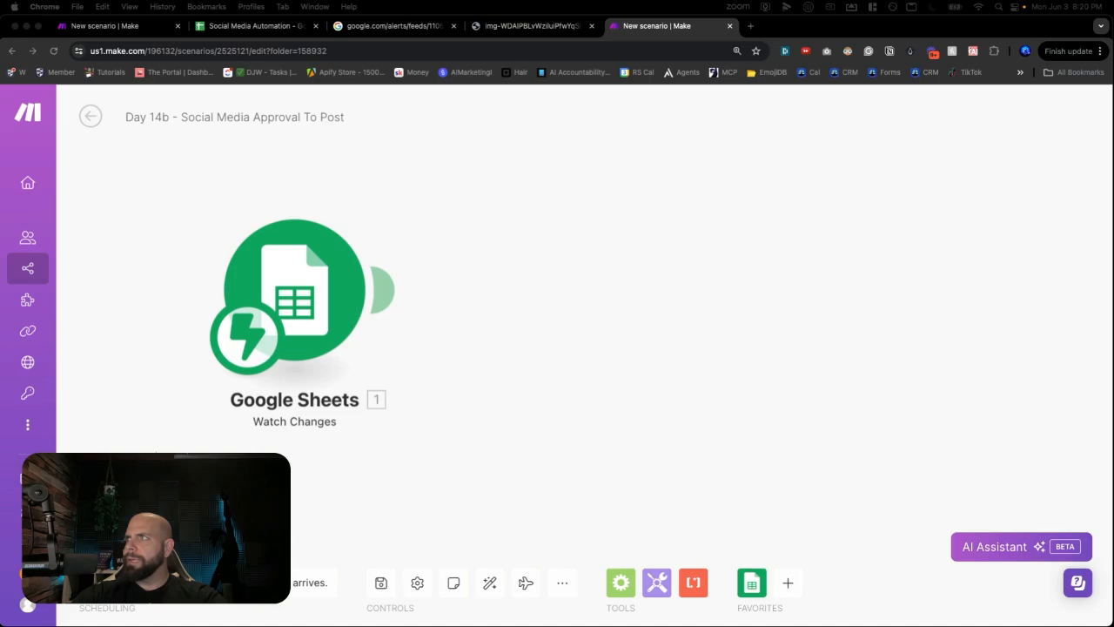
click(202, 245)
click(273, 25)
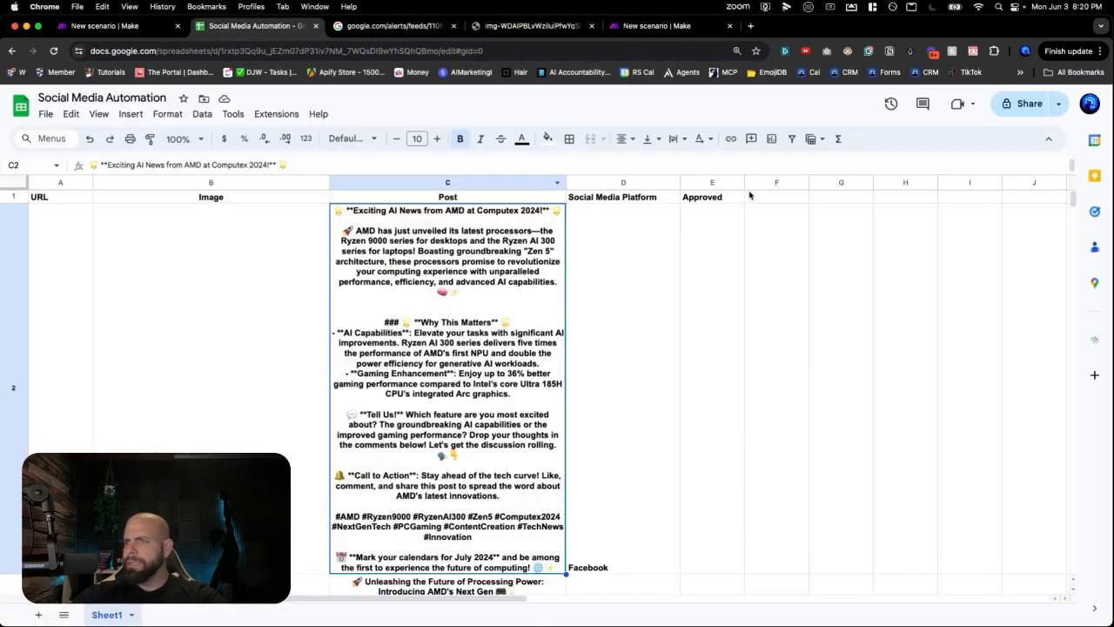
- Enter a bold 'Posted' header in cell F1
click(751, 197)
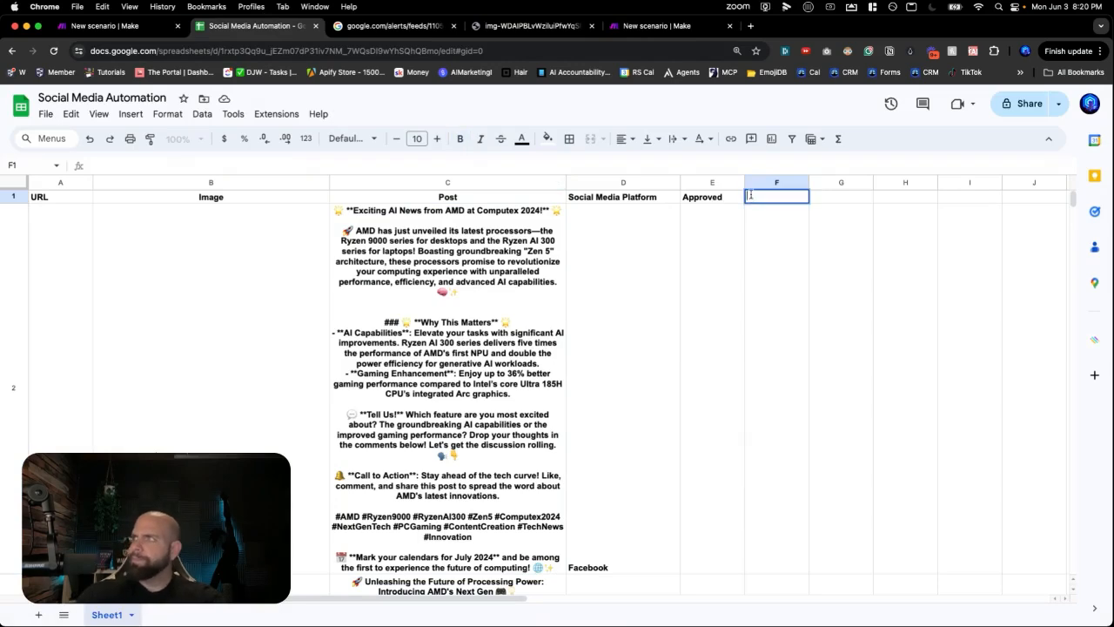
text(Posted)
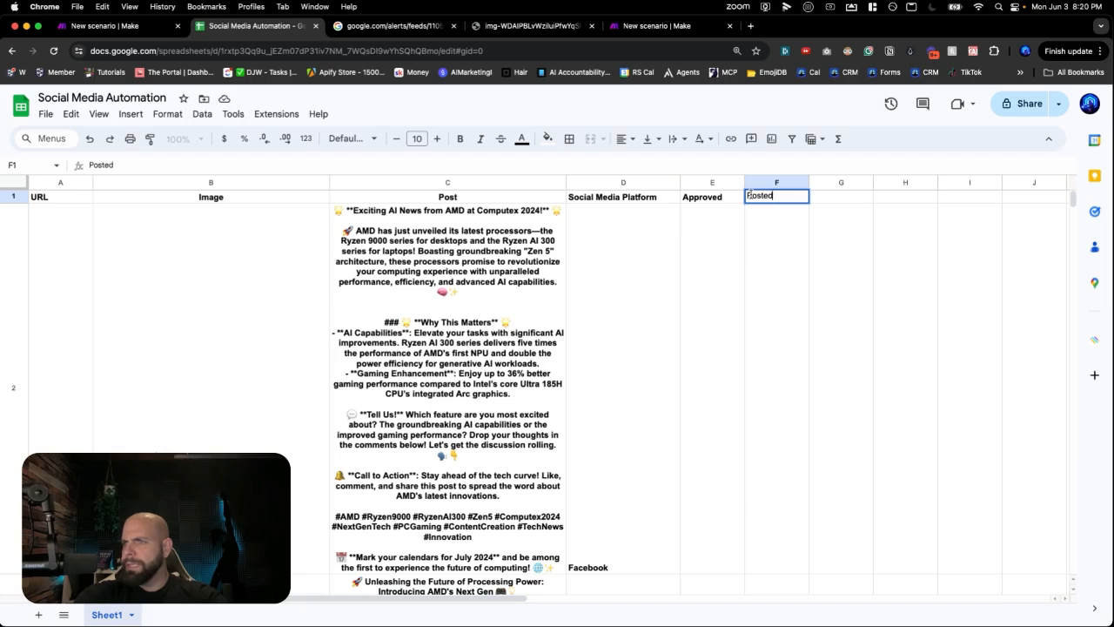
key(Return)
click(749, 197)
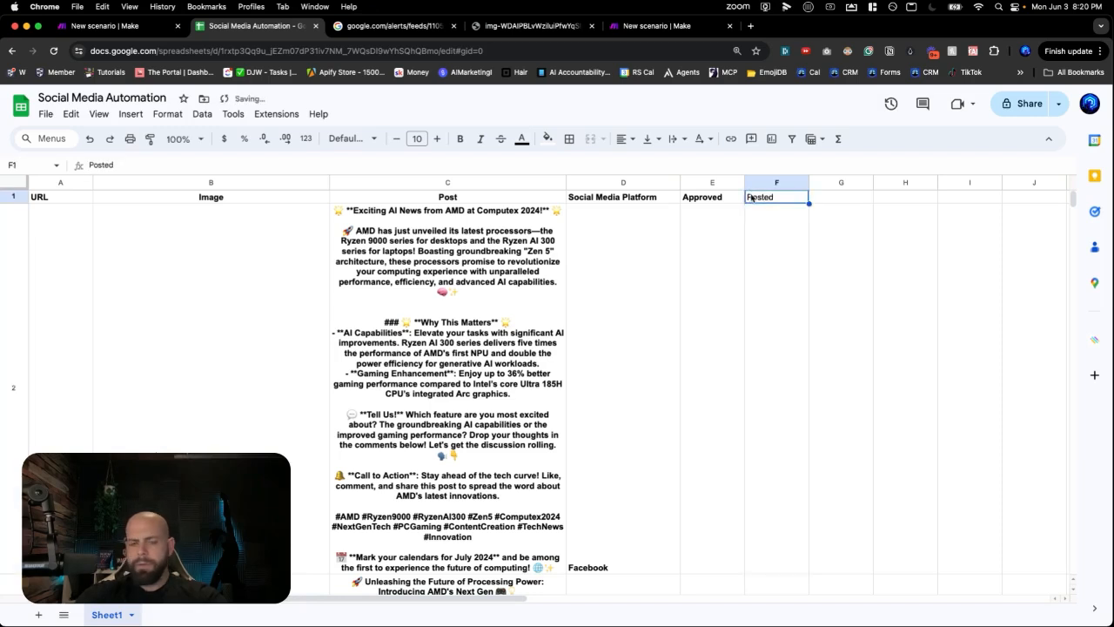
key(super+b)
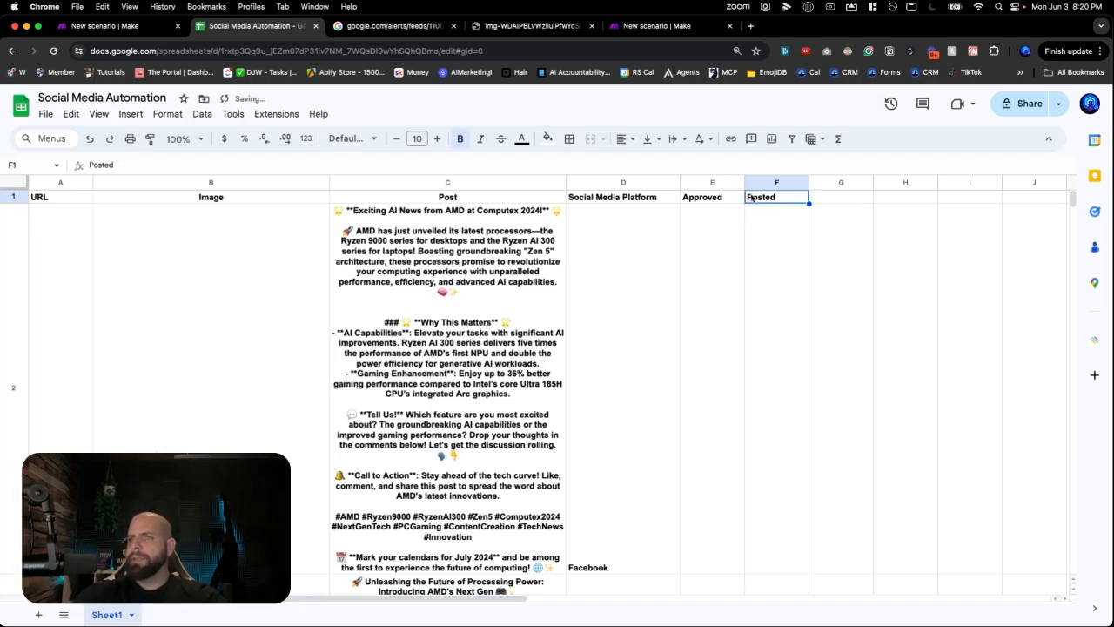
- Return to the New scenario Make tab being built
click(121, 30)
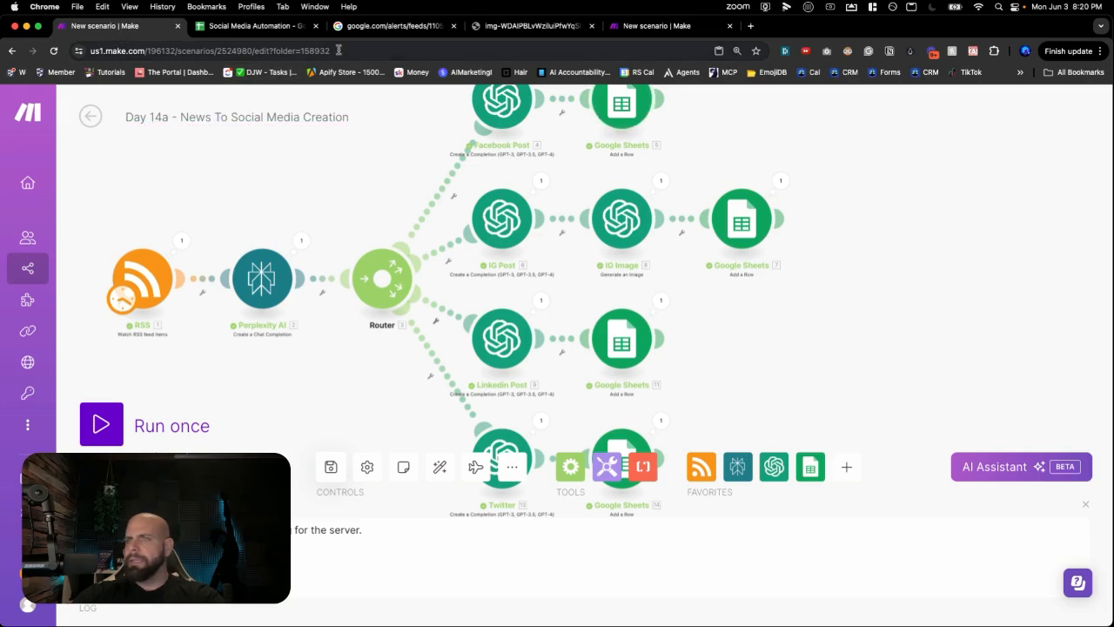
click(262, 26)
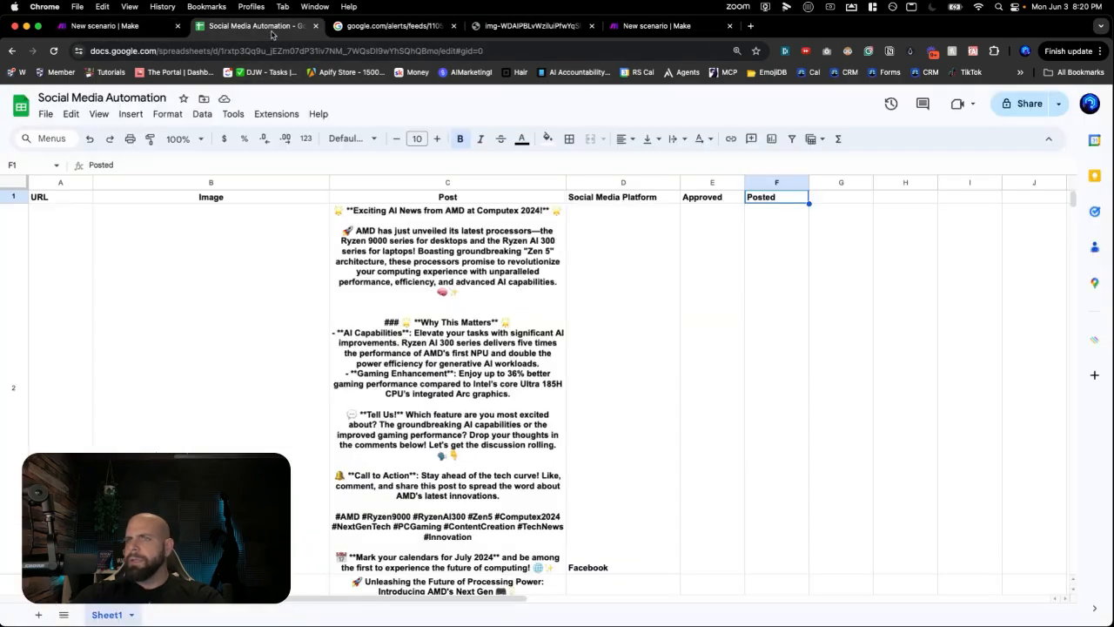
click(646, 33)
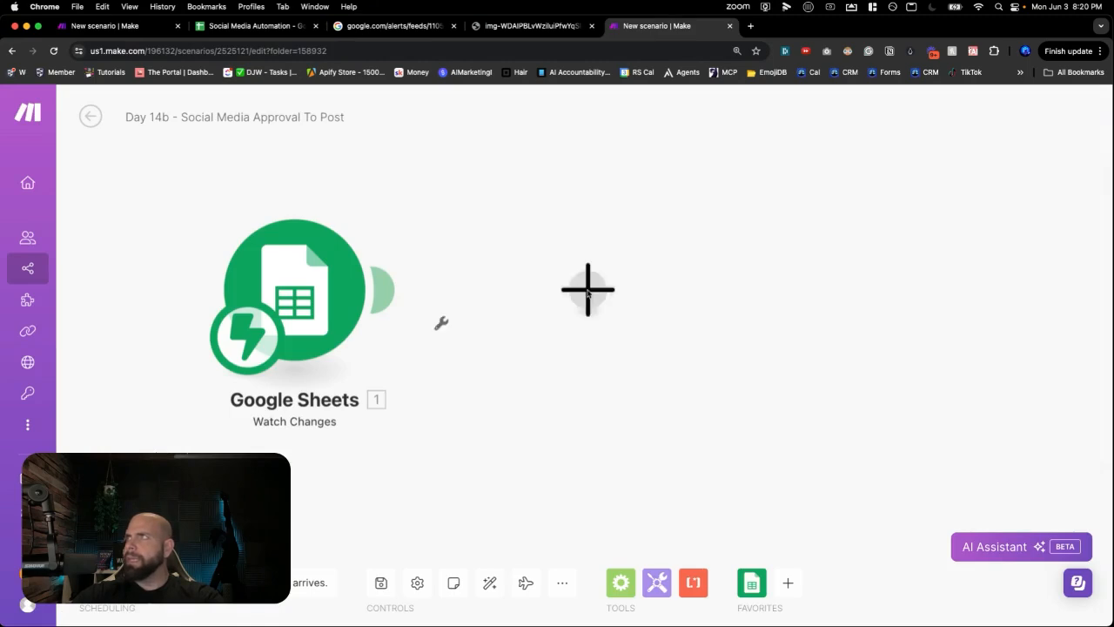
- Add a Google Sheets Update a Row module after Watch Changes and move it right
click(587, 293)
click(734, 190)
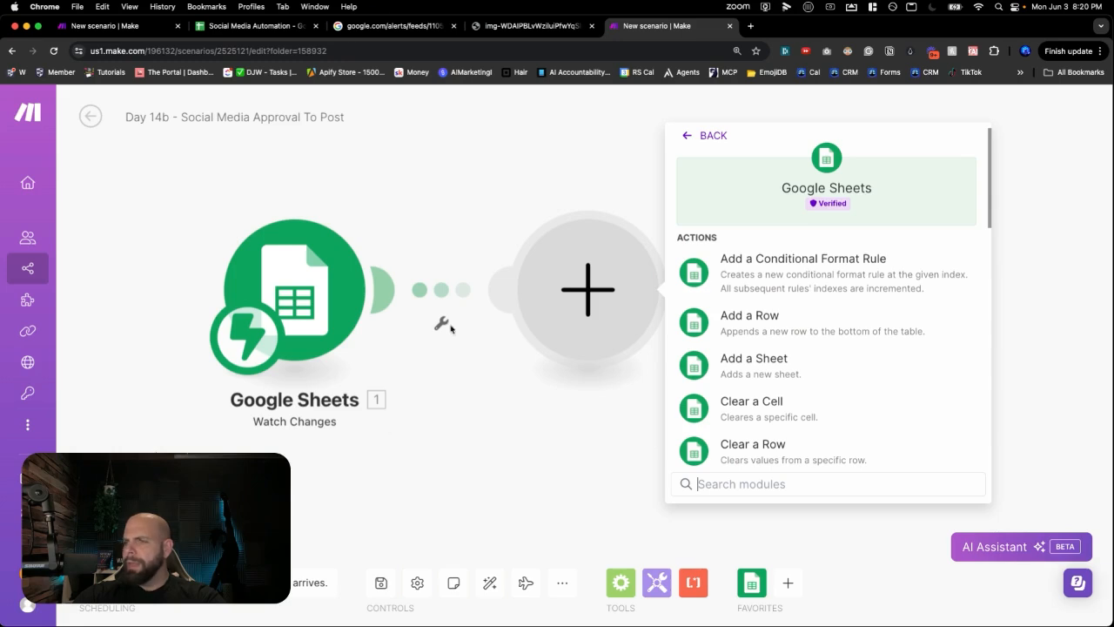
scroll(770, 327, down, 4)
scroll(770, 329, down, 6)
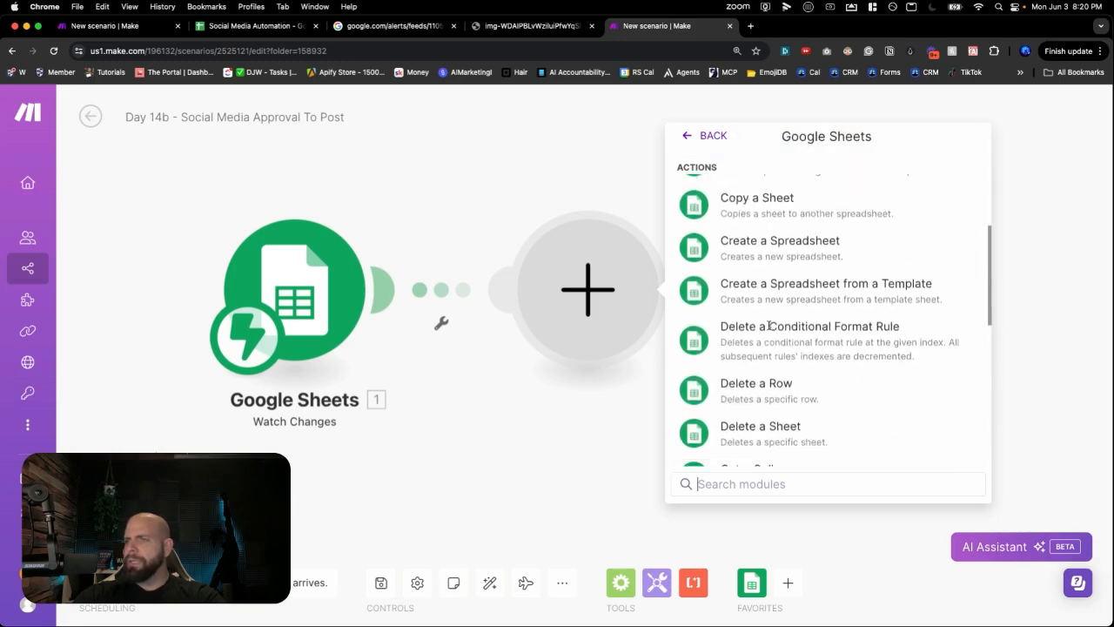
scroll(768, 329, down, 3)
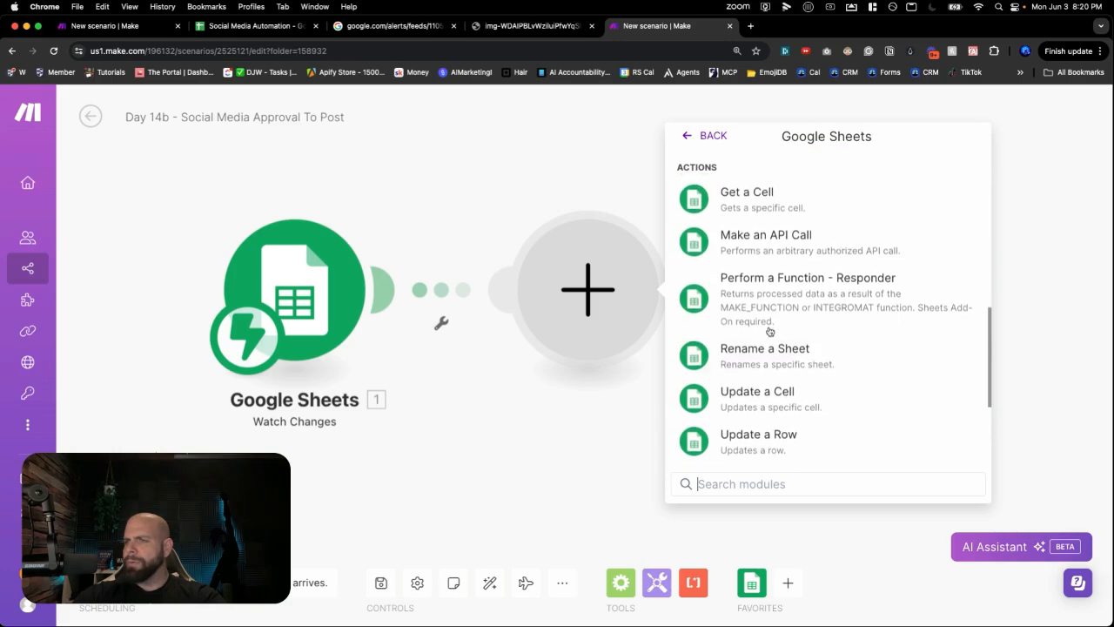
click(758, 425)
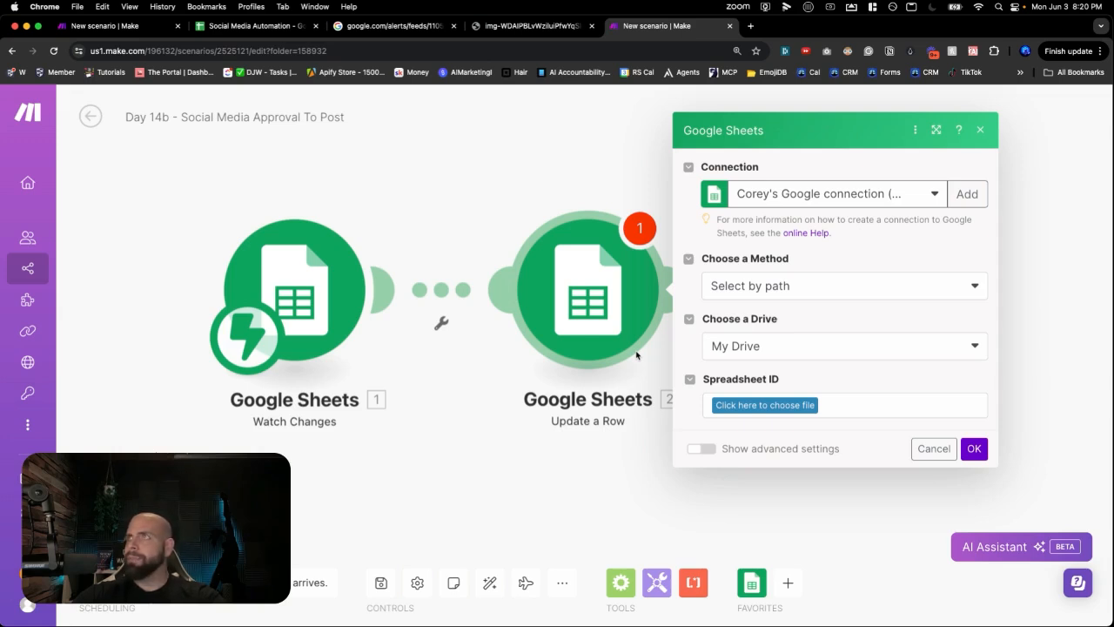
drag(571, 322, 619, 328)
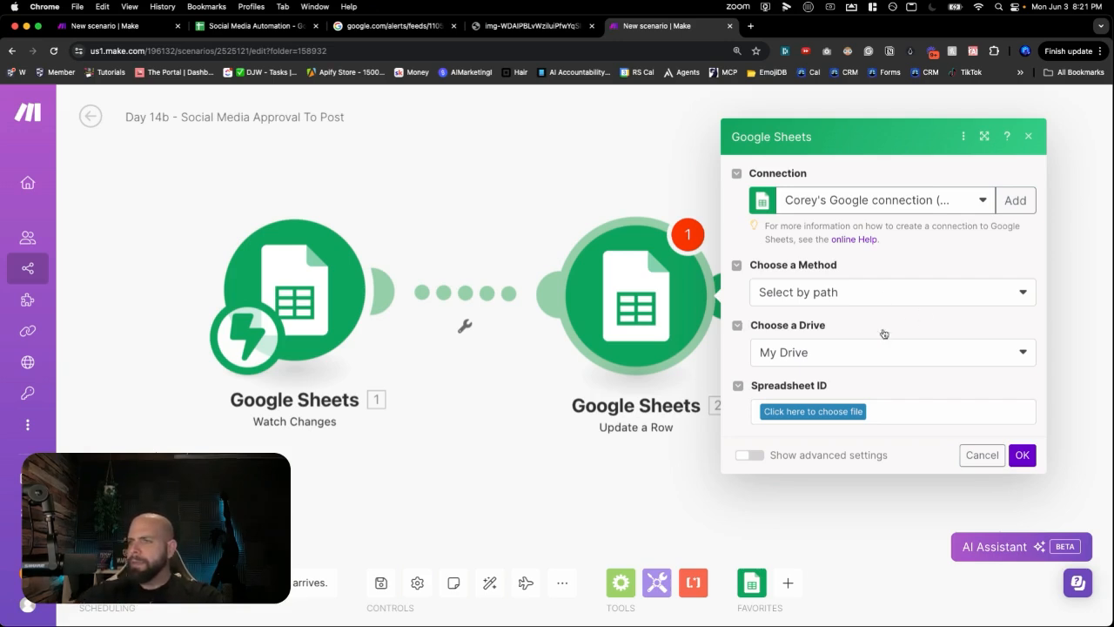
- Pick the Google connection and Sheet1 of the Social Media Automation spreadsheet in AI Agent Challenge > Day 14
click(875, 199)
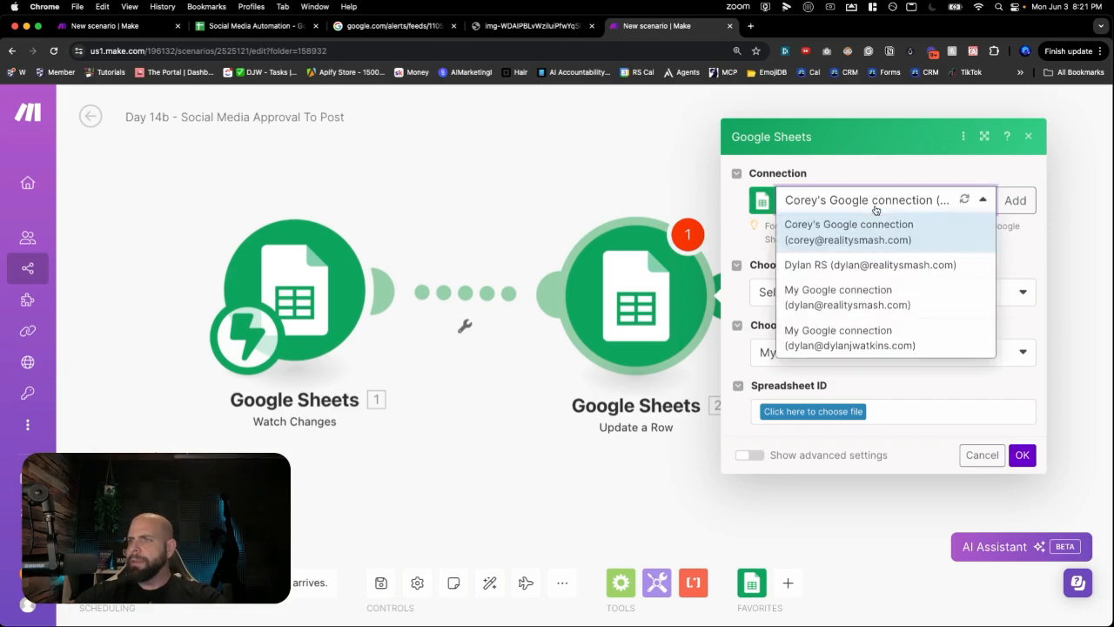
click(862, 290)
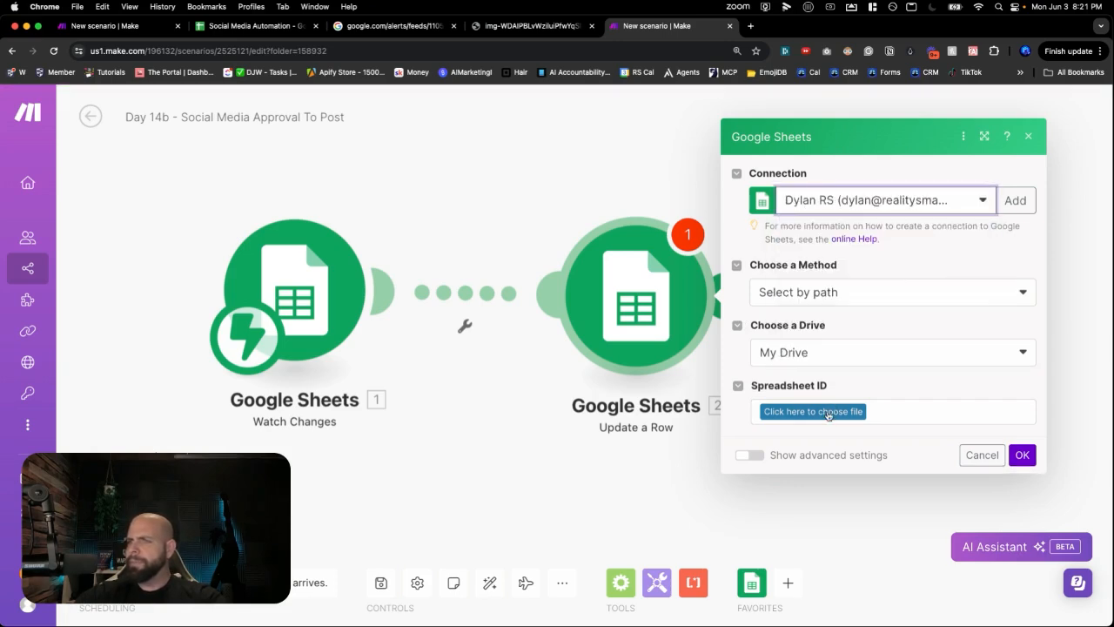
click(828, 412)
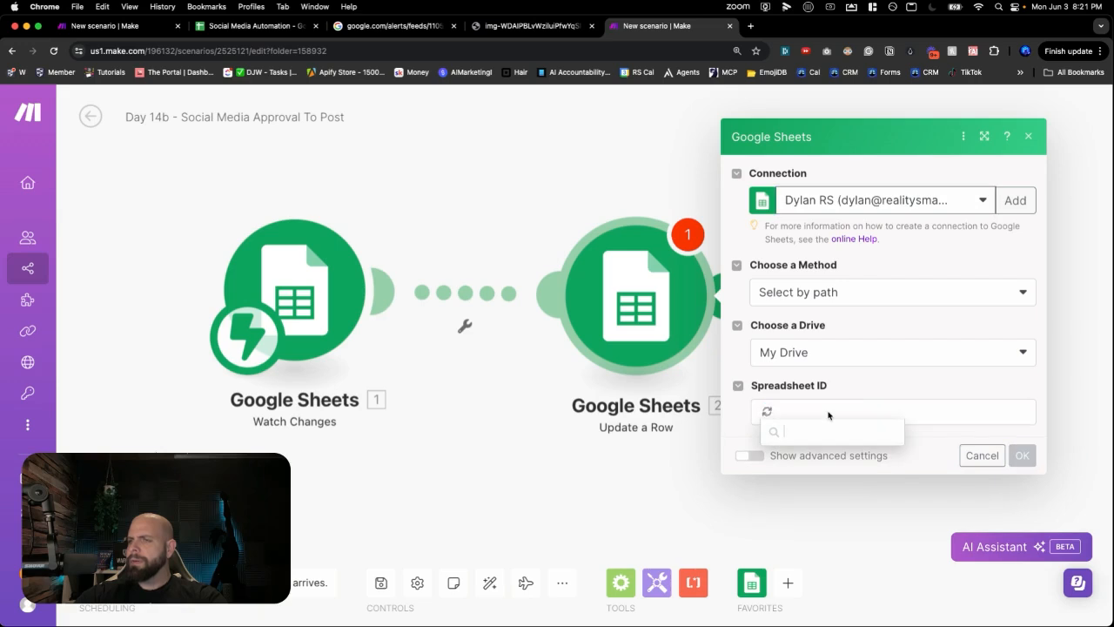
text(ai agen)
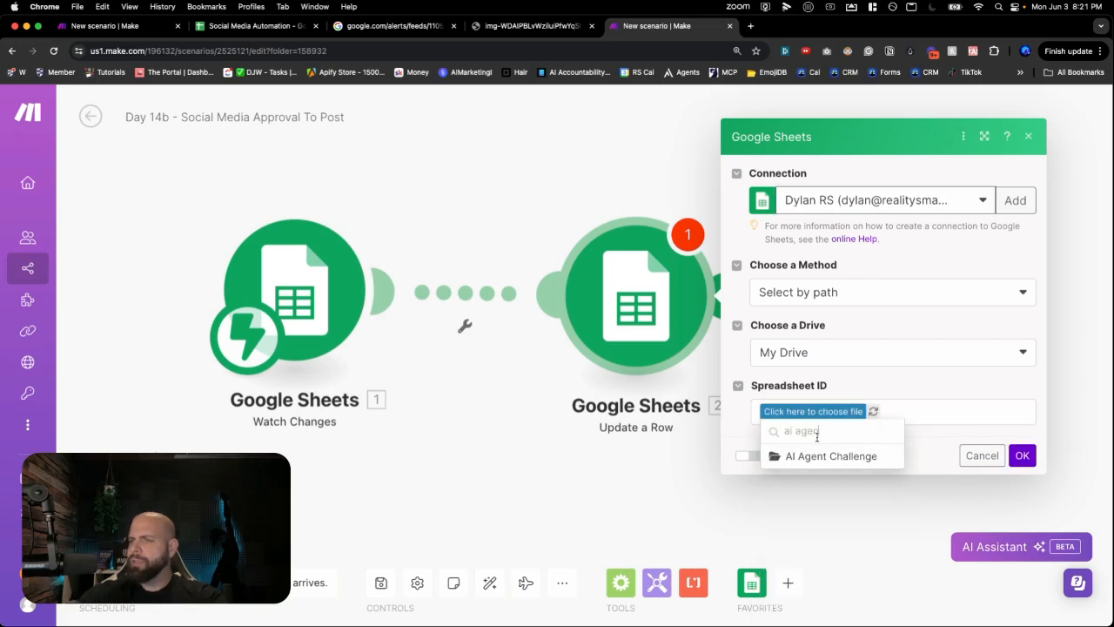
click(828, 456)
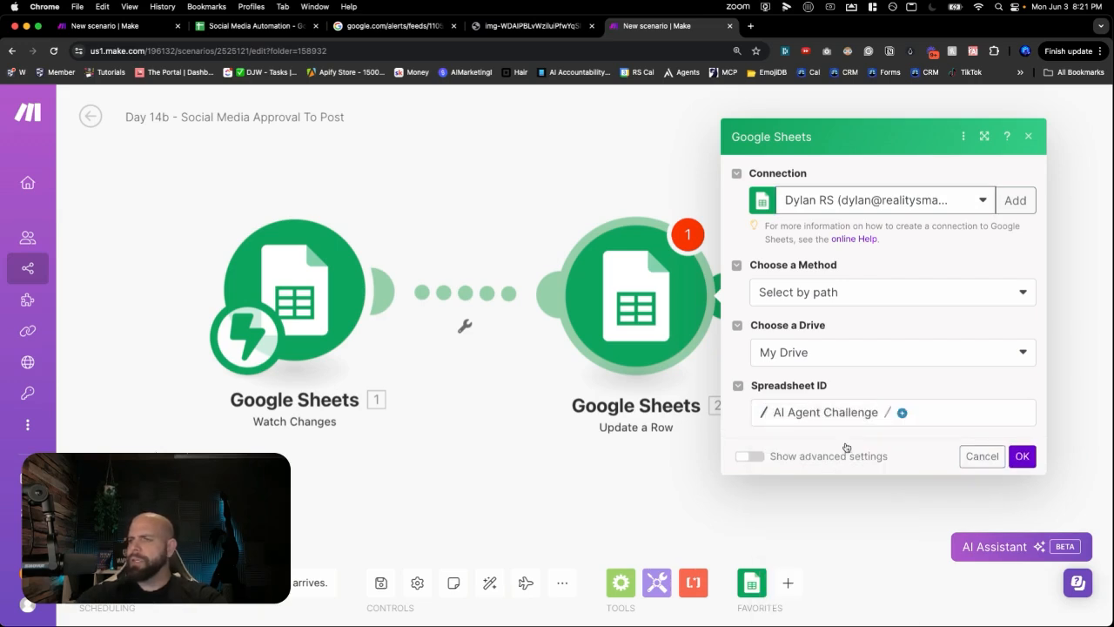
click(890, 411)
click(922, 445)
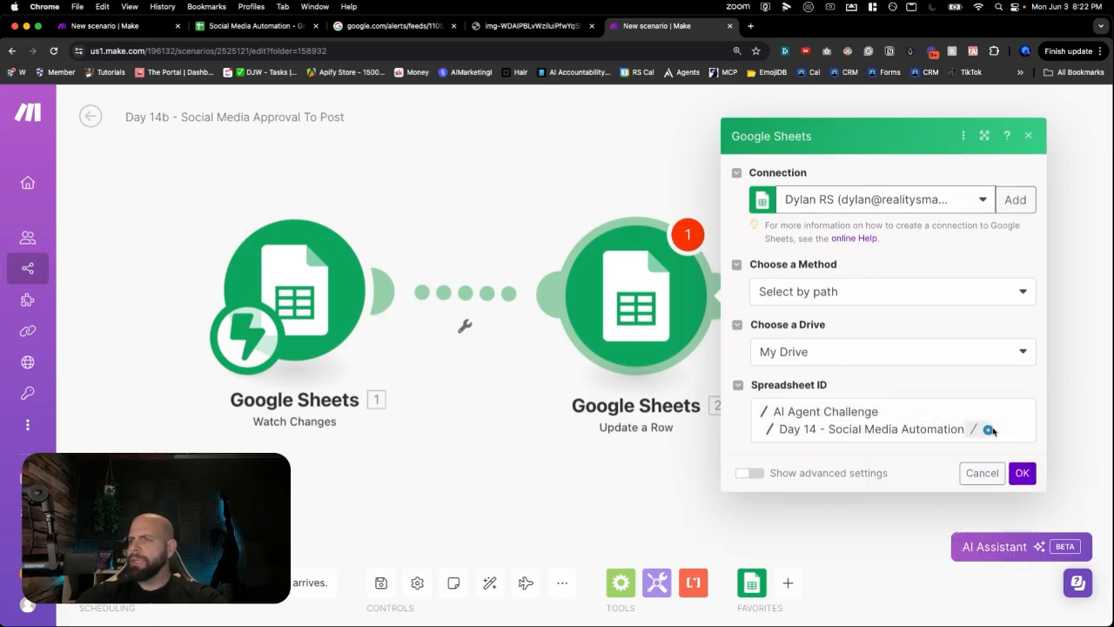
click(978, 423)
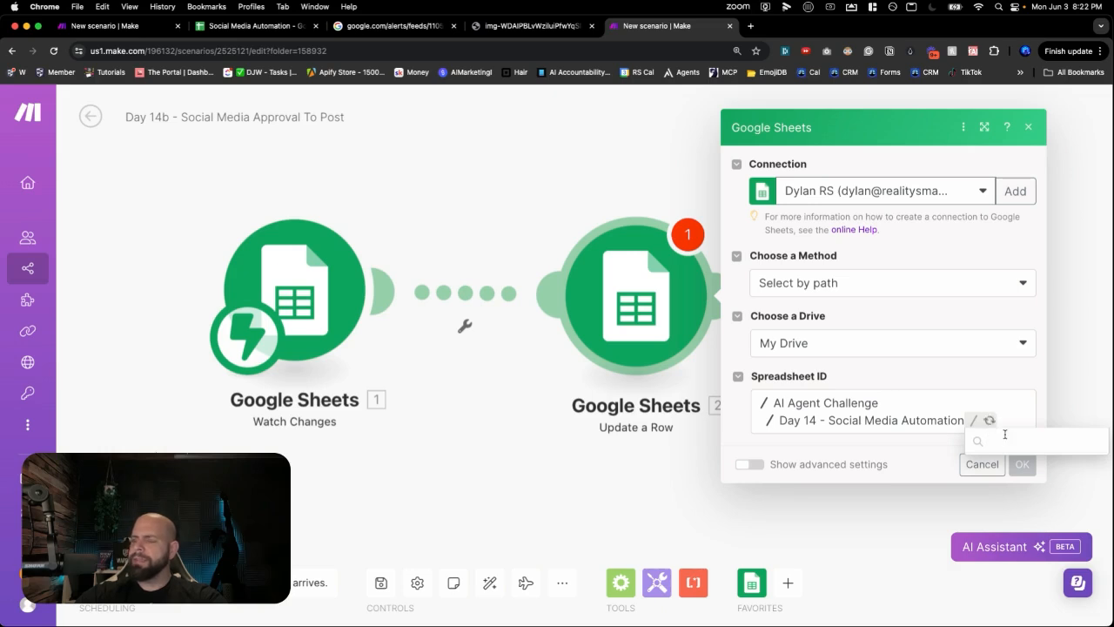
click(1015, 447)
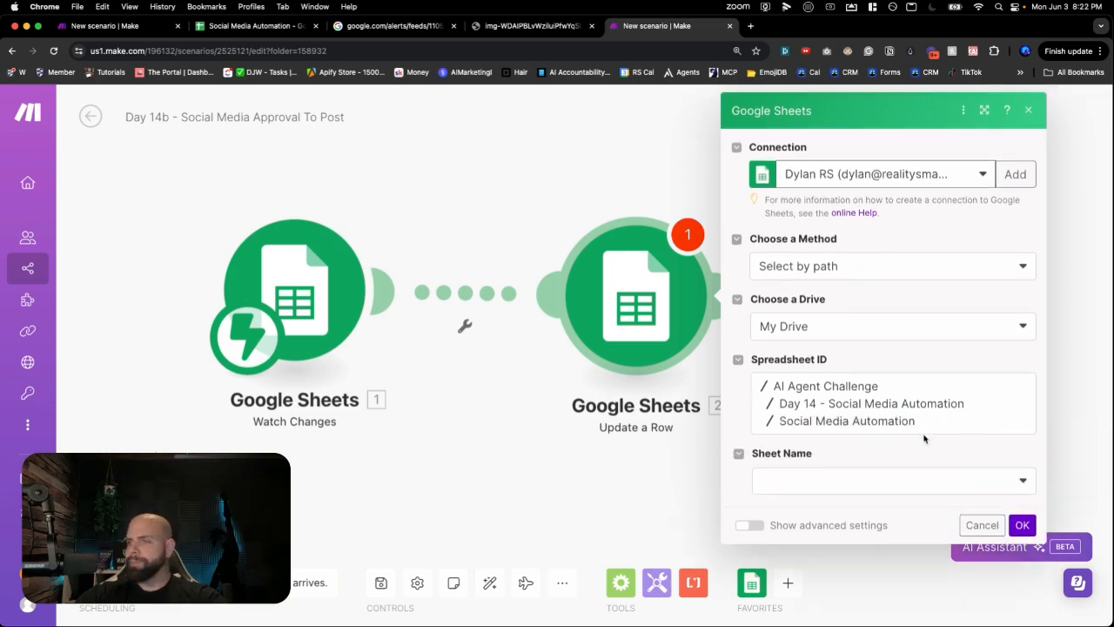
click(892, 476)
click(876, 481)
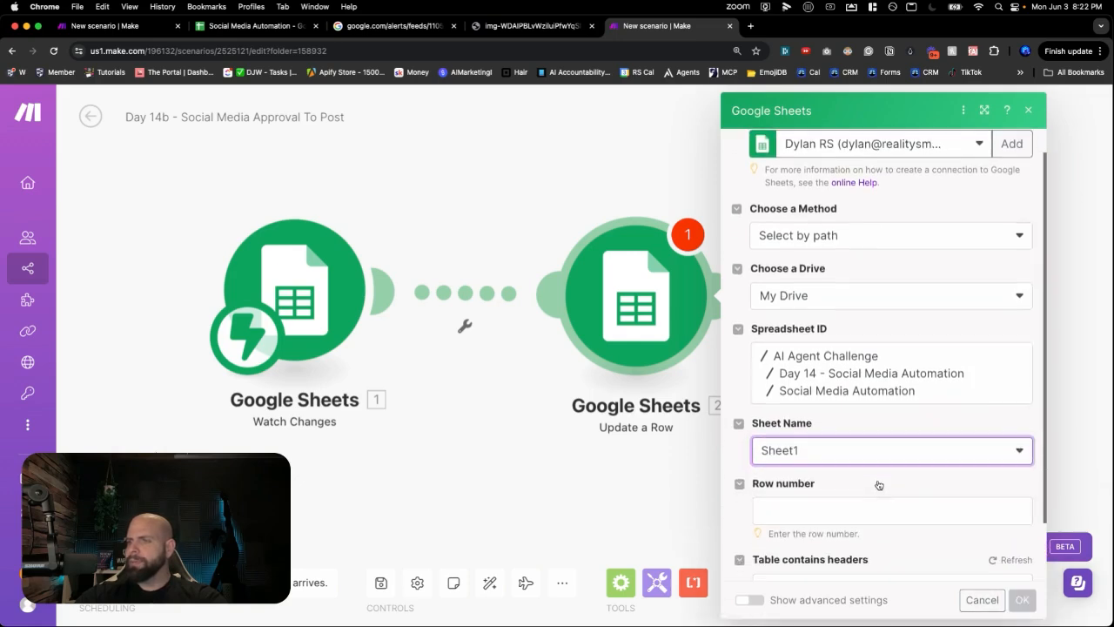
- Map 'Range: Row start' to Row number, set Posted (F) to Complete, and save
scroll(866, 486, down, 2)
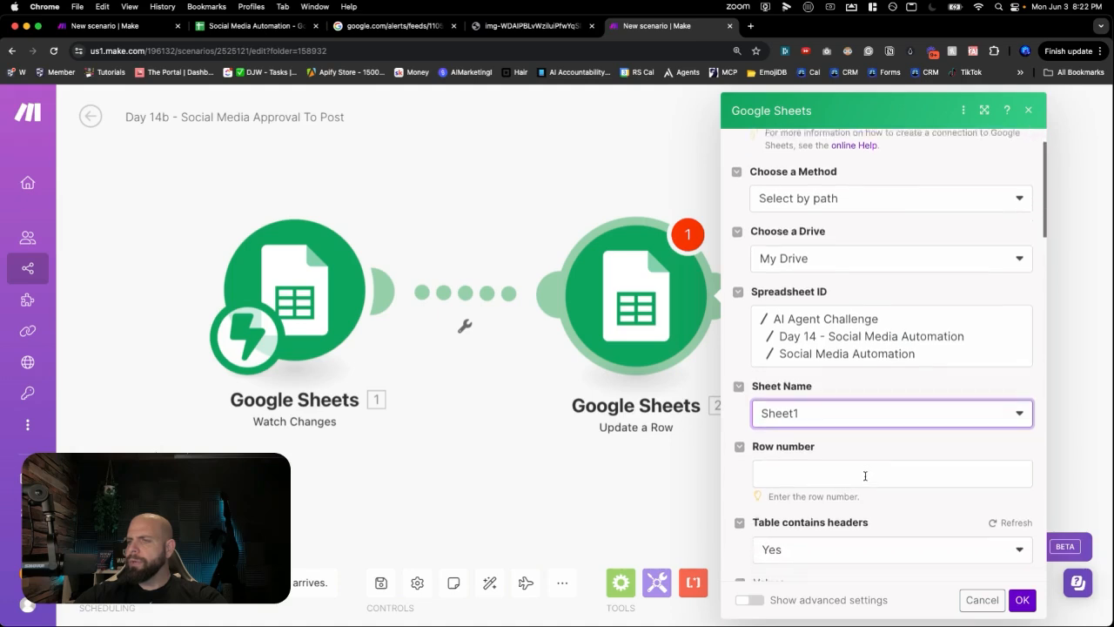
click(853, 451)
click(571, 449)
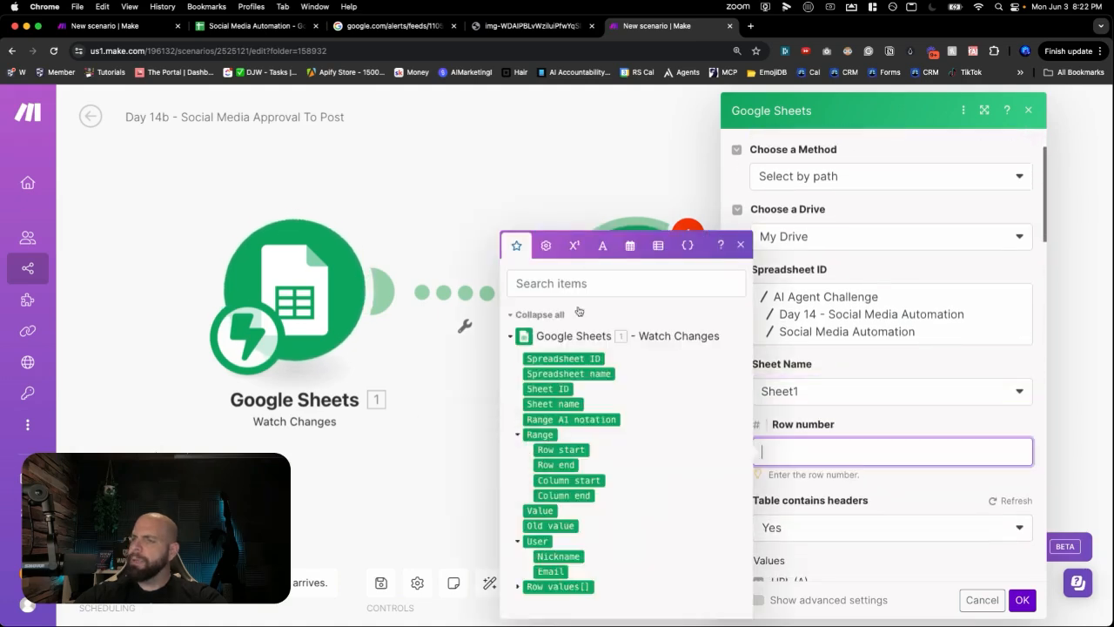
scroll(853, 455, down, 4)
scroll(853, 455, down, 3)
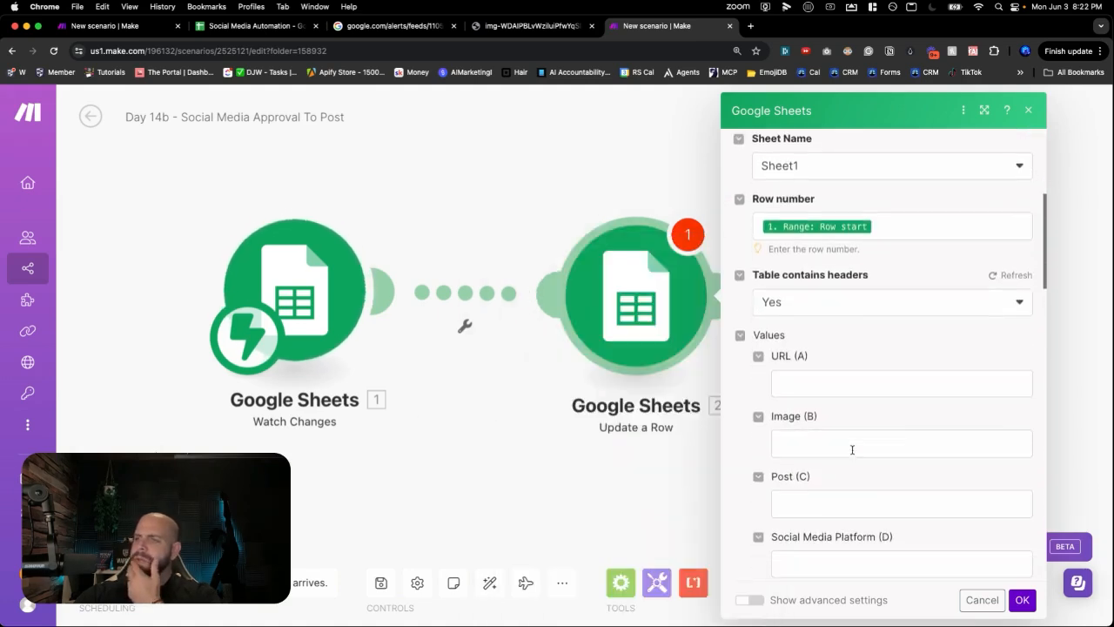
scroll(837, 496, down, 2)
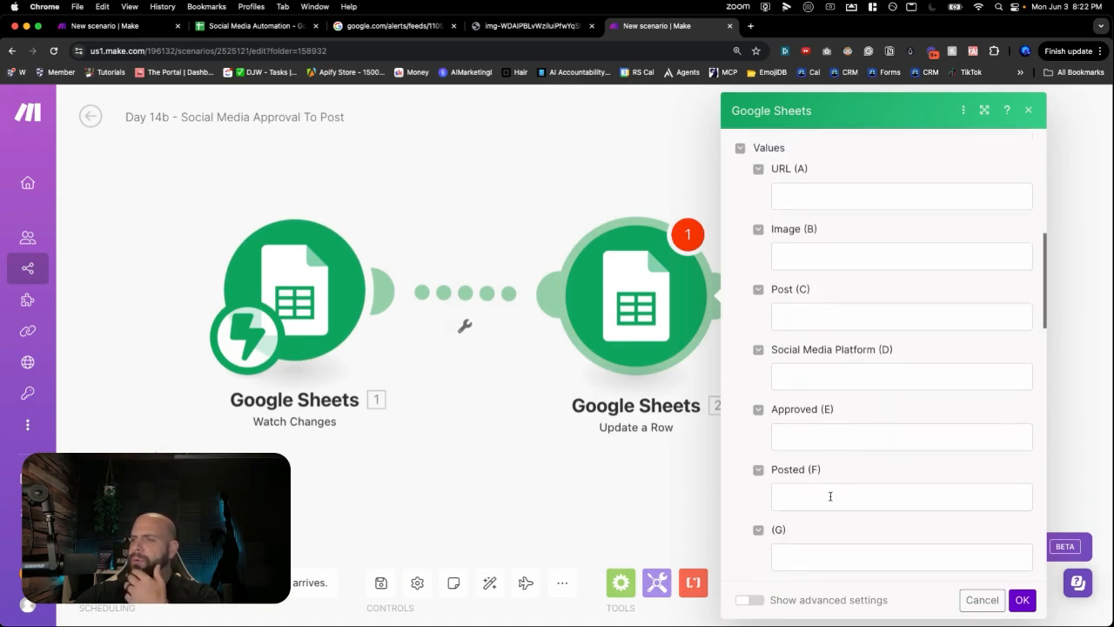
click(830, 496)
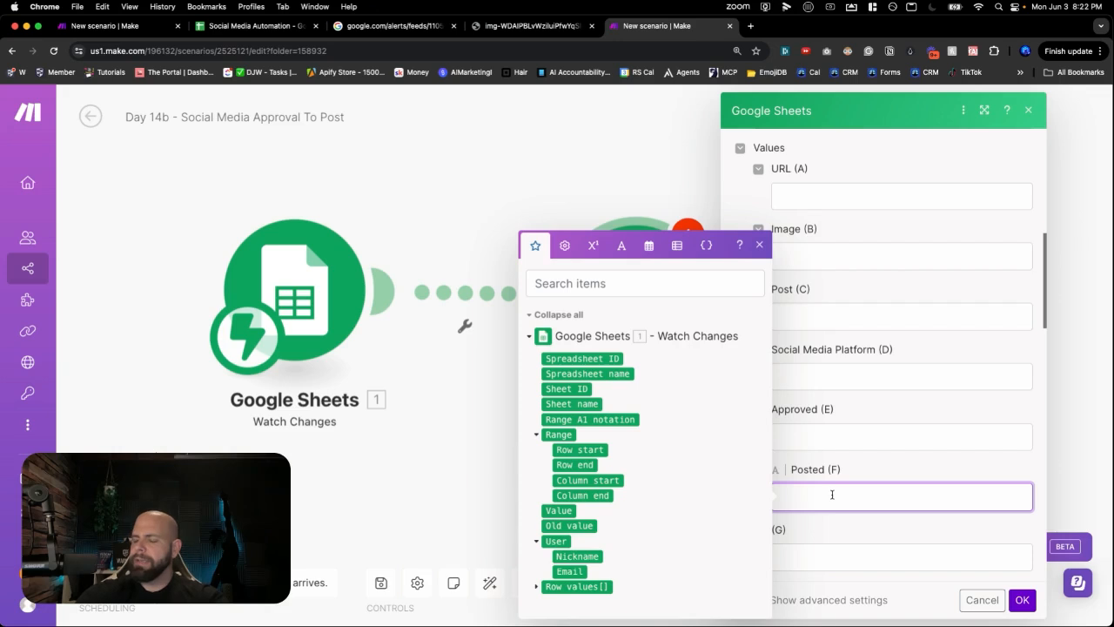
text(Complete)
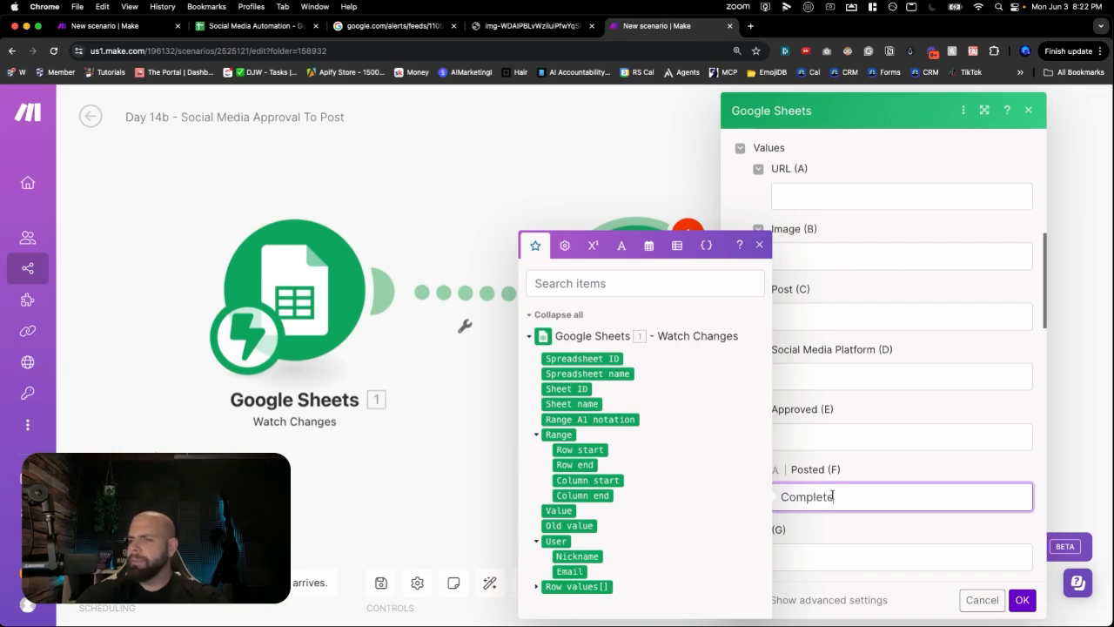
click(889, 480)
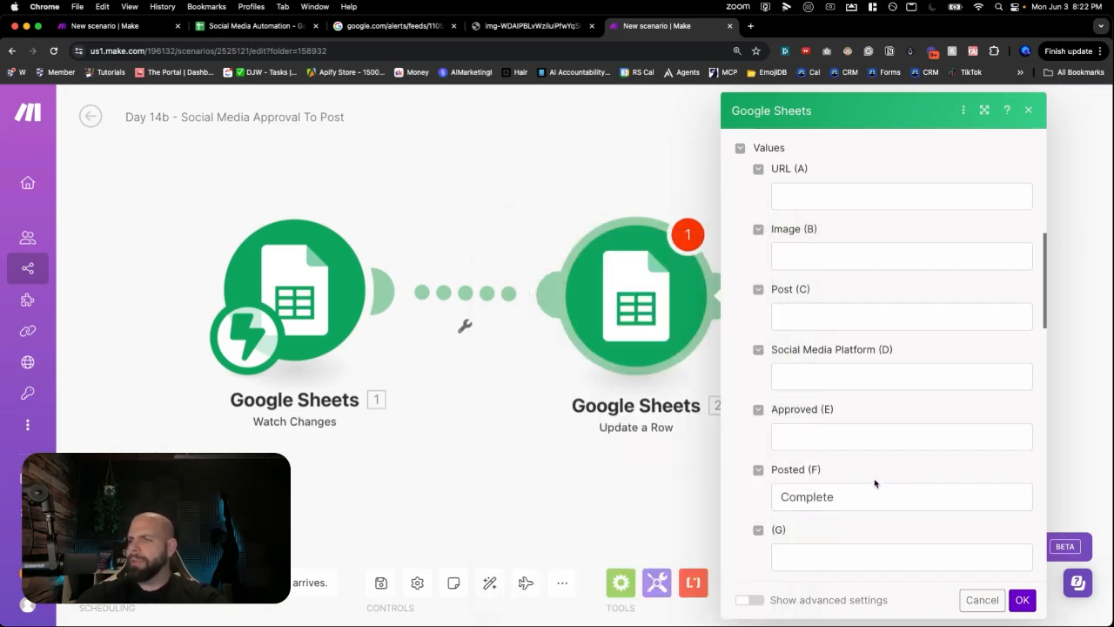
scroll(869, 424, up, 3)
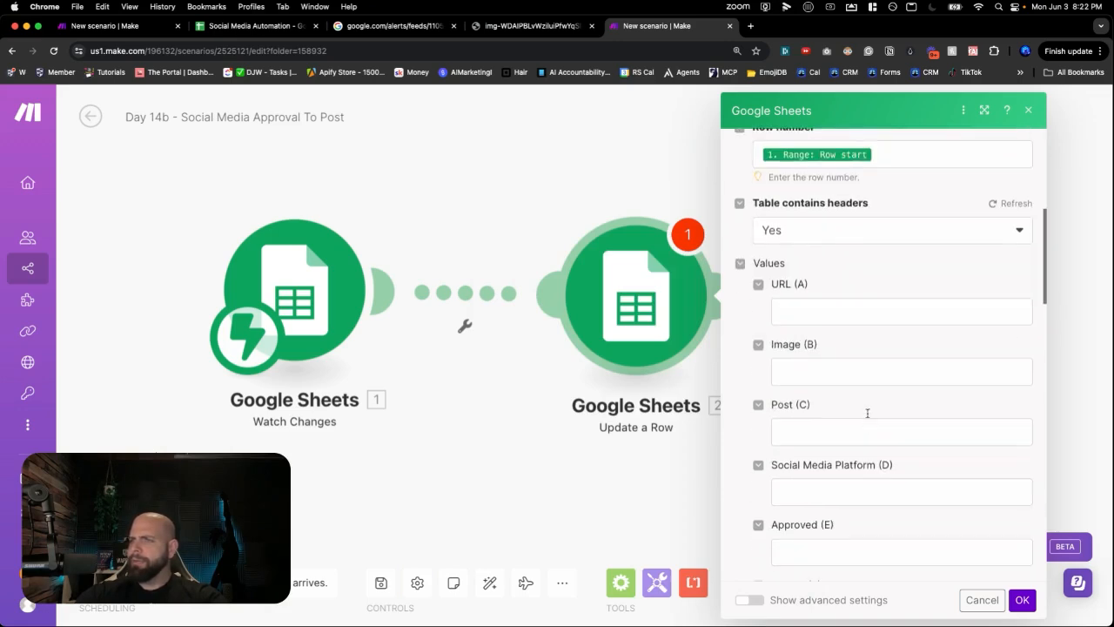
scroll(829, 359, down, 4)
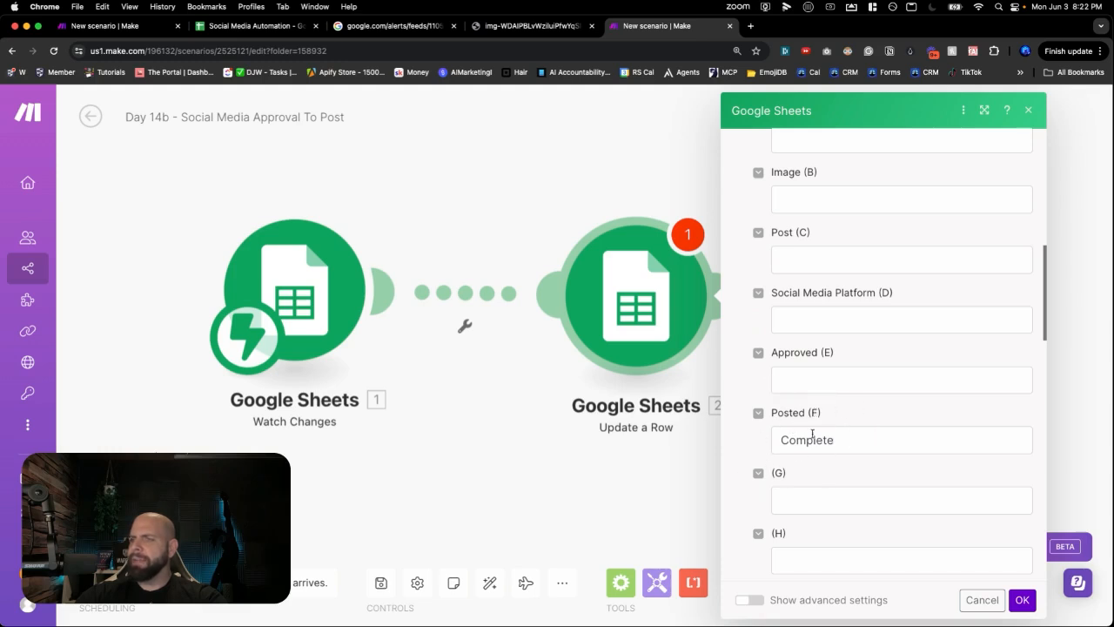
click(1022, 600)
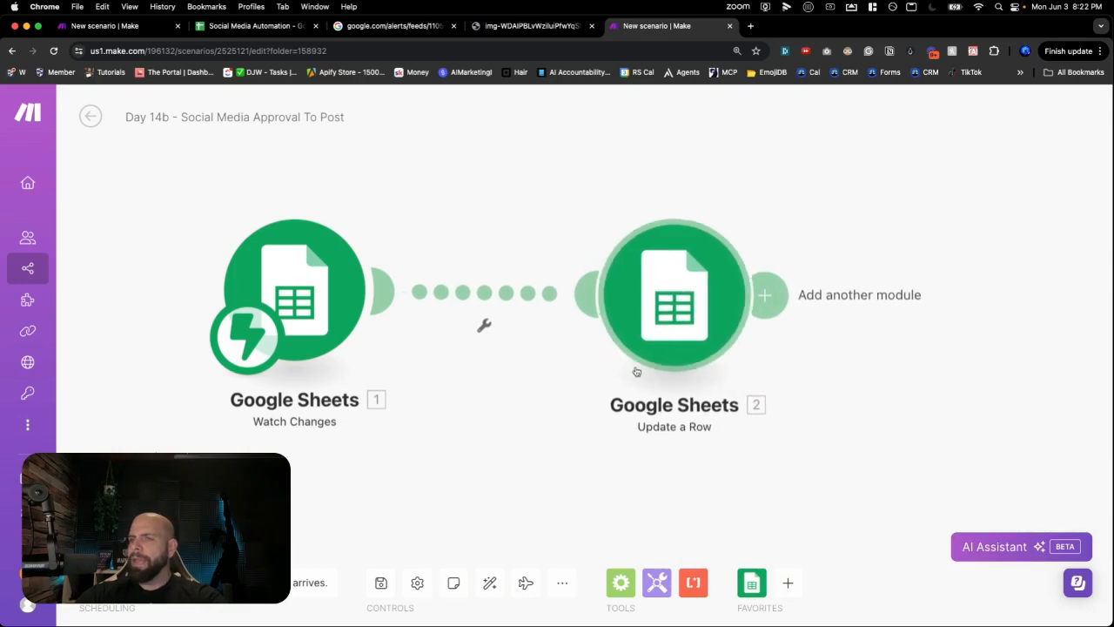
- Open the wrench options on the link between Watch Changes and Update a Row
click(484, 327)
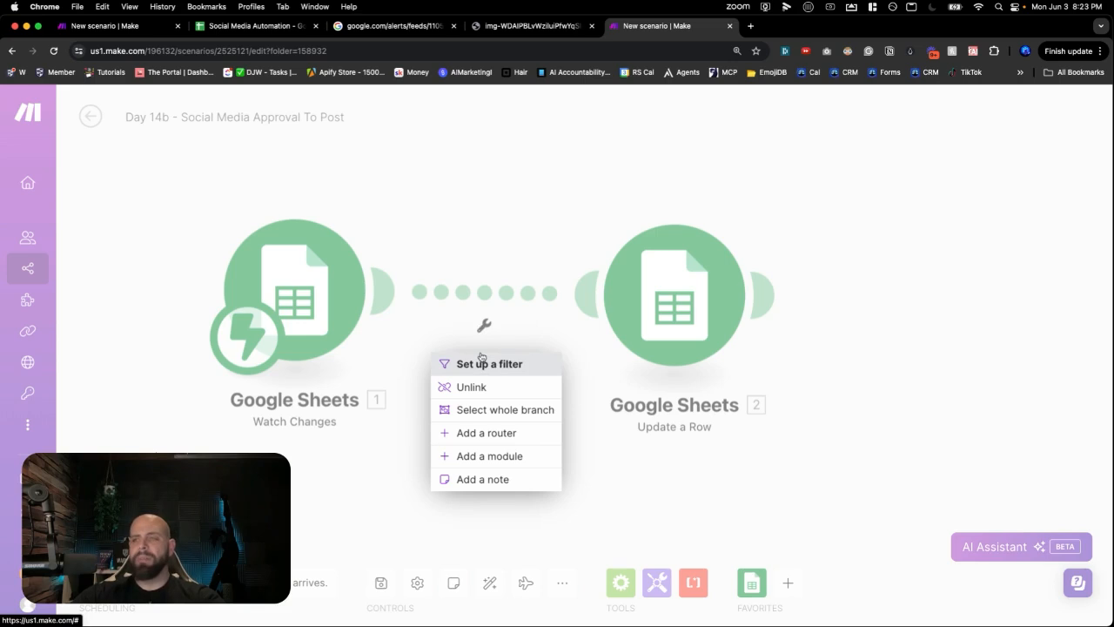
click(255, 33)
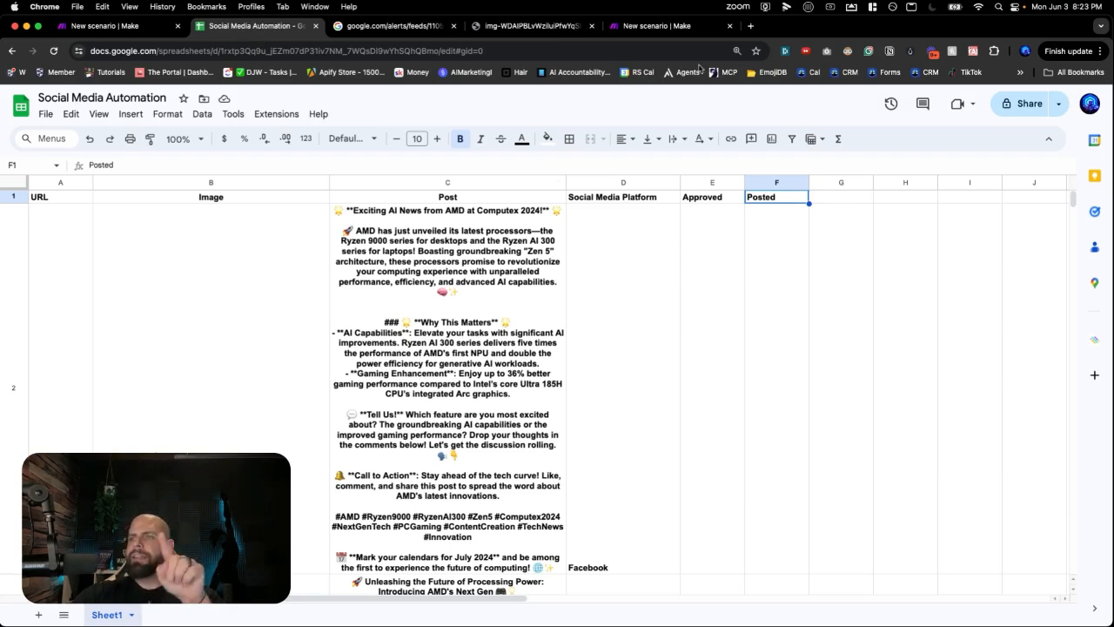
click(657, 25)
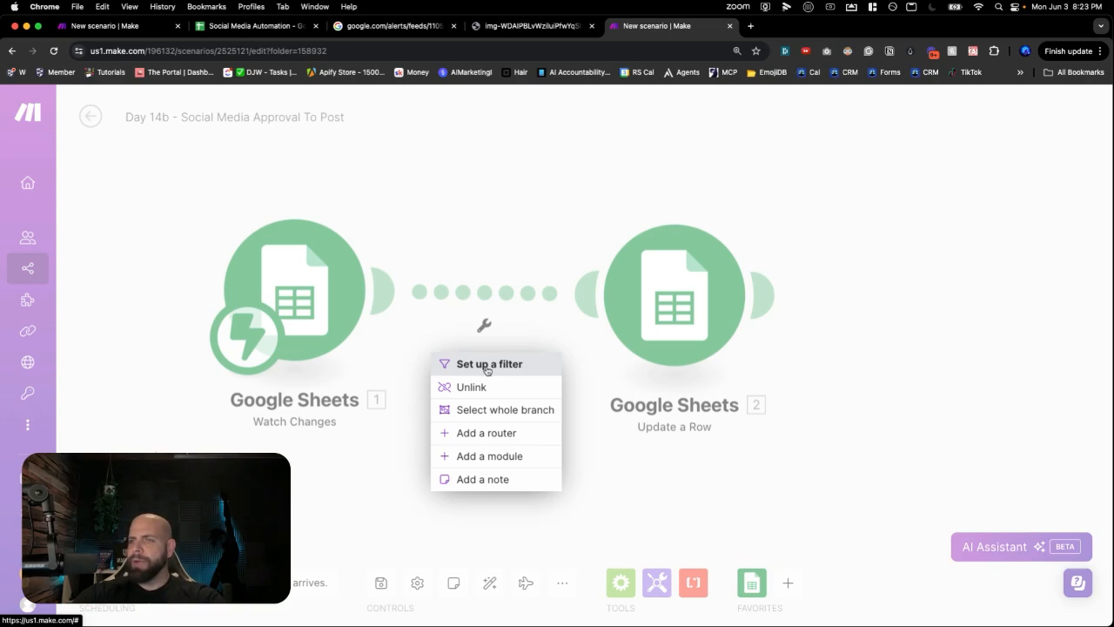
- Create a filter labelled Approved Post with condition 1. Value Equal to y
click(487, 370)
click(574, 233)
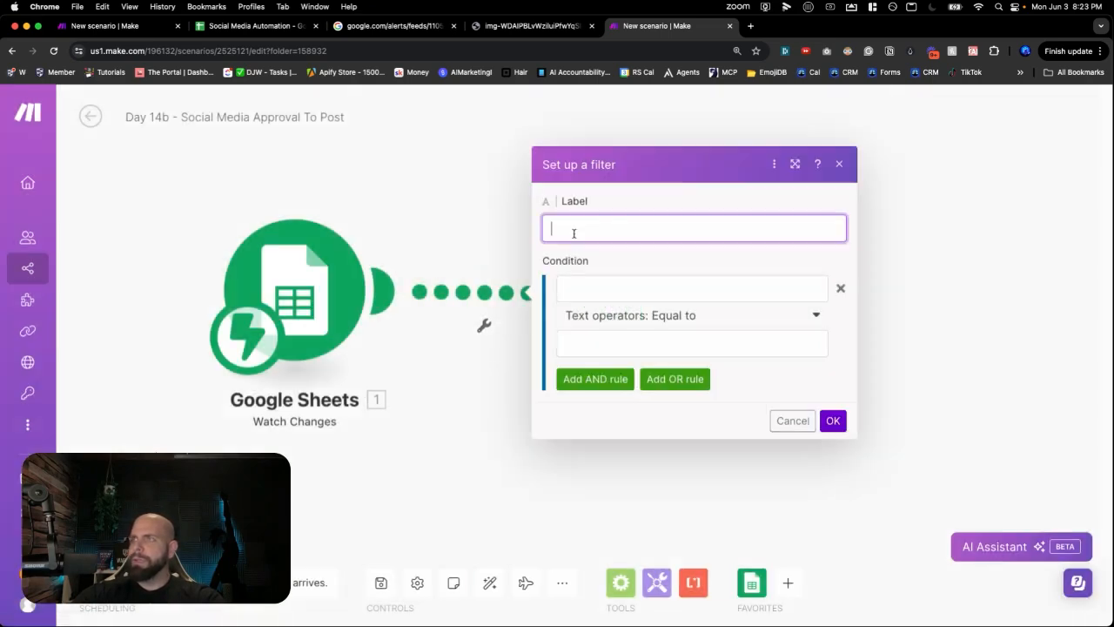
text(Approved Post)
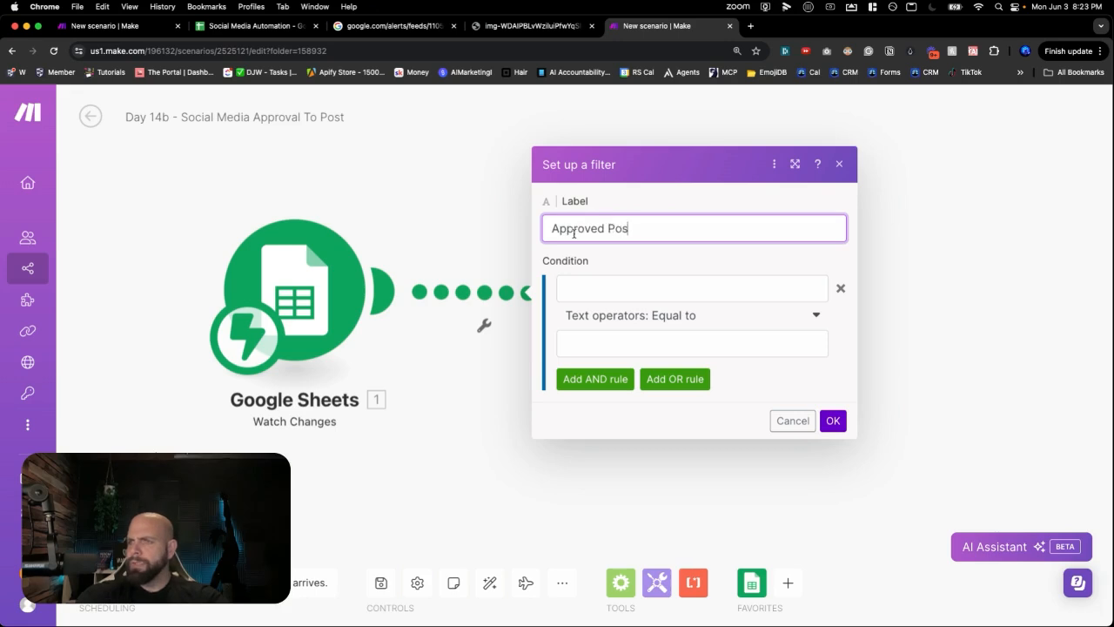
click(618, 288)
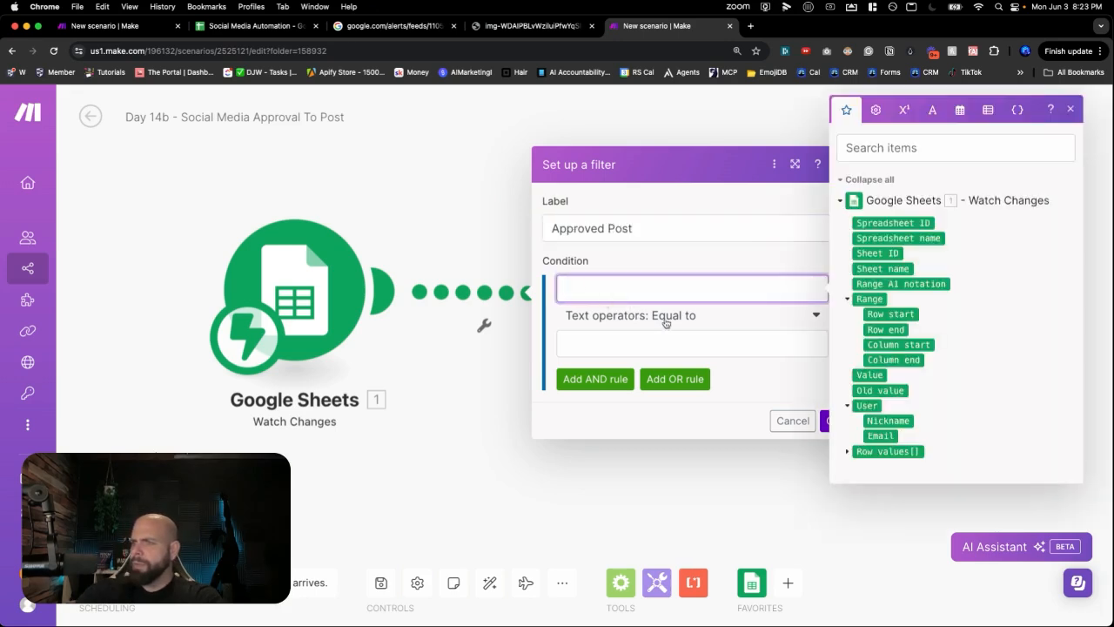
click(871, 375)
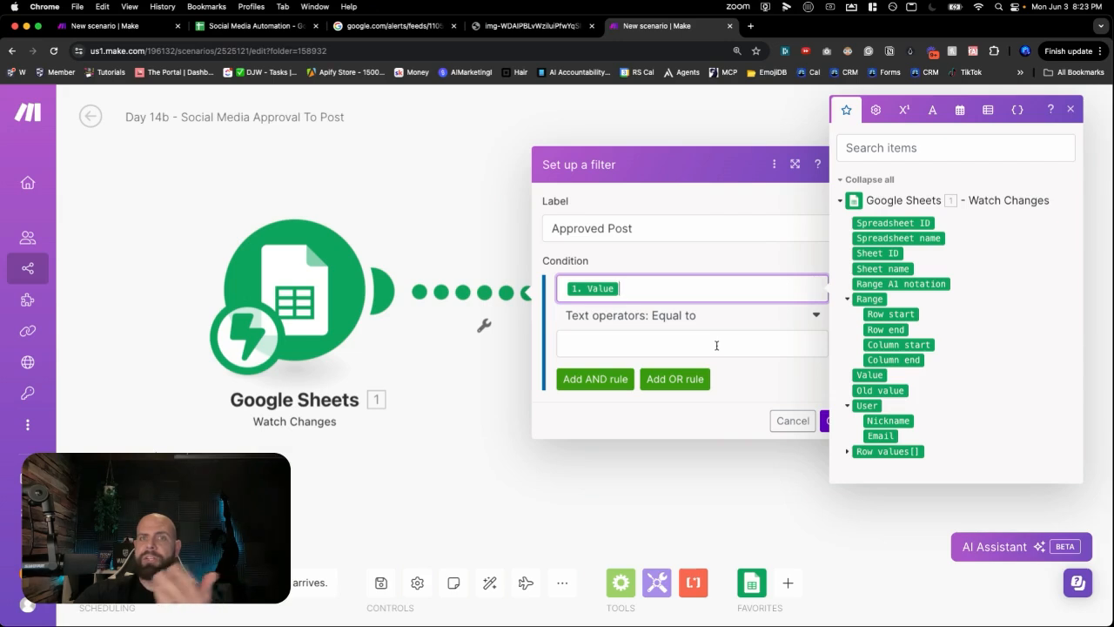
click(715, 345)
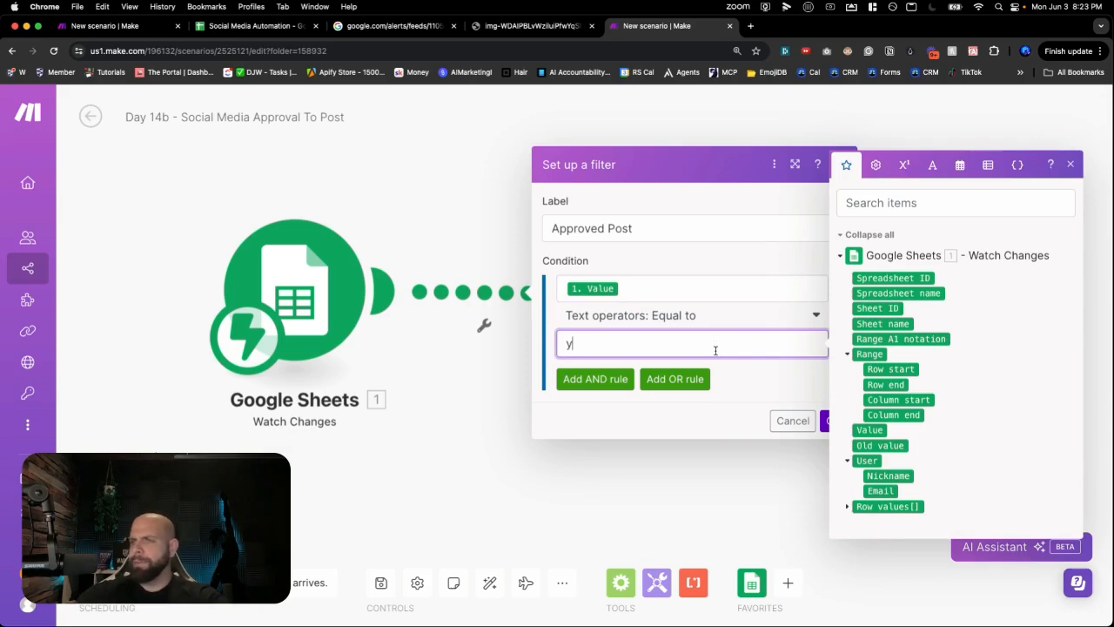
click(683, 320)
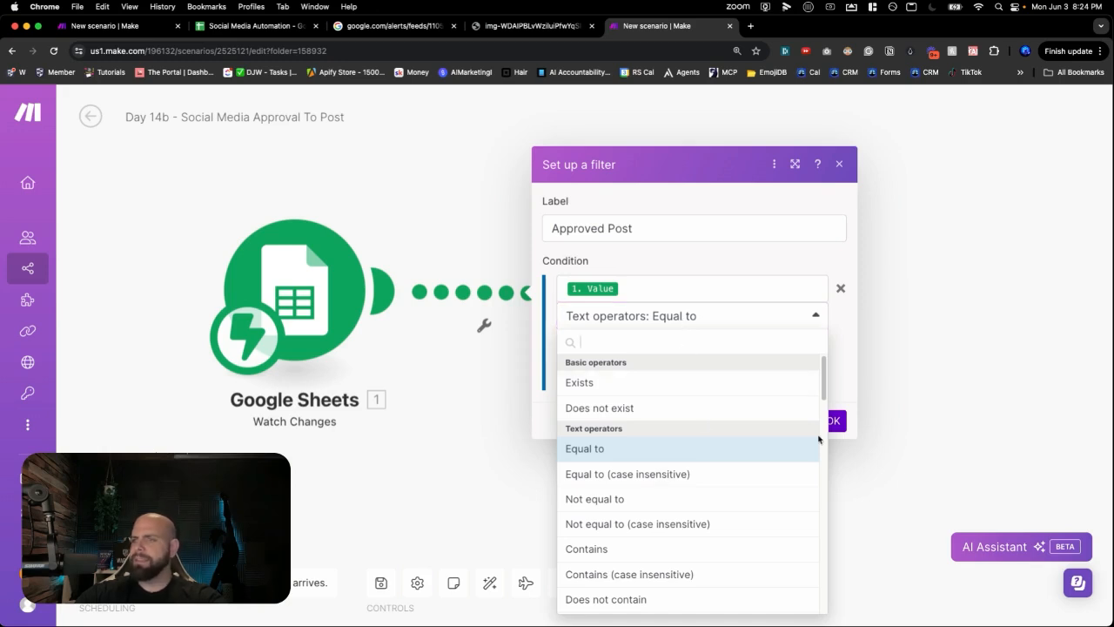
click(838, 393)
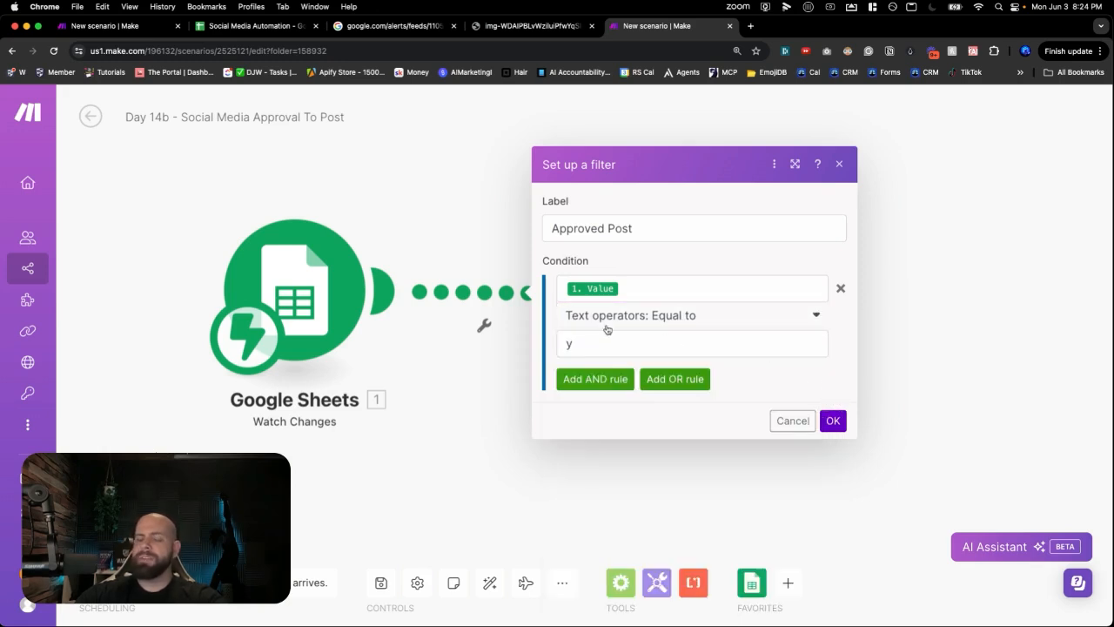
click(834, 422)
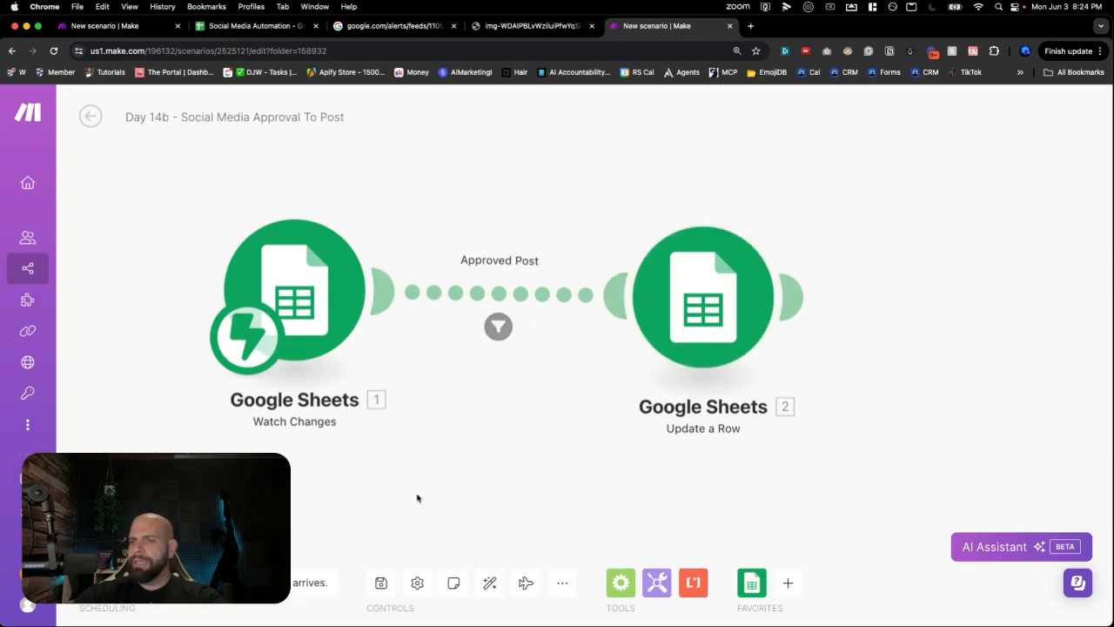
- Save the scenario and run it once to watch for changes
click(380, 583)
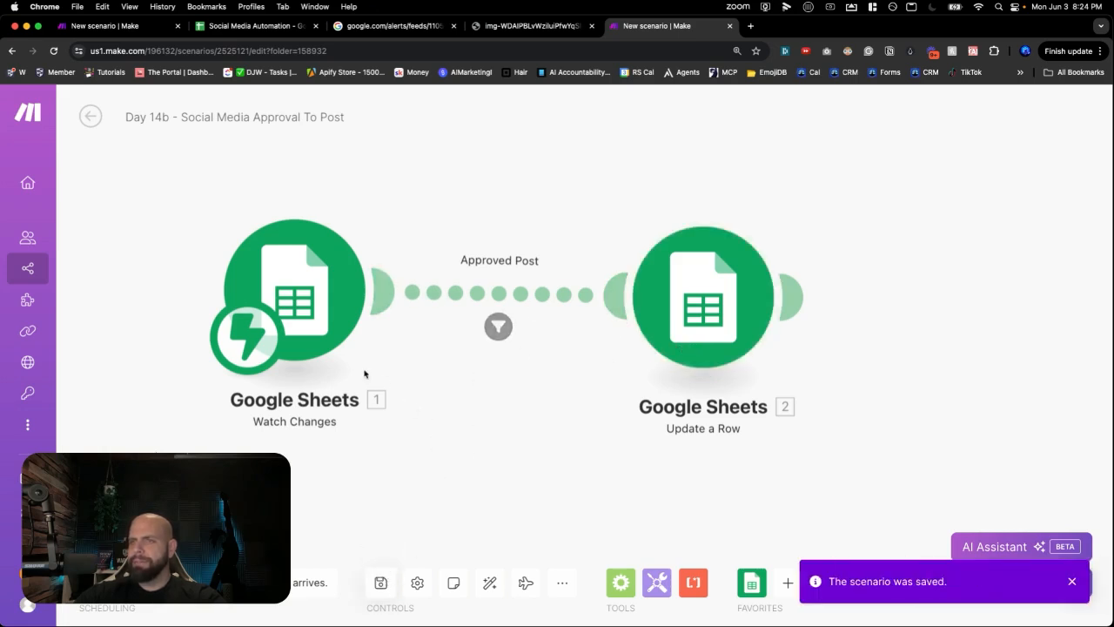
click(101, 540)
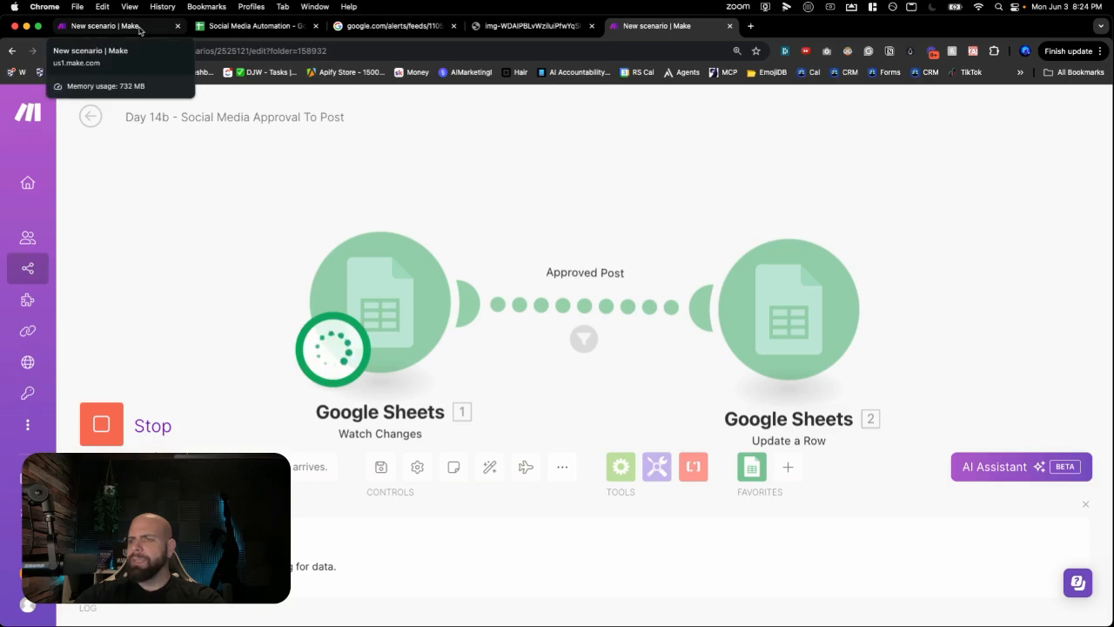
click(240, 27)
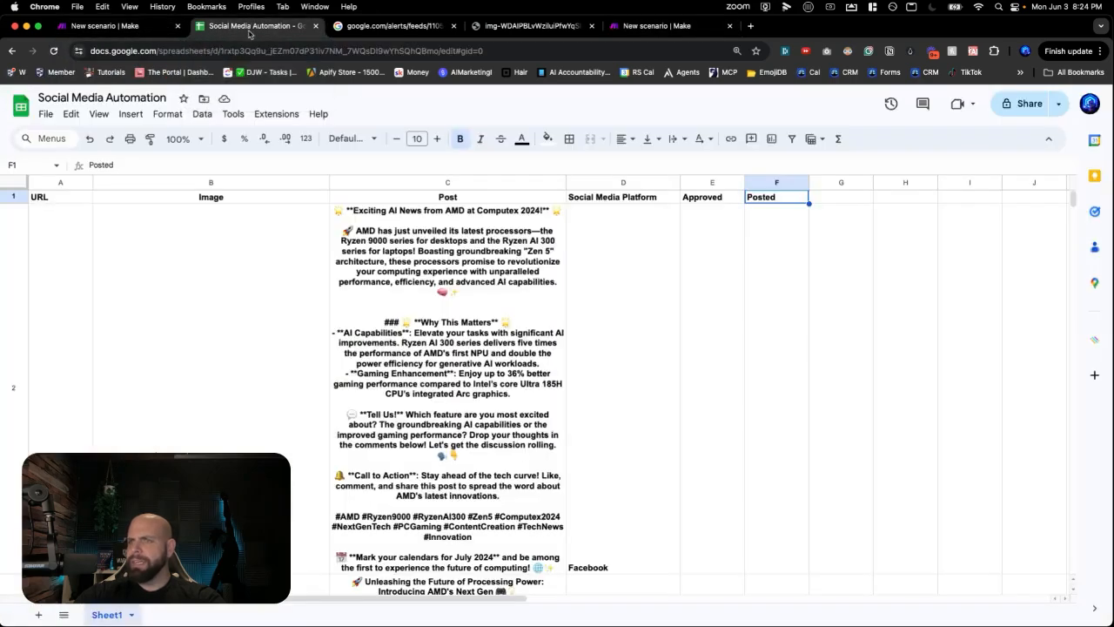
- Remove 'This' from the Why This Matters heading in cell C2
click(635, 361)
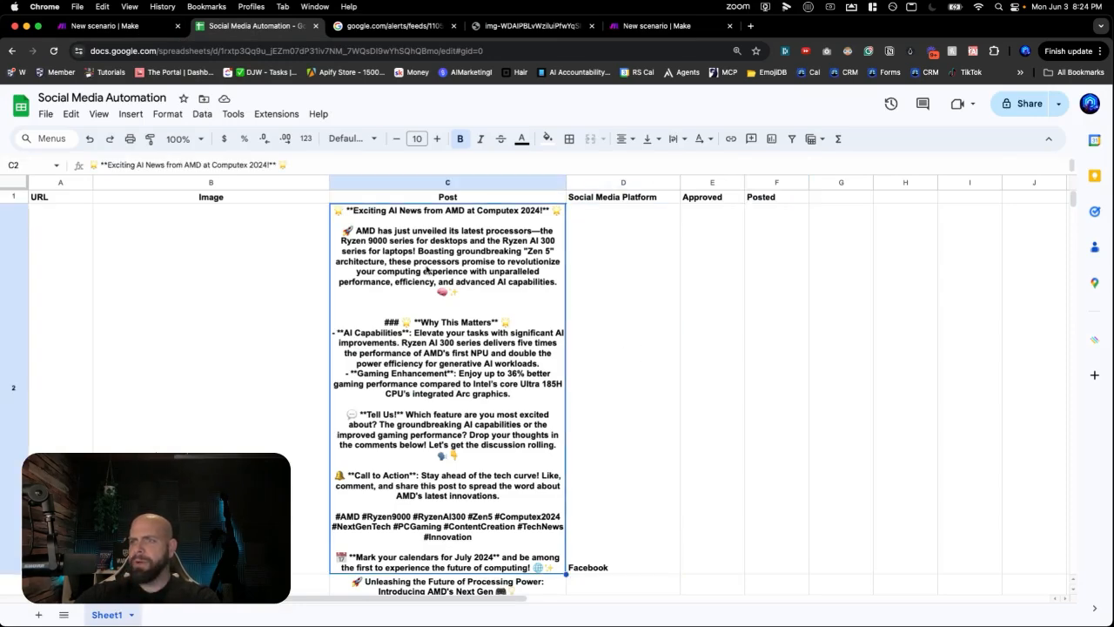
double_click(426, 269)
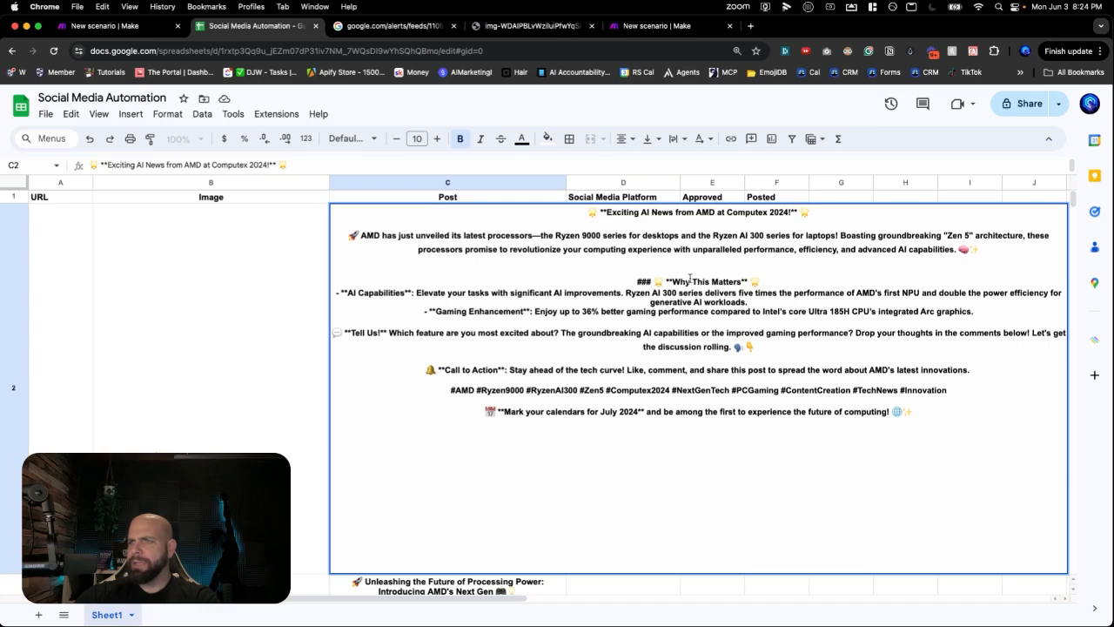
double_click(700, 281)
key(BackSpace)
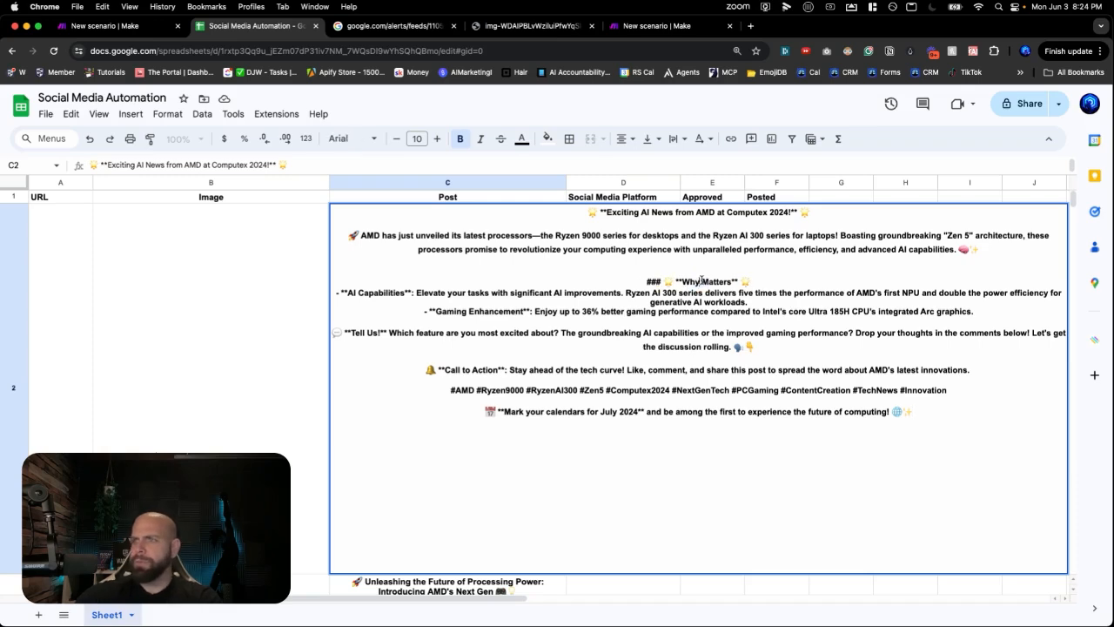
click(310, 381)
click(461, 419)
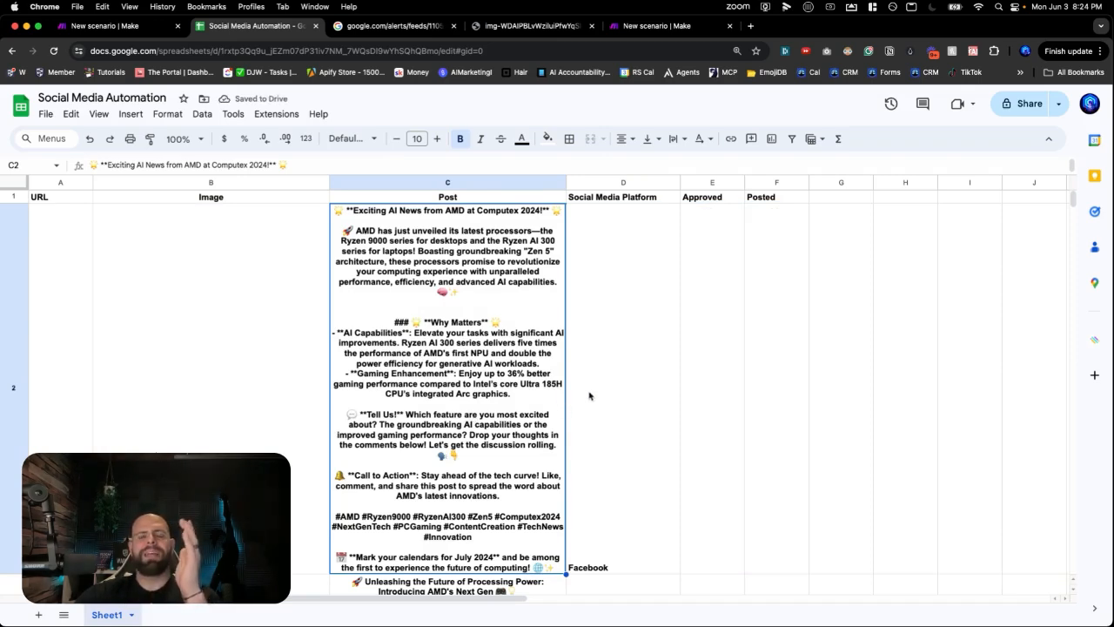
- Enter y in Approved cell E2 and return to Make
click(718, 387)
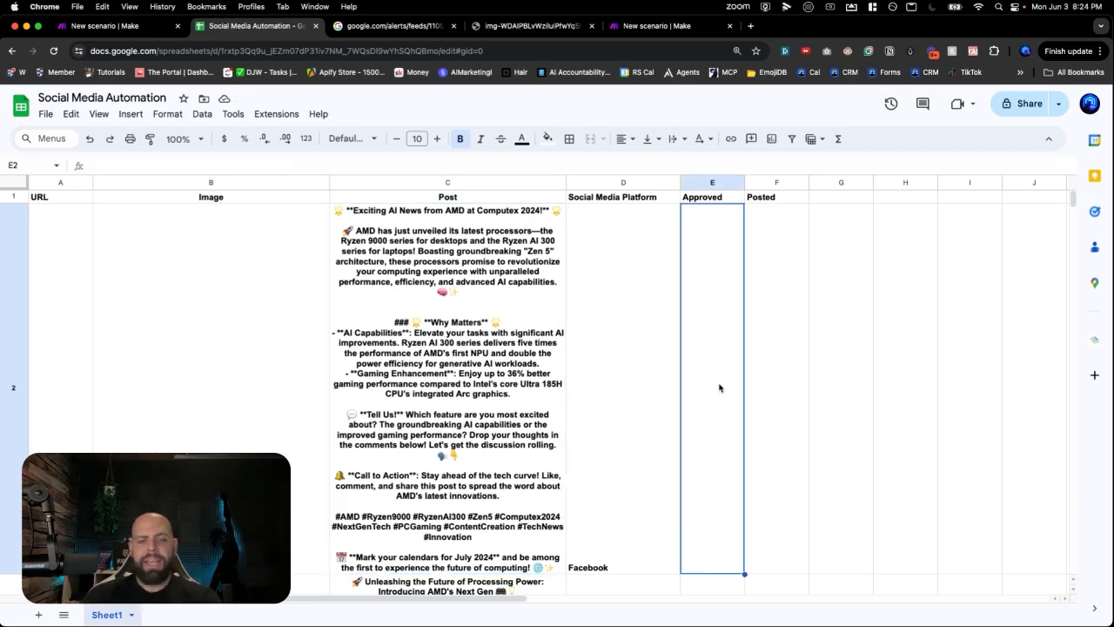
text(y)
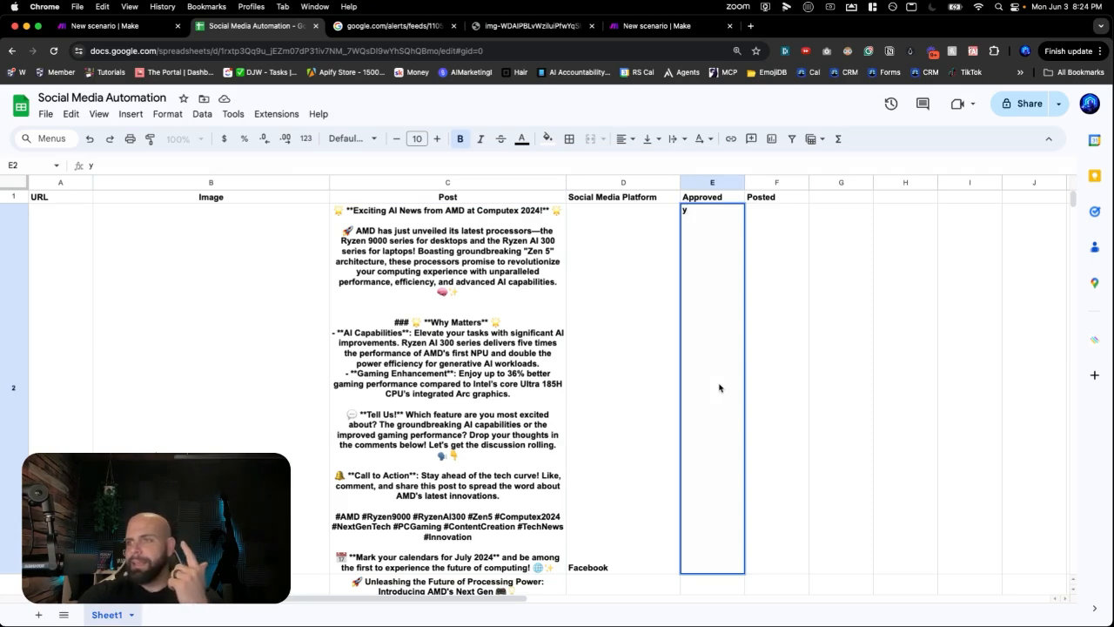
key(Return)
scroll(659, 320, up, 3)
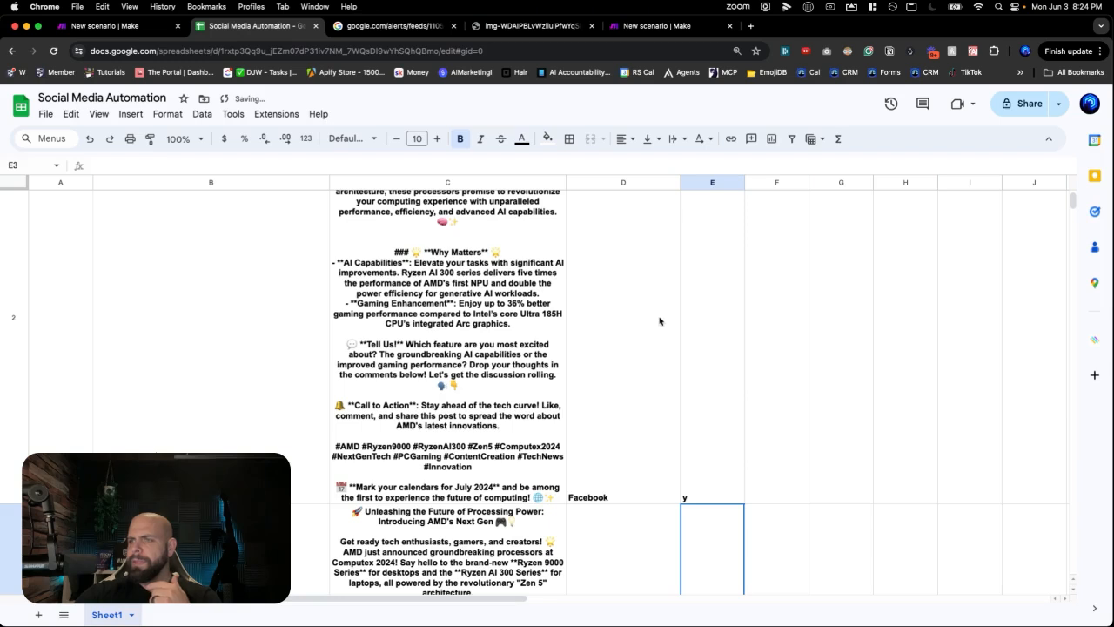
click(641, 29)
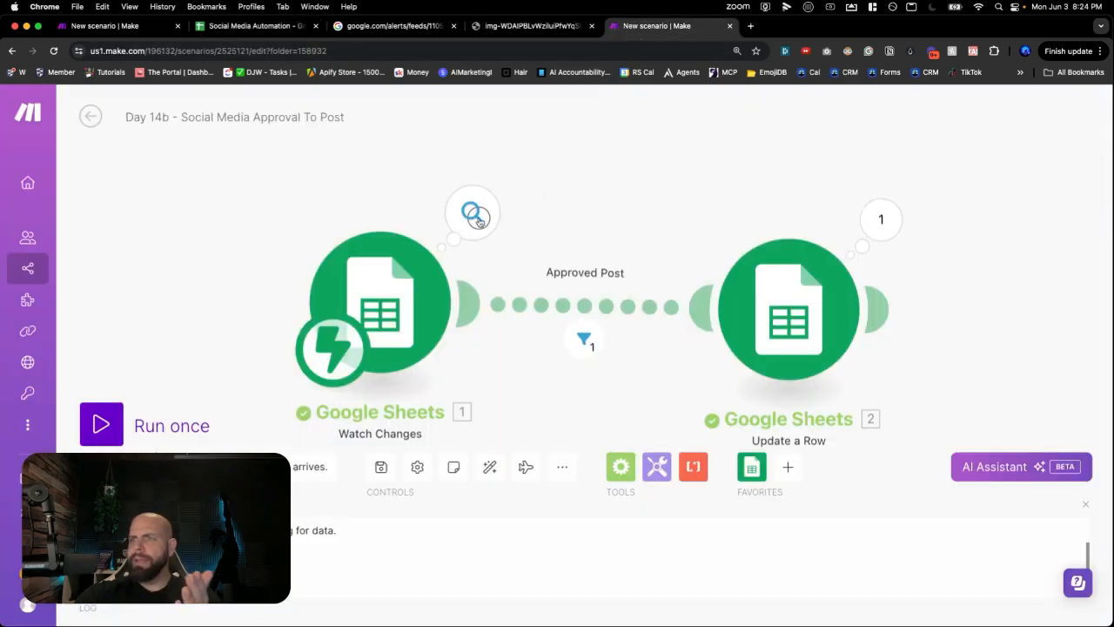
- Inspect the Watch Changes output value y and the Approved Post filter's equals-y check
click(478, 222)
drag(574, 312, 613, 316)
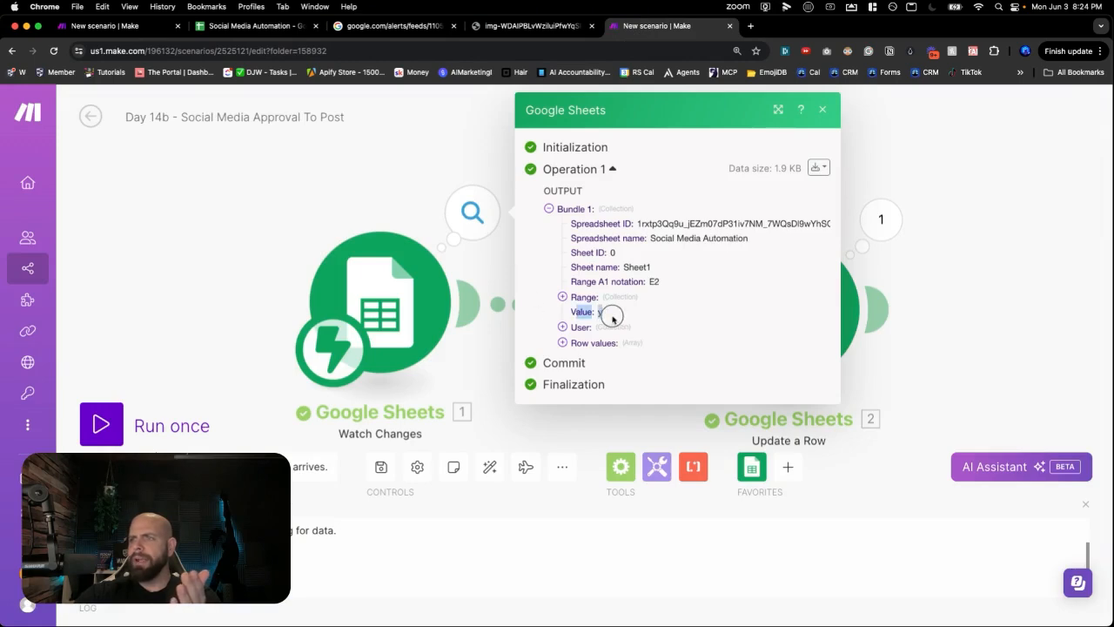
click(440, 253)
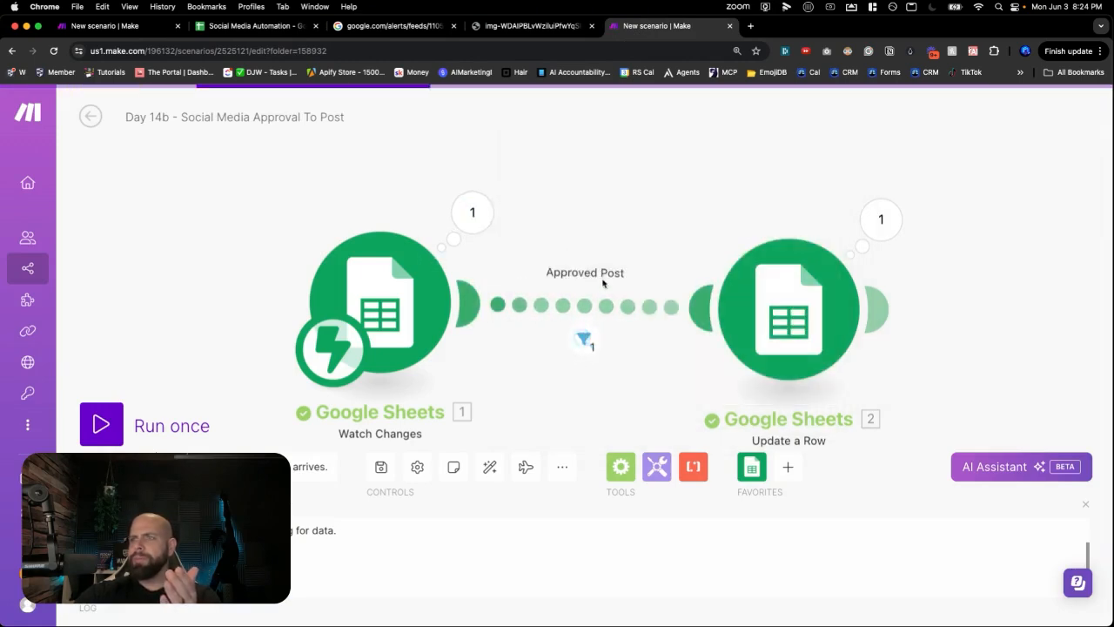
click(590, 348)
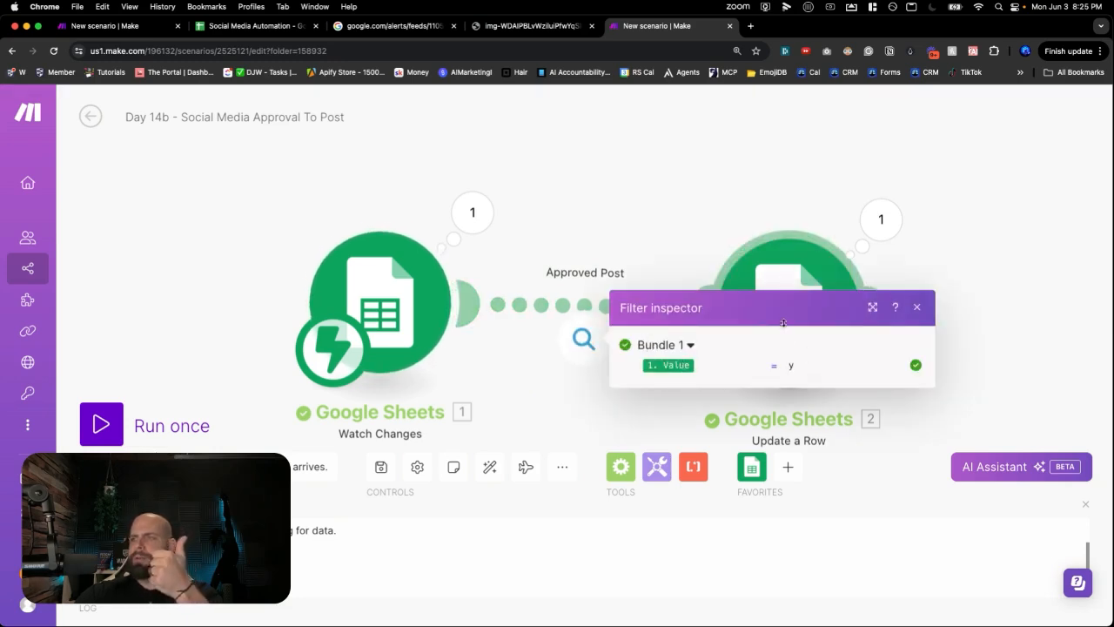
drag(771, 365, 798, 366)
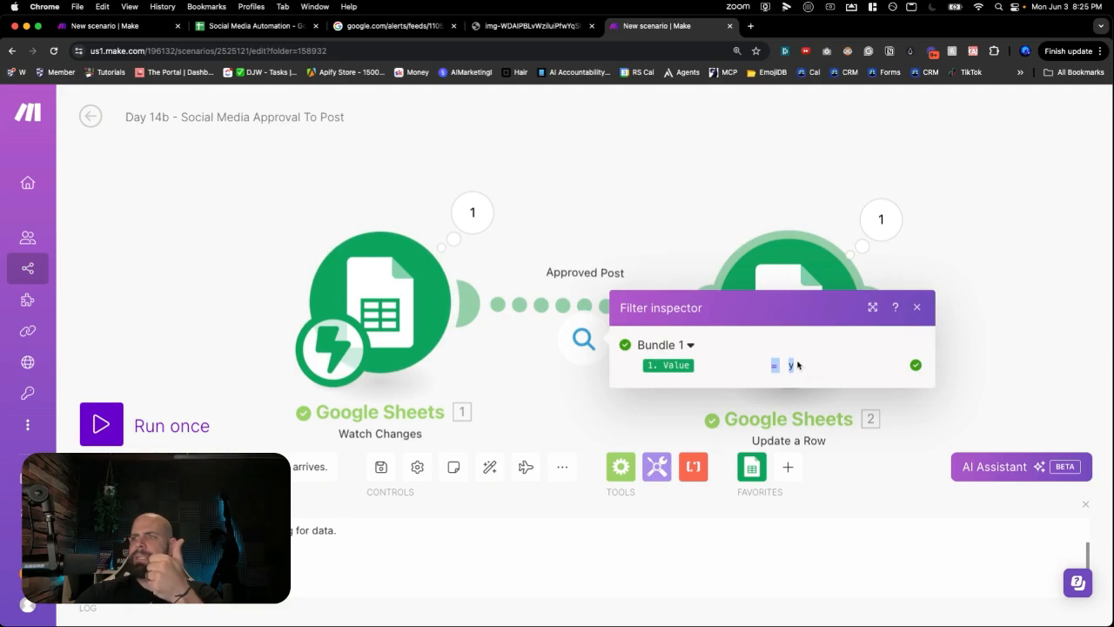
click(706, 186)
- Check Update a Row's output for row 2, then view Complete in cell F2
click(877, 224)
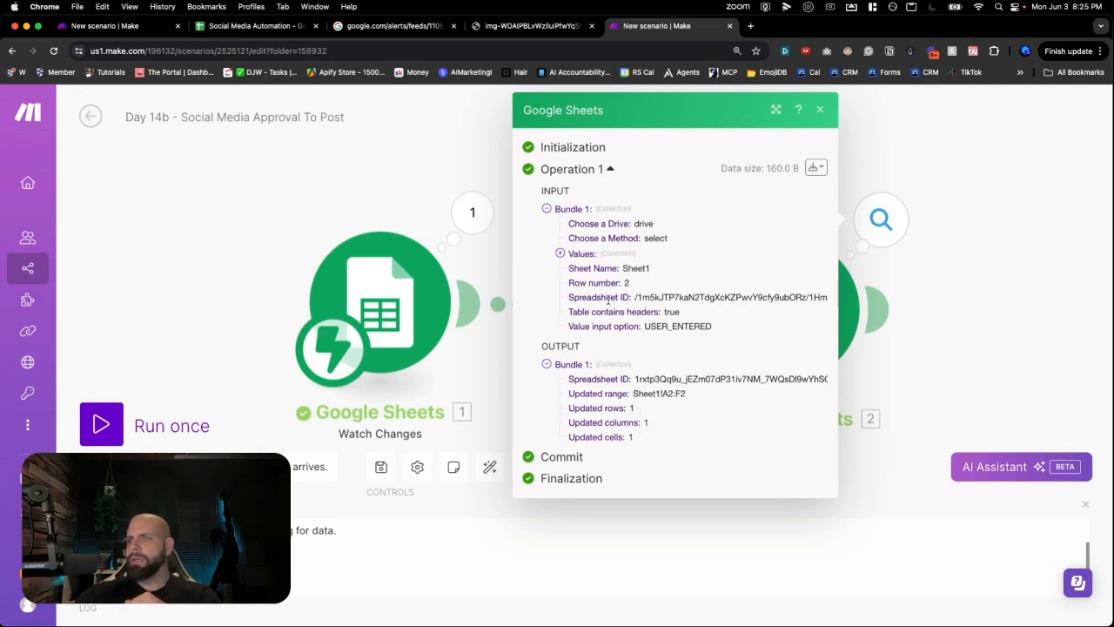
drag(610, 284, 647, 282)
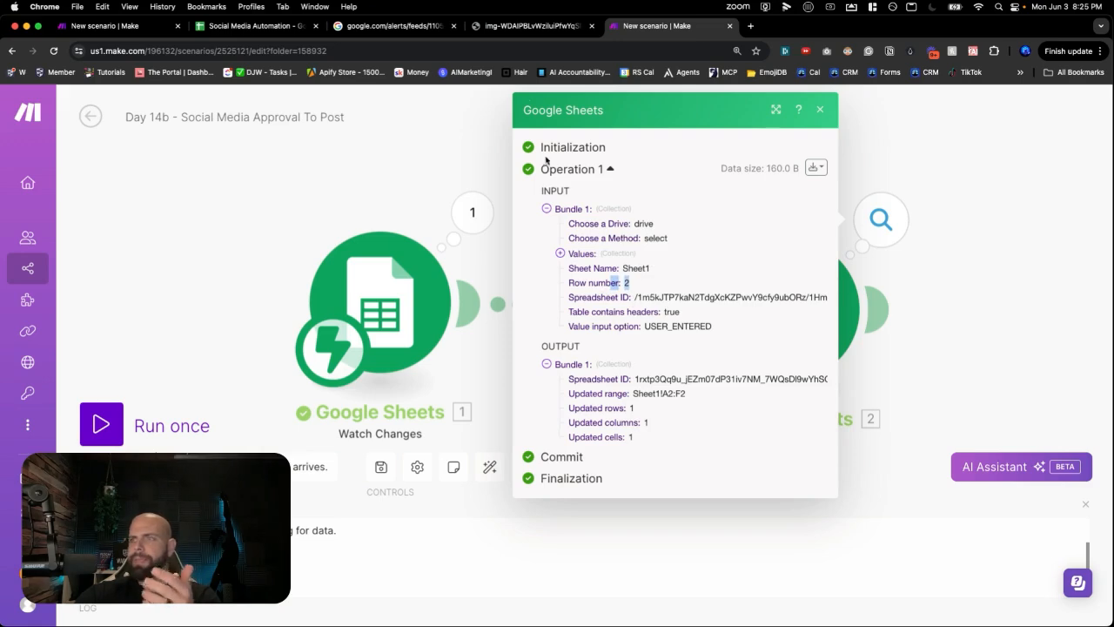
click(250, 32)
click(764, 435)
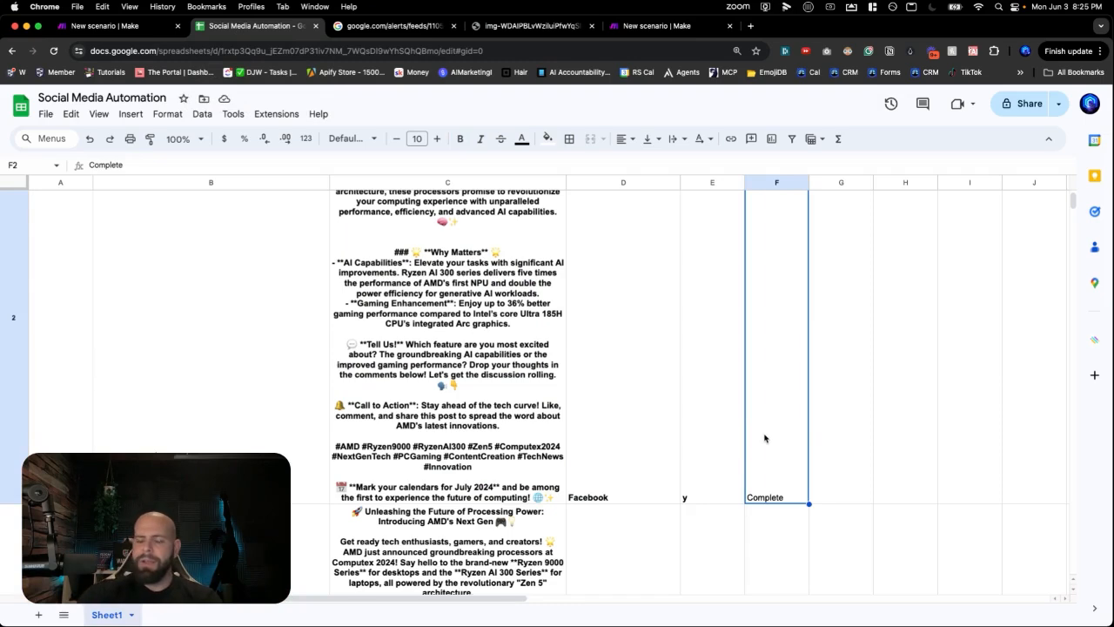
- Clear the Complete and y values from cells F2 and E2
key(Delete)
key(Left)
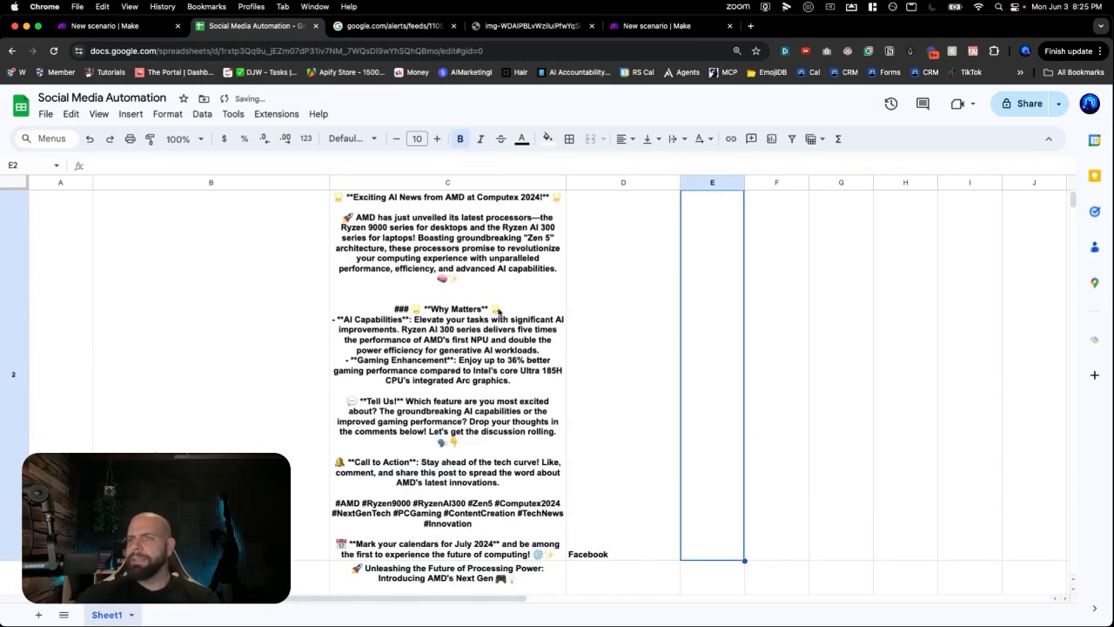
click(280, 365)
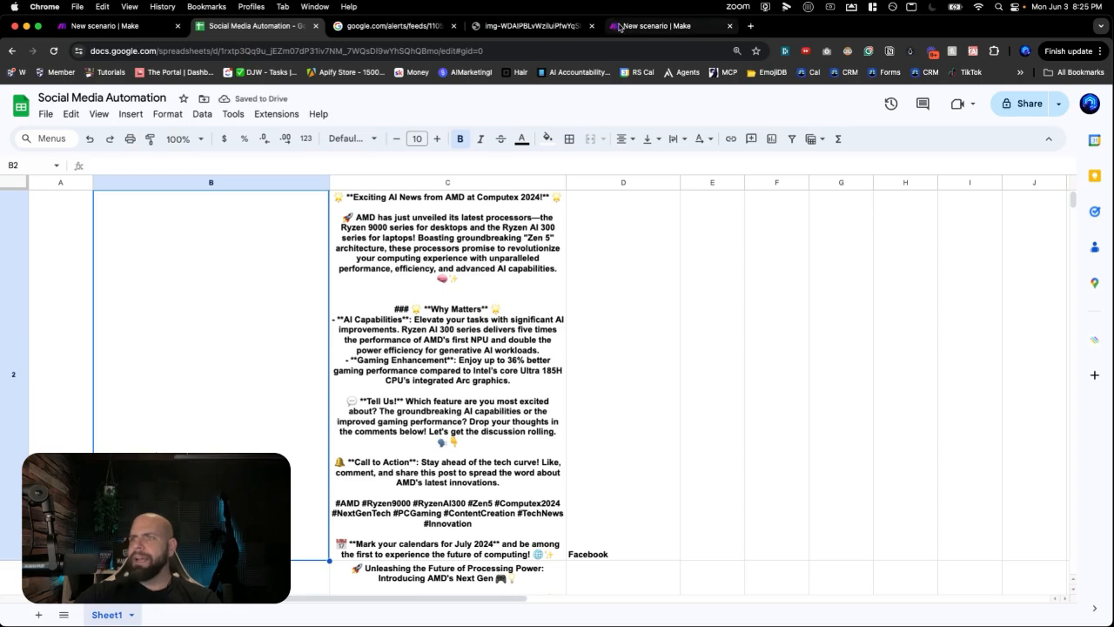
- Add a Router after Update a Row and arrange its two branches
click(620, 26)
click(821, 113)
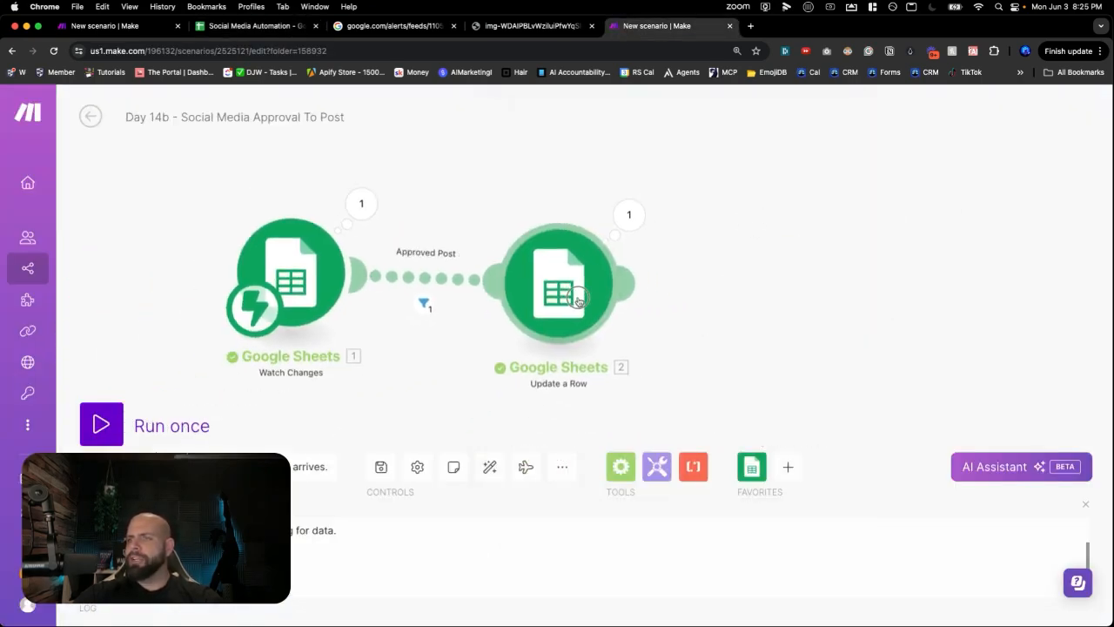
drag(798, 276, 631, 275)
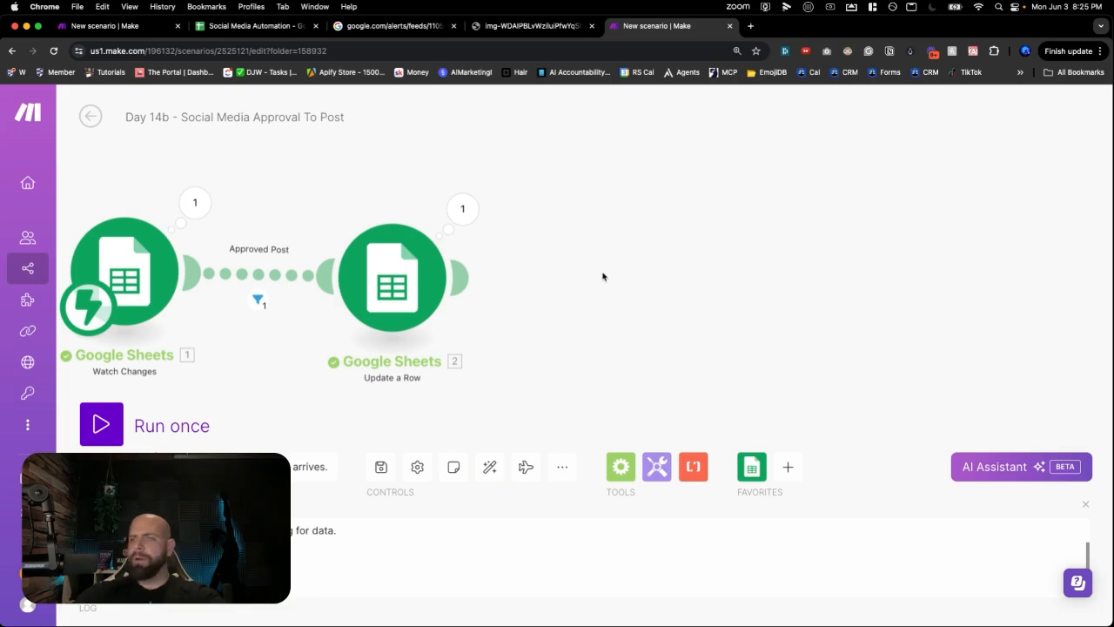
click(619, 265)
text(router)
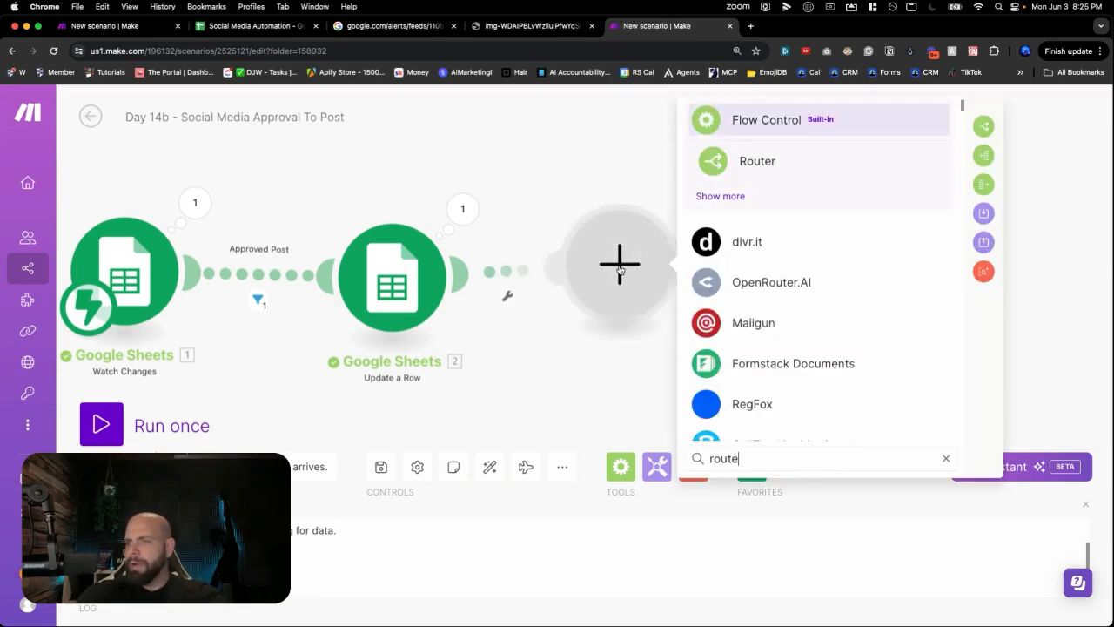
click(742, 168)
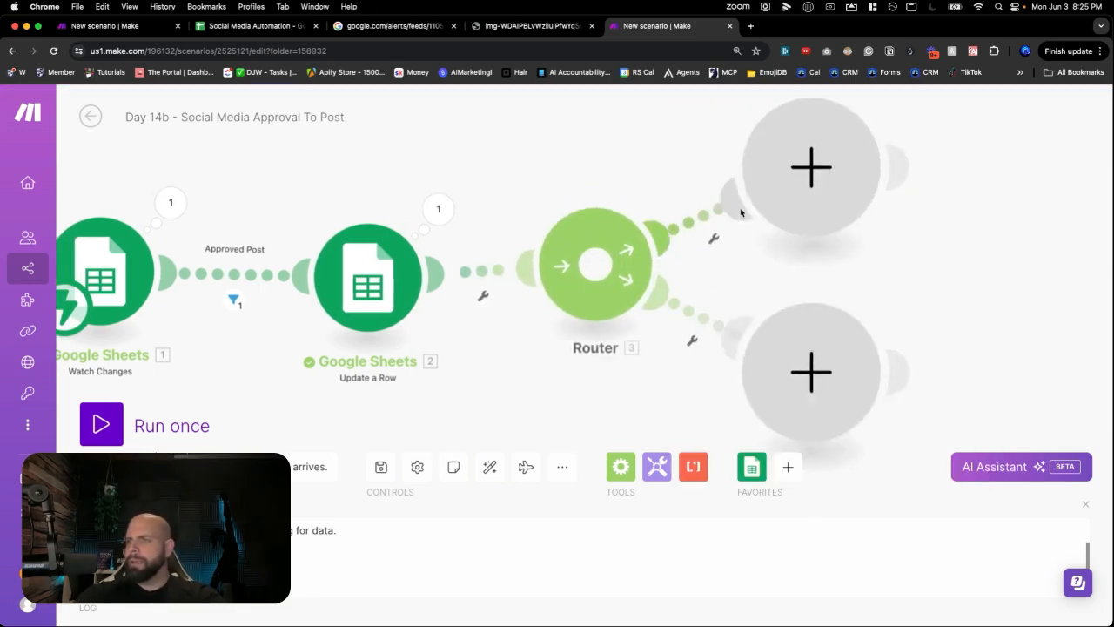
drag(867, 186, 612, 261)
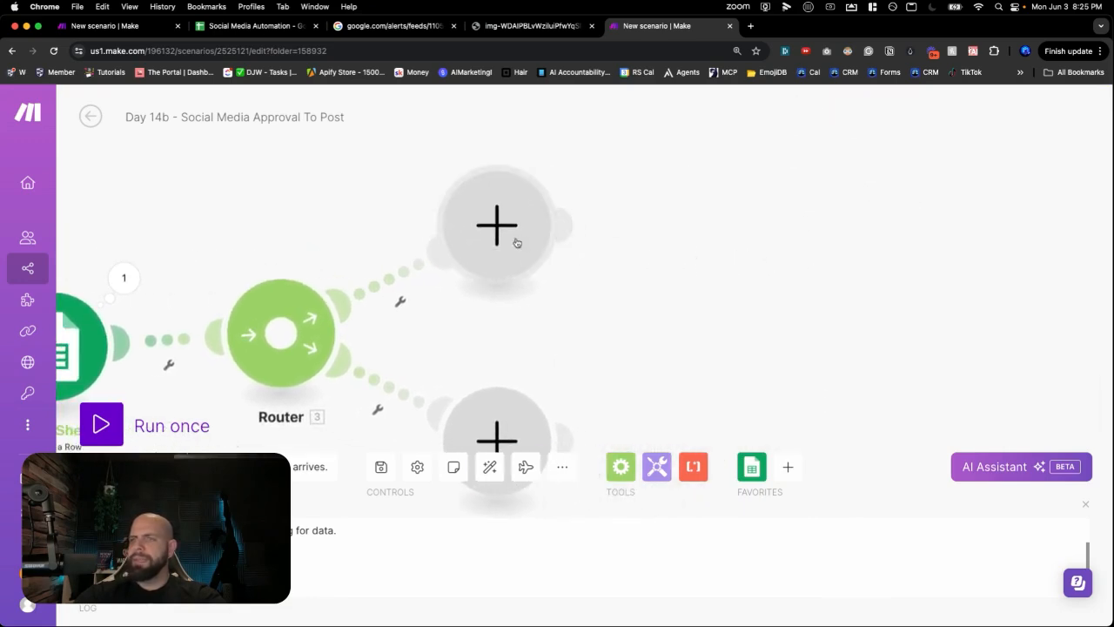
drag(510, 236, 523, 205)
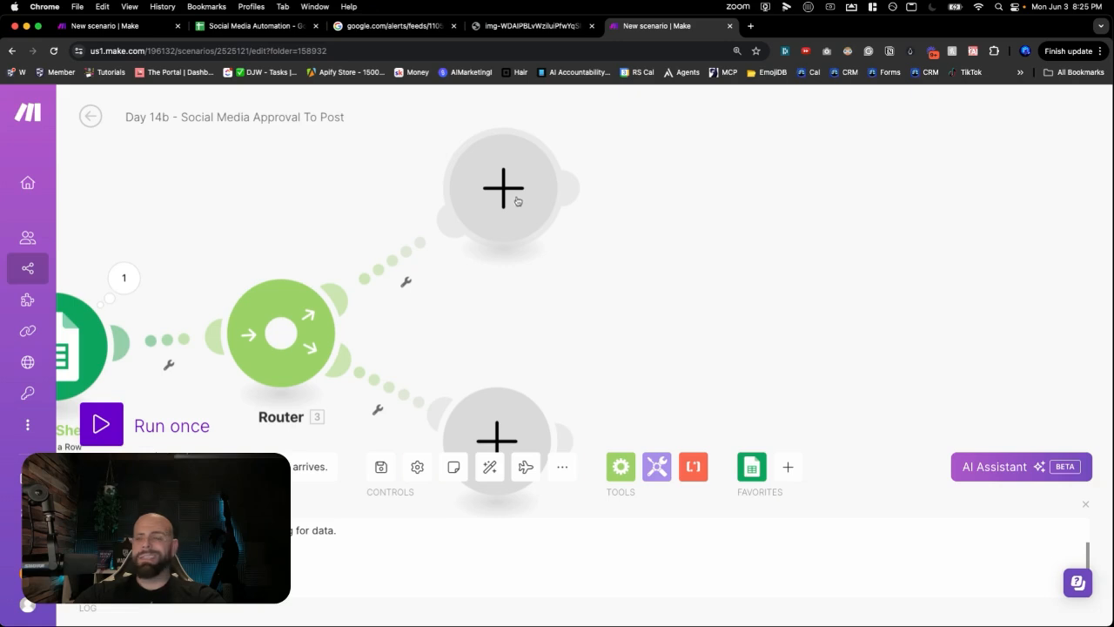
- Search 'fac' and put a Facebook Pages Create a Post module on the upper branch
click(519, 199)
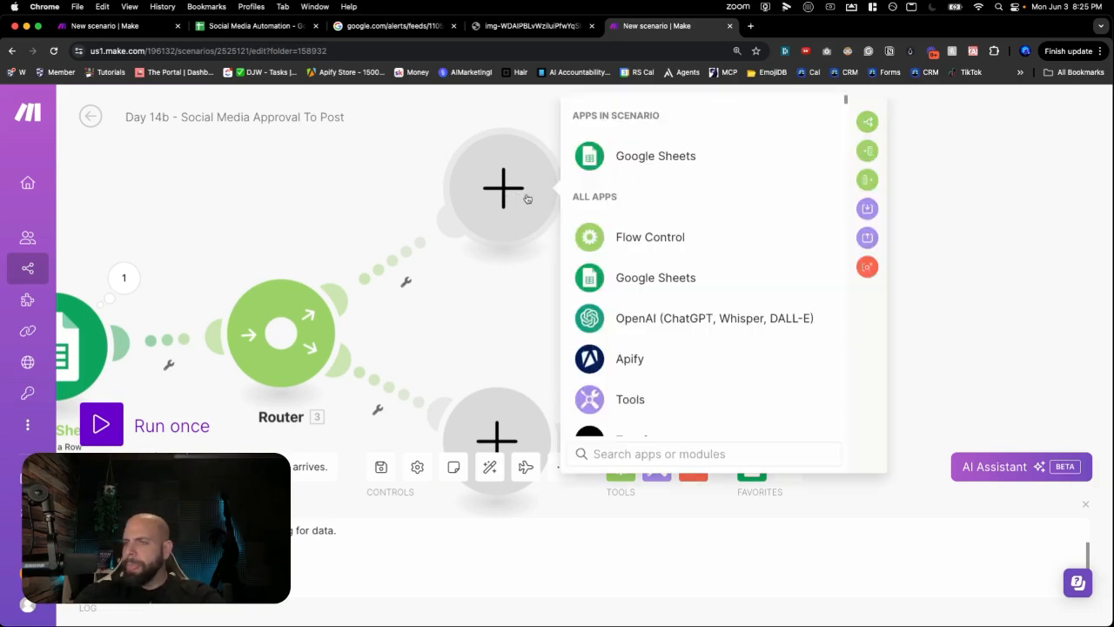
text(fa)
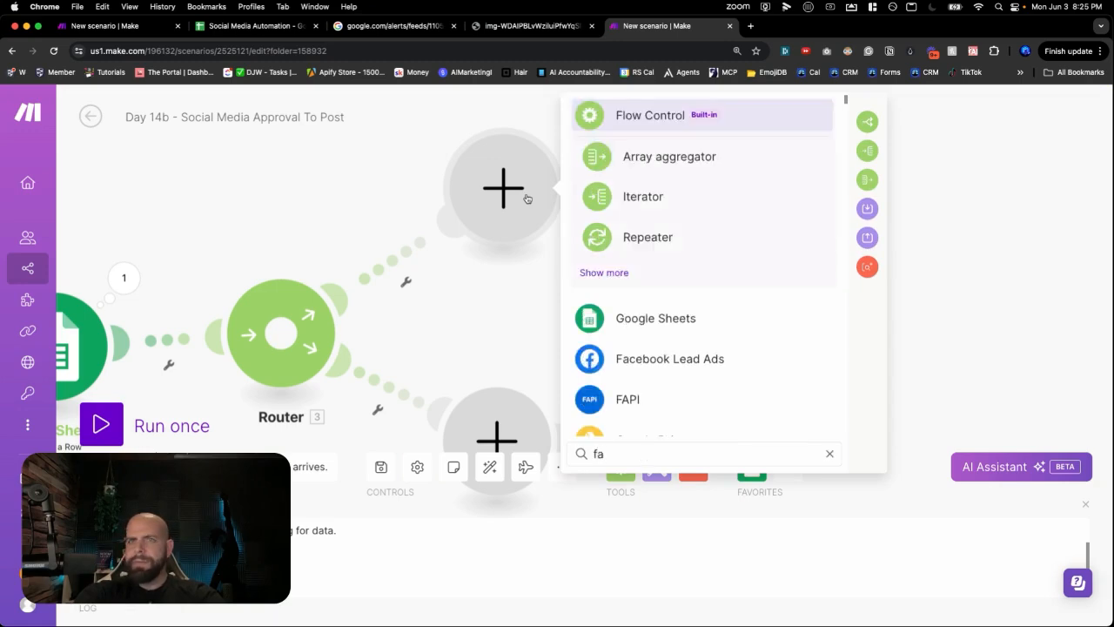
text(c)
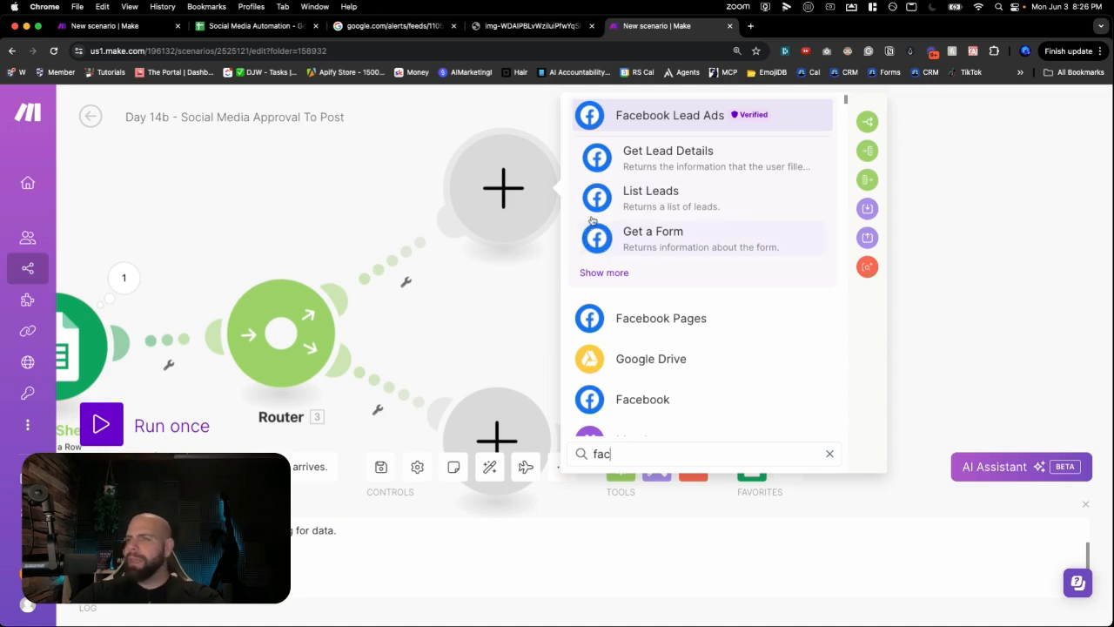
scroll(638, 213, down, 1)
scroll(642, 226, down, 1)
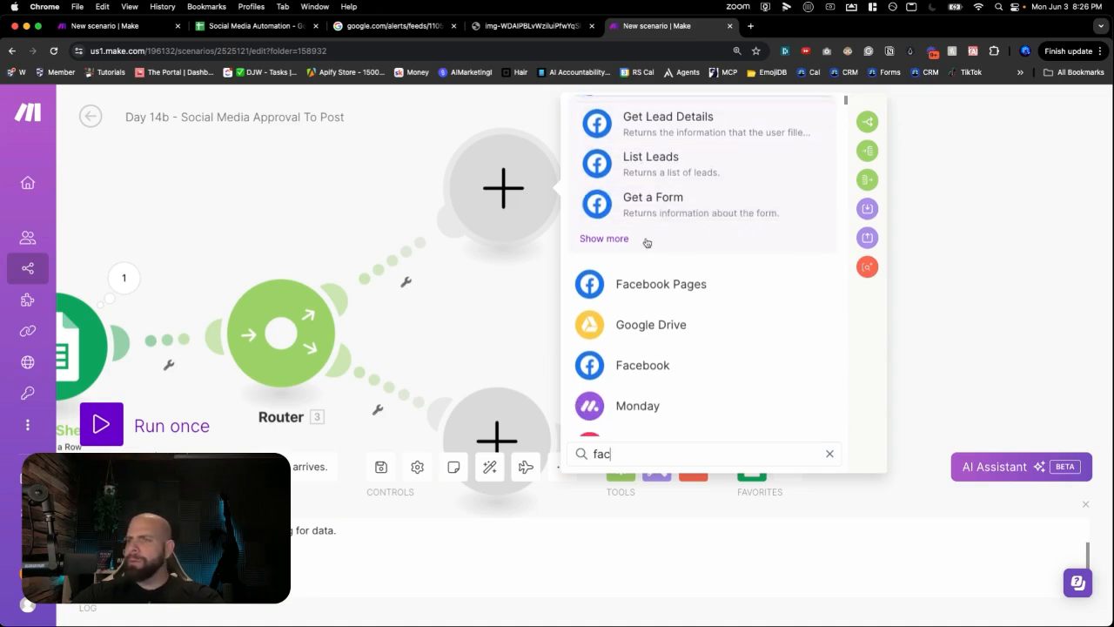
click(629, 288)
scroll(630, 255, down, 3)
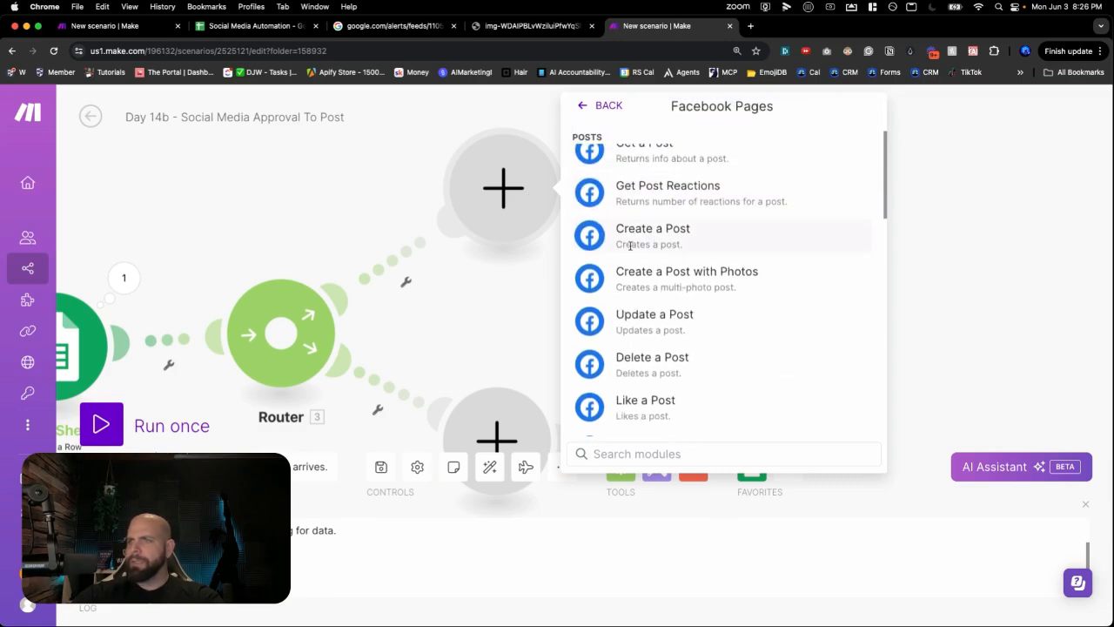
click(630, 244)
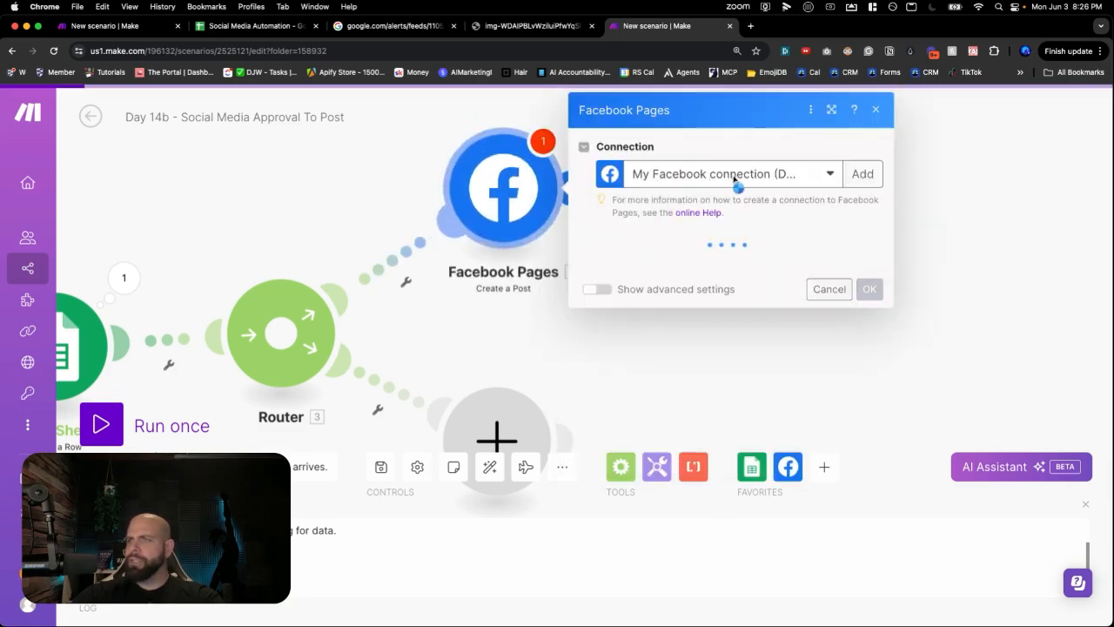
- Post to the Chatgpt For Me page with the message mapped from the row's column C
click(711, 264)
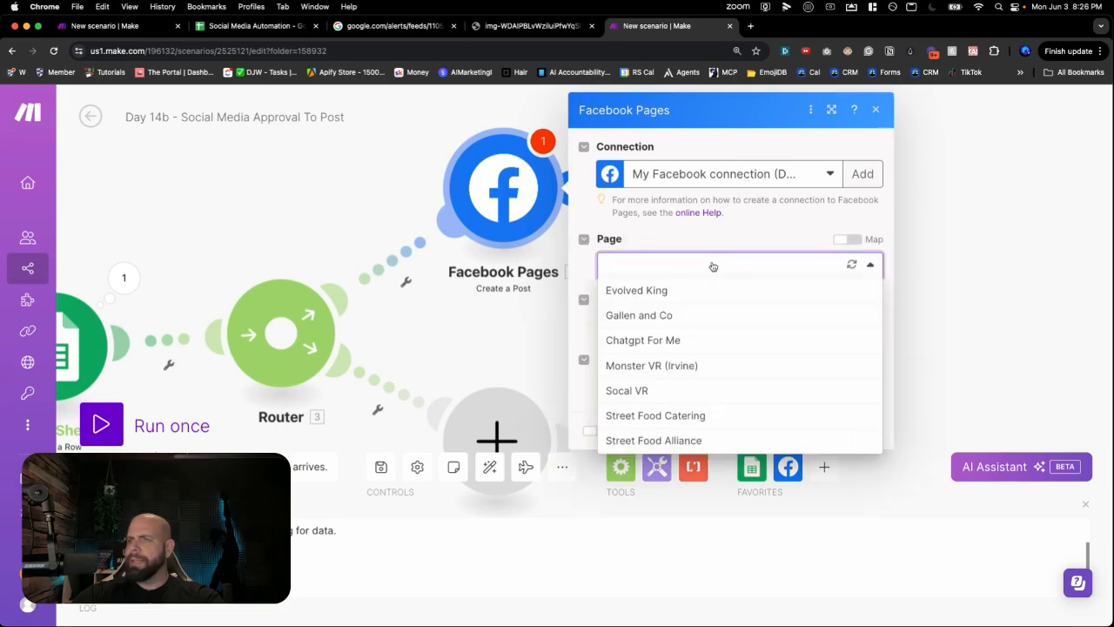
click(688, 340)
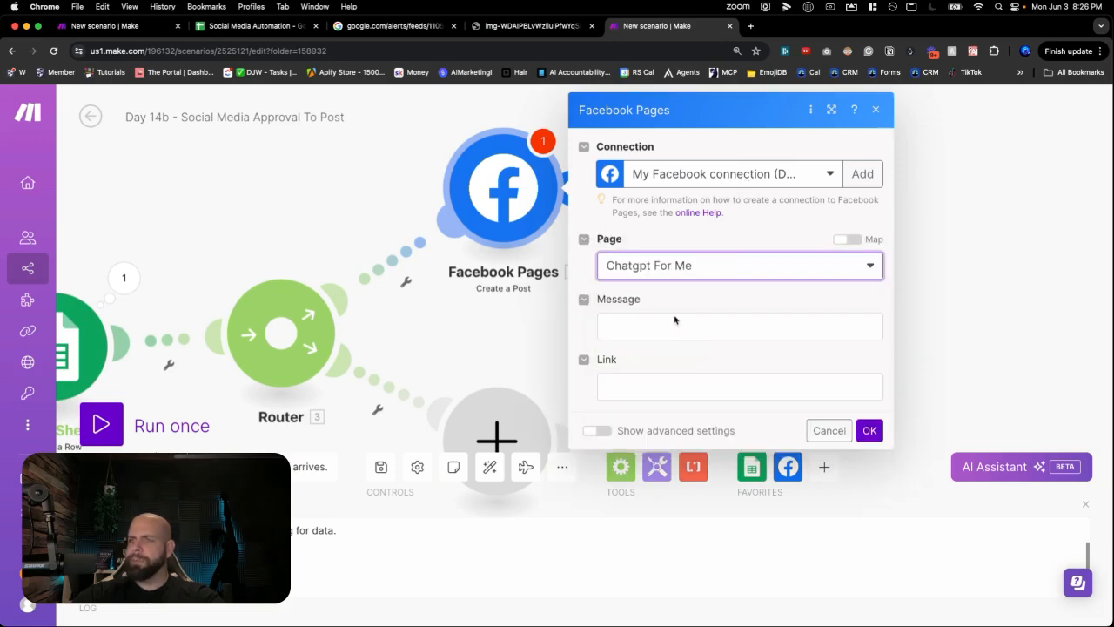
click(675, 323)
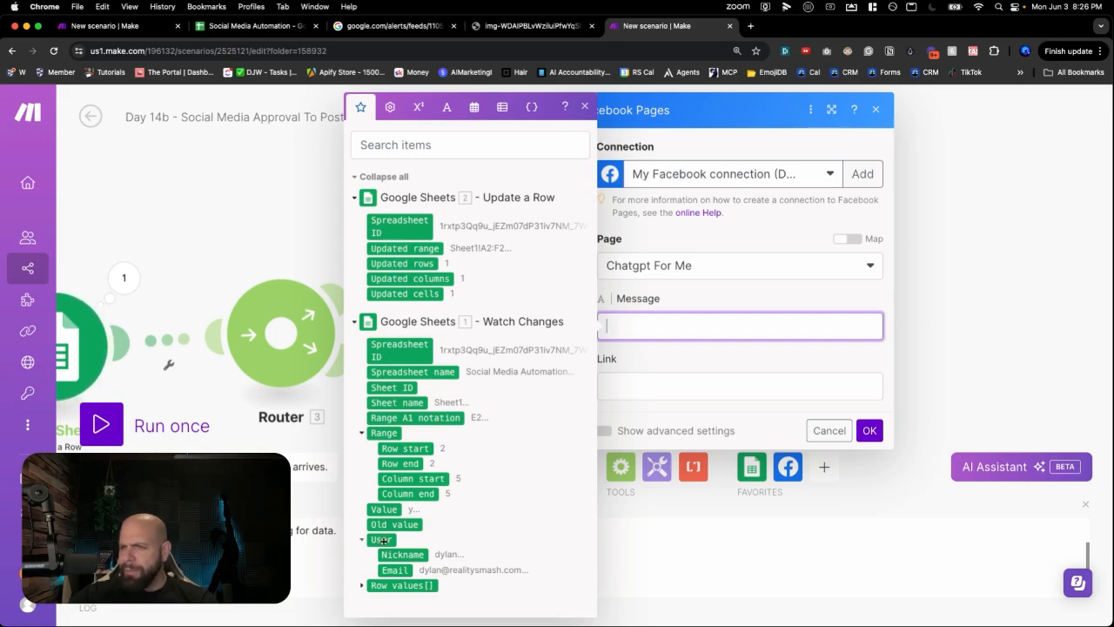
click(362, 585)
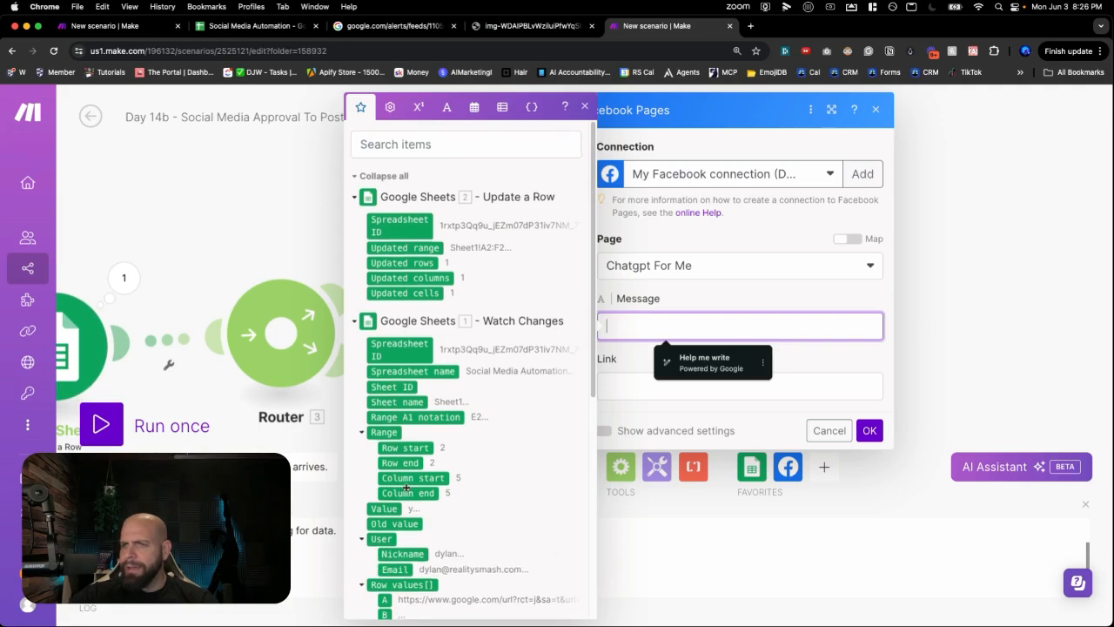
scroll(407, 488, down, 6)
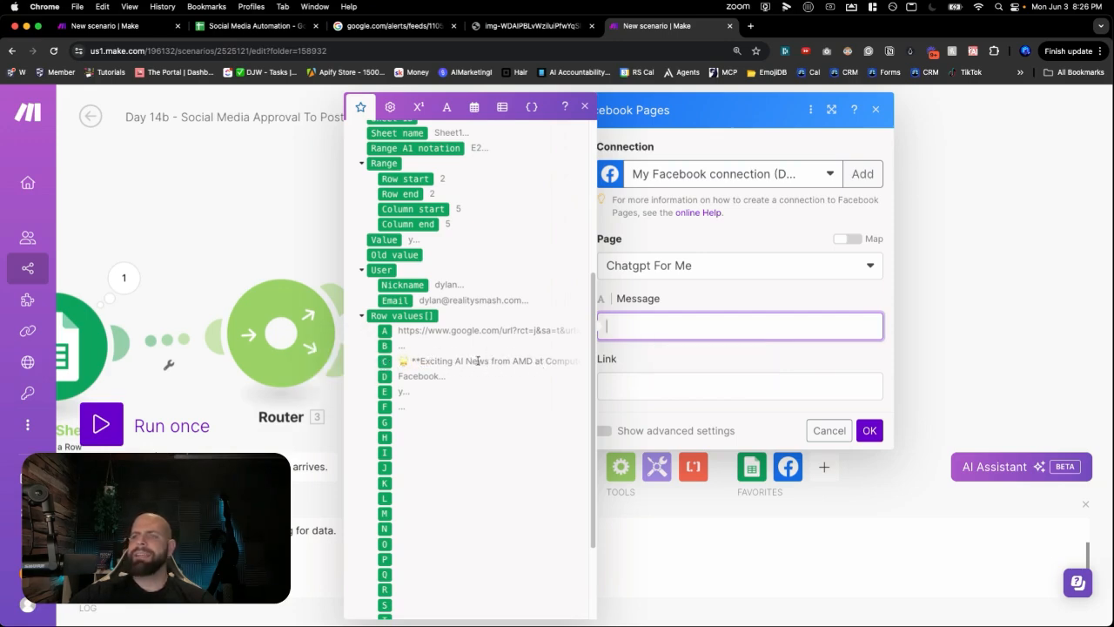
click(383, 363)
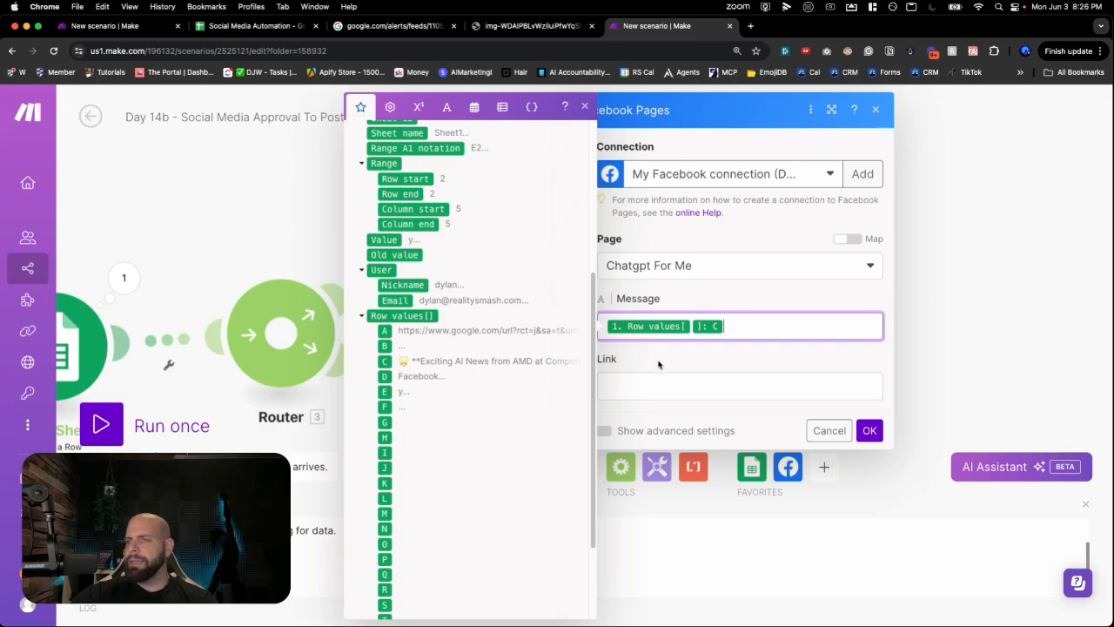
click(658, 364)
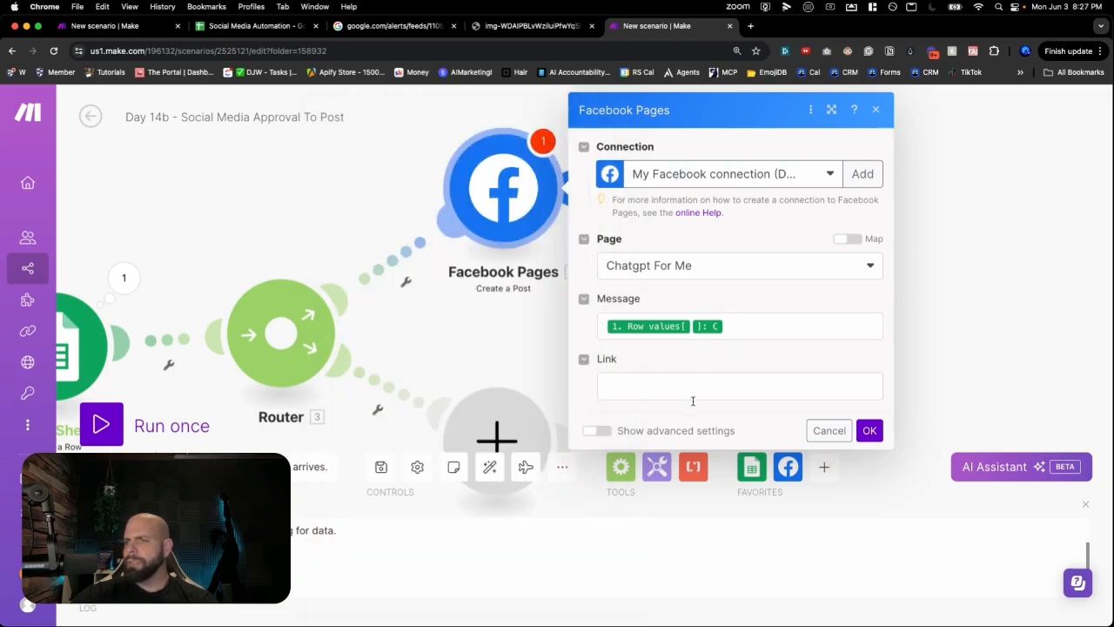
- Keep the advanced post settings hidden and save the Create a Post module
click(610, 429)
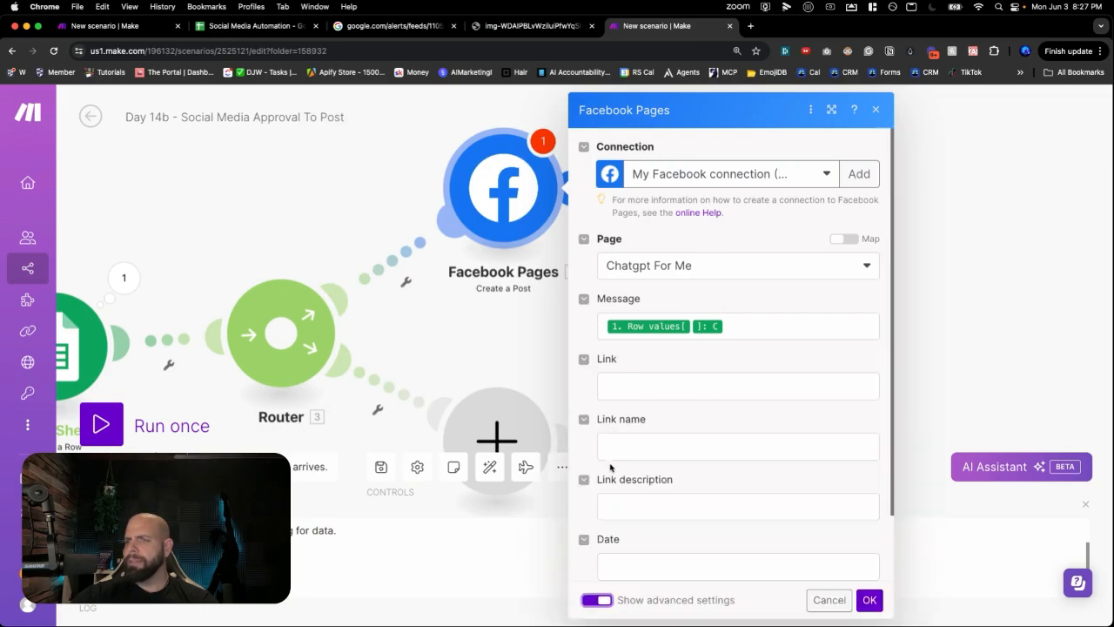
click(601, 599)
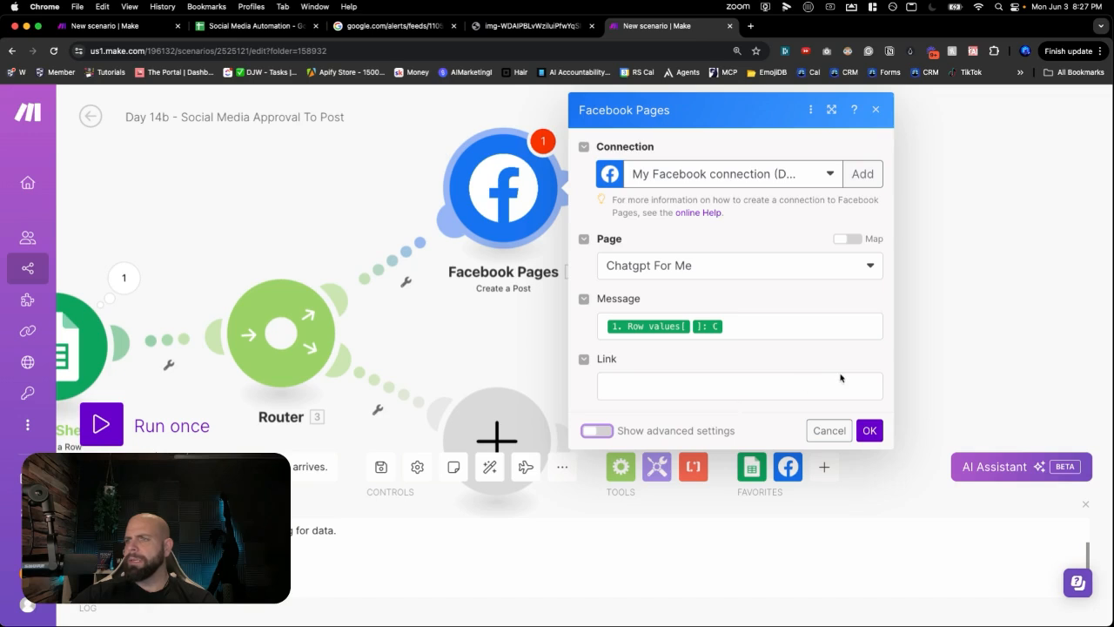
click(865, 429)
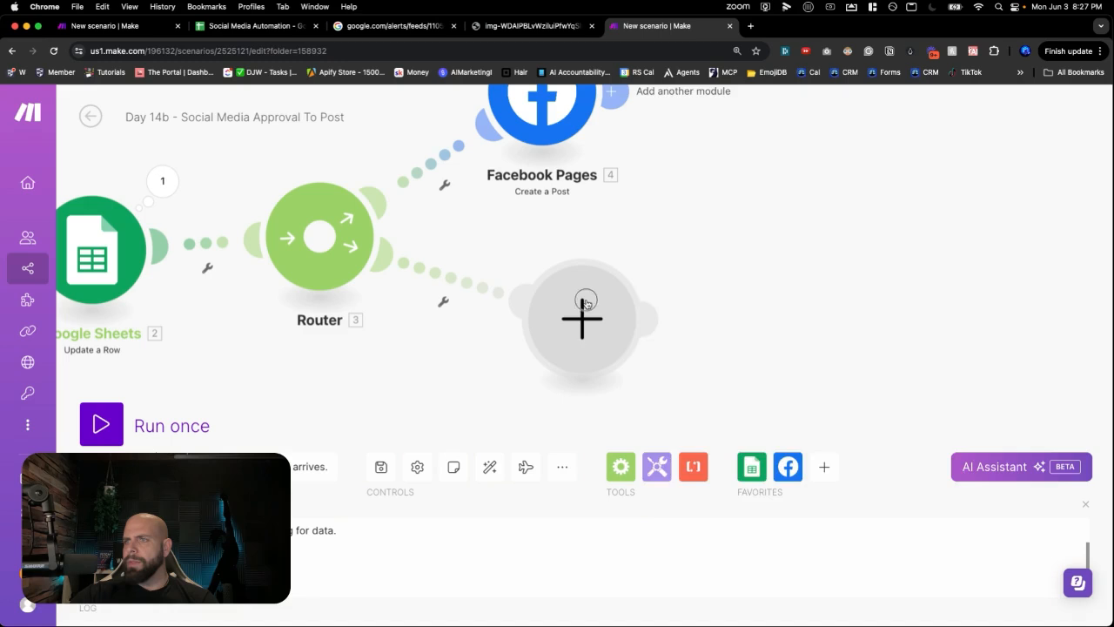
- Start a module on the empty branch, checking the Day 14a news scenario for reference
click(586, 304)
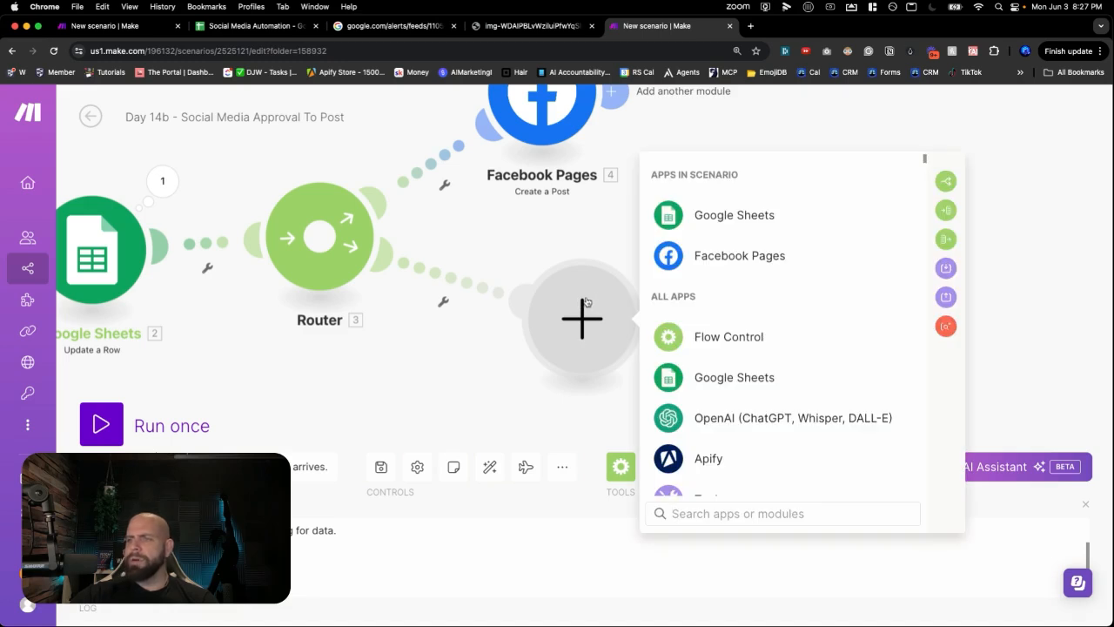
click(138, 29)
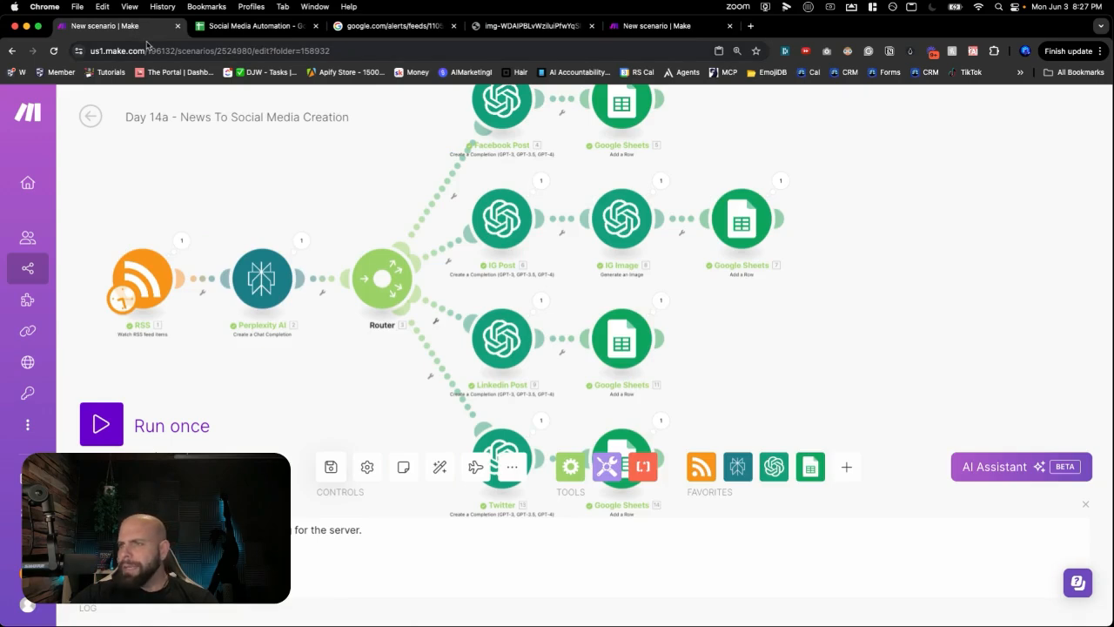
click(655, 26)
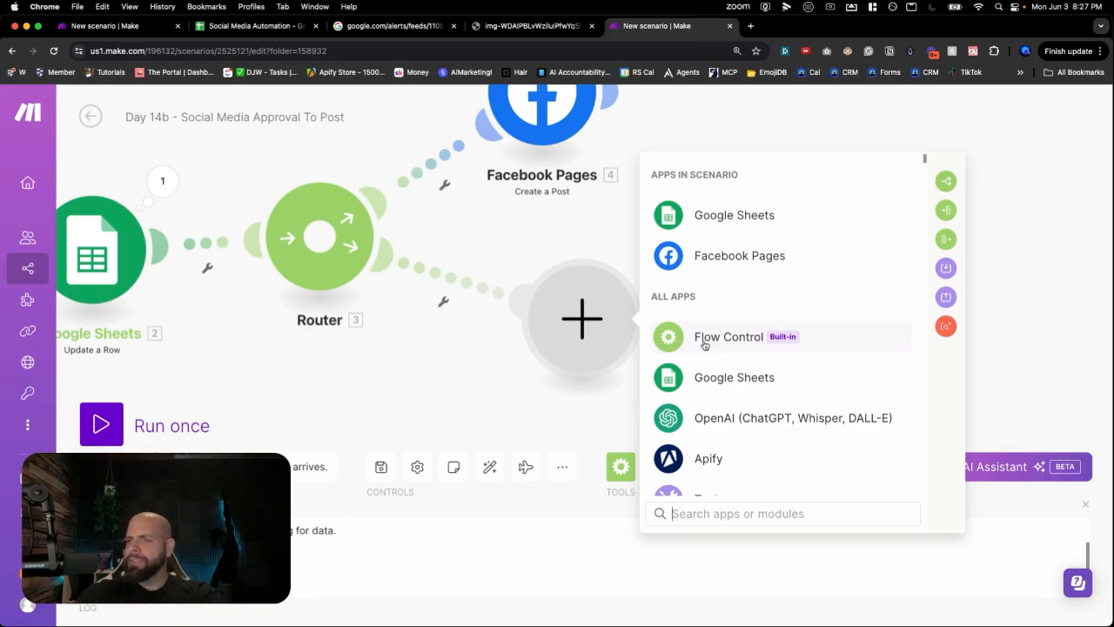
- Search apps for 'in', pick CloudConvert, and browse its modules
text(in)
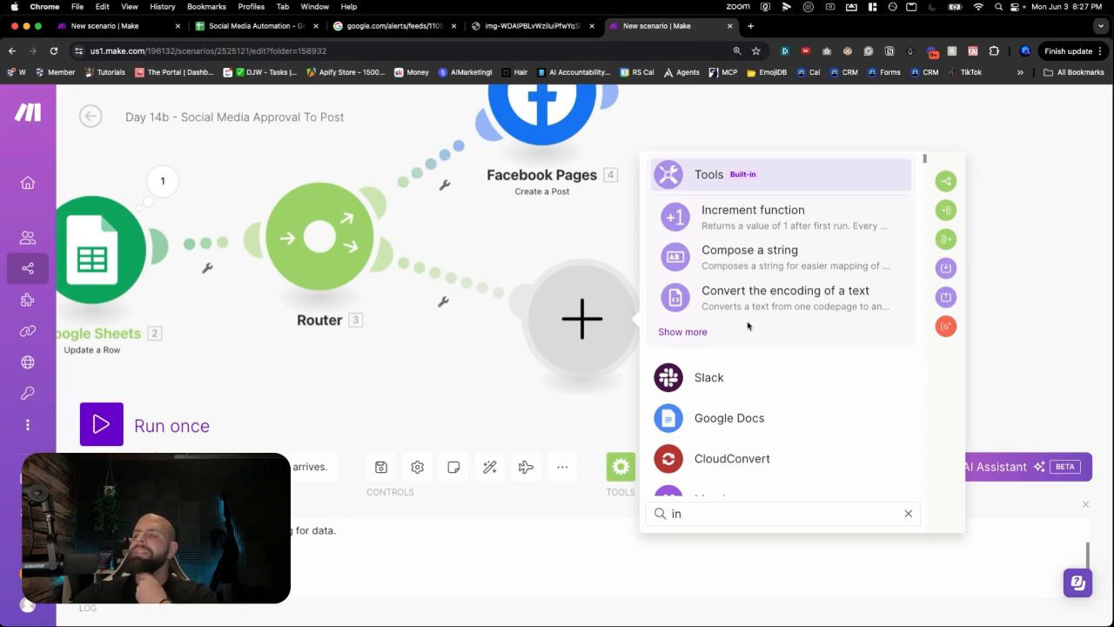
scroll(746, 329, down, 3)
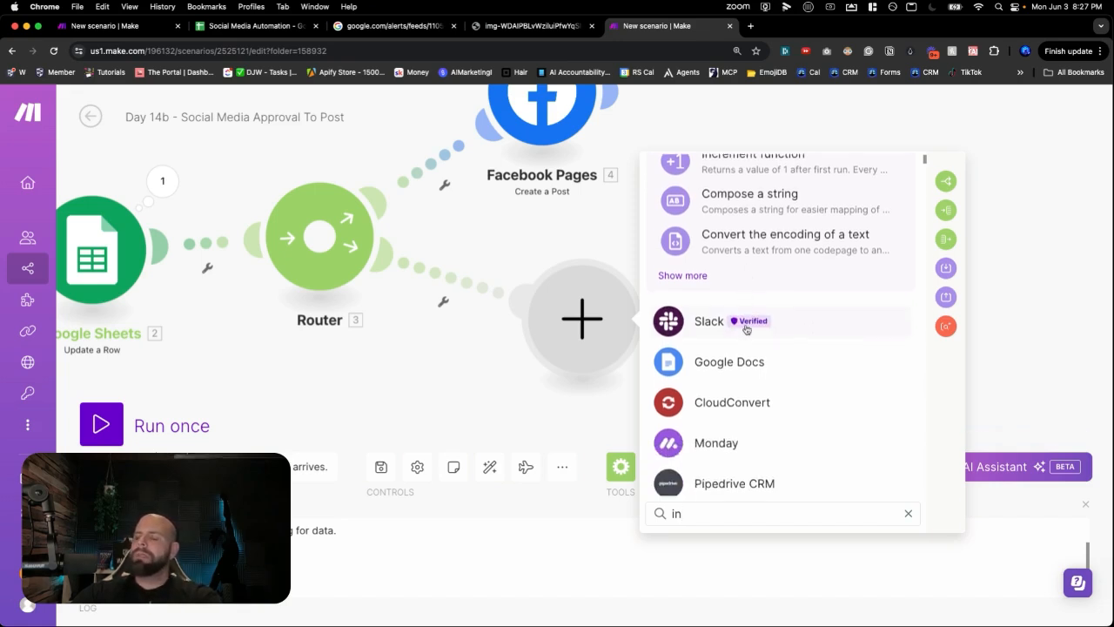
scroll(746, 329, down, 3)
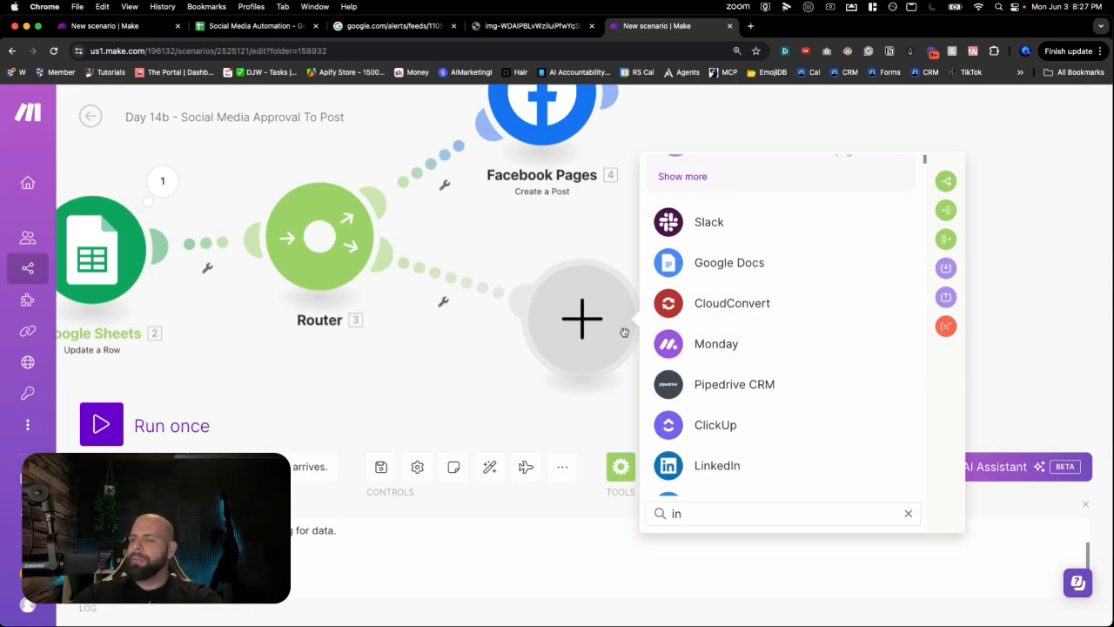
click(702, 312)
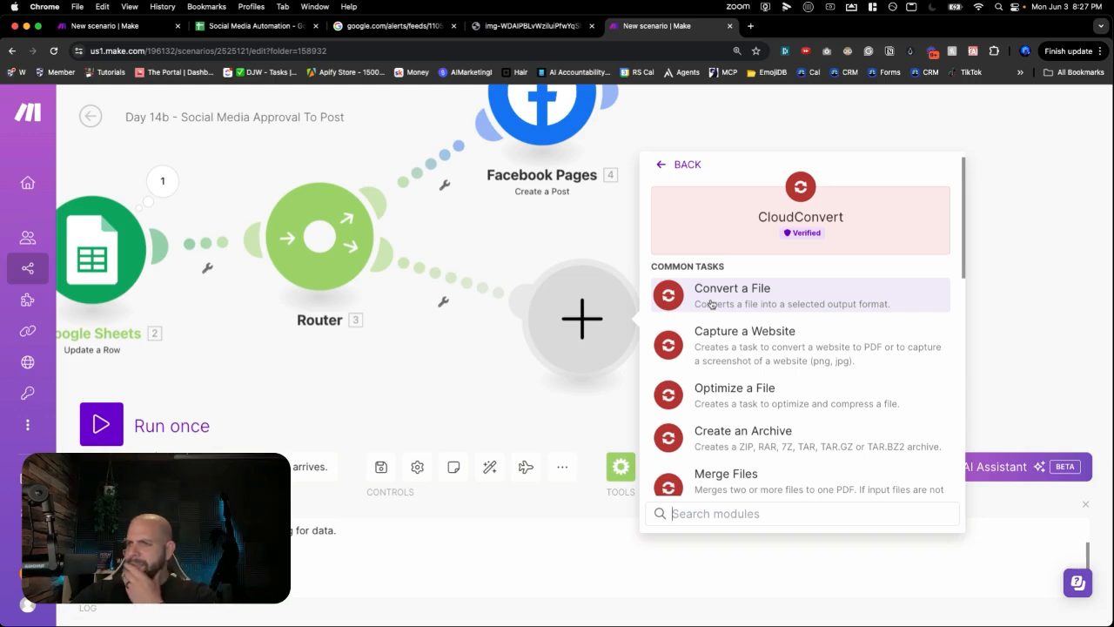
scroll(712, 309, down, 1)
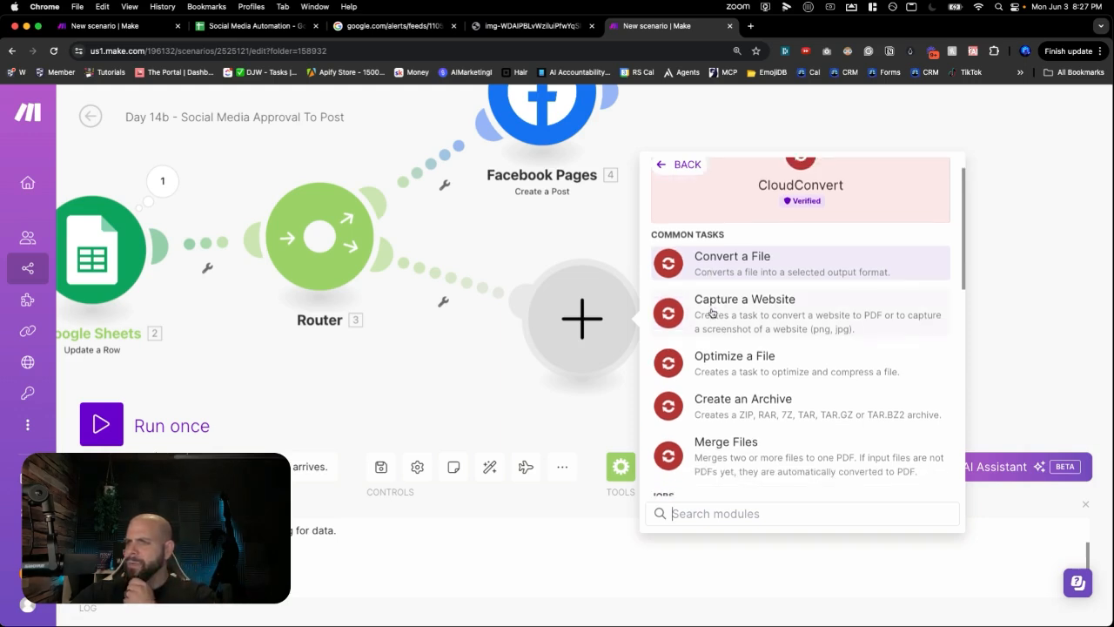
scroll(712, 312, down, 5)
scroll(712, 313, down, 1)
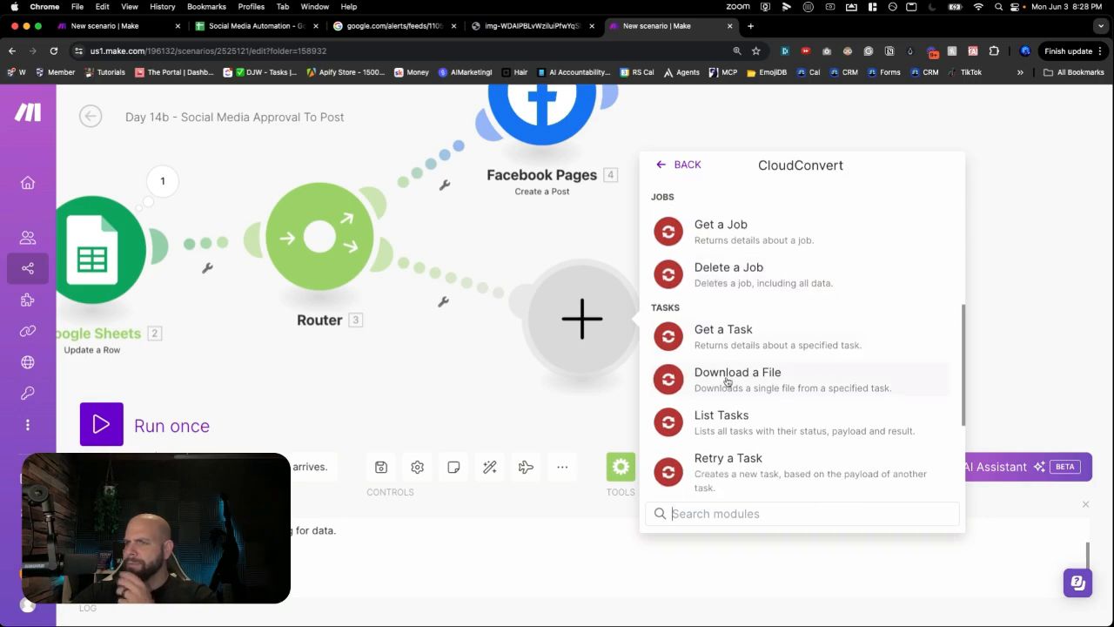
scroll(727, 381, up, 7)
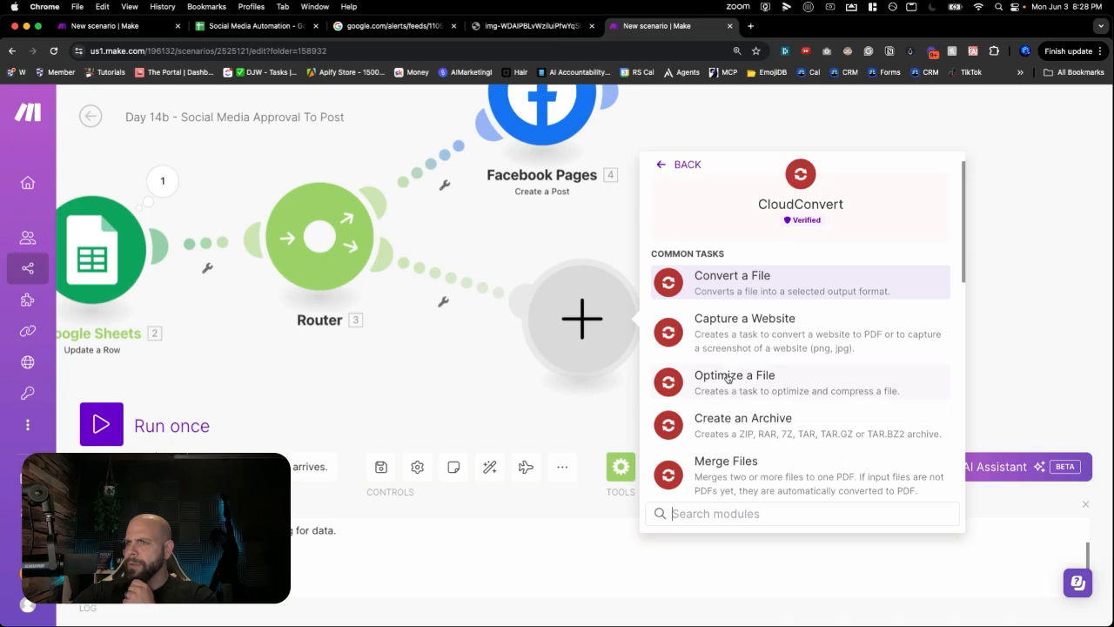
- Add CloudConvert Convert a File importing its input from a URL, then view the spreadsheet
click(718, 297)
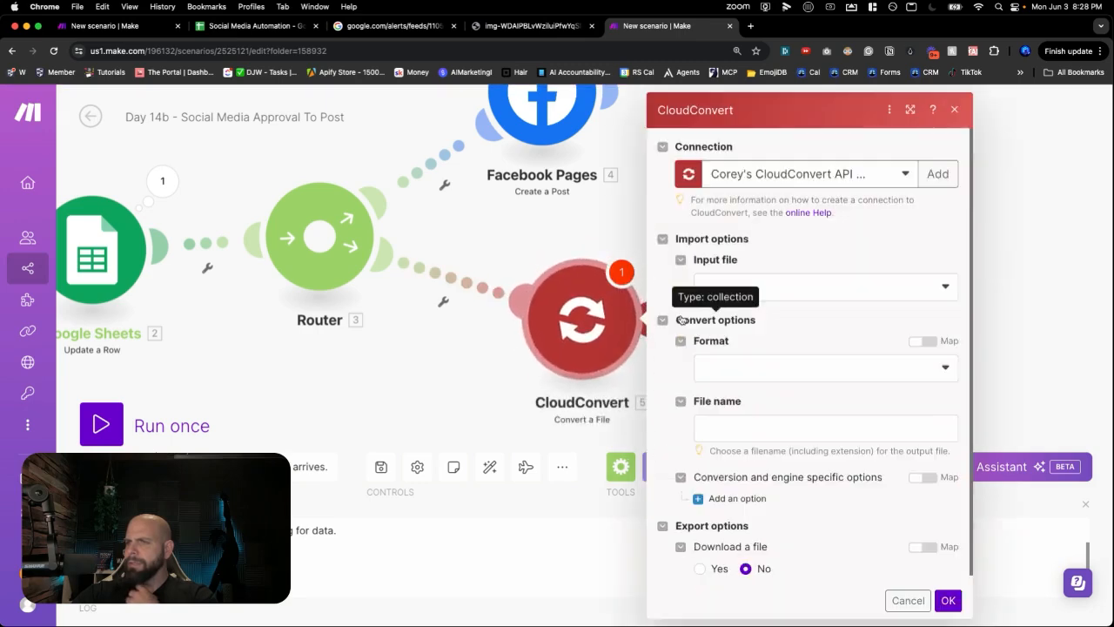
click(769, 290)
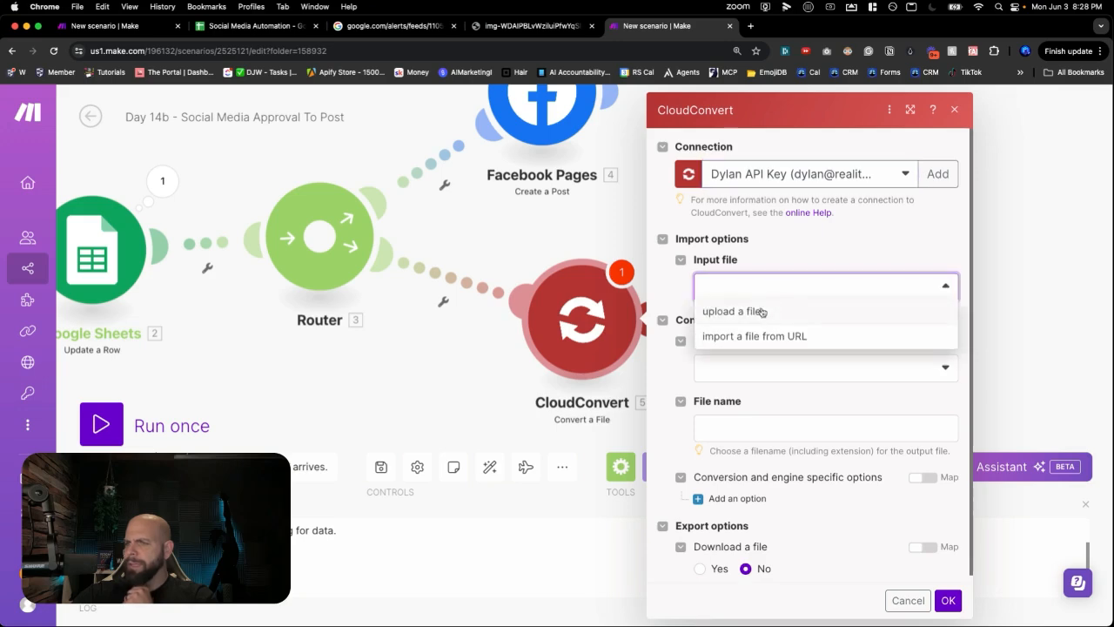
click(752, 335)
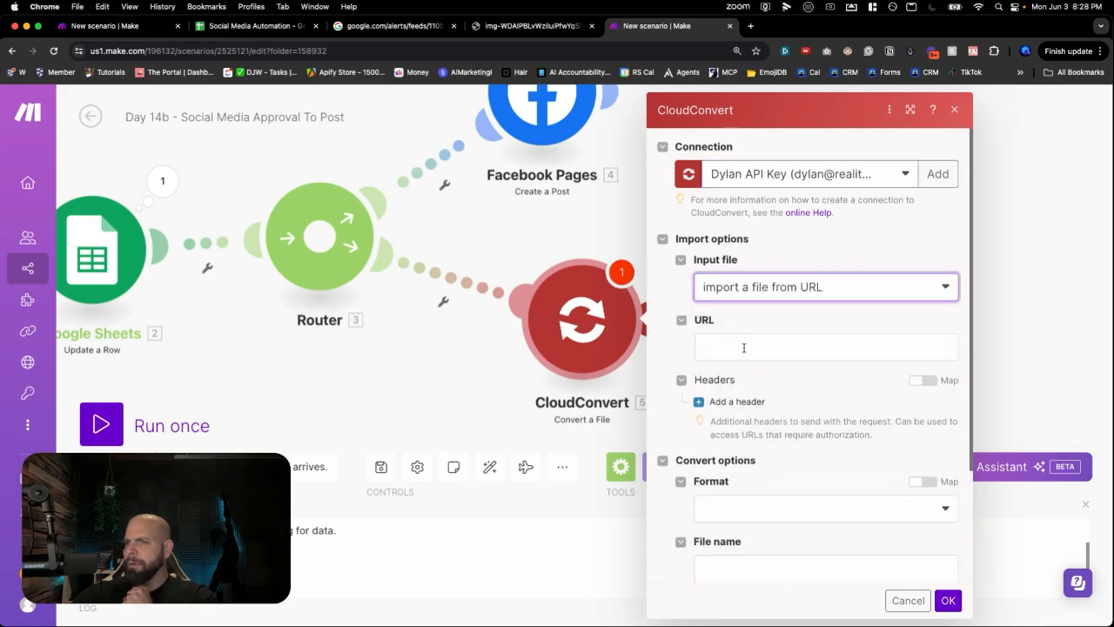
click(744, 347)
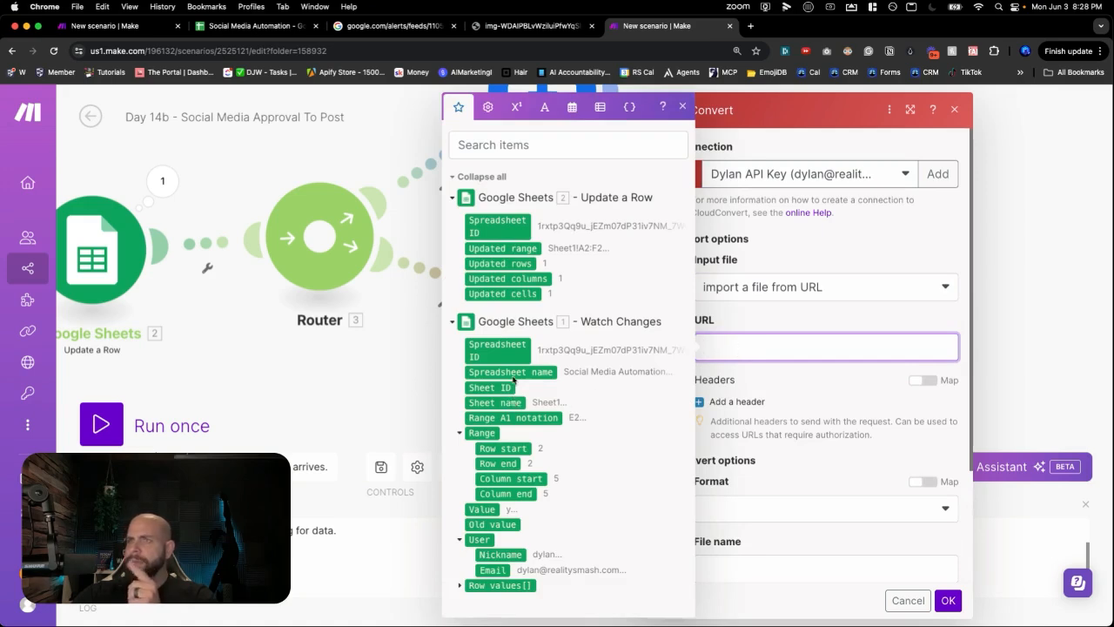
click(235, 28)
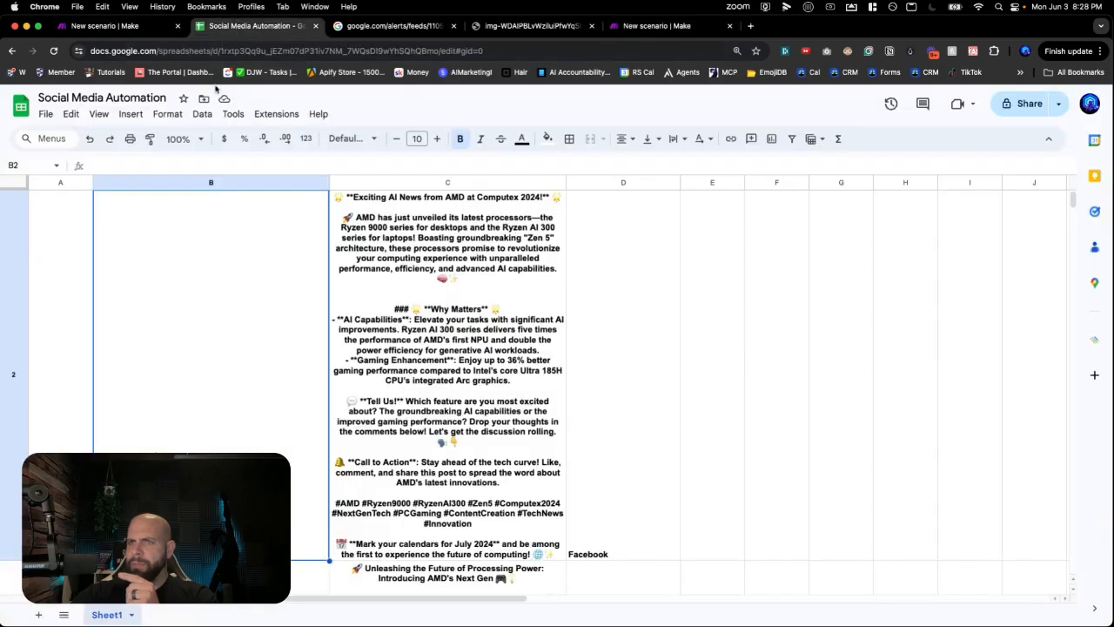
- Confirm the Image column is column B in the header row, then return to Make
scroll(132, 230, up, 1)
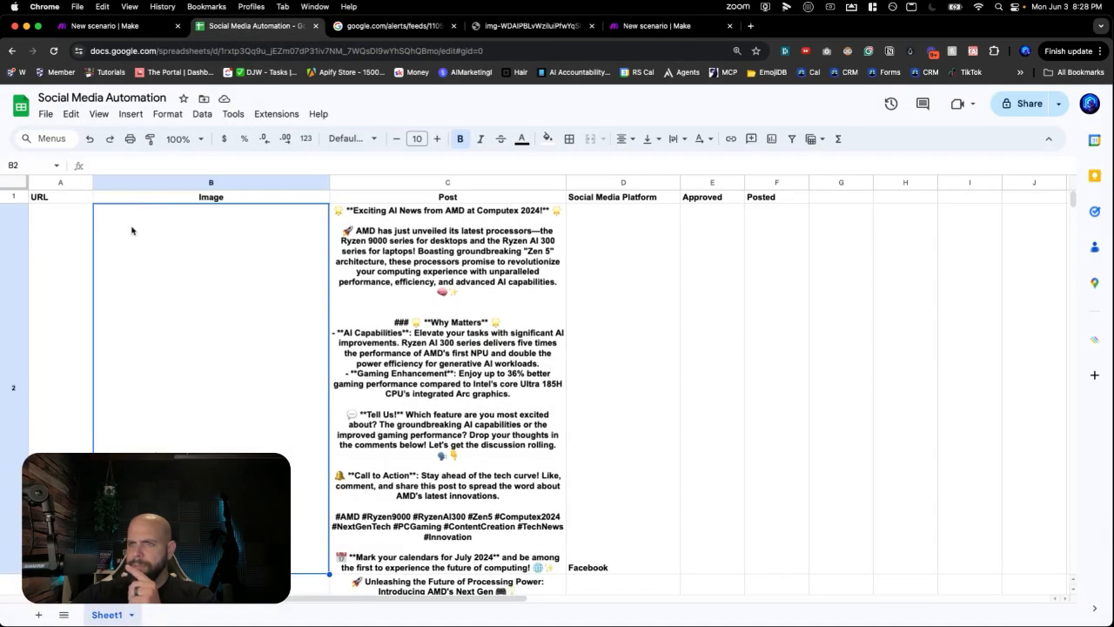
click(676, 29)
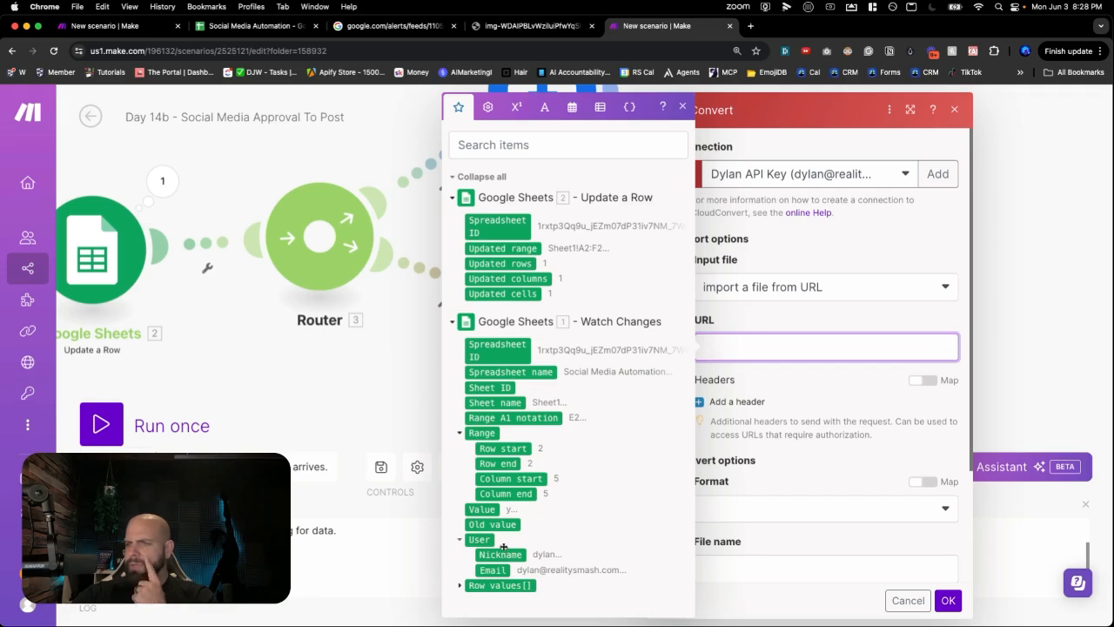
- Map the watched row's column B image value into CloudConvert's import URL field
click(462, 586)
scroll(467, 570, down, 3)
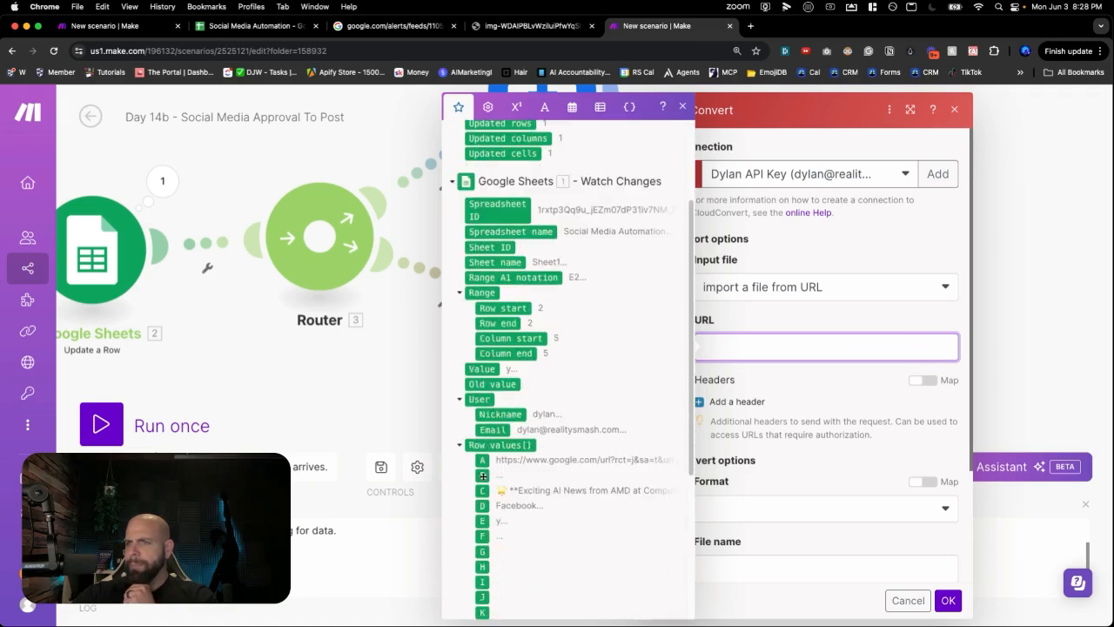
click(483, 475)
click(840, 381)
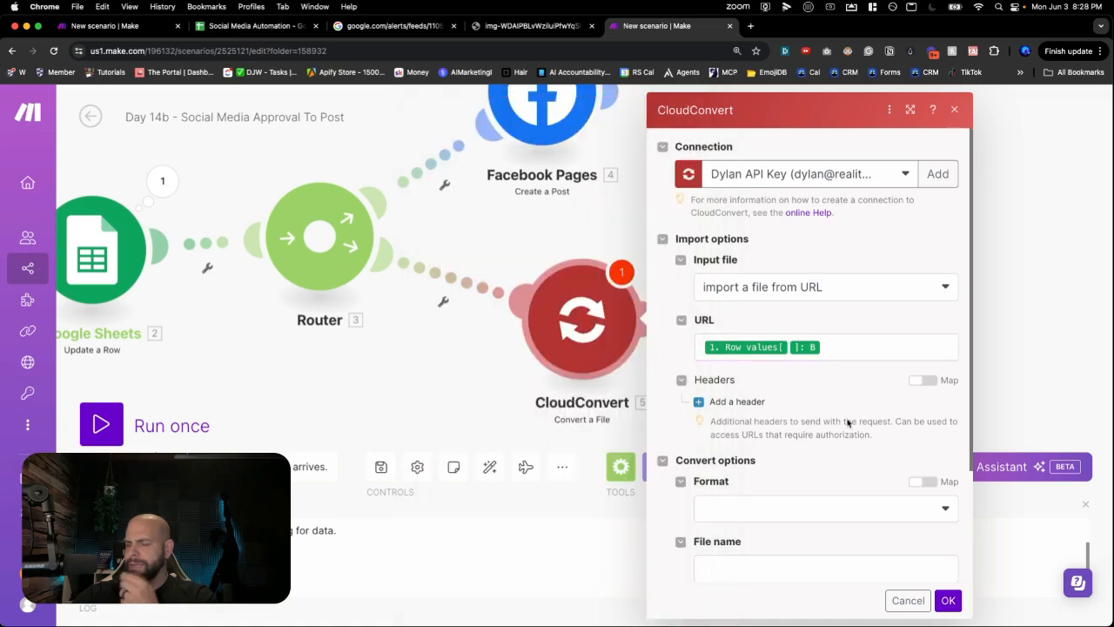
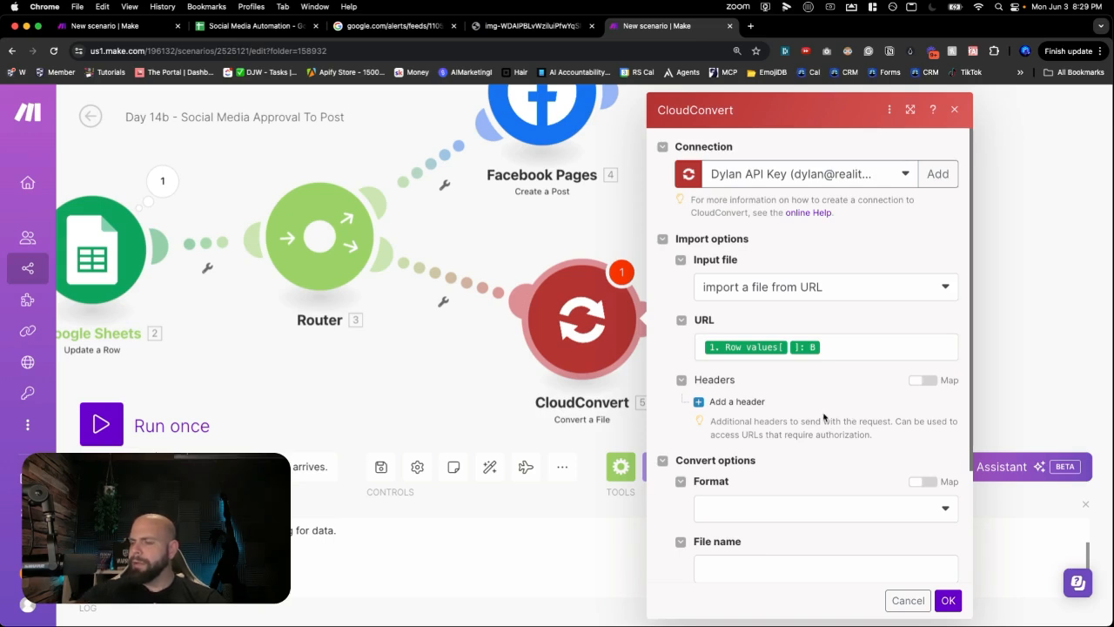
- Set CloudConvert to auto-detect the input format, output png named IG.png, and download the file
scroll(823, 408, down, 1)
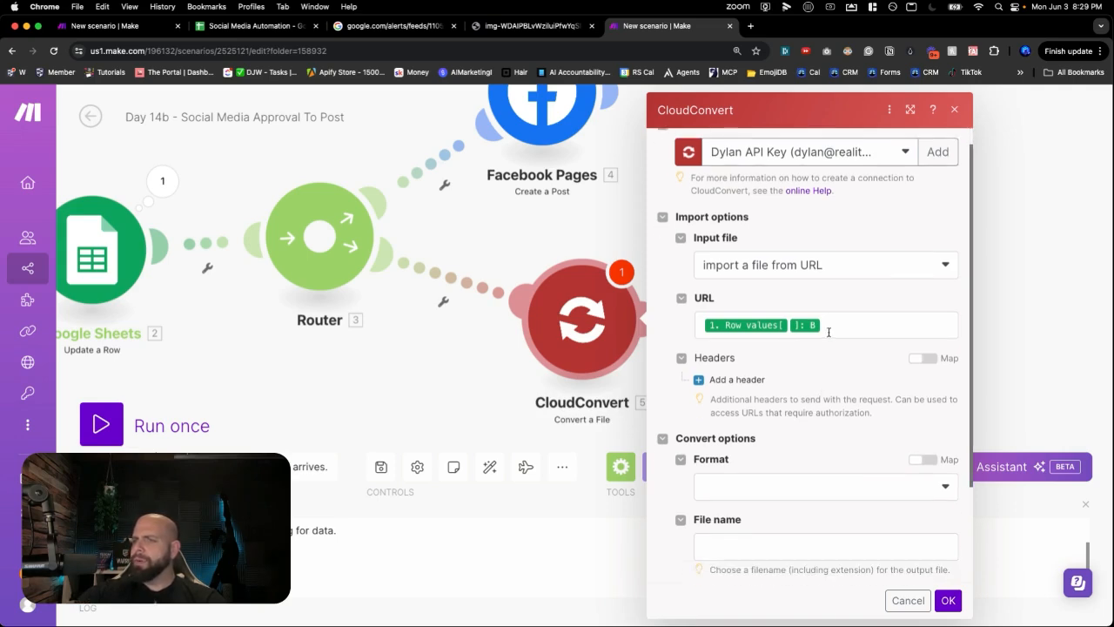
scroll(797, 395, down, 5)
click(802, 371)
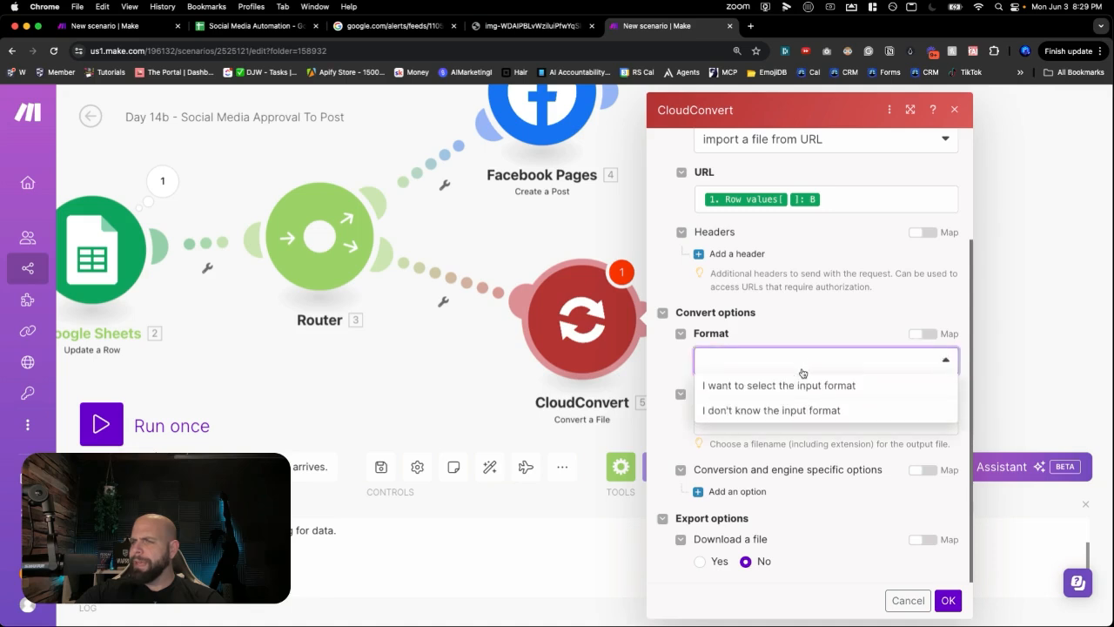
click(779, 412)
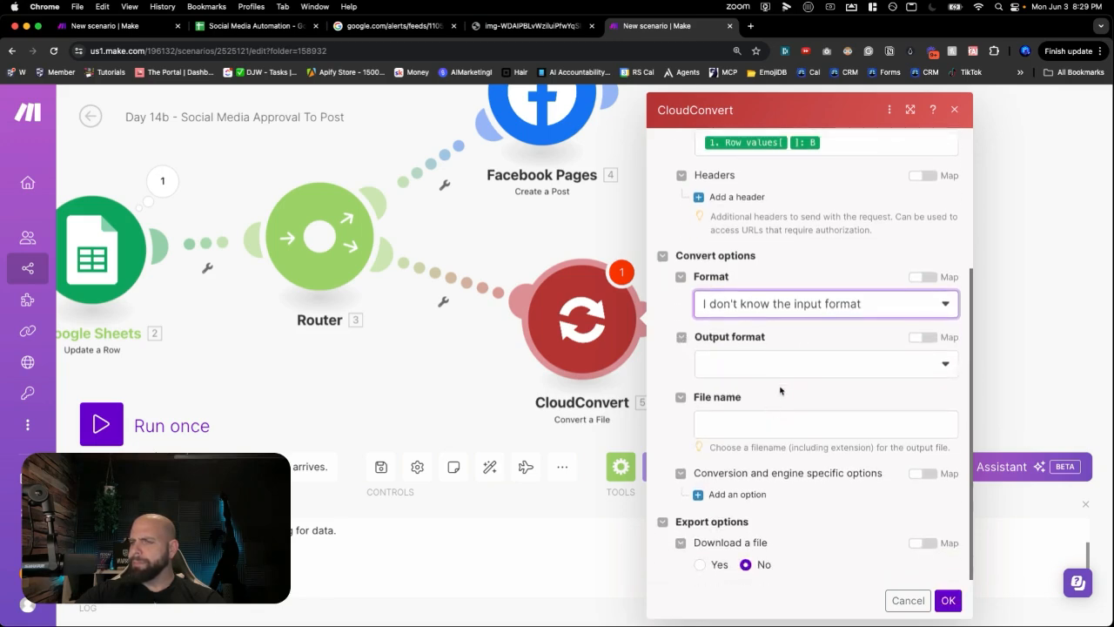
click(783, 373)
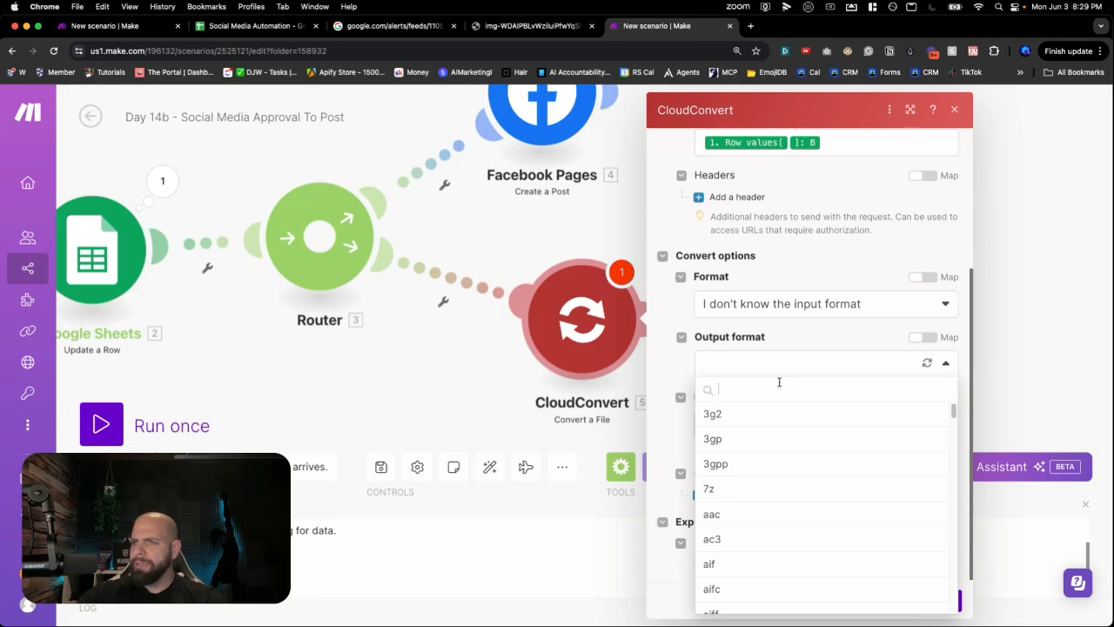
text(png)
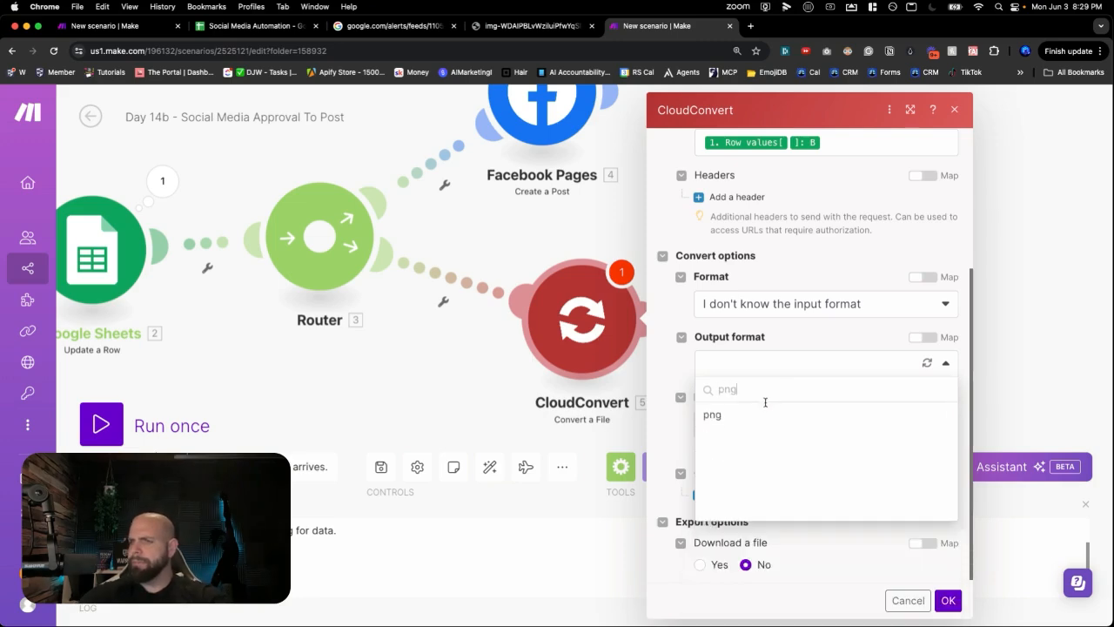
click(759, 412)
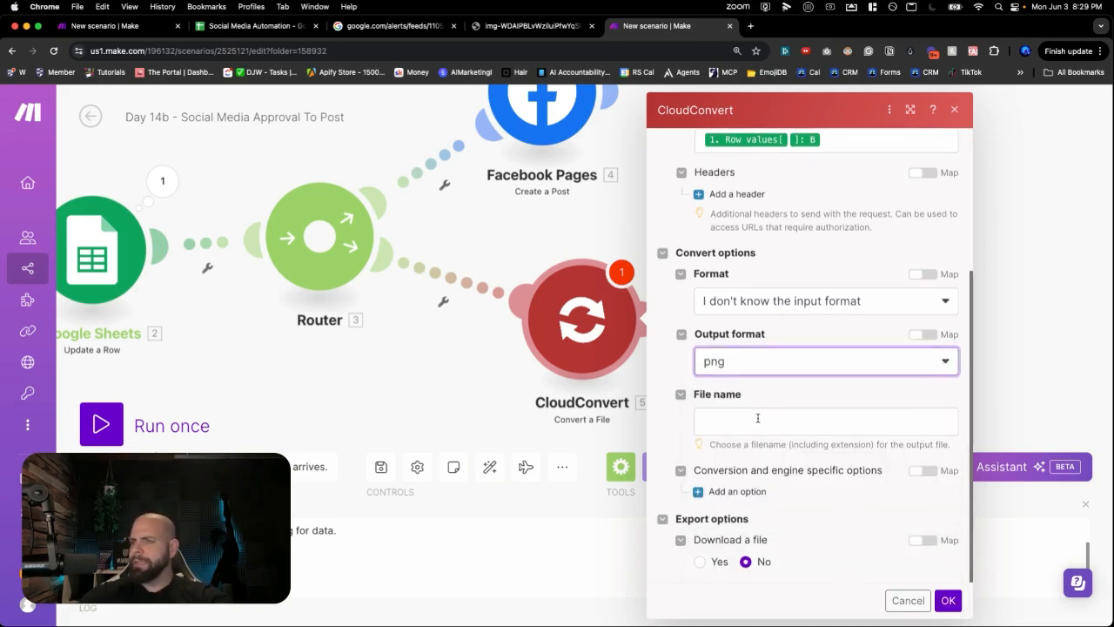
click(757, 418)
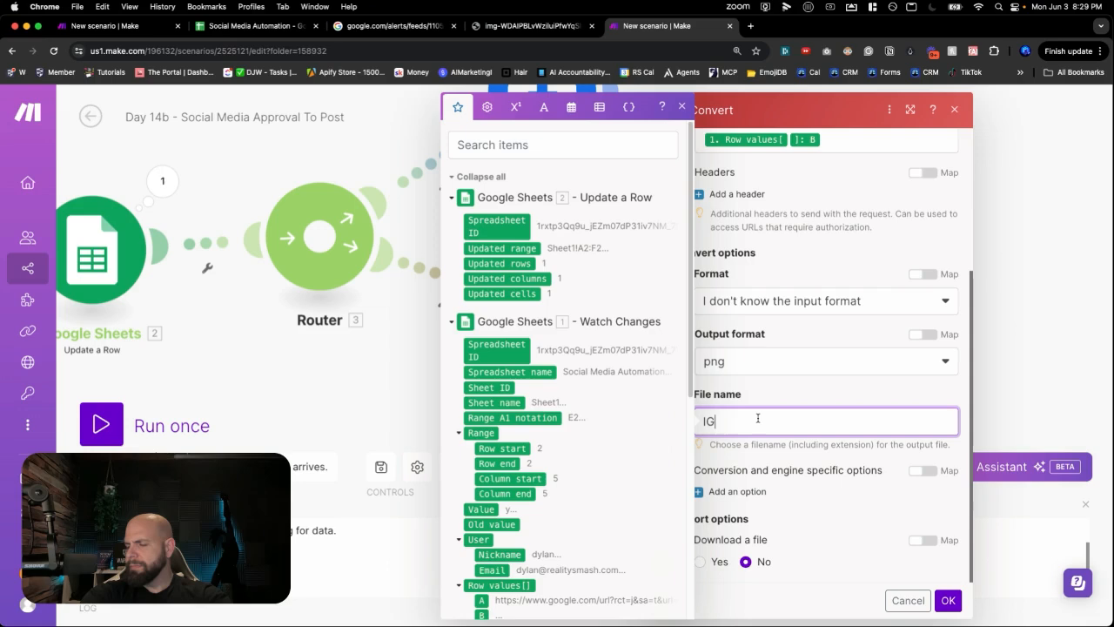
text(IG.)
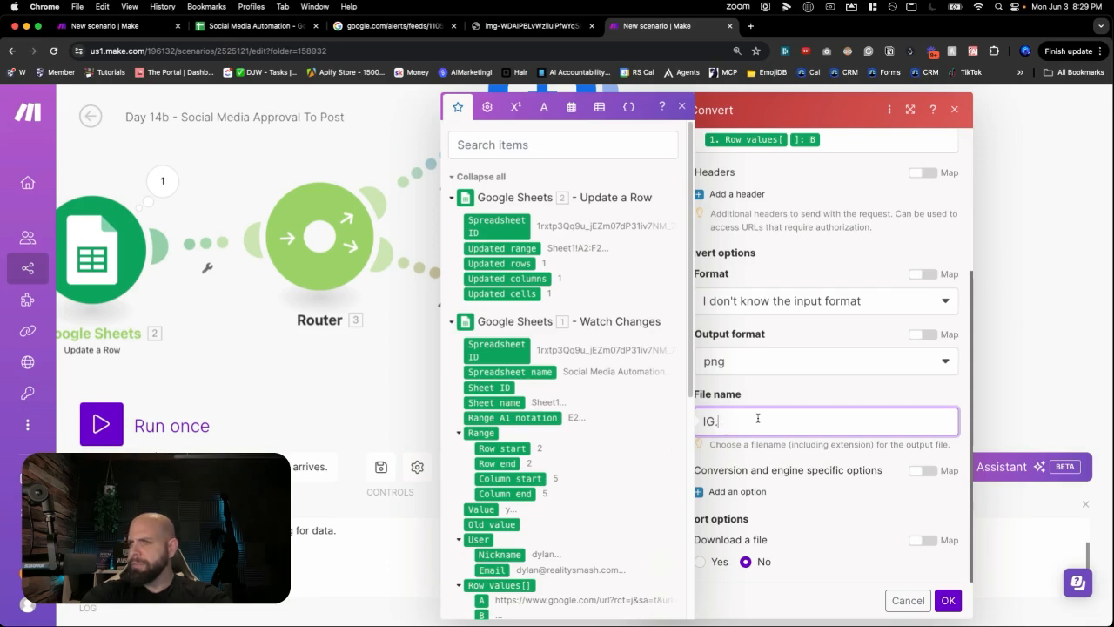
text(png)
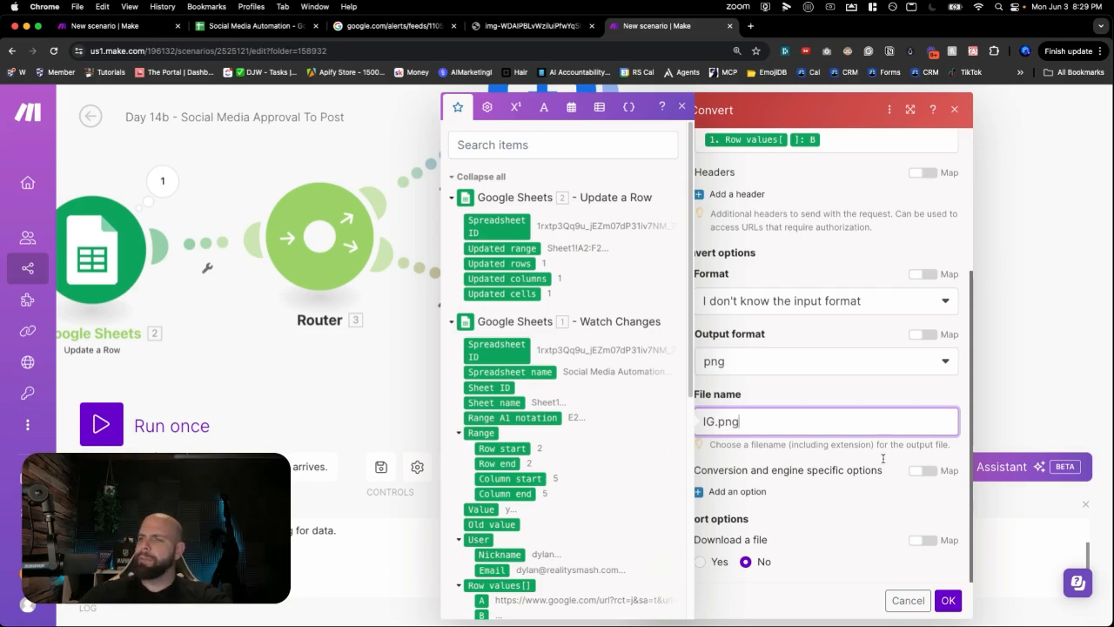
click(882, 467)
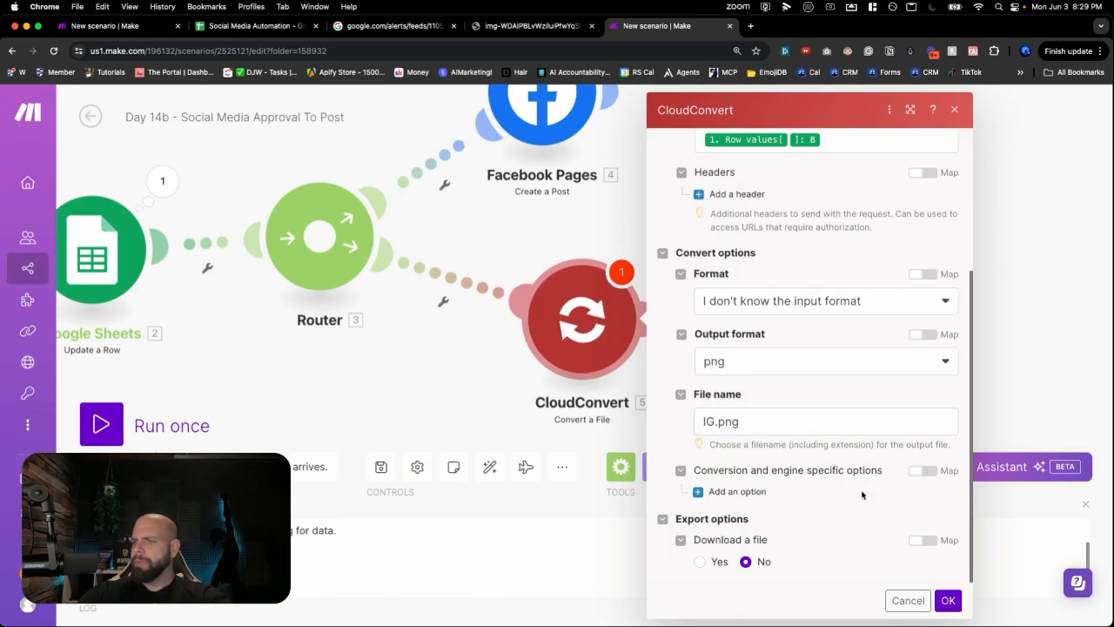
click(700, 562)
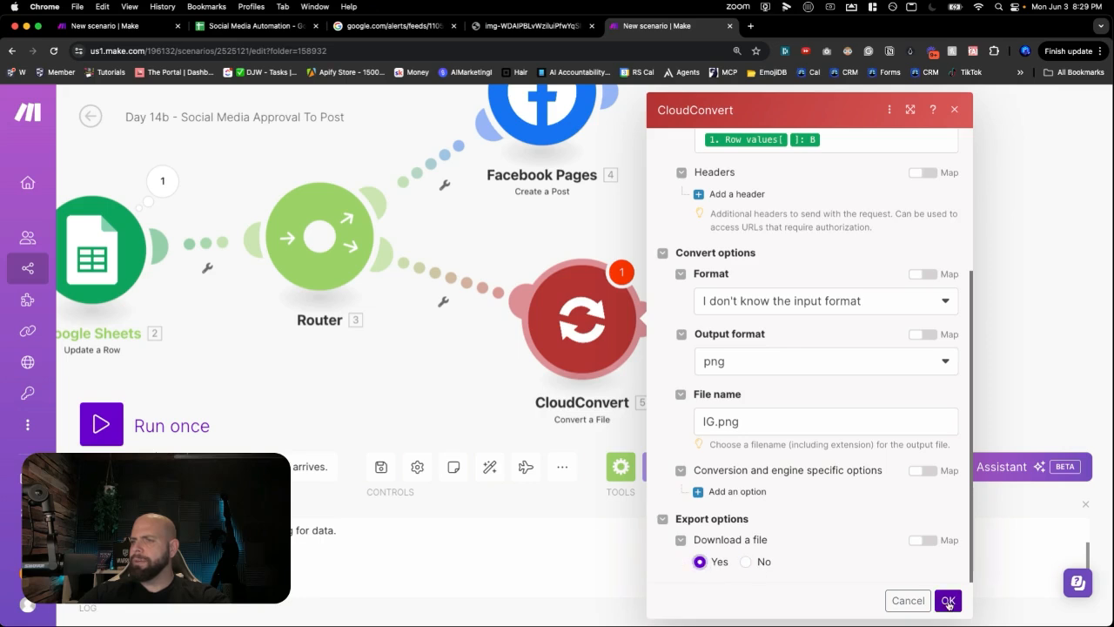
- Save the CloudConvert module and reposition it on the canvas
click(948, 603)
drag(850, 341, 810, 315)
mouse_move(573, 287)
mouse_down()
mouse_move(607, 277)
mouse_move(565, 302)
mouse_up()
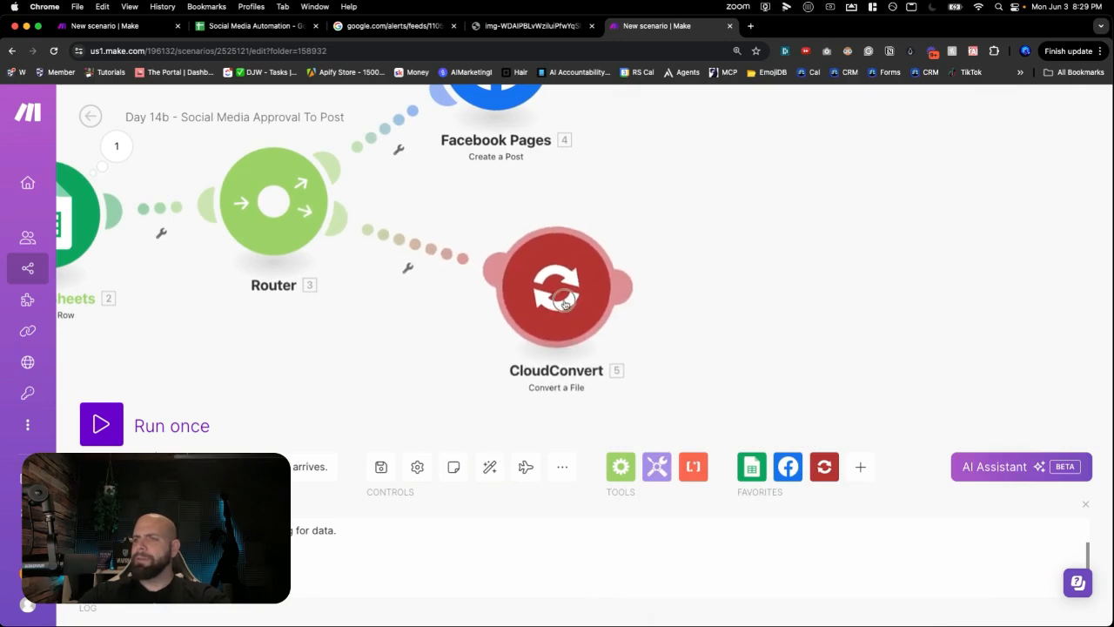
- Add an Instagram for Business 'Create a Photo Post' module after CloudConvert
click(787, 292)
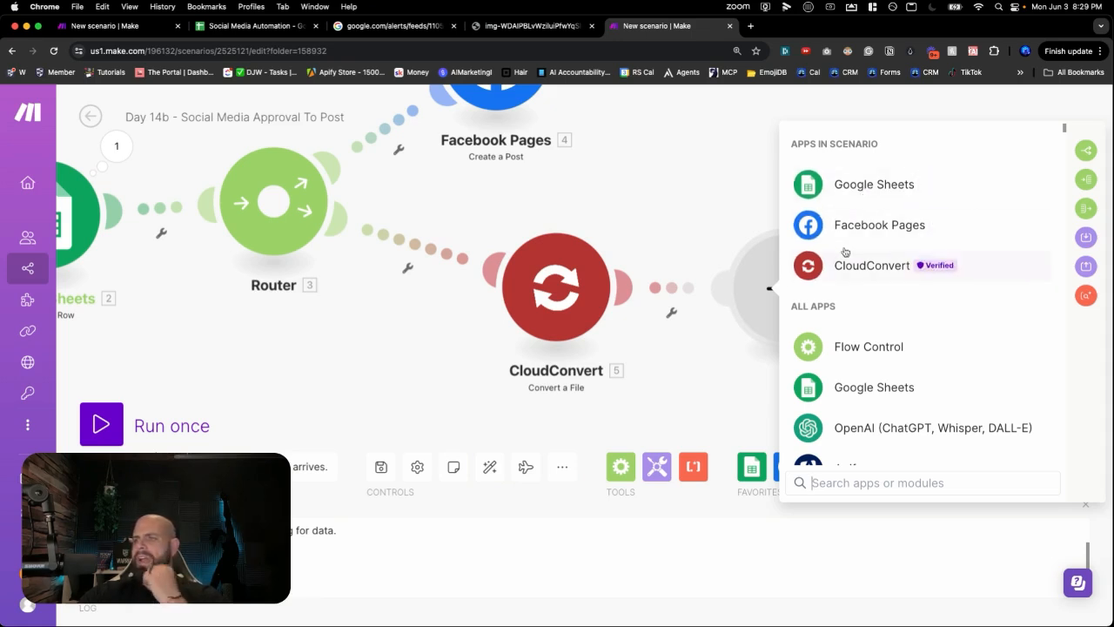
text(insta)
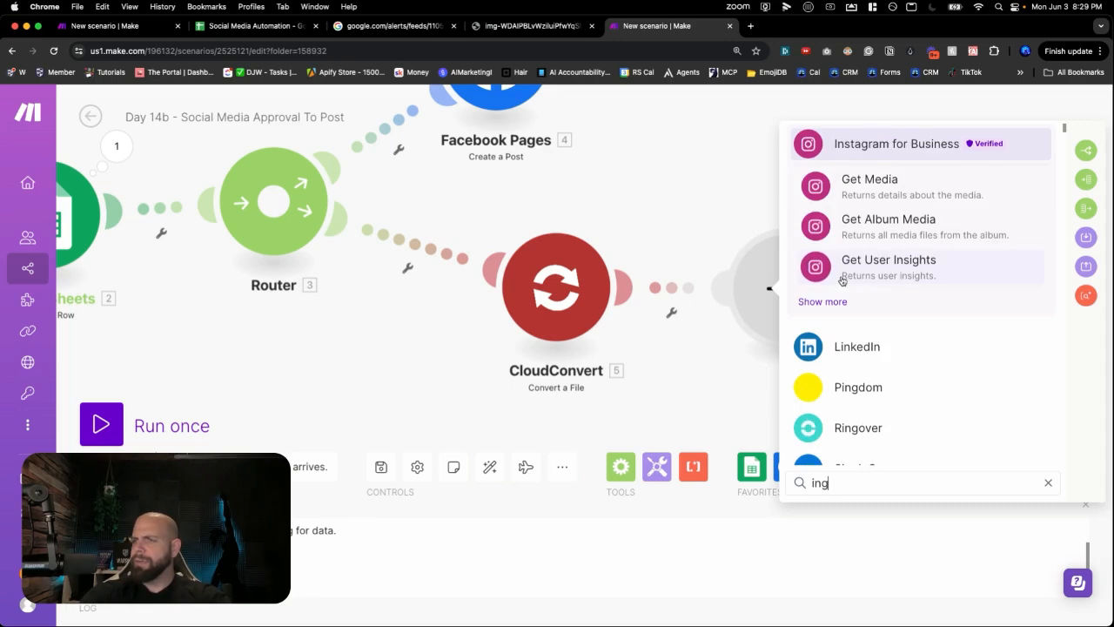
click(897, 146)
scroll(922, 300, down, 8)
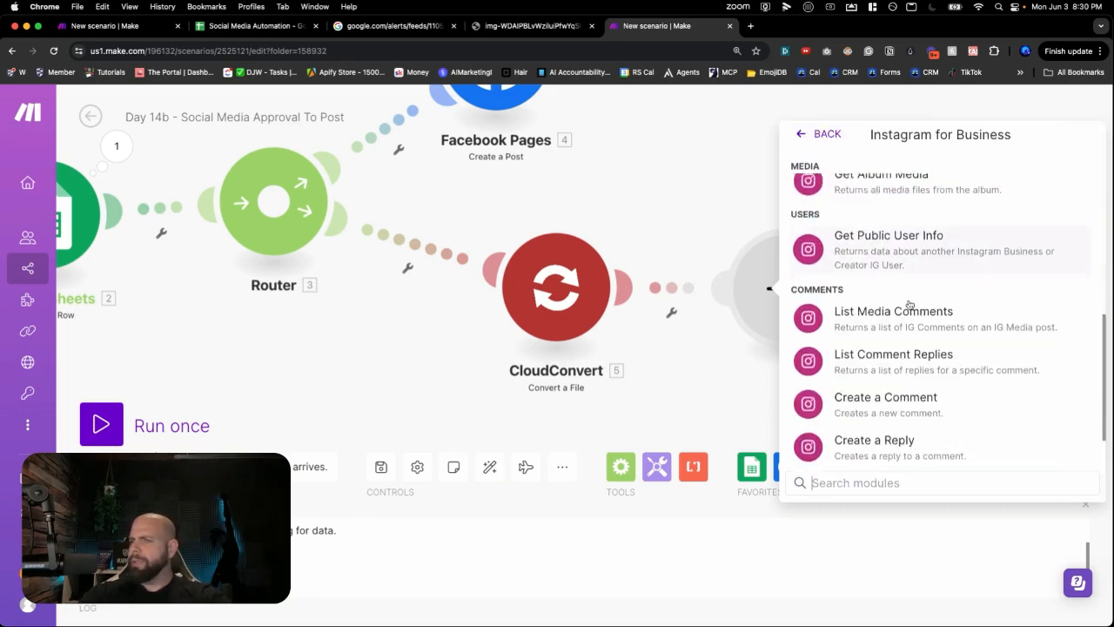
scroll(908, 305, up, 8)
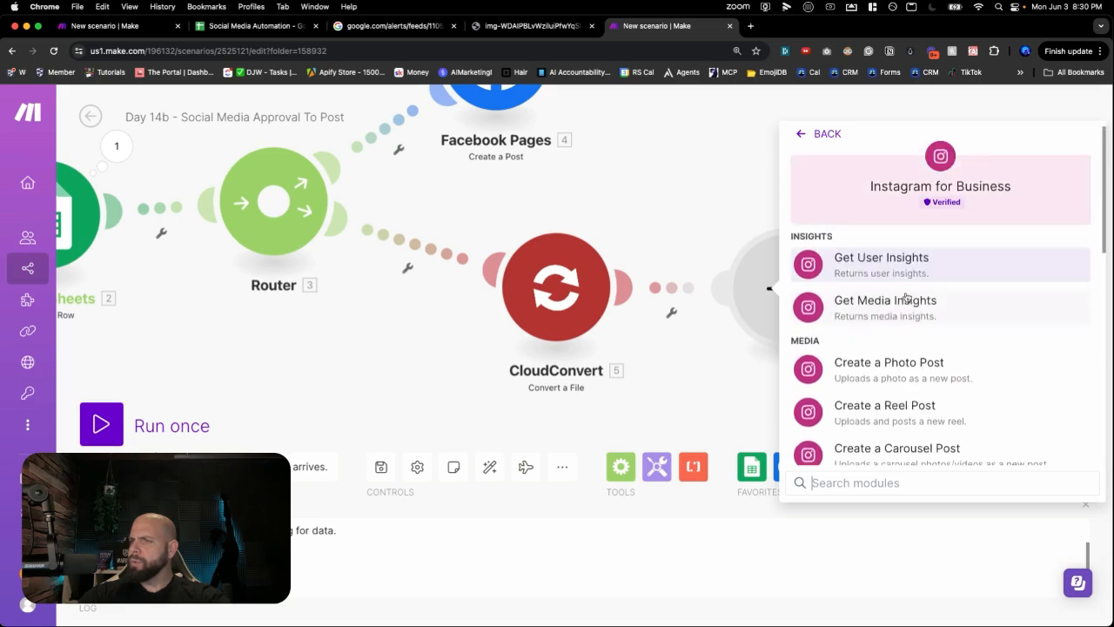
scroll(899, 339, down, 1)
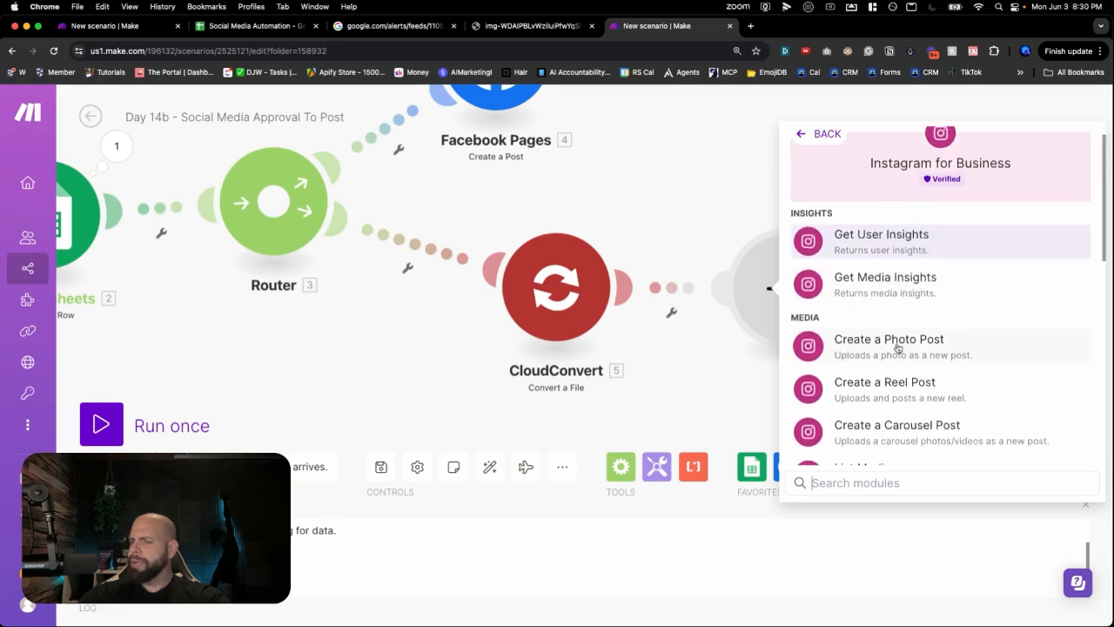
click(899, 347)
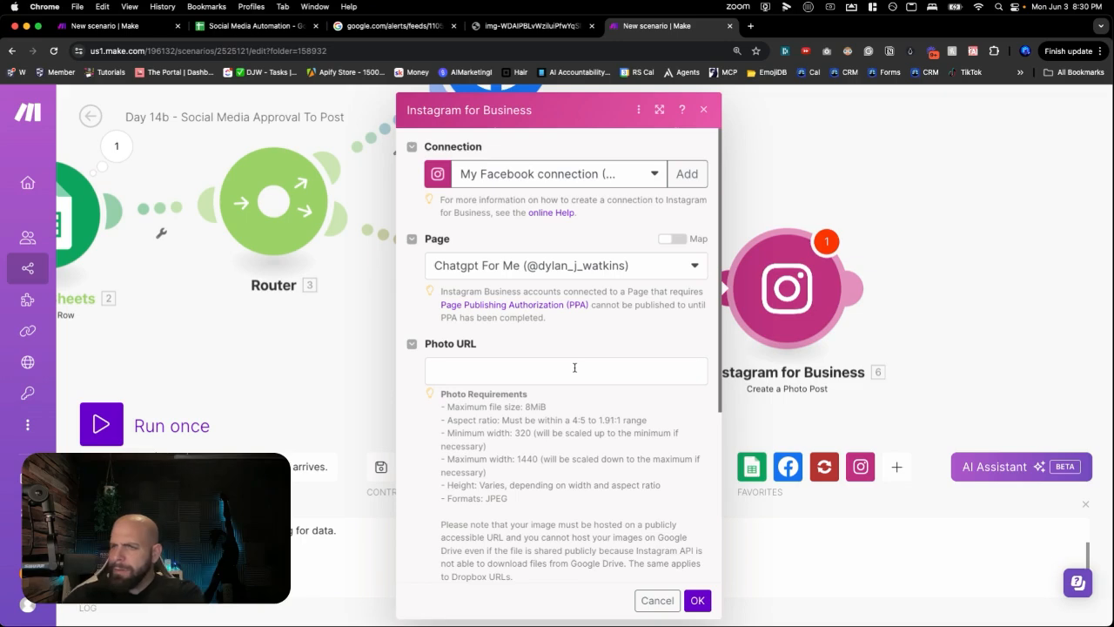
- Map CloudConvert's Temporary URL into the Instagram post's Photo URL
scroll(574, 367, down, 5)
scroll(574, 367, down, 2)
scroll(575, 363, up, 4)
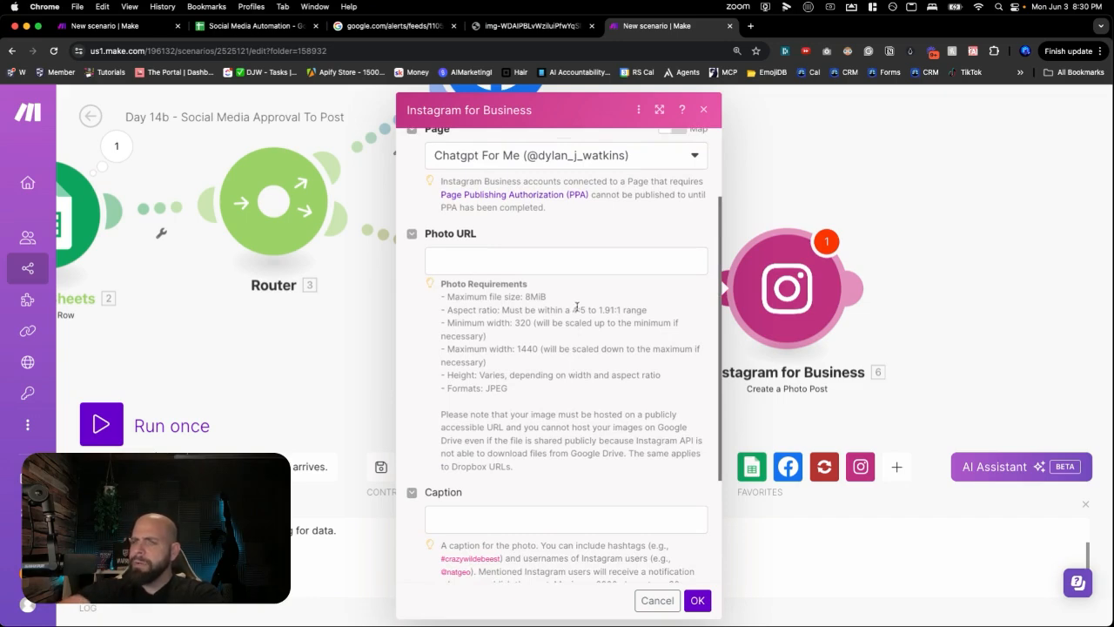
click(569, 256)
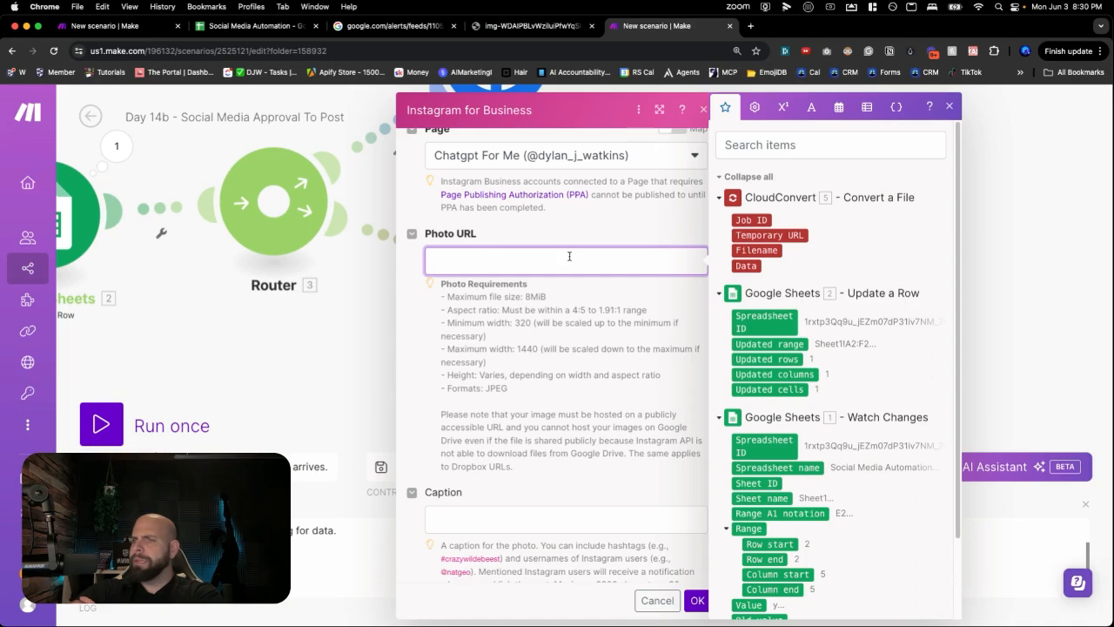
click(771, 235)
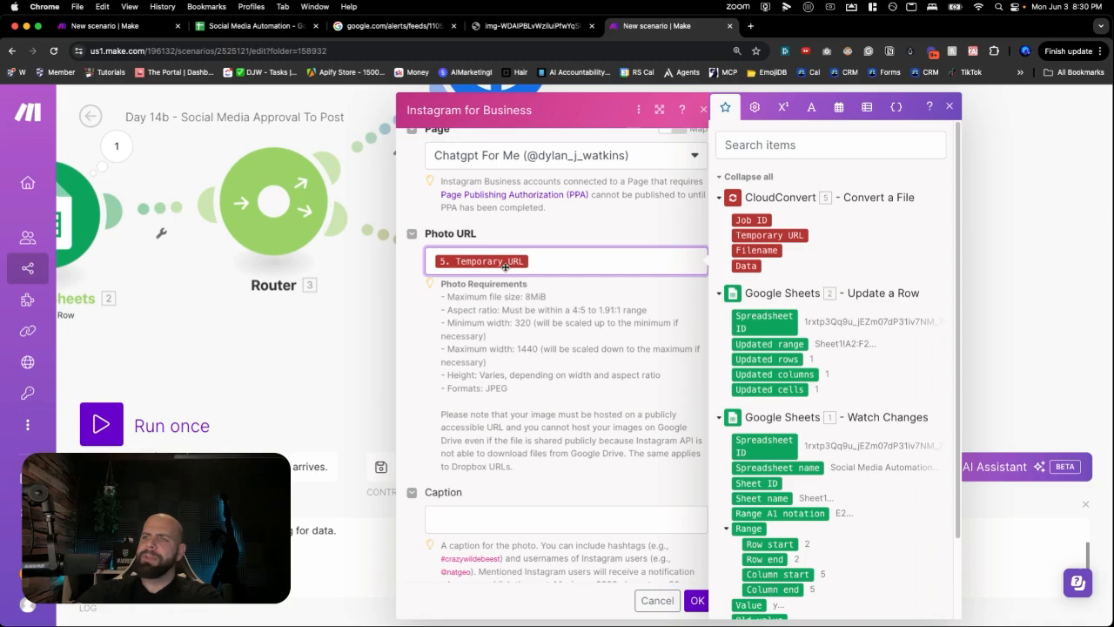
- Map the sheet row's column C post text into the Caption field
scroll(556, 297, down, 1)
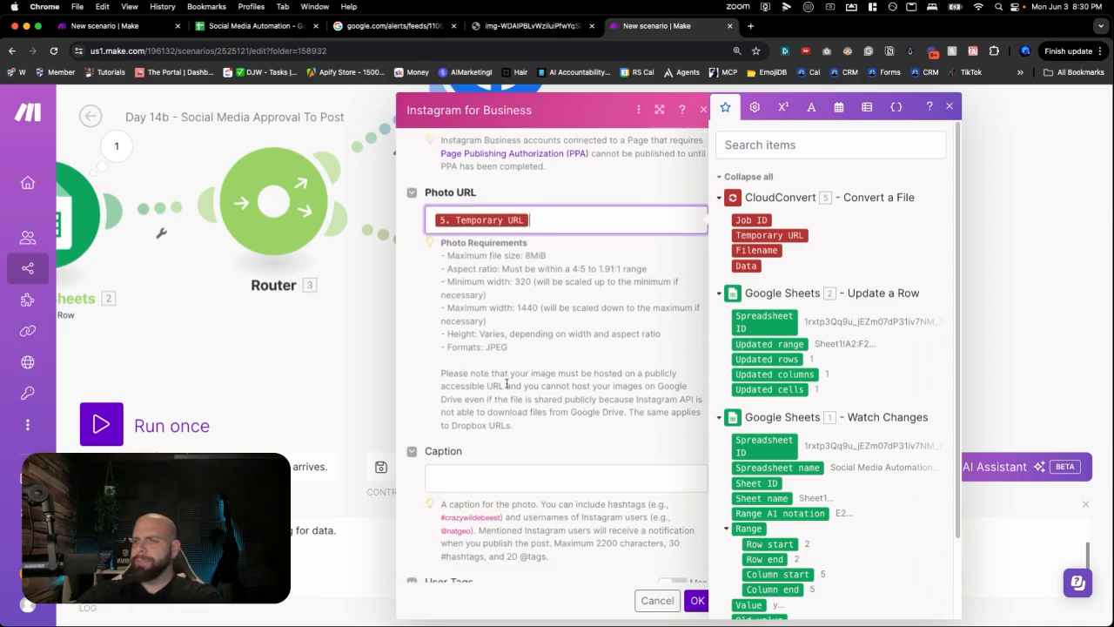
click(488, 481)
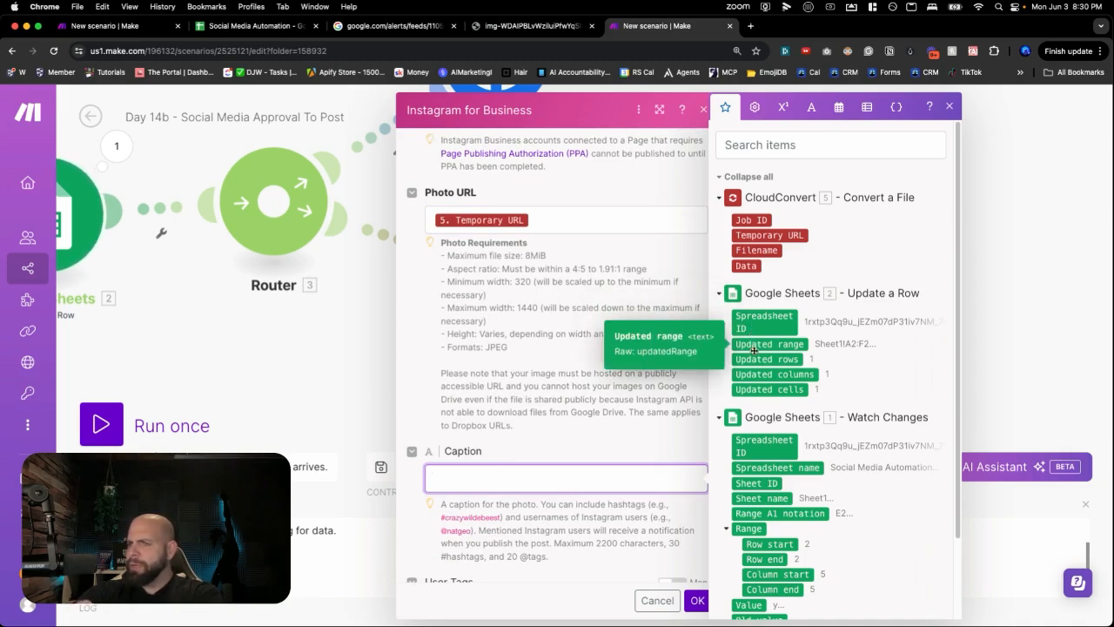
scroll(755, 357, down, 2)
scroll(748, 417, down, 1)
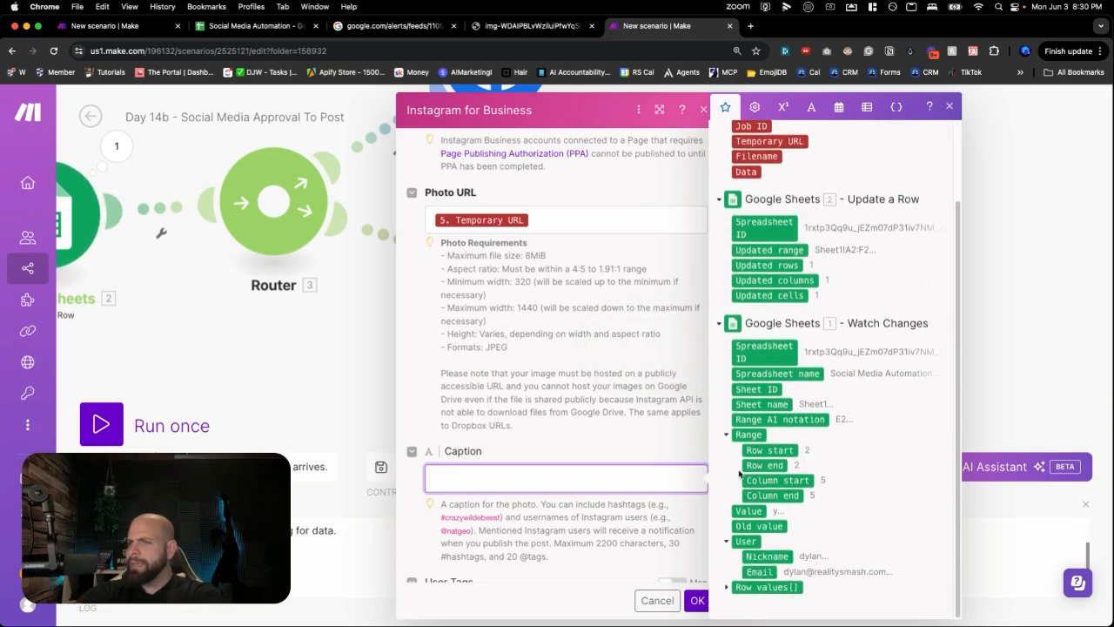
click(727, 587)
scroll(736, 570, down, 2)
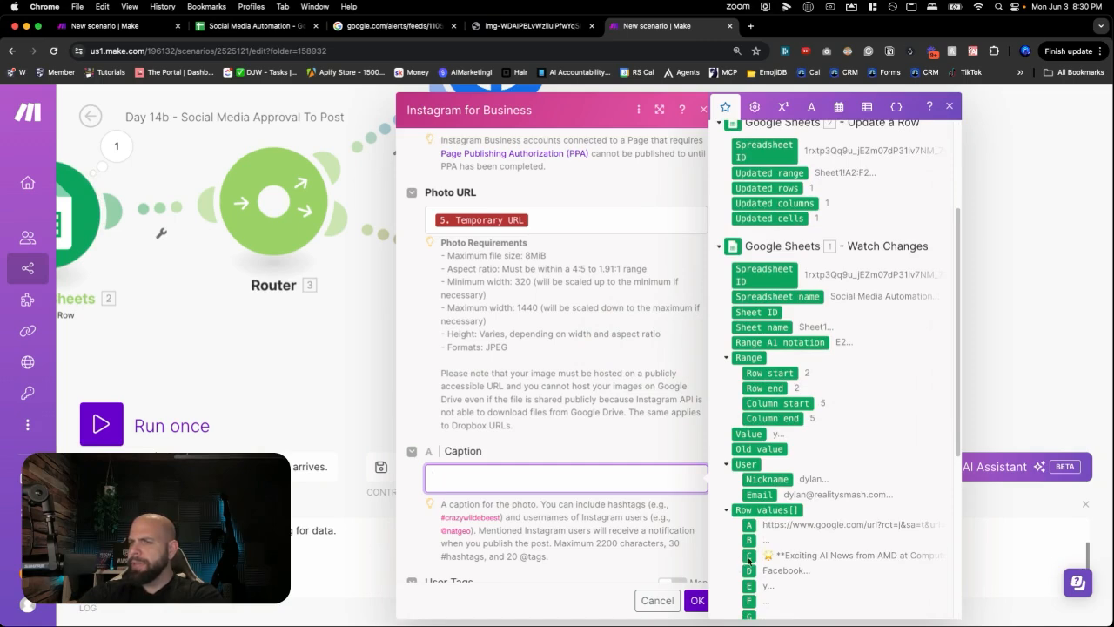
drag(748, 559, 679, 483)
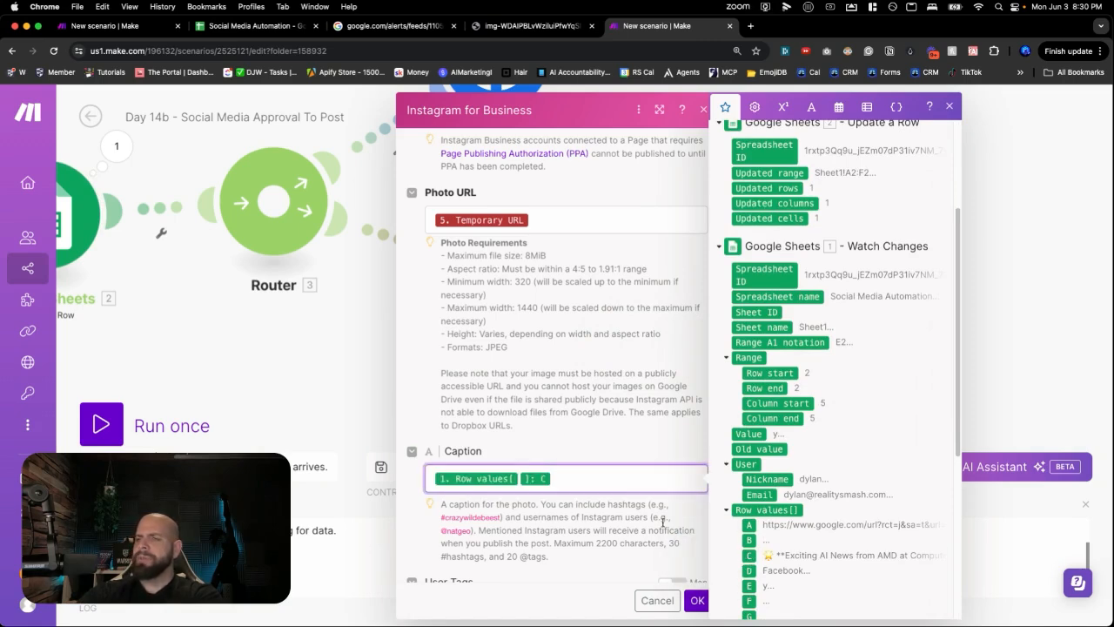
- Check the spreadsheet's columns, then save the Instagram photo-post settings
click(261, 26)
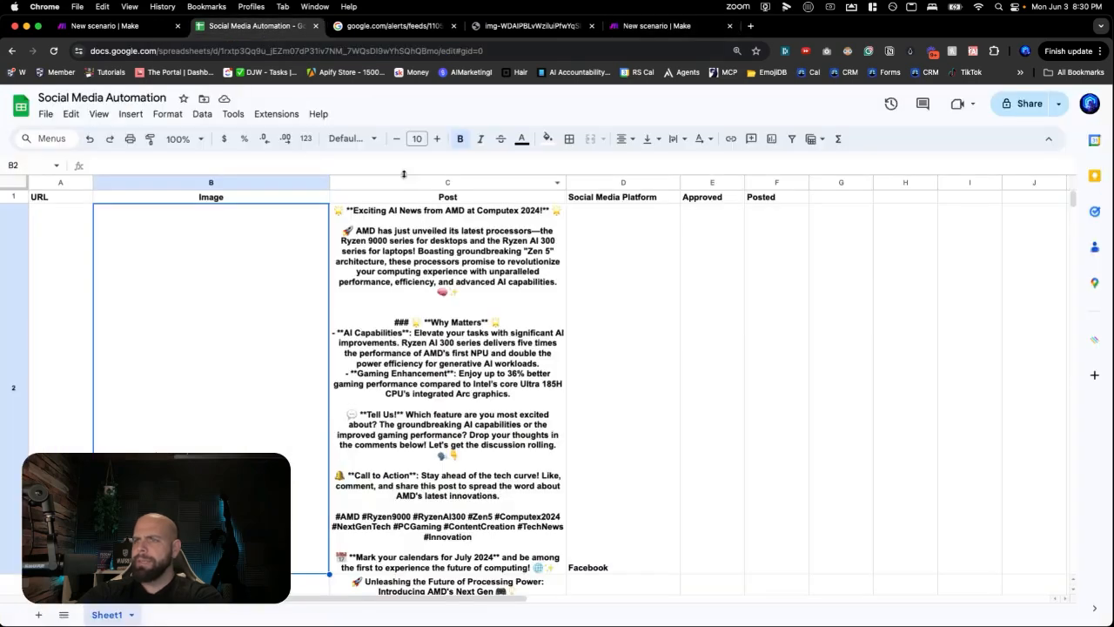
click(655, 28)
scroll(615, 489, down, 1)
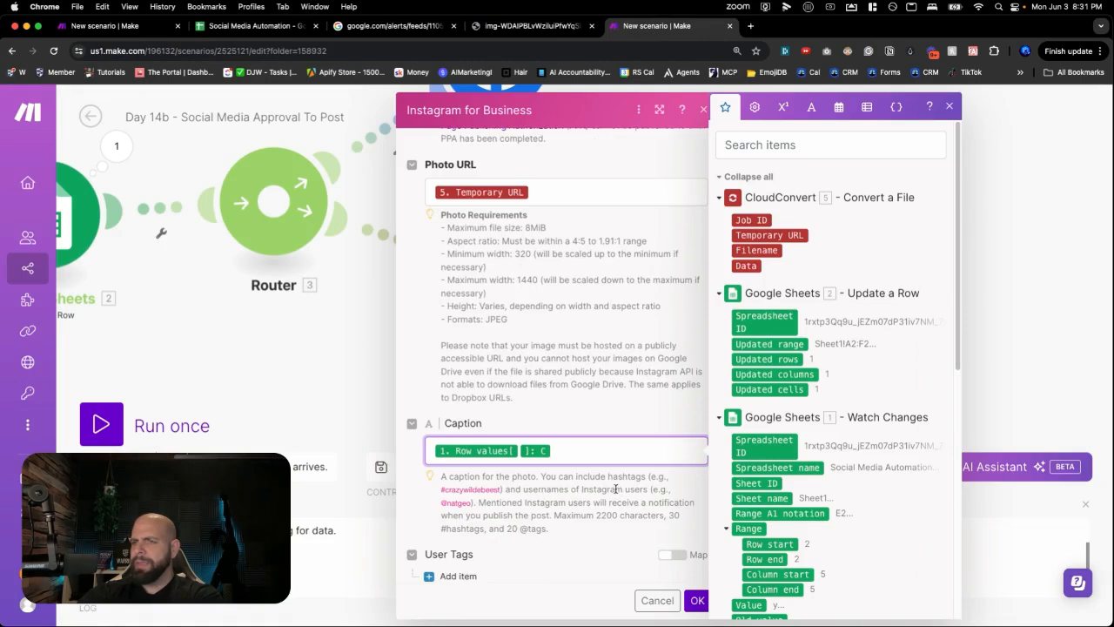
scroll(615, 489, down, 2)
click(697, 599)
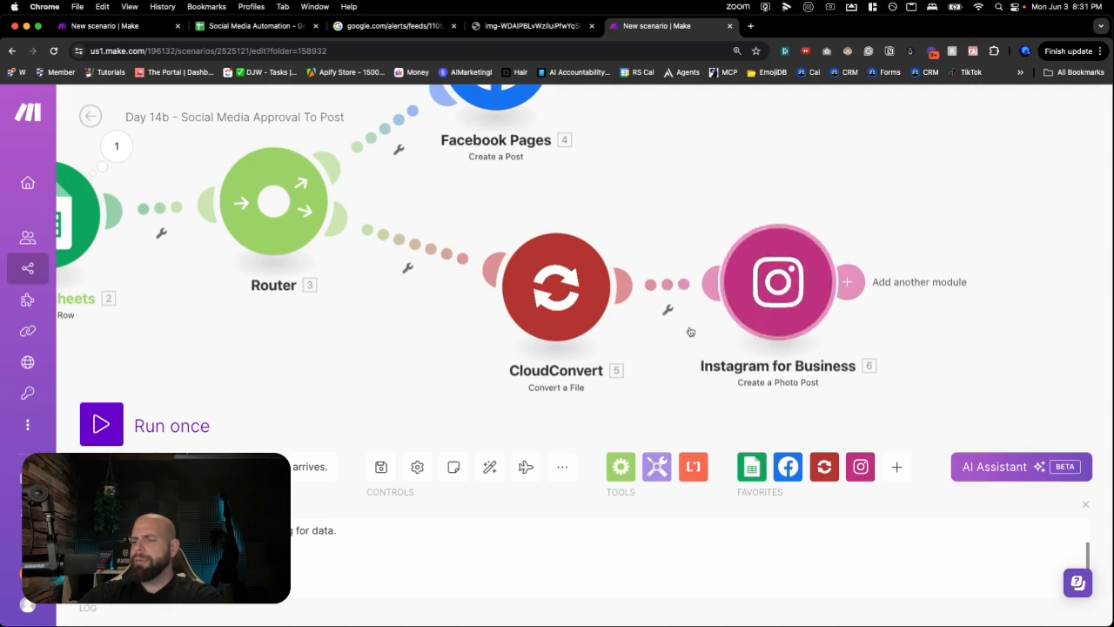
scroll(581, 384, down, 2)
- Tidy the layout and add a LinkedIn 'Create a User Text Post' module on a new router branch
drag(580, 388, 571, 295)
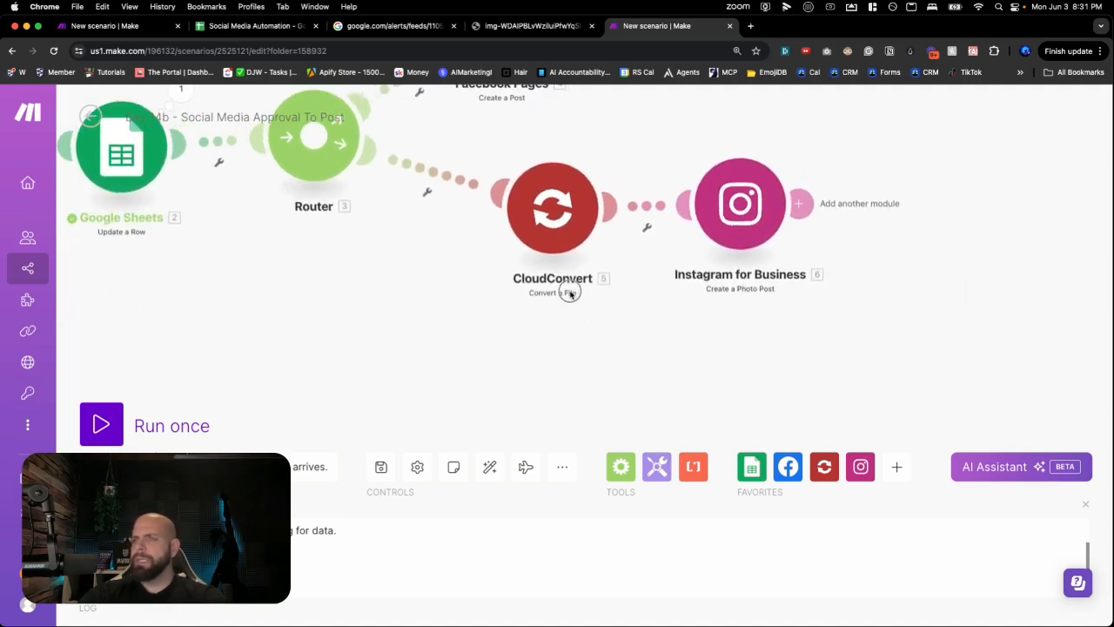
drag(721, 231, 721, 201)
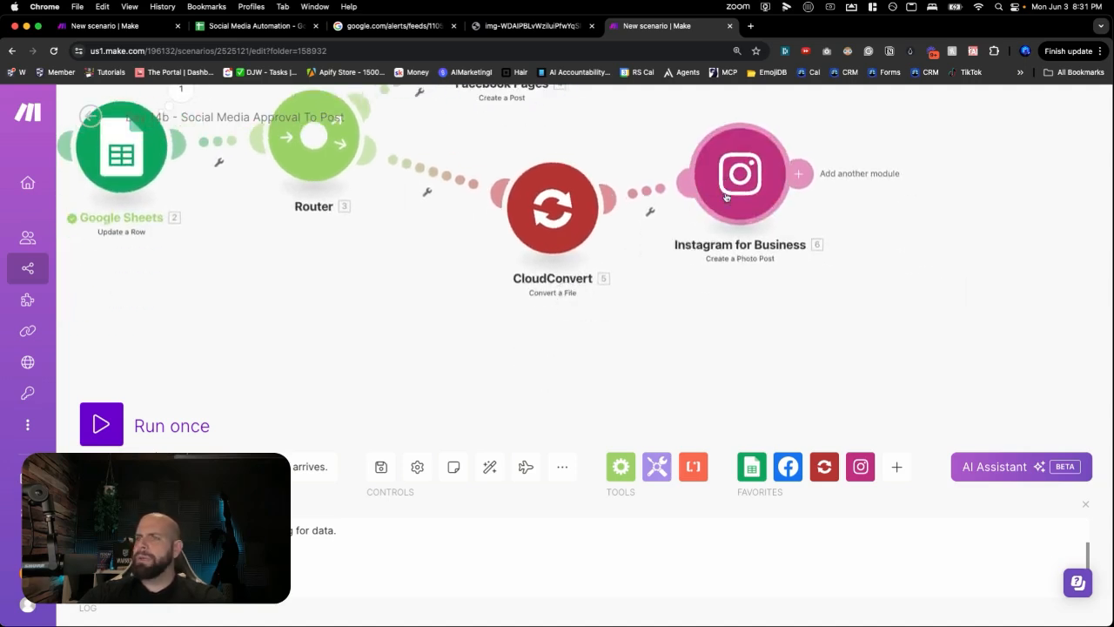
drag(557, 233, 540, 190)
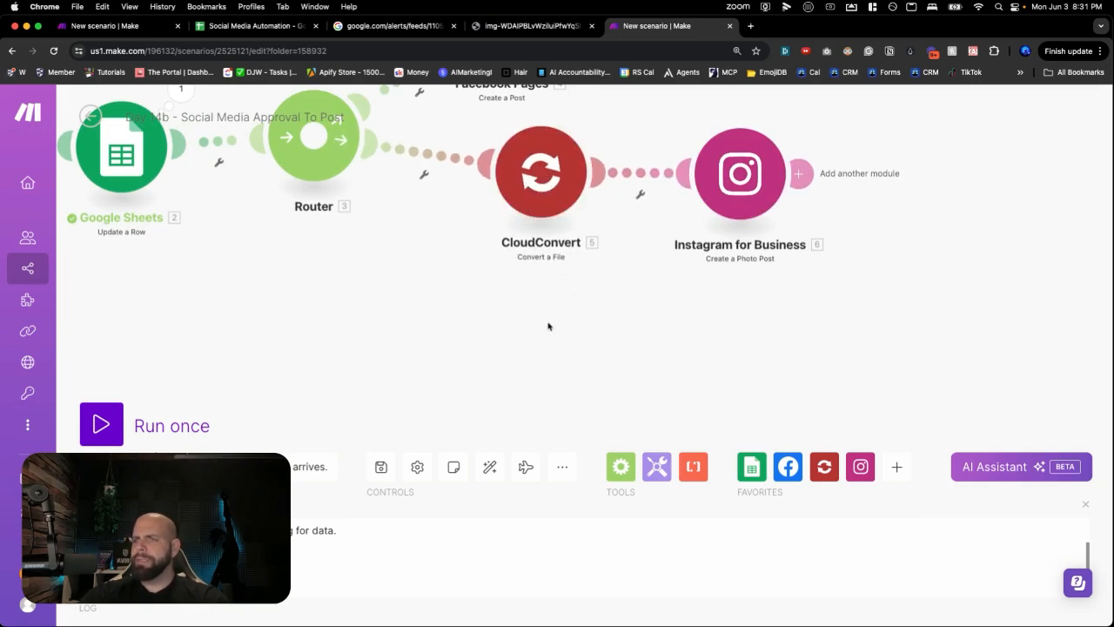
click(545, 352)
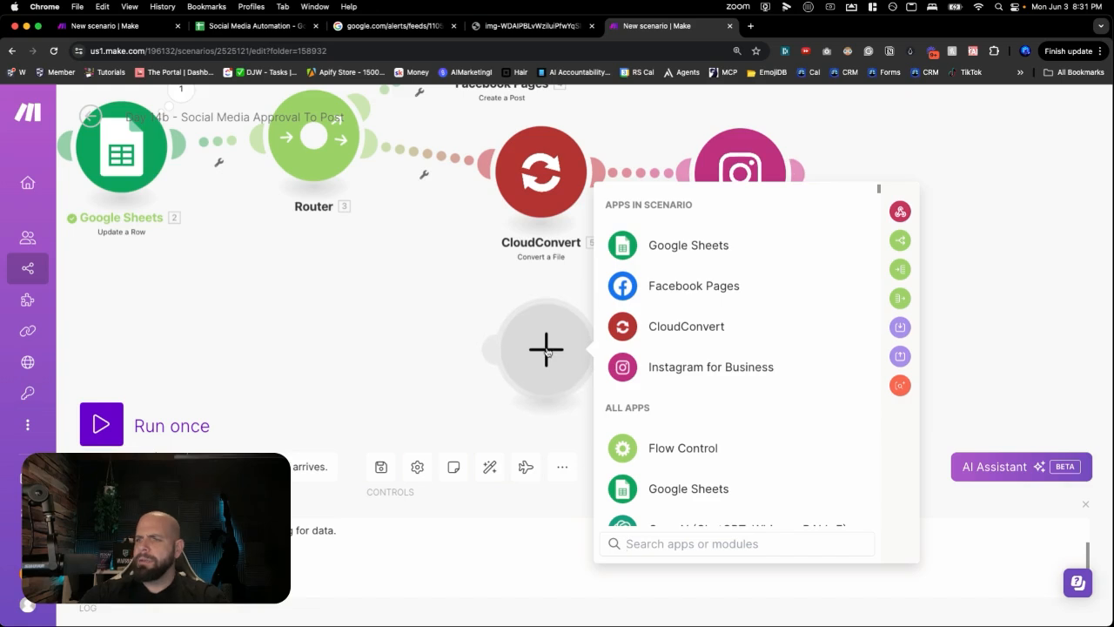
text(linked)
click(670, 203)
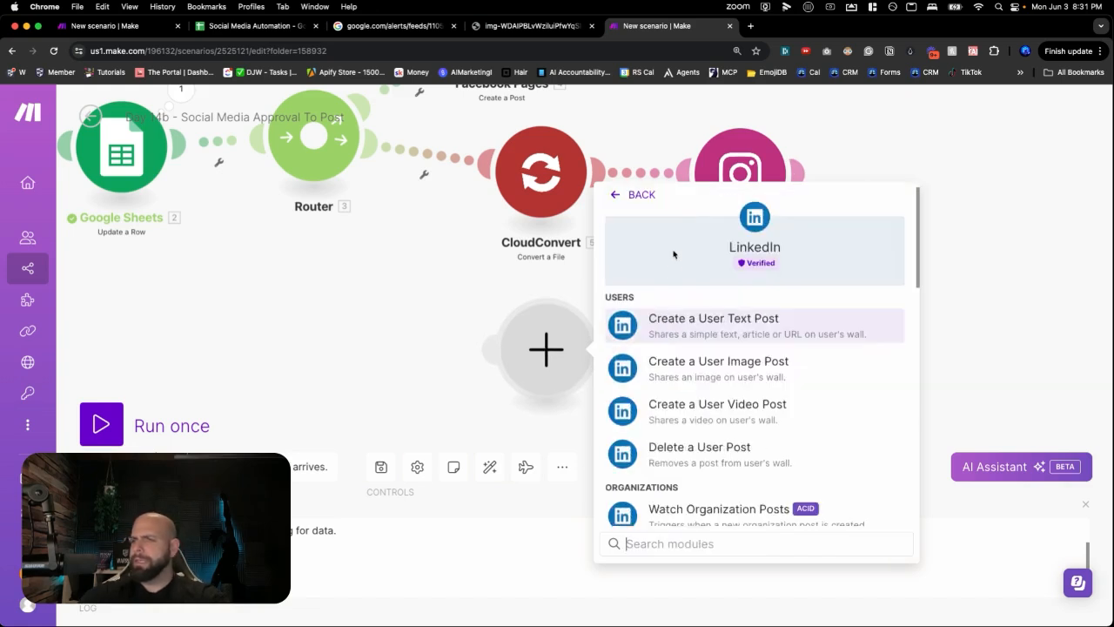
scroll(684, 341, down, 1)
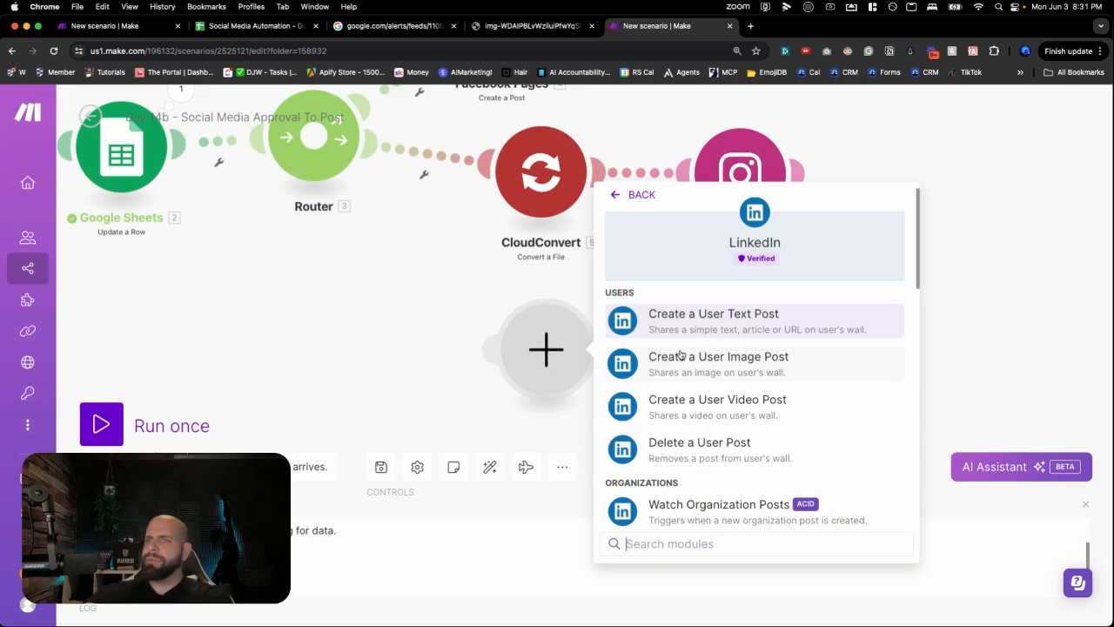
click(152, 32)
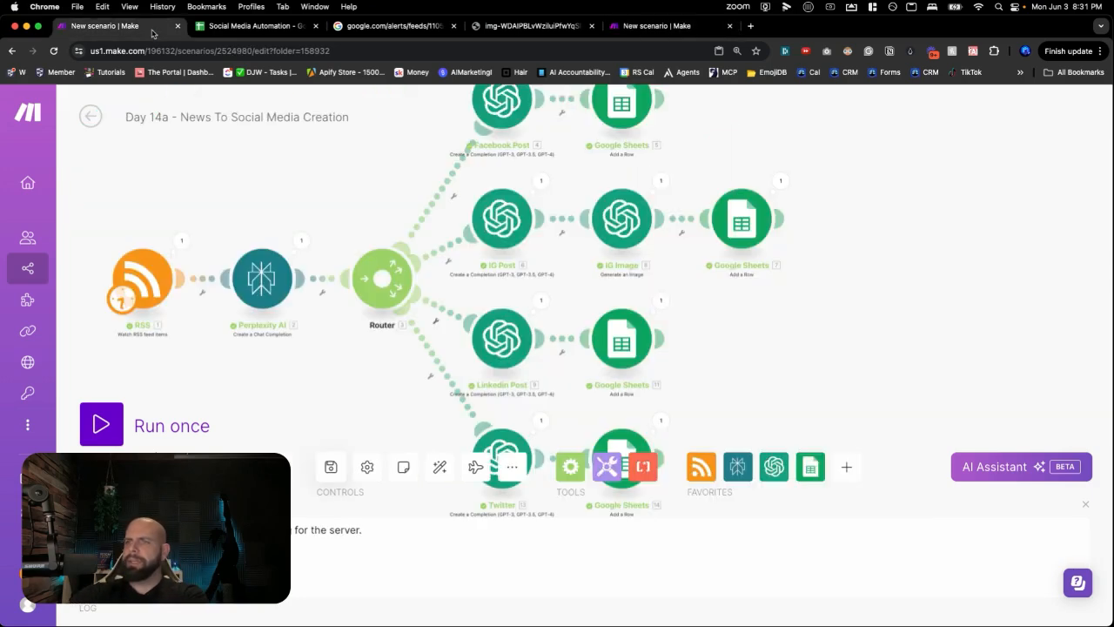
click(646, 32)
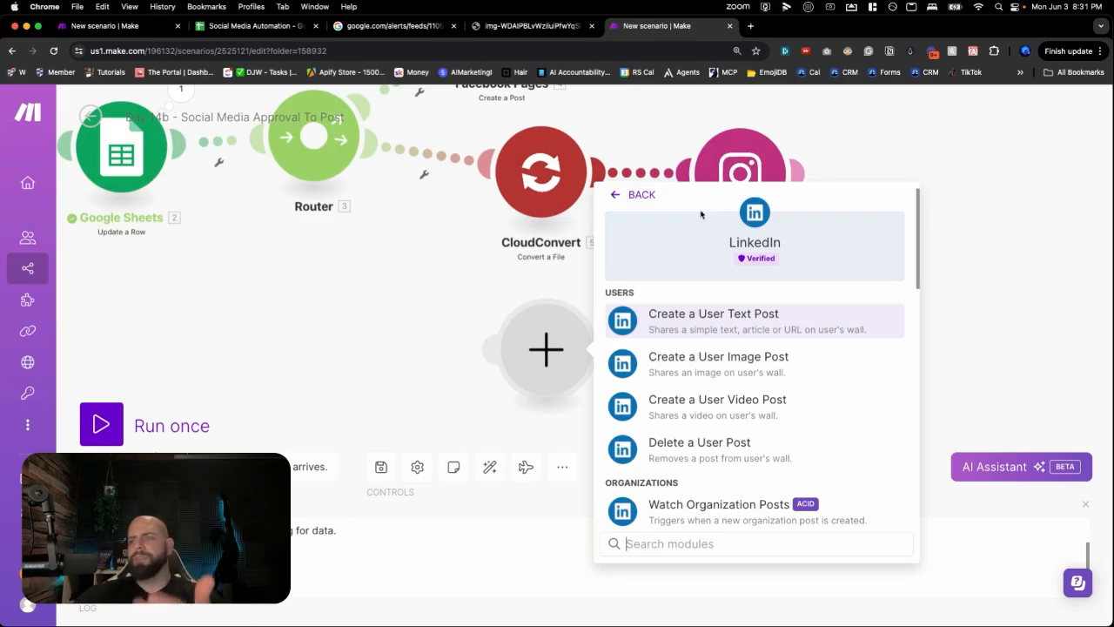
click(703, 325)
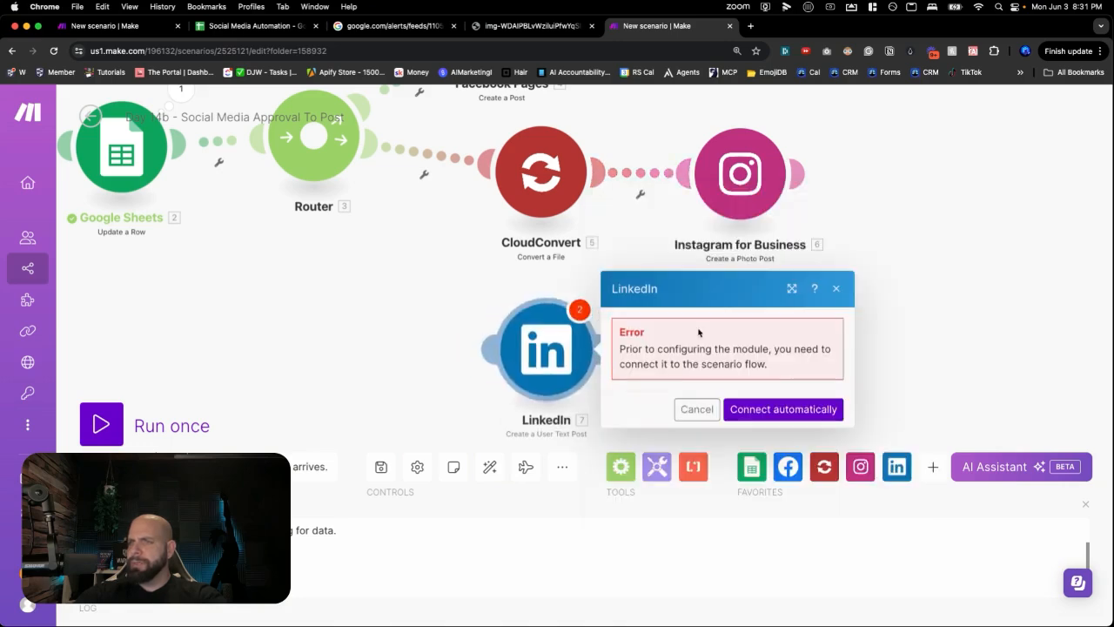
- Connect LinkedIn automatically, map Row values column C into Content, and save
click(783, 408)
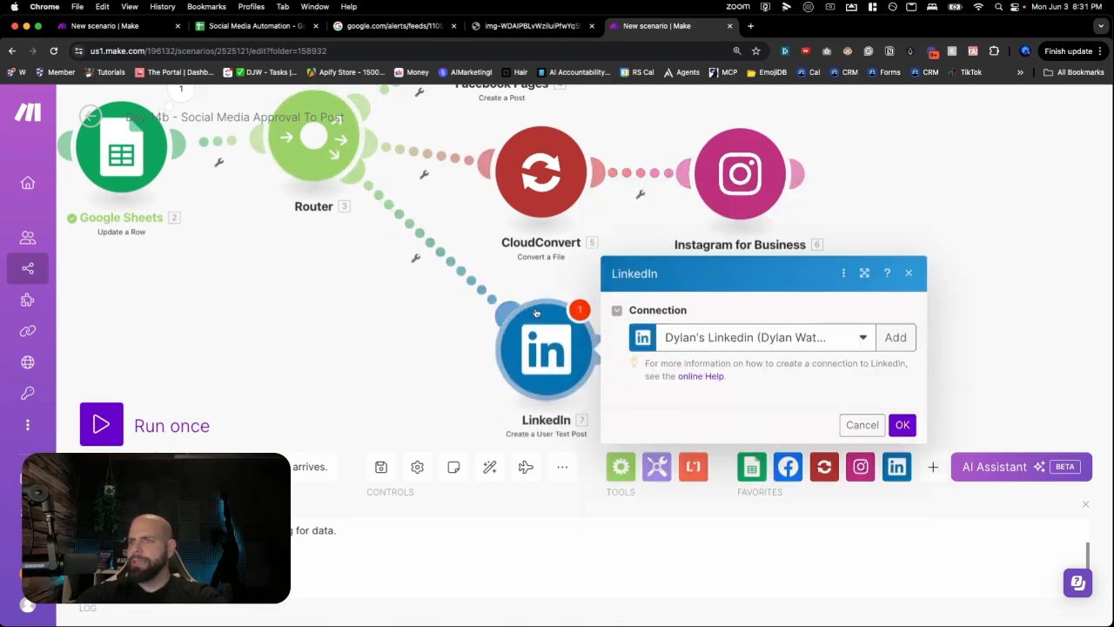
click(740, 267)
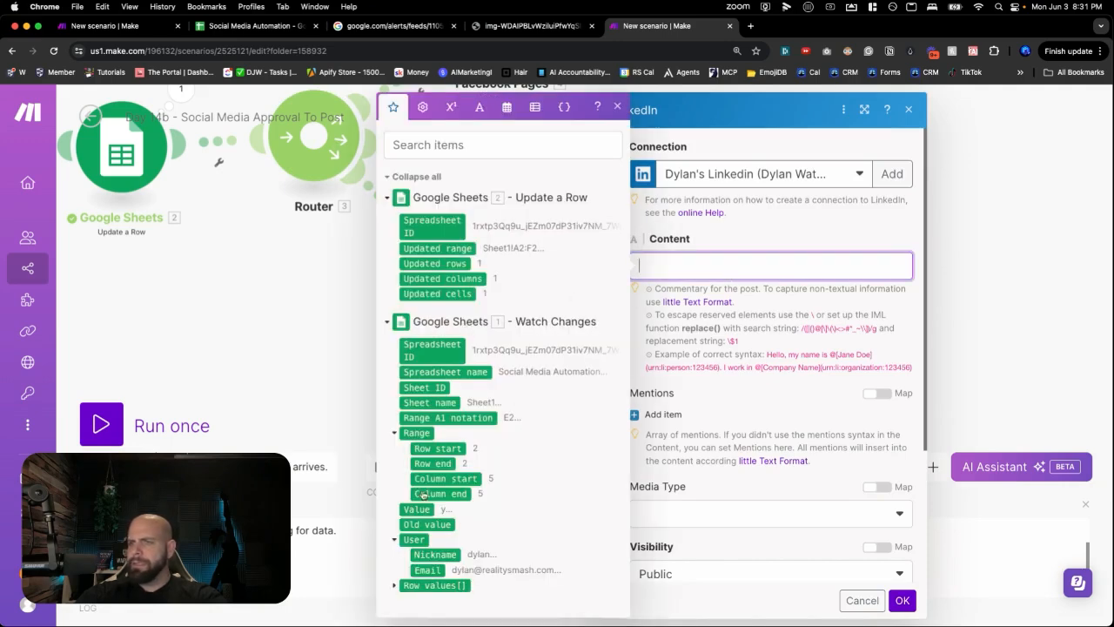
click(394, 586)
scroll(432, 487, down, 3)
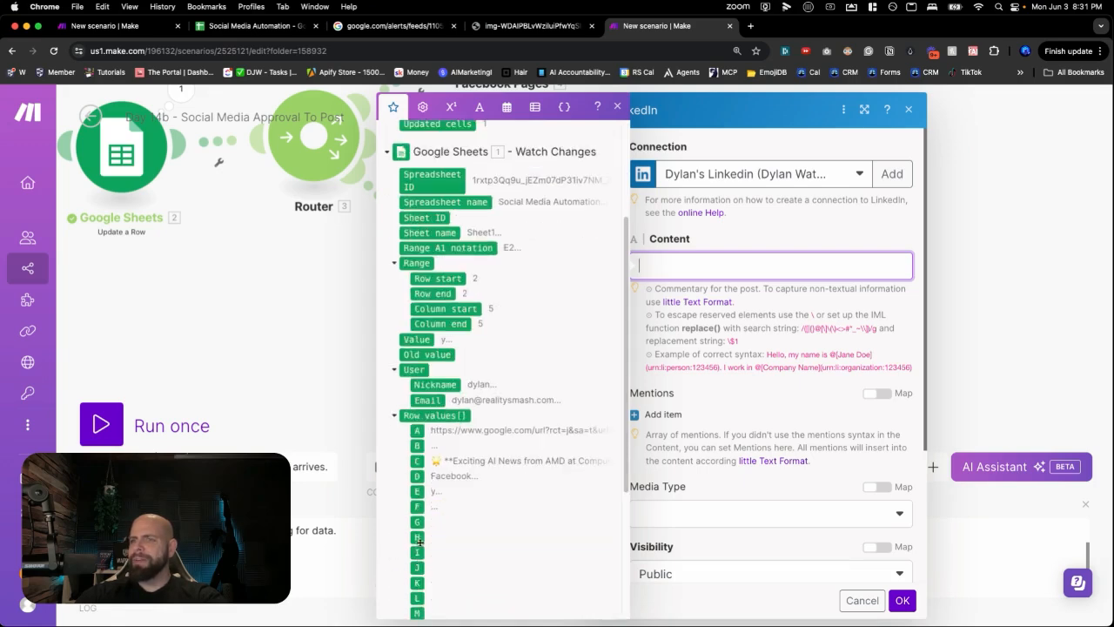
click(416, 461)
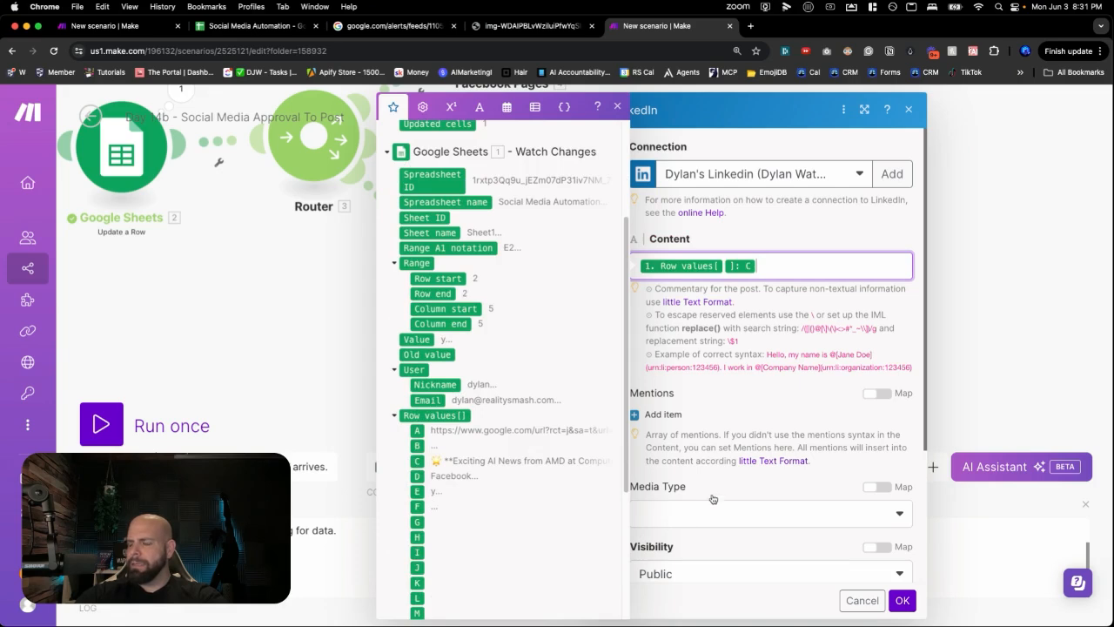
scroll(712, 499, down, 5)
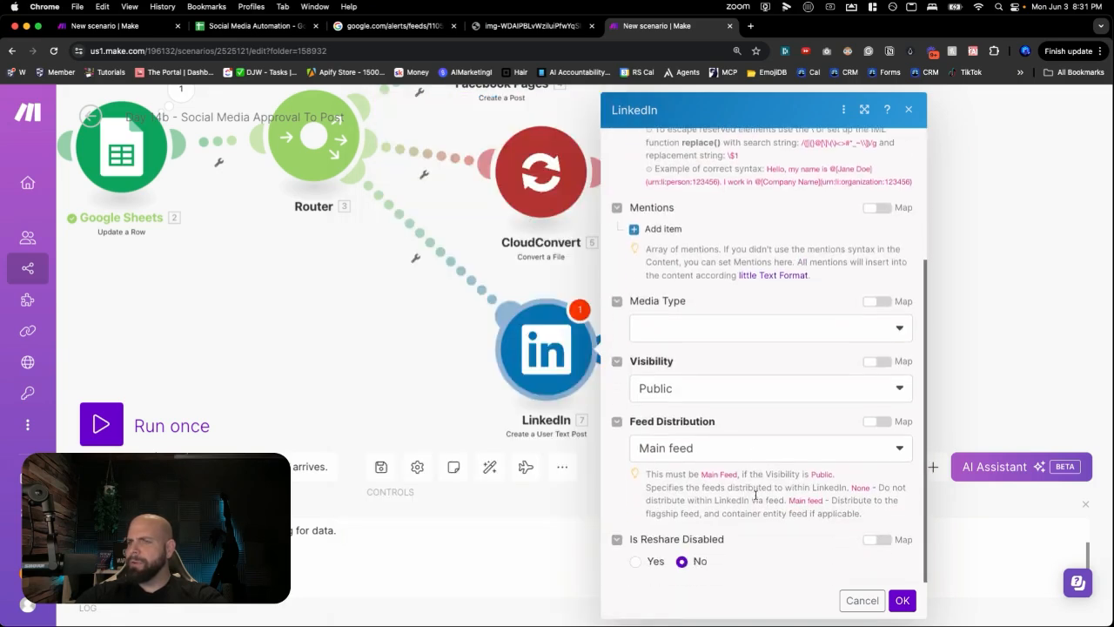
click(901, 599)
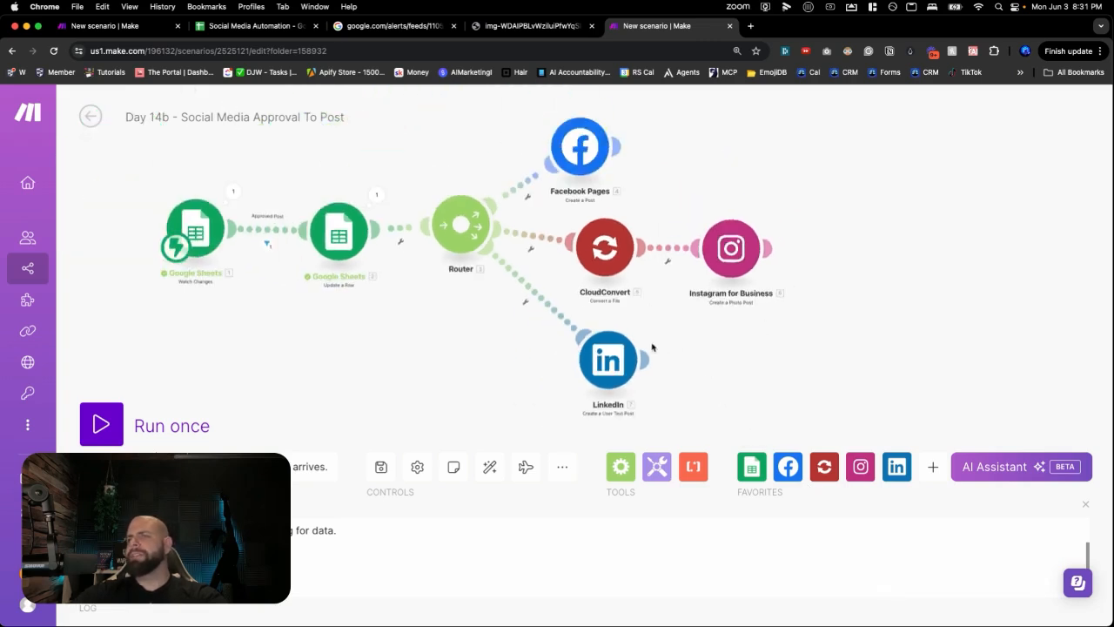
- Add an X (formerly Twitter) 'Create a Post' module below LinkedIn
drag(535, 429, 516, 340)
click(594, 363)
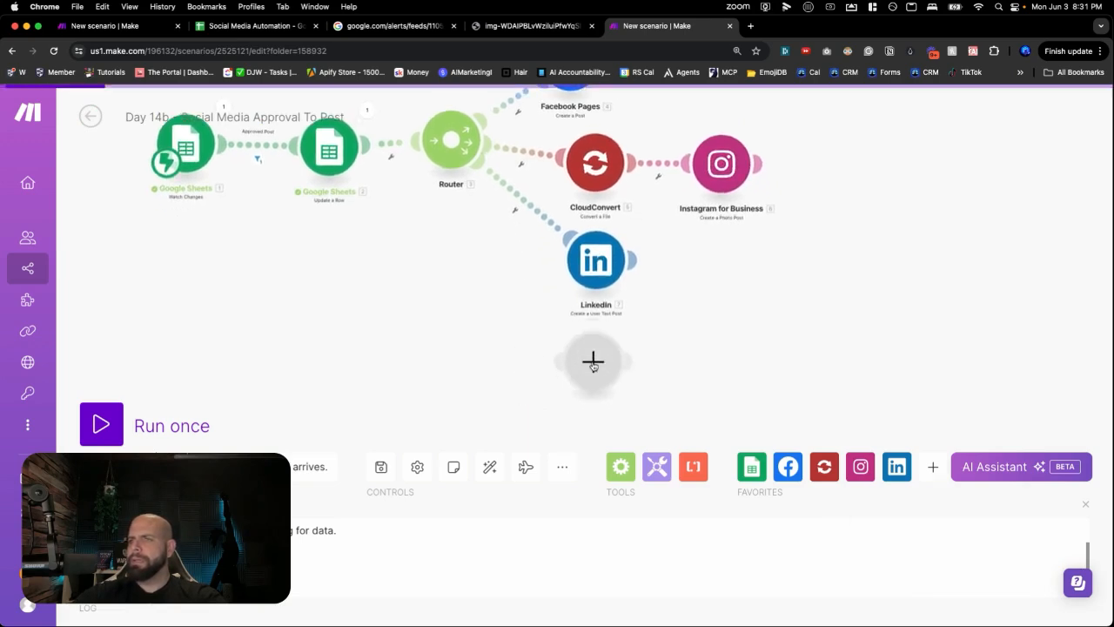
text(twitter)
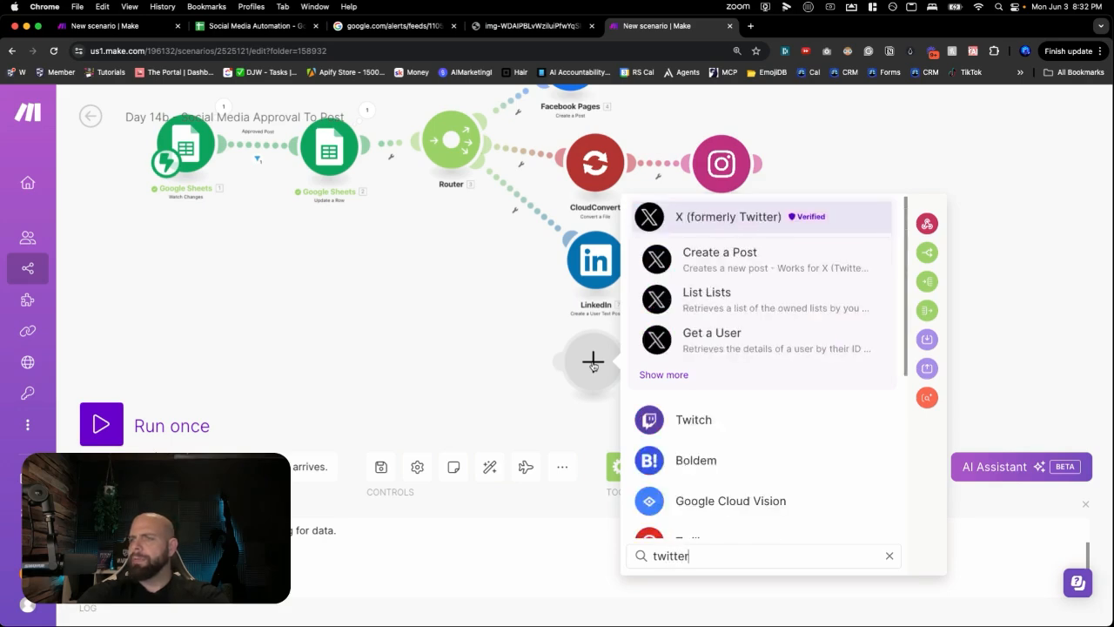
click(707, 218)
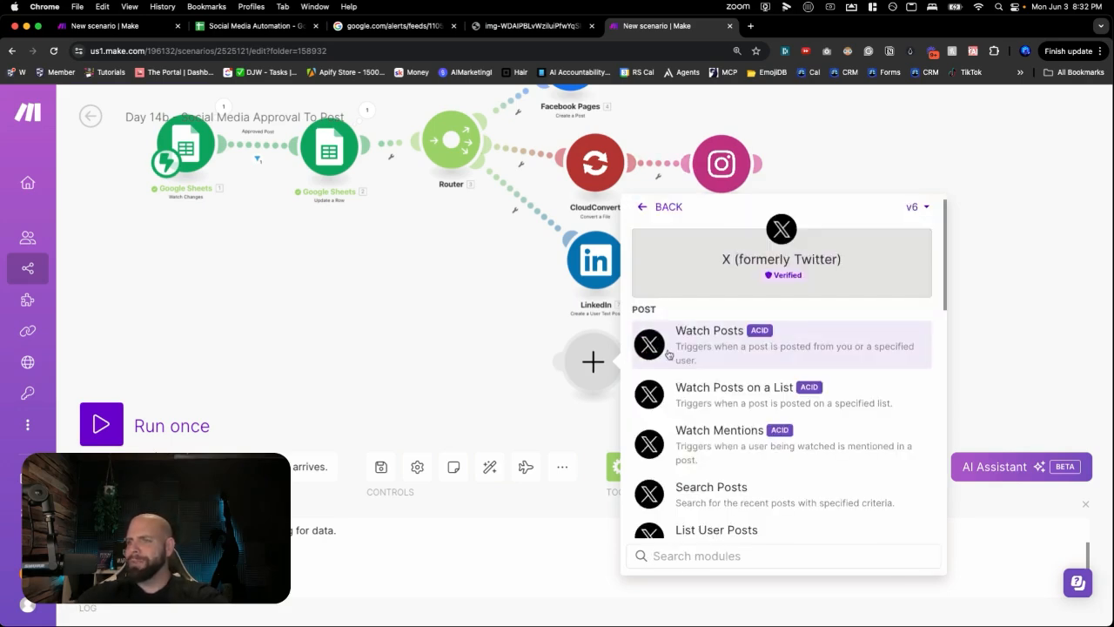
scroll(707, 364, down, 5)
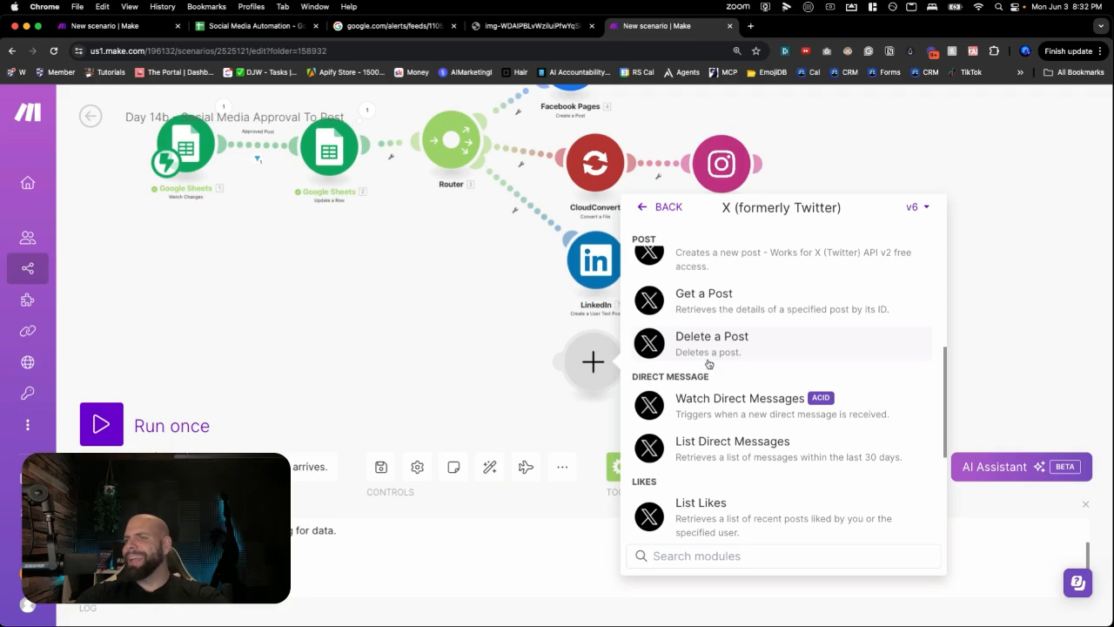
scroll(712, 374, up, 5)
scroll(714, 381, down, 4)
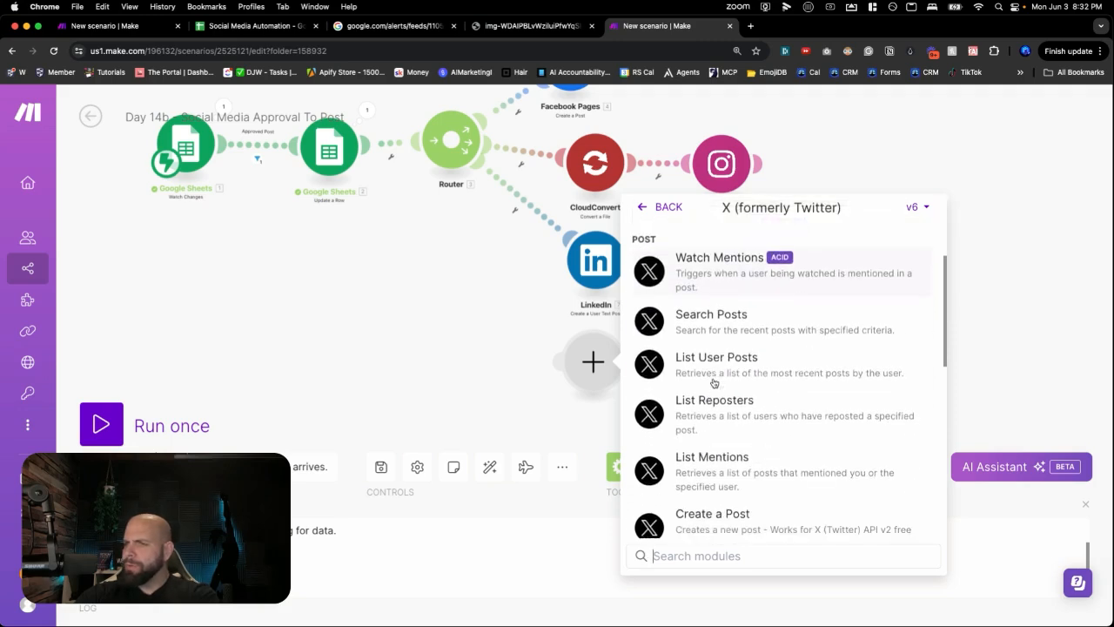
click(704, 421)
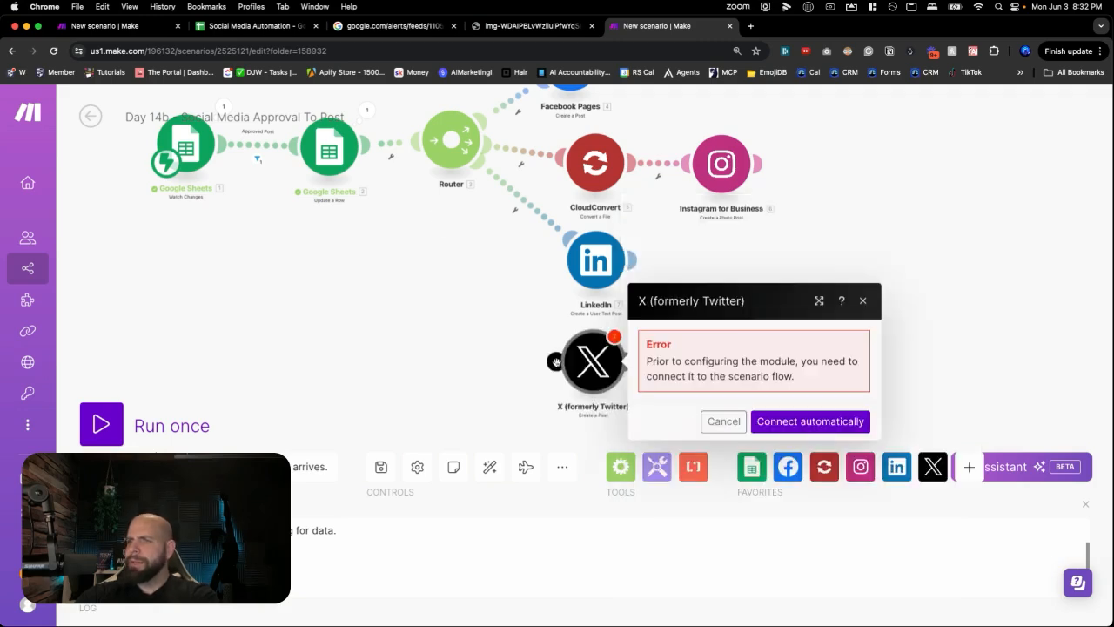
- Connect X automatically, map Row values column C into Text Content, and save
click(809, 421)
click(746, 403)
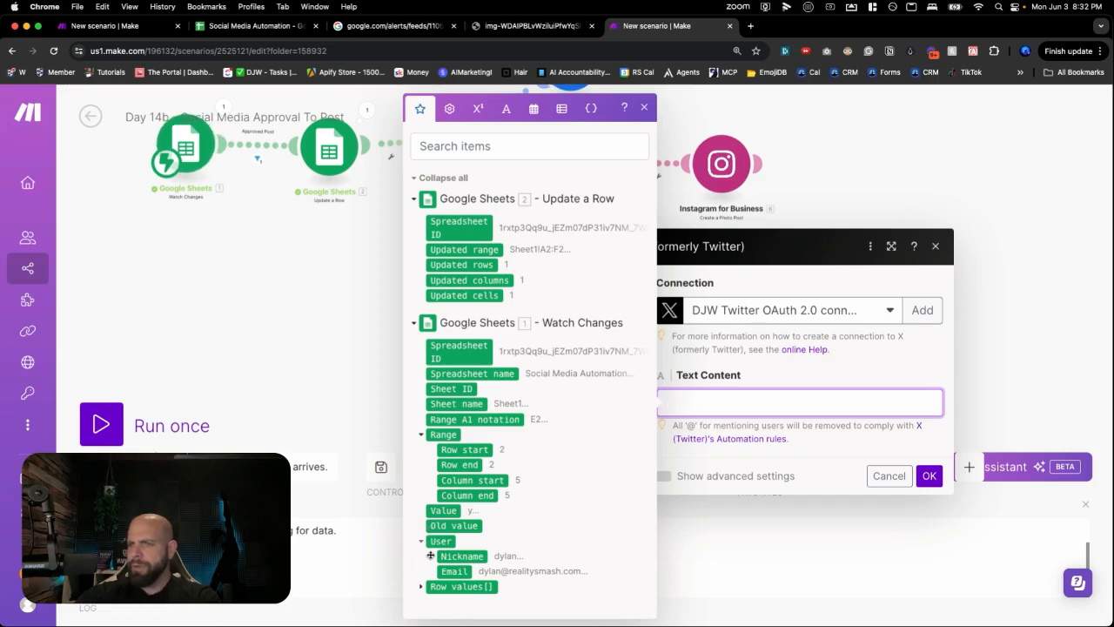
click(426, 585)
scroll(427, 583, down, 3)
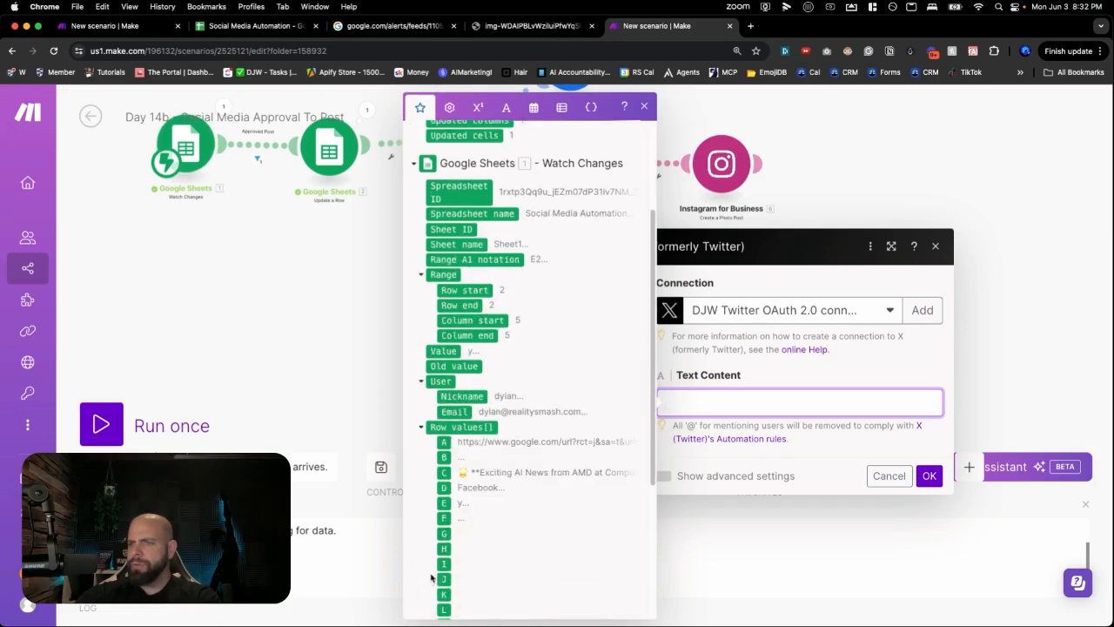
click(444, 472)
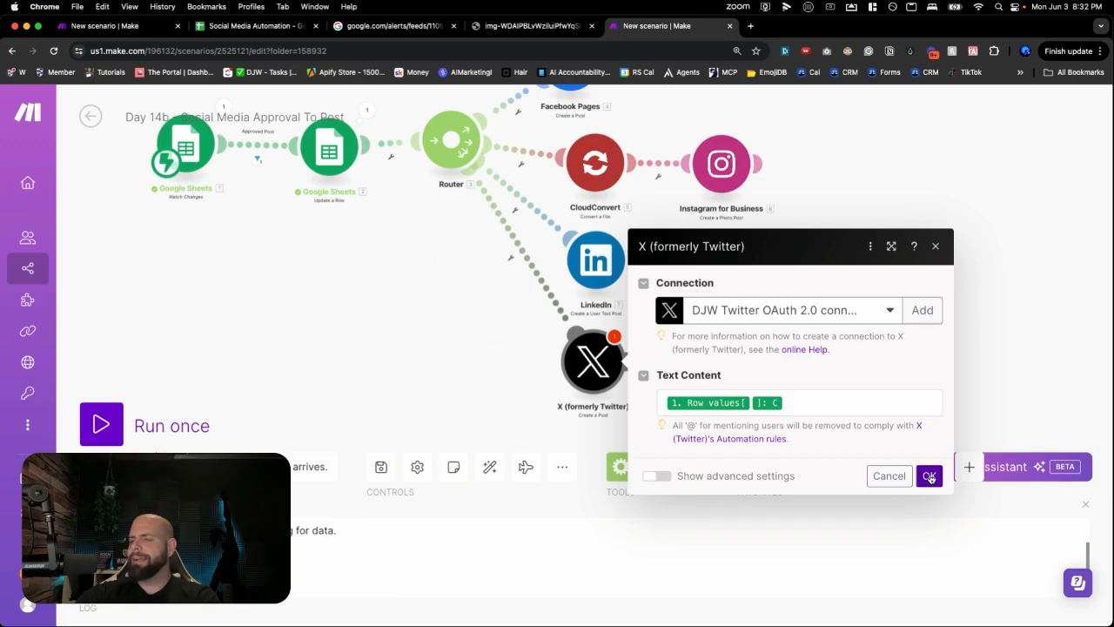
click(930, 477)
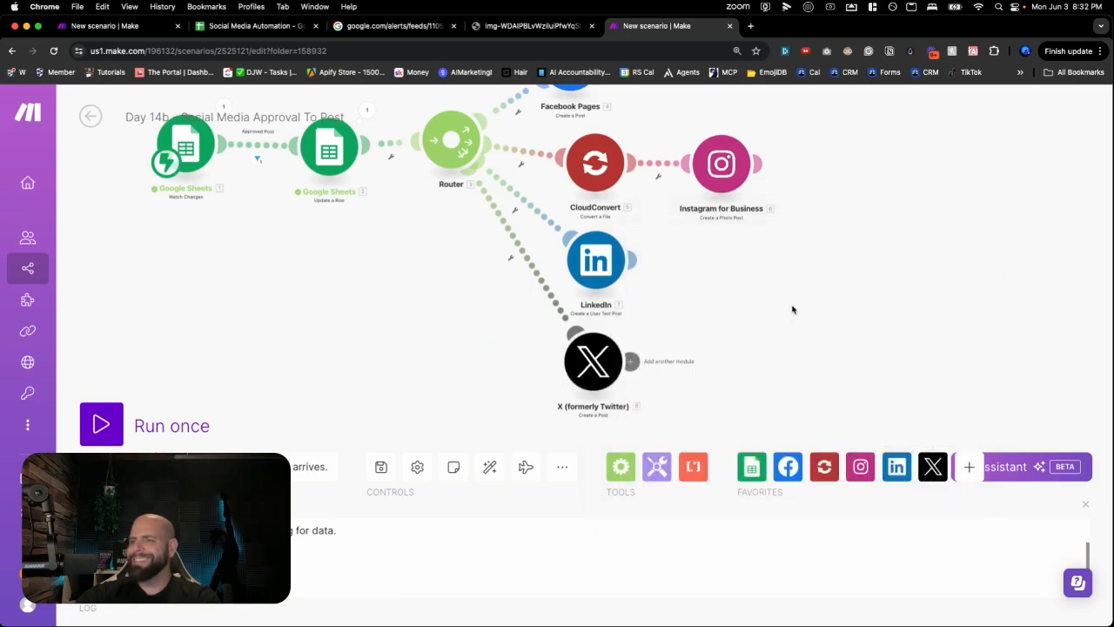
- Bring the whole scenario back into view and switch to the Social Media Automation spreadsheet
drag(790, 308, 780, 359)
scroll(778, 357, down, 2)
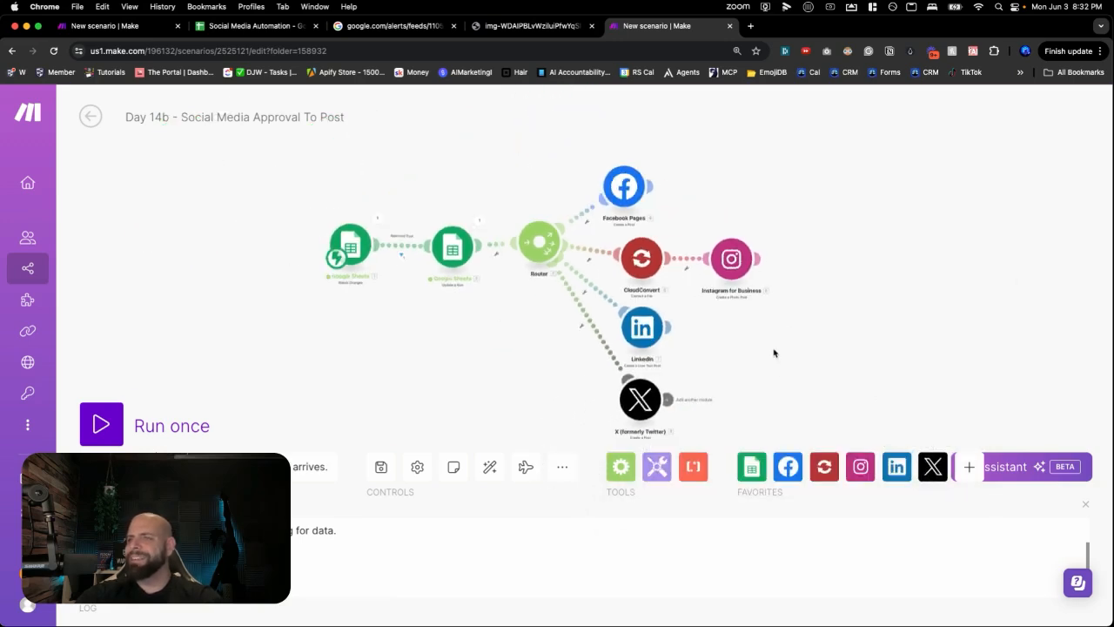
scroll(774, 353, up, 2)
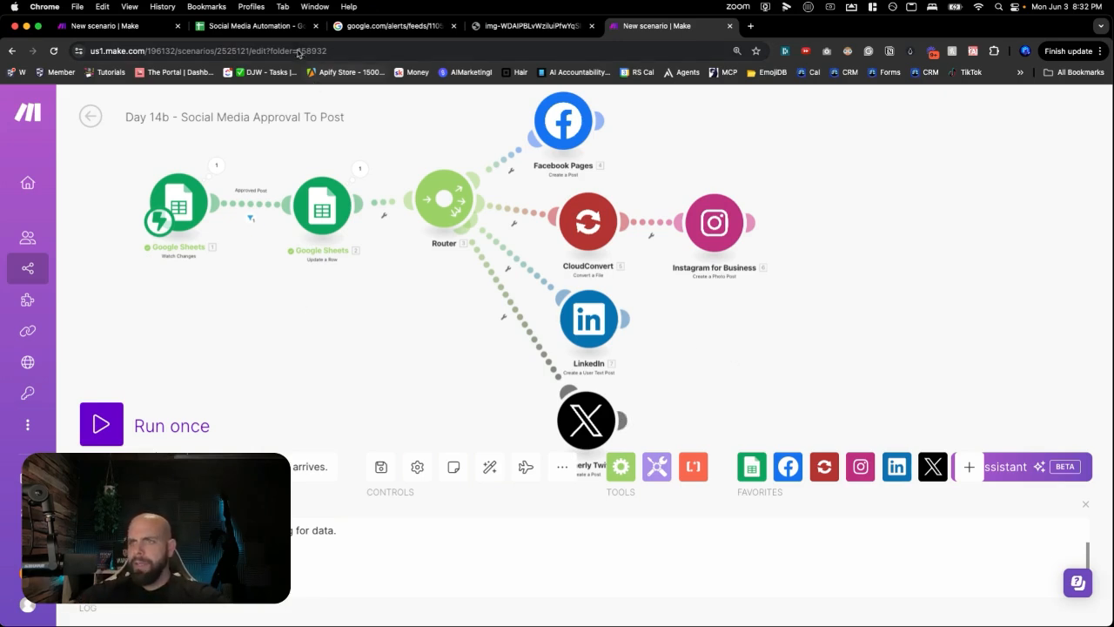
click(270, 27)
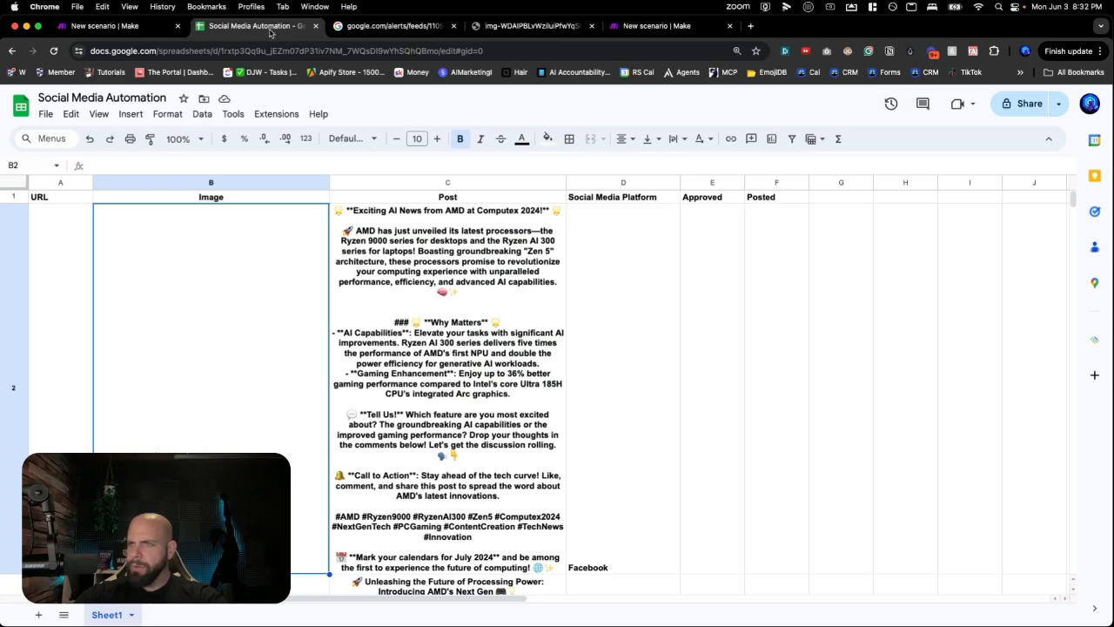
- Select the platform name Facebook from cell D2, then return to the Make scenario
click(616, 534)
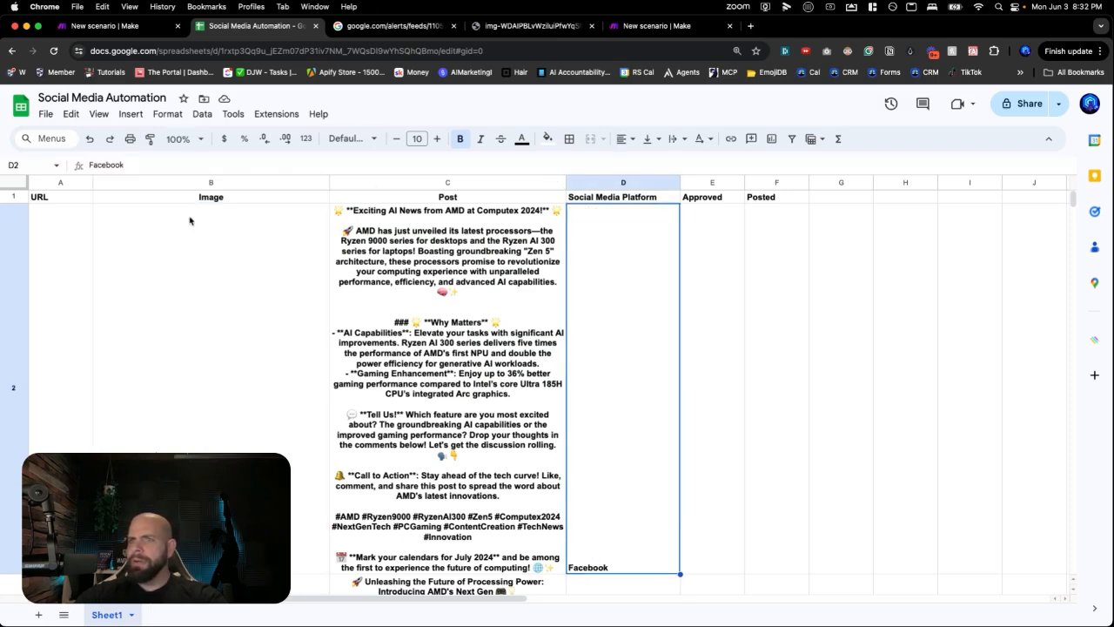
double_click(136, 167)
key(super+c)
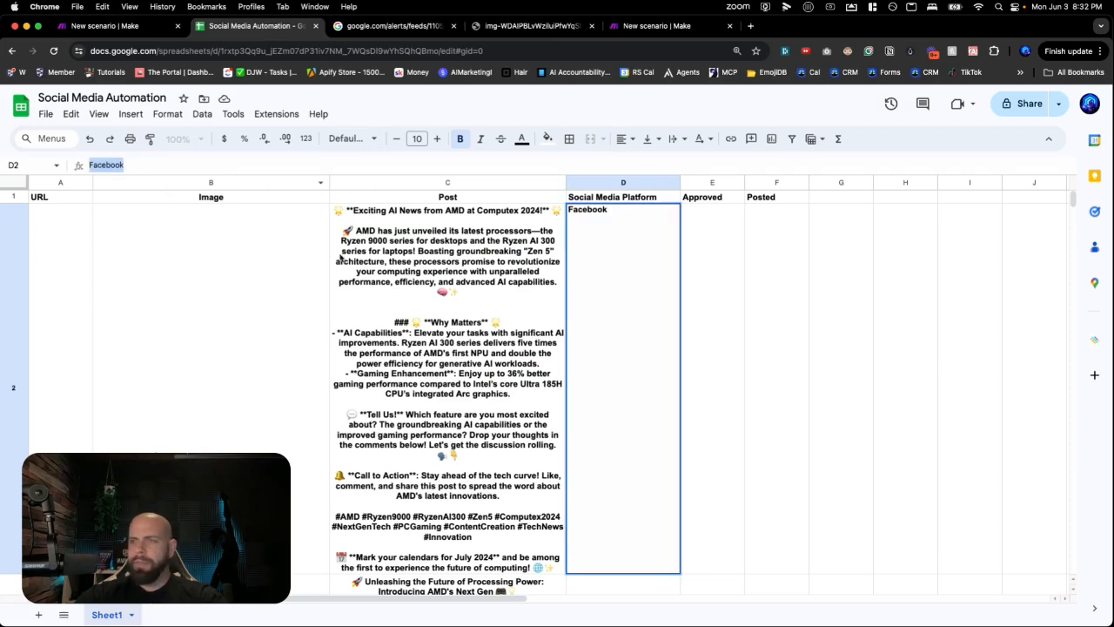
click(645, 28)
- Create a filter on the Facebook Pages route and label it Facebook
scroll(535, 178, up, 5)
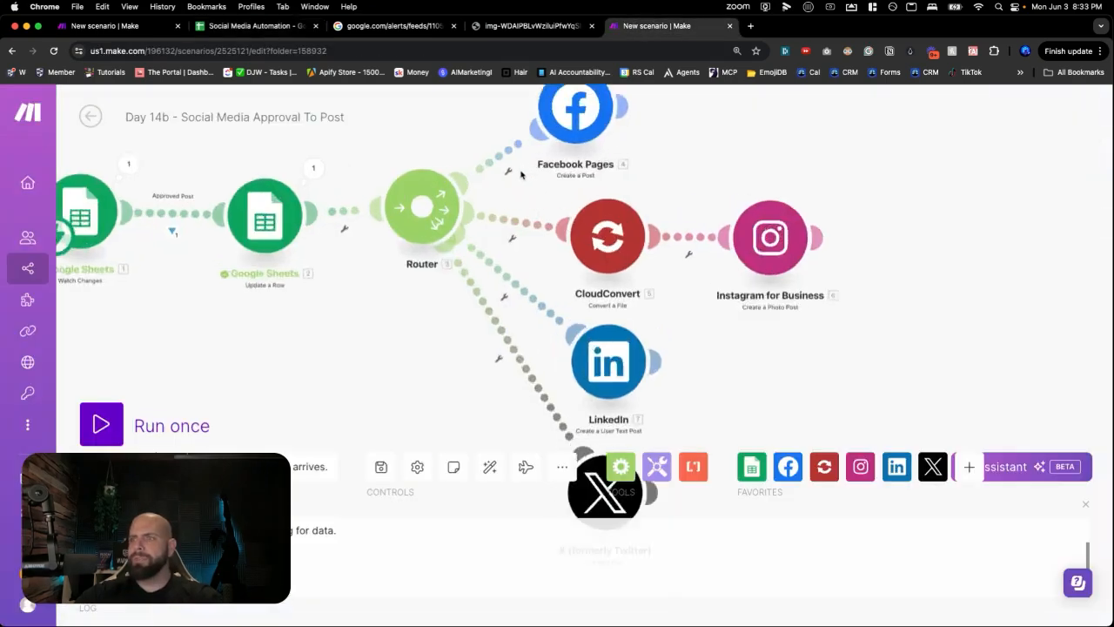
click(481, 149)
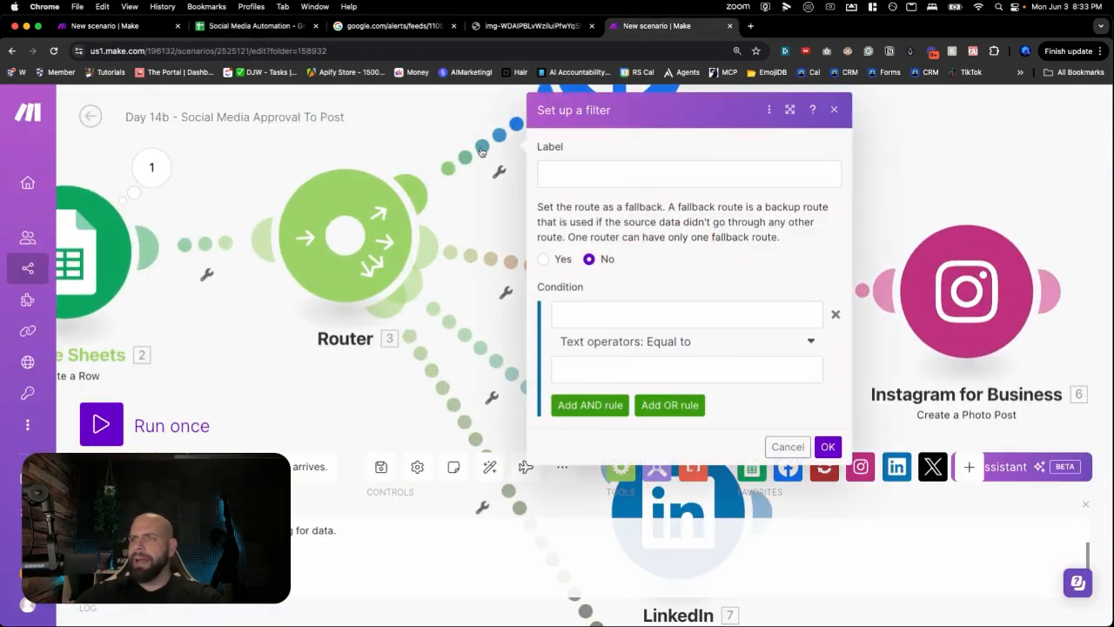
click(553, 170)
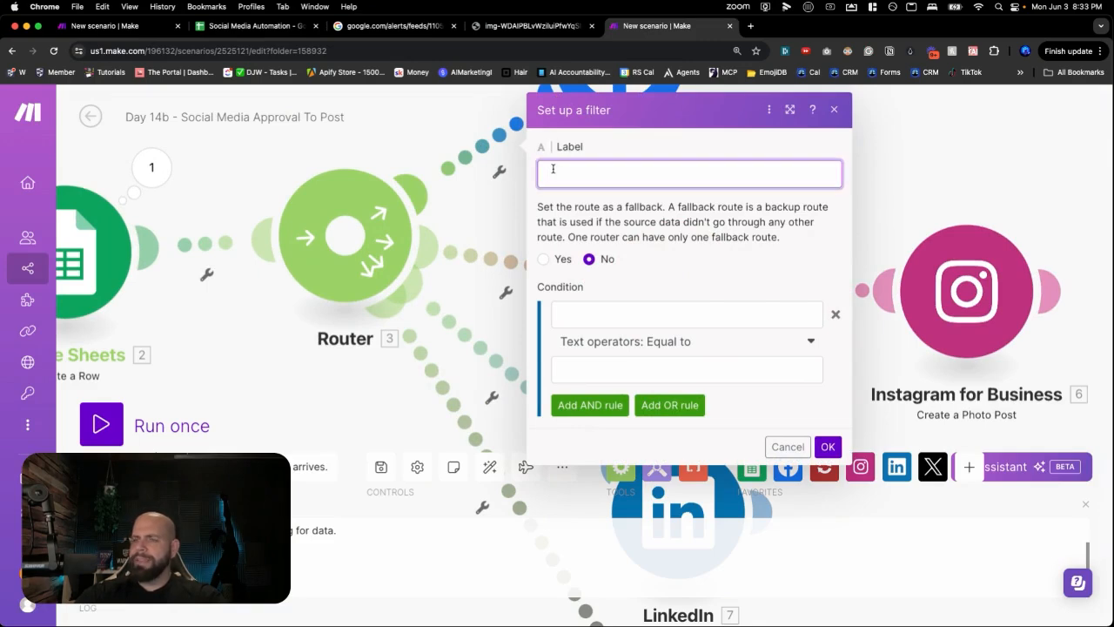
text(Facebook)
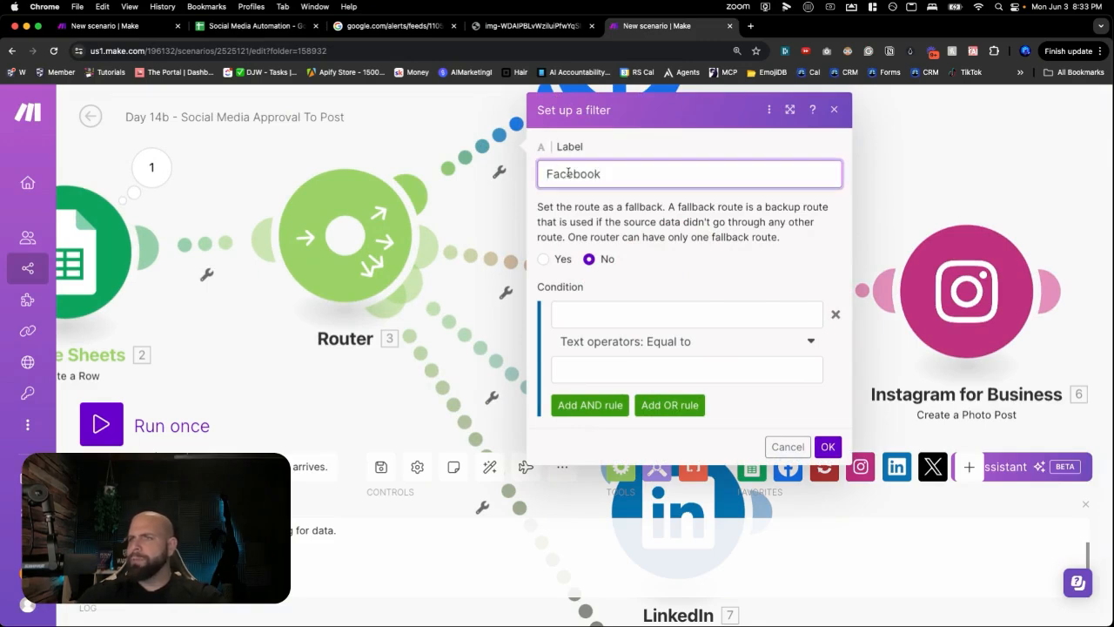
click(580, 314)
text(Facebook)
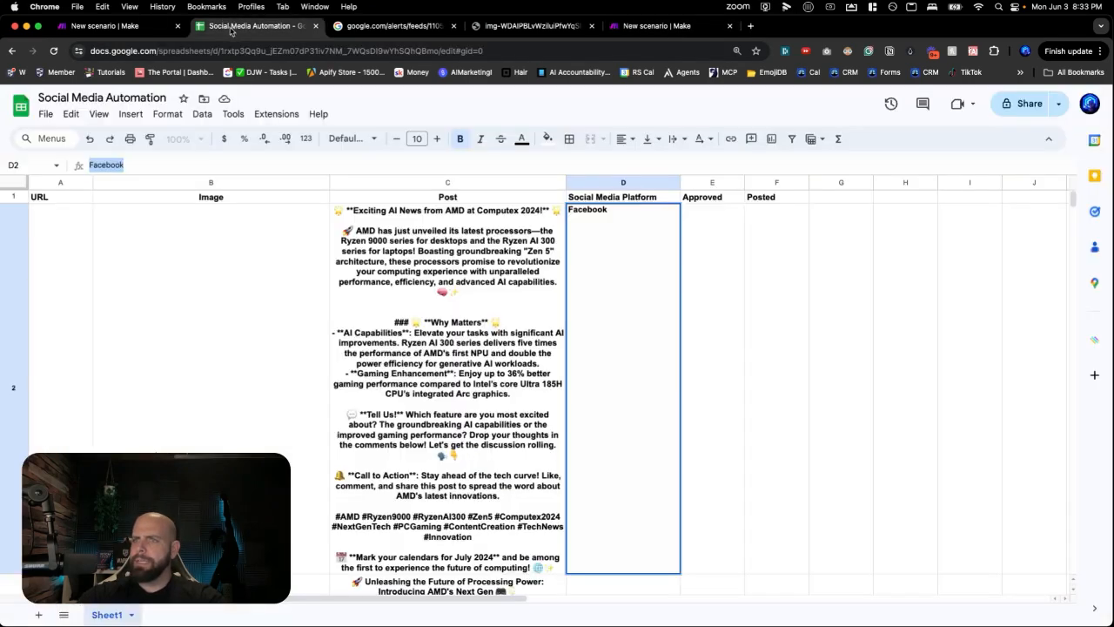
click(232, 29)
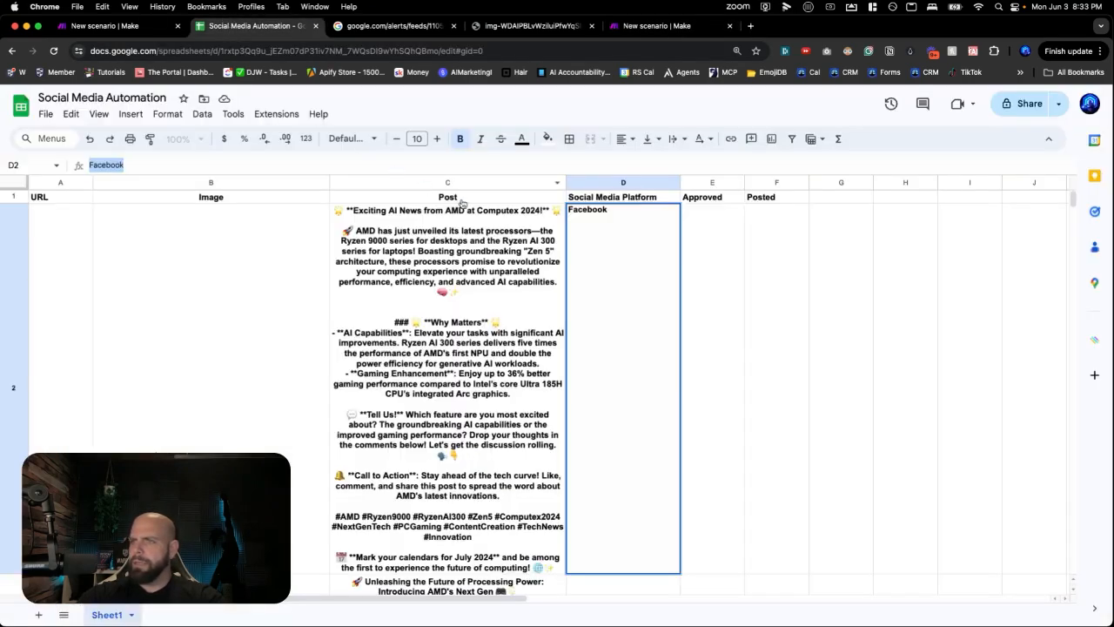
click(674, 27)
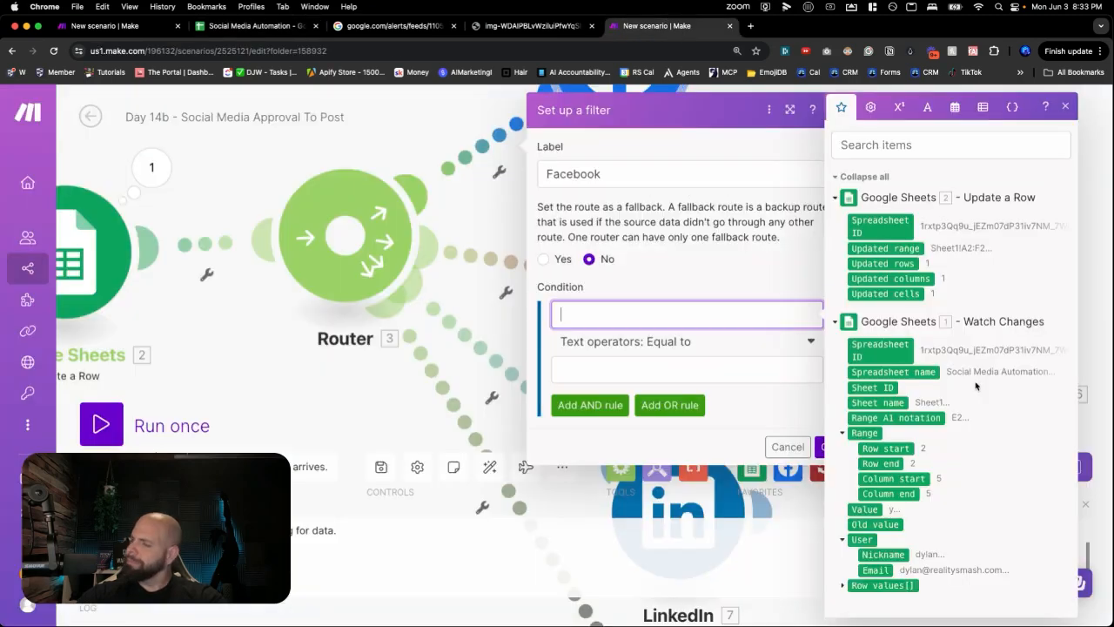
- Set the filter condition to column D Equal to Facebook and save it
click(843, 585)
scroll(870, 539, down, 1)
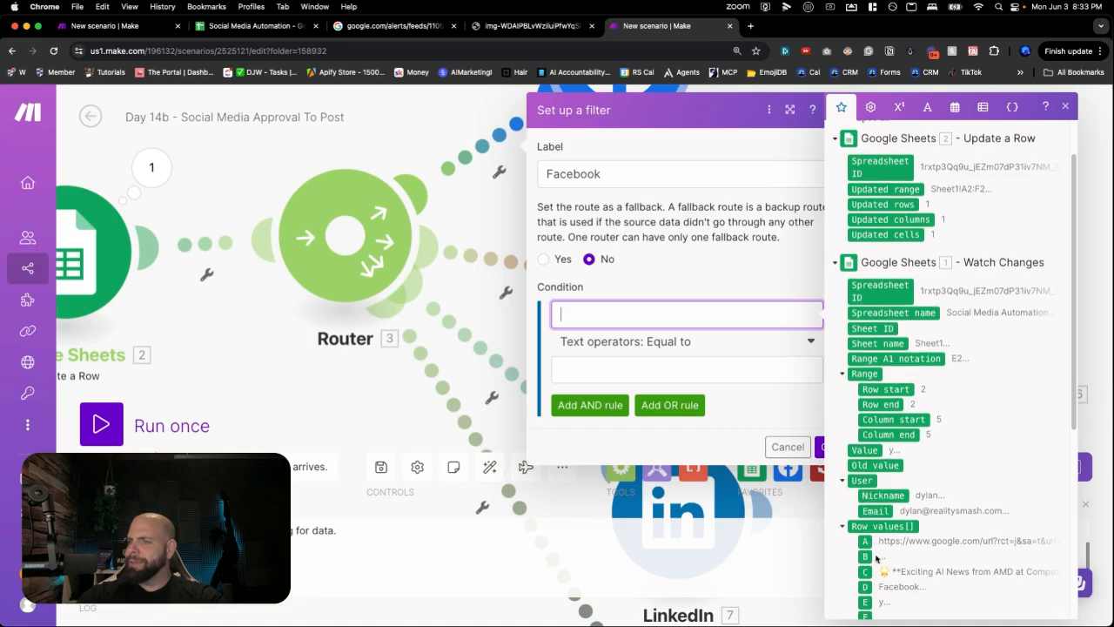
click(865, 587)
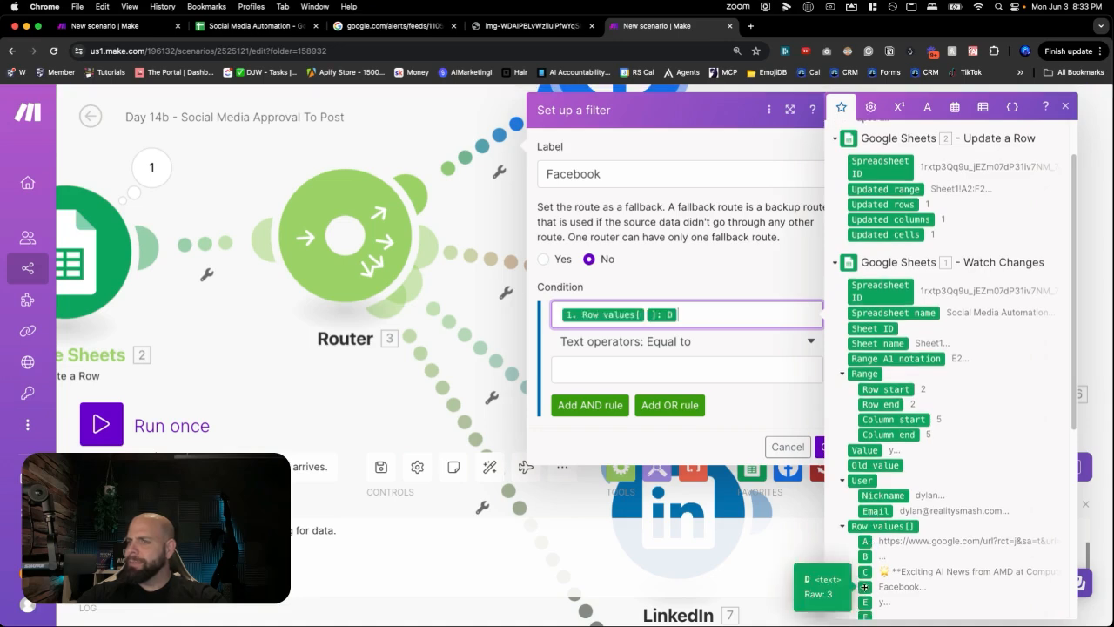
click(666, 373)
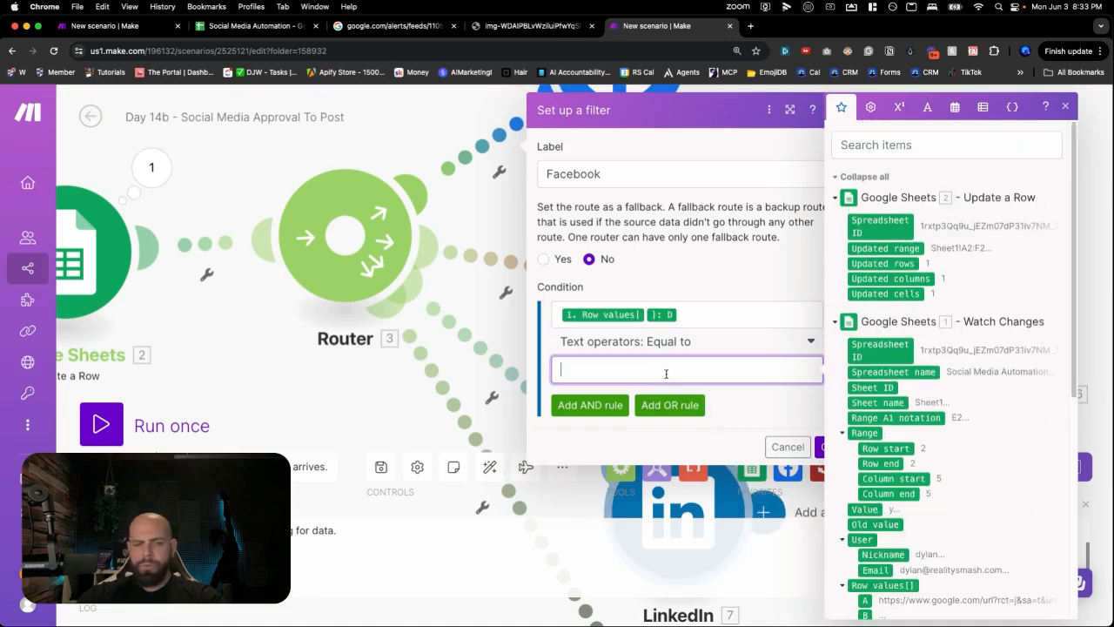
key(super+v)
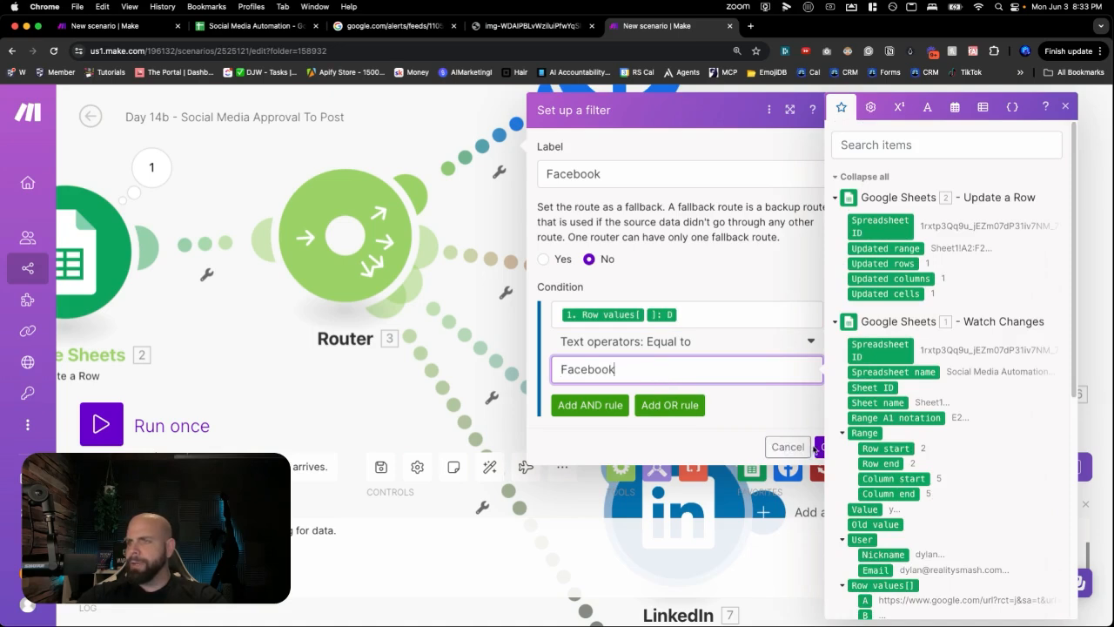
click(819, 446)
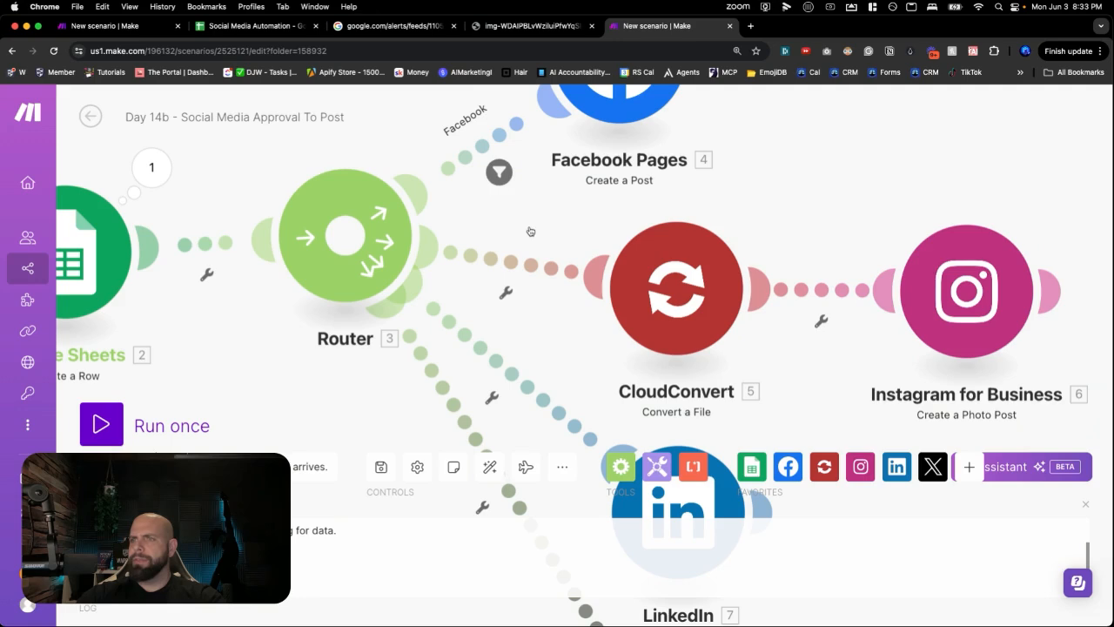
click(263, 27)
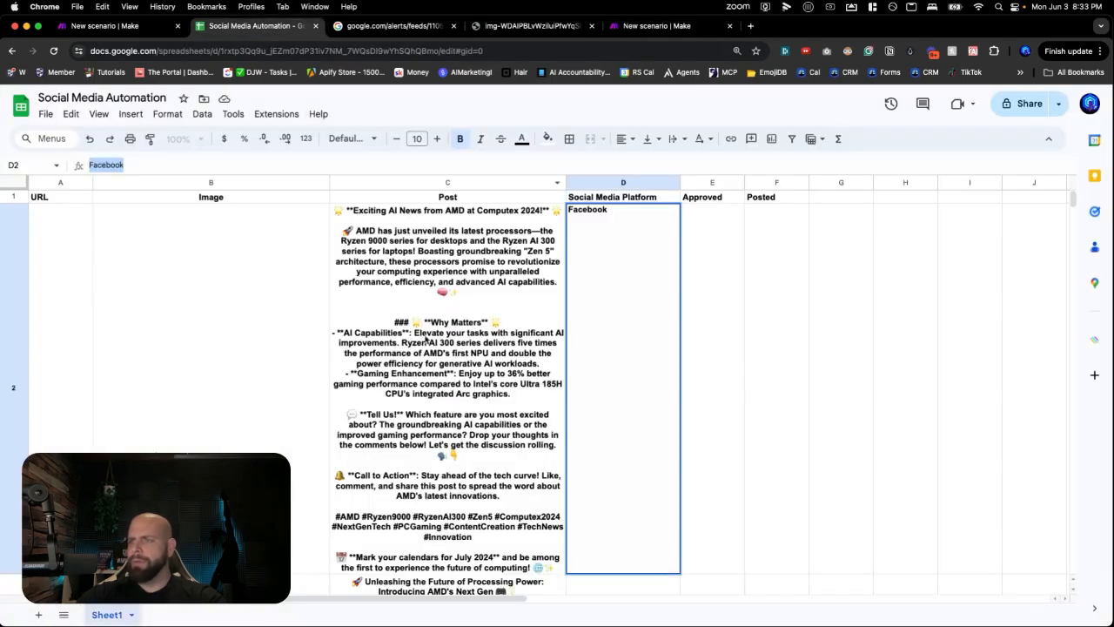
- Select the Instagram platform text in cell D3 and return to Make
click(748, 385)
key(Down)
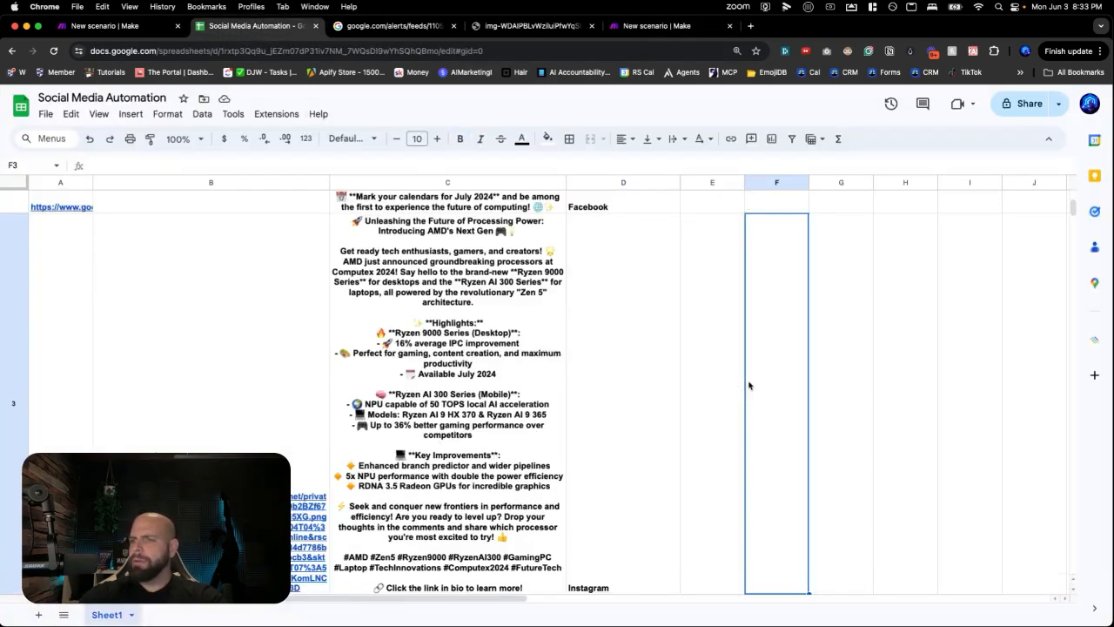
key(Left)
key(Left)
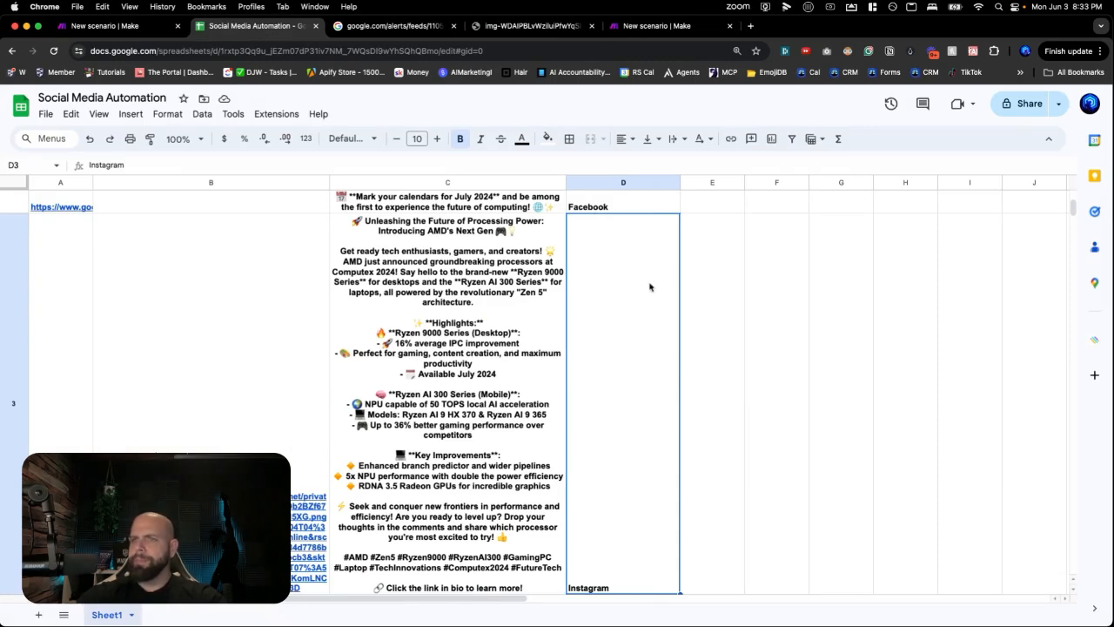
double_click(303, 167)
key(super+c)
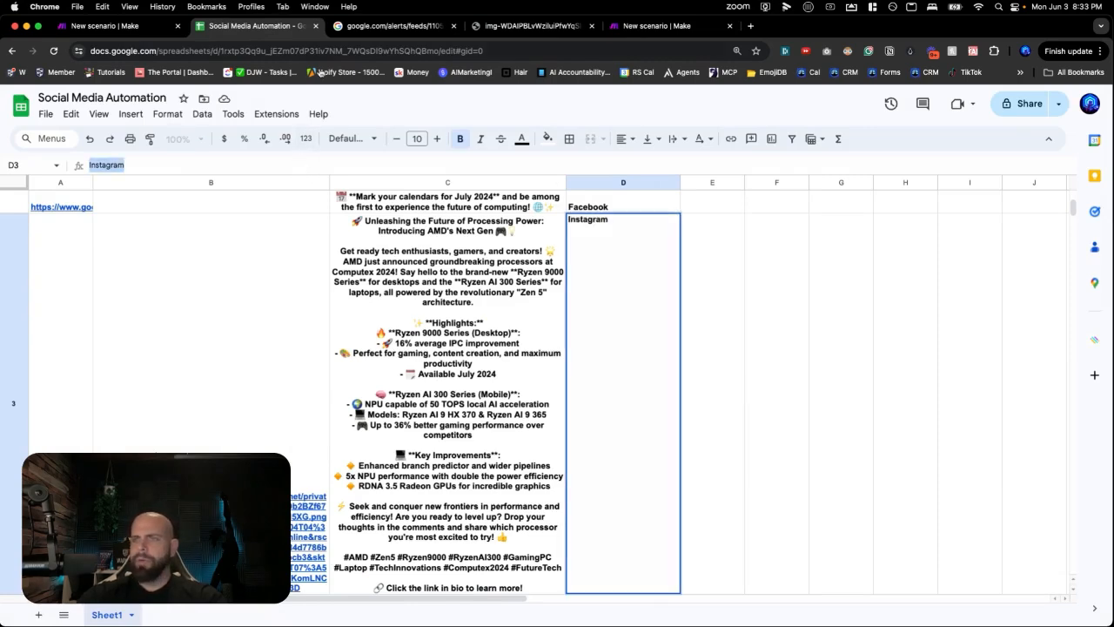
click(631, 27)
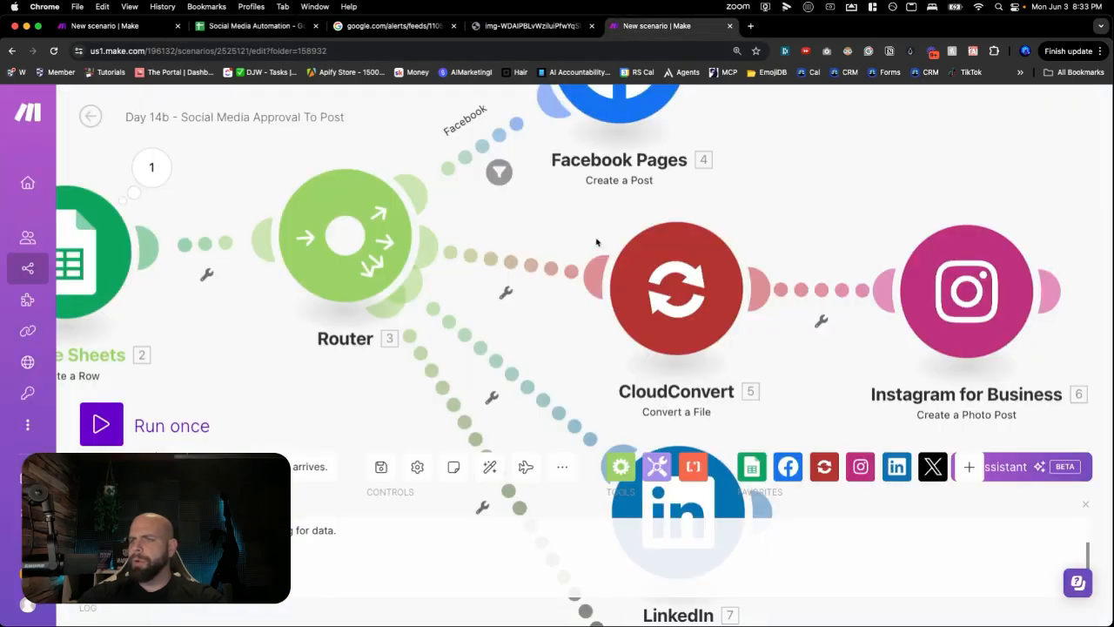
- Add an 'Instagram' filter on the CloudConvert route requiring column D to equal Instagram
click(521, 266)
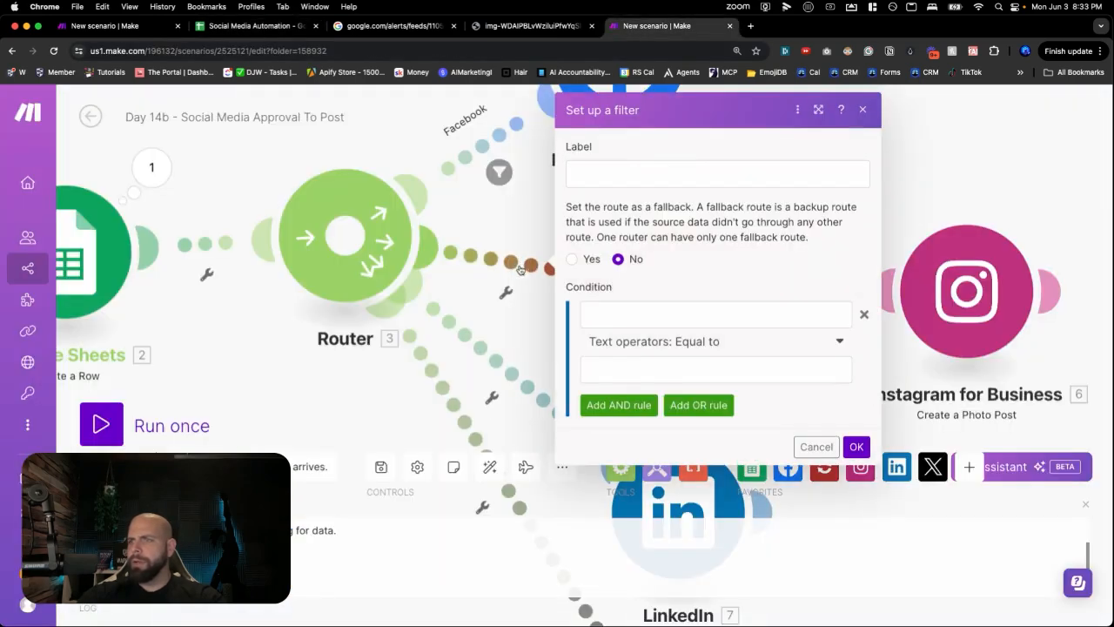
click(615, 179)
key(super+v)
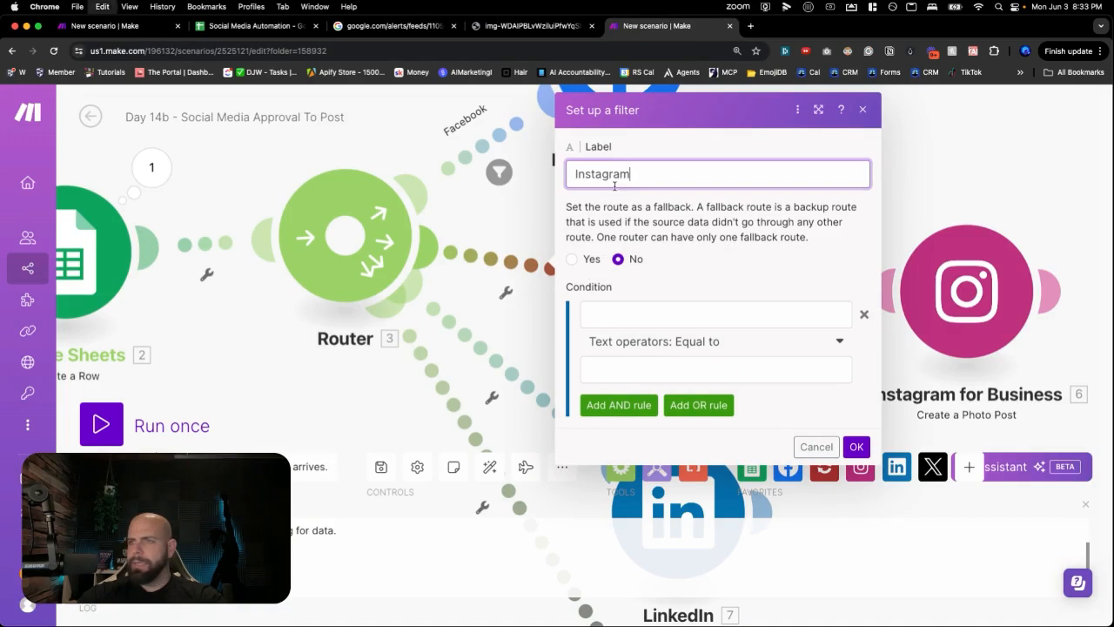
click(624, 320)
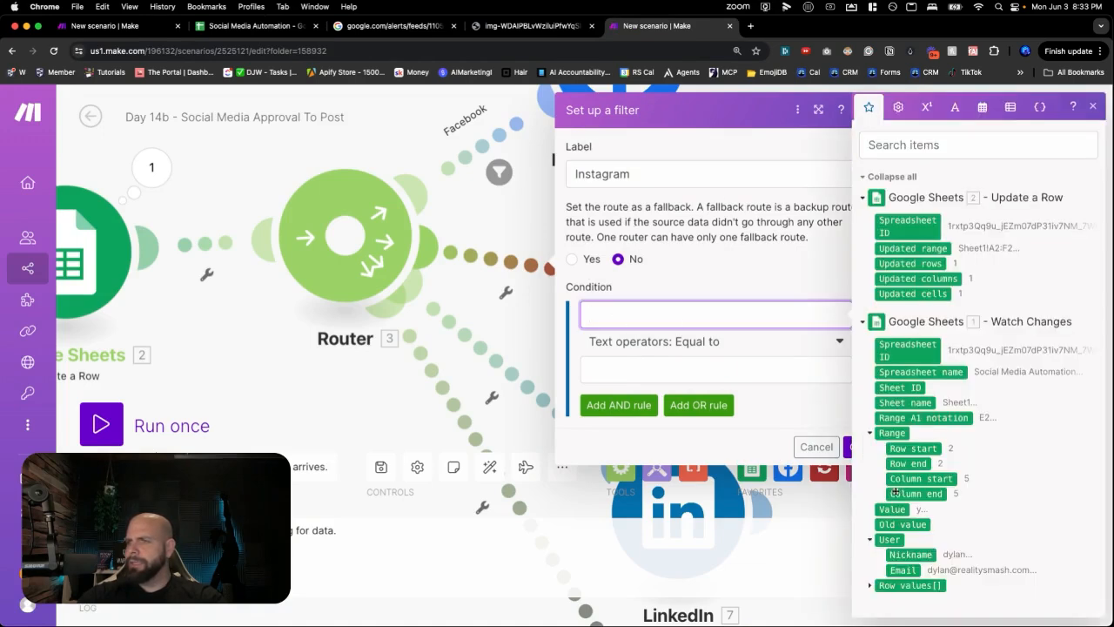
click(870, 585)
scroll(867, 522, down, 1)
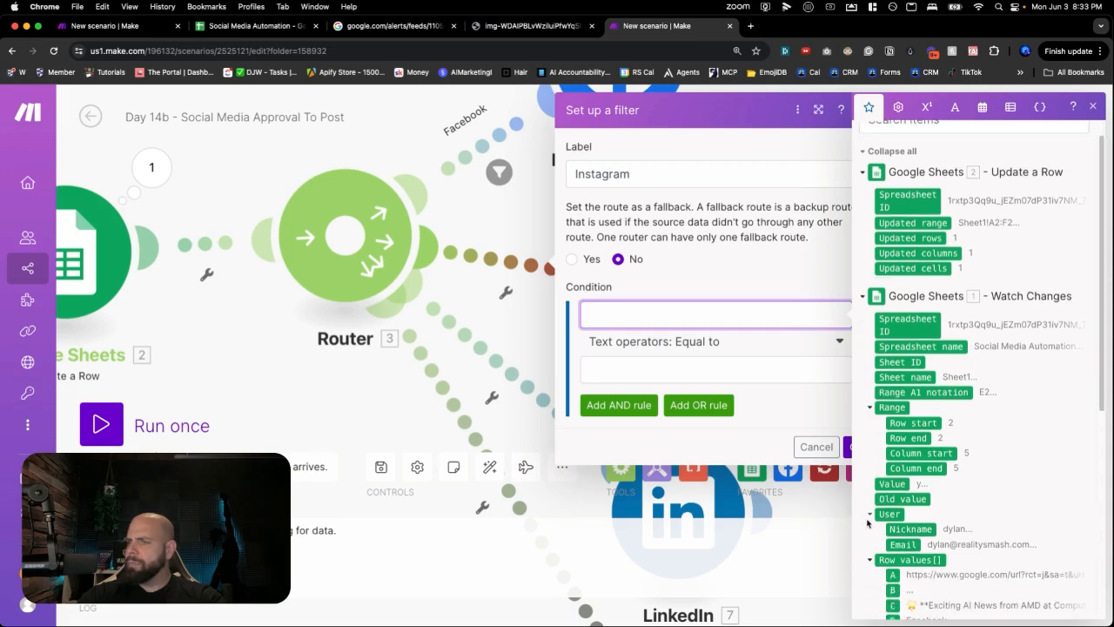
scroll(867, 522, down, 3)
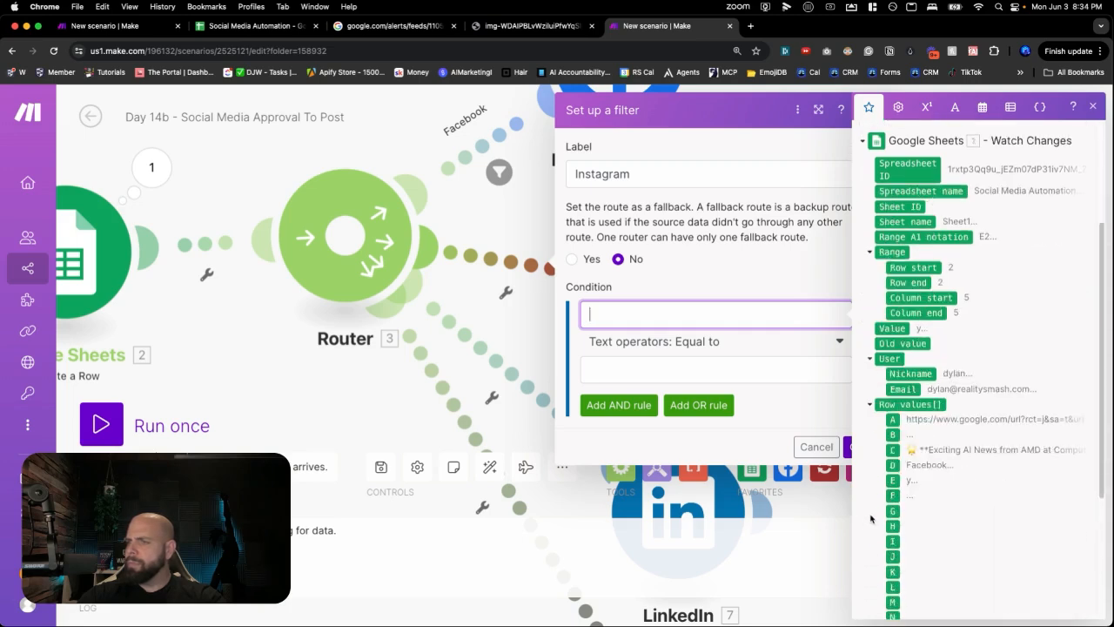
click(894, 465)
click(660, 366)
key(super+v)
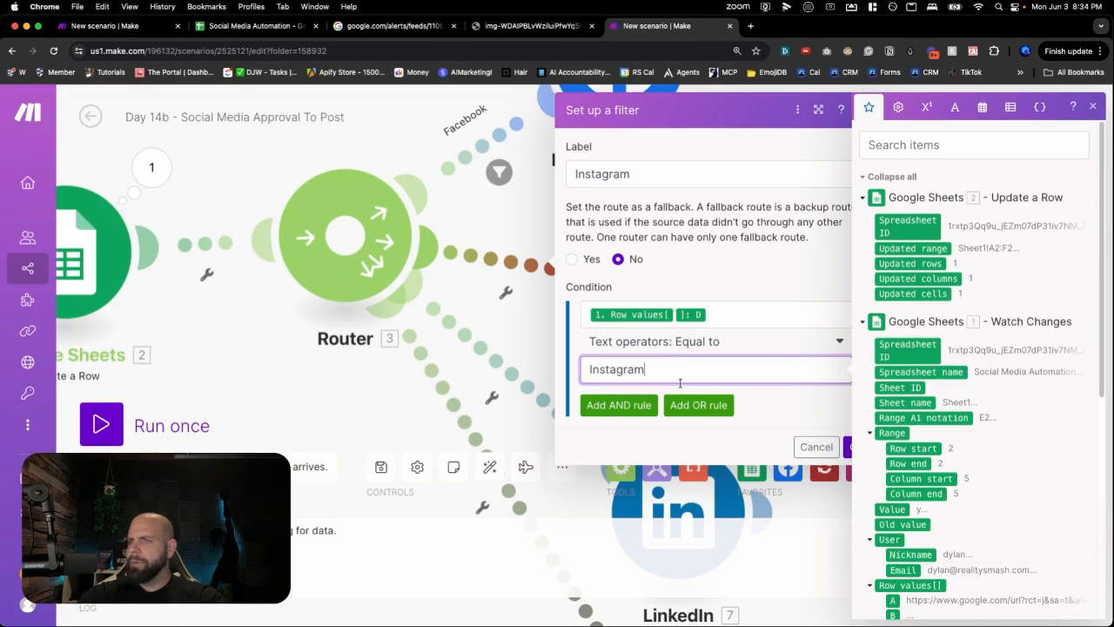
click(848, 449)
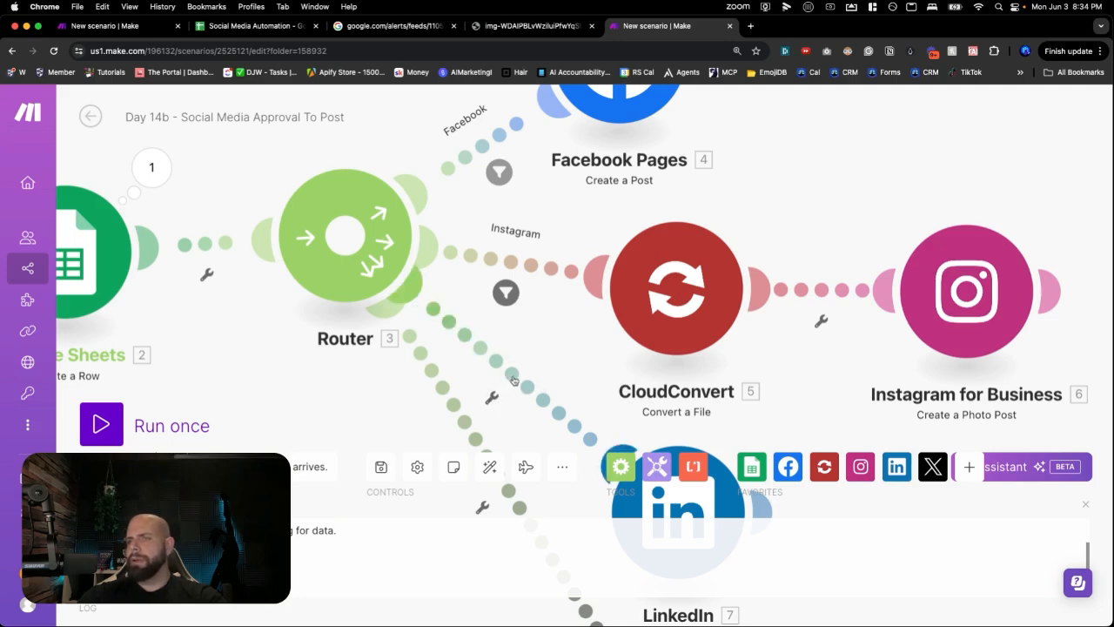
- Start the LinkedIn route's filter and switch to the spreadsheet to check its platform
click(494, 397)
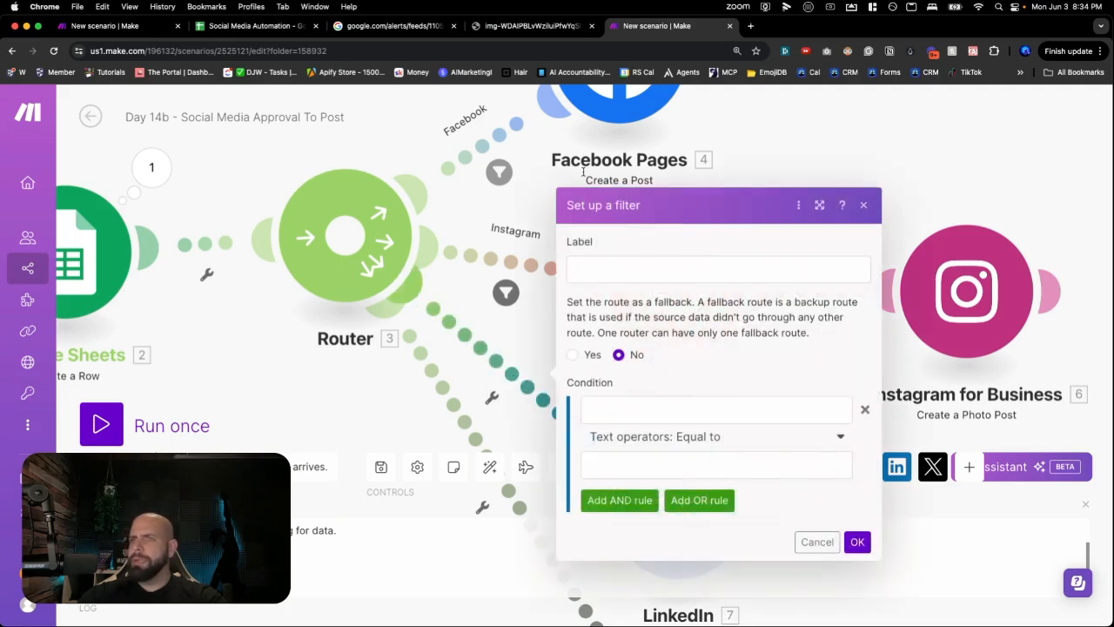
key(super+2)
scroll(541, 390, down, 2)
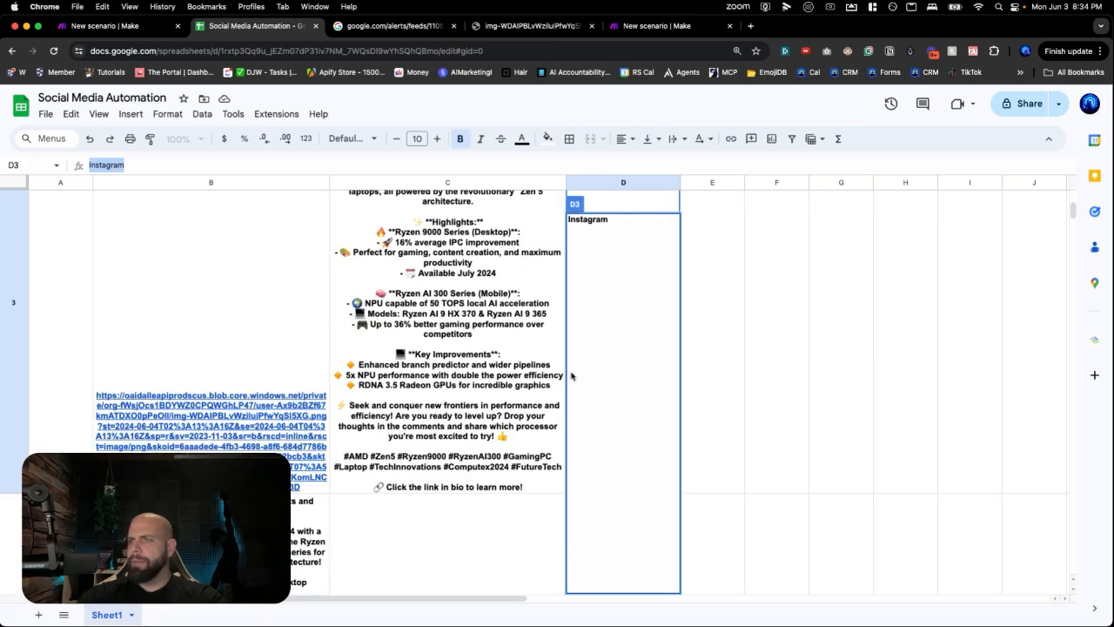
- Move to row 4 and delete the middle block of the B4 post text
click(712, 313)
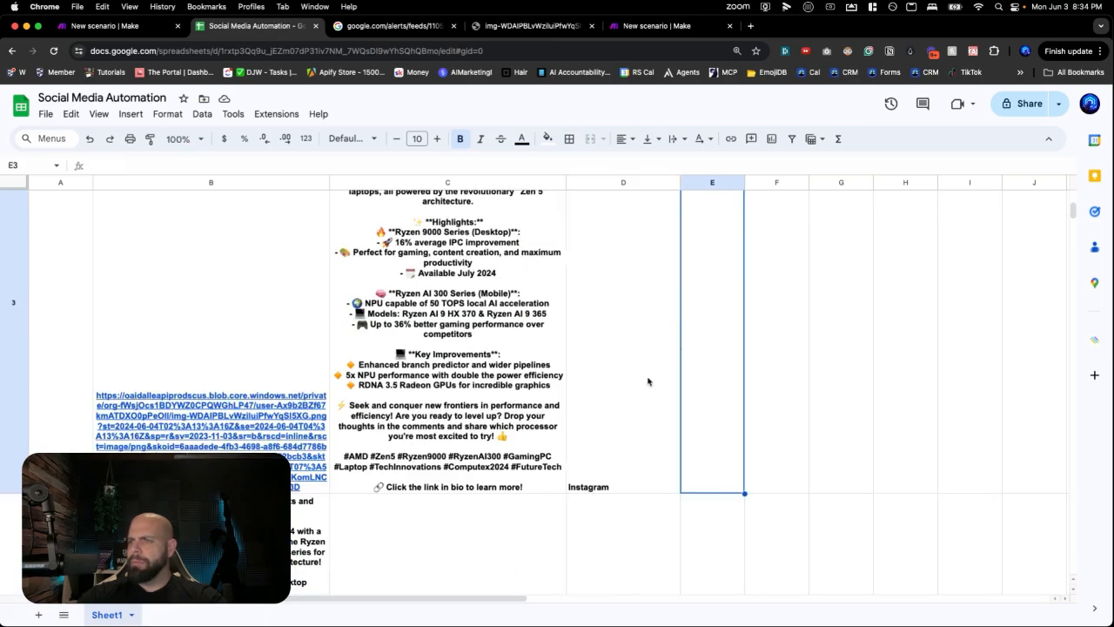
scroll(647, 380, up, 4)
scroll(646, 380, down, 2)
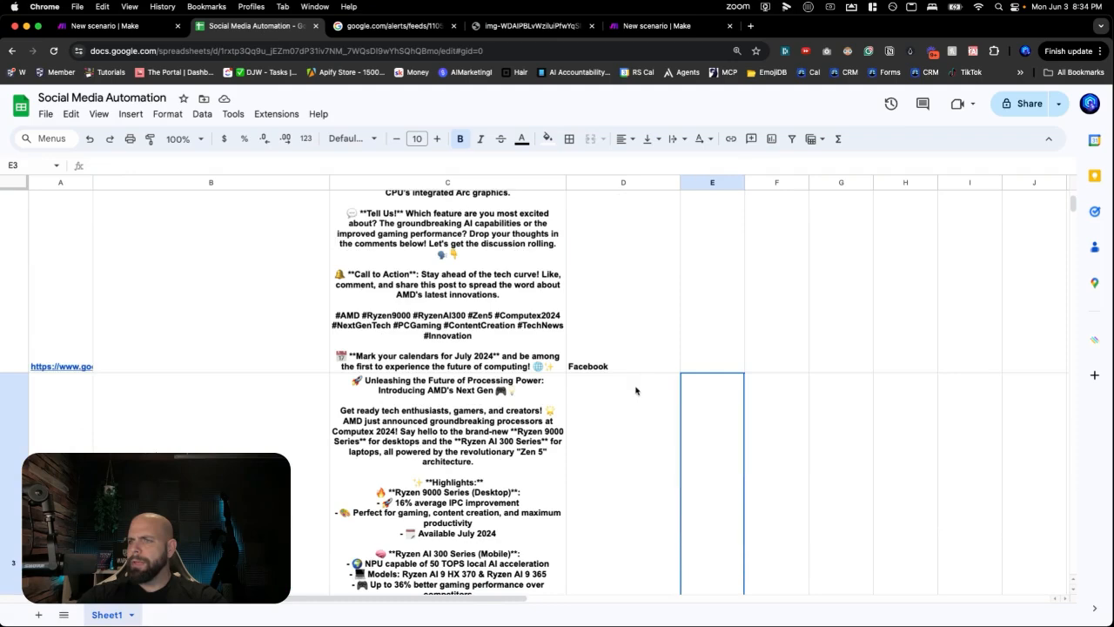
click(635, 396)
key(Down)
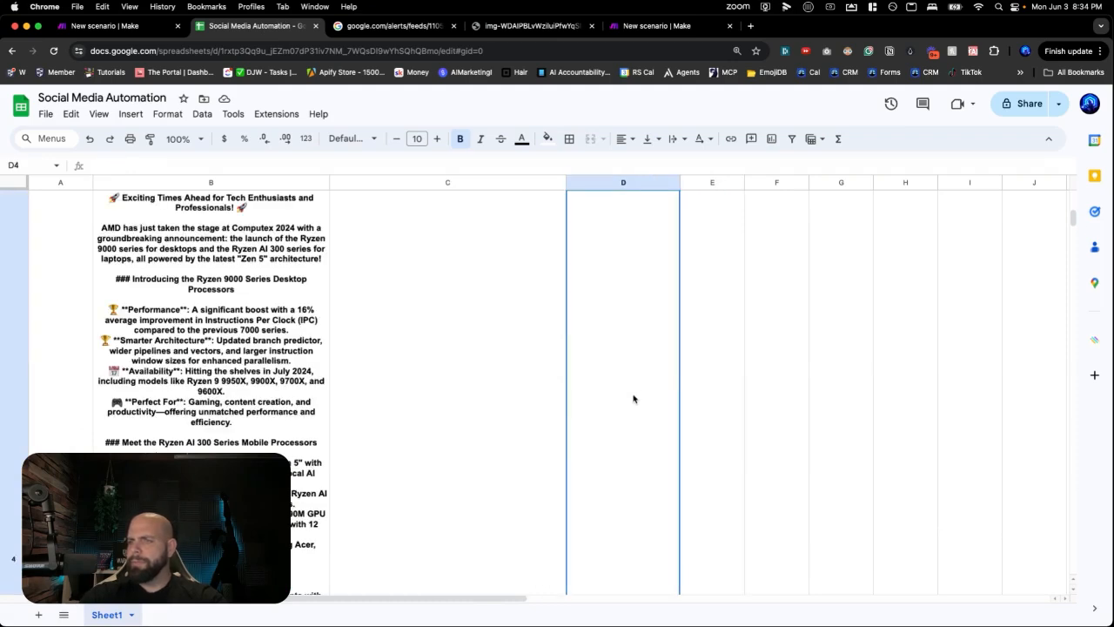
scroll(633, 399, down, 5)
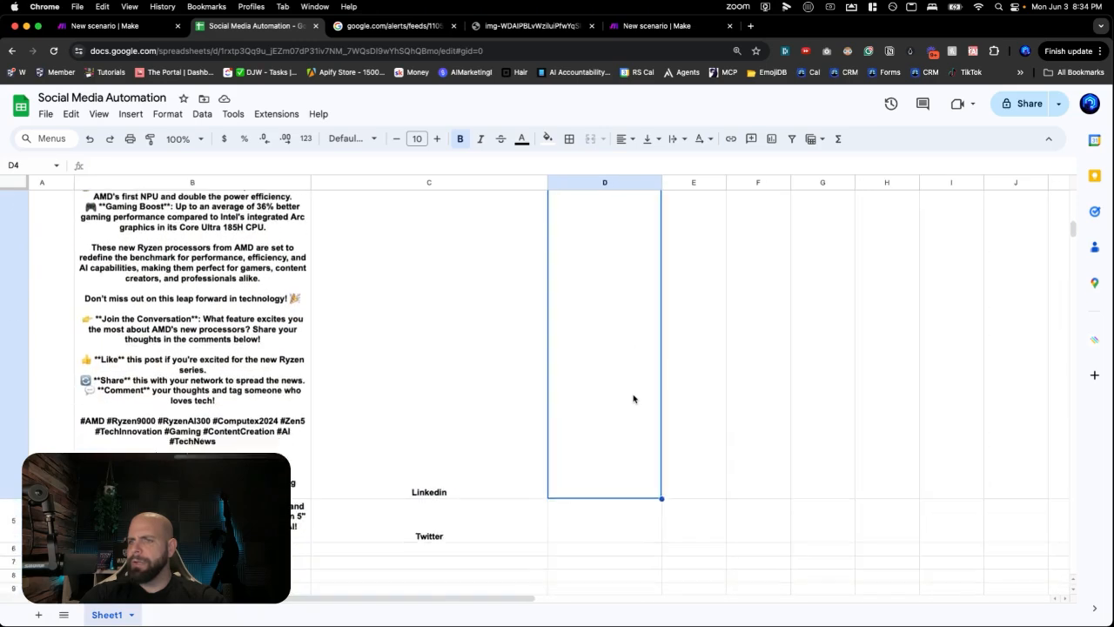
scroll(634, 399, up, 5)
double_click(292, 354)
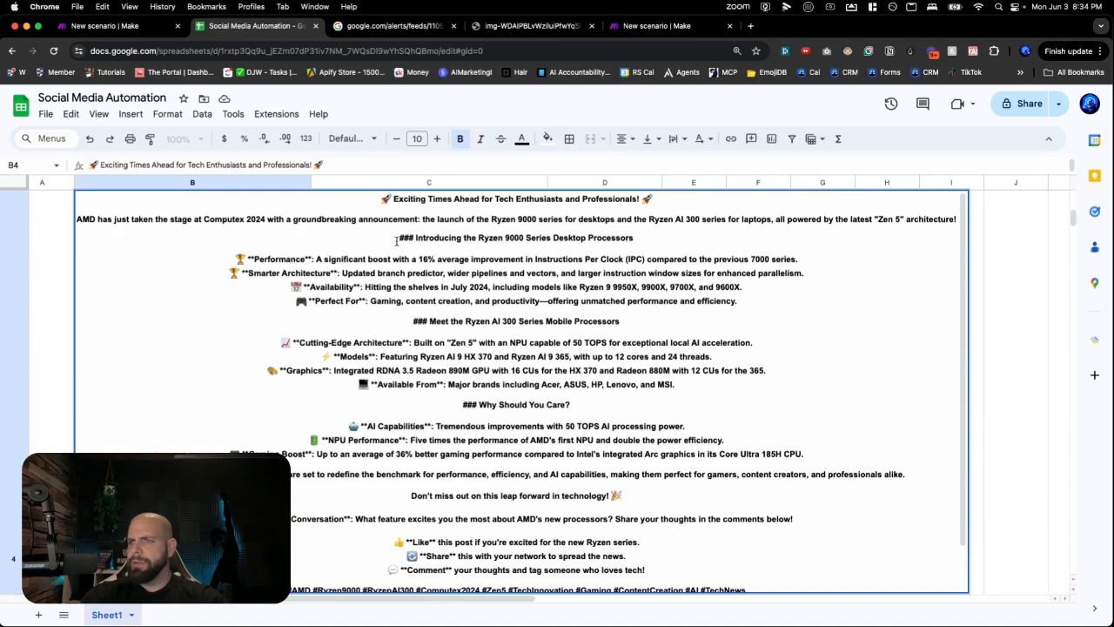
drag(396, 241, 662, 386)
key(BackSpace)
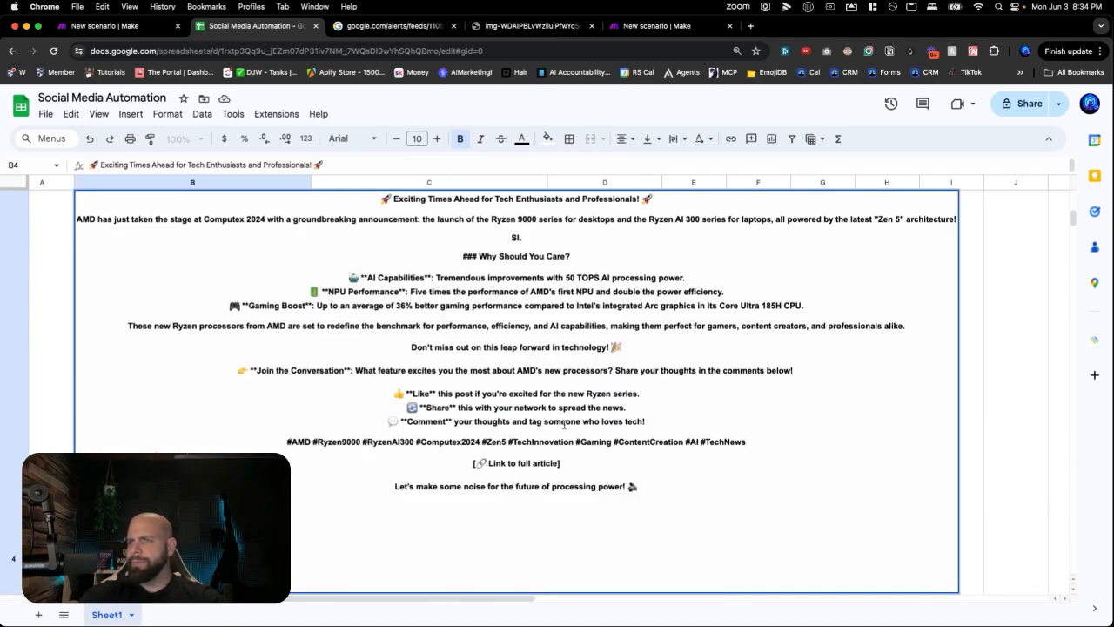
click(968, 407)
- Review the edited B4 post and widen column B to show the post text
click(430, 449)
scroll(385, 474, down, 4)
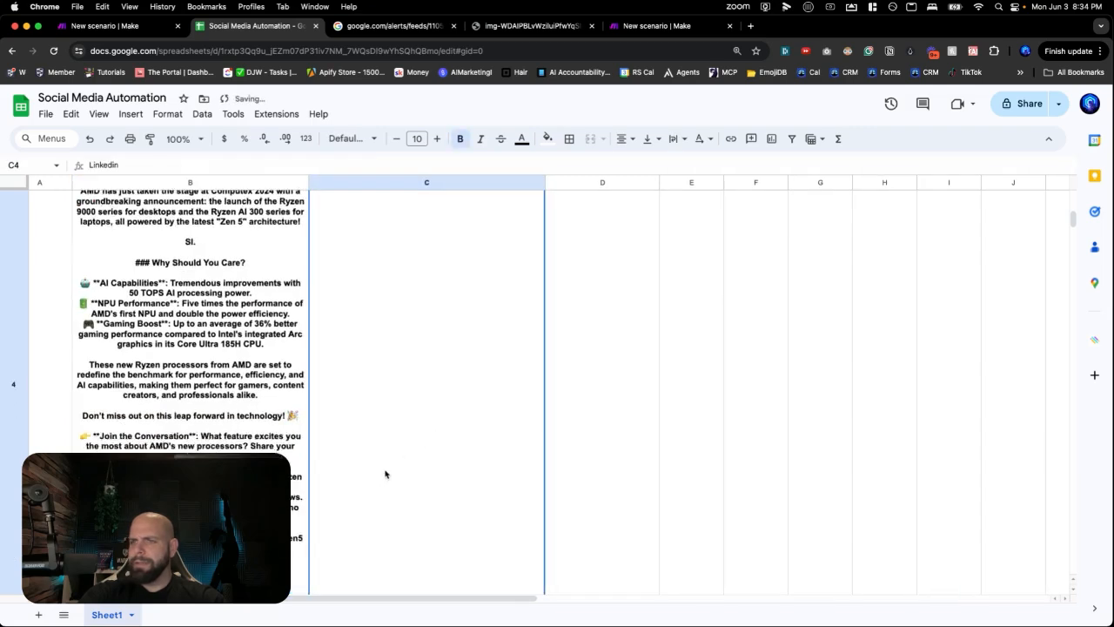
double_click(274, 394)
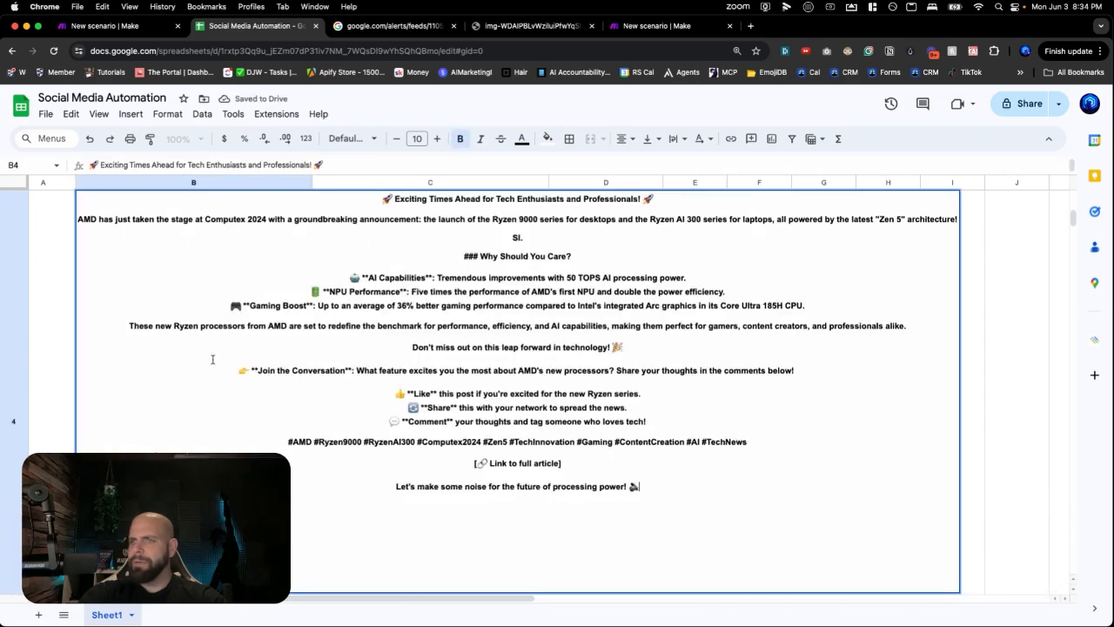
click(73, 338)
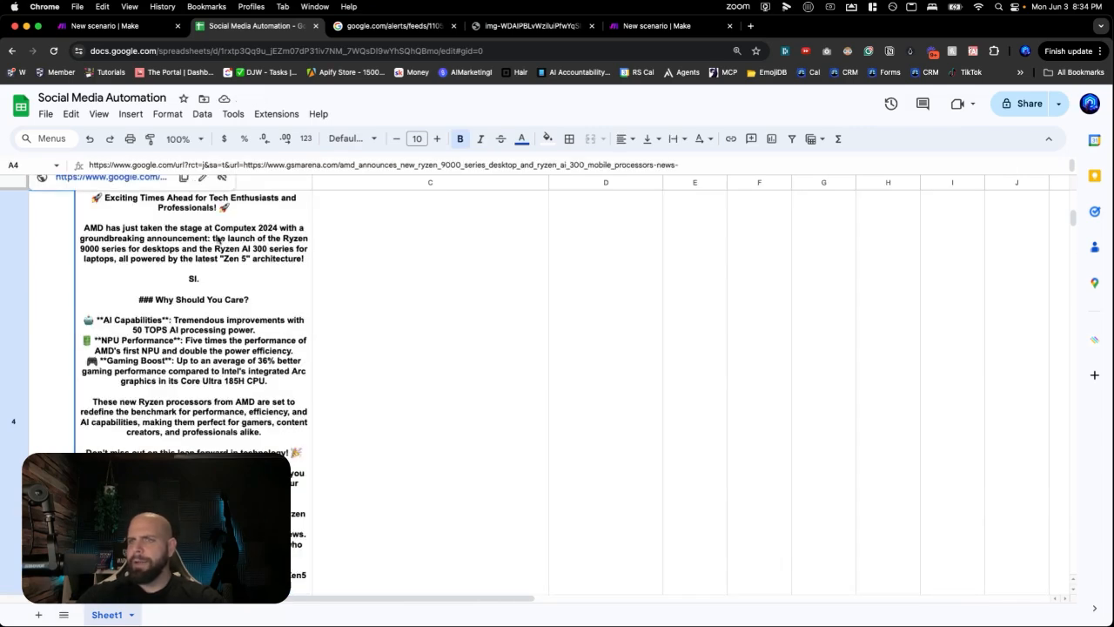
drag(313, 182, 540, 180)
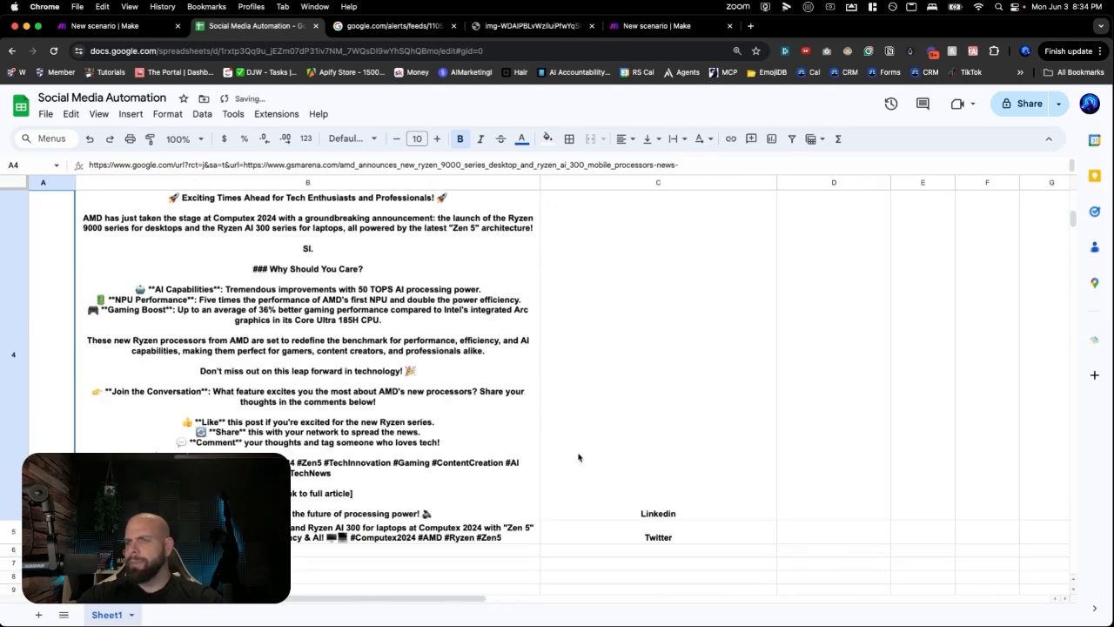
- Select the platform name Linkedin in row 4 and return to the Make filter
double_click(639, 512)
double_click(646, 196)
key(super+c)
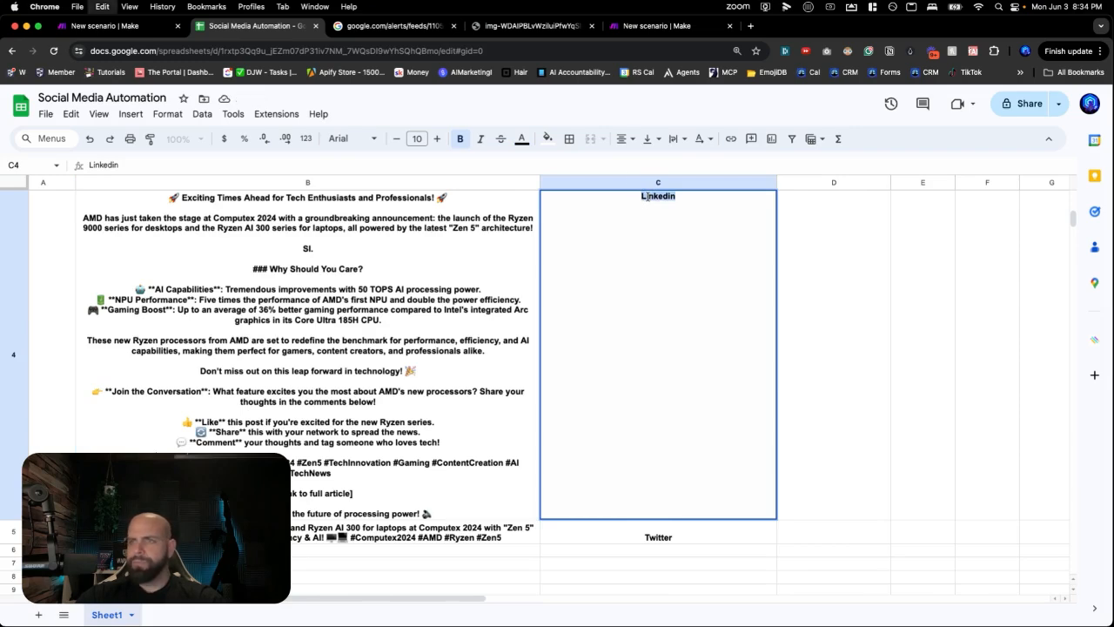
click(627, 26)
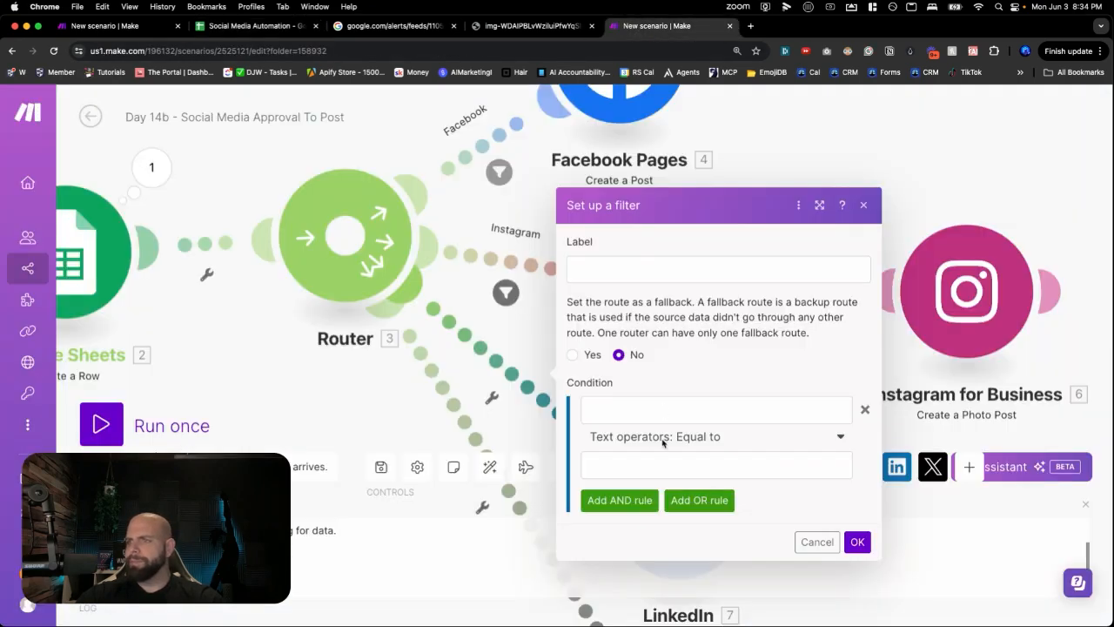
- Label the LinkedIn route filter 'Linkedin' with condition Row values D equal to 'Linkedin', then return to the sheet
click(631, 268)
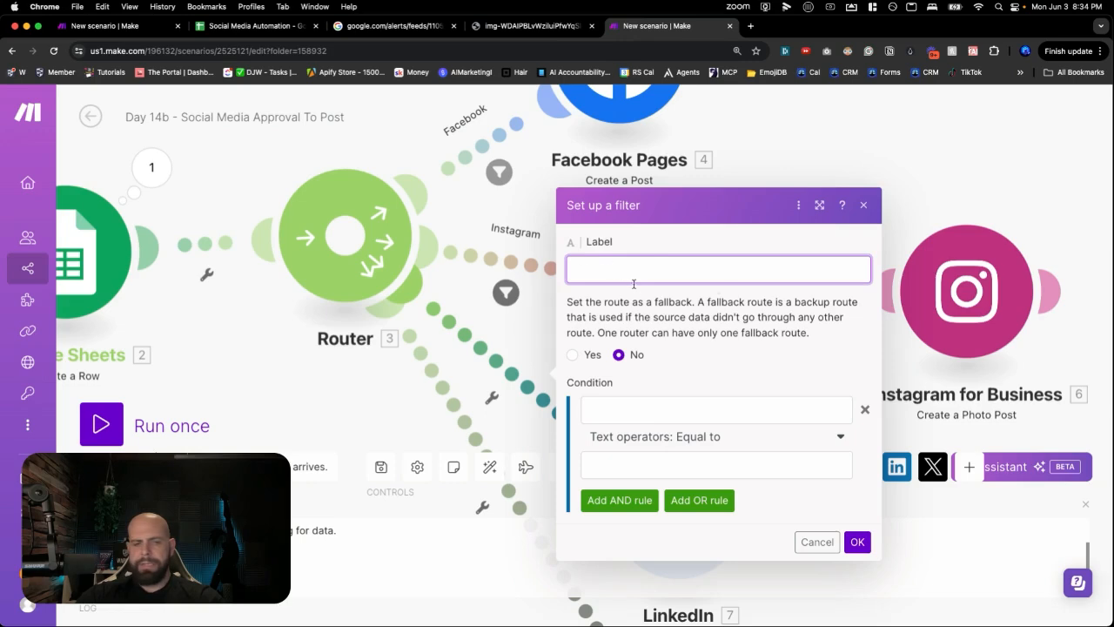
key(super+v)
click(644, 413)
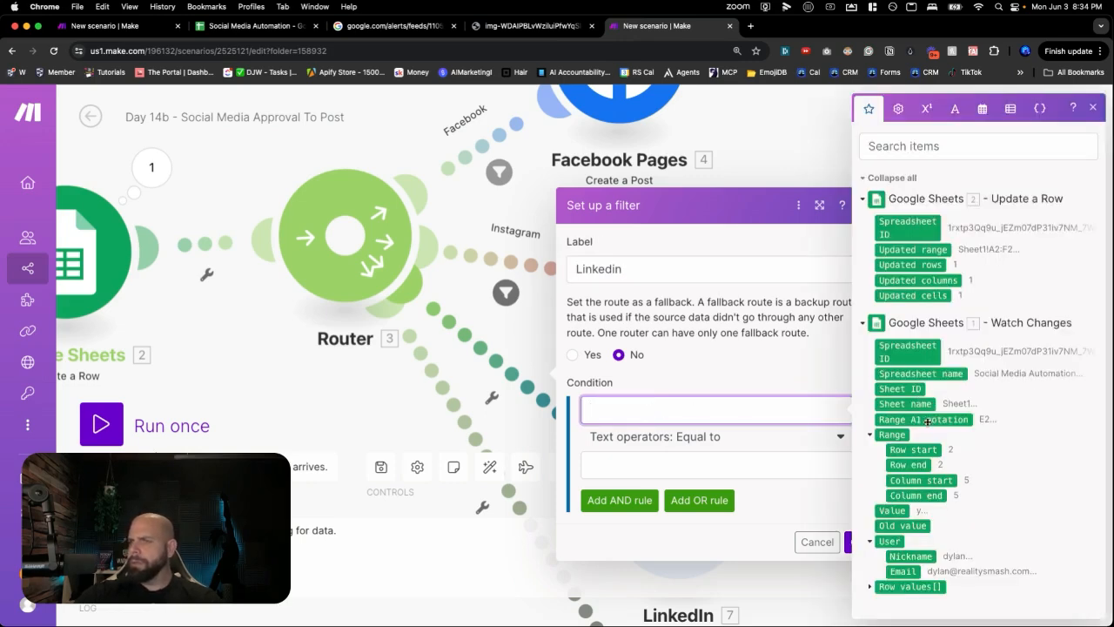
click(871, 587)
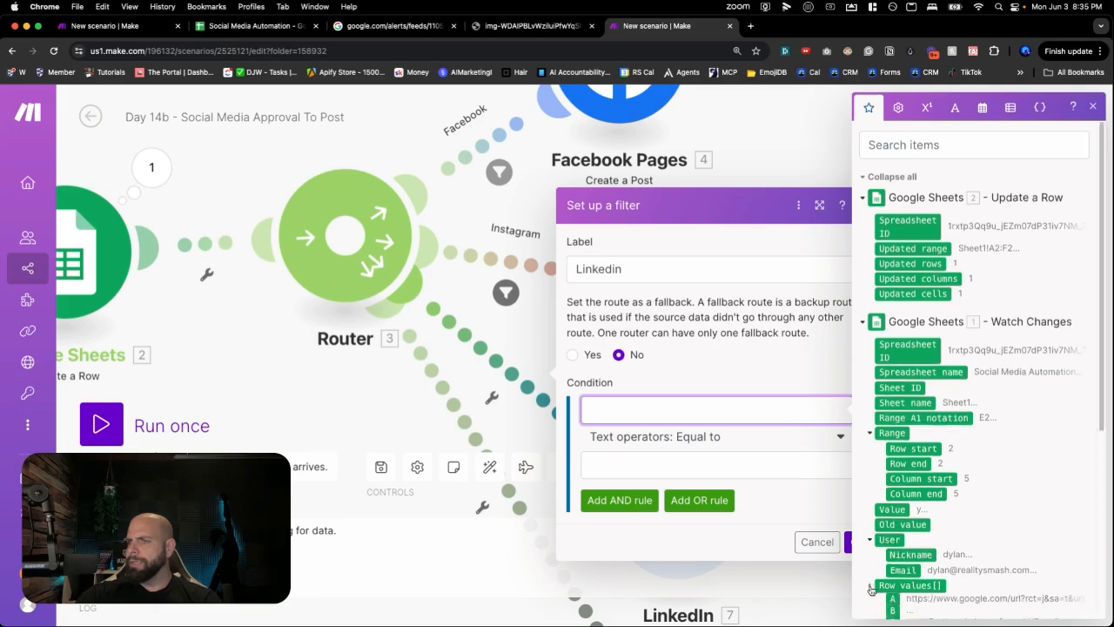
scroll(887, 522, down, 5)
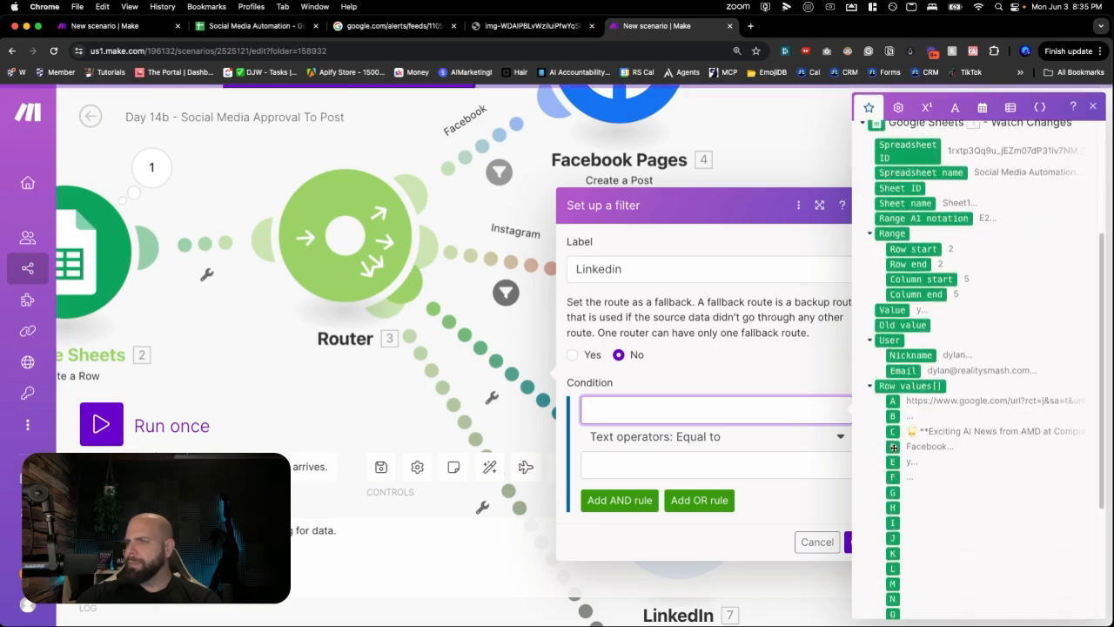
click(892, 446)
click(706, 468)
text(Linkedin)
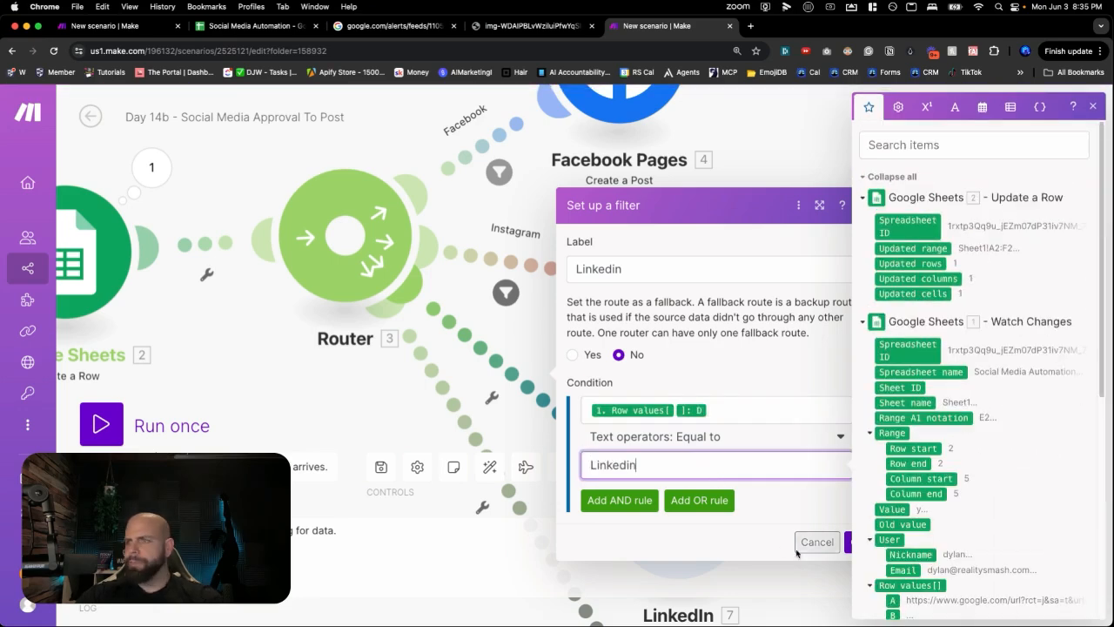
click(846, 542)
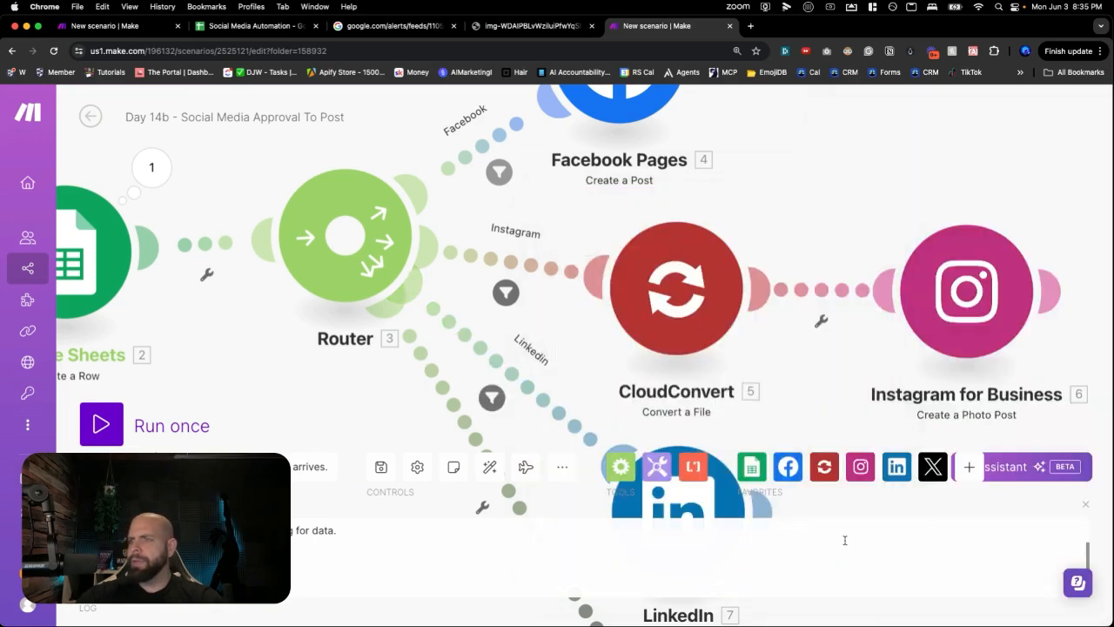
drag(407, 432, 392, 209)
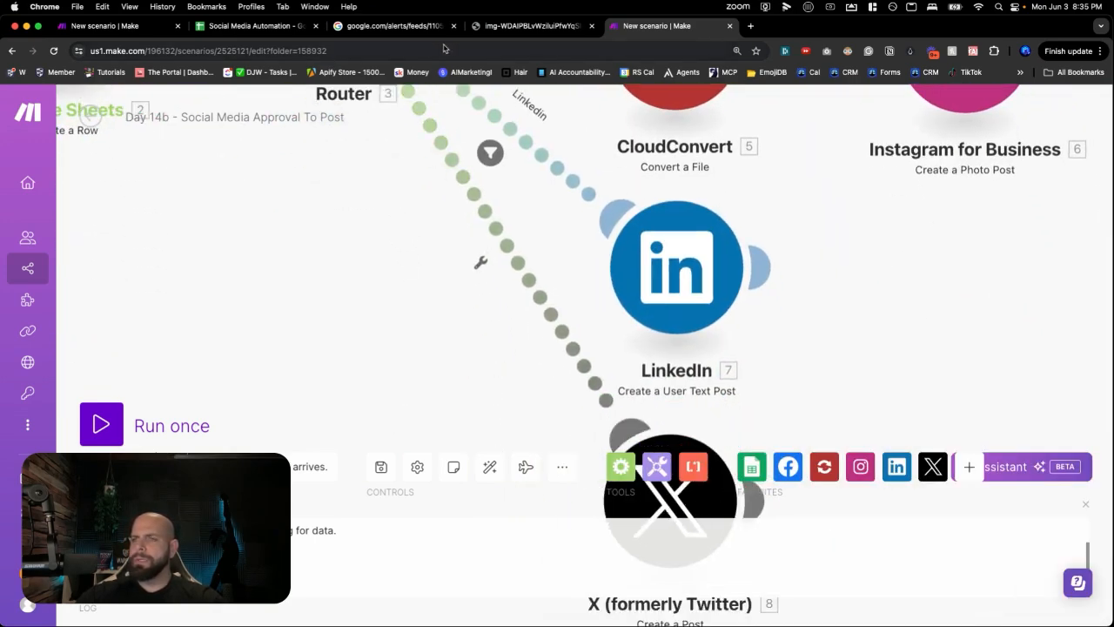
click(261, 27)
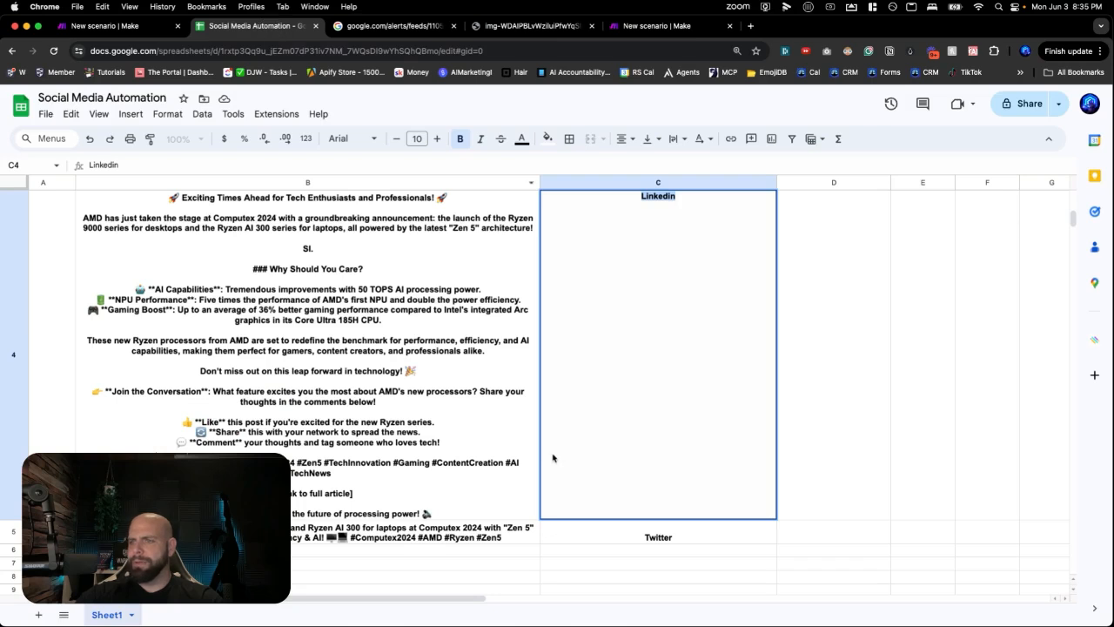
- Copy the platform name Twitter from row 5 of the spreadsheet
click(617, 526)
double_click(641, 530)
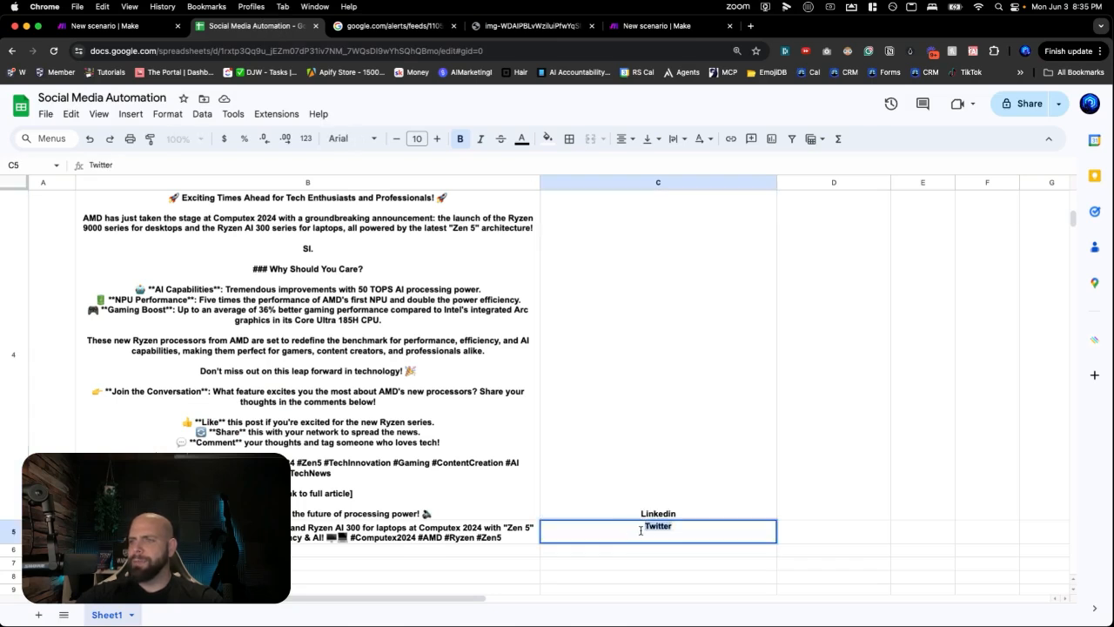
click(652, 26)
- Label the X route filter 'Twitter' and require Row values column D to equal 'Twitter'
scroll(490, 316, down, 2)
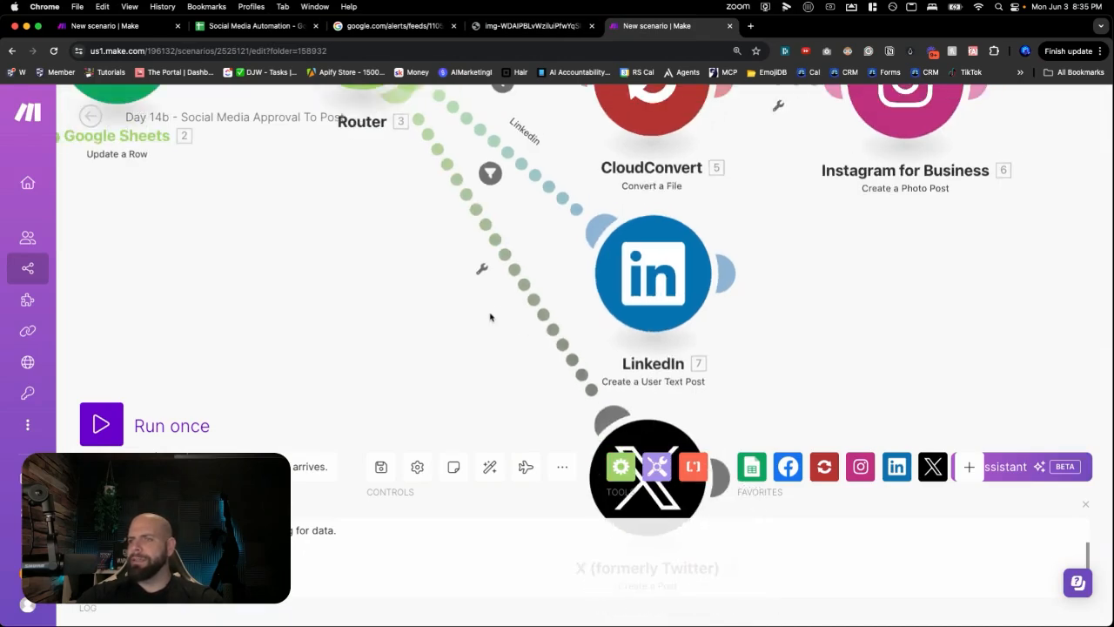
click(484, 228)
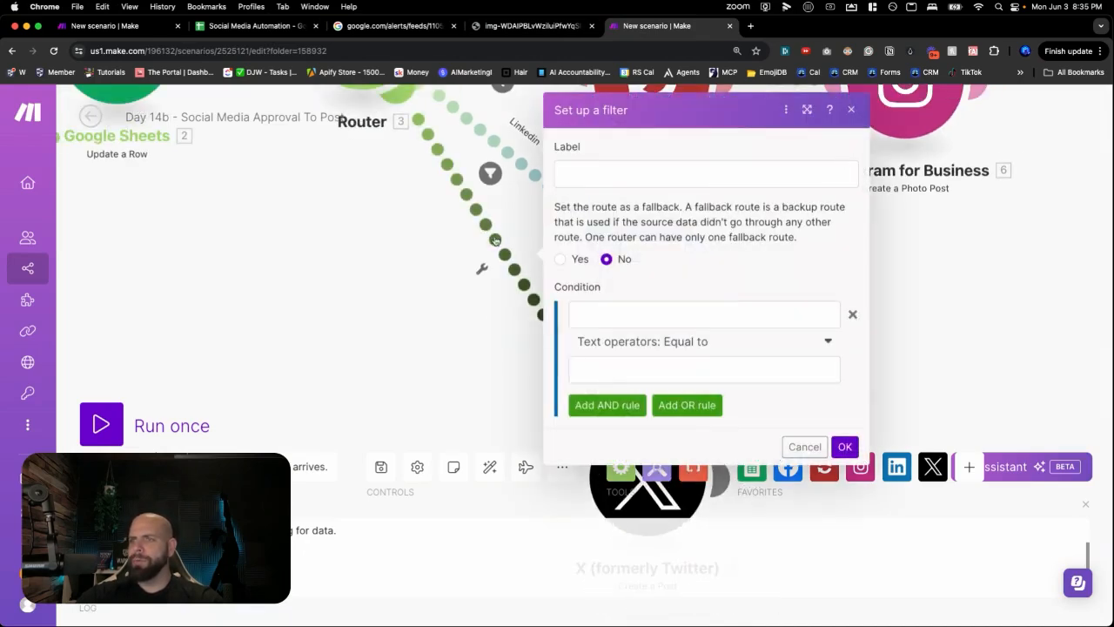
click(600, 177)
text(Twitter)
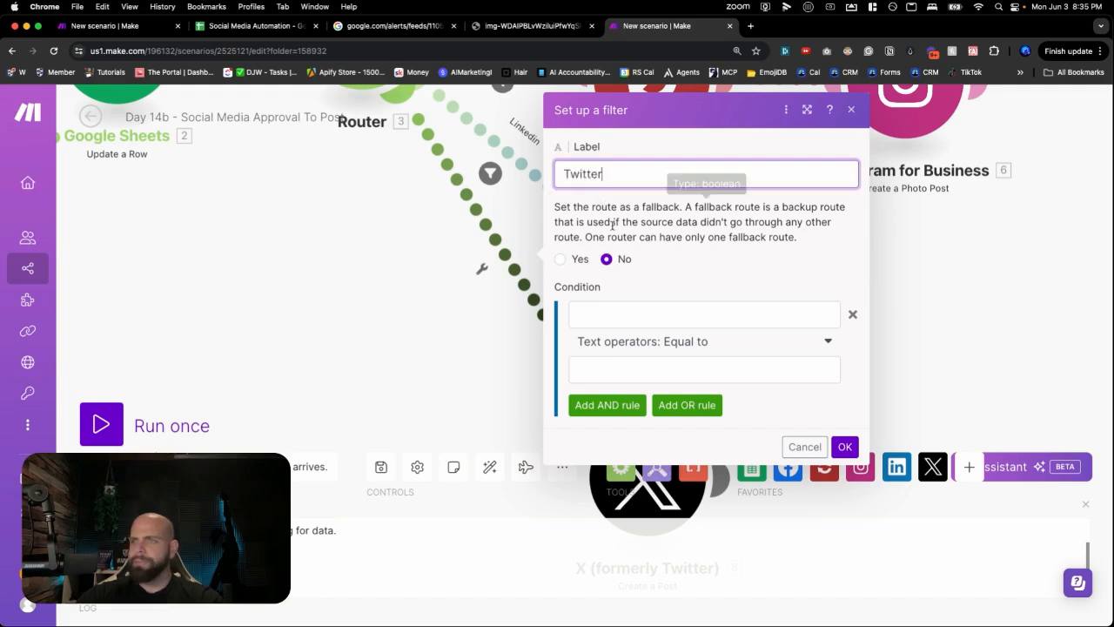
click(618, 317)
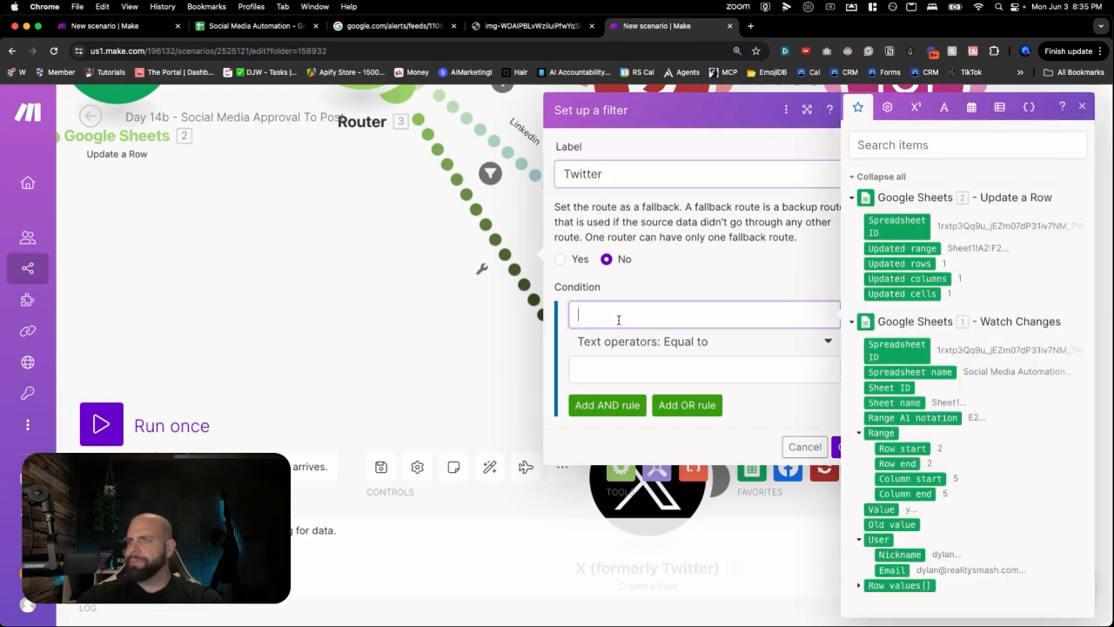
click(857, 586)
scroll(886, 478, down, 3)
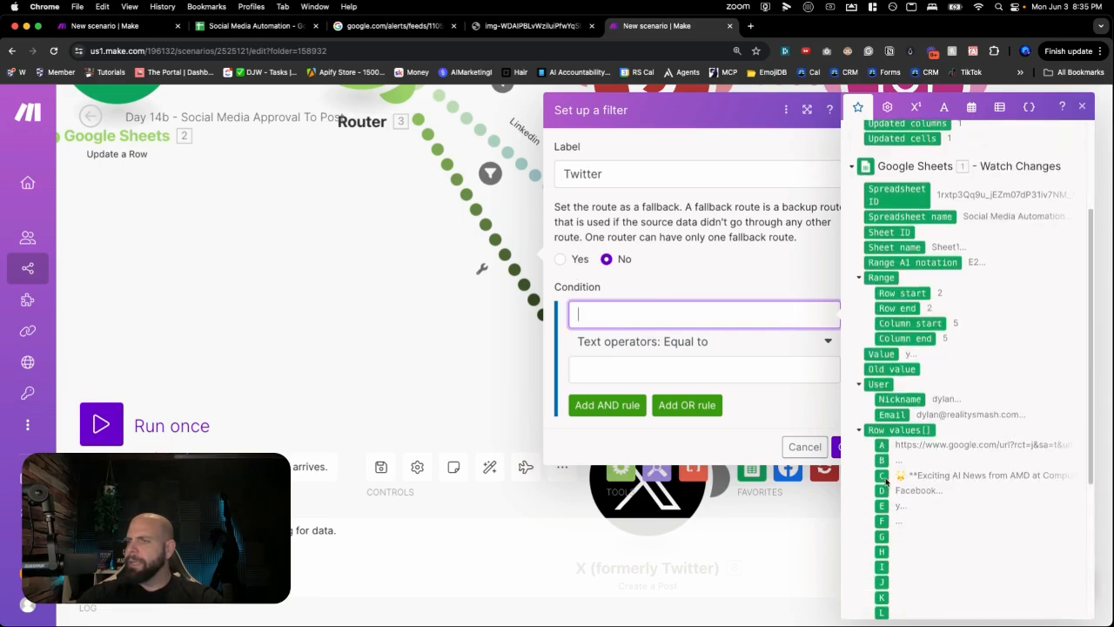
click(882, 491)
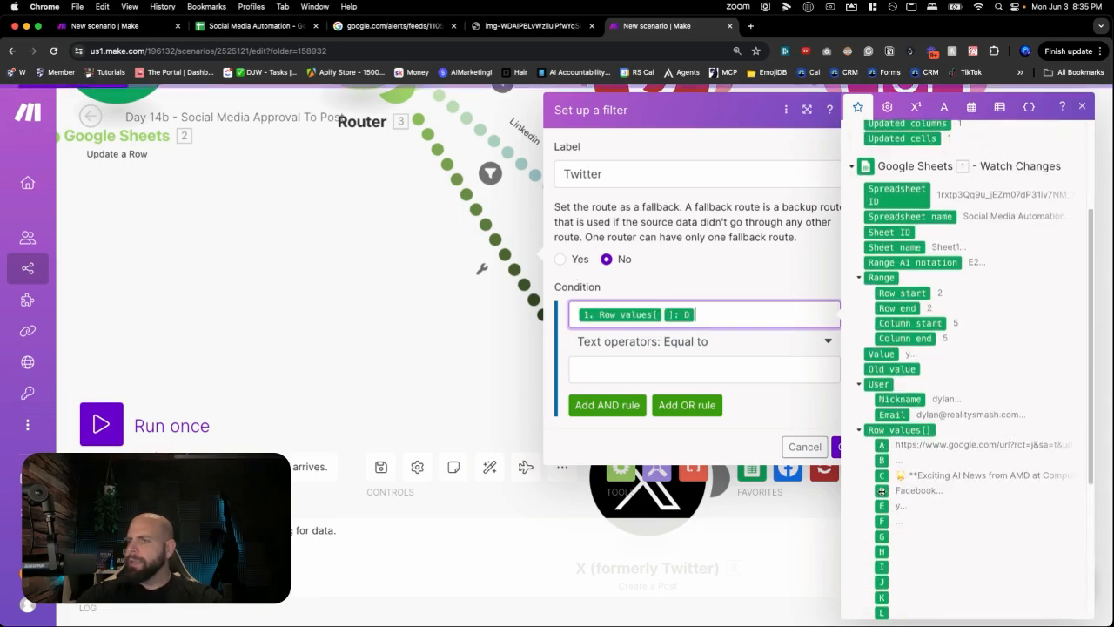
click(632, 371)
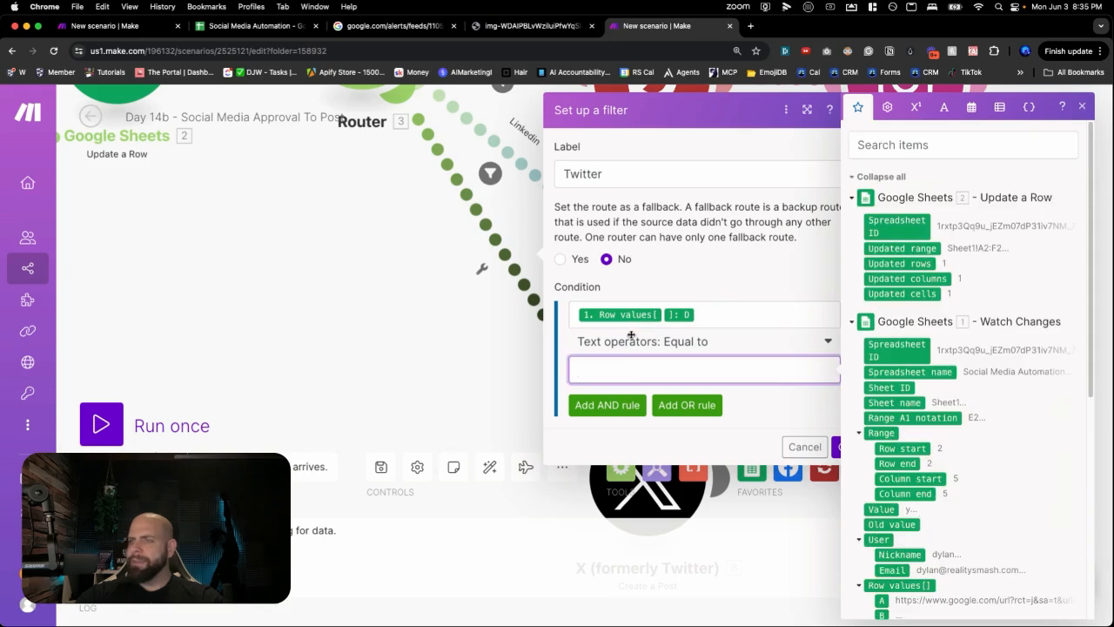
text(Twitter)
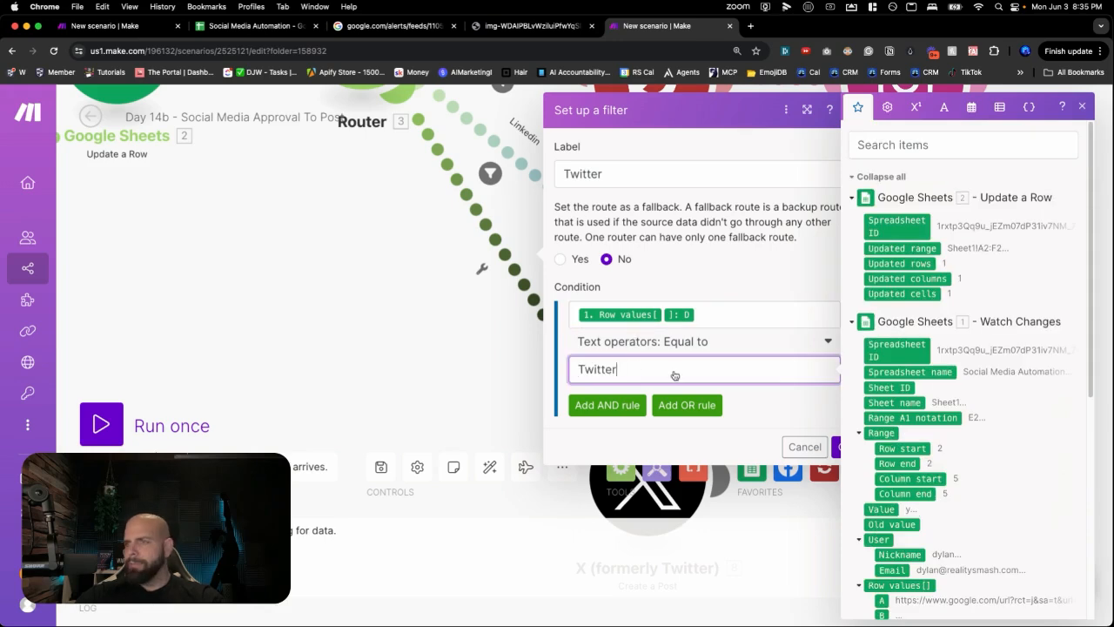
click(839, 446)
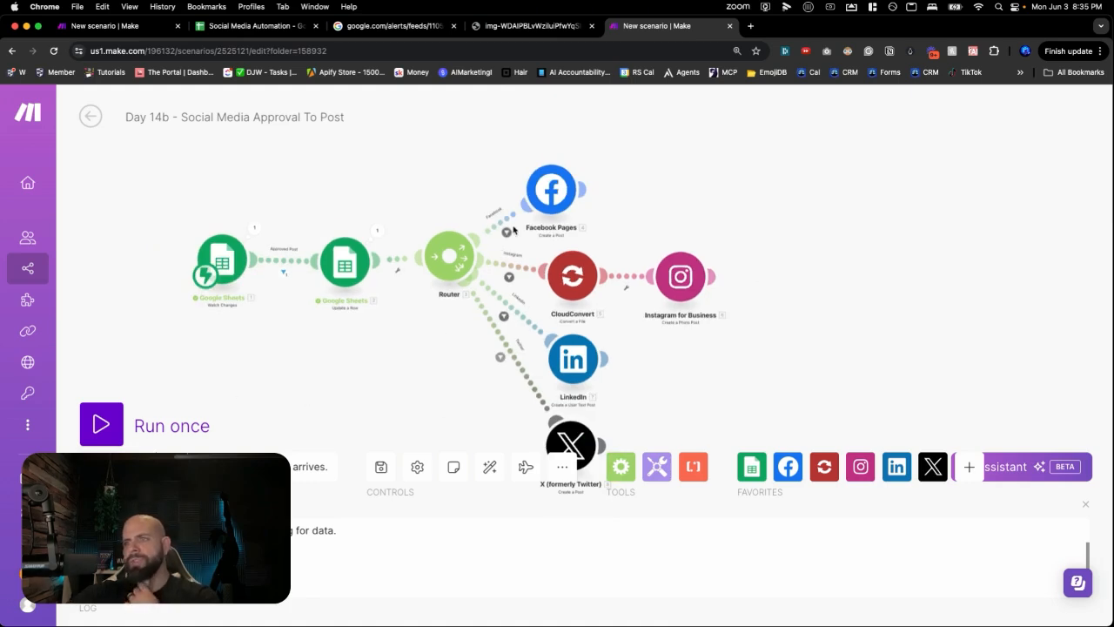
- Run the approval scenario once, waiting for new data, then go to the spreadsheet
click(112, 419)
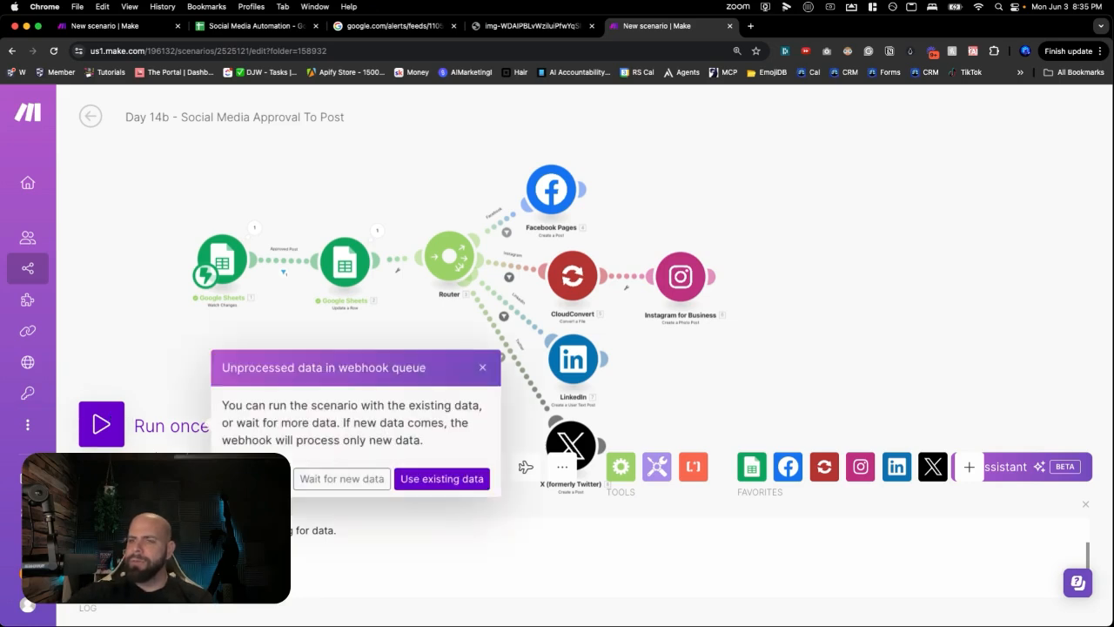
click(299, 479)
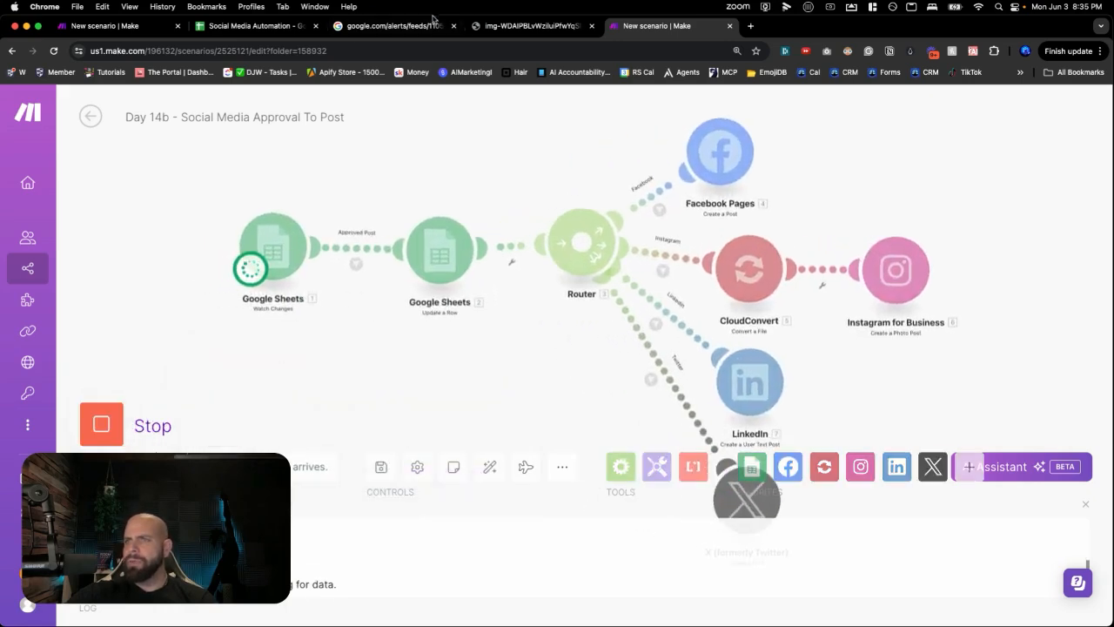
click(164, 31)
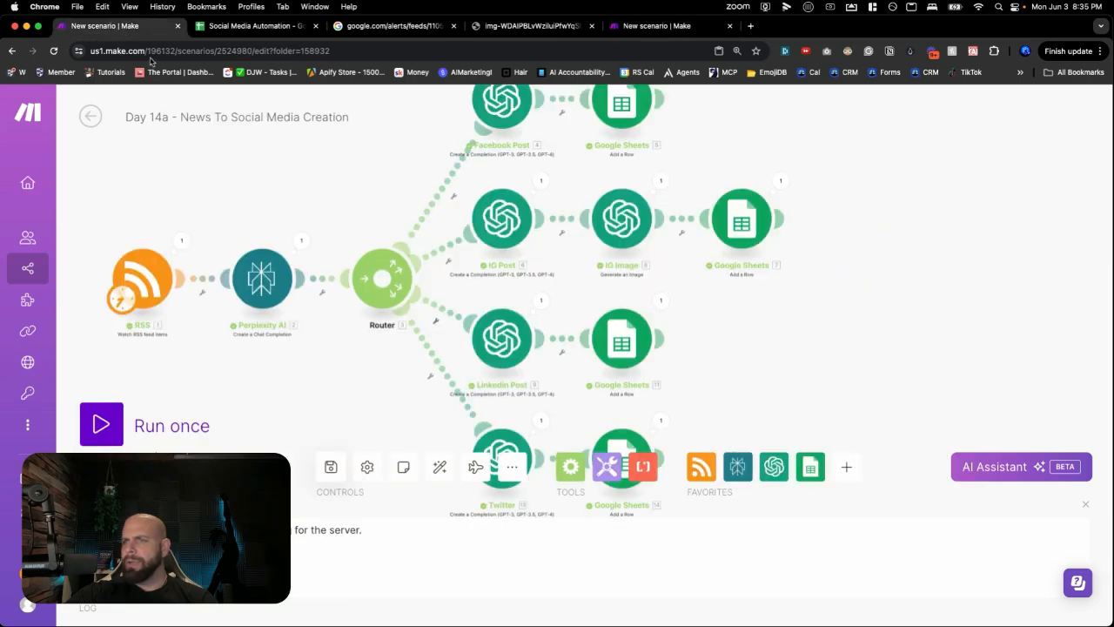
click(279, 26)
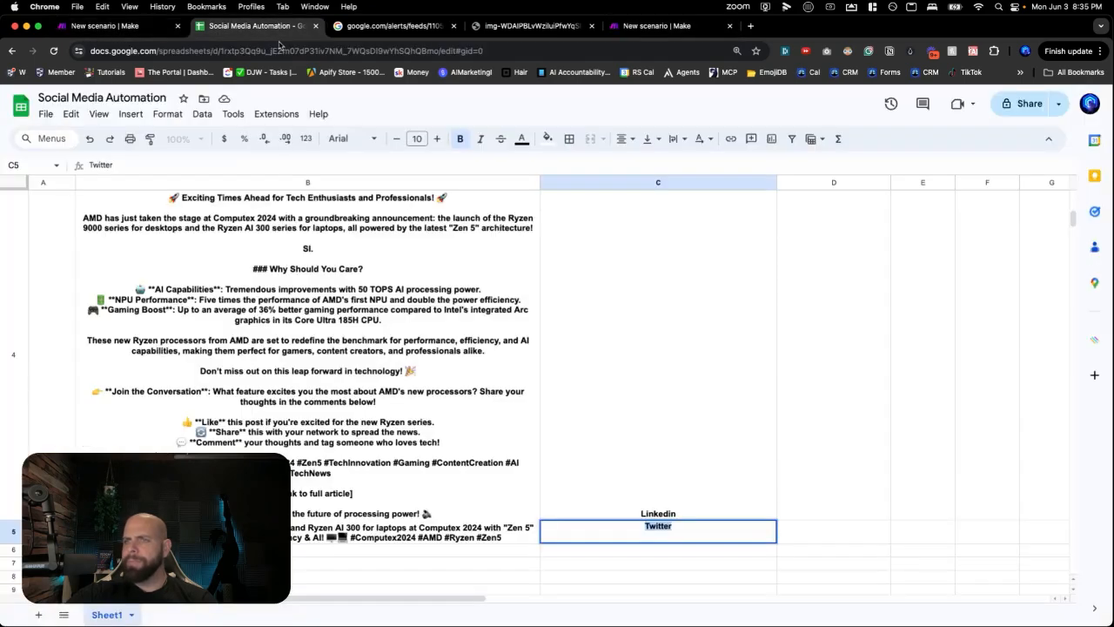
- Enter y in E2 to approve row 2's Facebook post, then return to Make
click(497, 346)
scroll(522, 335, up, 5)
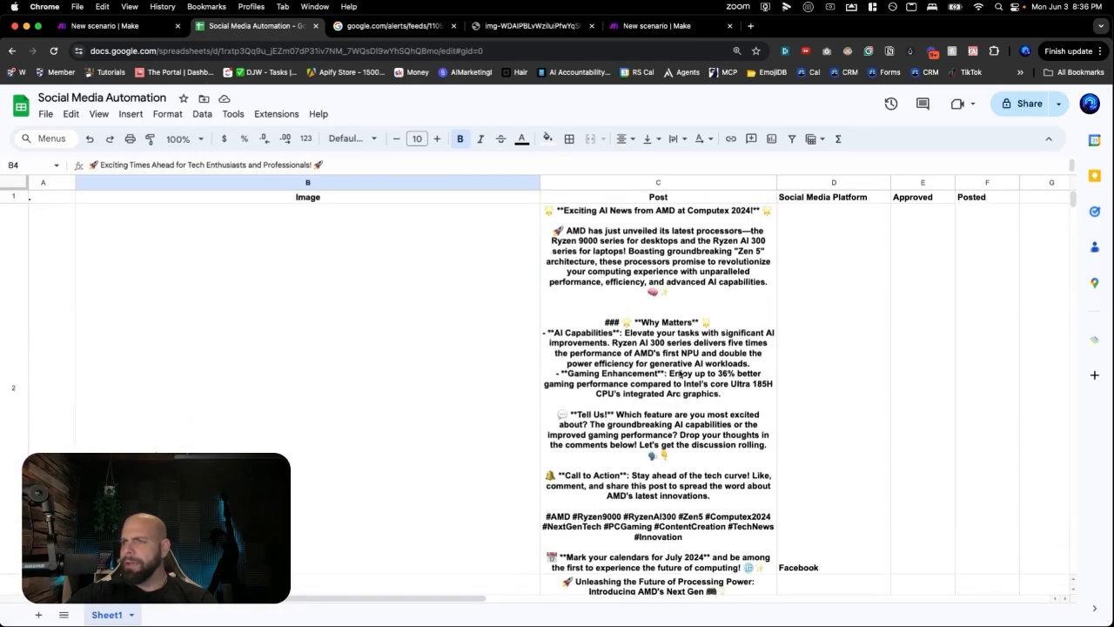
click(815, 352)
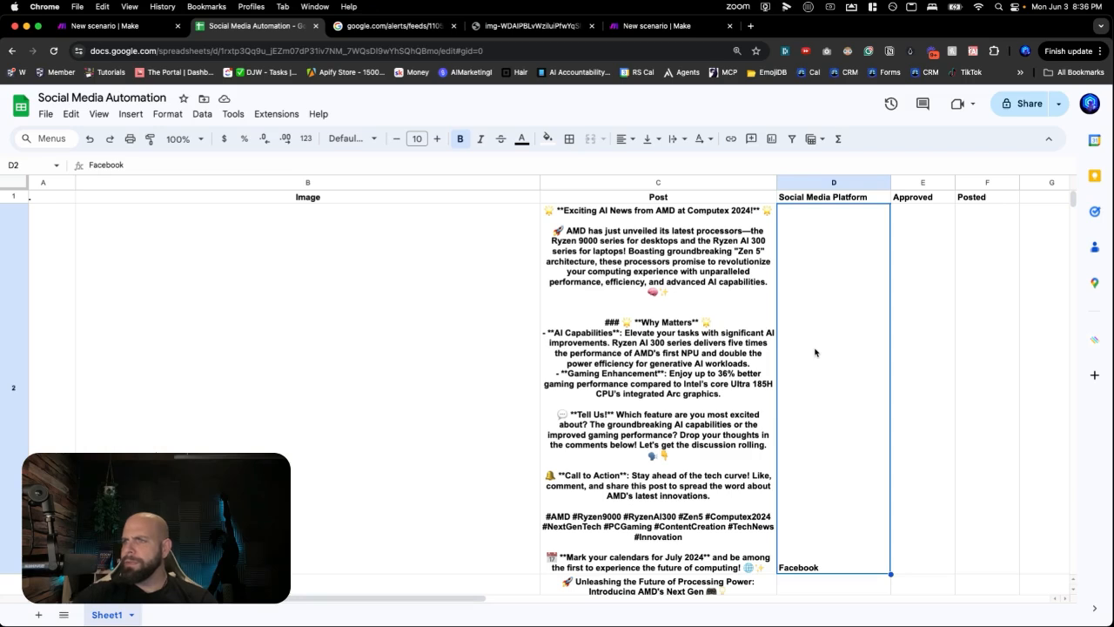
key(Right)
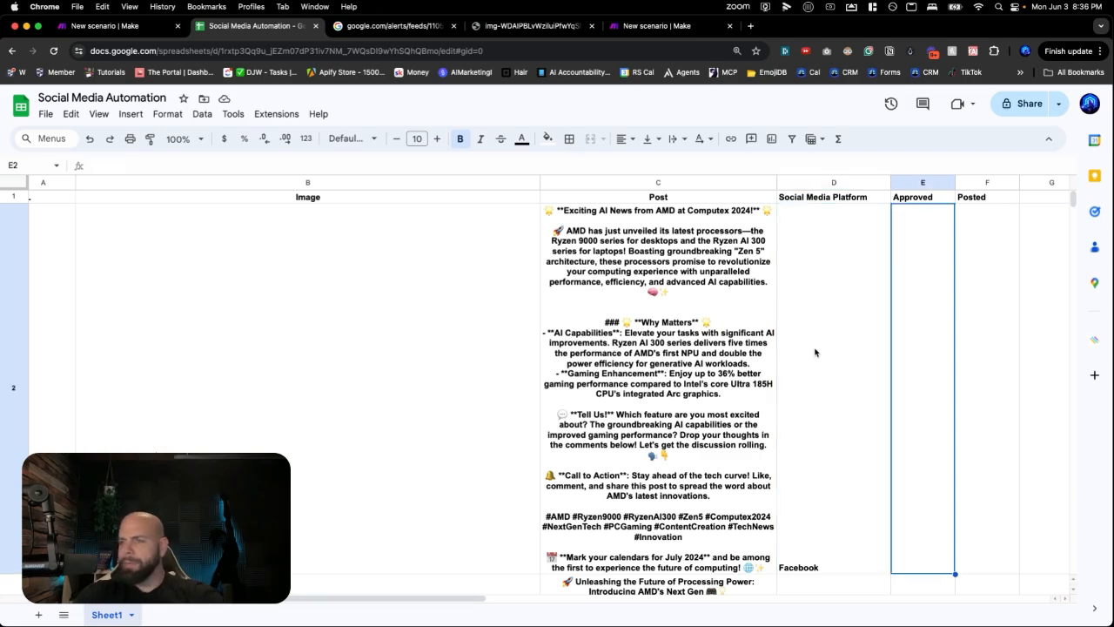
text(y)
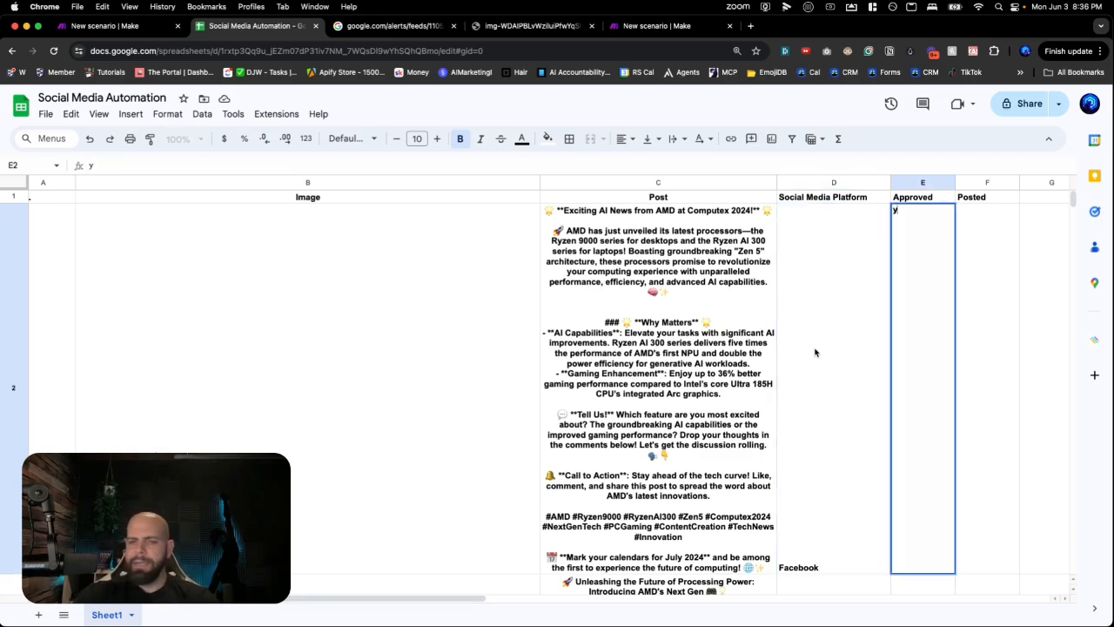
key(Return)
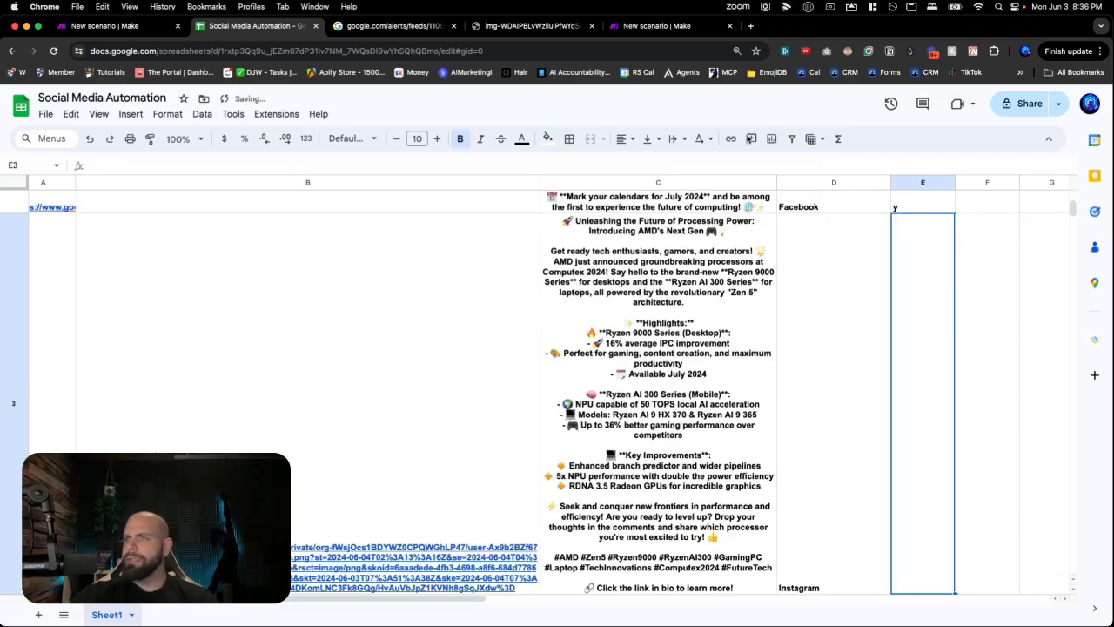
click(657, 25)
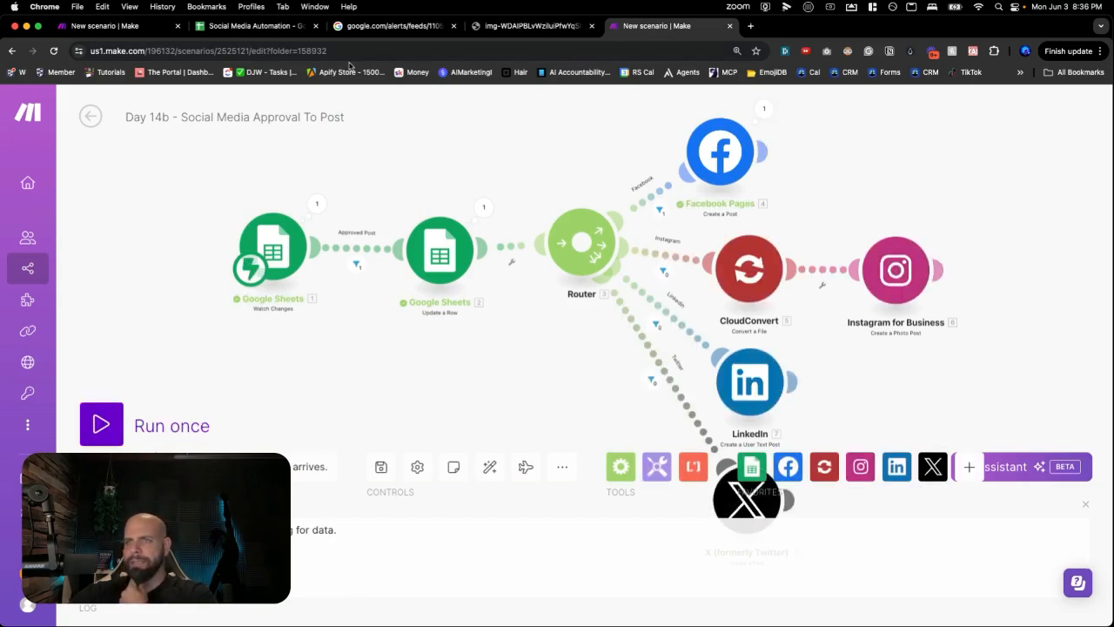
- Run the scenario once again so it waits for new data, then go to the spreadsheet
click(95, 433)
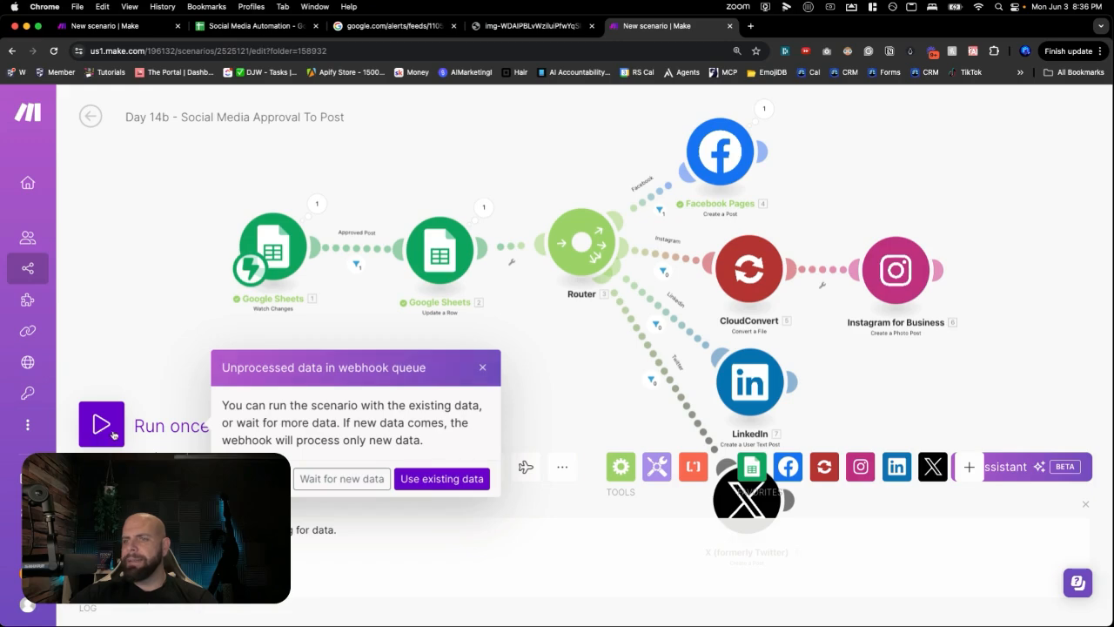
click(337, 483)
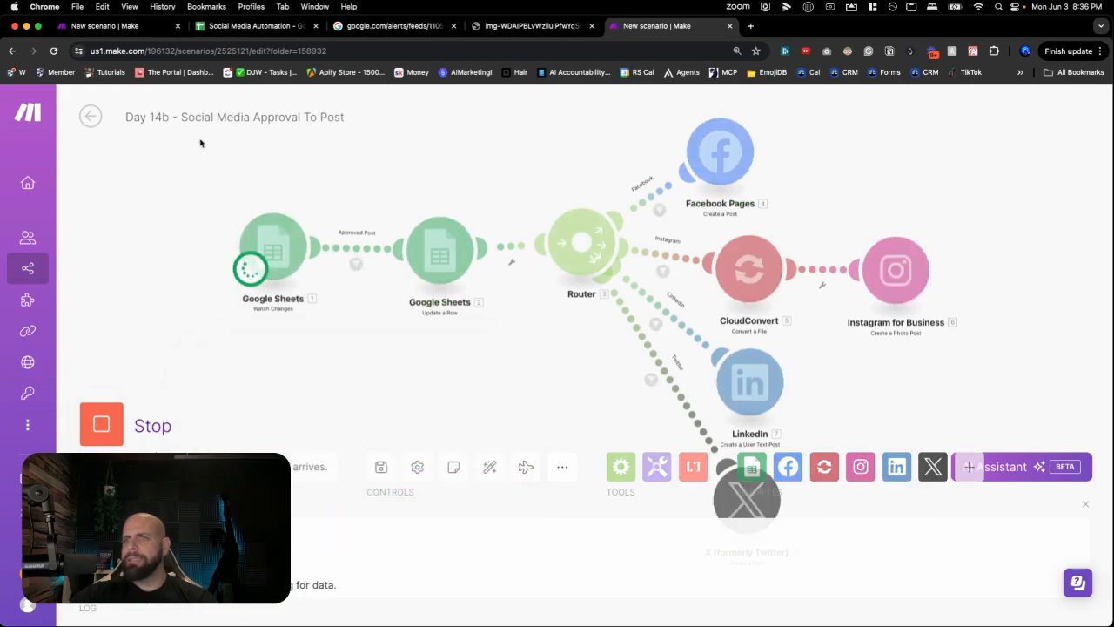
click(205, 29)
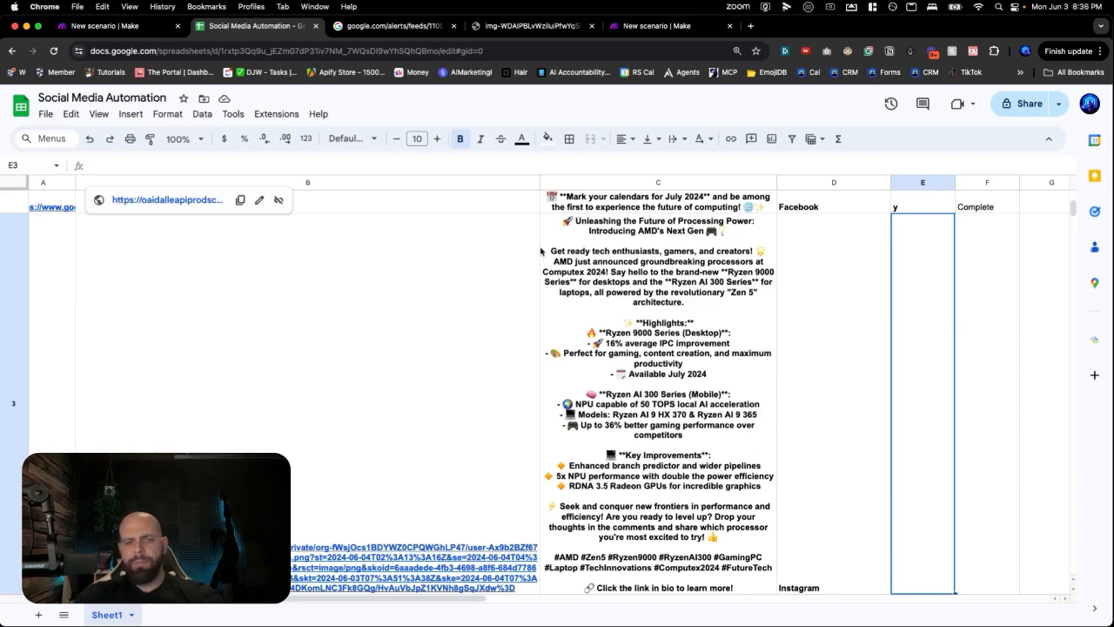
- Enter y in E3 to approve the Instagram post, then go back to Make
text(y)
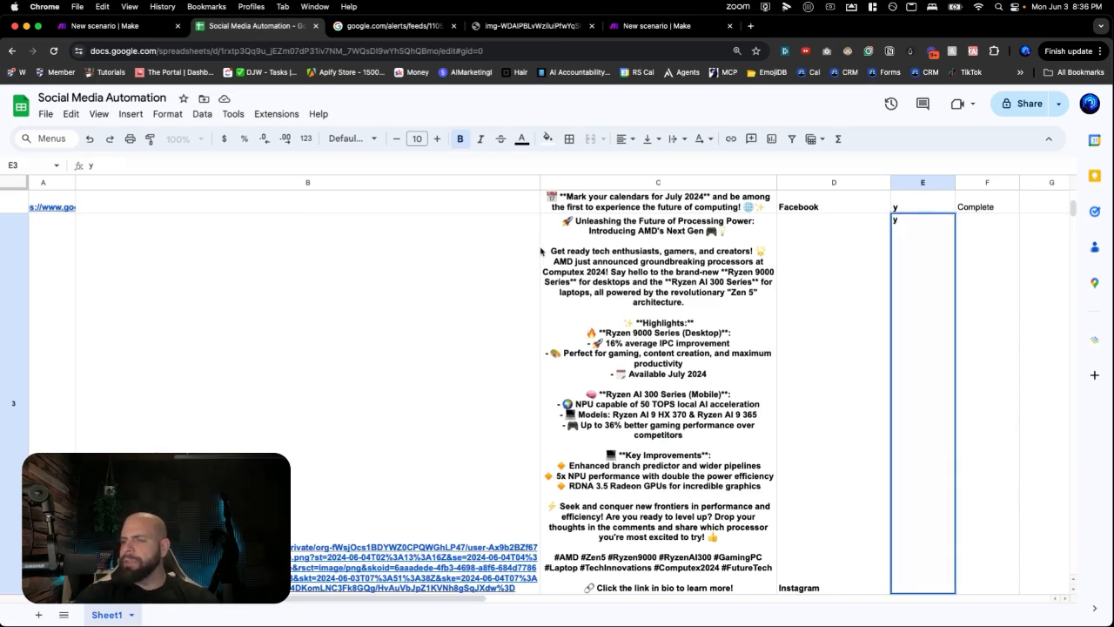
key(Return)
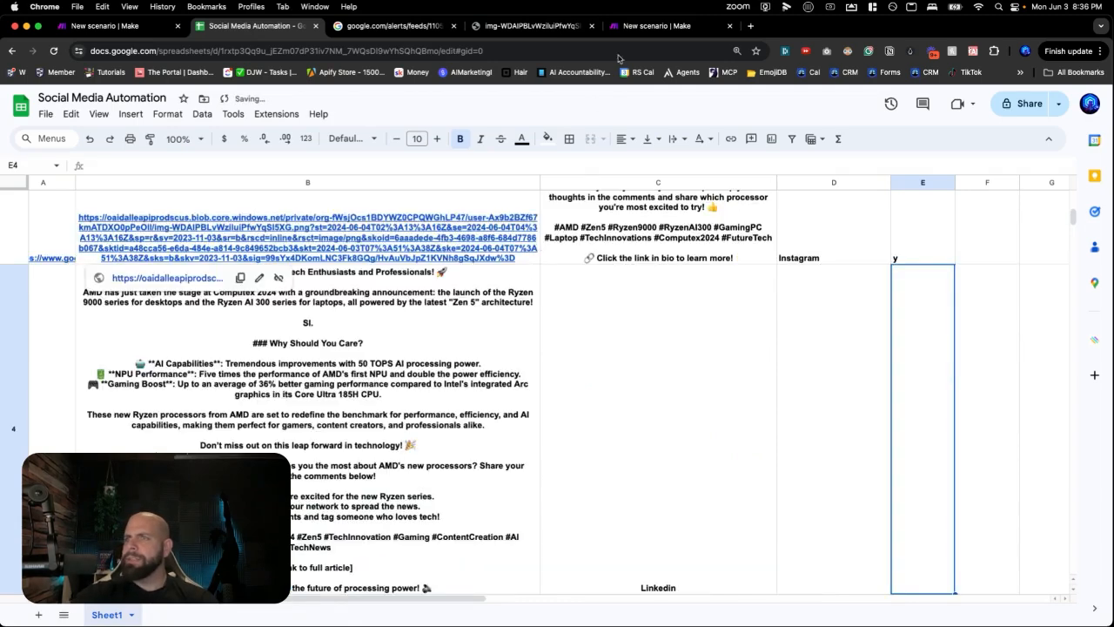
click(626, 31)
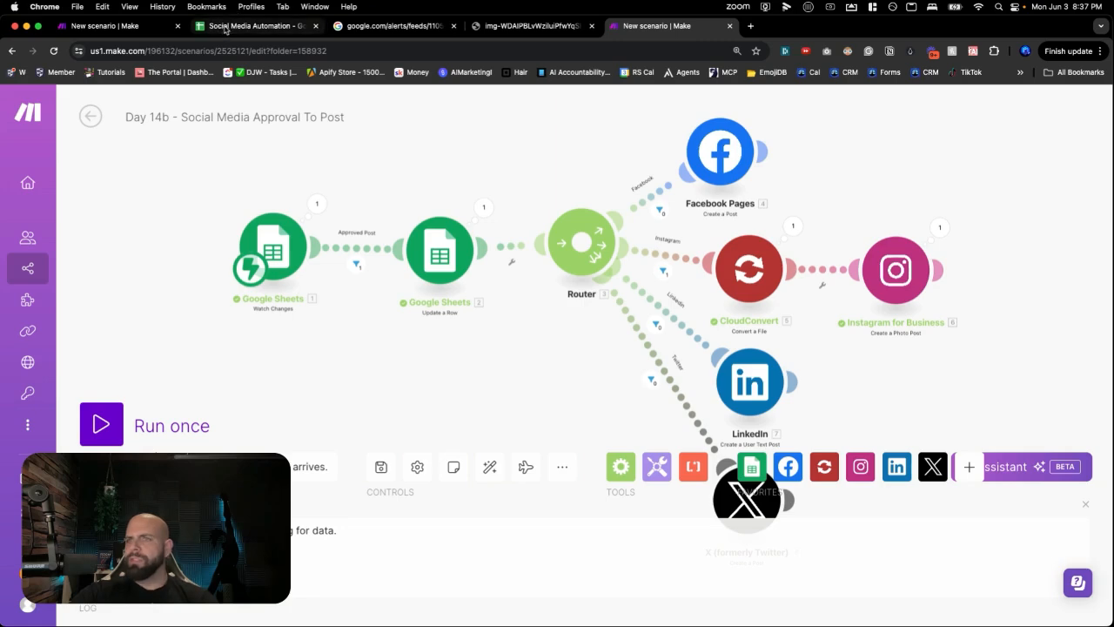
- Delete the stray SI. line from the row 4 post in B4
click(224, 27)
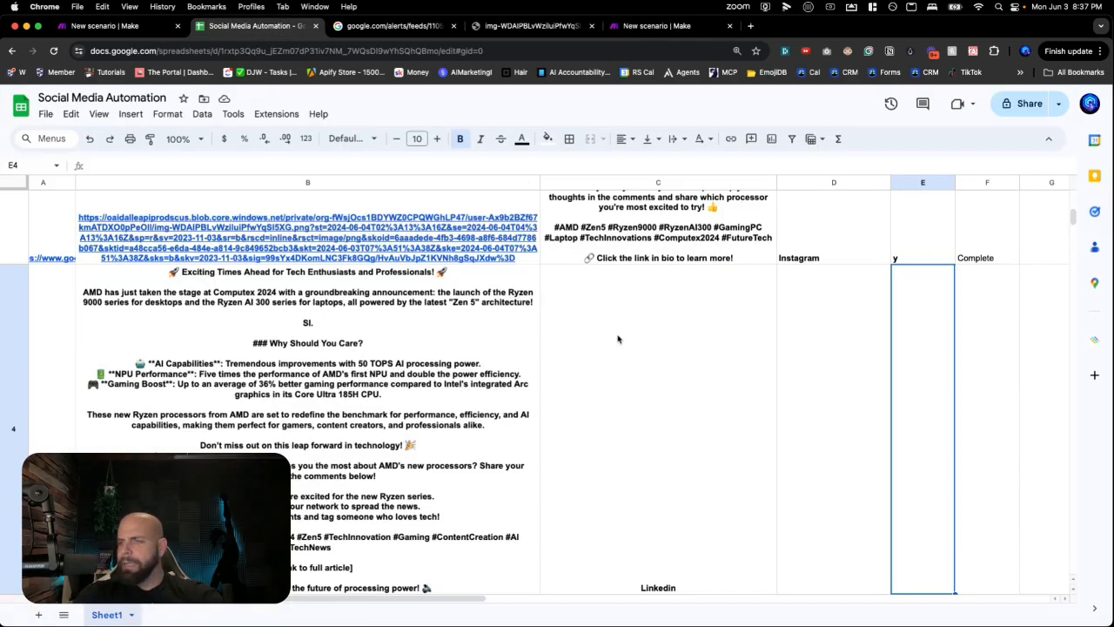
text(y)
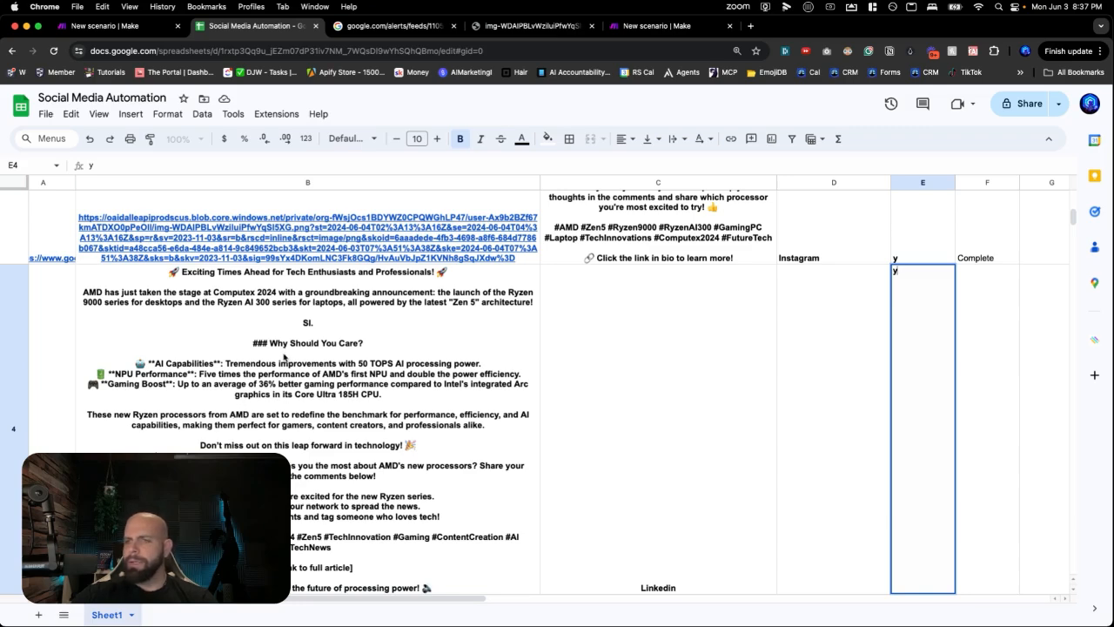
key(BackSpace)
double_click(263, 350)
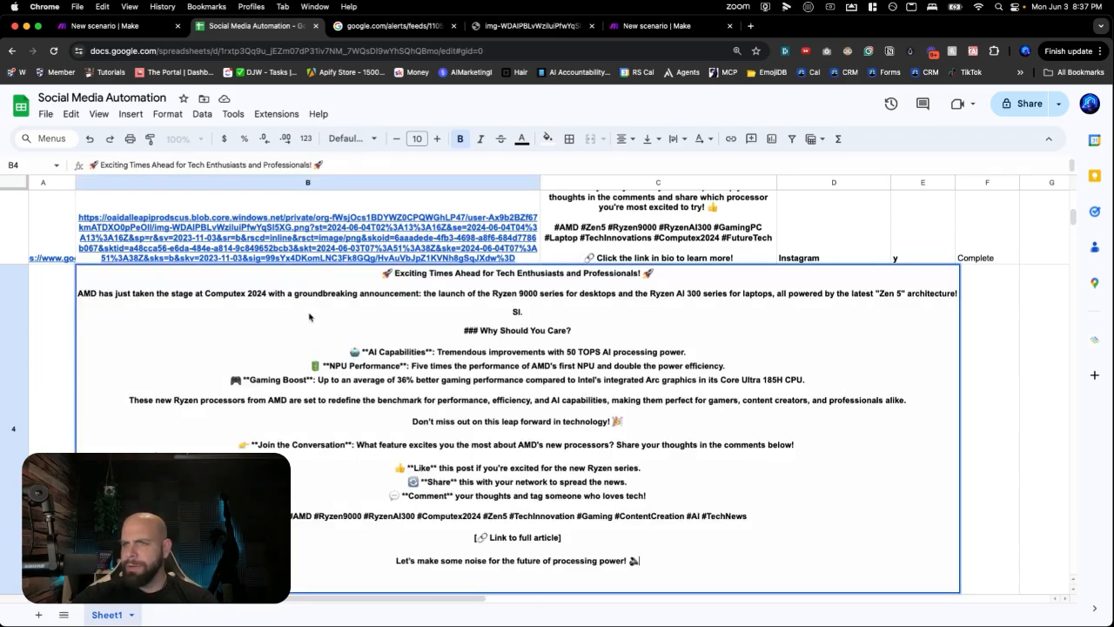
drag(524, 312, 506, 311)
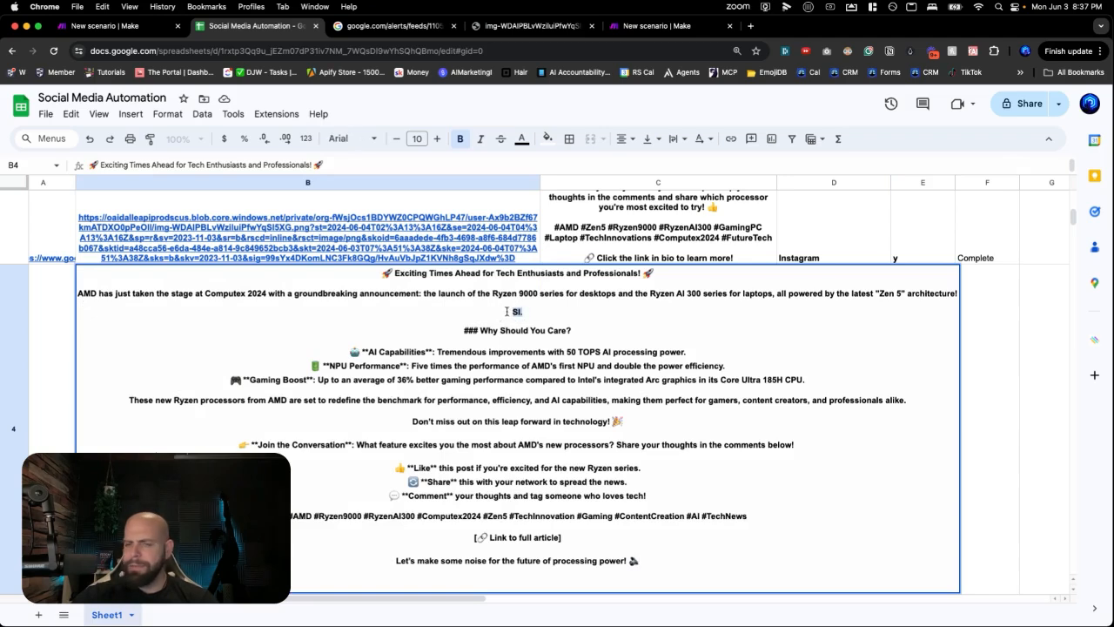
key(BackSpace)
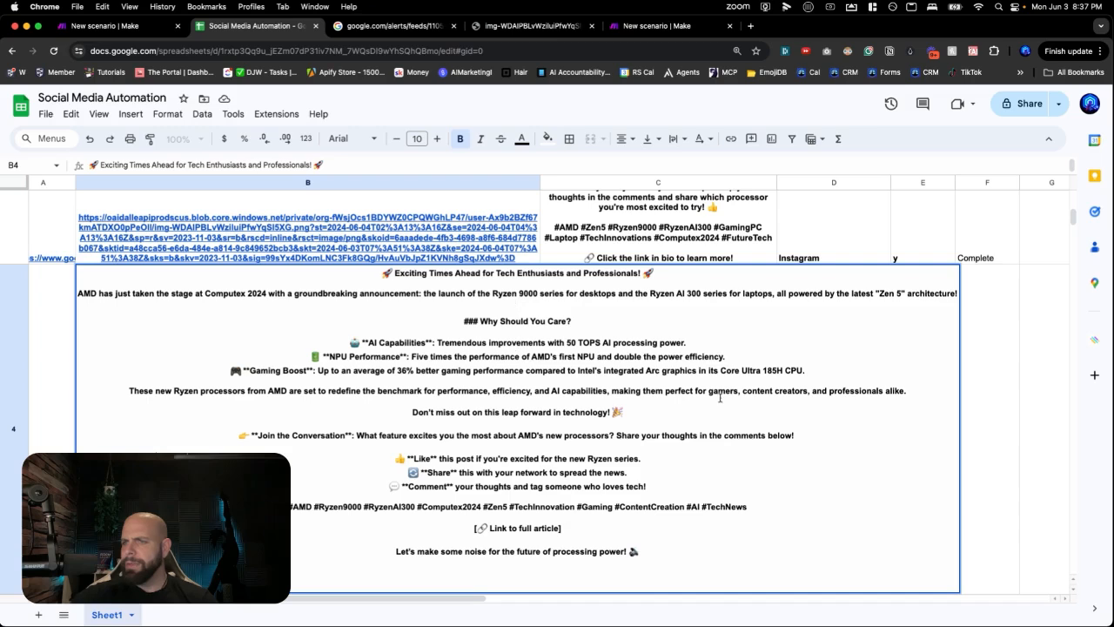
click(968, 404)
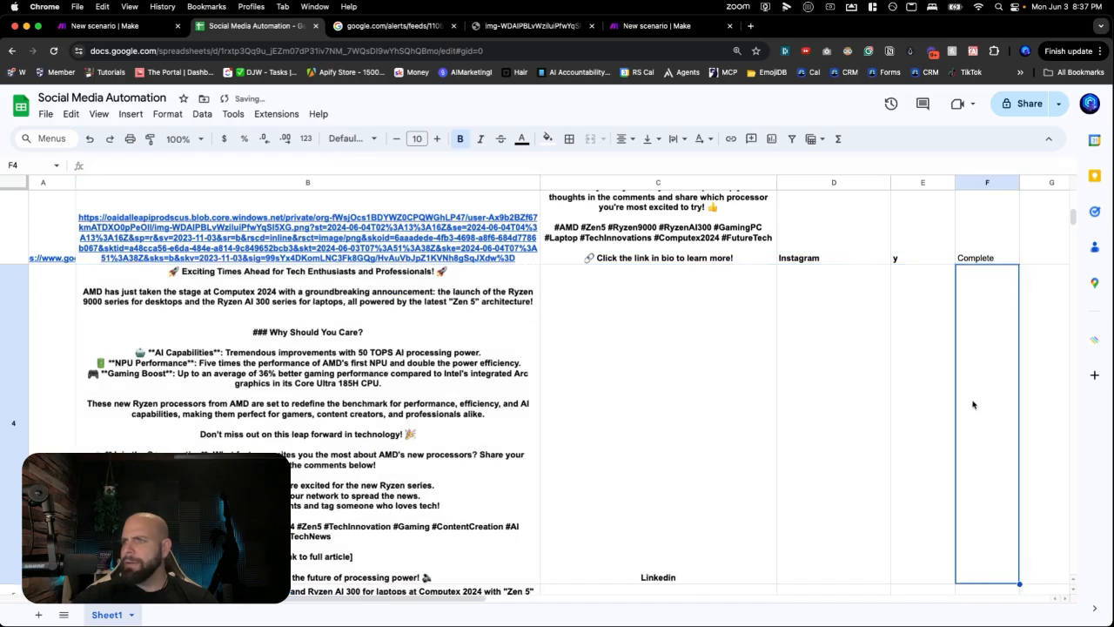
- Enter y in E4 to approve row 4, then check E4 and the platform in D4
click(918, 407)
text(y)
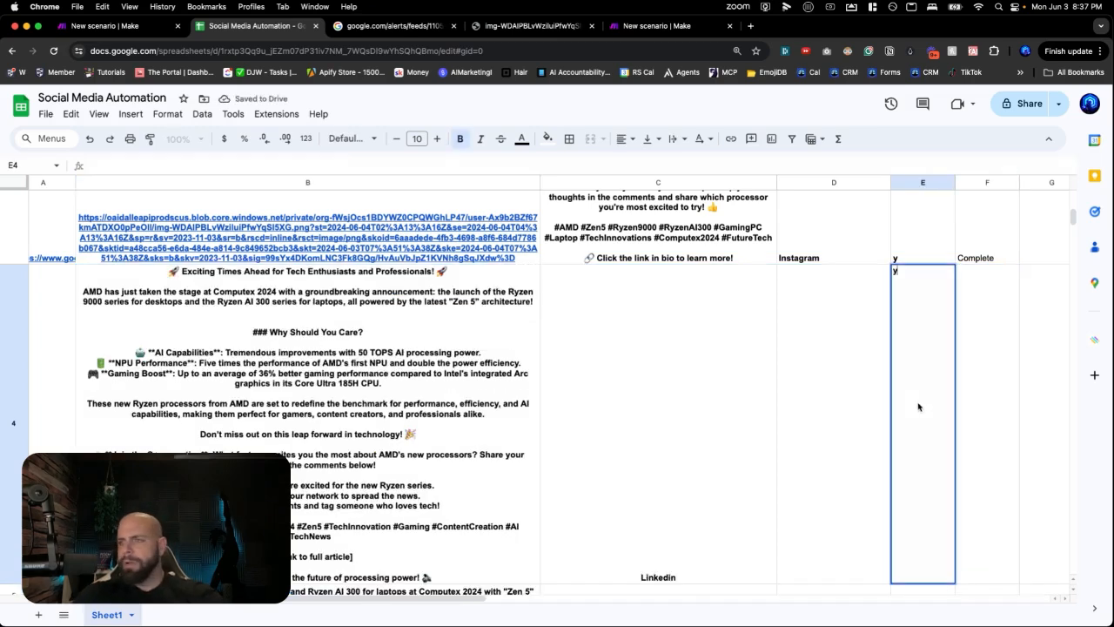
key(Return)
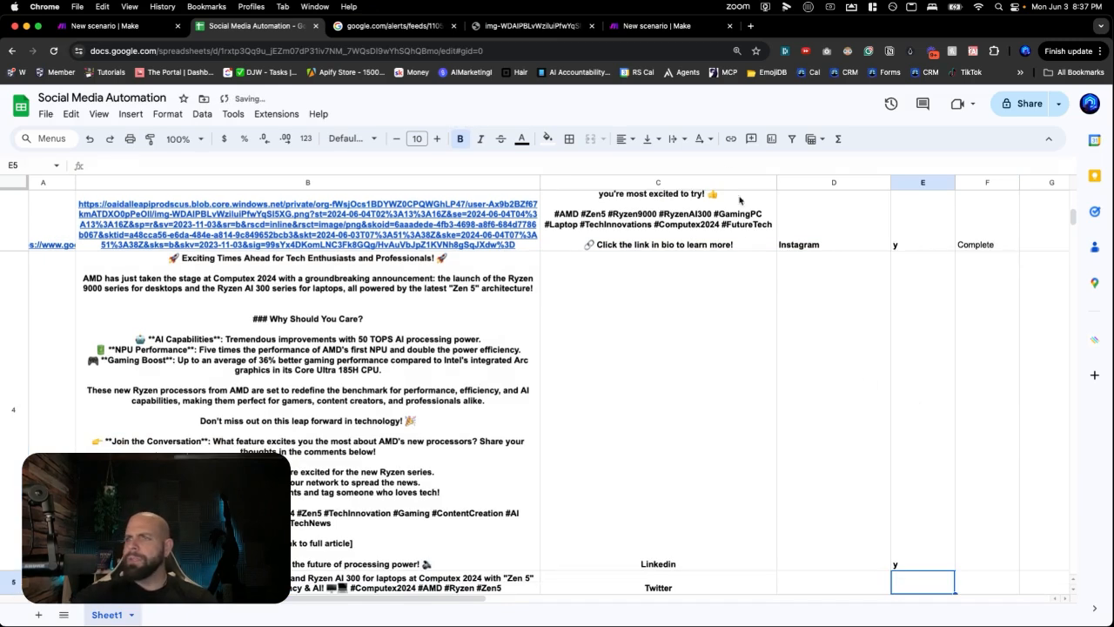
click(686, 31)
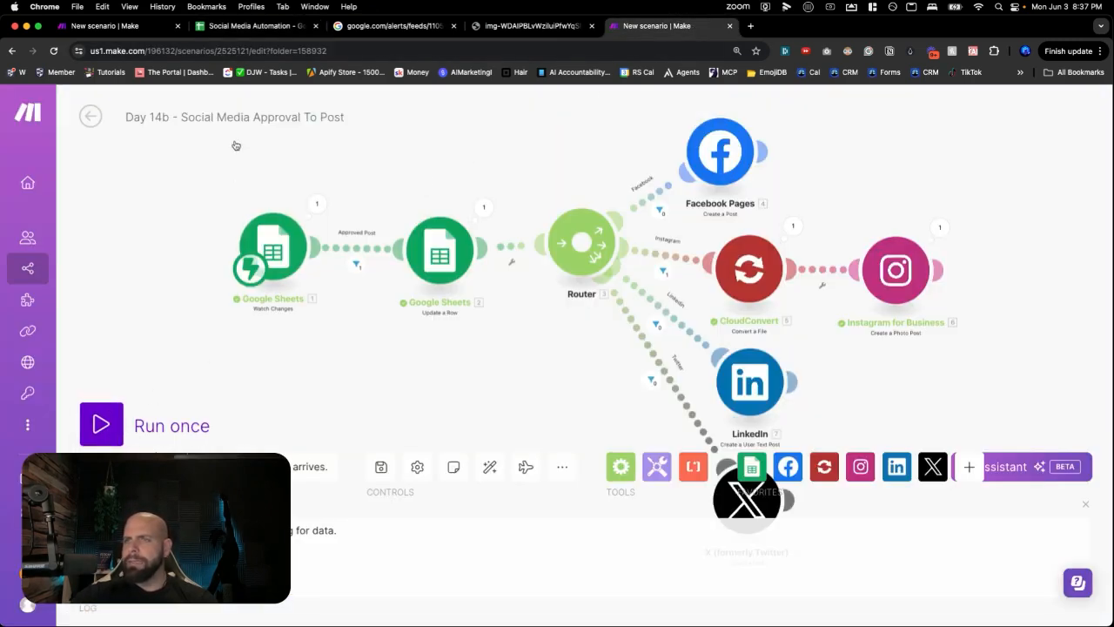
click(255, 26)
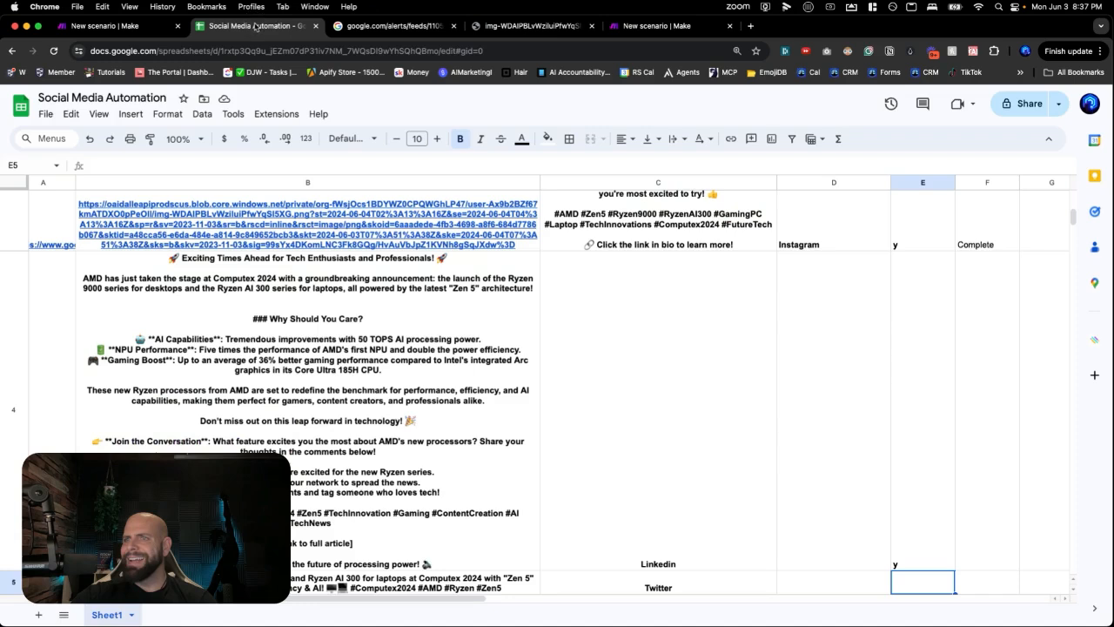
double_click(895, 469)
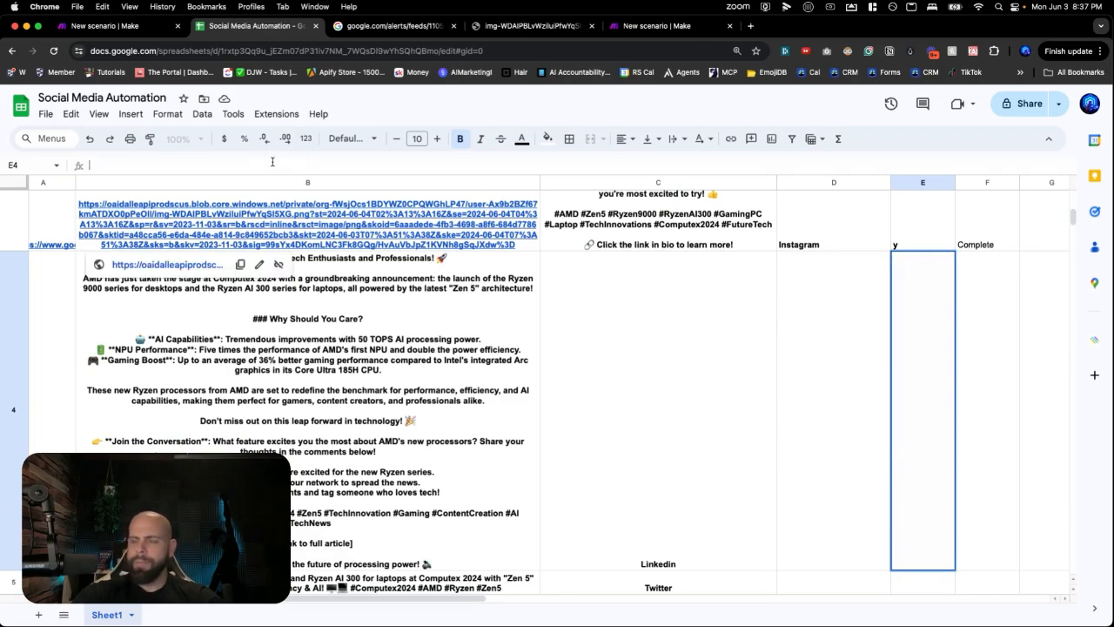
key(Return)
key(Left)
key(Up)
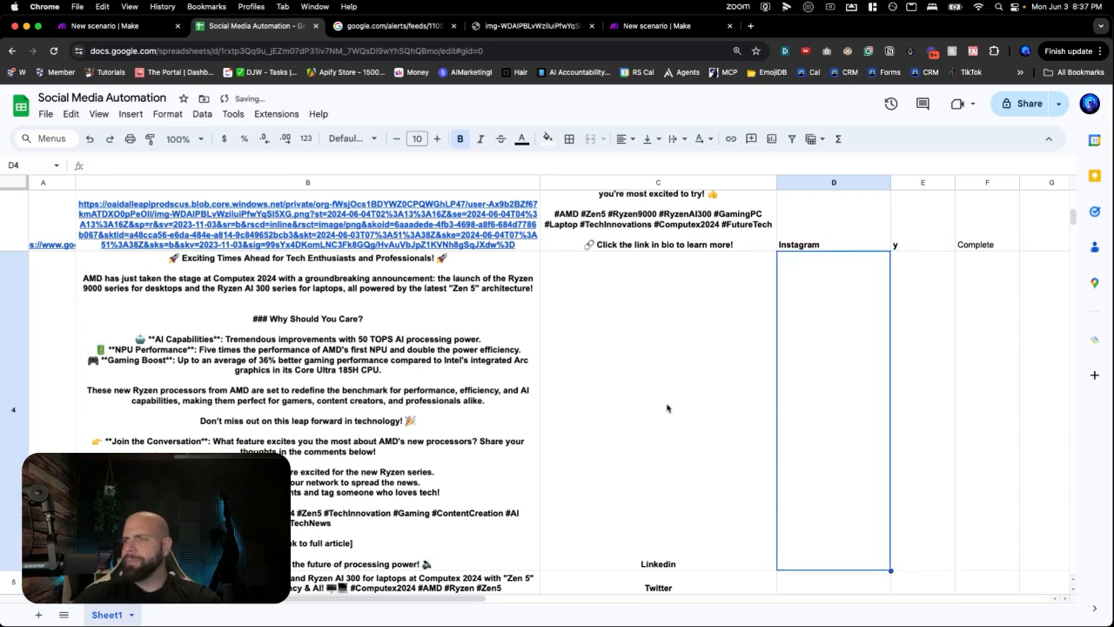
- Run the Make scenario once waiting for new data, and re-enter y in E4 to trigger it
click(628, 26)
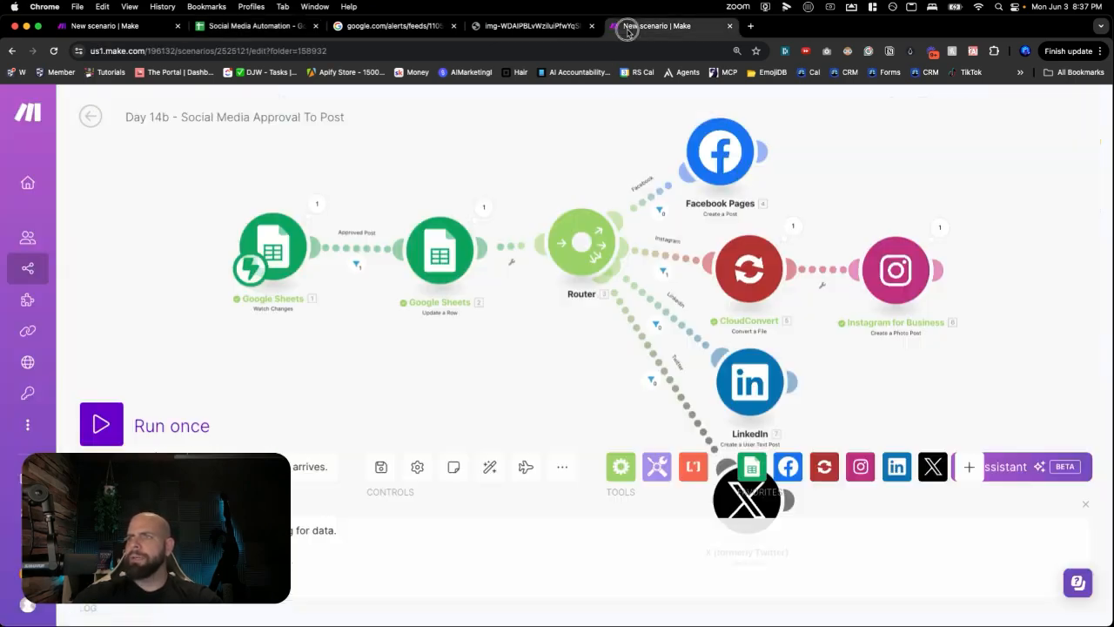
click(102, 424)
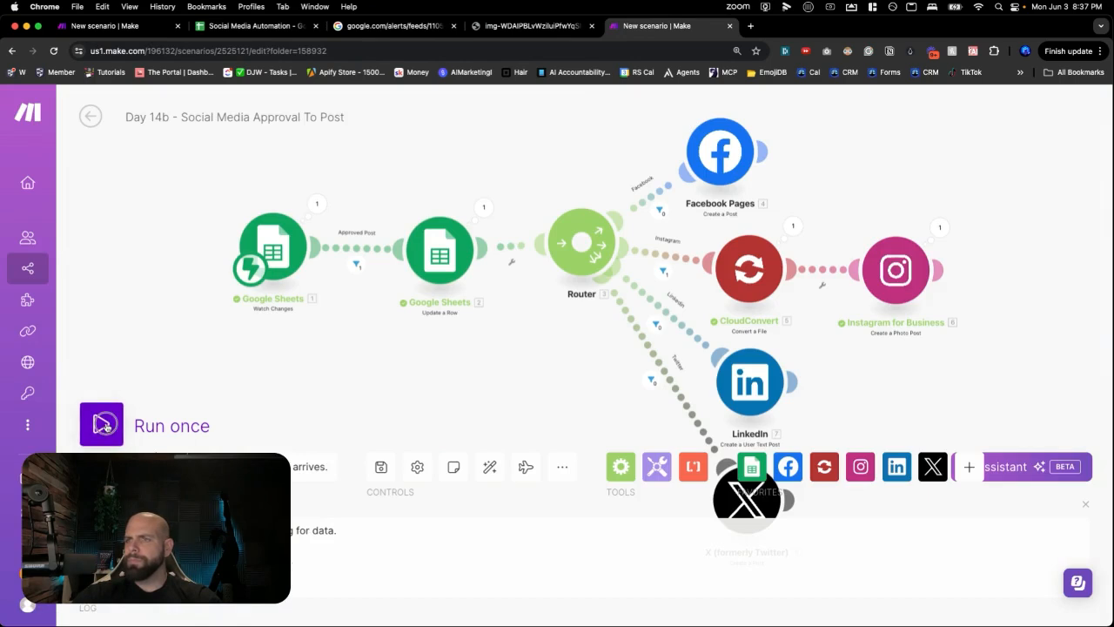
click(341, 479)
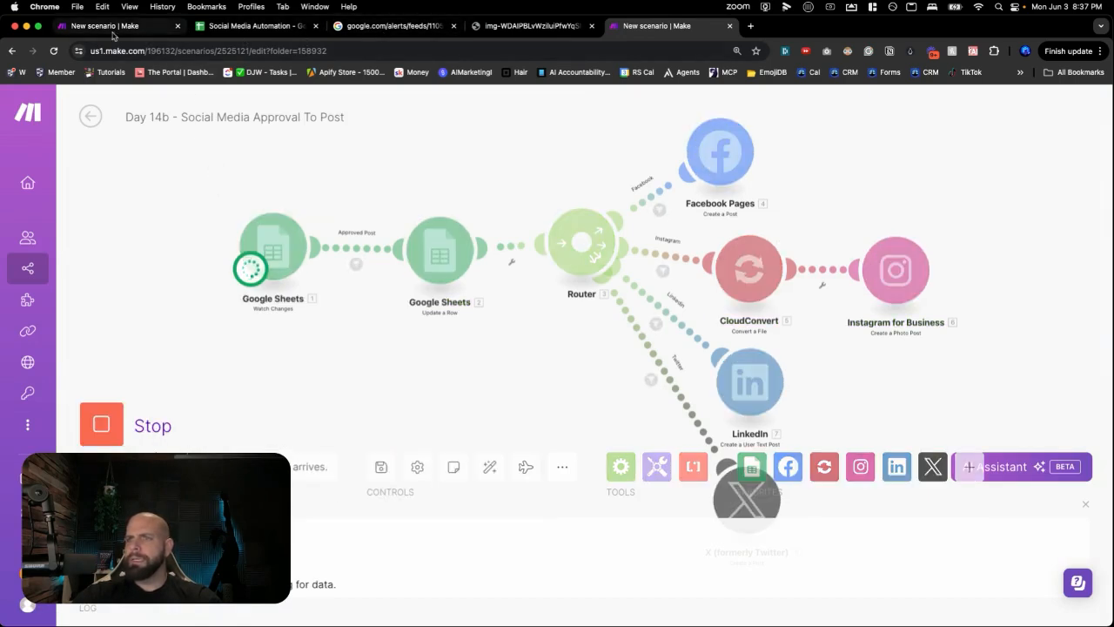
click(296, 27)
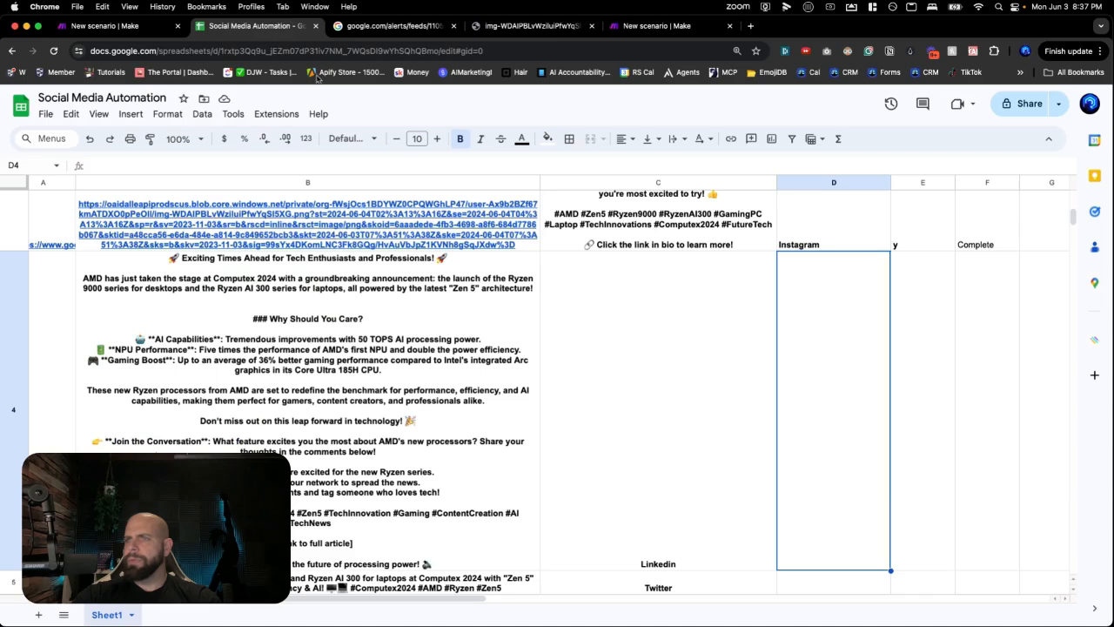
click(895, 383)
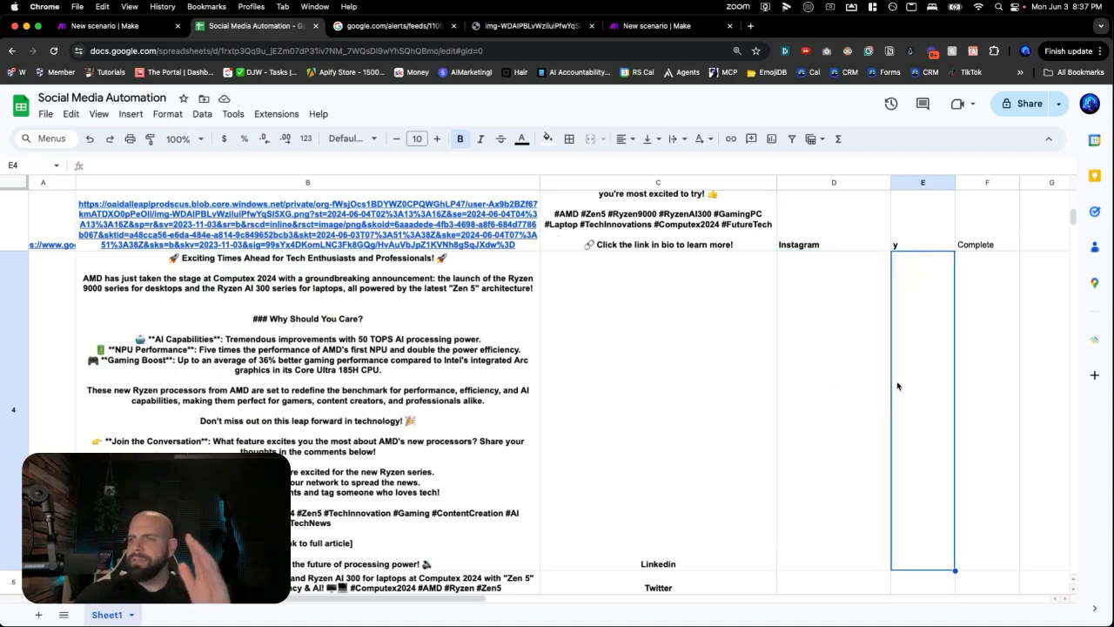
text(y)
key(Return)
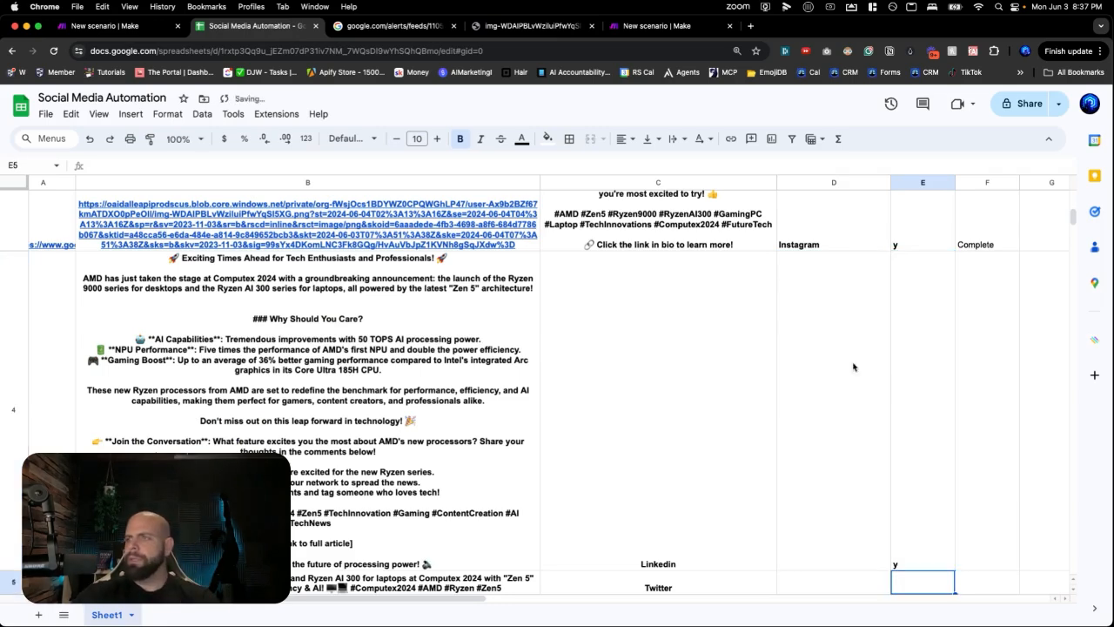
click(630, 25)
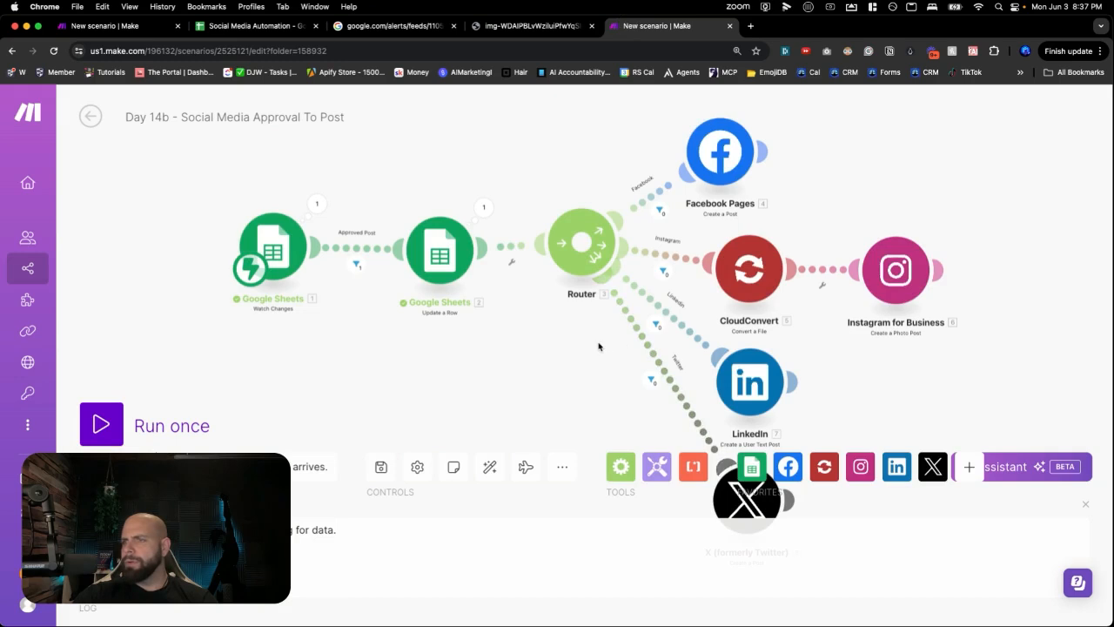
- Inspect the LinkedIn route filter's condition and check which sheet column holds Linkedin in row 4
drag(591, 343, 447, 273)
drag(599, 300, 641, 292)
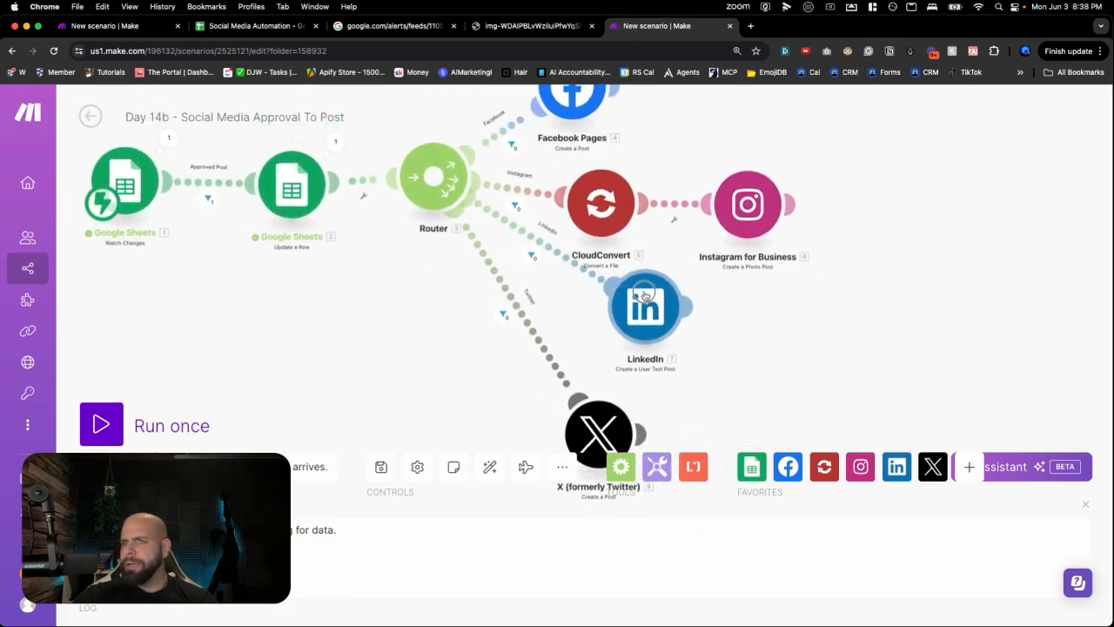
click(542, 242)
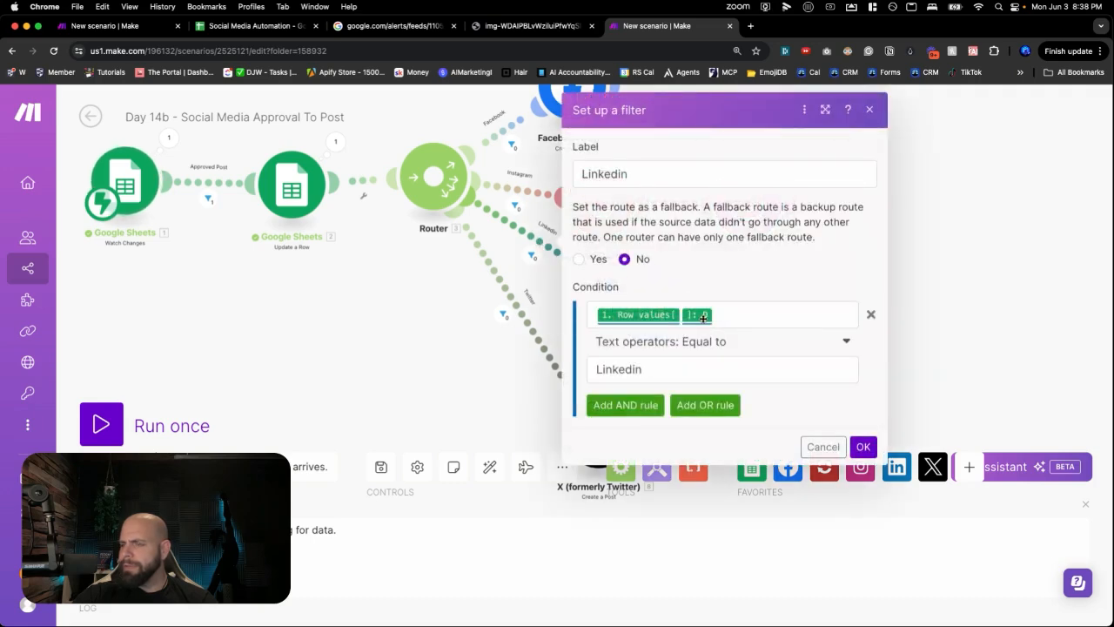
mouse_move(703, 317)
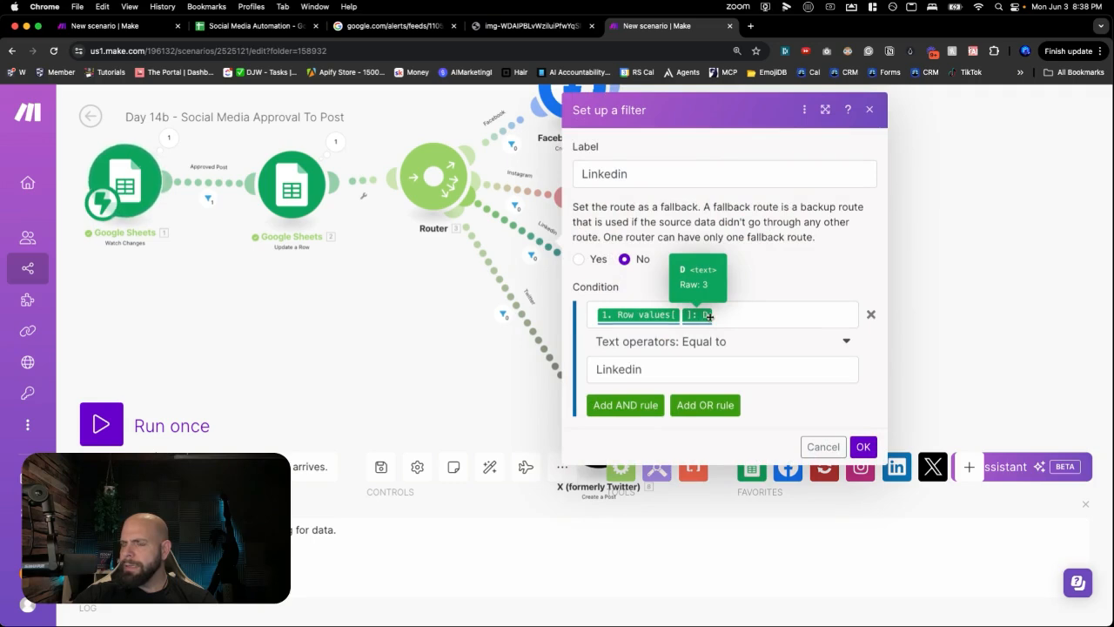
click(716, 315)
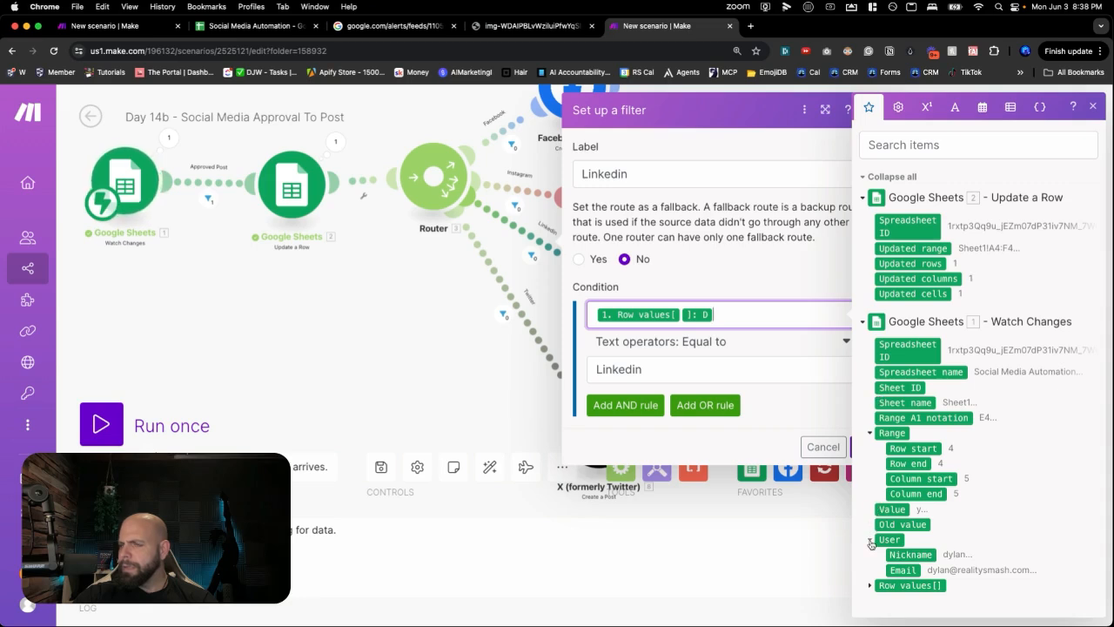
click(238, 27)
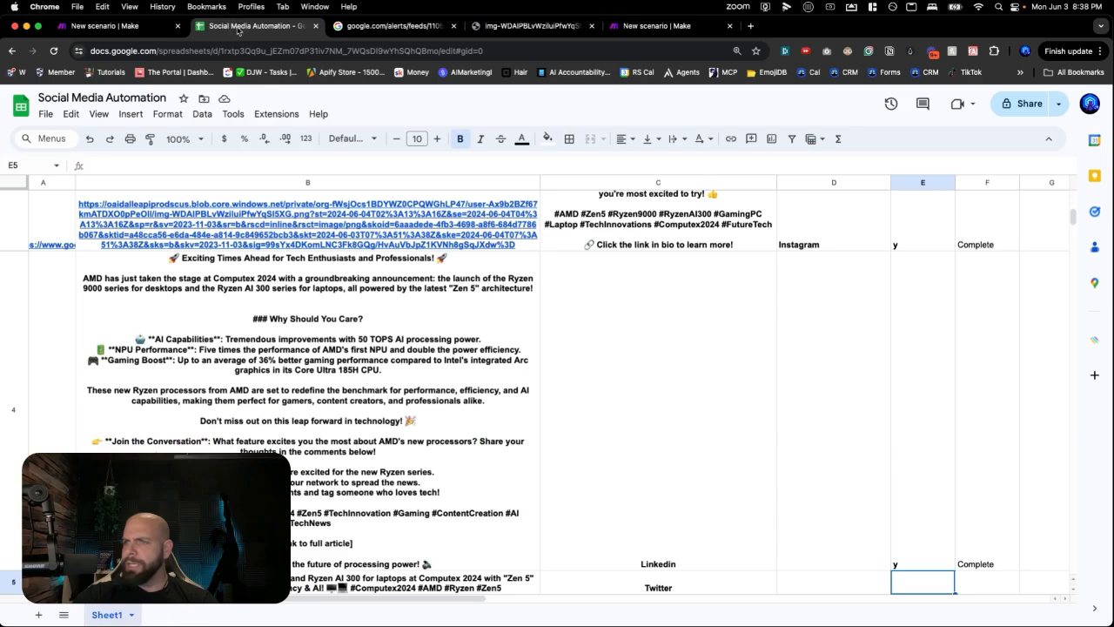
click(653, 485)
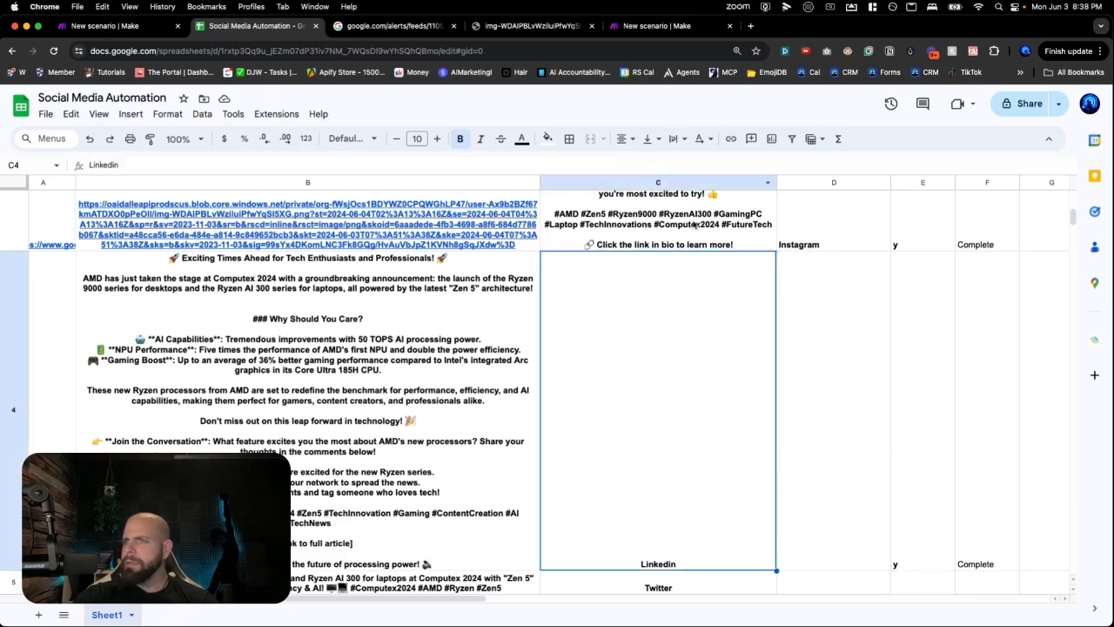
click(654, 29)
- Review the LinkedIn module's Content mapping and move the module lower on the canvas
click(482, 346)
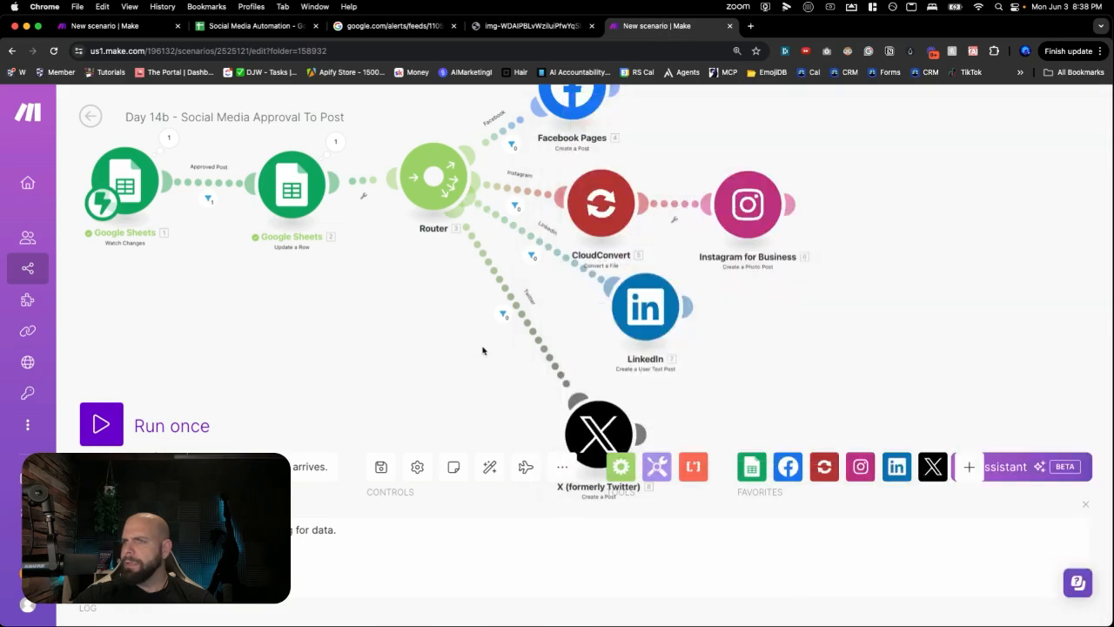
drag(647, 308, 693, 315)
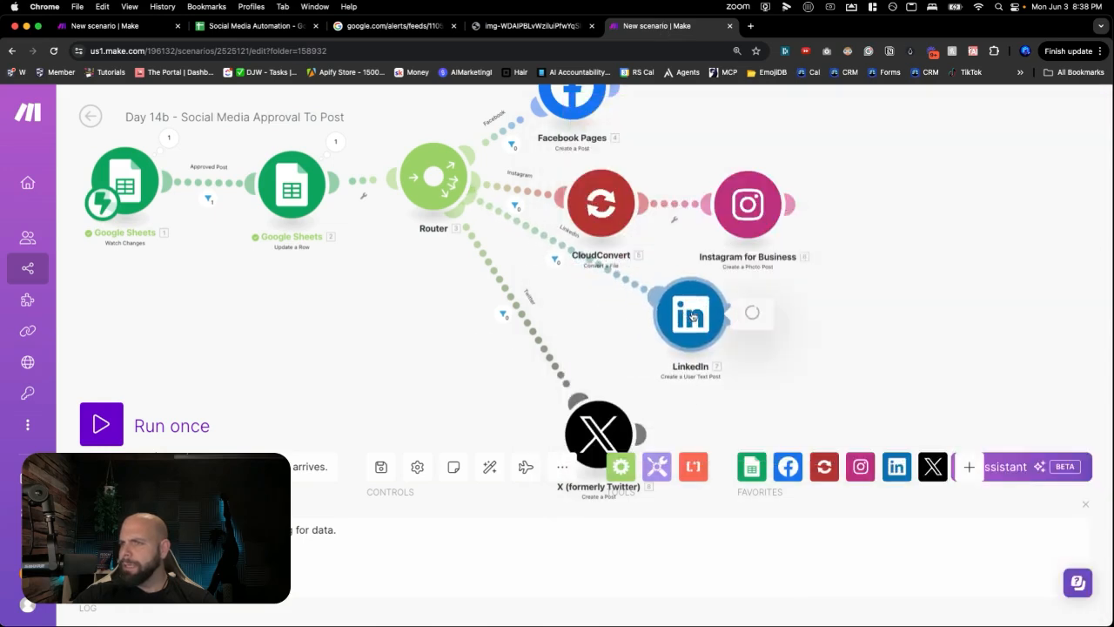
click(693, 317)
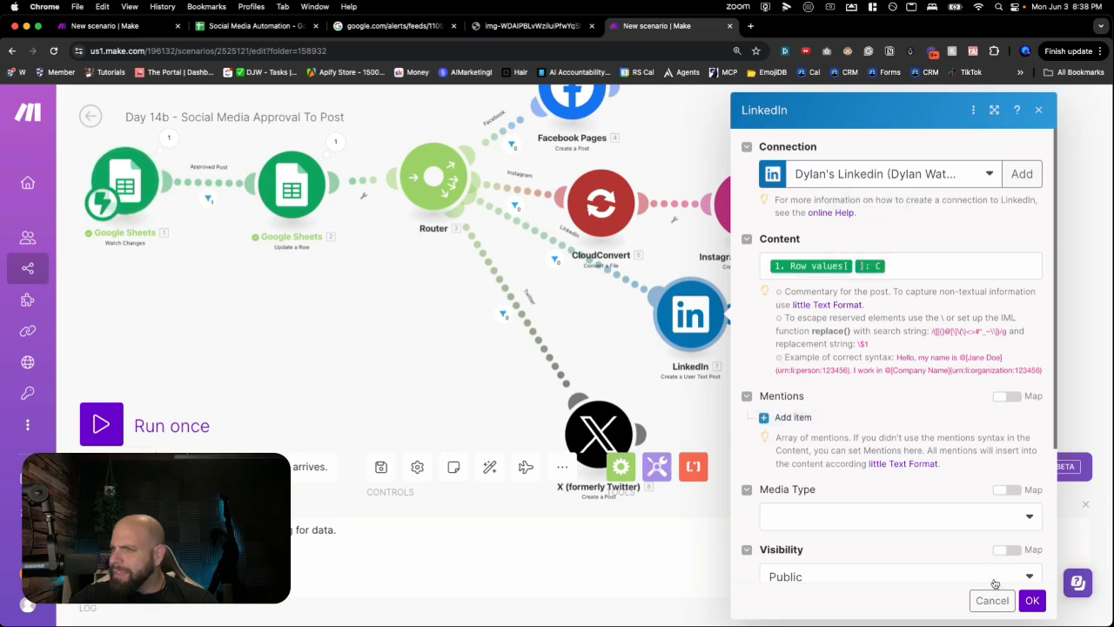
click(1032, 601)
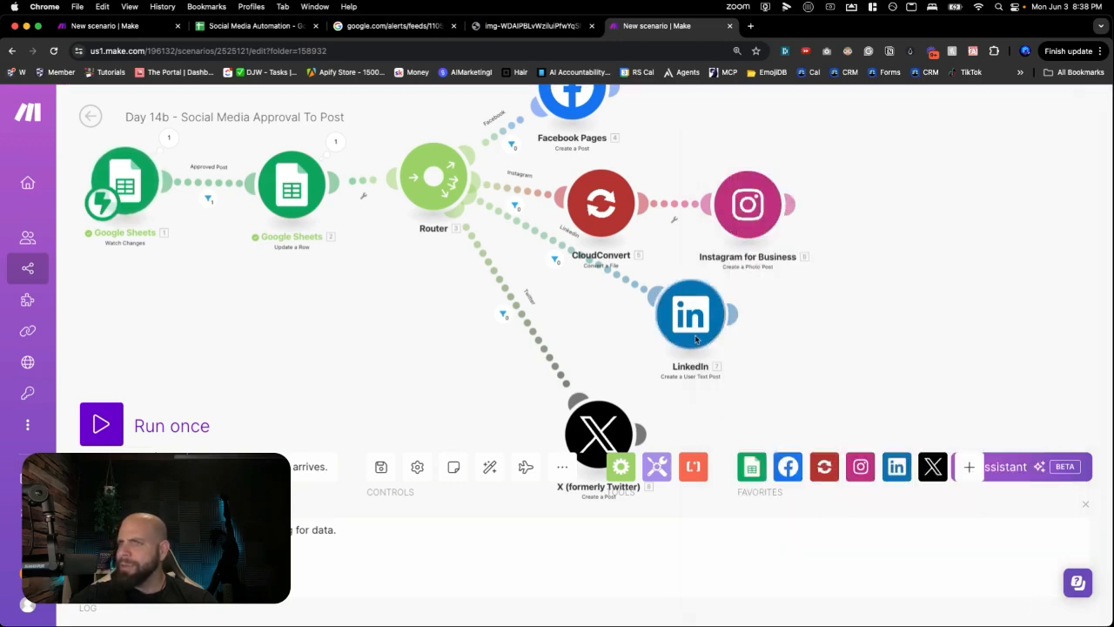
drag(690, 318, 686, 354)
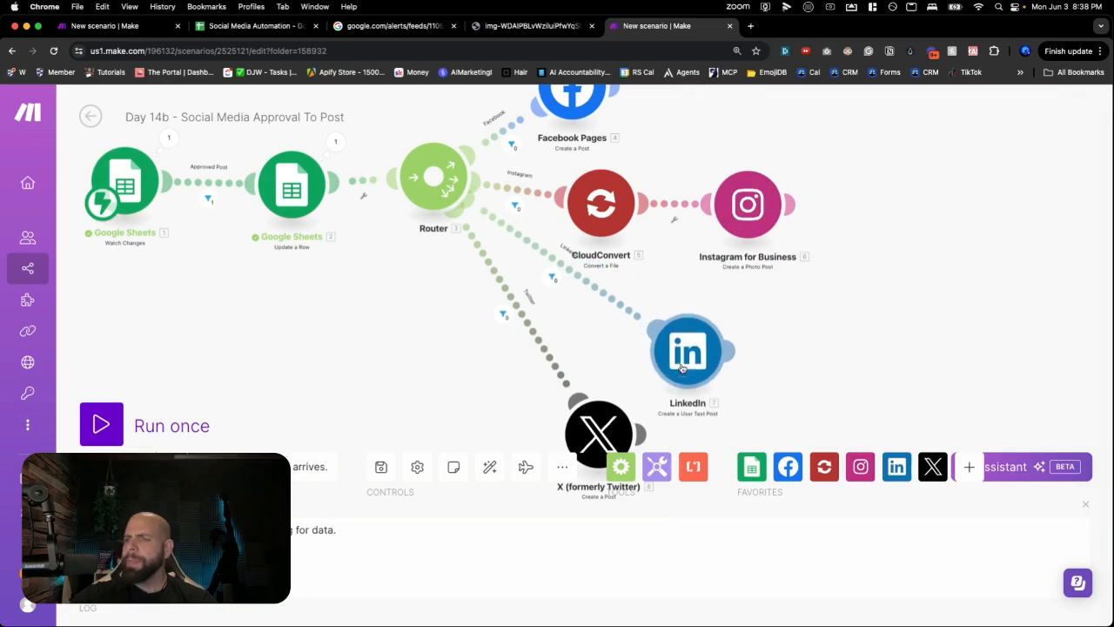
click(239, 29)
- Cut the B4 post down to just its title
click(234, 393)
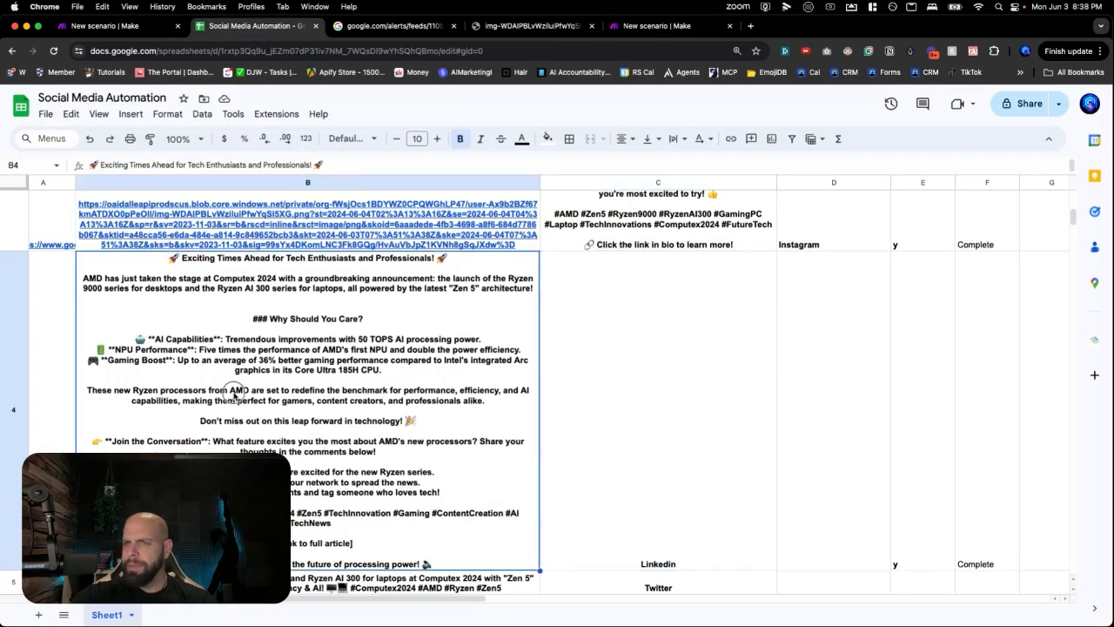
double_click(234, 394)
click(476, 268)
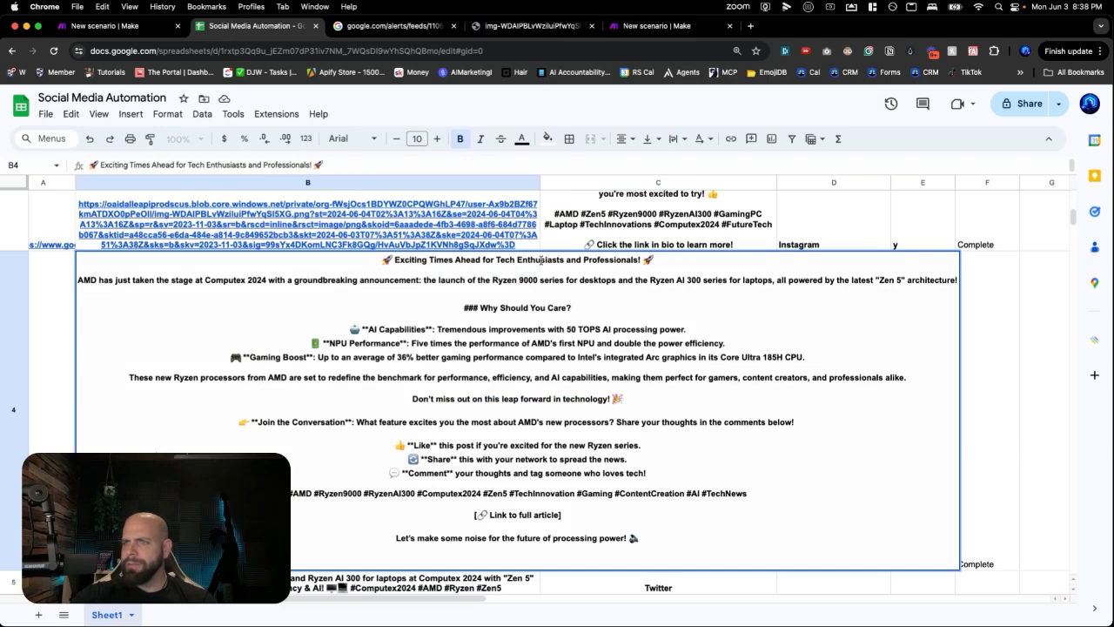
drag(104, 276, 618, 555)
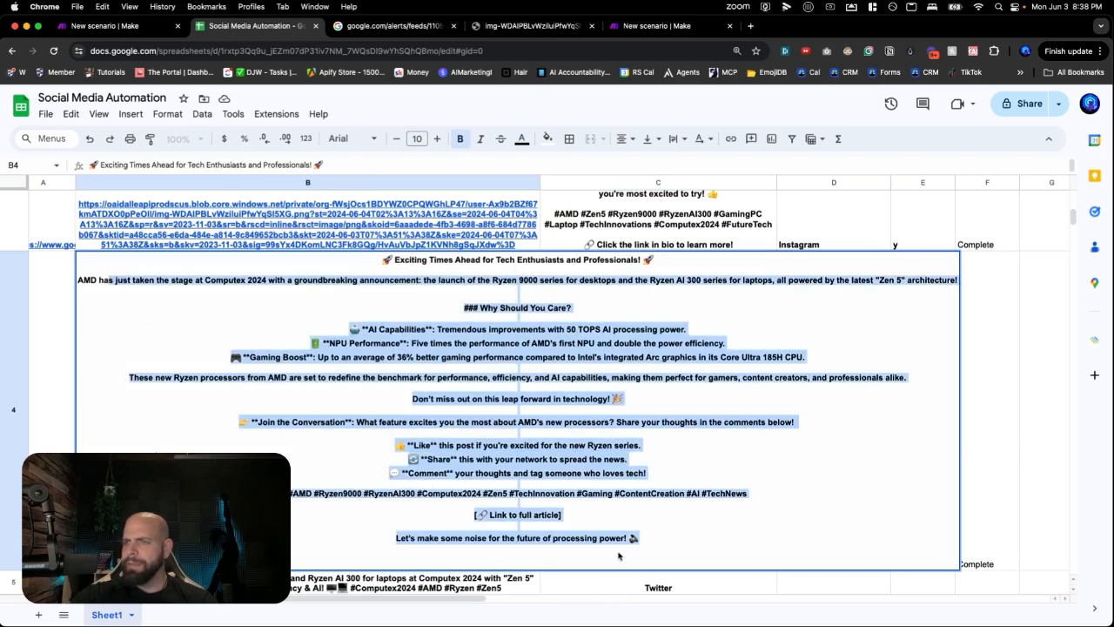
key(BackSpace)
key(BackSpace)
key(BackSpace)
key(BackSpace)
key(BackSpace)
key(BackSpace)
key(BackSpace)
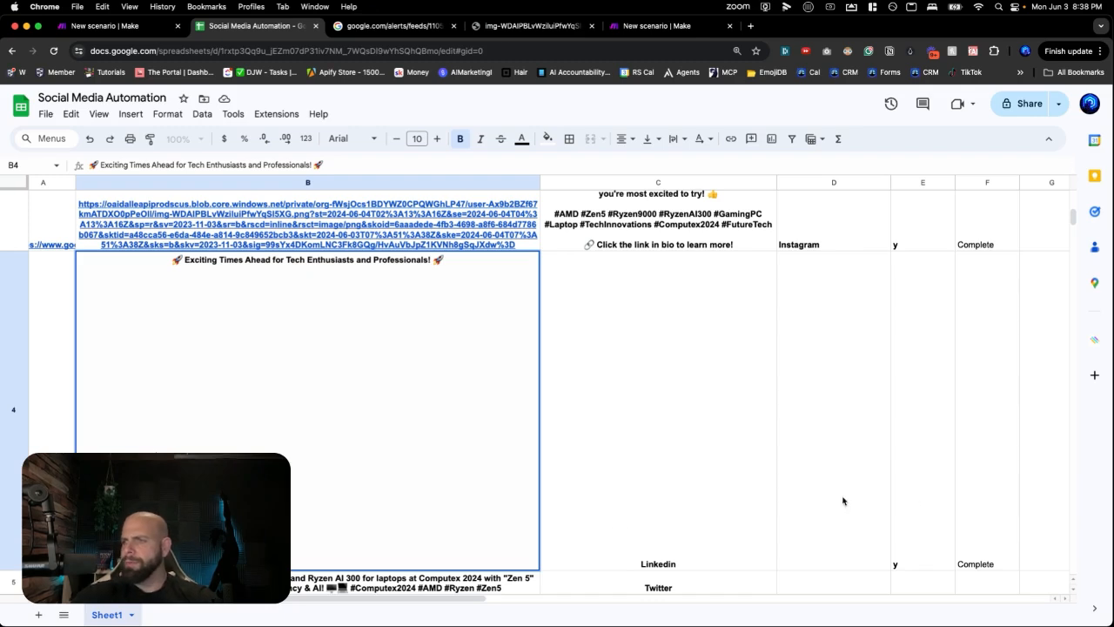
click(962, 533)
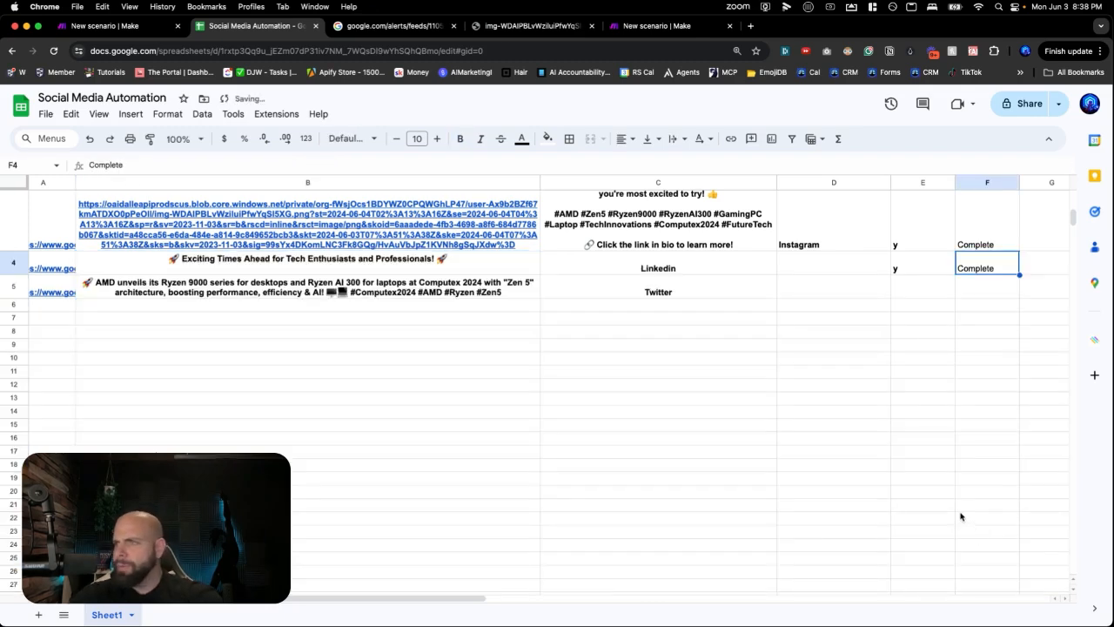
- Clear the Complete status in F4 and the y approval in E4
key(Delete)
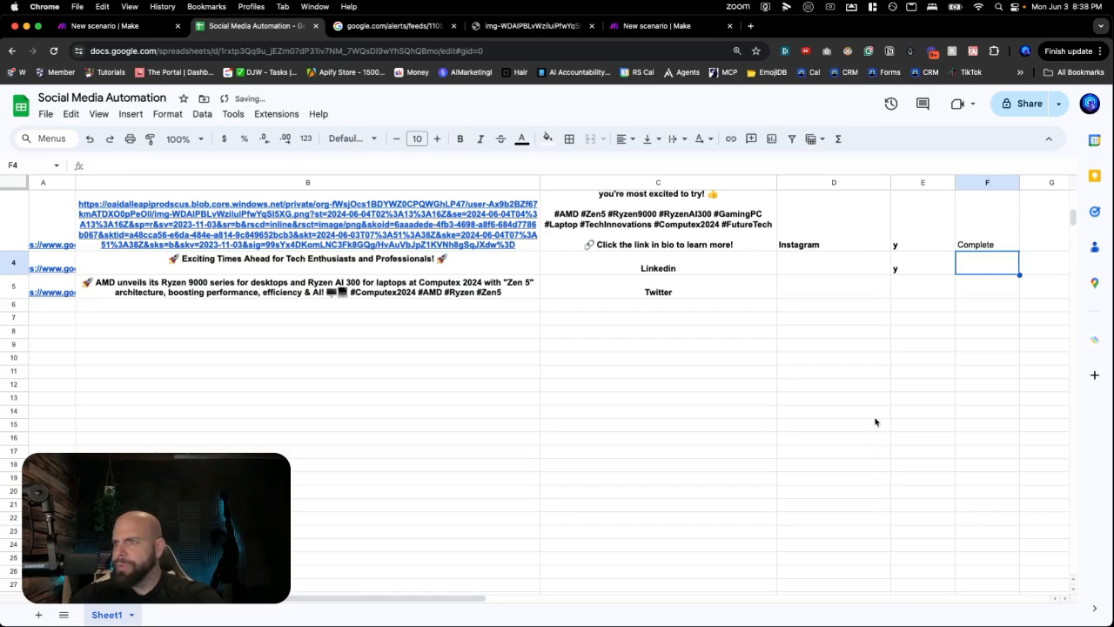
click(904, 270)
key(Delete)
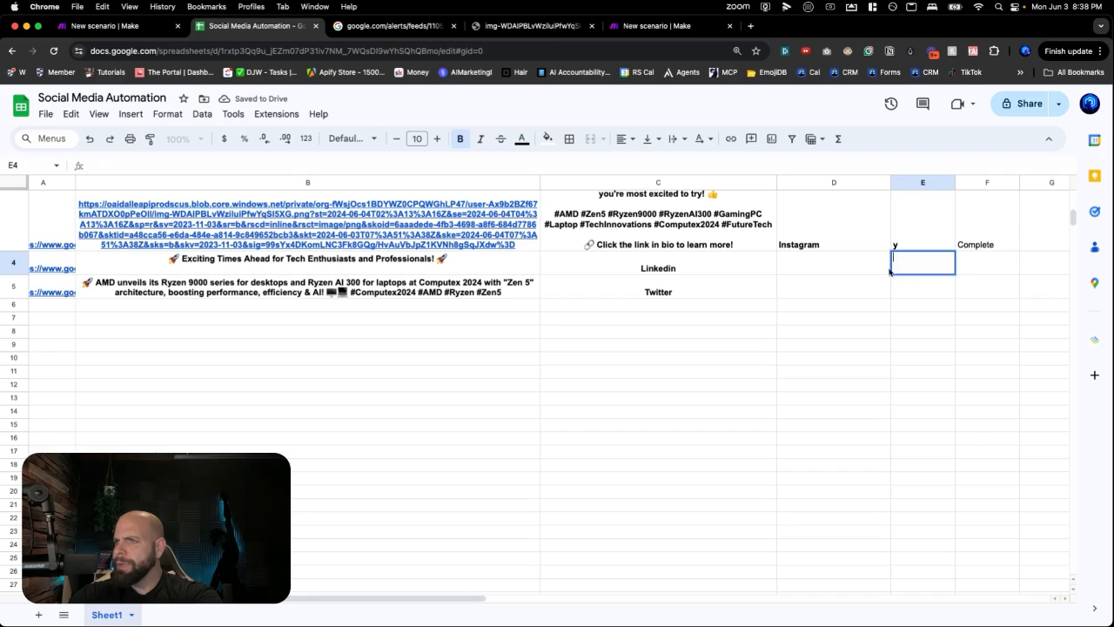
click(842, 261)
click(476, 249)
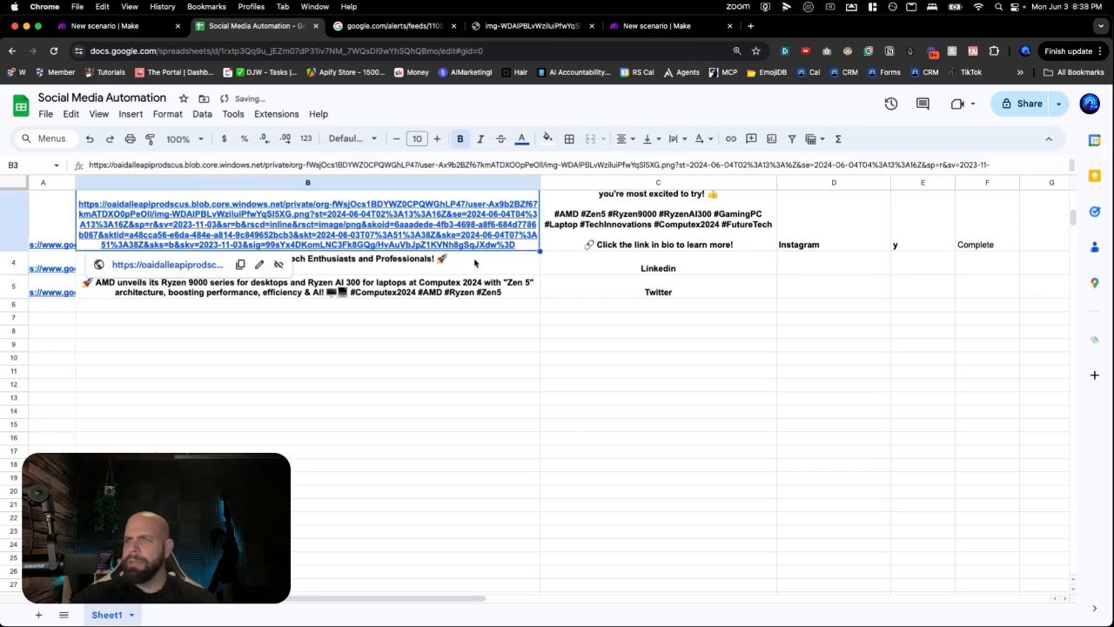
click(474, 263)
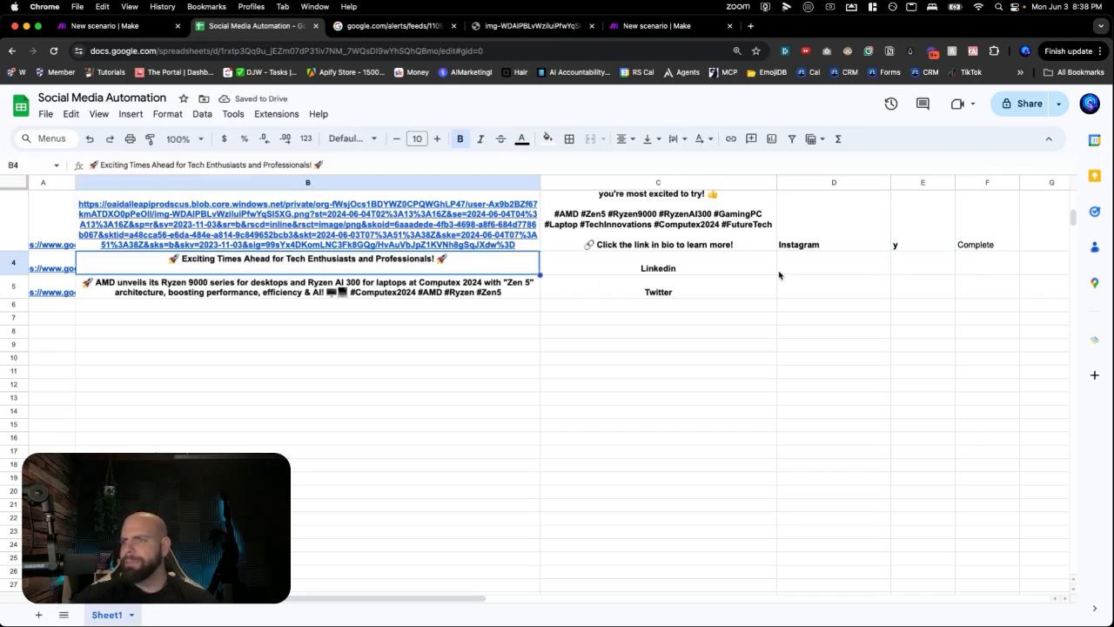
scroll(745, 275, up, 5)
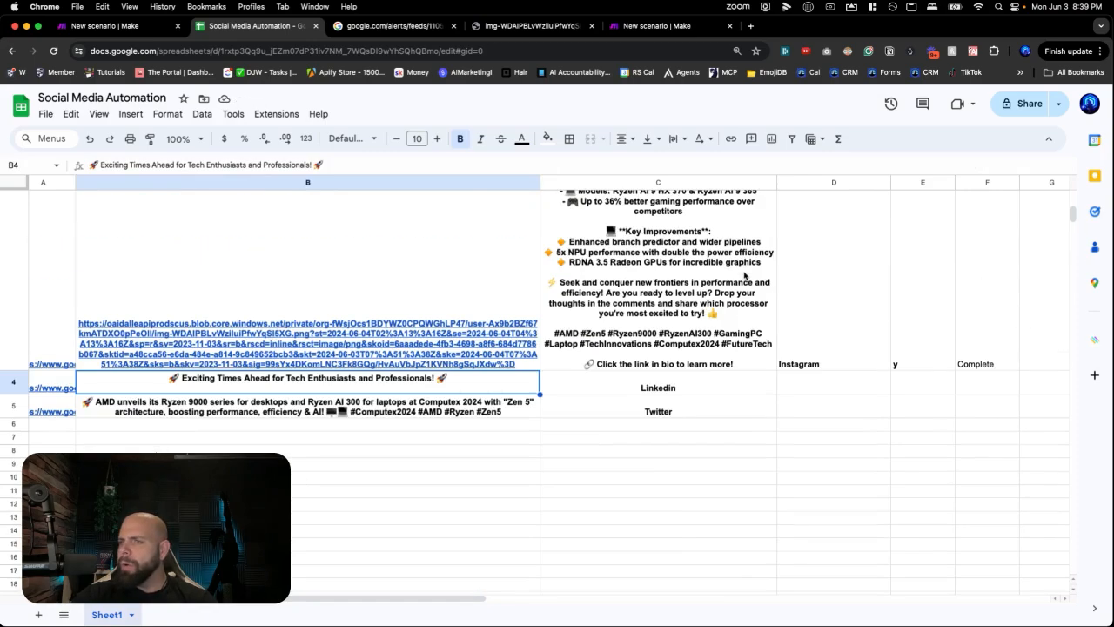
scroll(745, 275, down, 5)
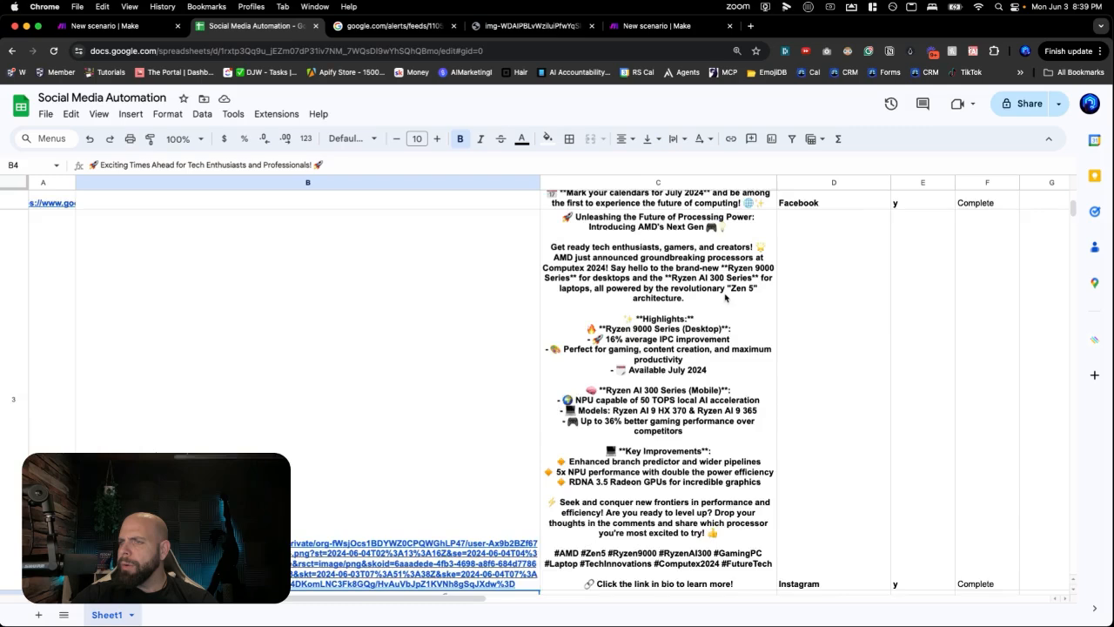
- Move Linkedin and Twitter from C4:C5 into D4:D5
click(699, 350)
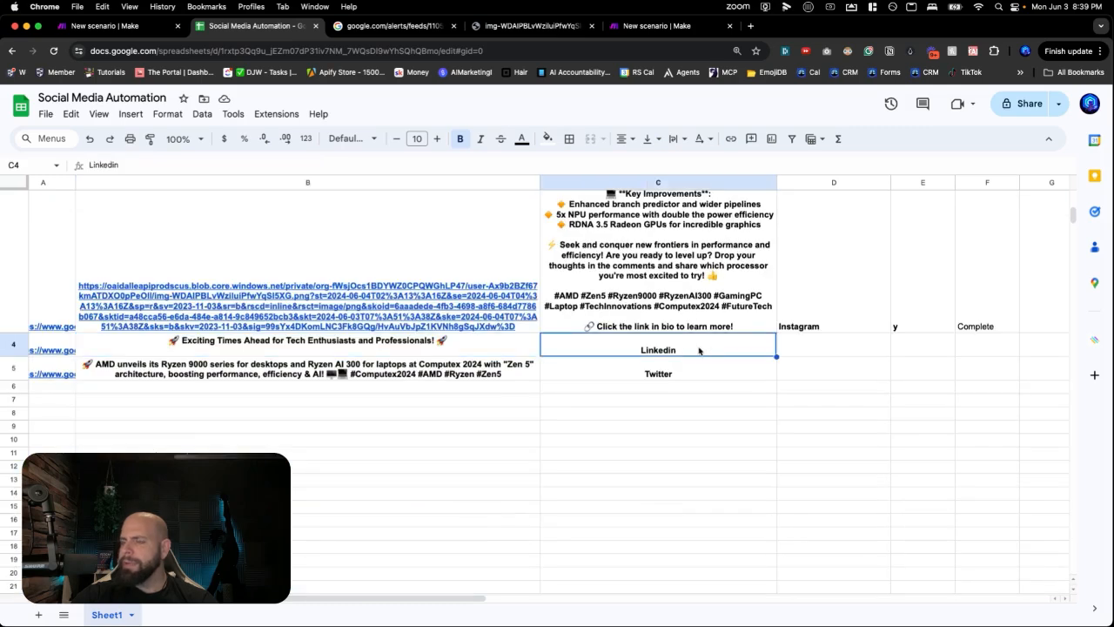
key(shift+Down)
key(cmd+c)
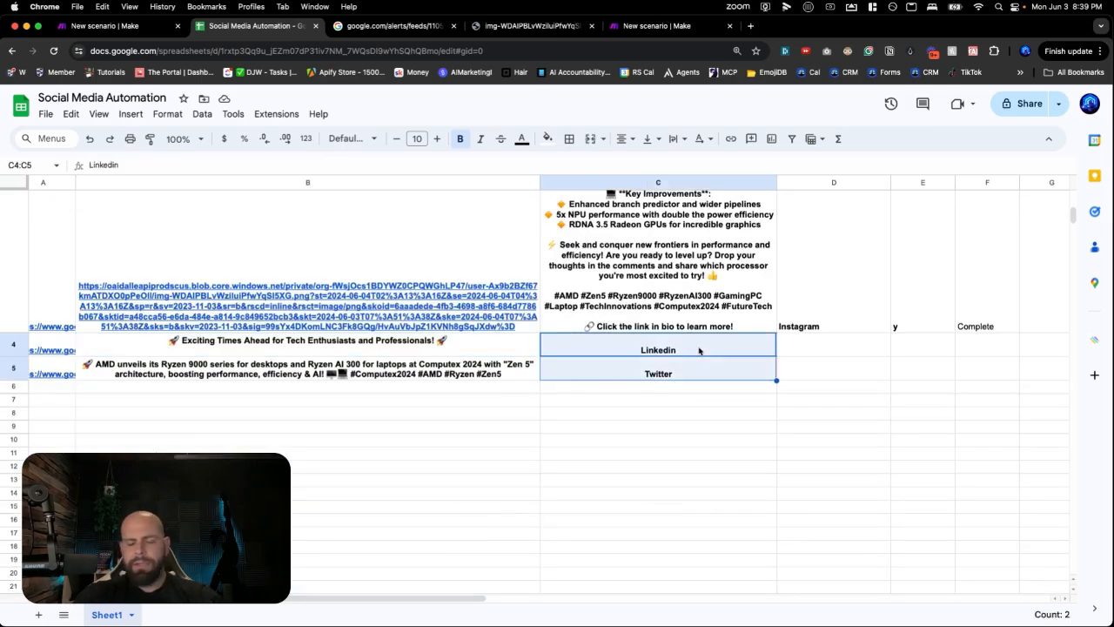
key(Delete)
key(Right)
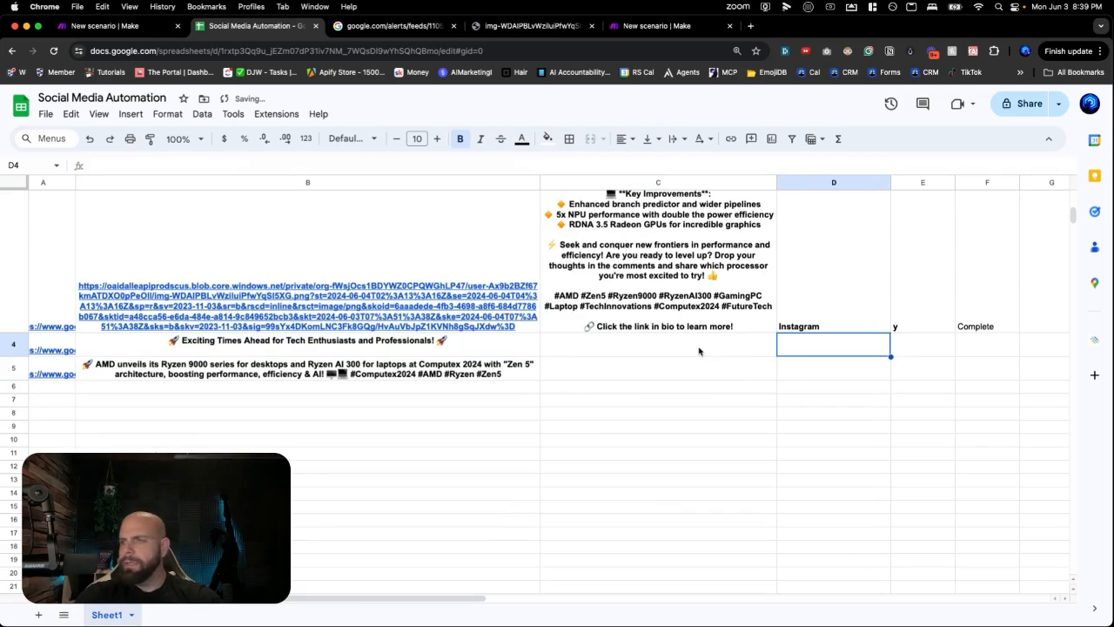
key(cmd+v)
key(Up)
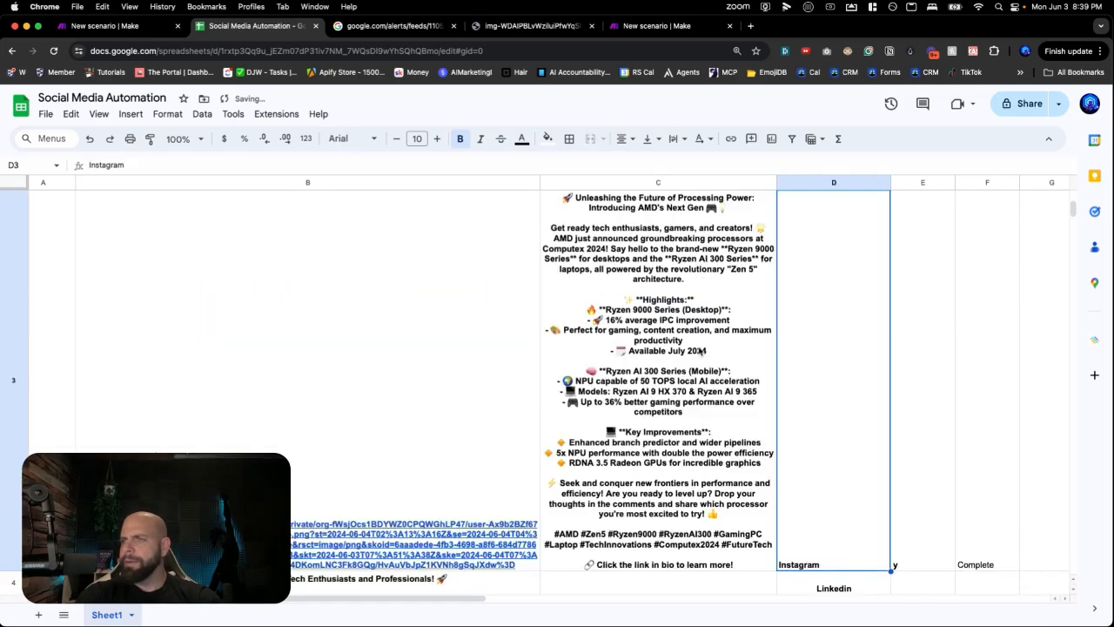
key(Down)
key(Down)
key(Down)
key(Up)
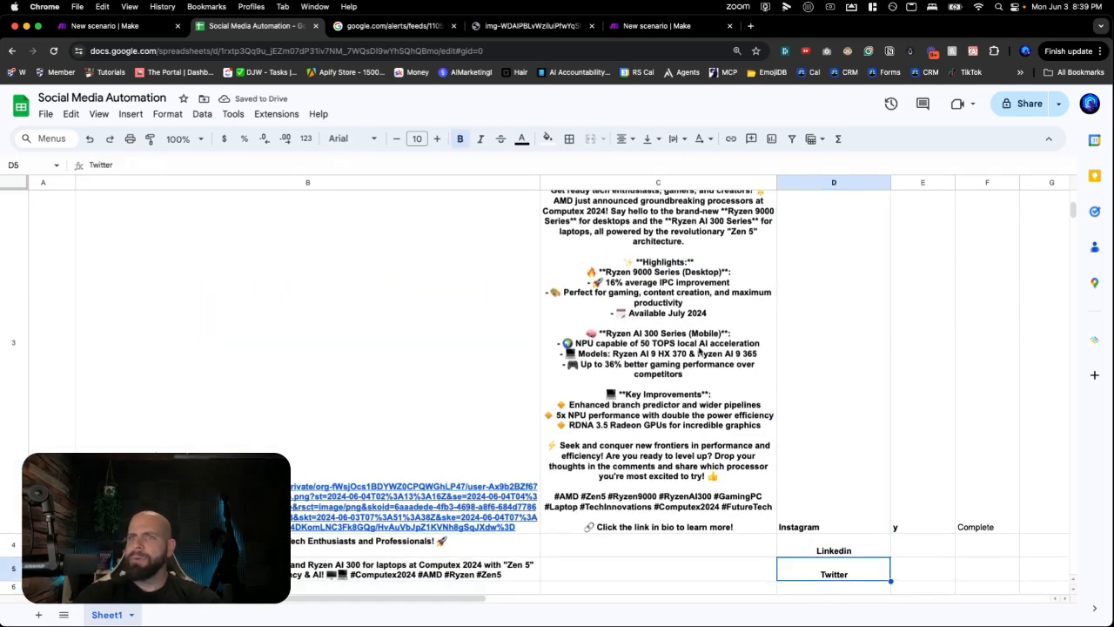
click(99, 30)
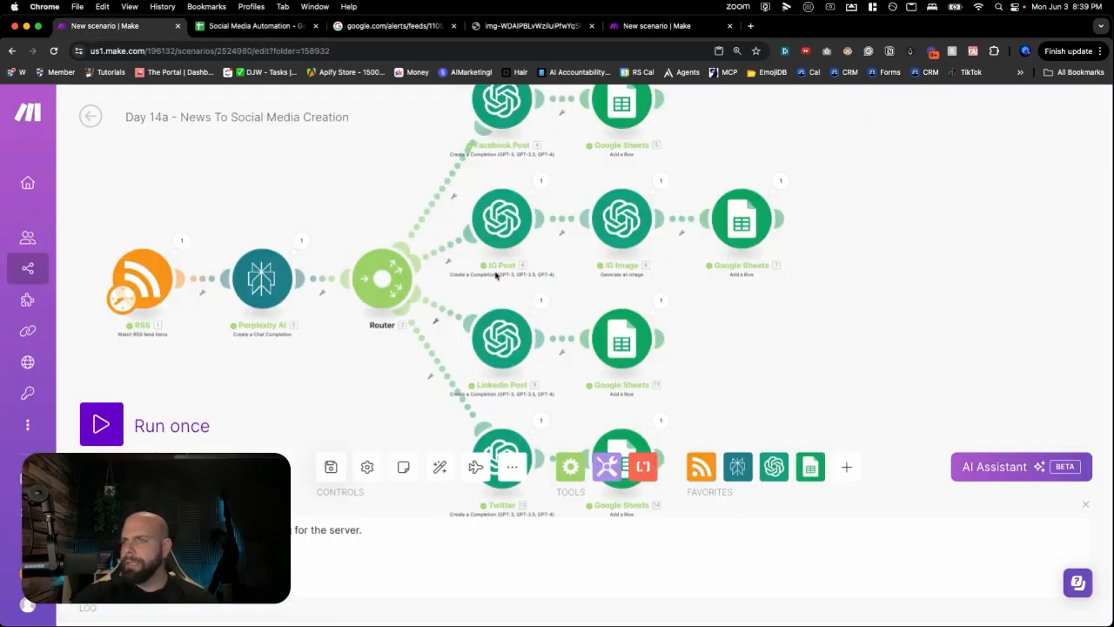
- In the LinkedIn sheet module, refresh headers and move 'Linkedin' from Post to Social Media Platform (D)
mouse_move(627, 340)
mouse_down()
mouse_move(659, 340)
mouse_move(643, 341)
mouse_up()
click(644, 341)
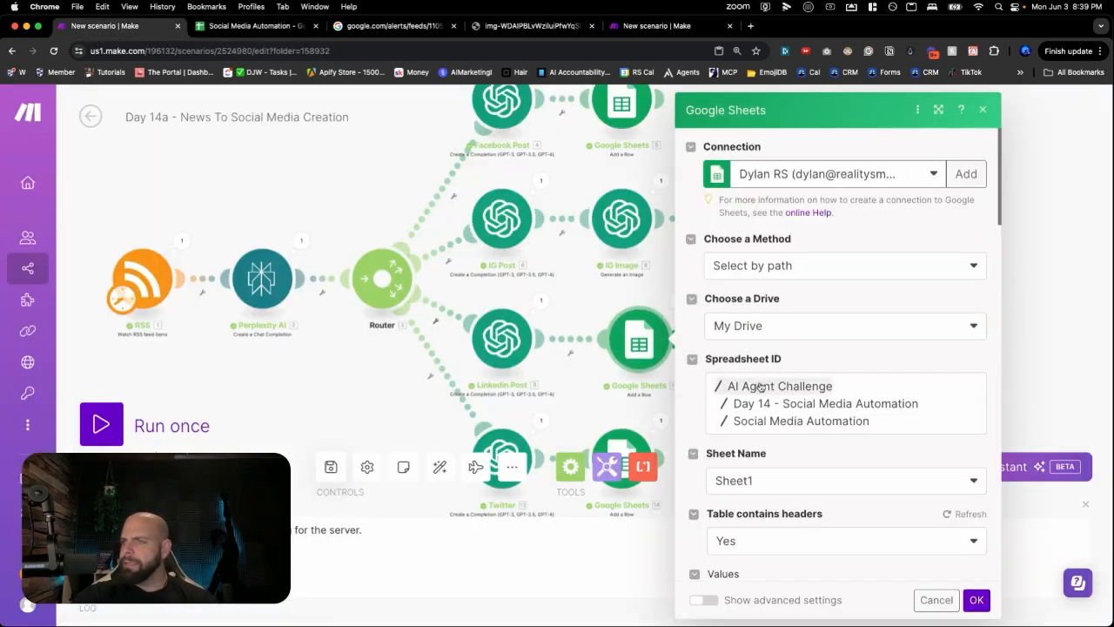
scroll(761, 382, down, 10)
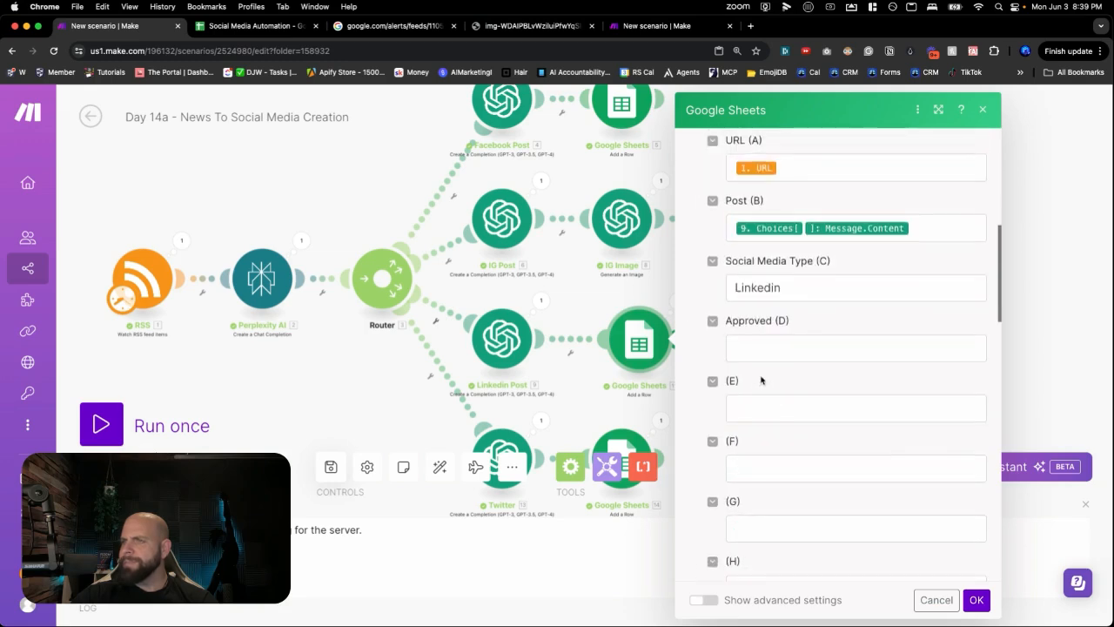
scroll(809, 348, up, 2)
scroll(807, 338, up, 2)
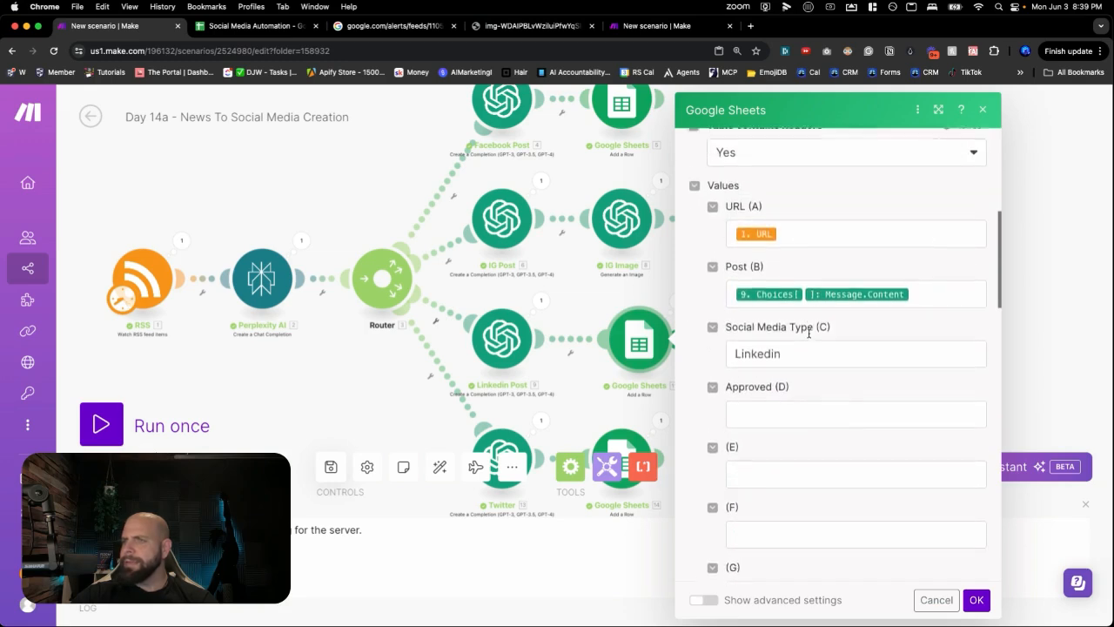
scroll(805, 322, up, 1)
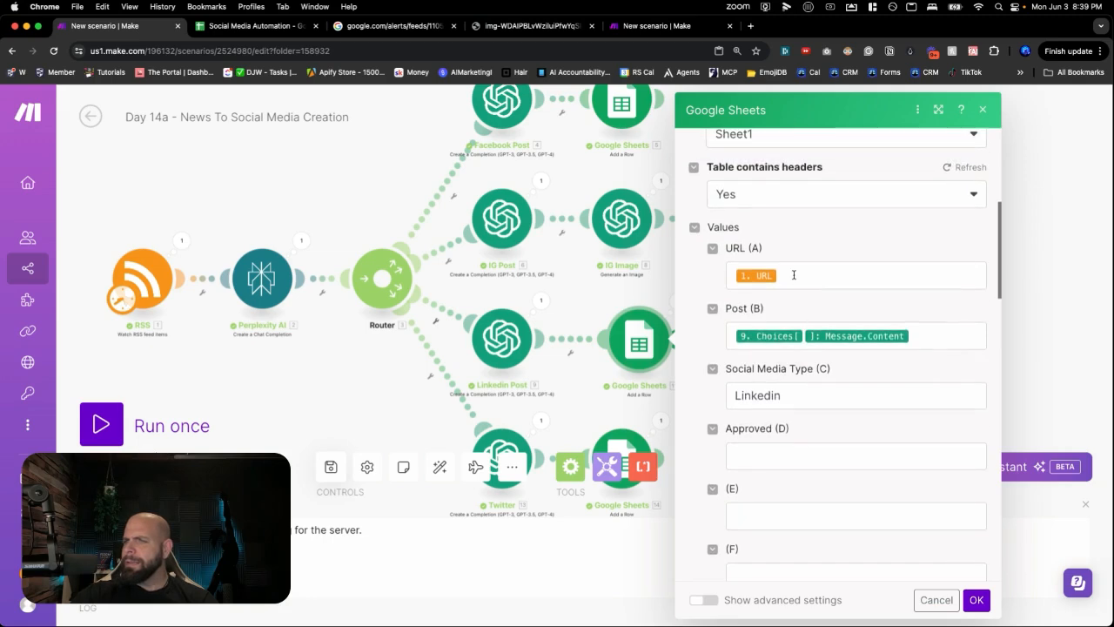
click(953, 166)
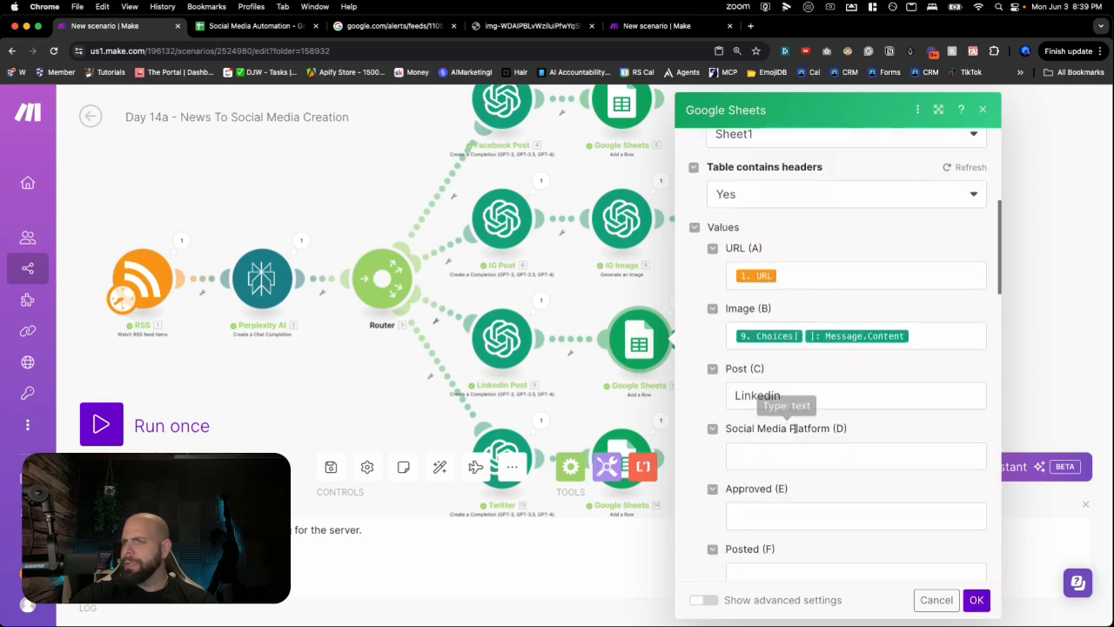
double_click(766, 395)
key(cmd+c)
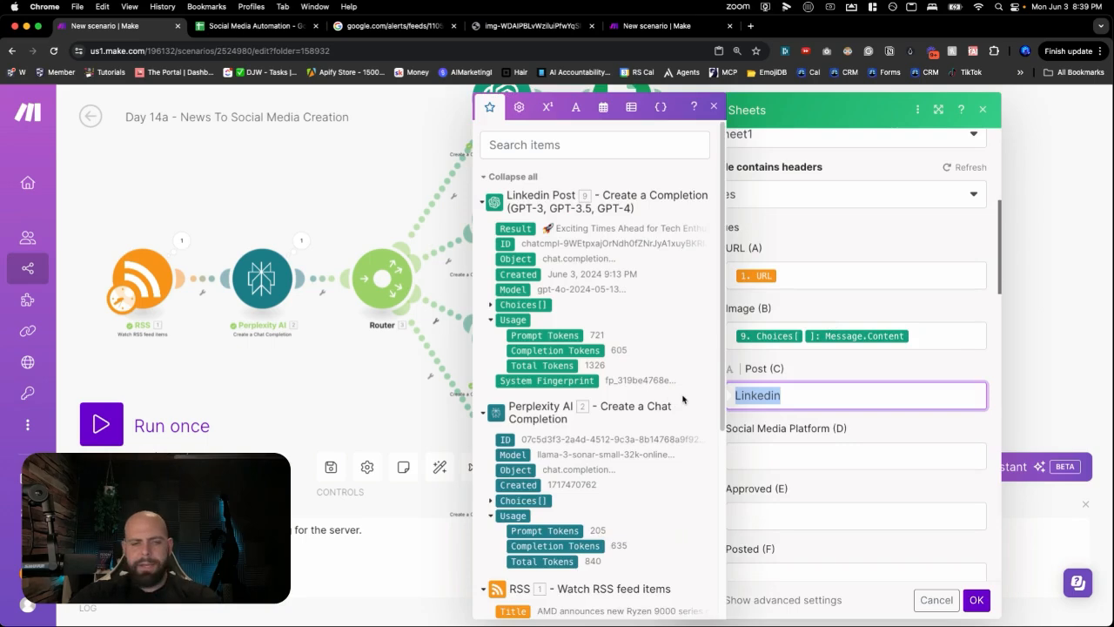
key(BackSpace)
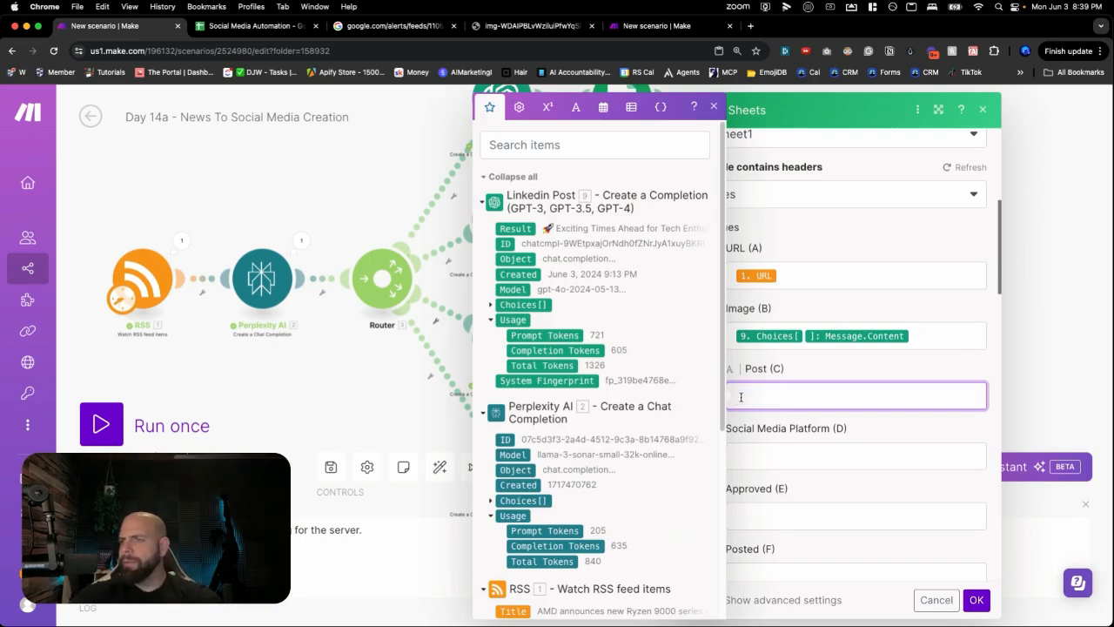
click(796, 455)
key(cmd+v)
click(827, 439)
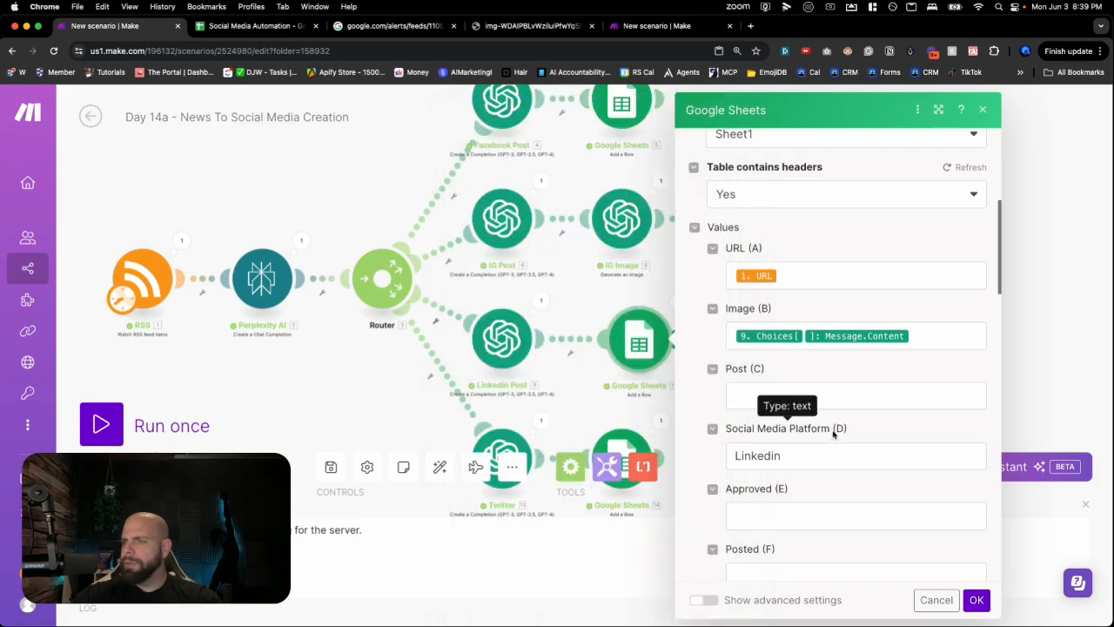
- Move the Message.Content mapping from Image (B) to Post (C) and save the module
click(918, 345)
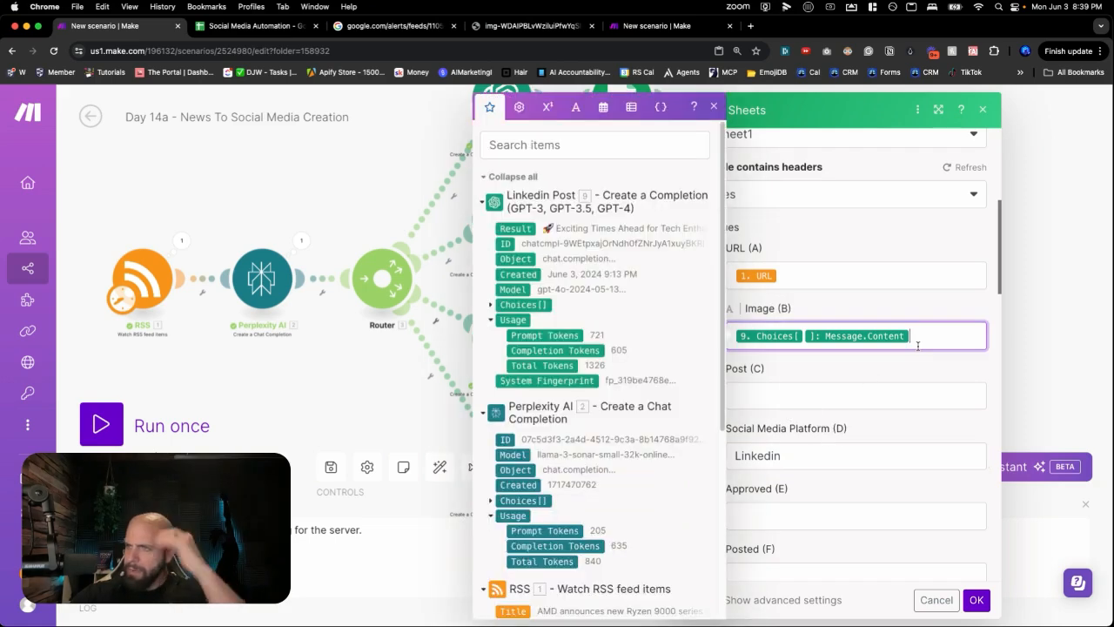
key(super+a)
key(super+c)
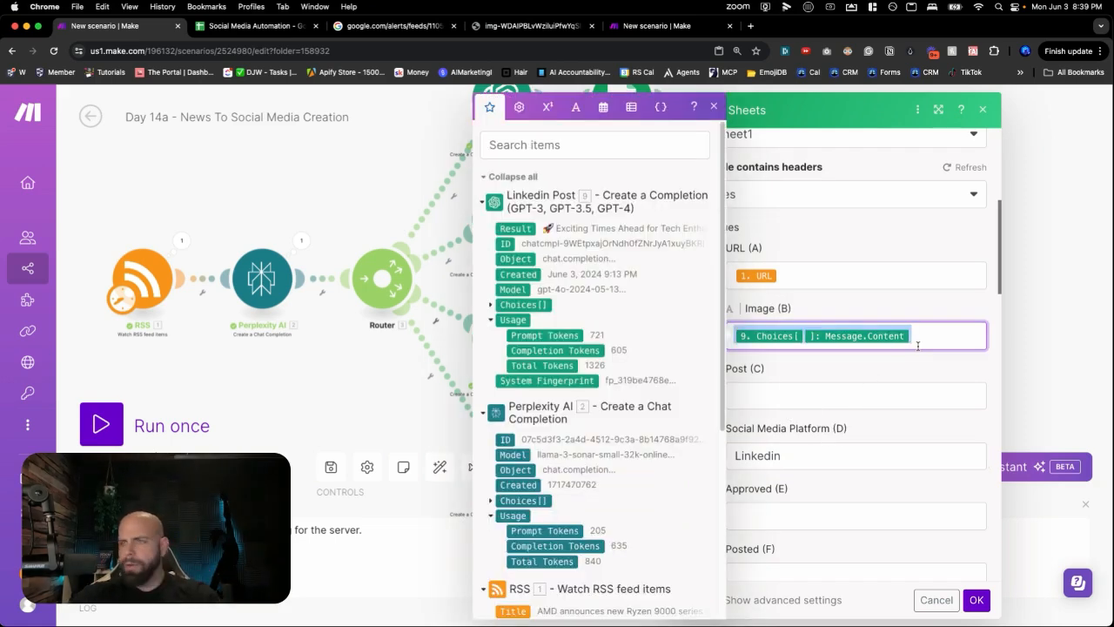
key(BackSpace)
click(809, 399)
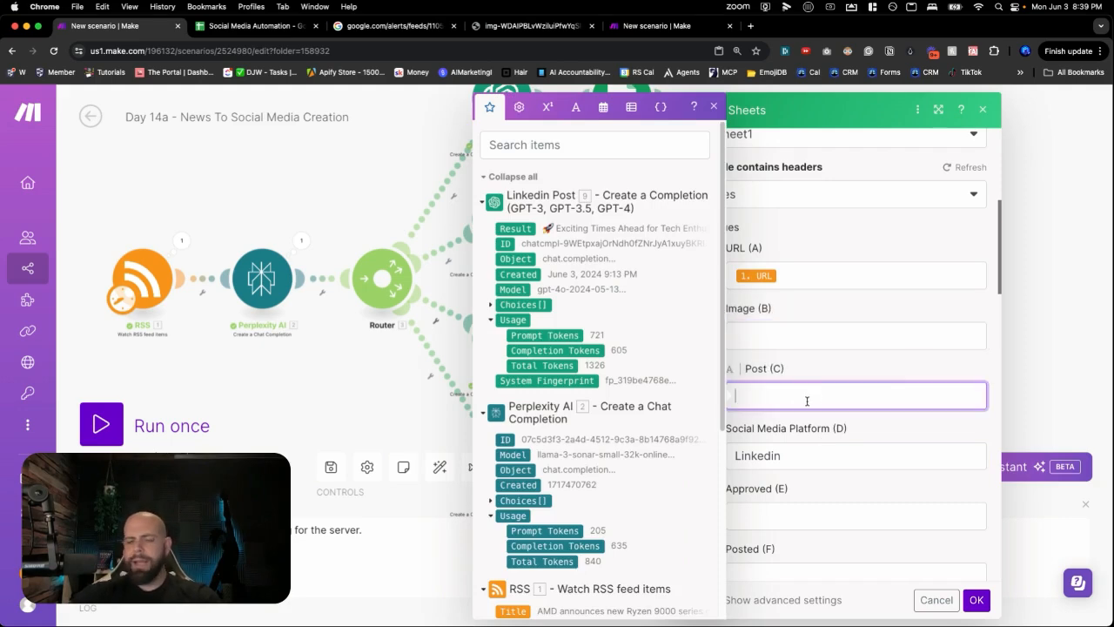
key(super+v)
click(891, 430)
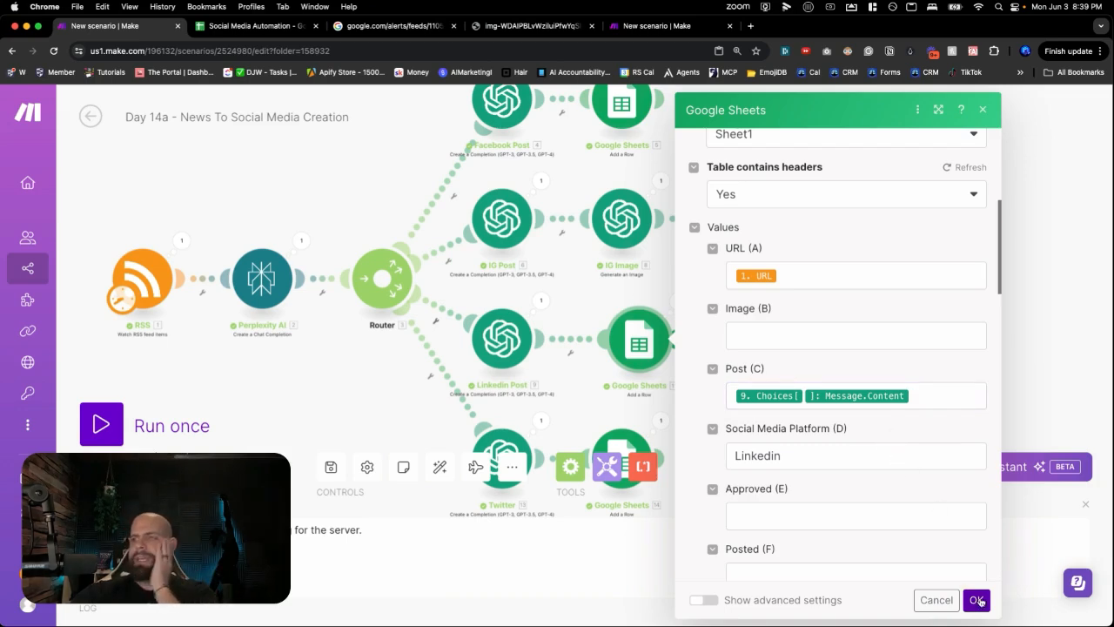
click(977, 601)
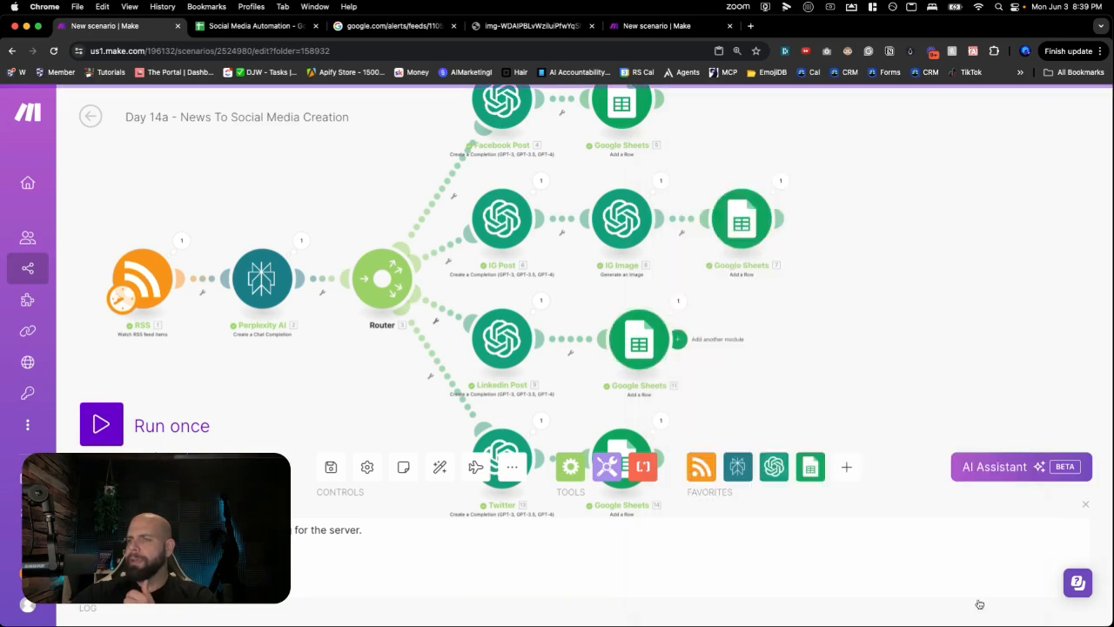
scroll(752, 378, down, 3)
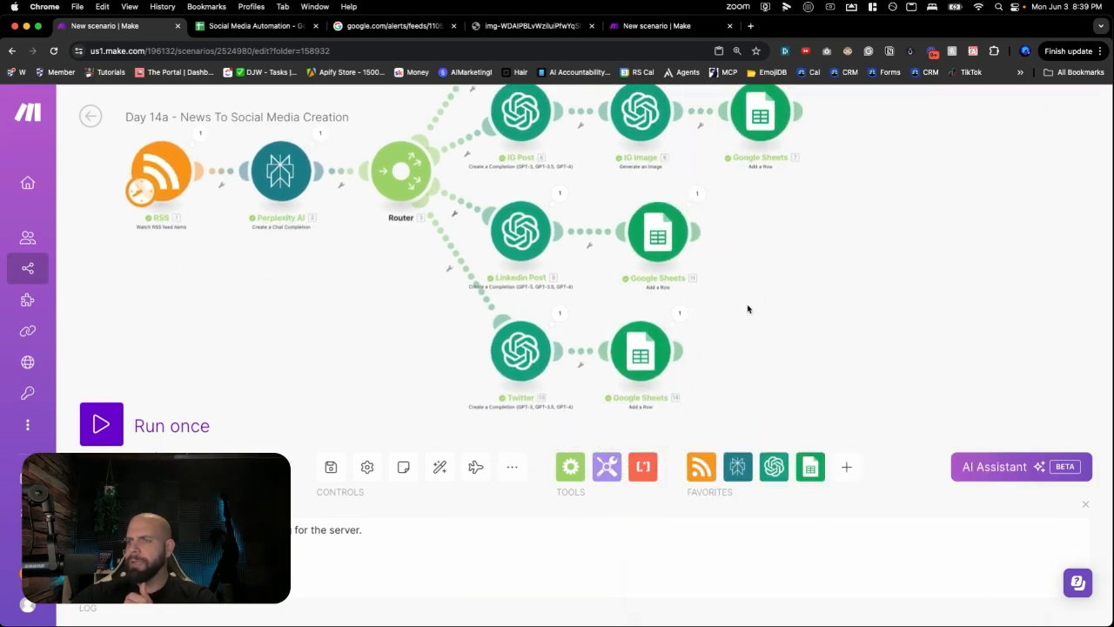
- In the Twitter sheet-row module, move 'Twitter' from Post (C) to Social Media Platform (D)
click(644, 350)
scroll(757, 374, down, 1)
scroll(757, 375, down, 8)
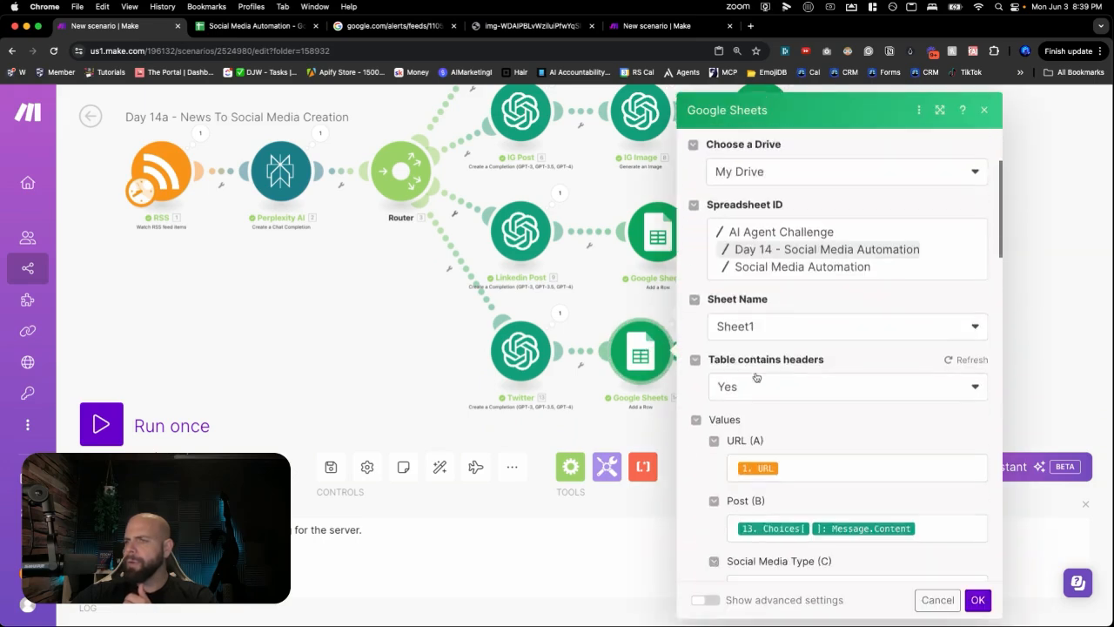
scroll(790, 341, up, 4)
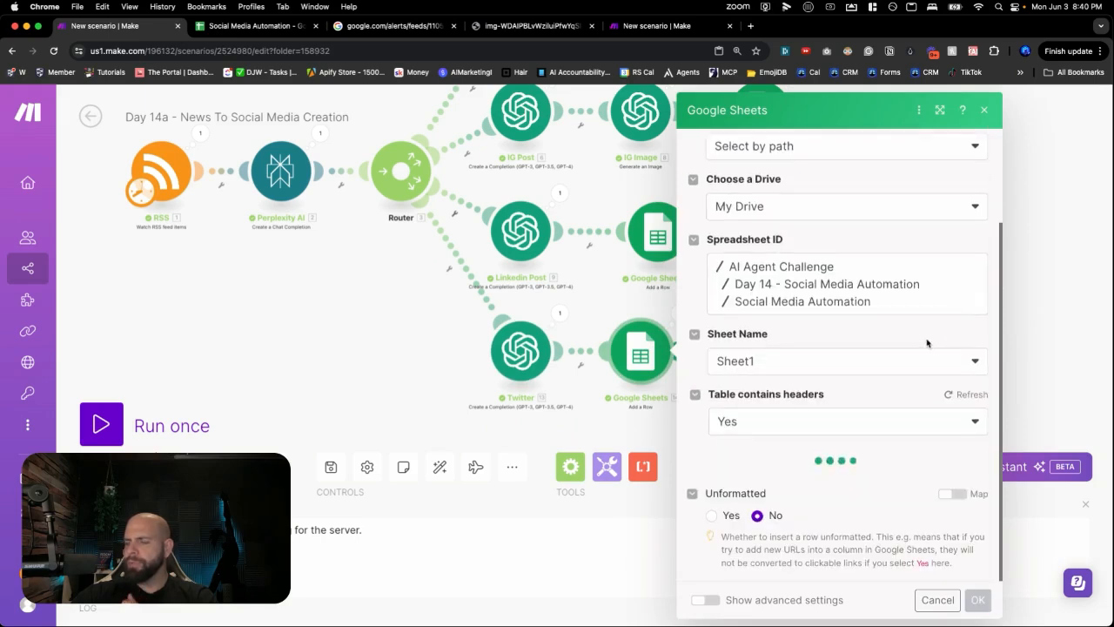
scroll(951, 415, down, 1)
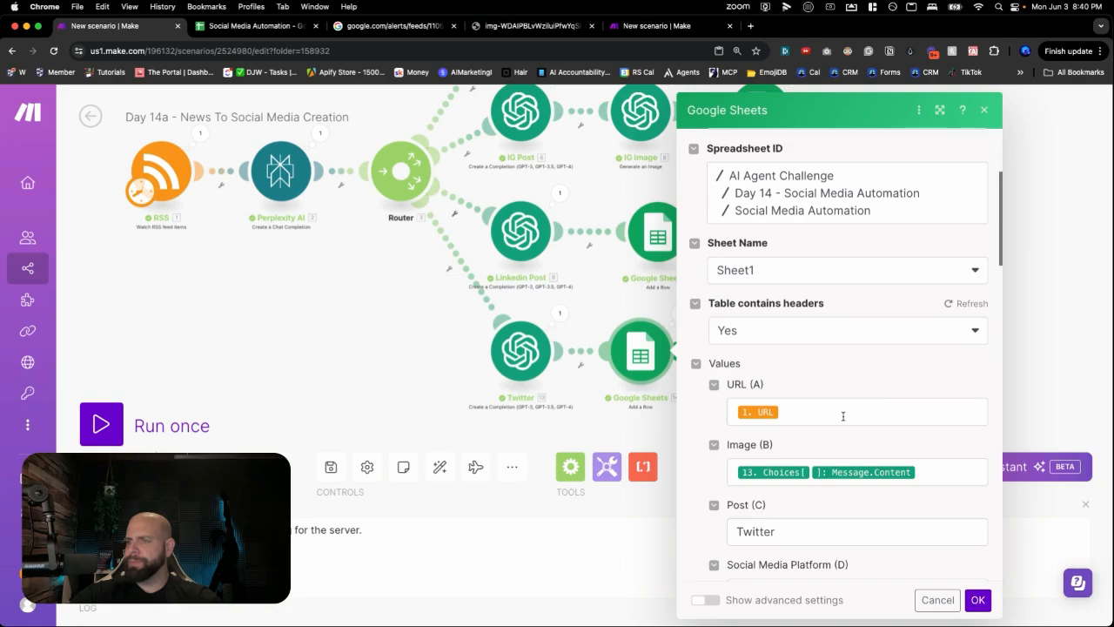
scroll(825, 453, down, 1)
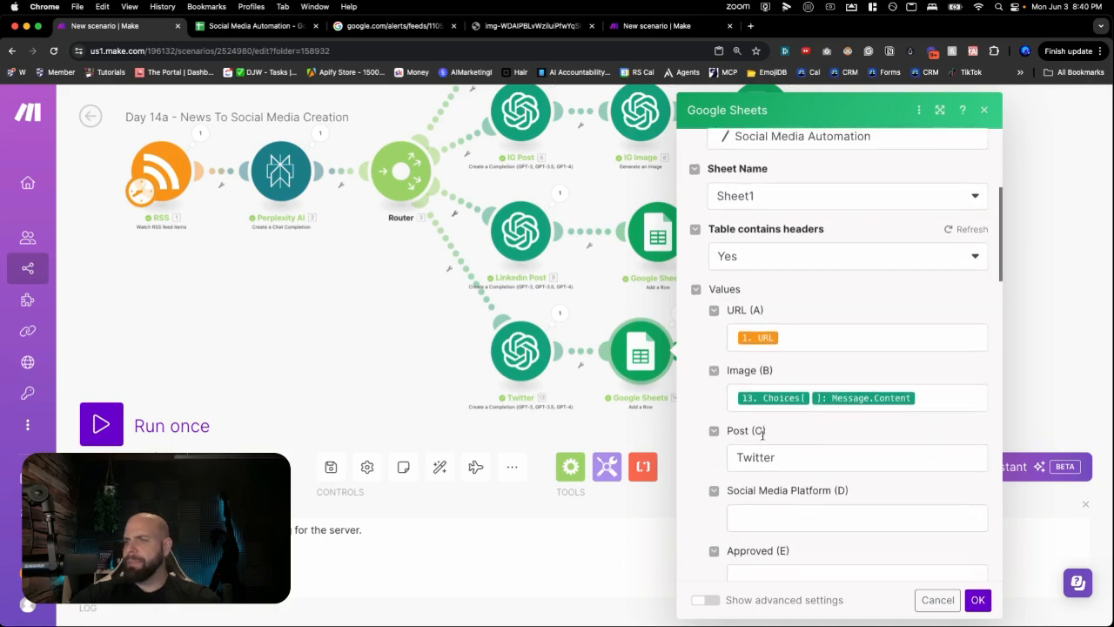
double_click(781, 456)
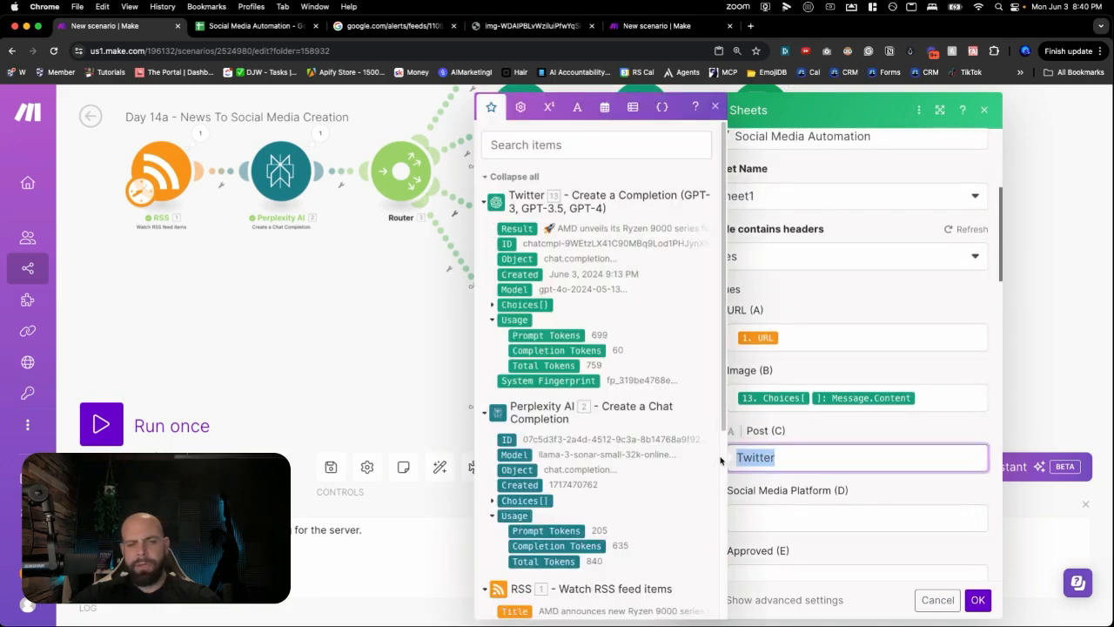
key(super+x)
click(779, 518)
key(super+v)
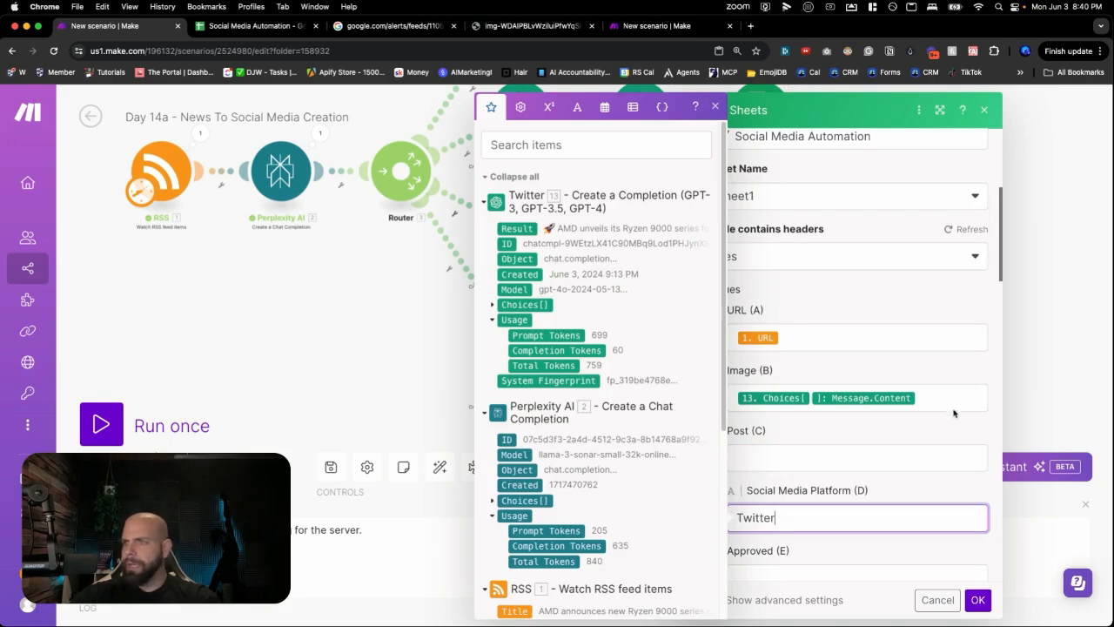
- Move the mapped message content from Image (B) into Post (C), confirm, and save the scenario
click(953, 403)
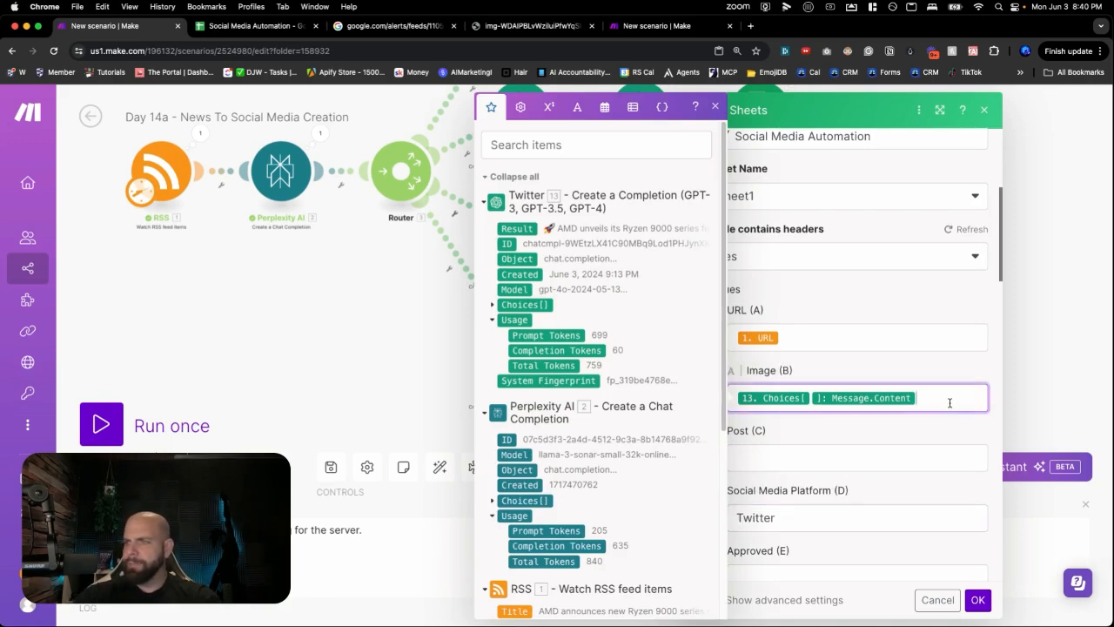
key(super+a)
key(super+x)
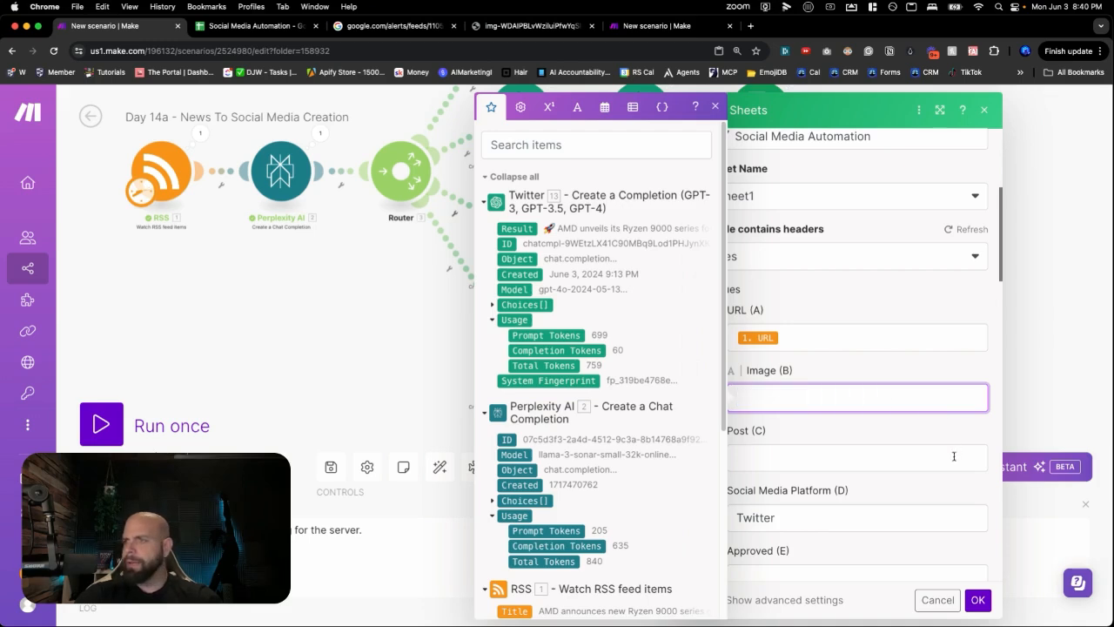
click(953, 456)
key(super+v)
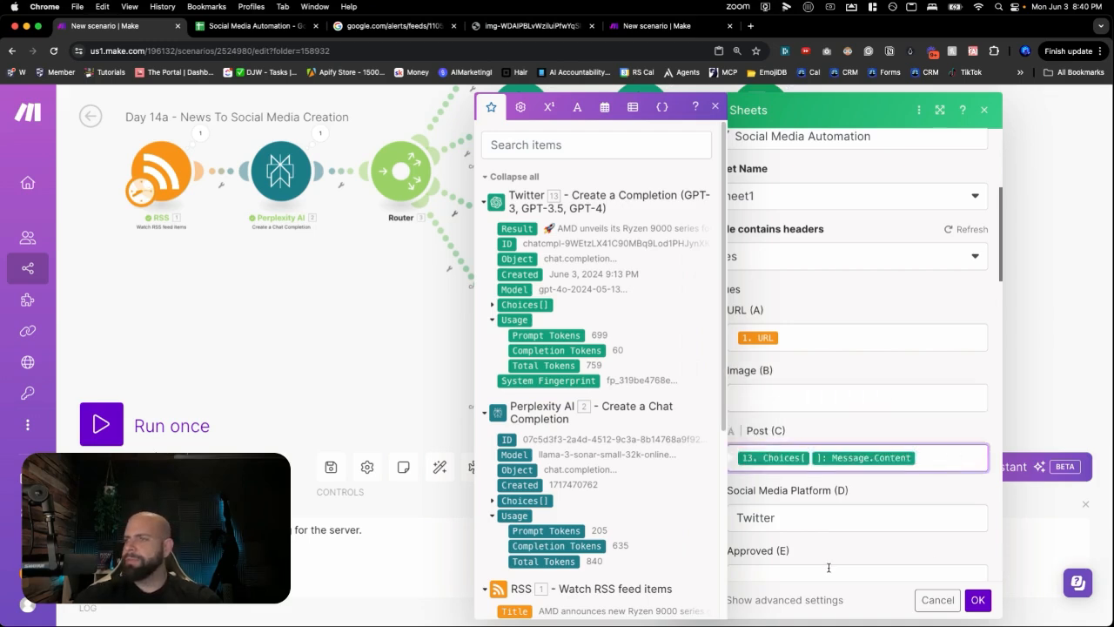
click(976, 601)
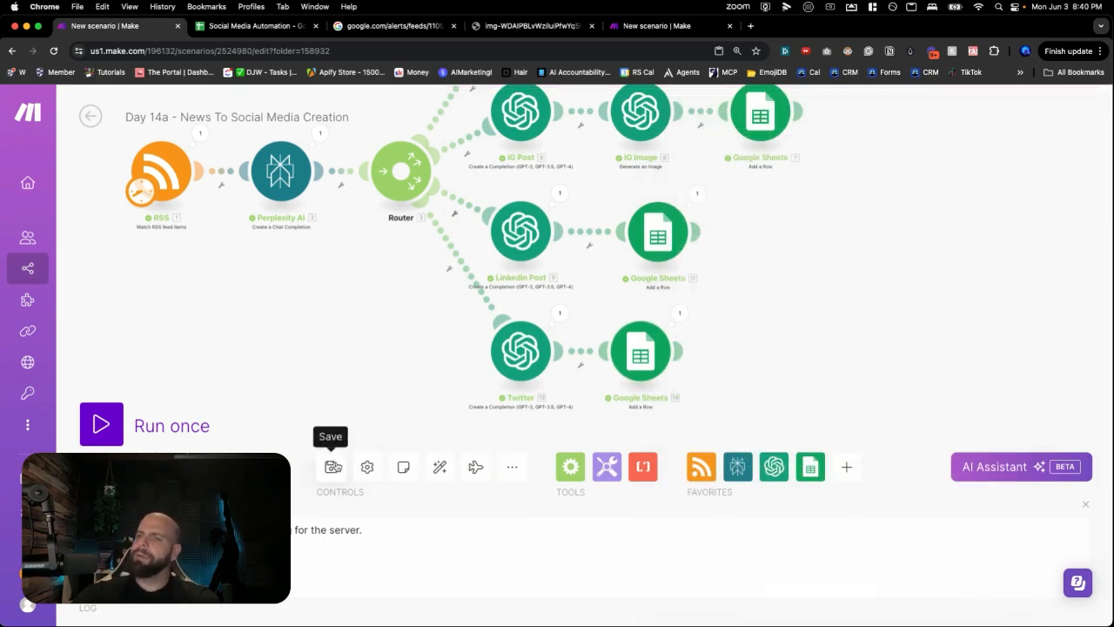
click(331, 466)
- Check the Linkedin row's platform cell D4 in the Social Media Automation spreadsheet
drag(372, 312, 357, 360)
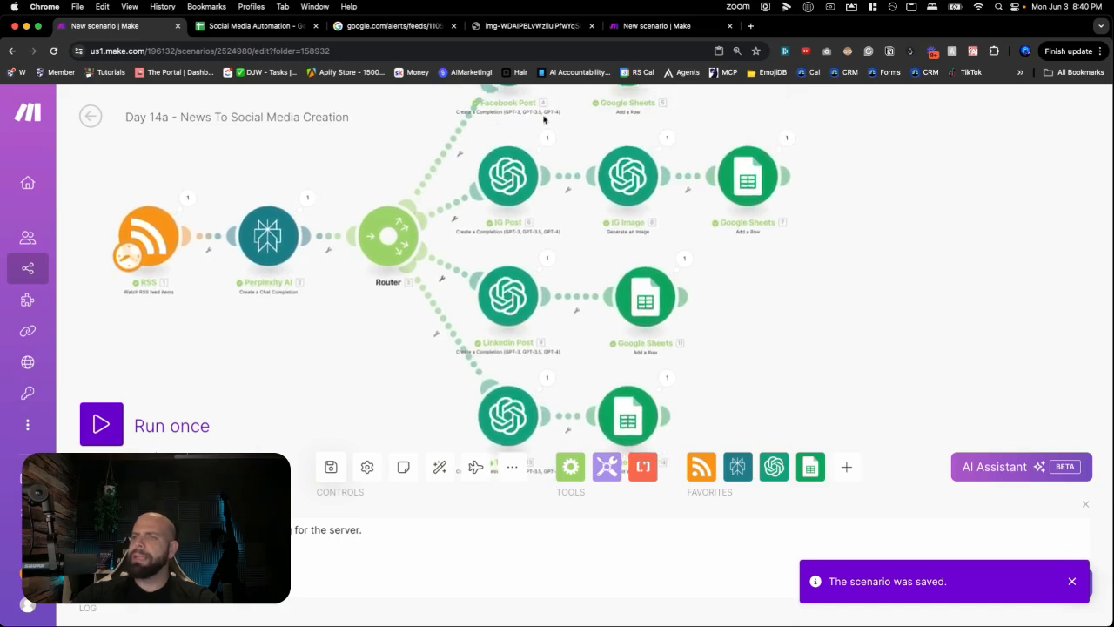
click(662, 26)
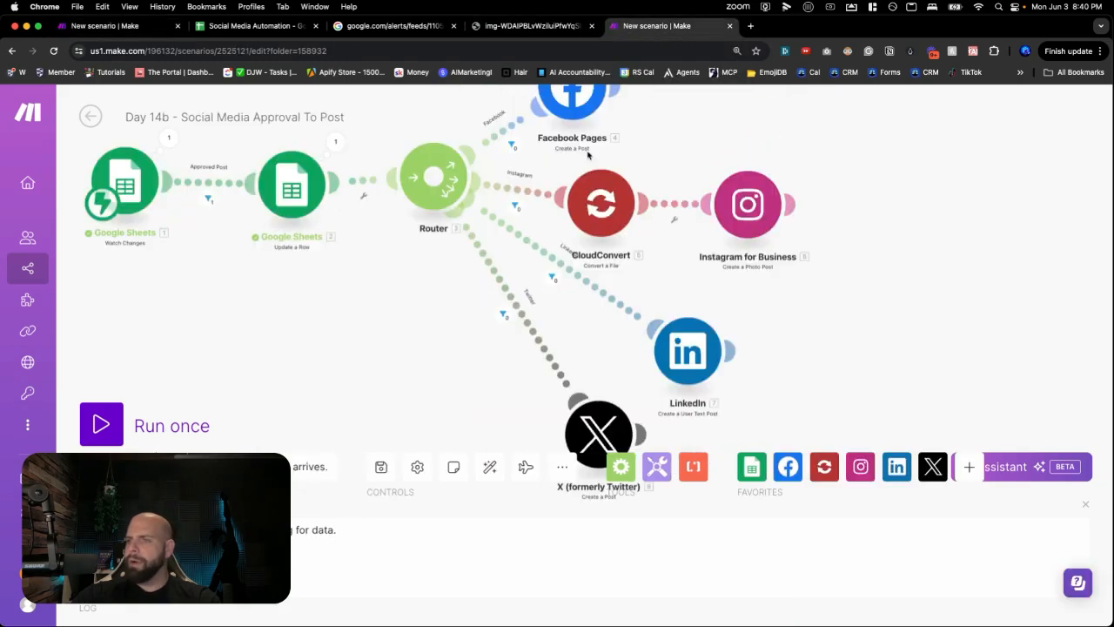
click(264, 27)
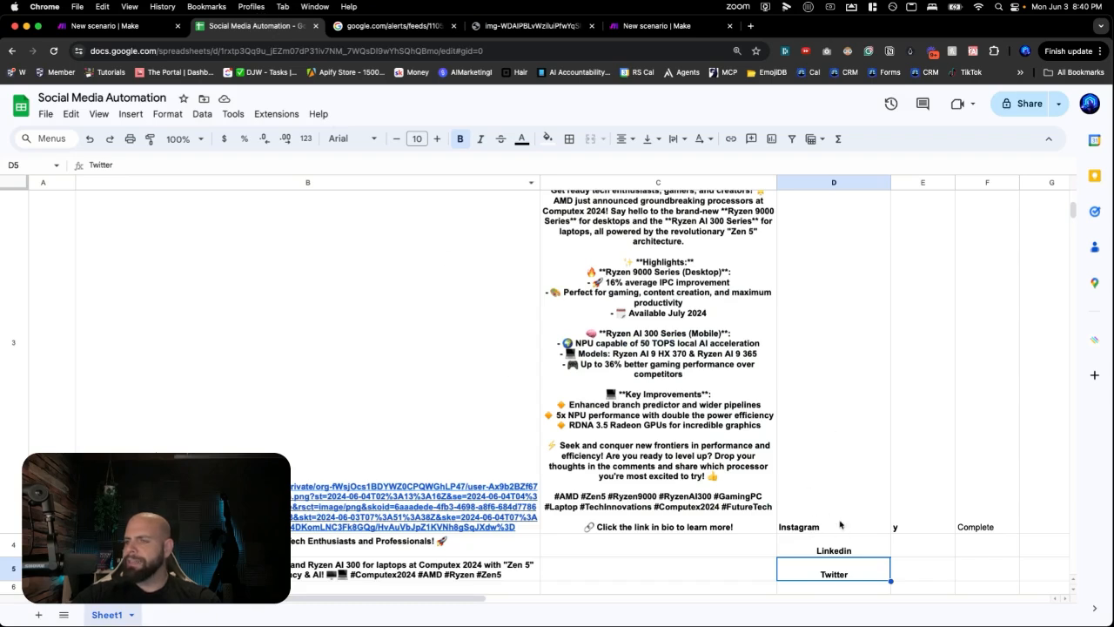
click(835, 549)
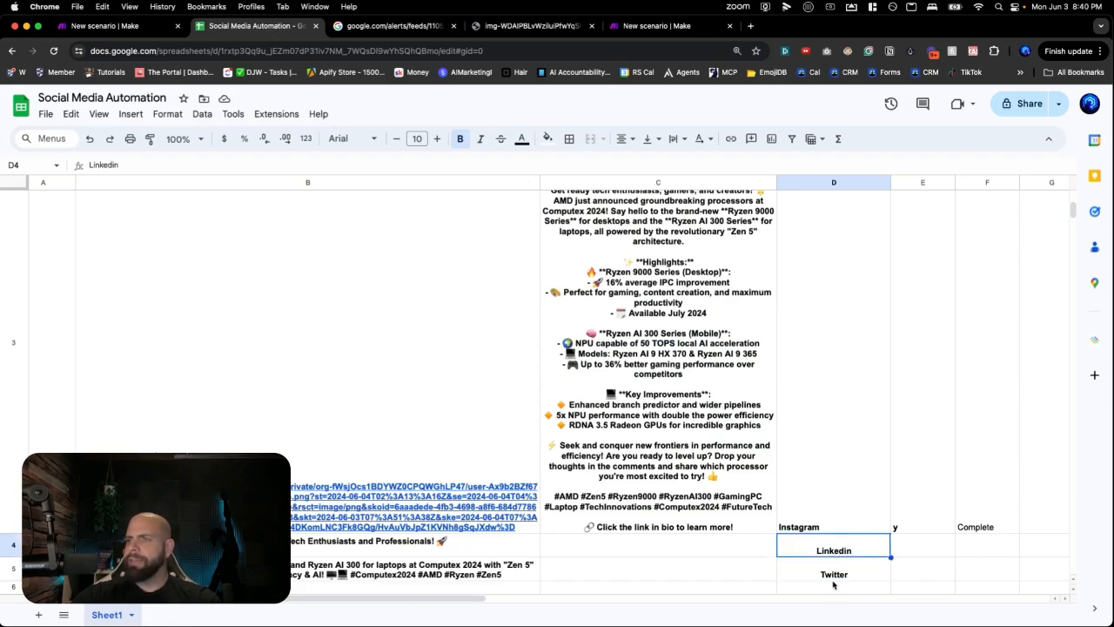
- Run the Day 14b approval scenario once, set to wait for new data
click(638, 26)
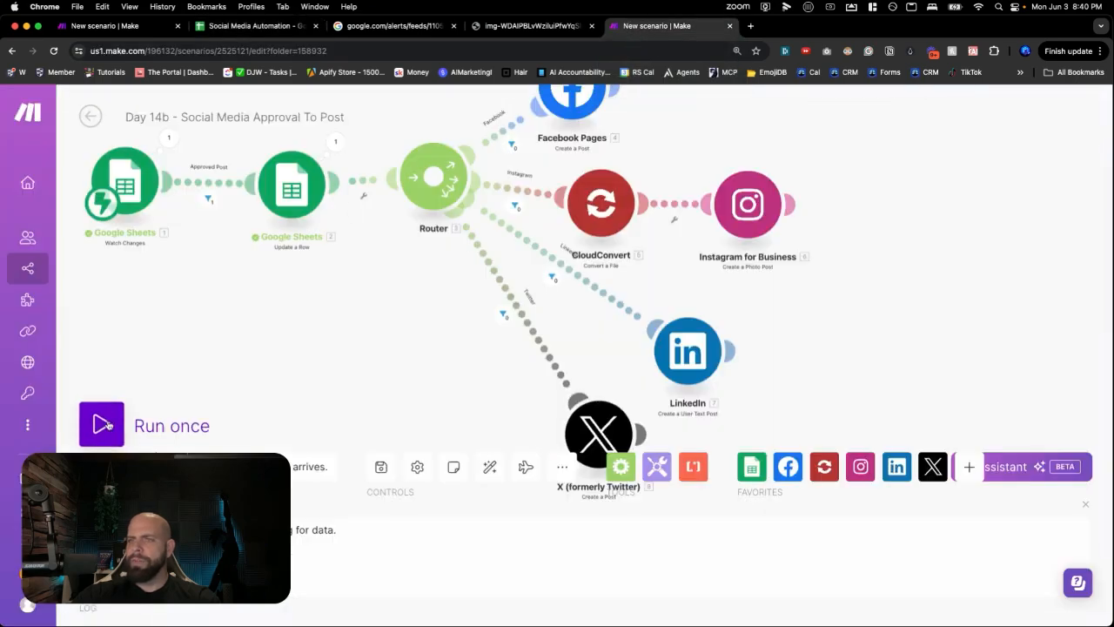
click(114, 417)
click(341, 477)
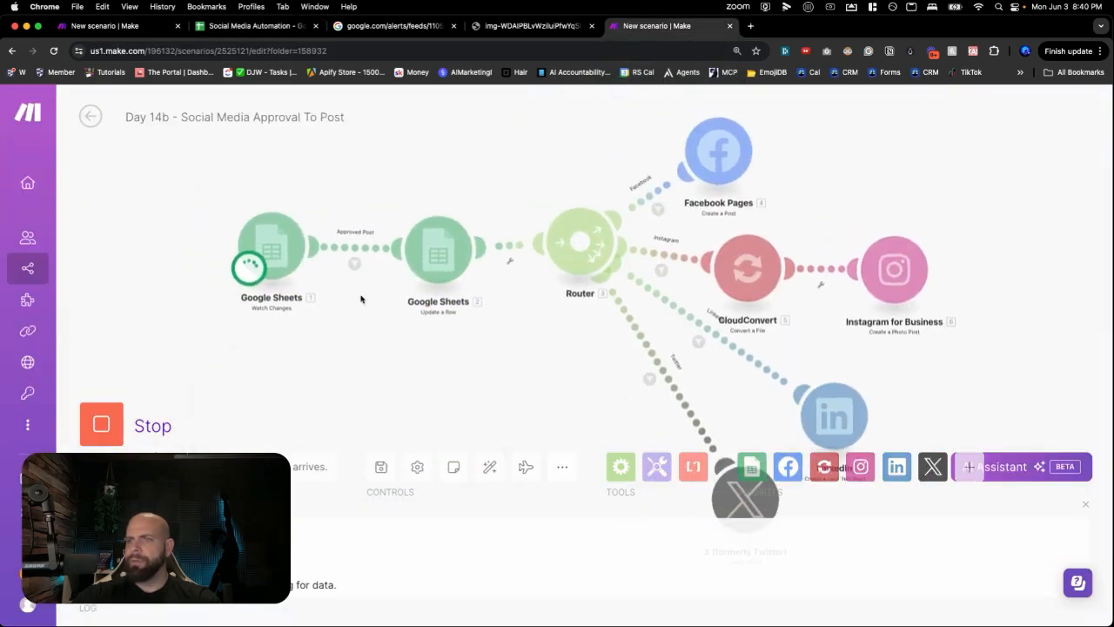
click(259, 28)
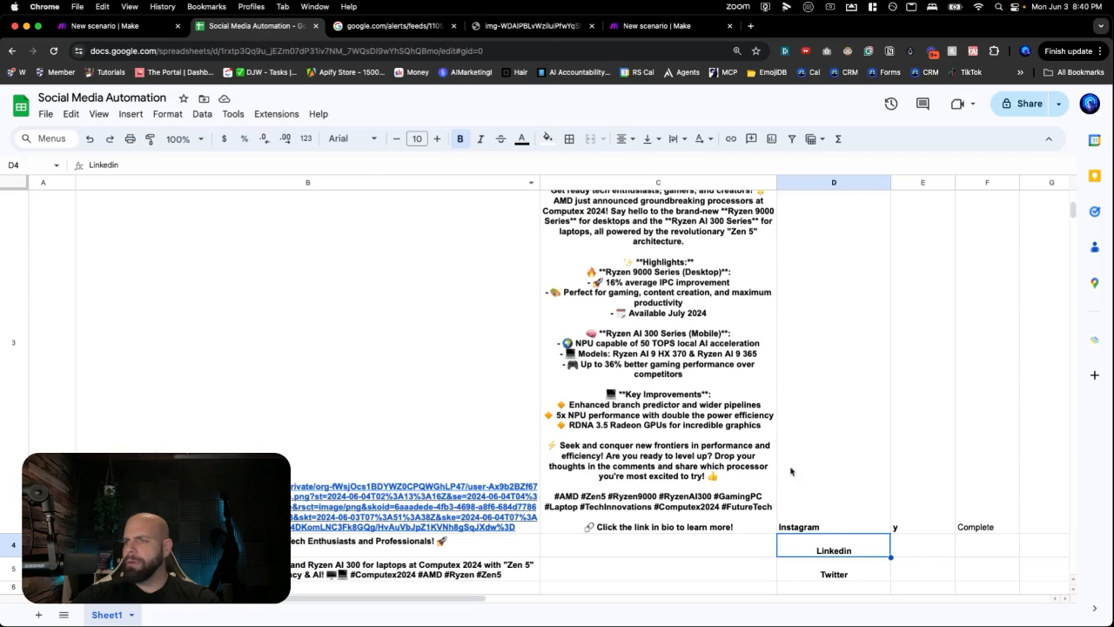
- Approve the Linkedin row by entering y in cell E4, then go back to Make
click(913, 550)
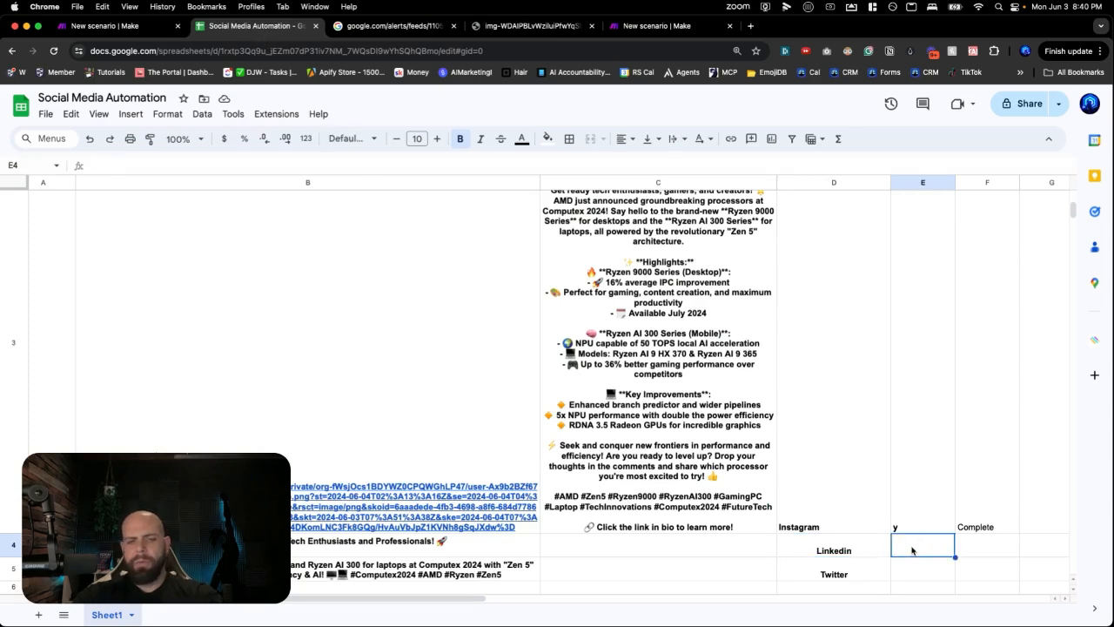
text(y)
key(Return)
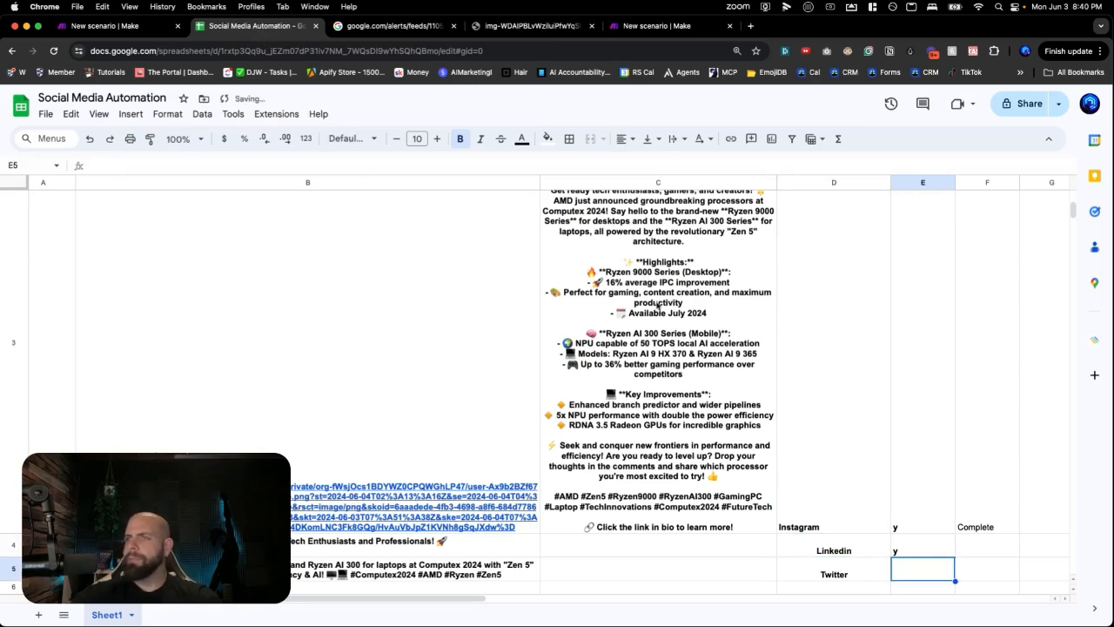
click(651, 25)
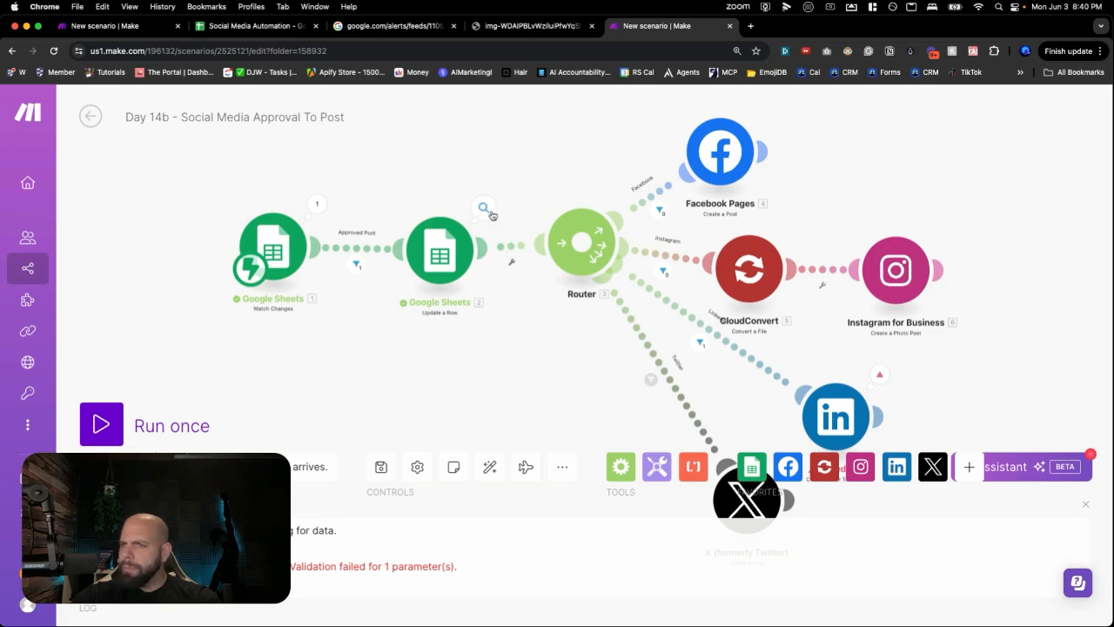
- After checking the LinkedIn error, map its Content field to the watched row's column C value
click(875, 381)
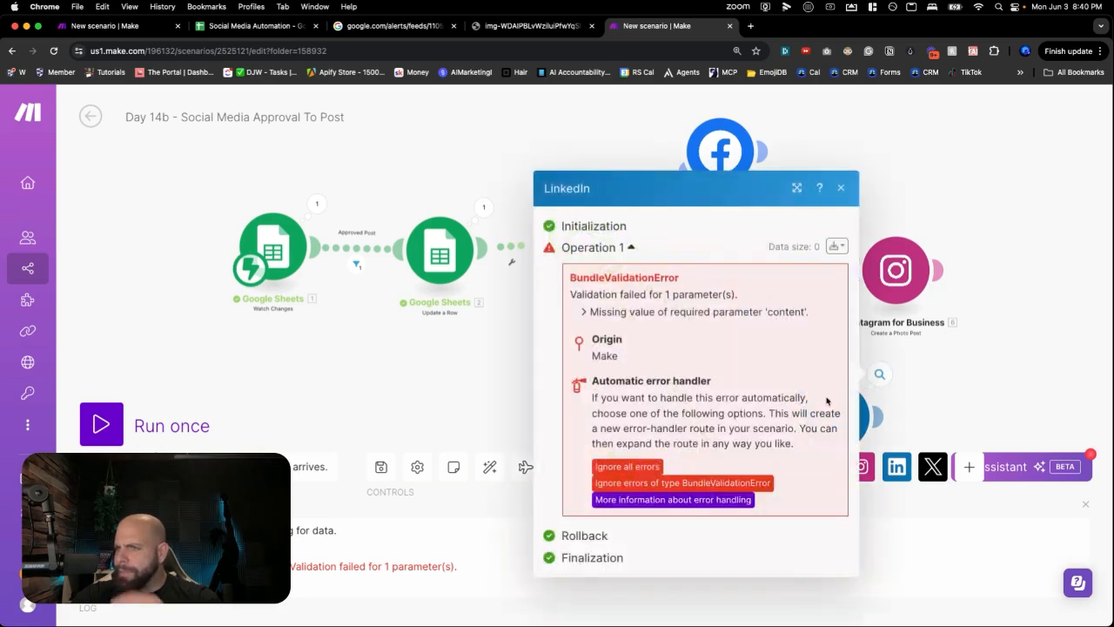
click(837, 189)
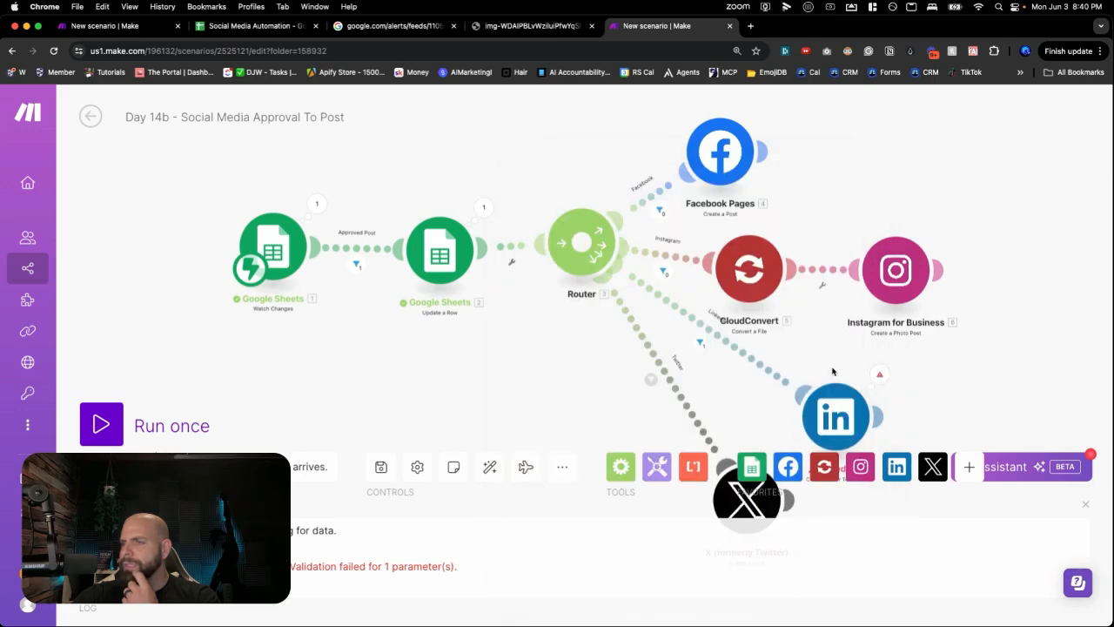
click(831, 411)
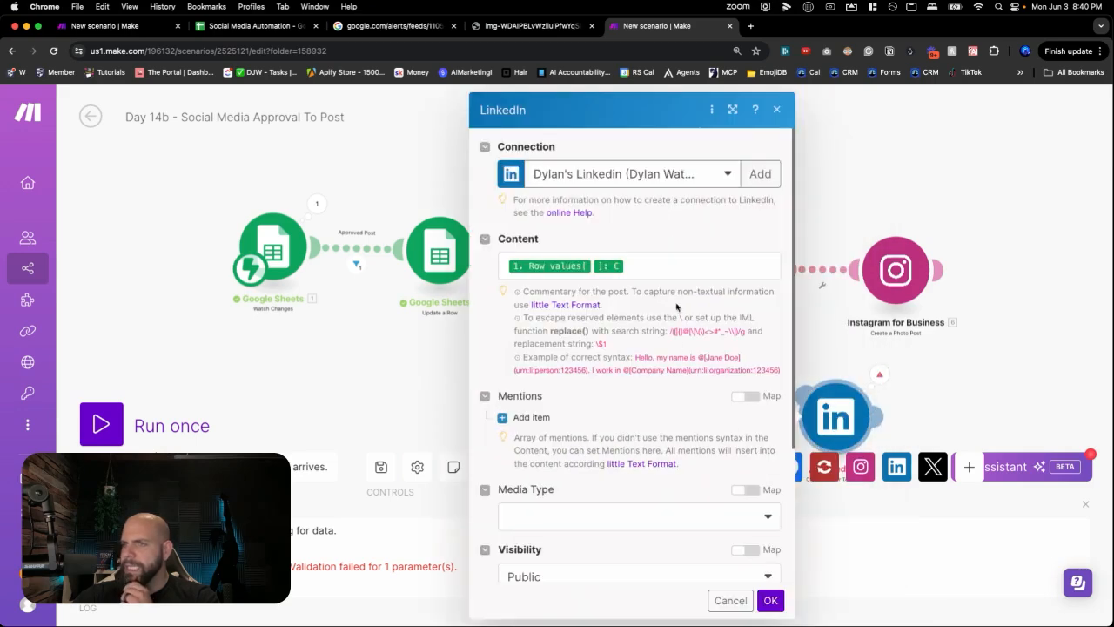
click(658, 267)
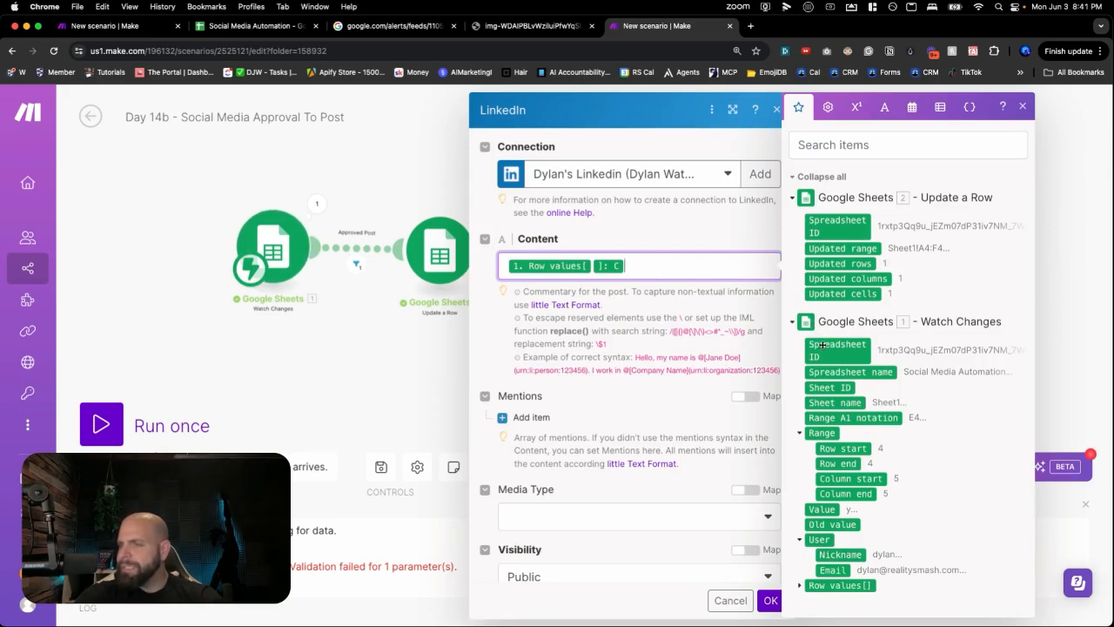
key(BackSpace)
key(BackSpace)
key(BackSpace)
key(BackSpace)
key(BackSpace)
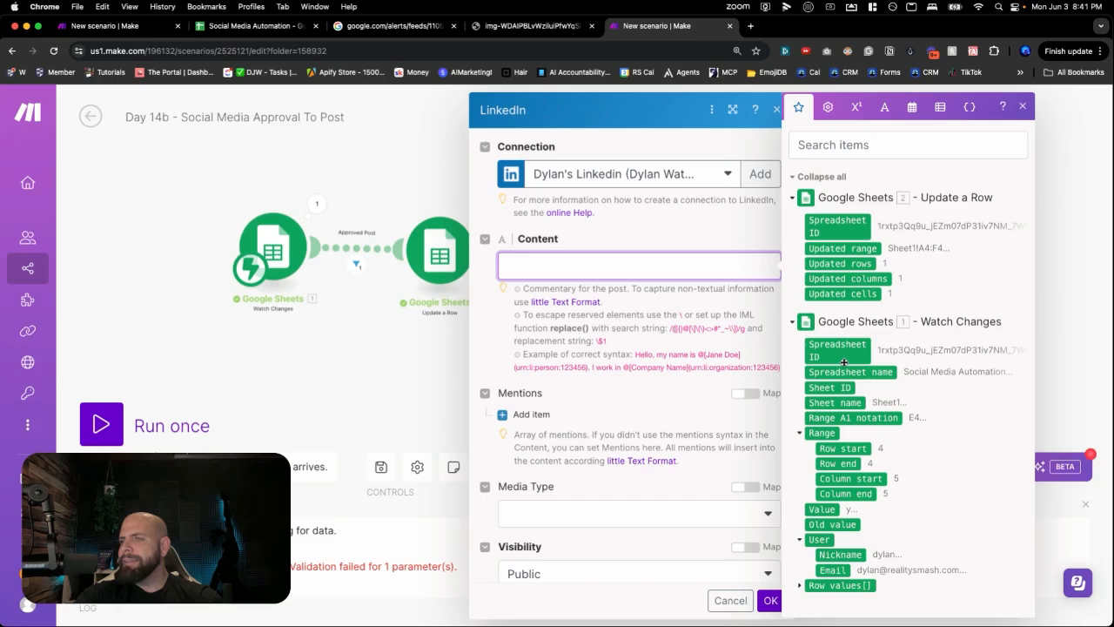
click(800, 589)
scroll(822, 487, down, 3)
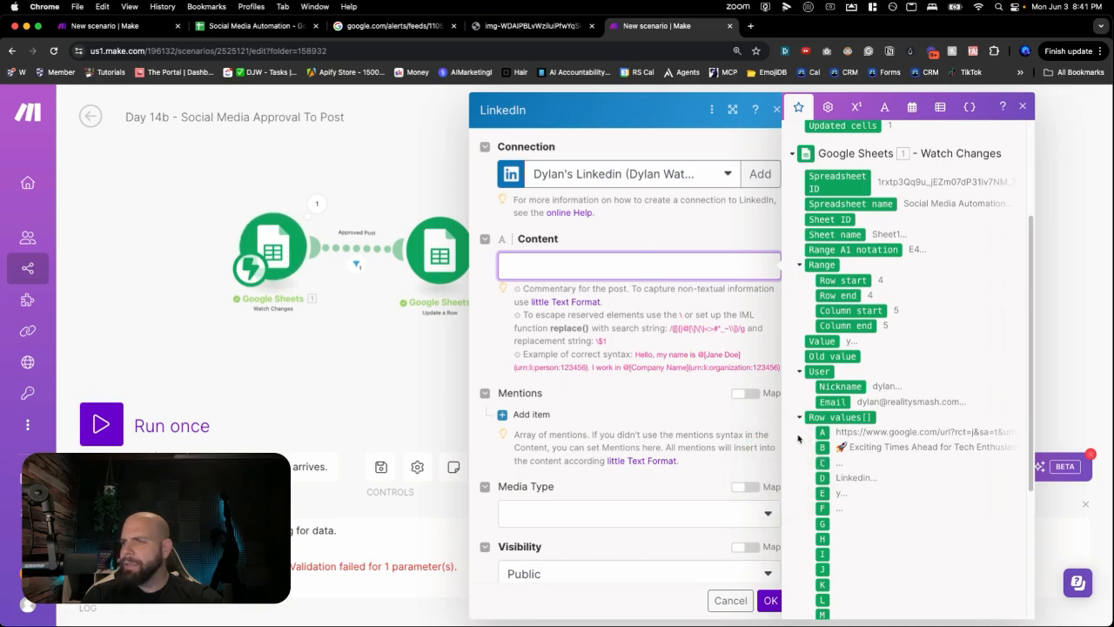
click(822, 462)
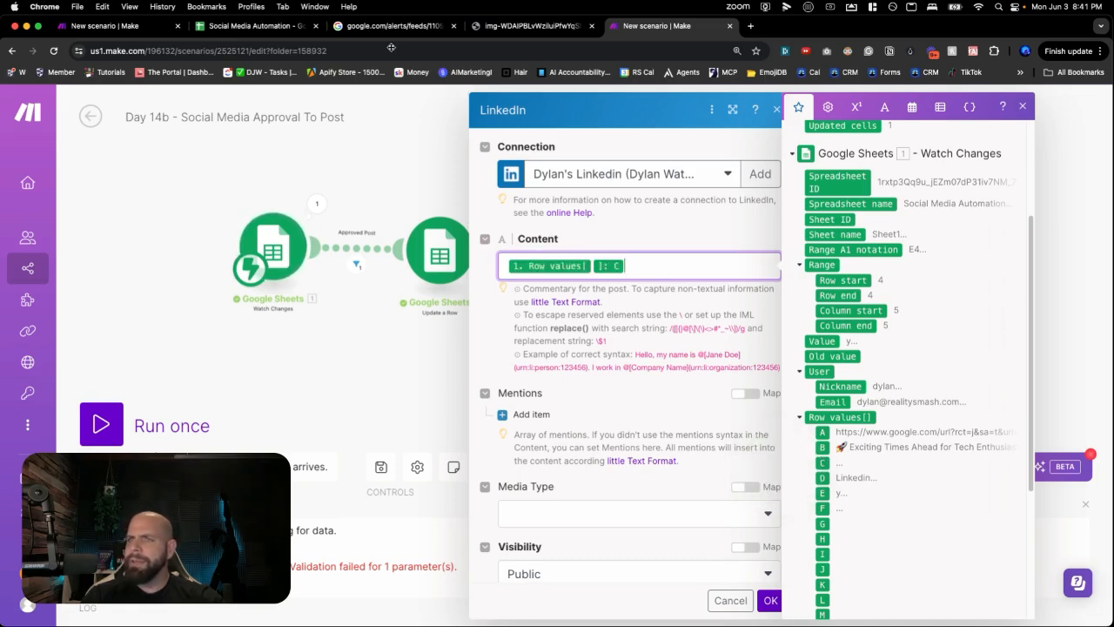
click(231, 30)
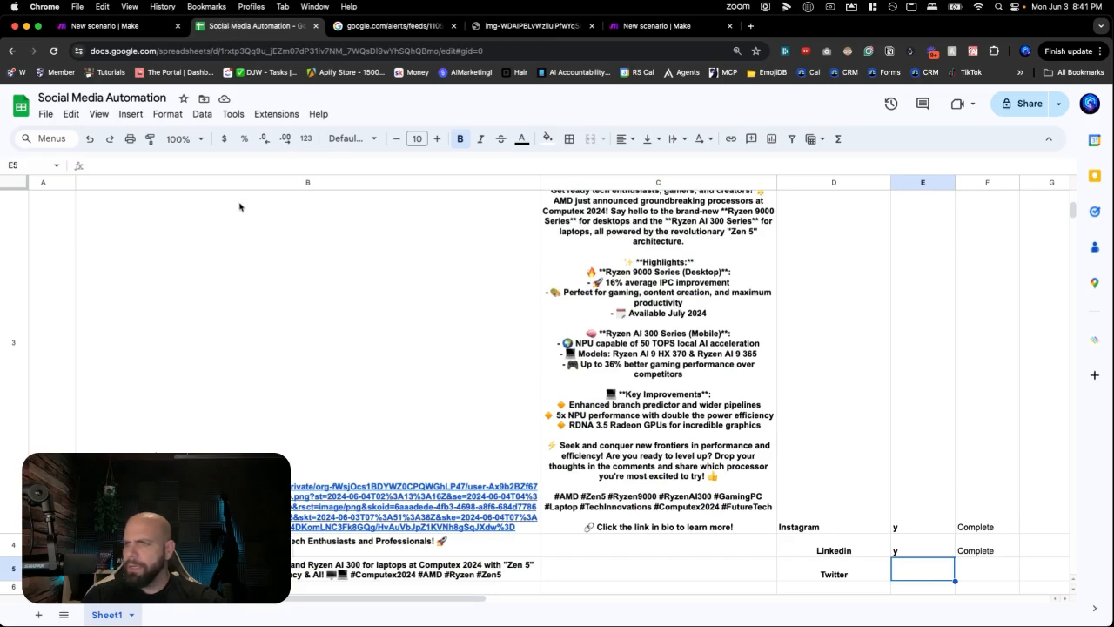
- Undo a stray edit, then move the post texts from B4:B5 into C4:C5
scroll(598, 435, down, 5)
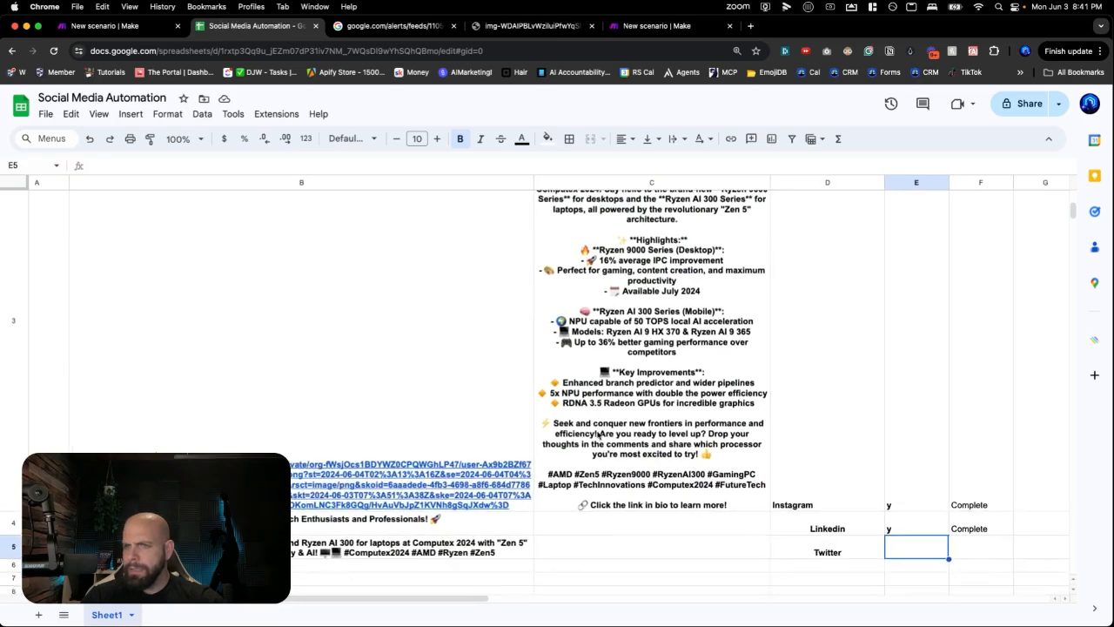
click(489, 396)
text(Z)
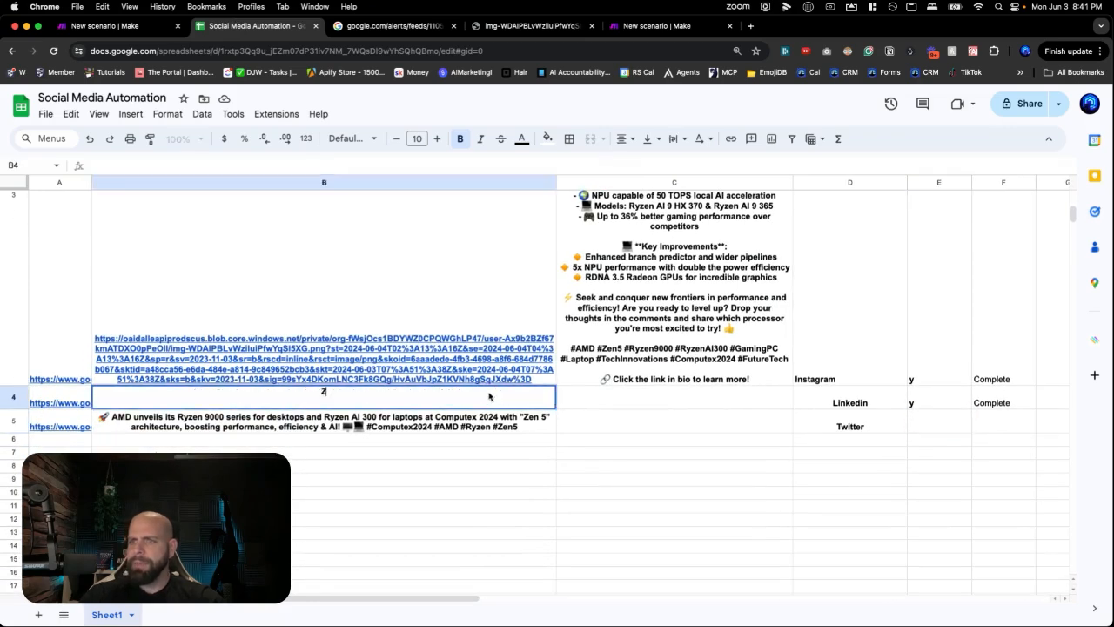
key(shift+Down)
key(cmd+z)
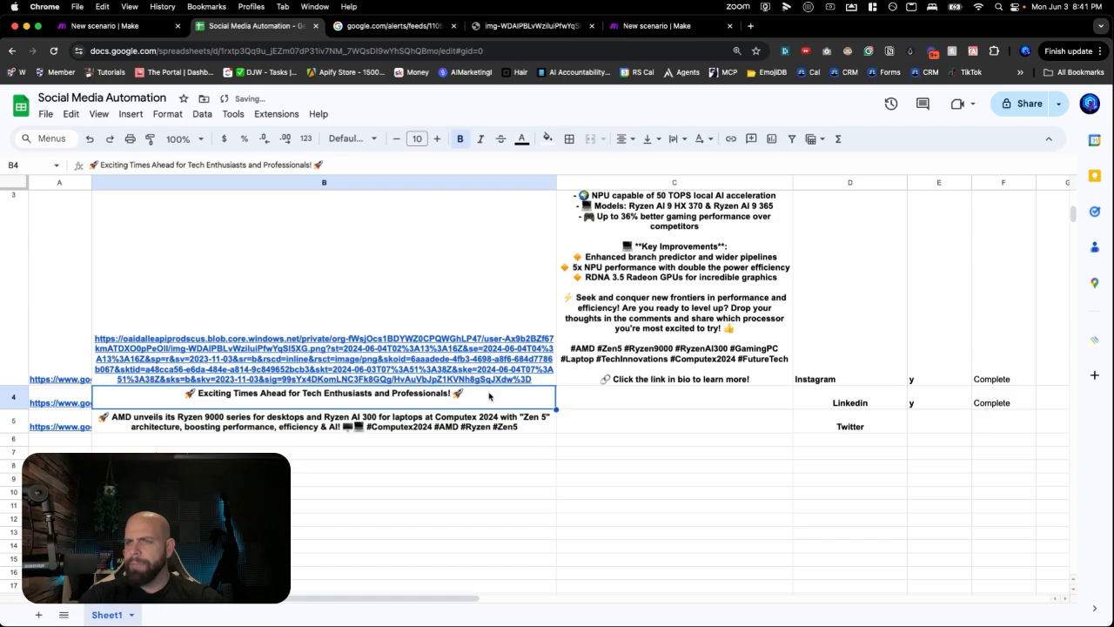
key(shift+Down)
key(cmd+c)
key(Delete)
key(Right)
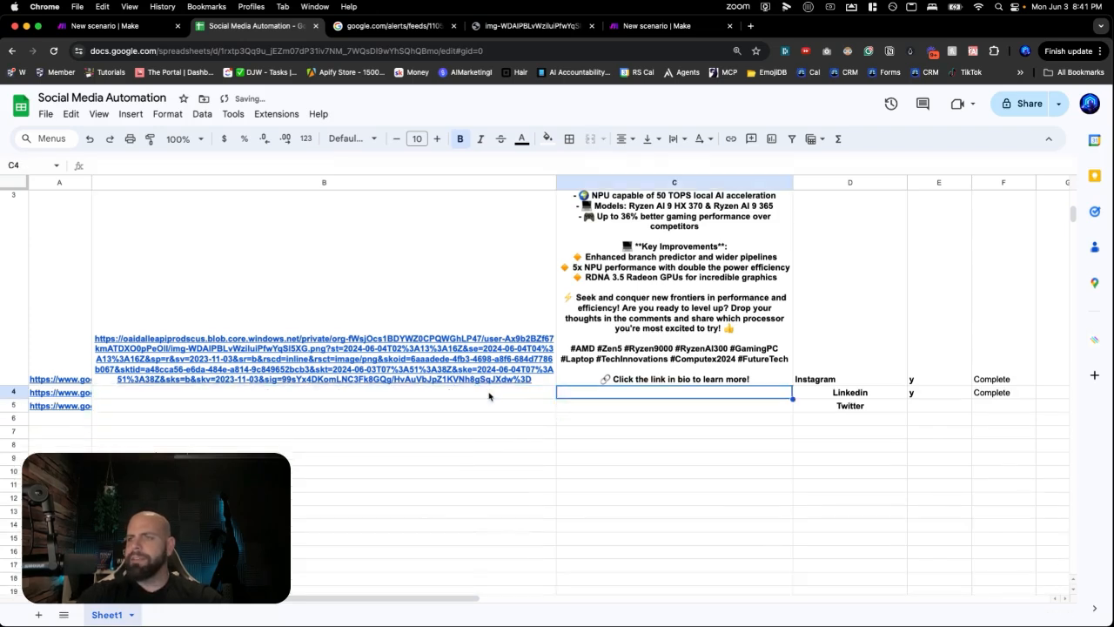
key(cmd+v)
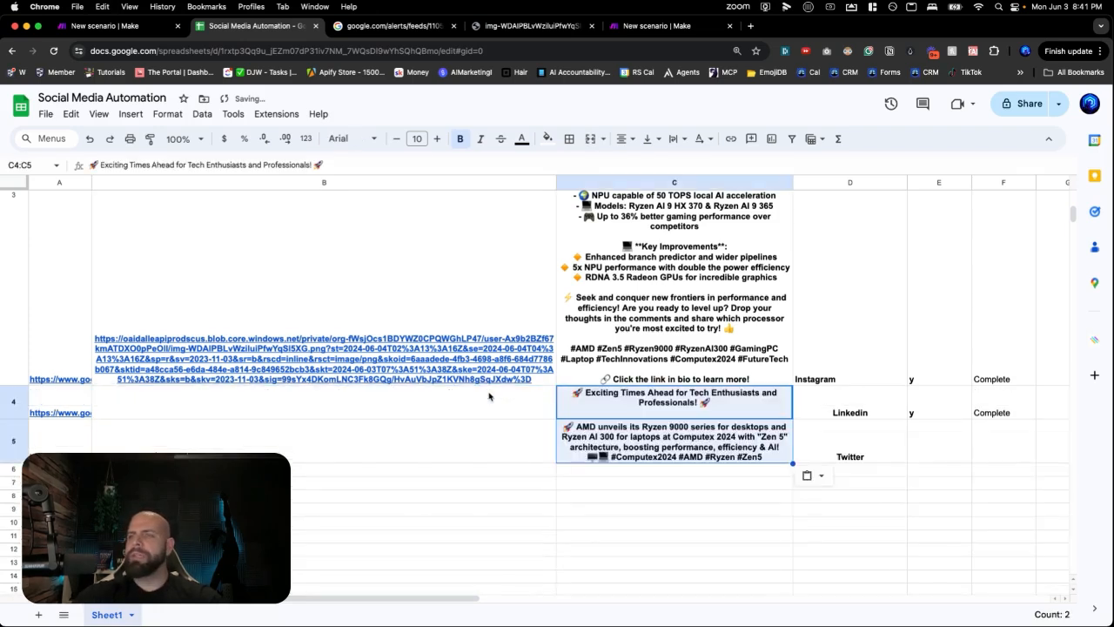
click(112, 33)
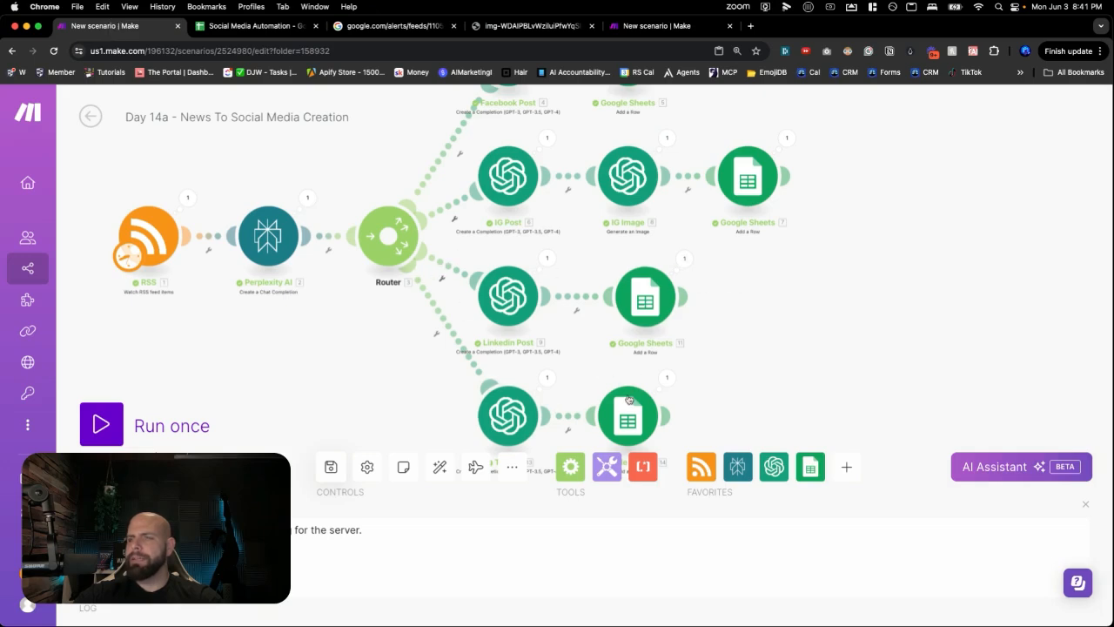
- Realign the IG Image, Instagram, LinkedIn and Twitter Sheets modules on the canvas
mouse_move(637, 205)
mouse_down()
mouse_move(640, 170)
mouse_move(643, 190)
mouse_up()
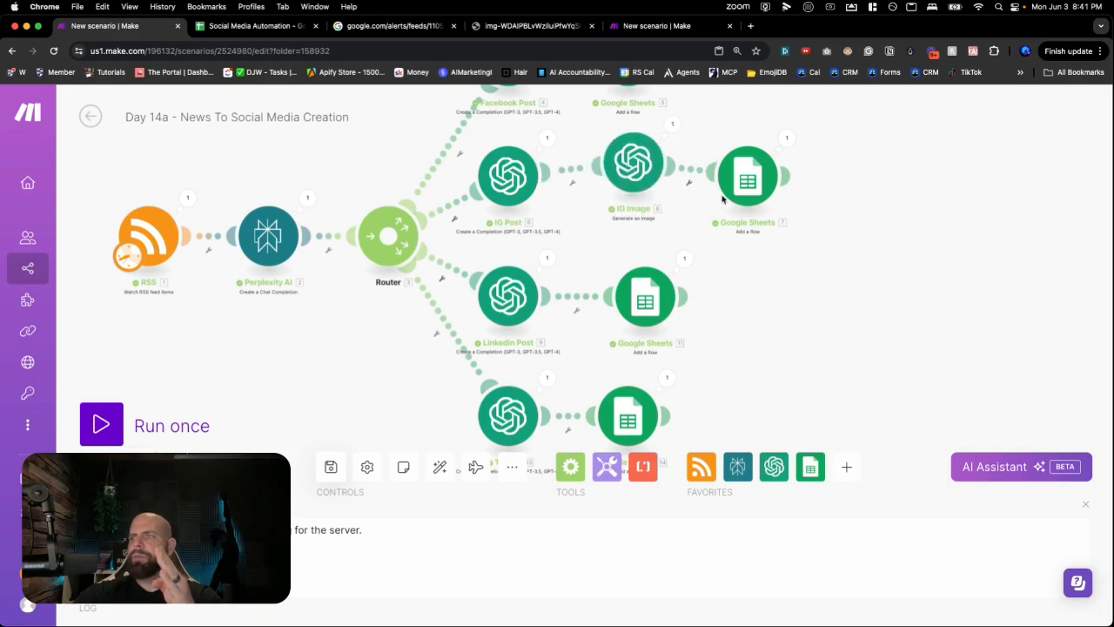
mouse_move(747, 177)
mouse_down()
mouse_move(716, 199)
mouse_move(760, 154)
mouse_move(762, 167)
mouse_up()
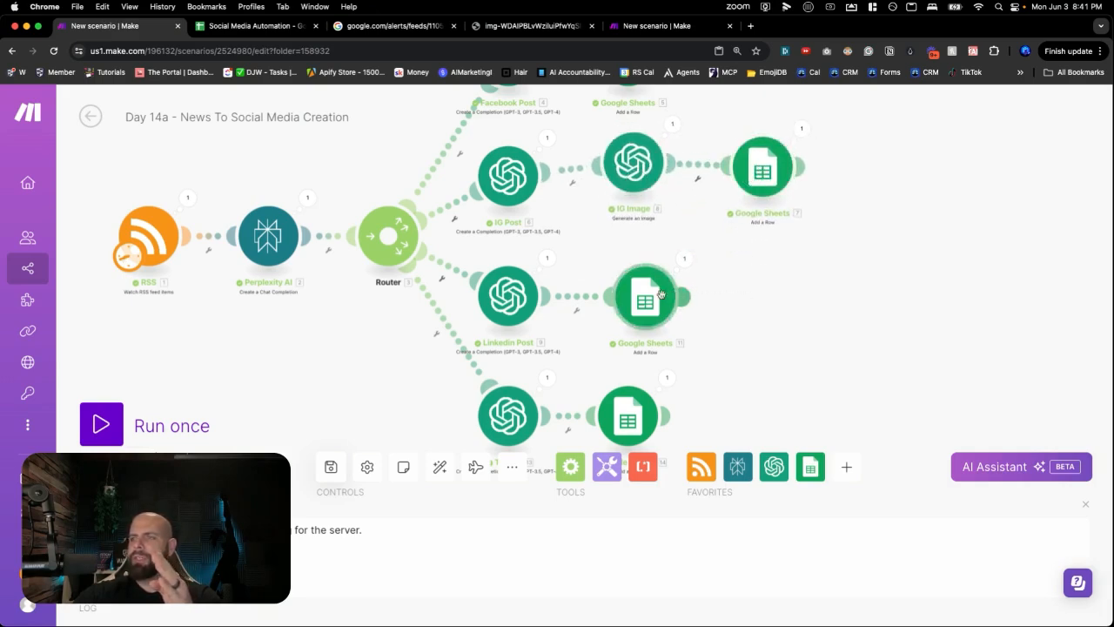
drag(659, 297, 676, 291)
drag(627, 418, 656, 410)
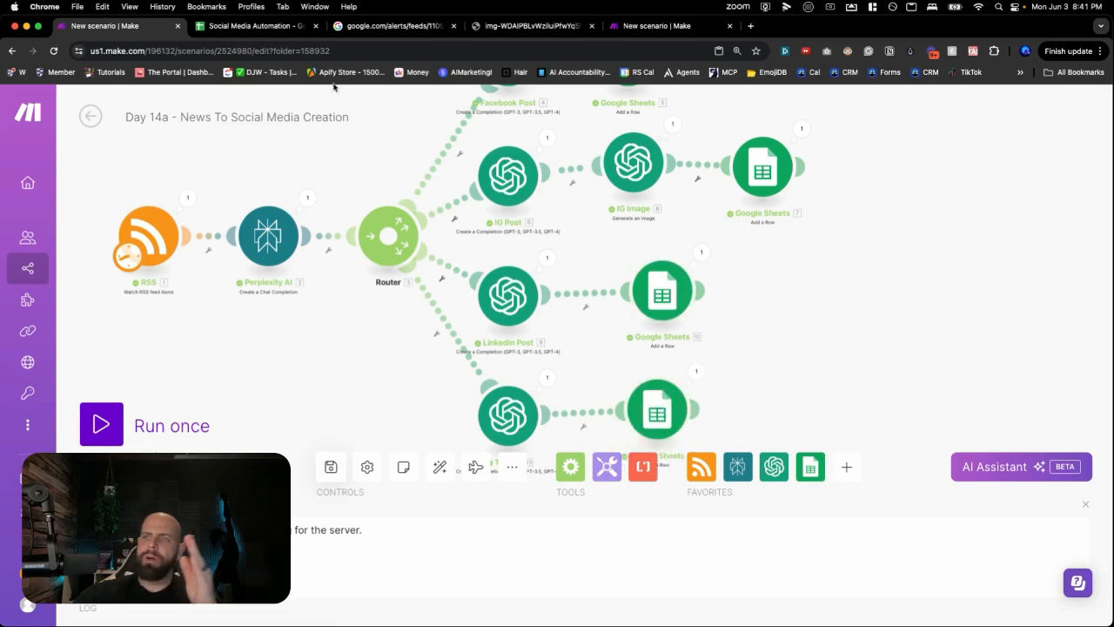
- Review cell B5 in the Social Media Automation spreadsheet
click(252, 26)
click(507, 451)
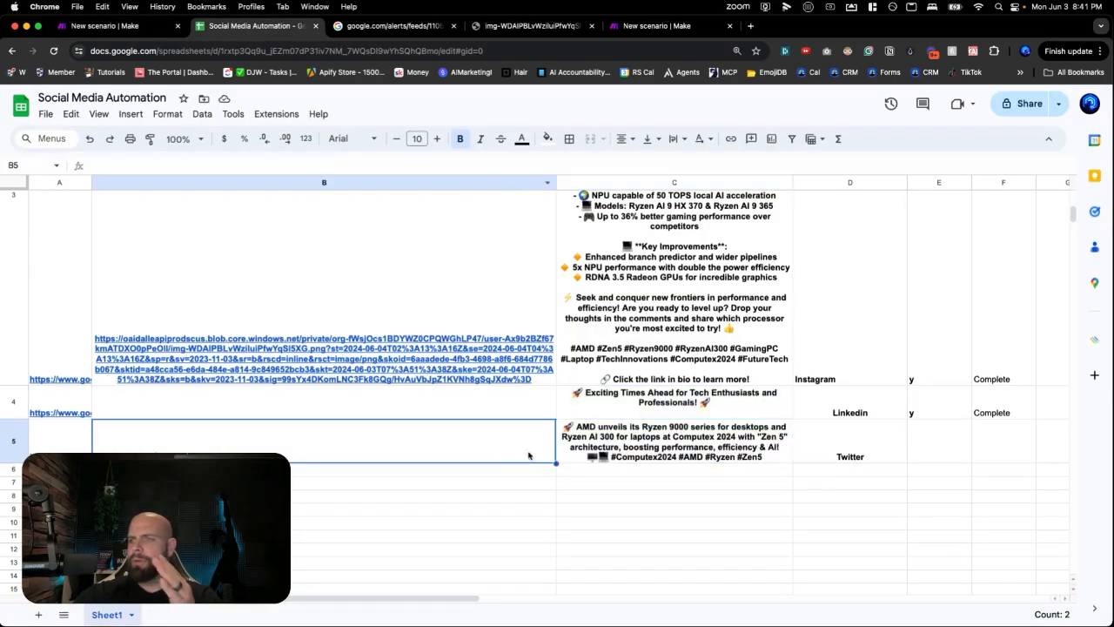
scroll(522, 452, up, 5)
scroll(659, 348, down, 10)
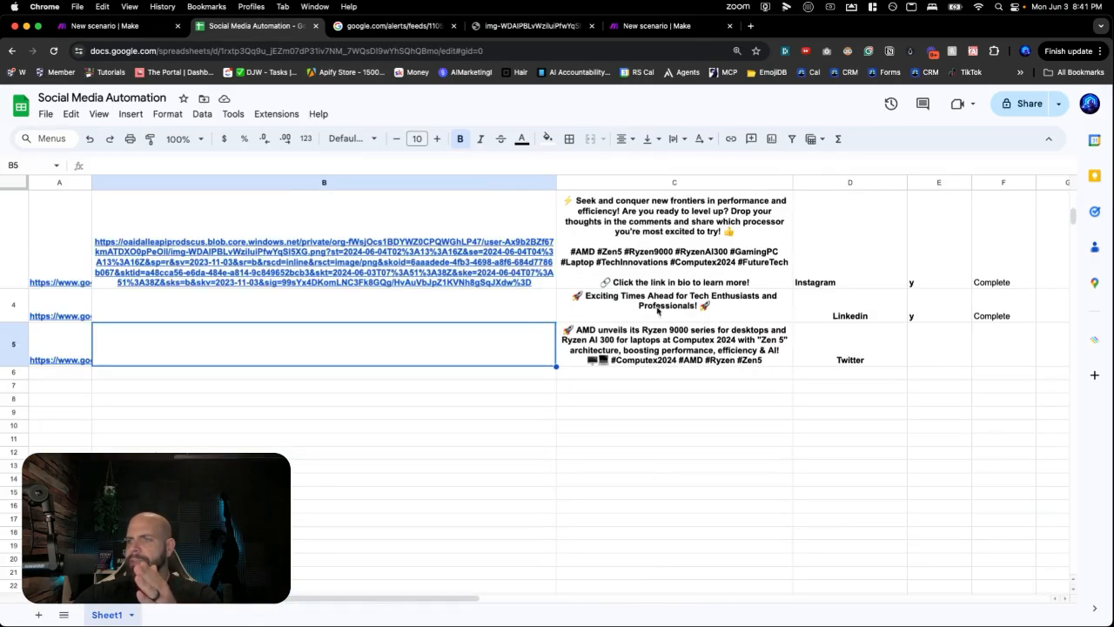
click(110, 30)
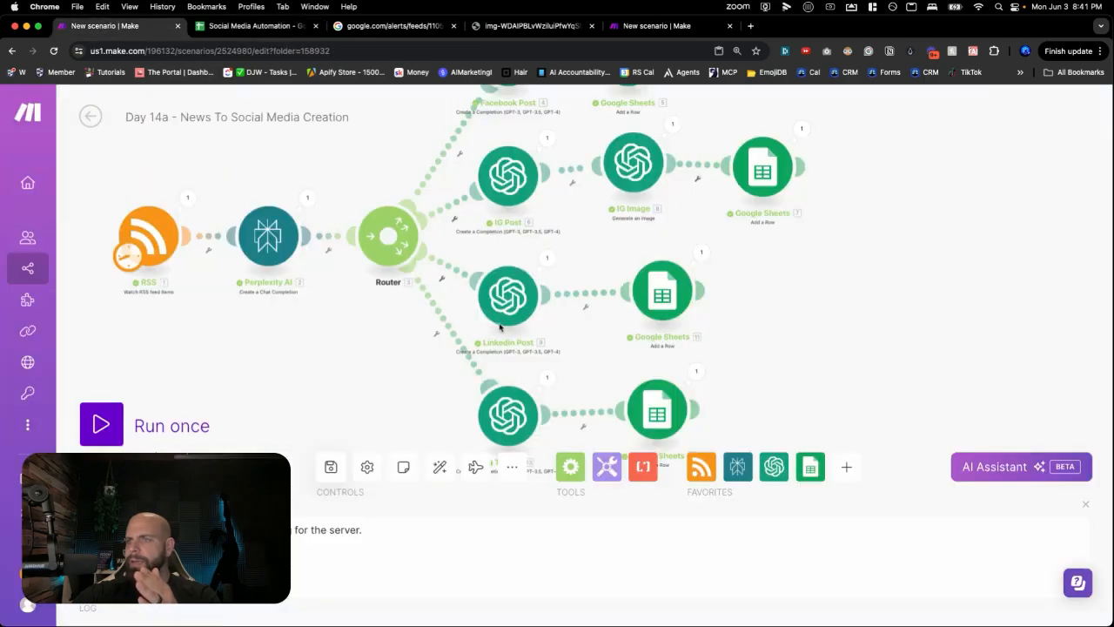
- Verify the LinkedIn and Twitter Add a Row modules map the message into Post (C)
click(662, 293)
scroll(750, 383, down, 1)
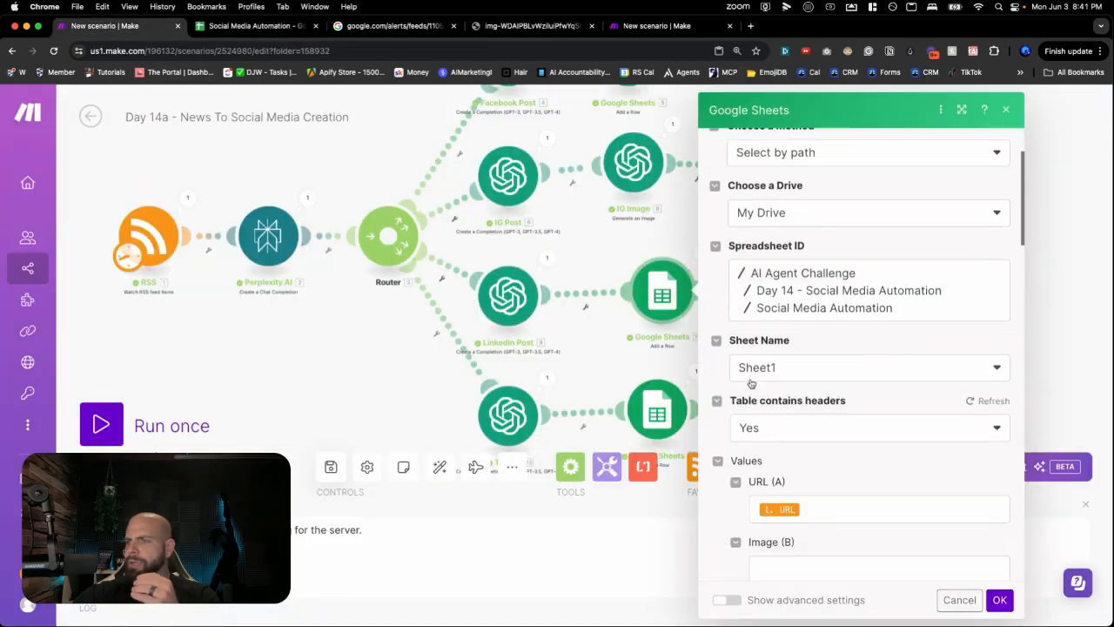
scroll(750, 383, down, 4)
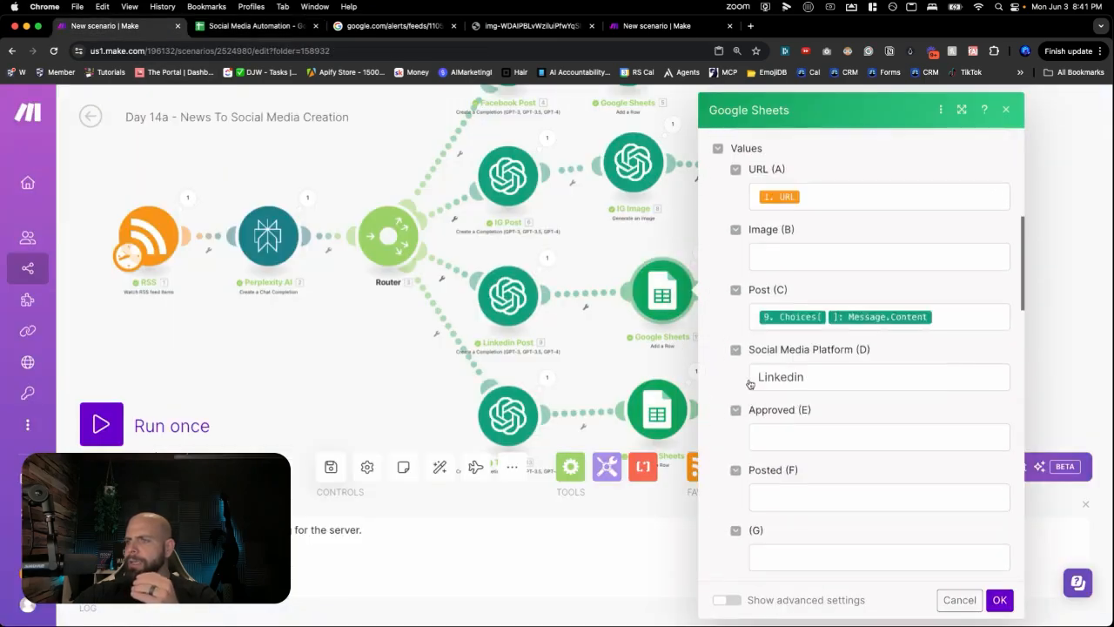
click(657, 422)
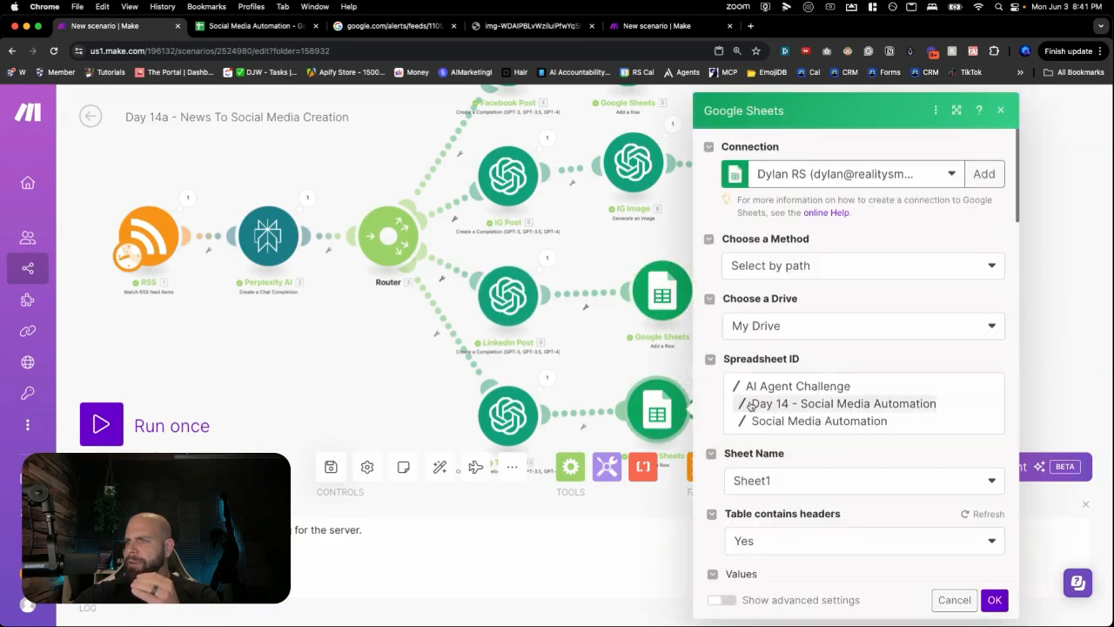
scroll(750, 405, down, 5)
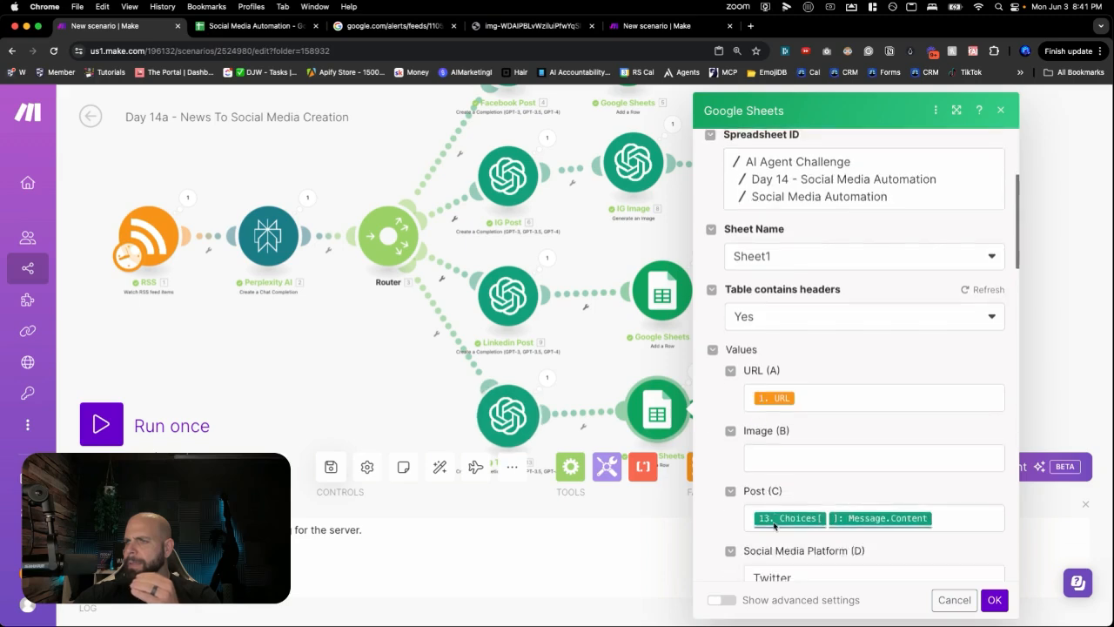
click(351, 390)
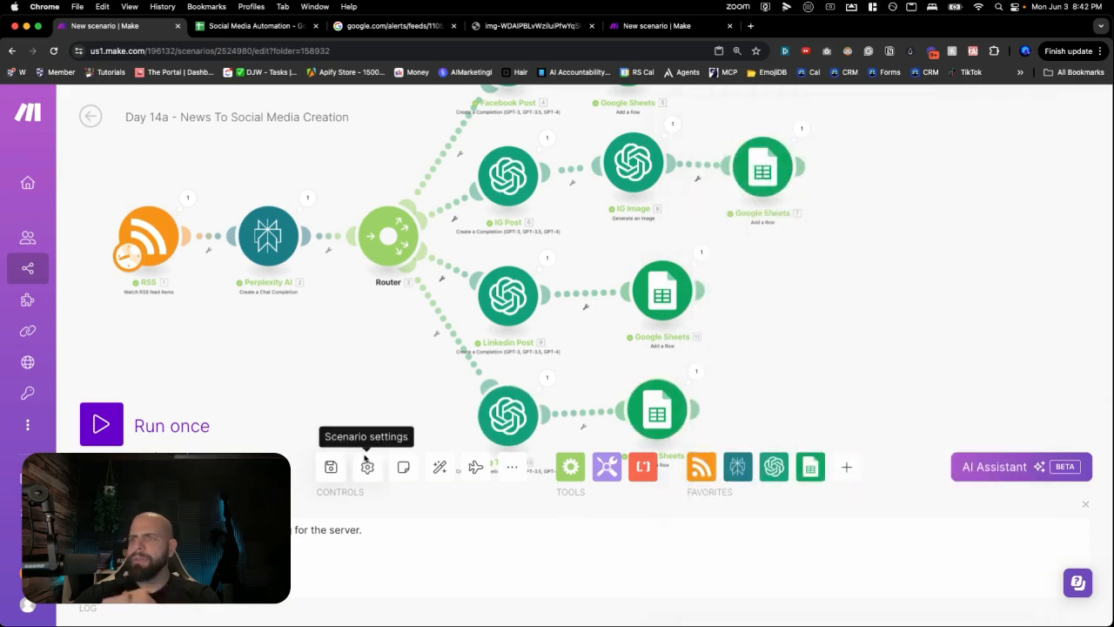
click(645, 31)
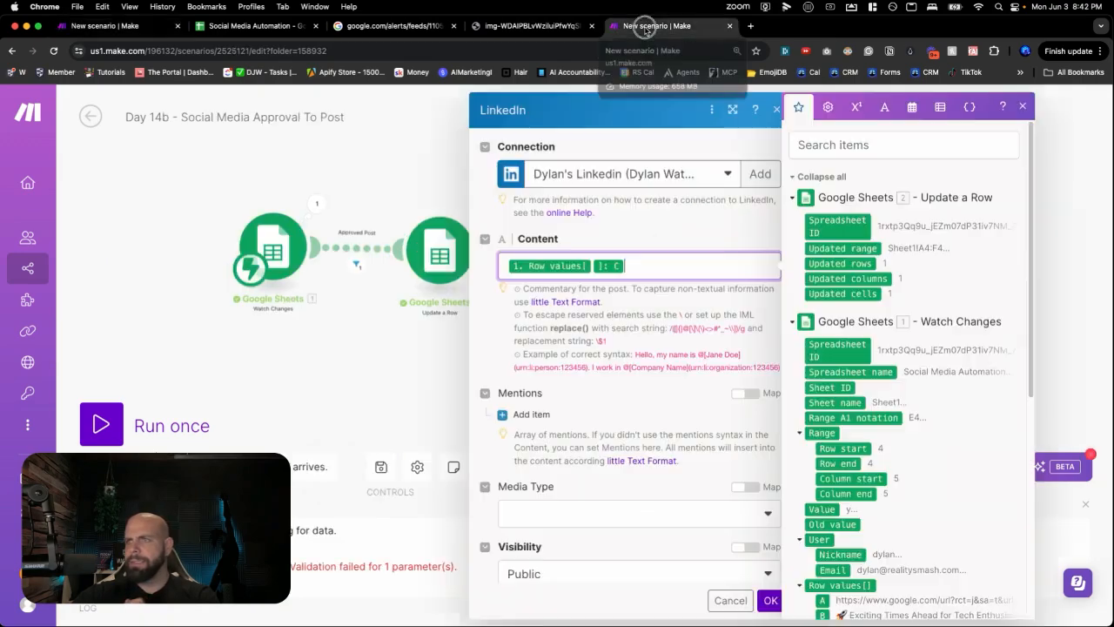
- Confirm and save the LinkedIn post settings, then clear the Linkedin row's approval in E4
click(770, 600)
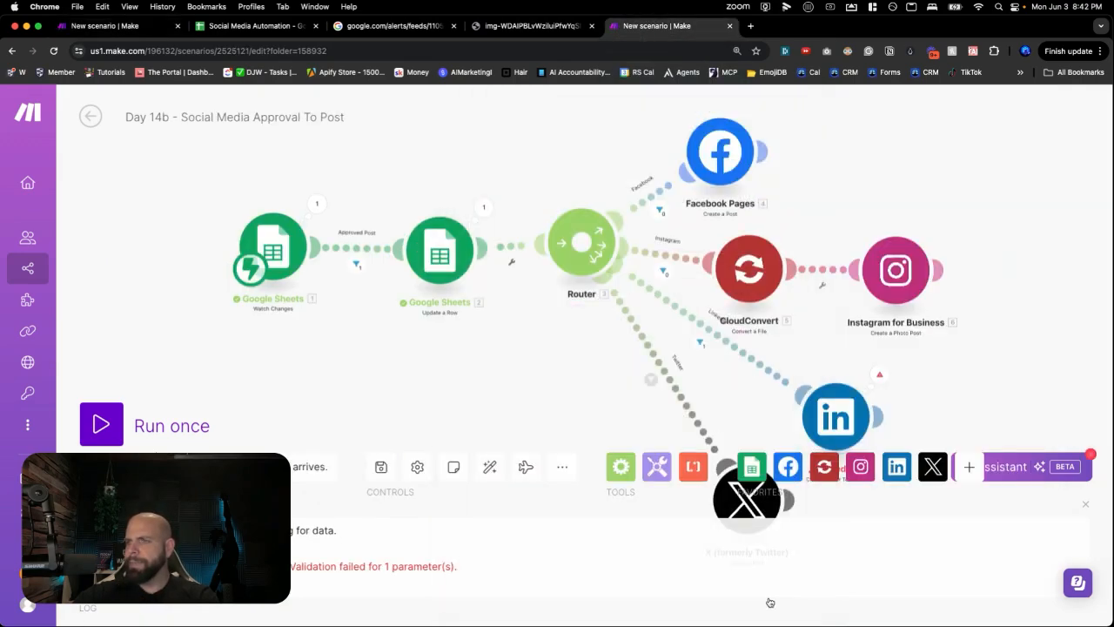
click(382, 470)
click(252, 26)
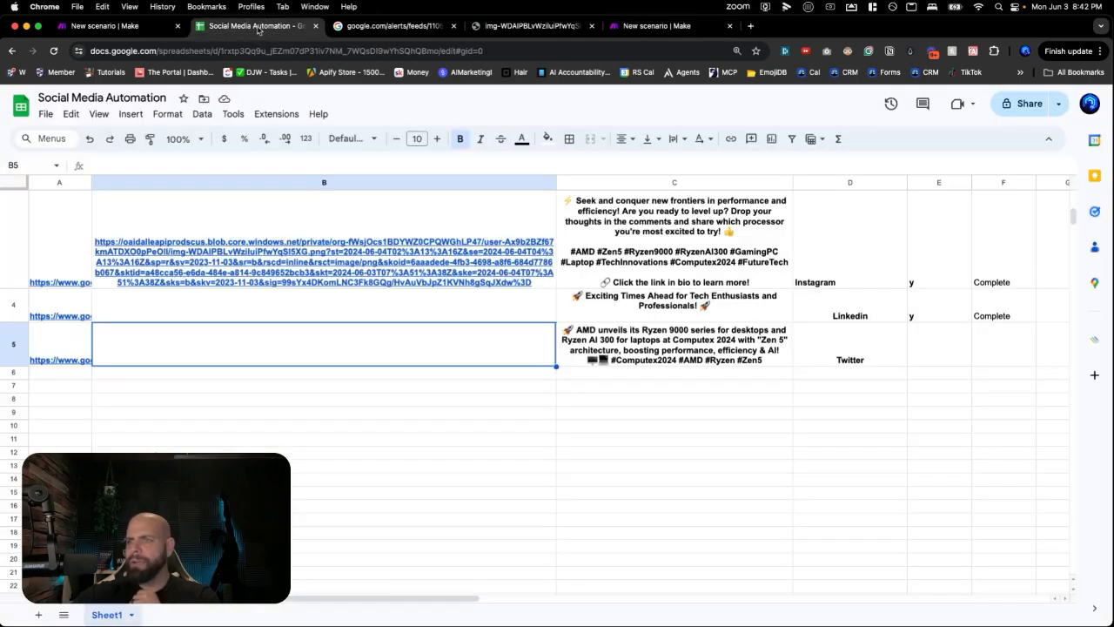
click(934, 318)
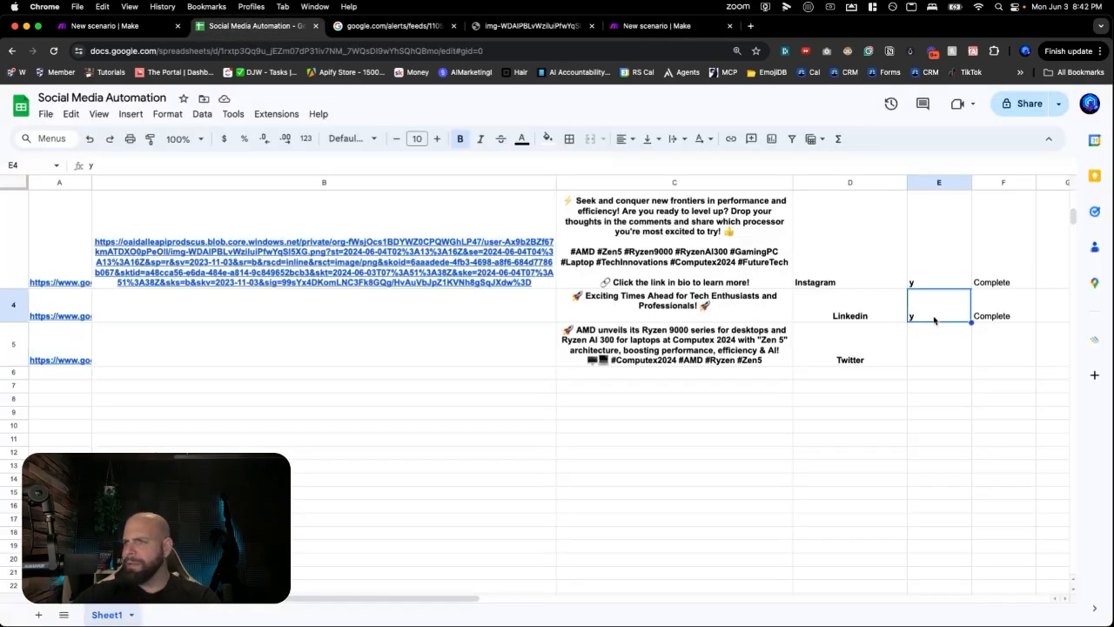
key(Delete)
key(Down)
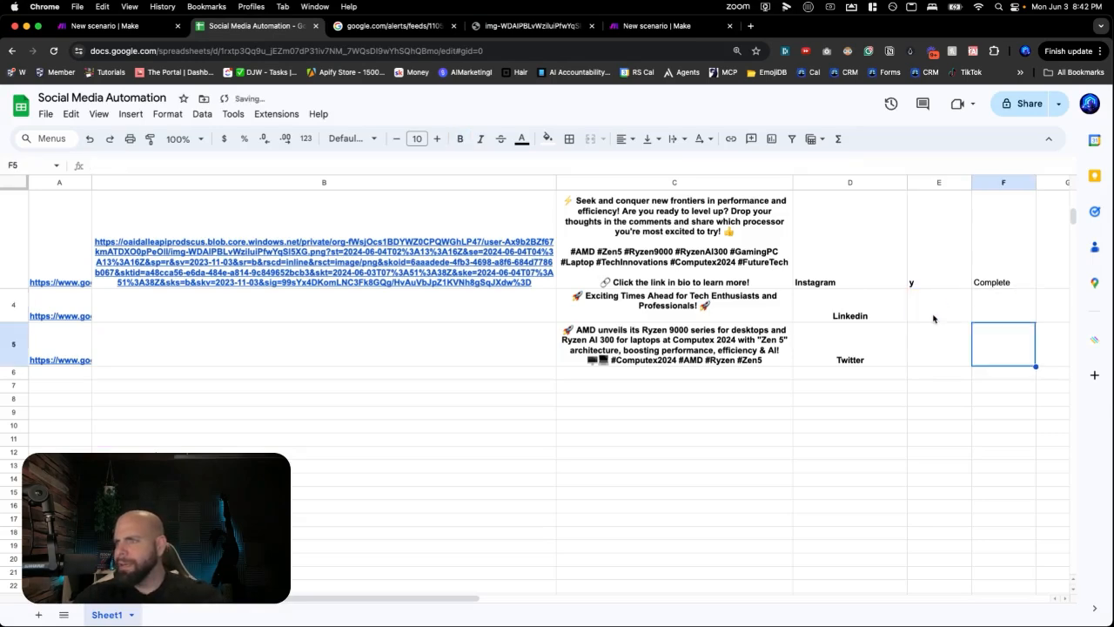
key(Left)
key(Down)
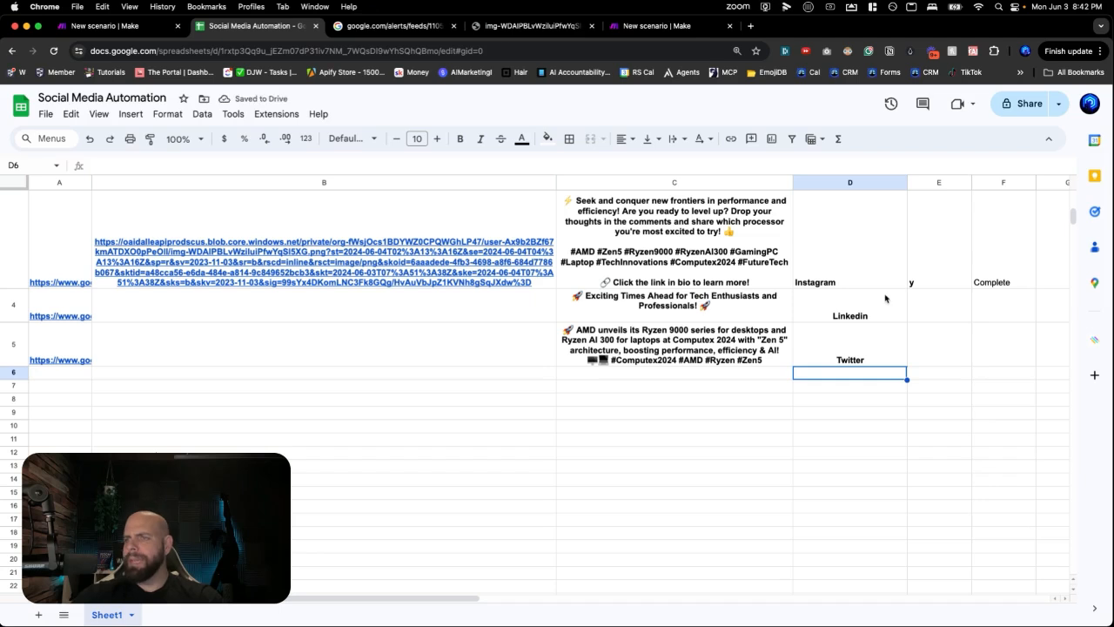
click(879, 309)
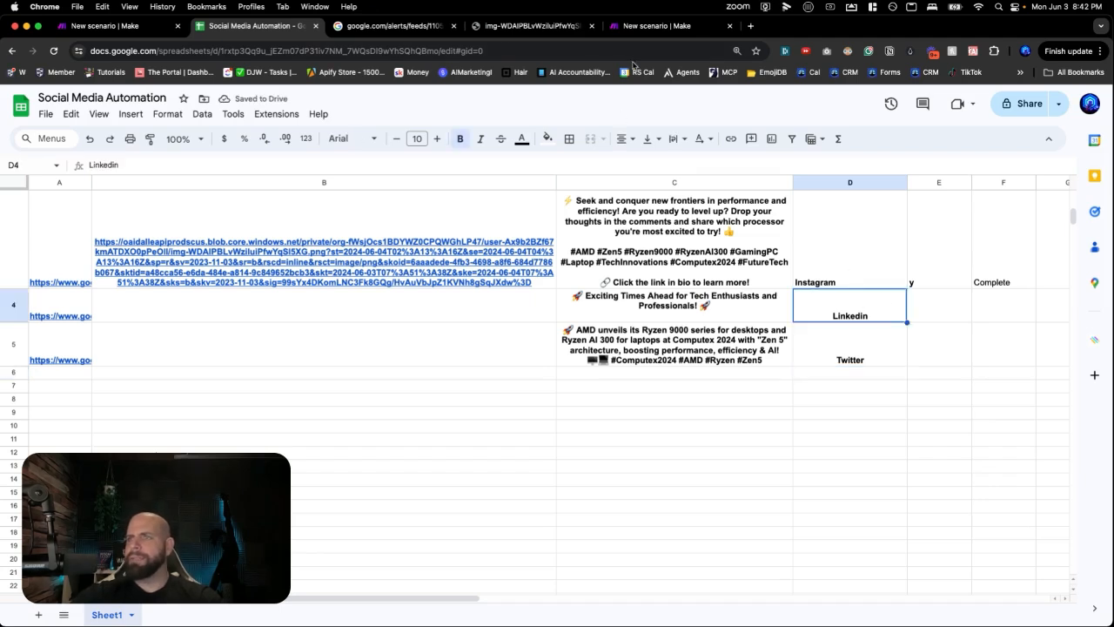
- Rerun the approval scenario waiting for new data and re-approve E4 with y
click(646, 26)
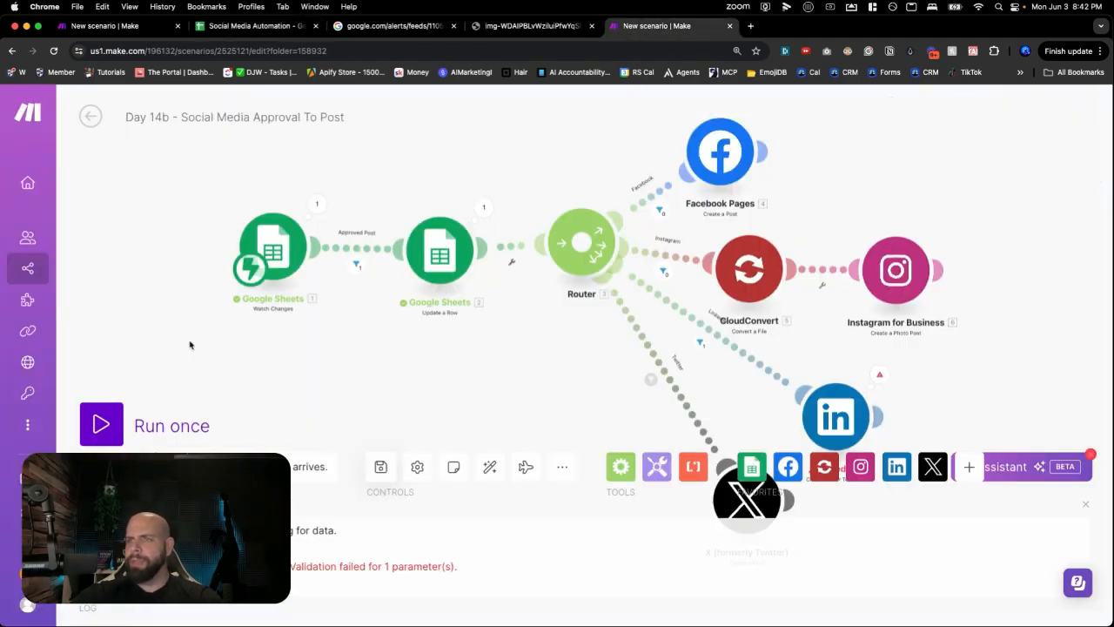
click(101, 425)
click(341, 477)
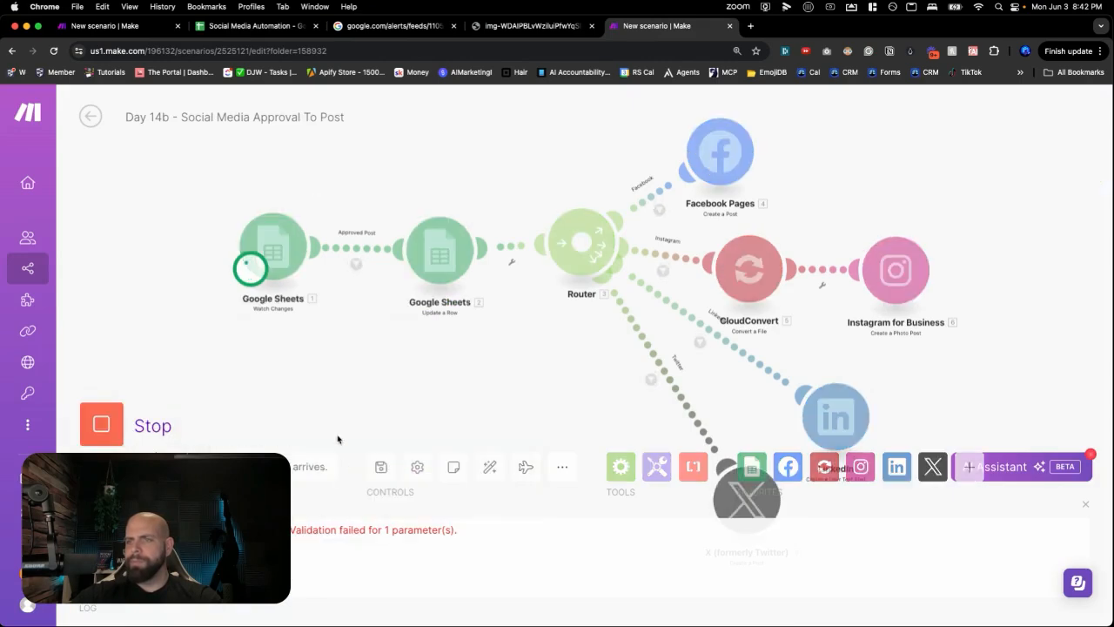
click(261, 26)
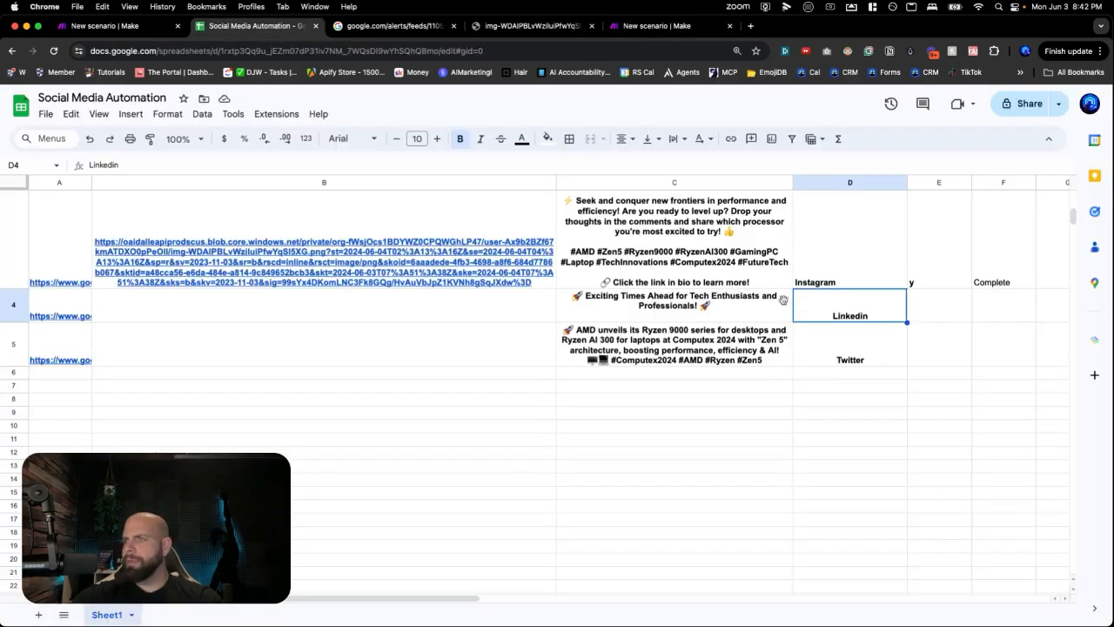
click(916, 305)
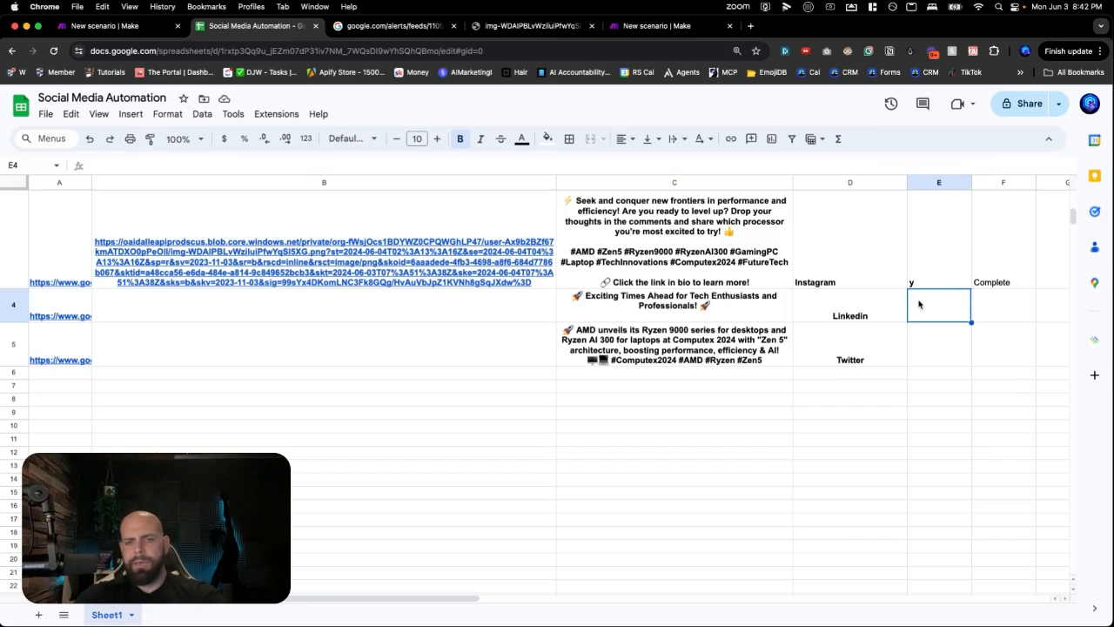
text(y)
key(Return)
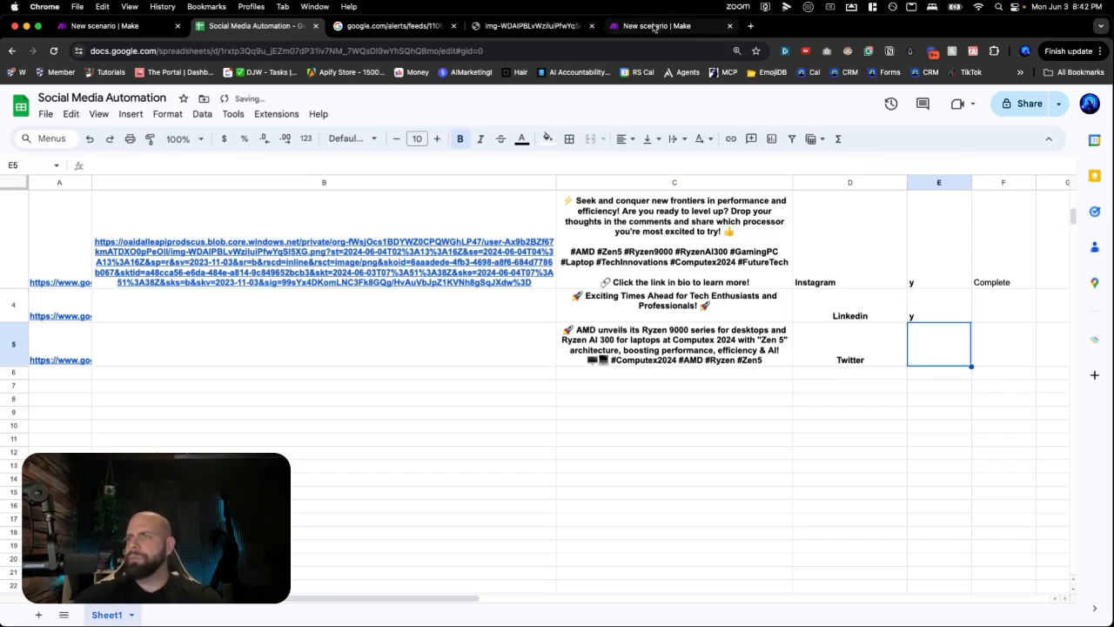
click(646, 27)
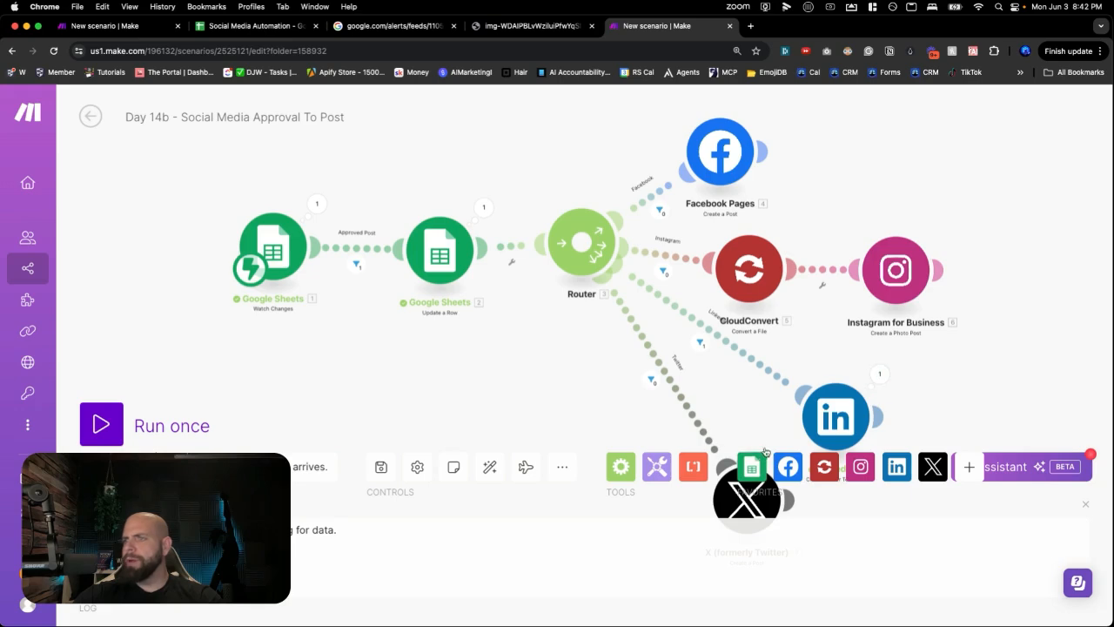
drag(566, 403, 483, 288)
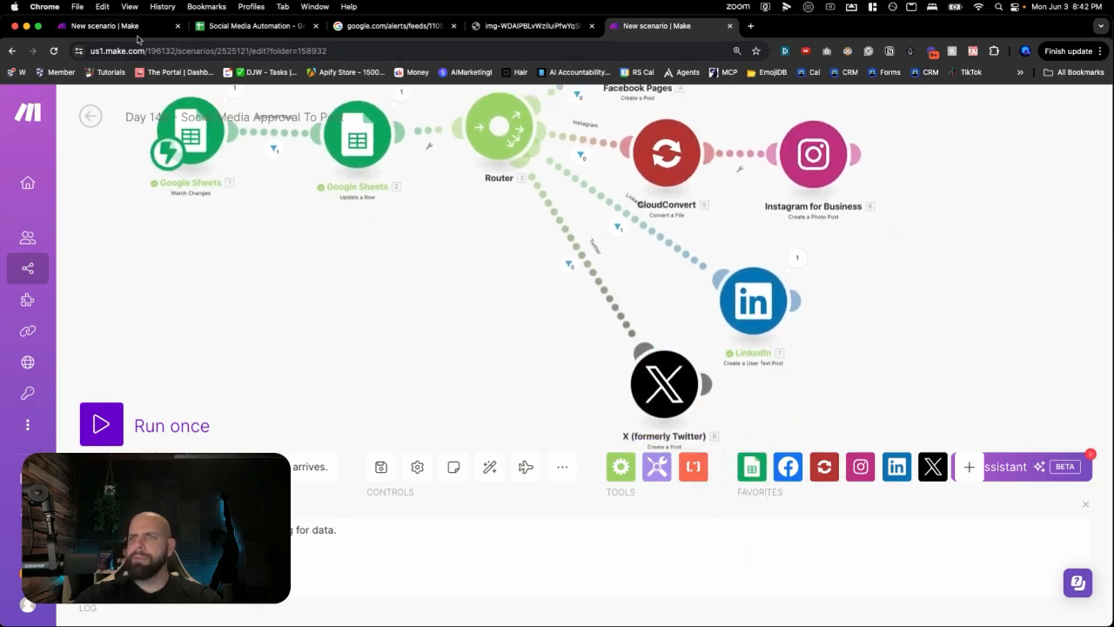
- Start a run waiting for new data and approve the Twitter row with y in E5
click(101, 424)
click(321, 477)
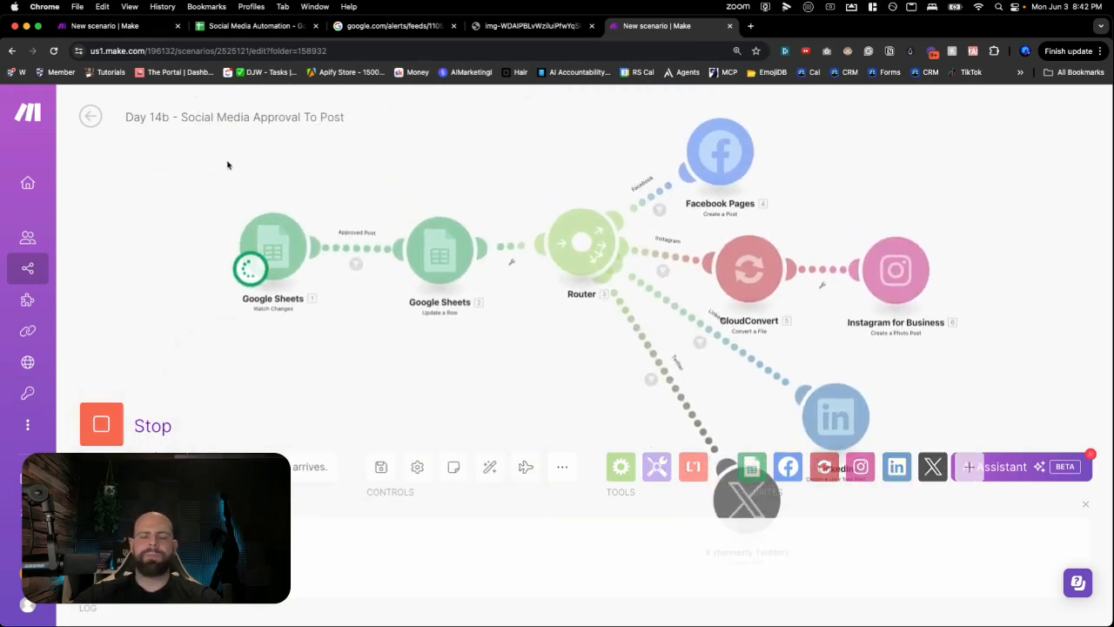
click(235, 26)
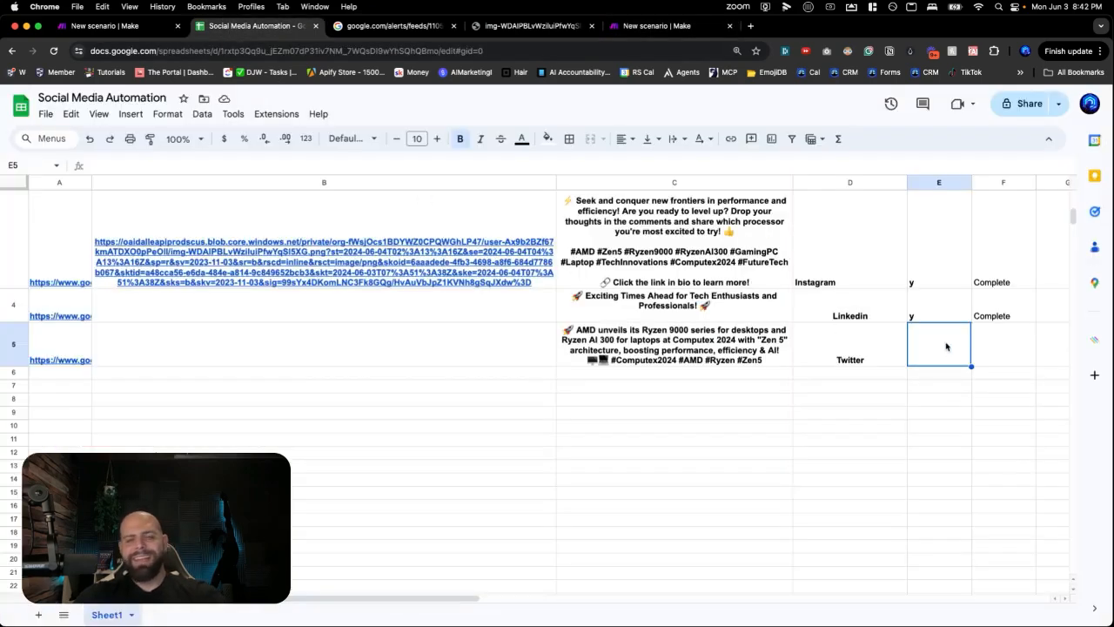
text(y)
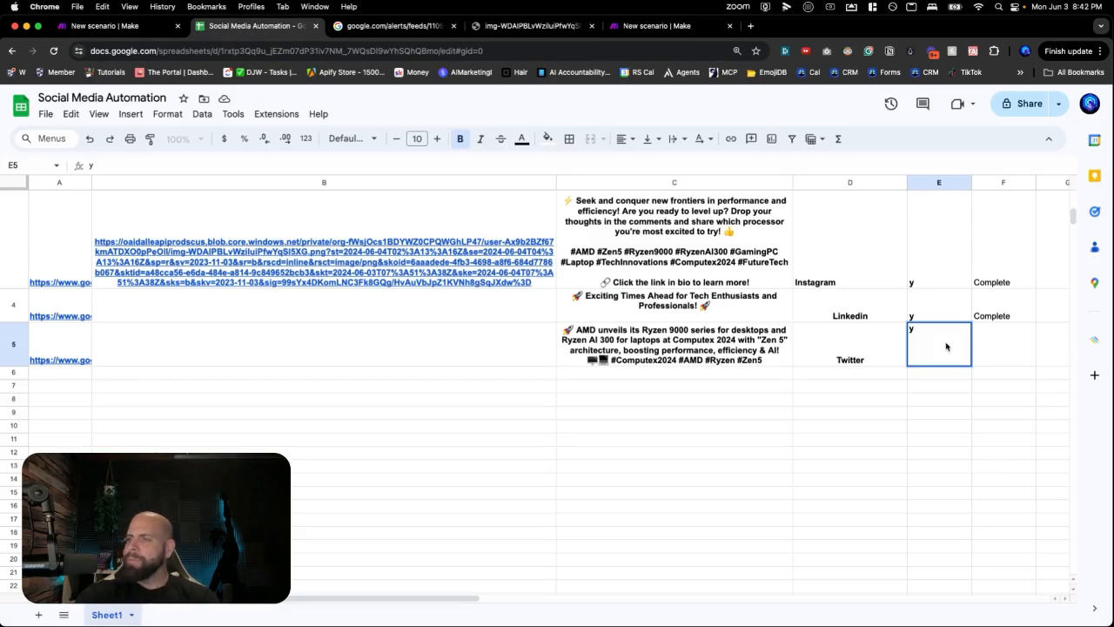
key(Return)
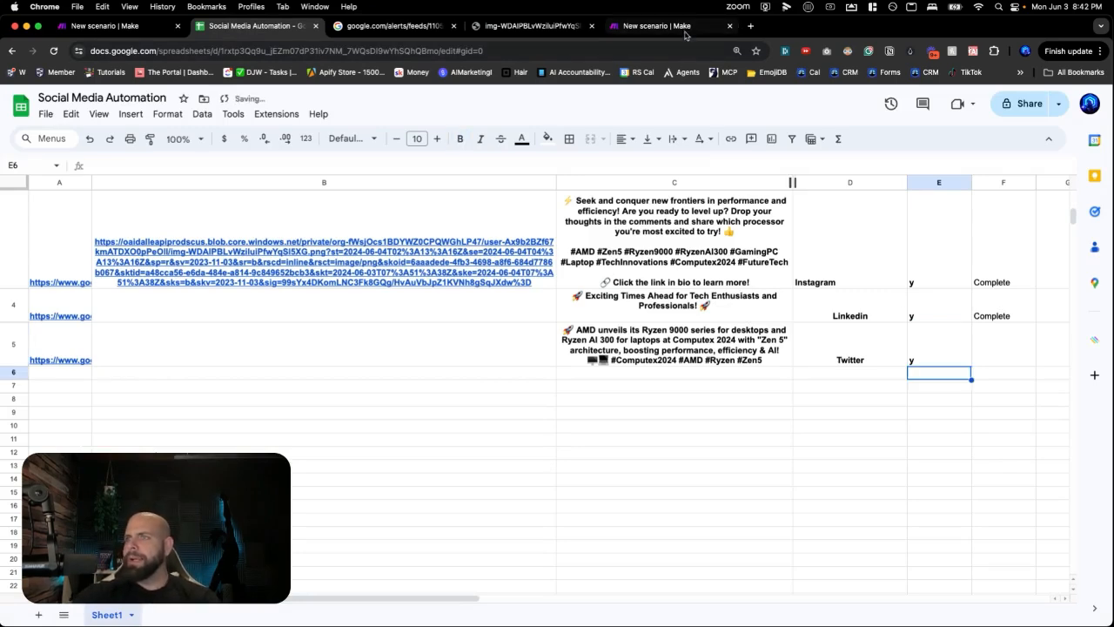
click(657, 25)
- Save the approval scenario, test-run it waiting for new data, then stop the run
scroll(493, 374, down, 5)
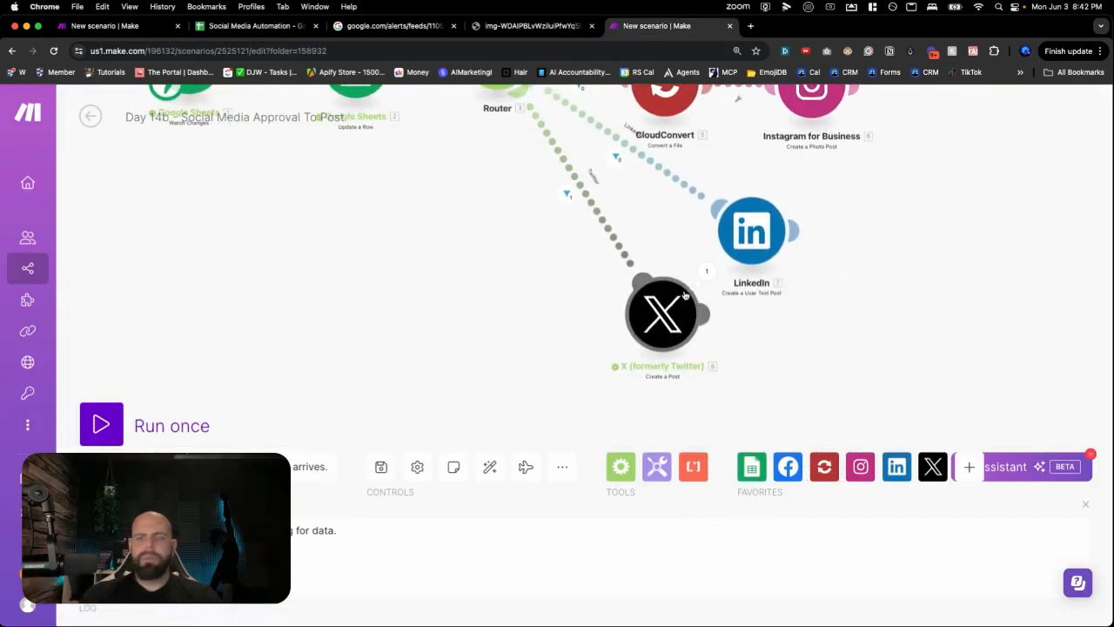
scroll(302, 246, down, 1)
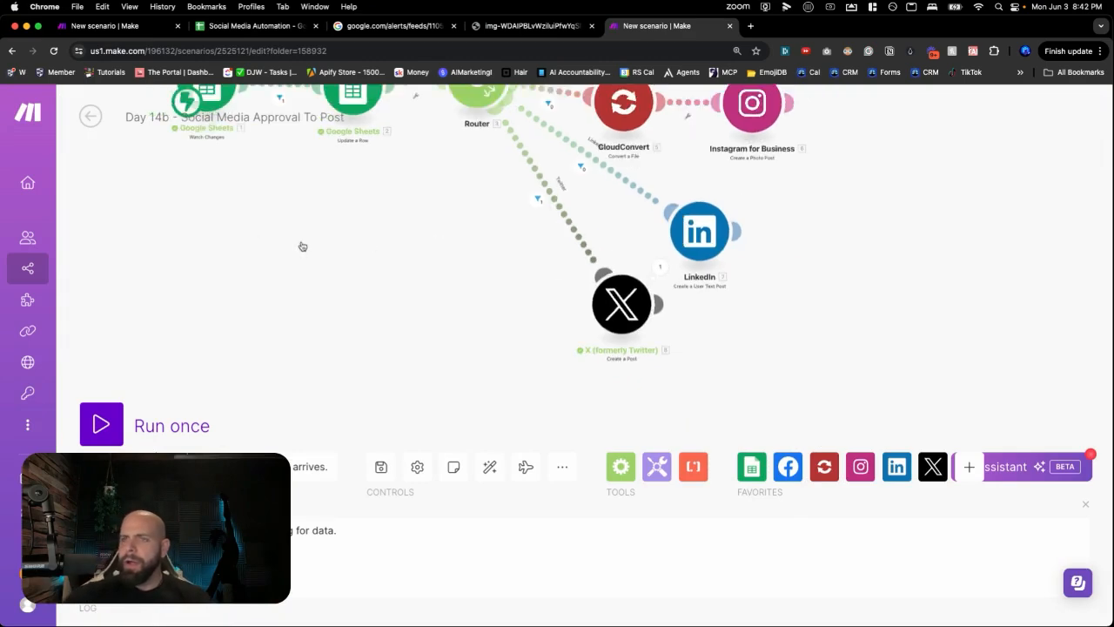
drag(248, 229, 258, 360)
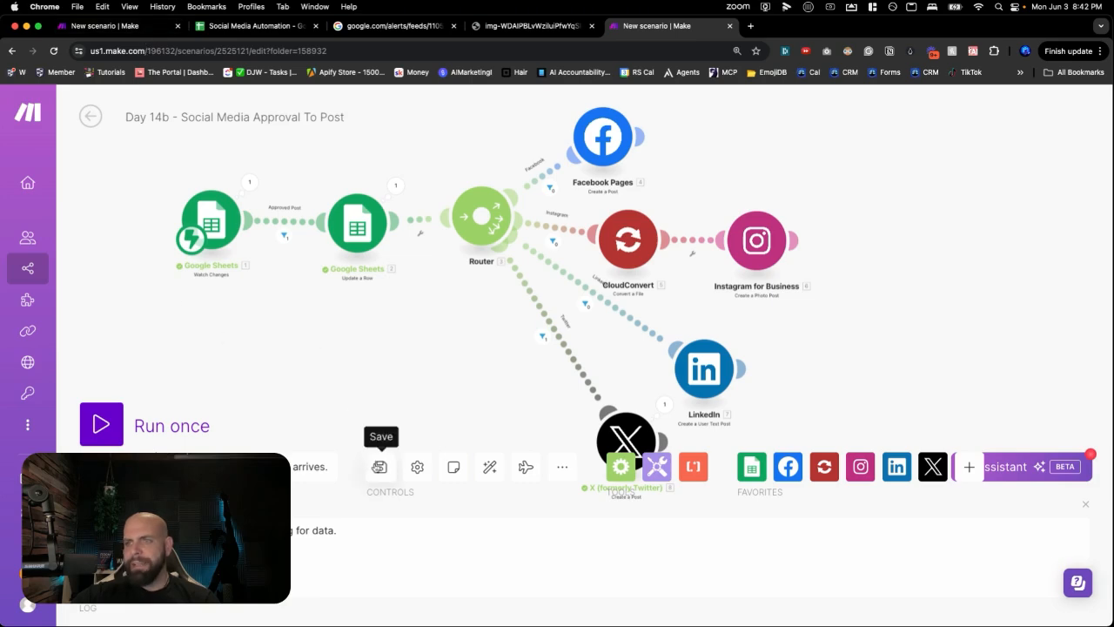
click(380, 467)
click(112, 434)
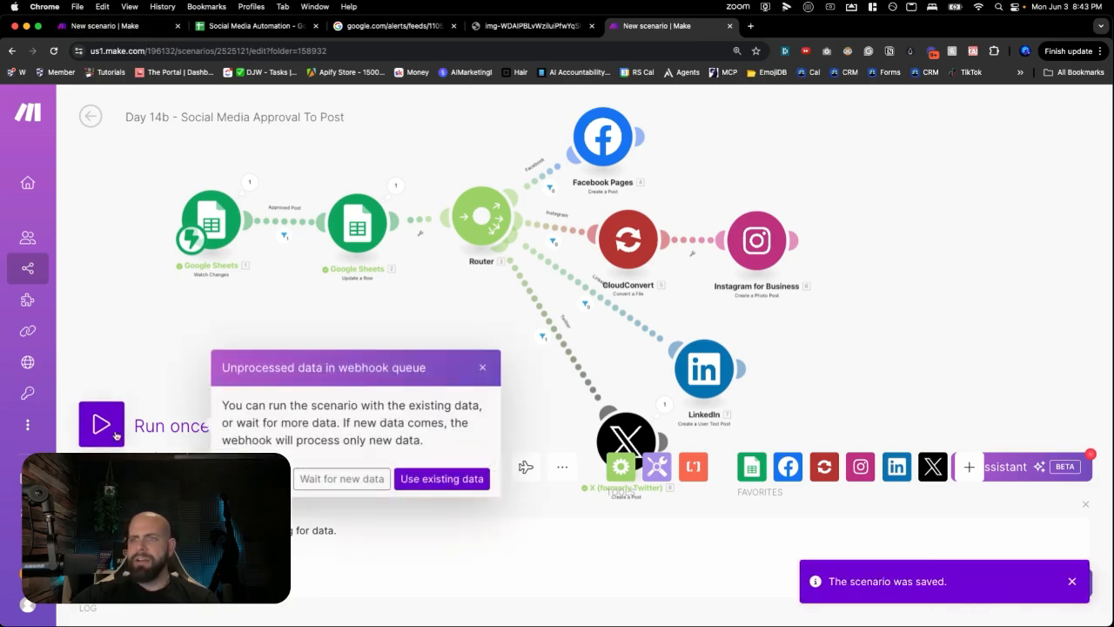
click(341, 479)
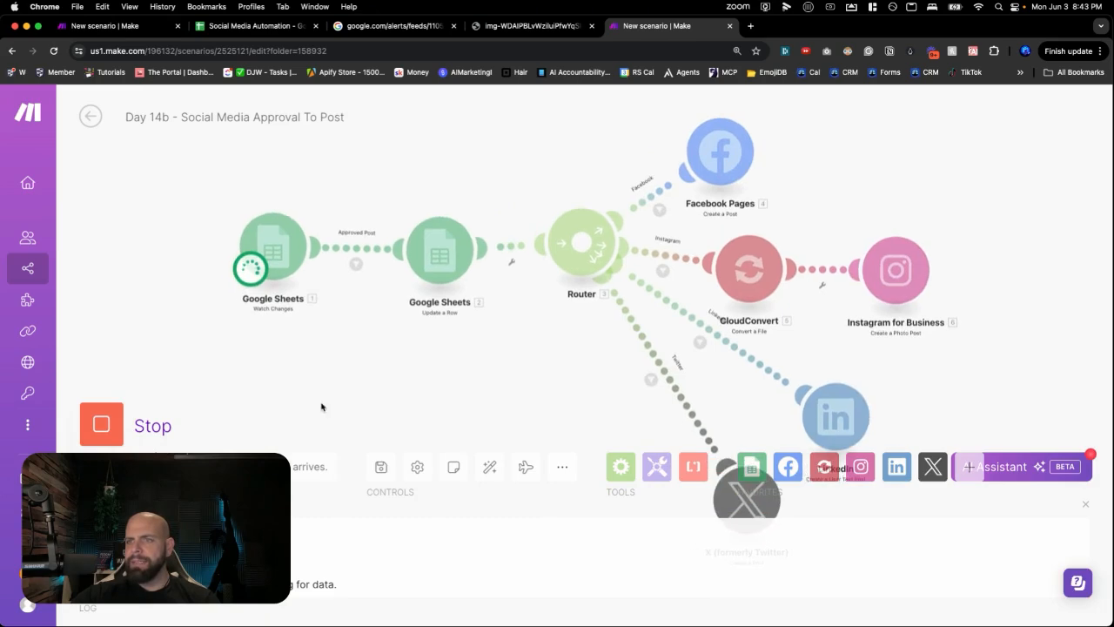
click(159, 431)
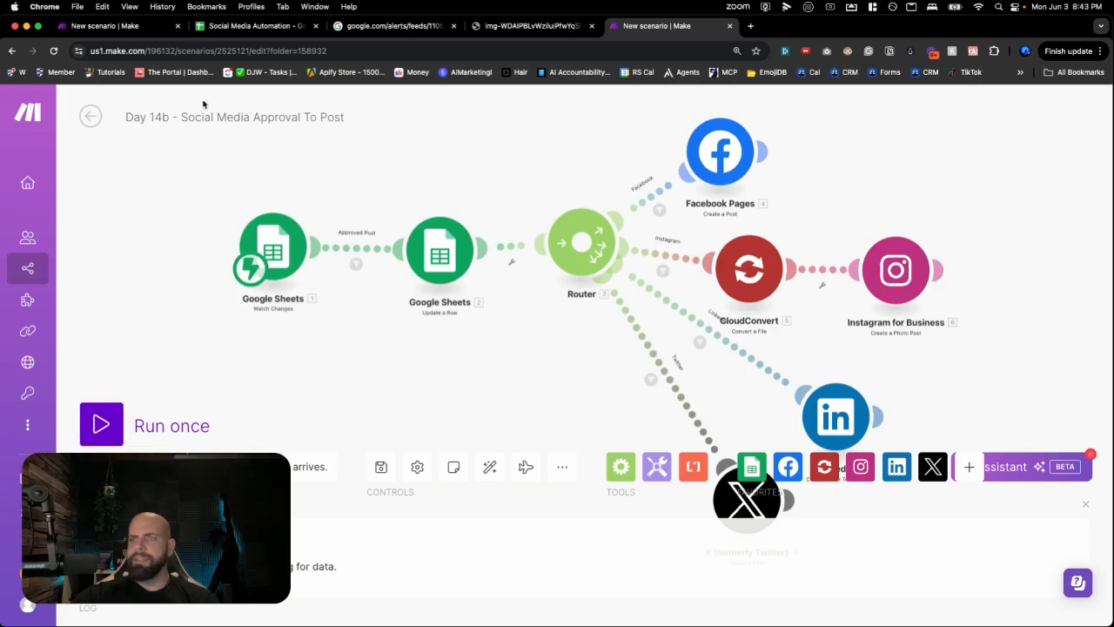
click(163, 26)
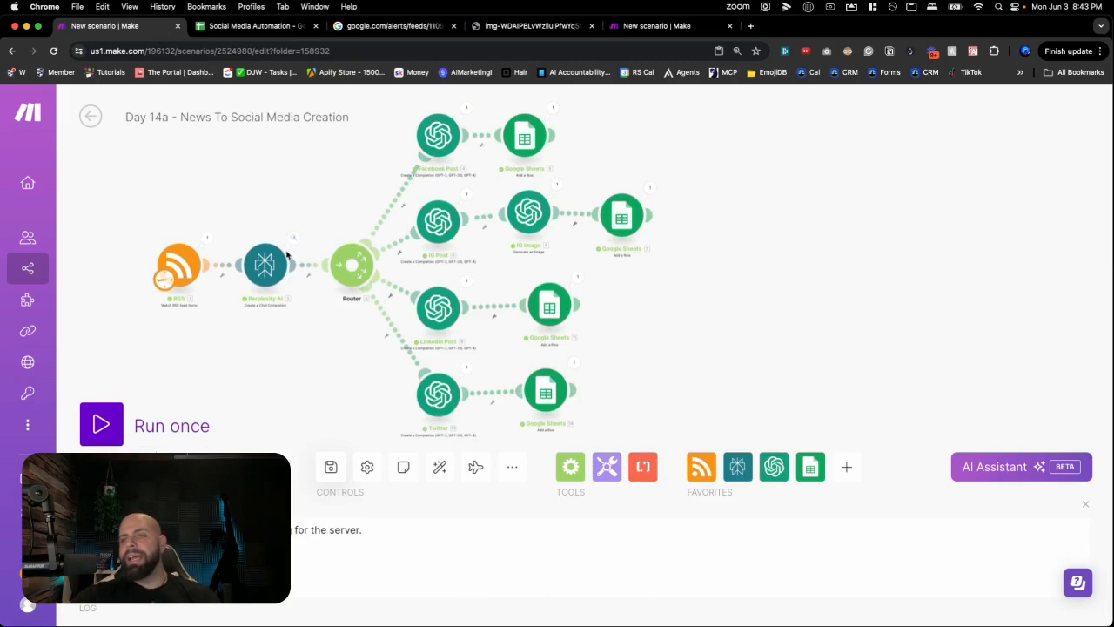
- Schedule the Day 14a scenario to run every day at 06:00 AM
click(188, 278)
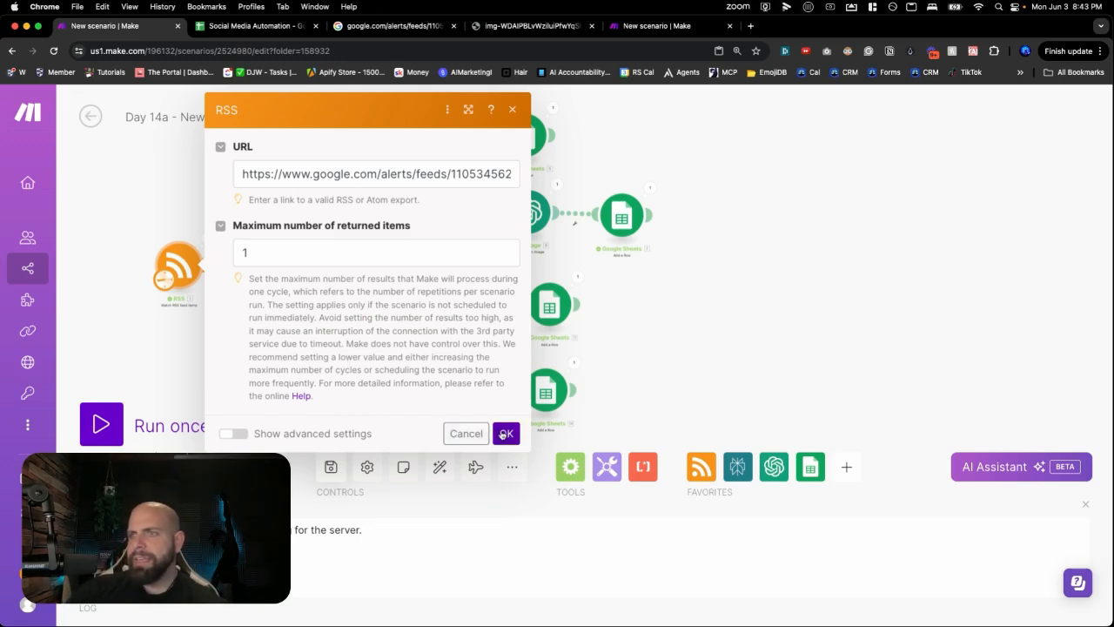
click(504, 435)
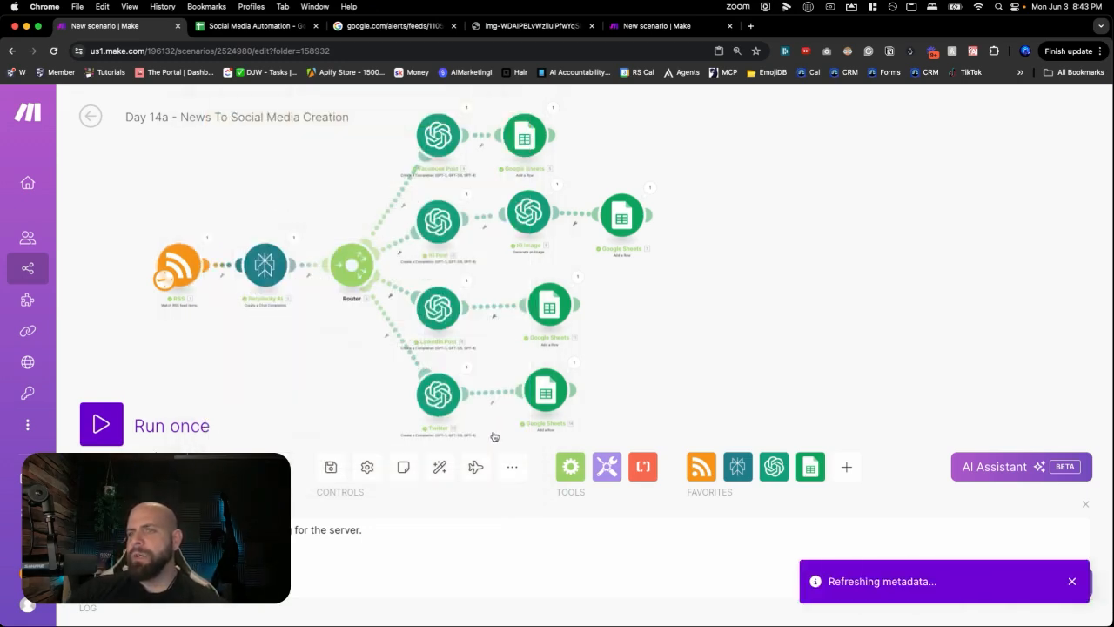
scroll(164, 291, up, 5)
click(170, 291)
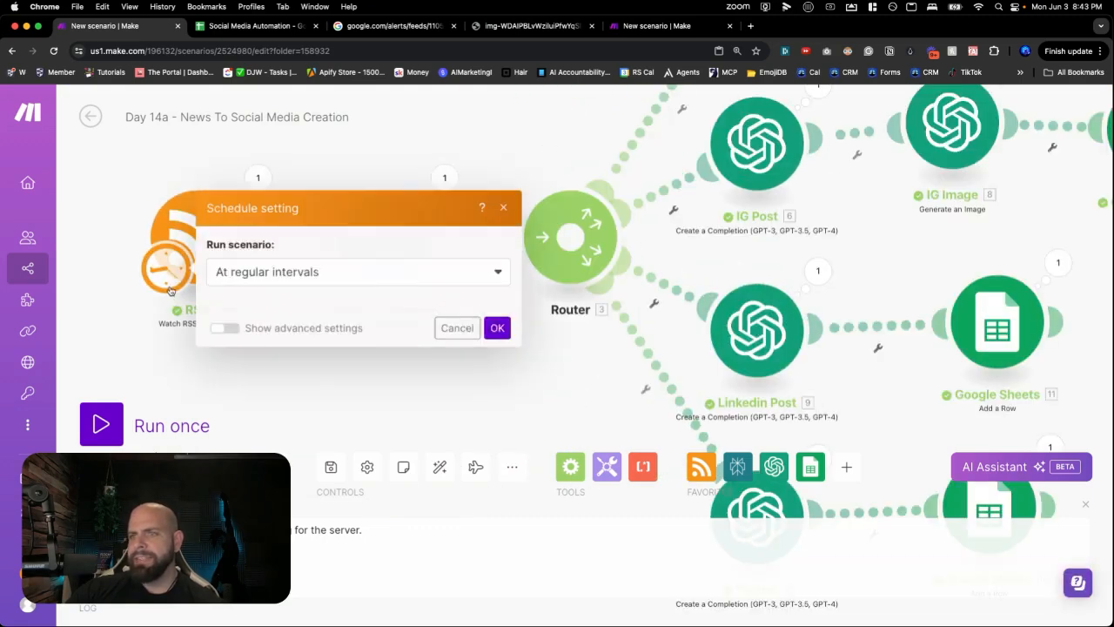
click(280, 184)
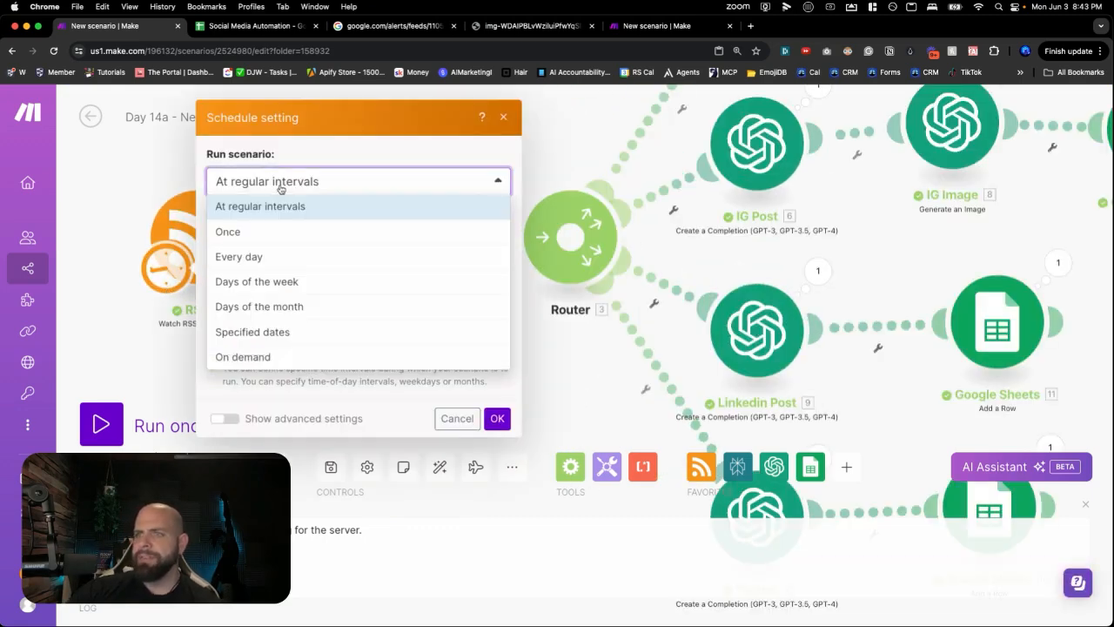
click(276, 238)
click(345, 294)
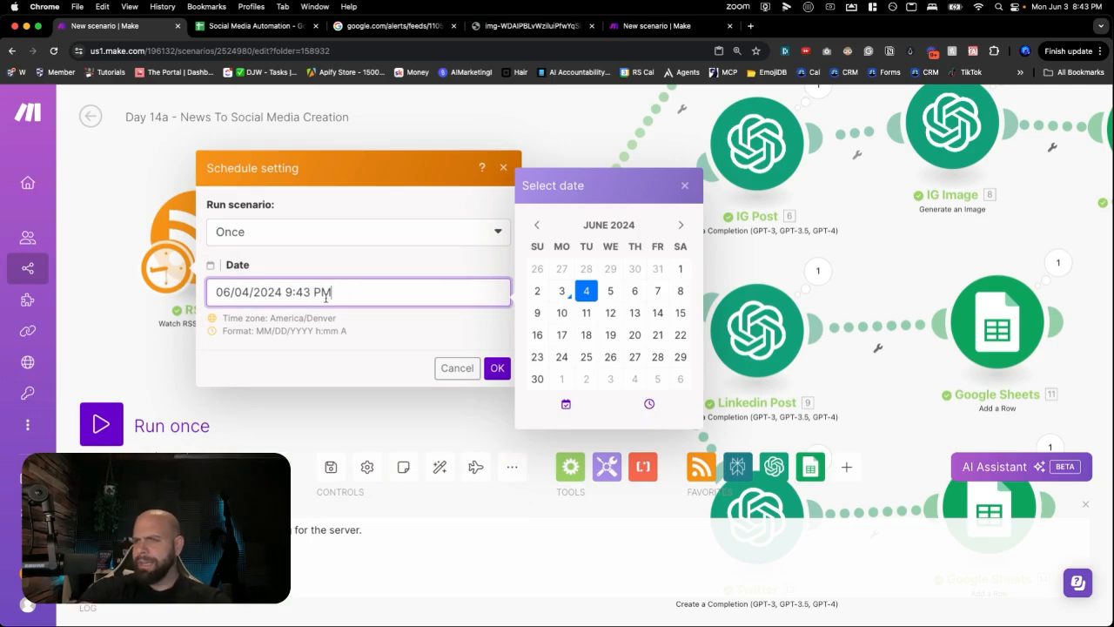
click(305, 234)
click(293, 316)
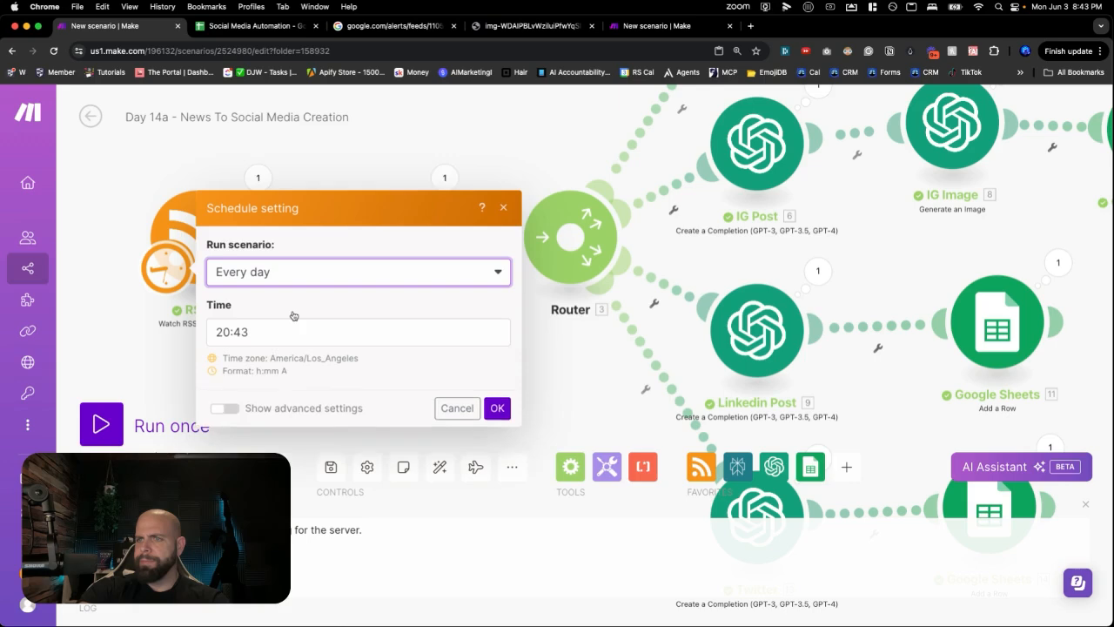
click(264, 301)
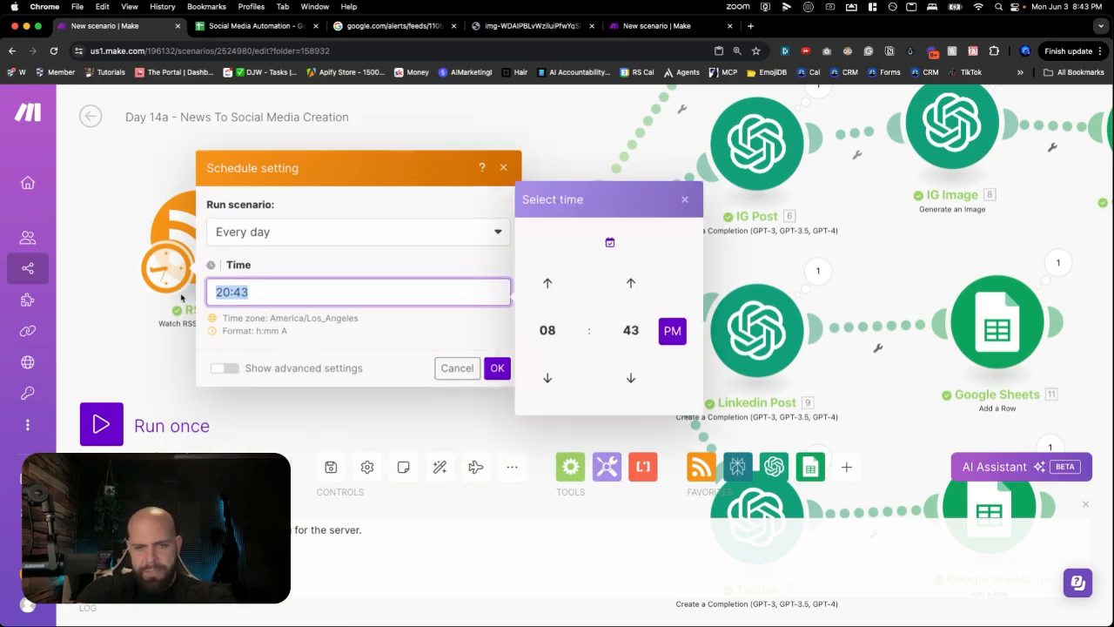
text(06:00)
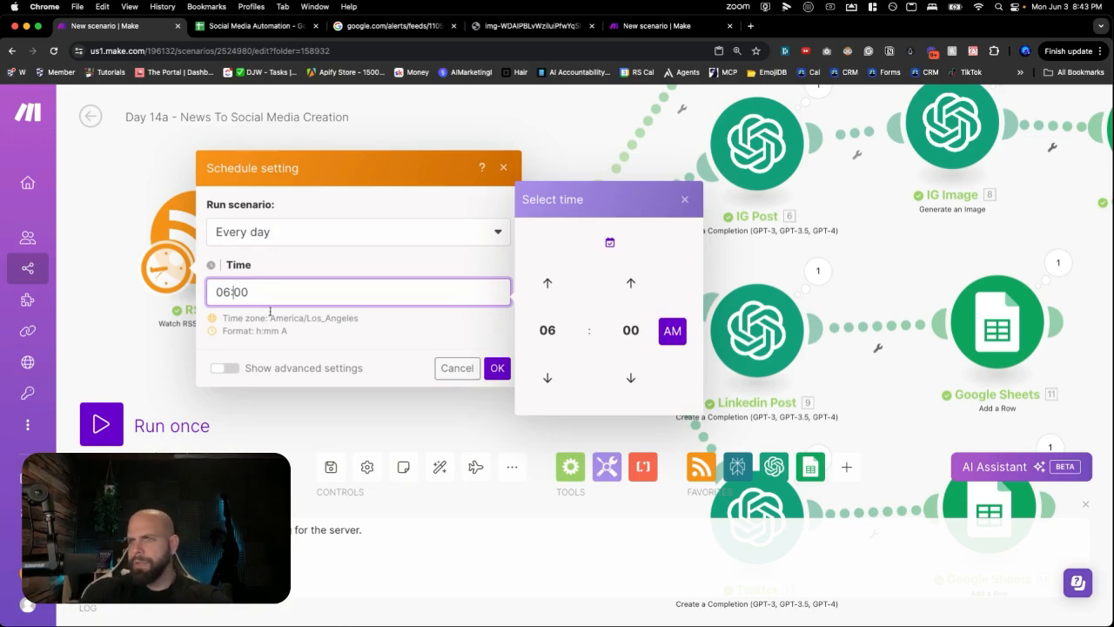
click(495, 369)
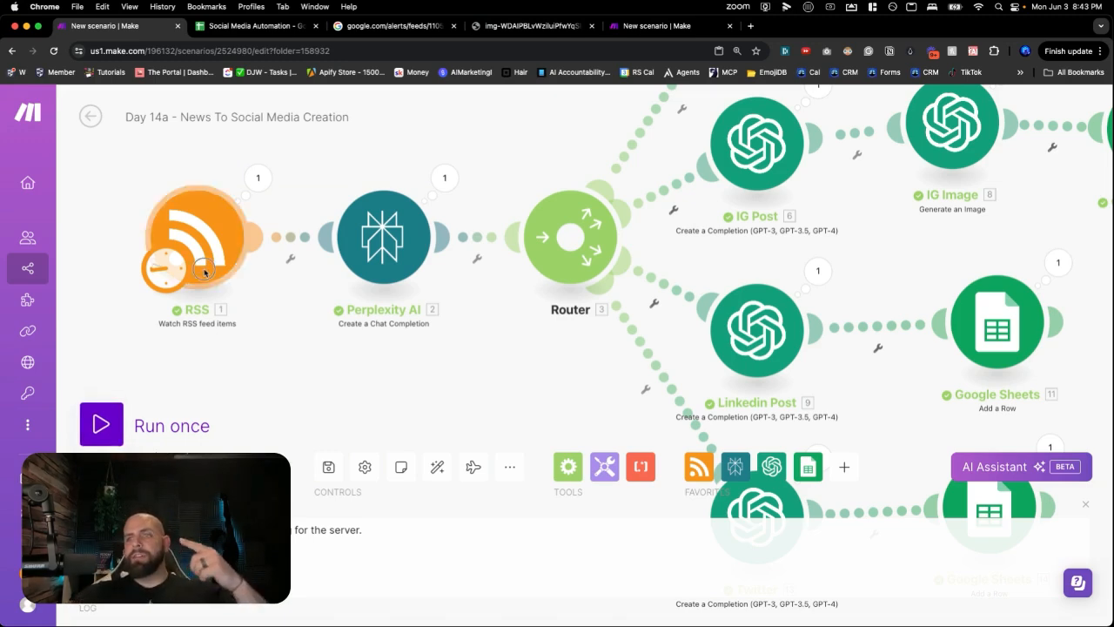
- Nudge the RSS and Perplexity AI modules slightly lower to tidy the layout
drag(197, 237, 193, 255)
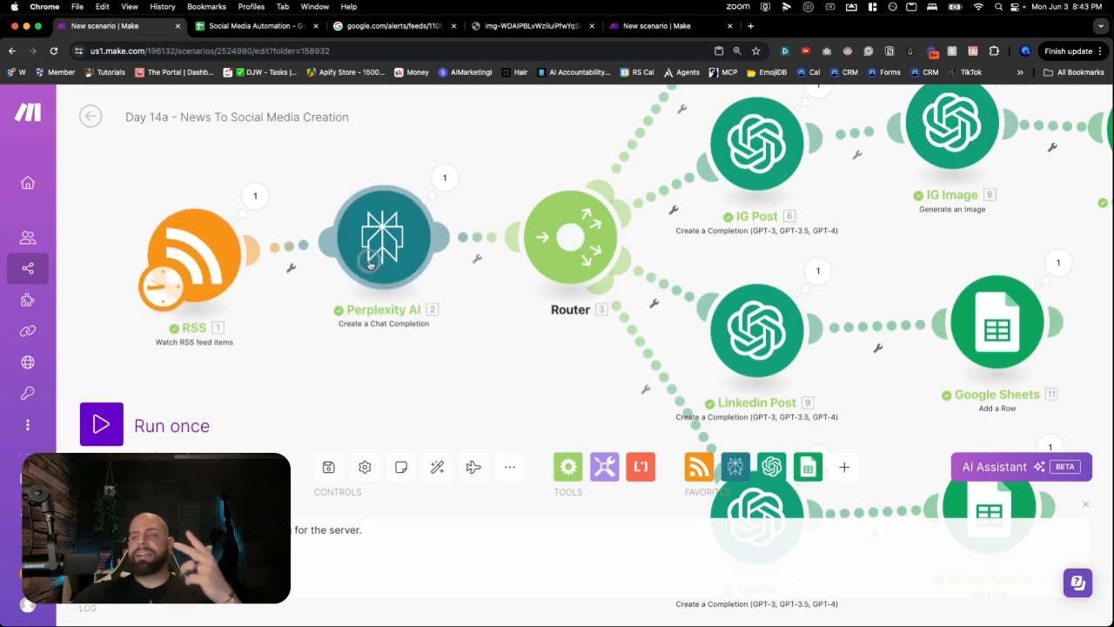
drag(369, 265, 371, 273)
scroll(380, 276, down, 2)
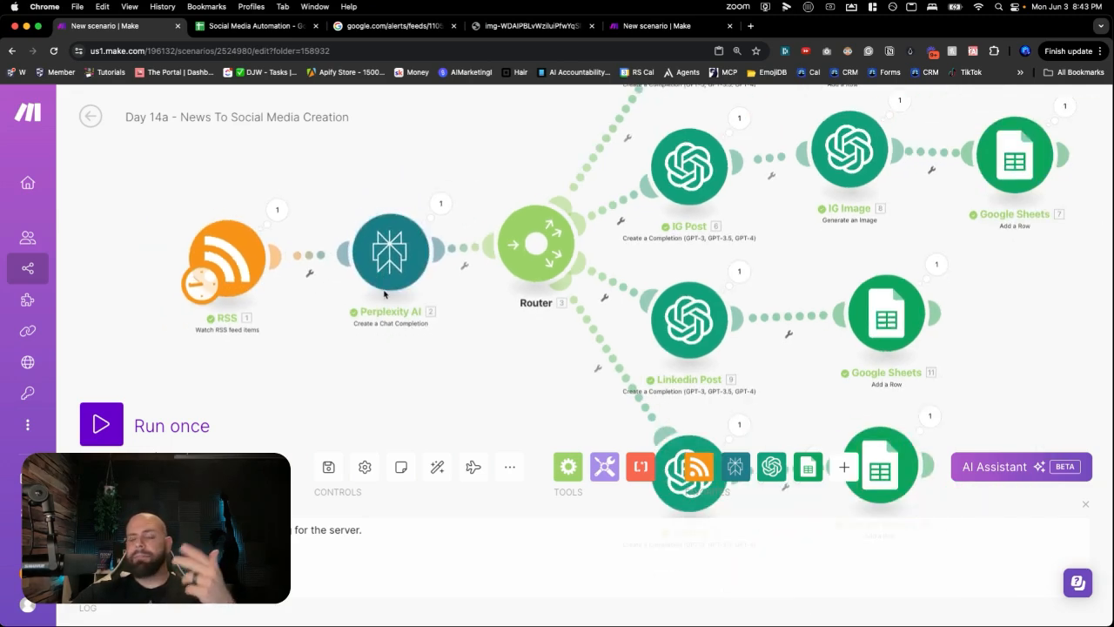
scroll(416, 350, down, 4)
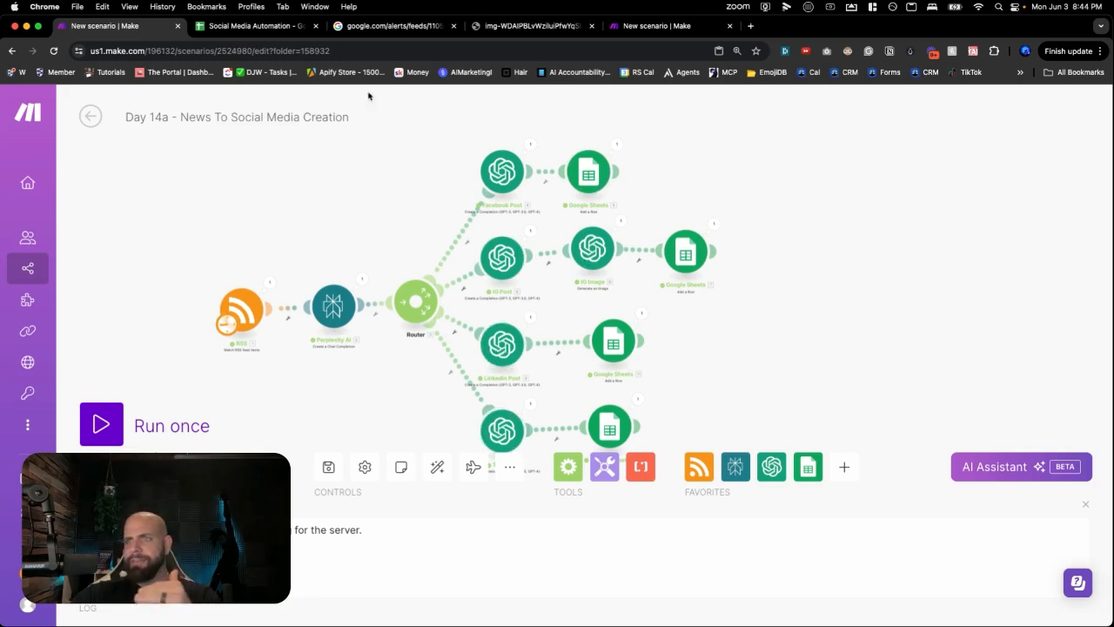
- Check the new Instagram post text in C3 of the spreadsheet, then return to Day 14b
click(257, 25)
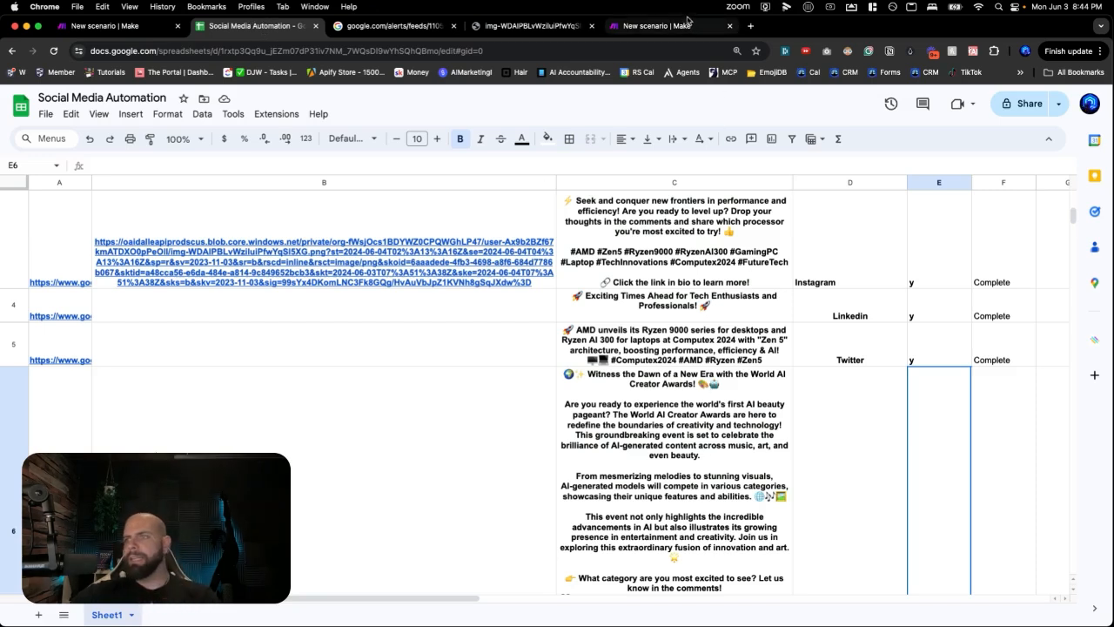
click(670, 251)
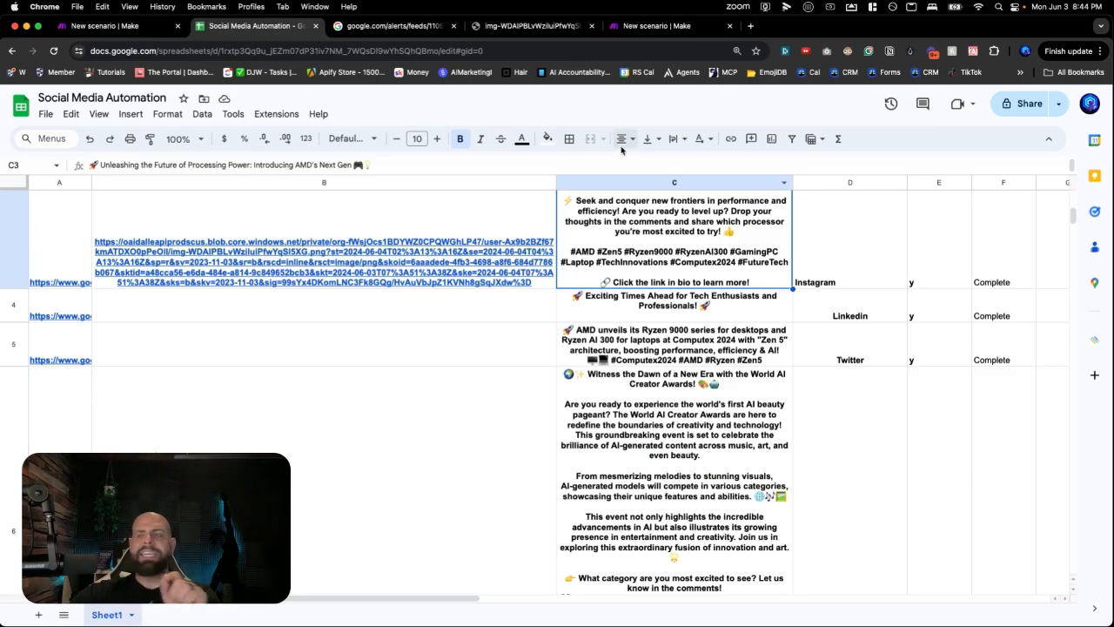
click(645, 26)
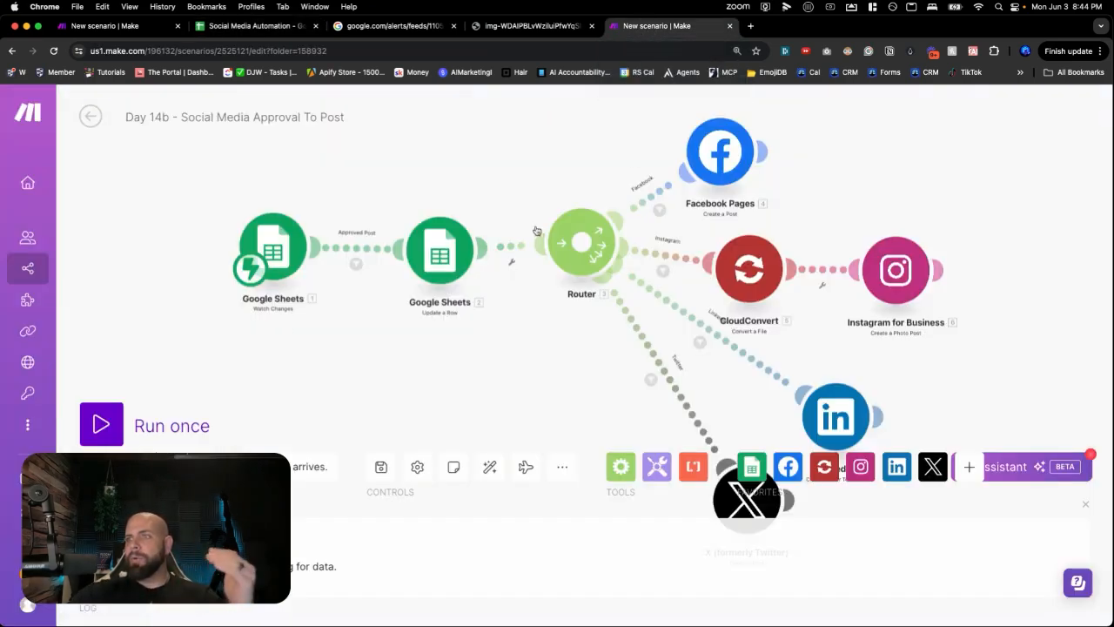